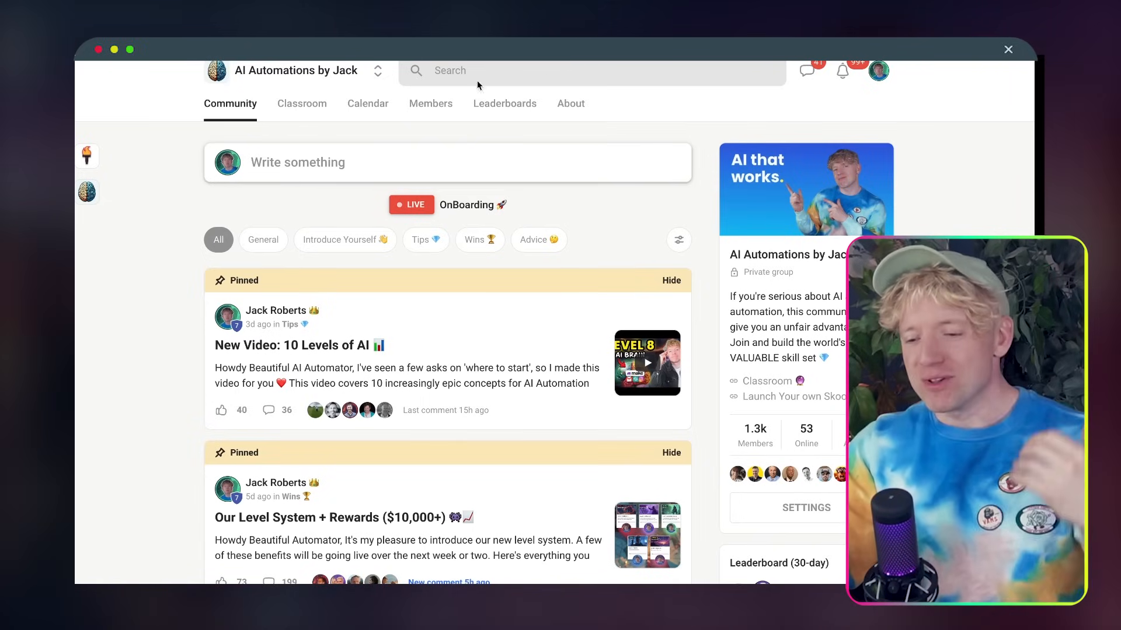
# Open the community's Classroom and its Every AI Automation course
pyautogui.click(302, 104)
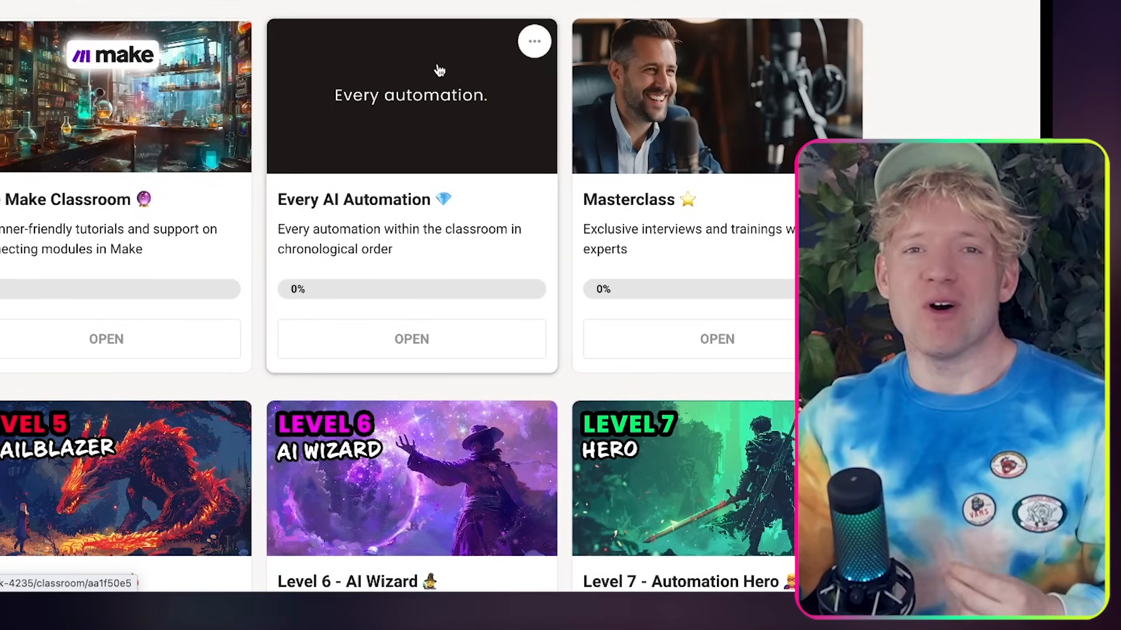
pyautogui.click(452, 75)
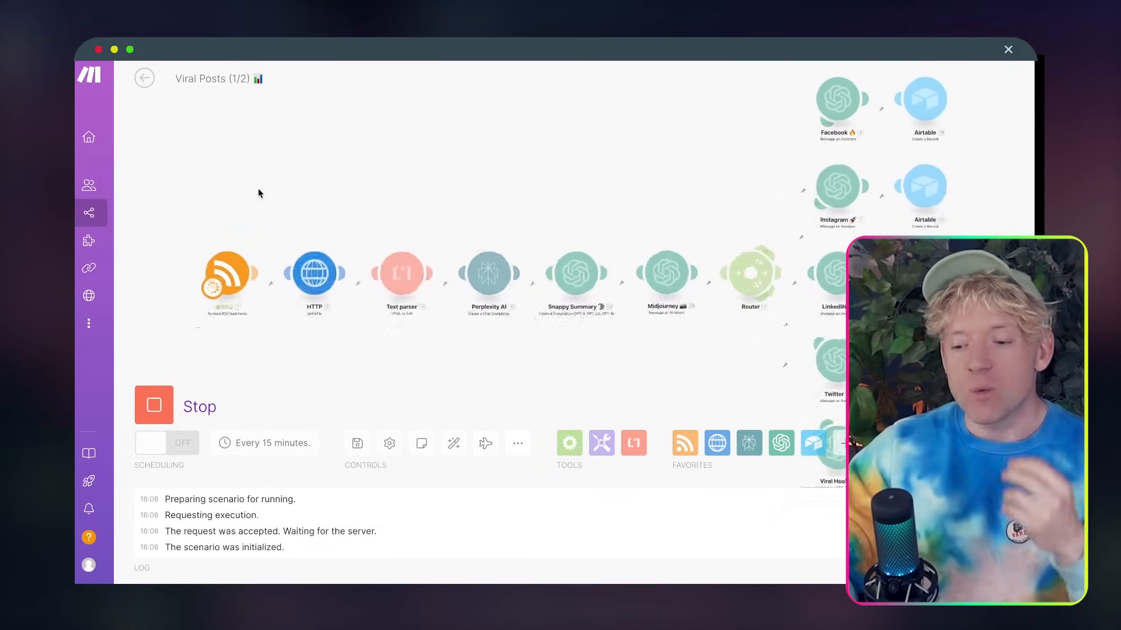
# Examine the running Viral Posts (1/2) scenario's main chain, from the RSS module through Perplexity AI and Midjourney to the Router
pyautogui.moveTo(268, 189); pyautogui.dragTo(327, 126)
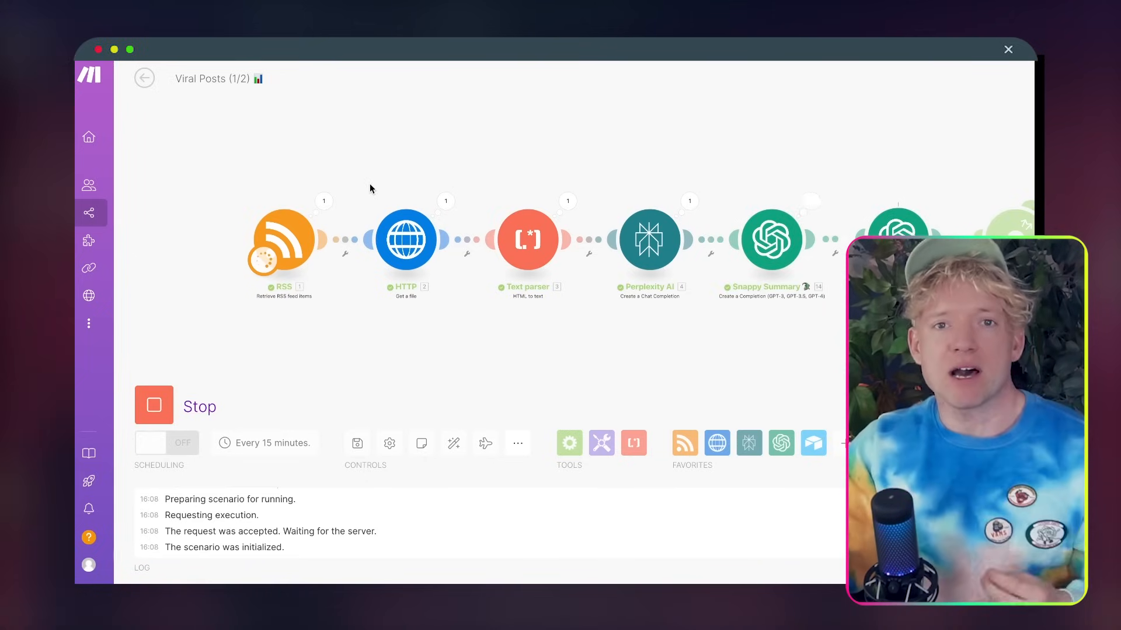
pyautogui.moveTo(391, 194); pyautogui.dragTo(300, 188)
pyautogui.scroll(2, 369, 184)
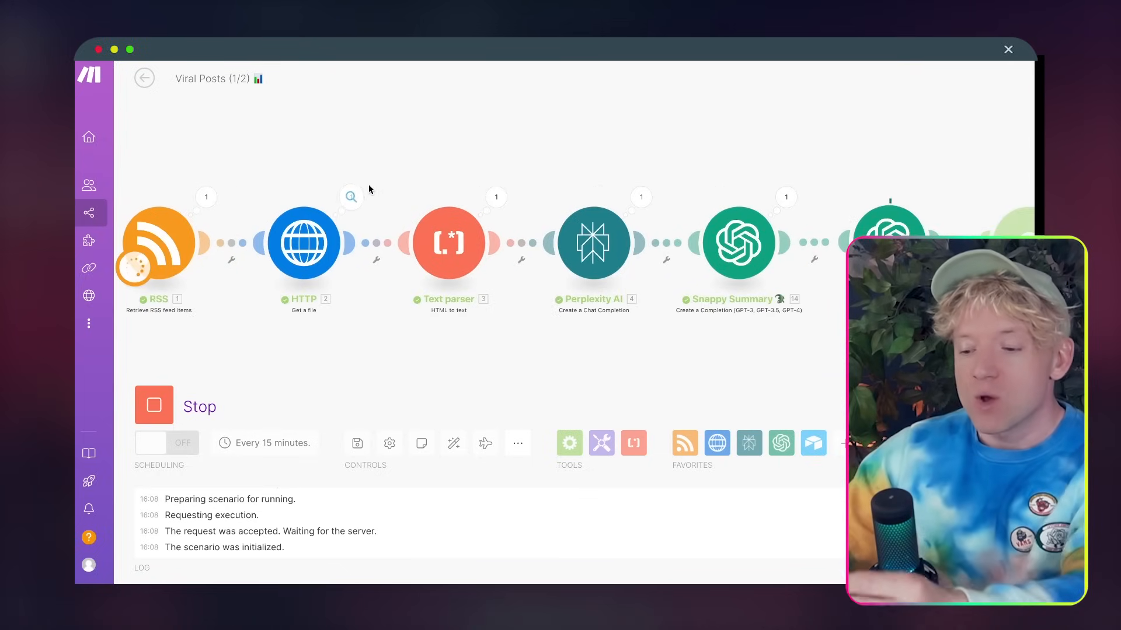
pyautogui.moveTo(426, 164); pyautogui.dragTo(310, 129)
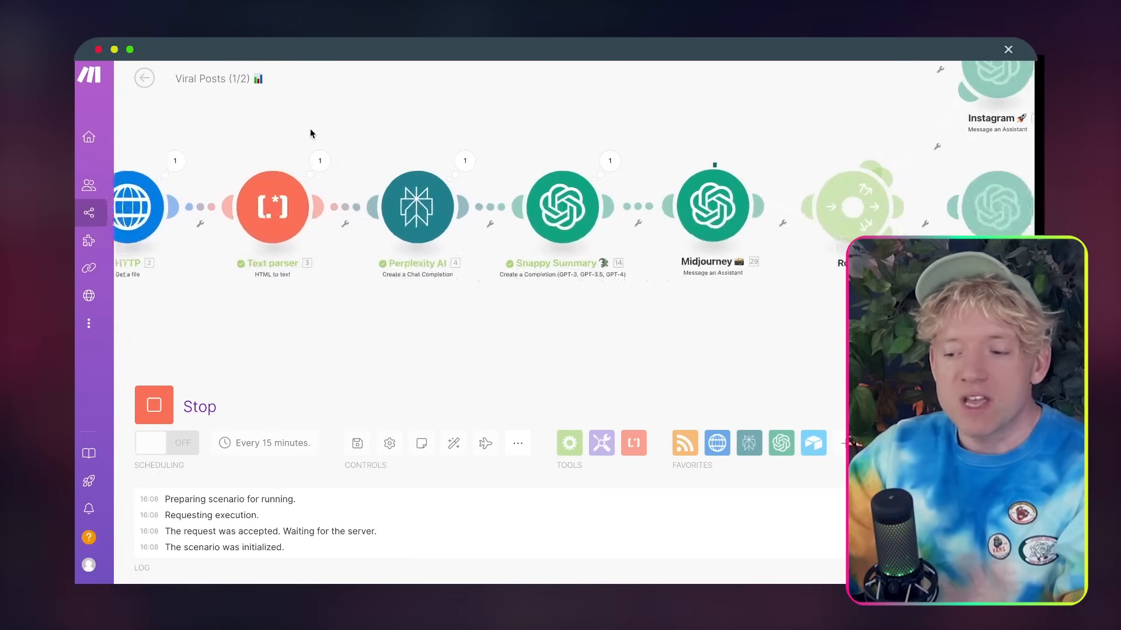
pyautogui.moveTo(432, 133); pyautogui.dragTo(400, 132)
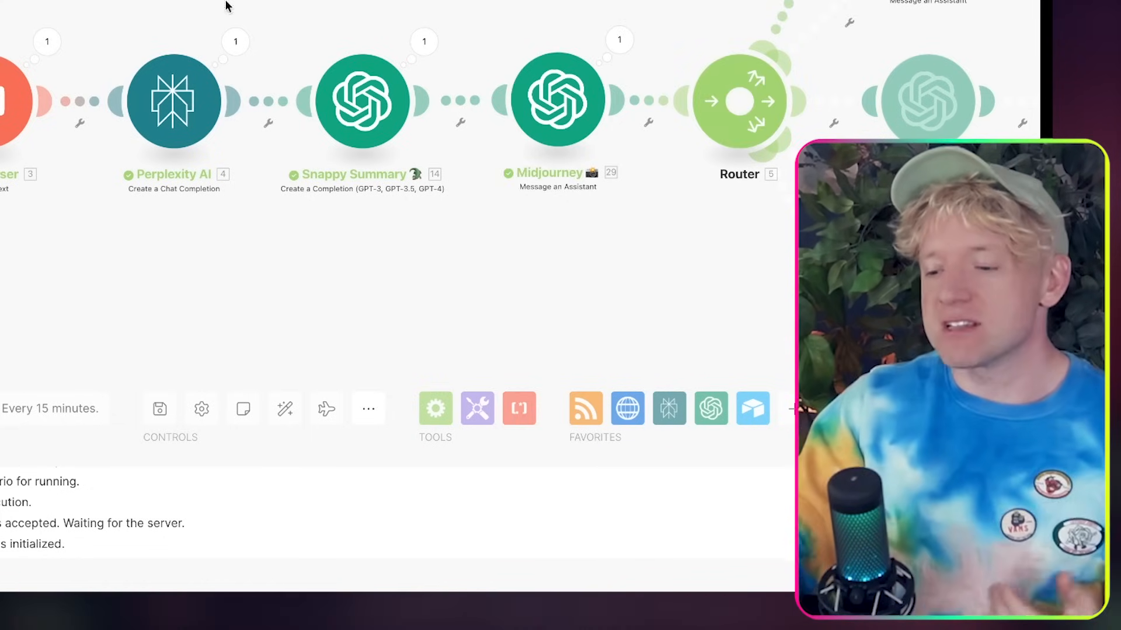
pyautogui.moveTo(228, 2); pyautogui.dragTo(216, 2)
pyautogui.moveTo(309, 1); pyautogui.dragTo(164, 1)
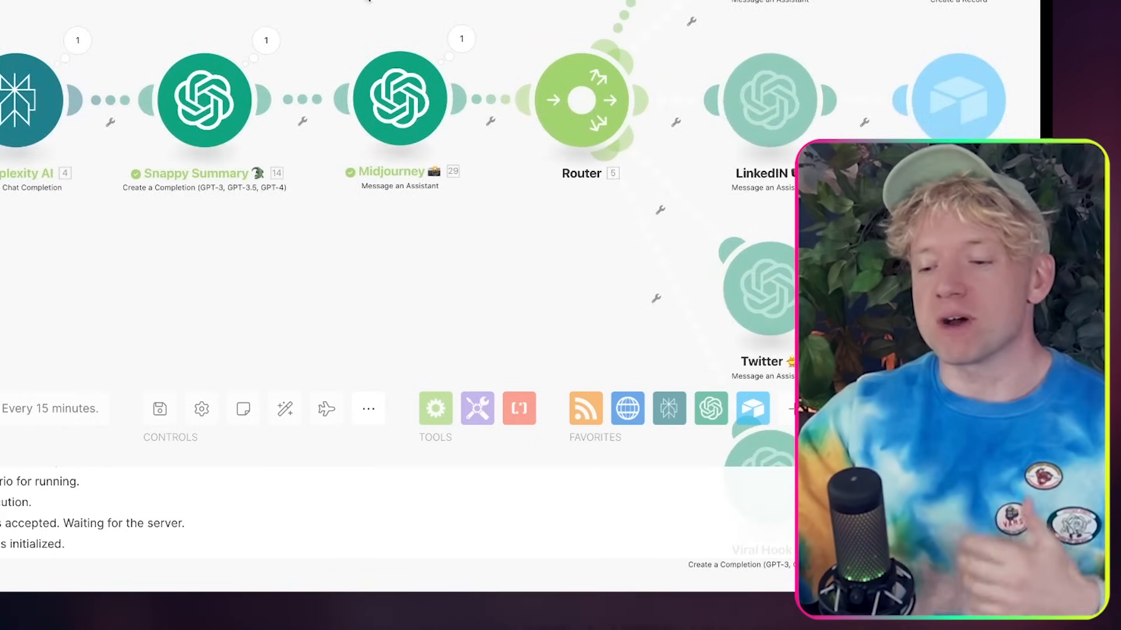
pyautogui.moveTo(519, 8); pyautogui.dragTo(341, 1)
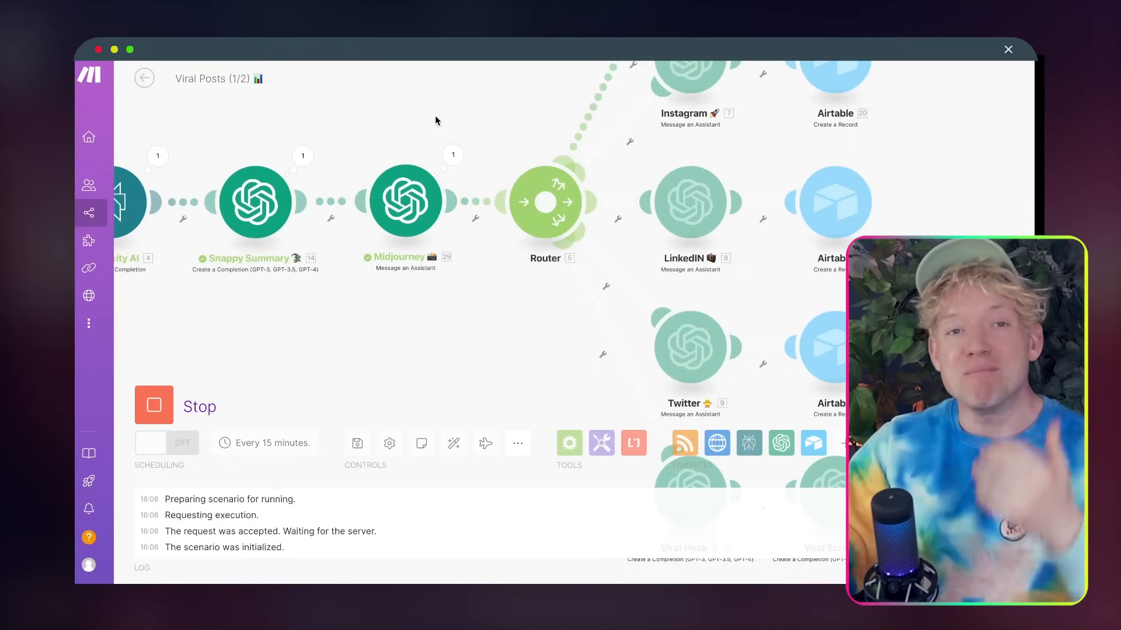
# Examine the Router's branches for Facebook, Instagram, LinkedIN, Twitter and Viral Hook, including their Airtable record modules
pyautogui.moveTo(435, 116); pyautogui.dragTo(200, 278)
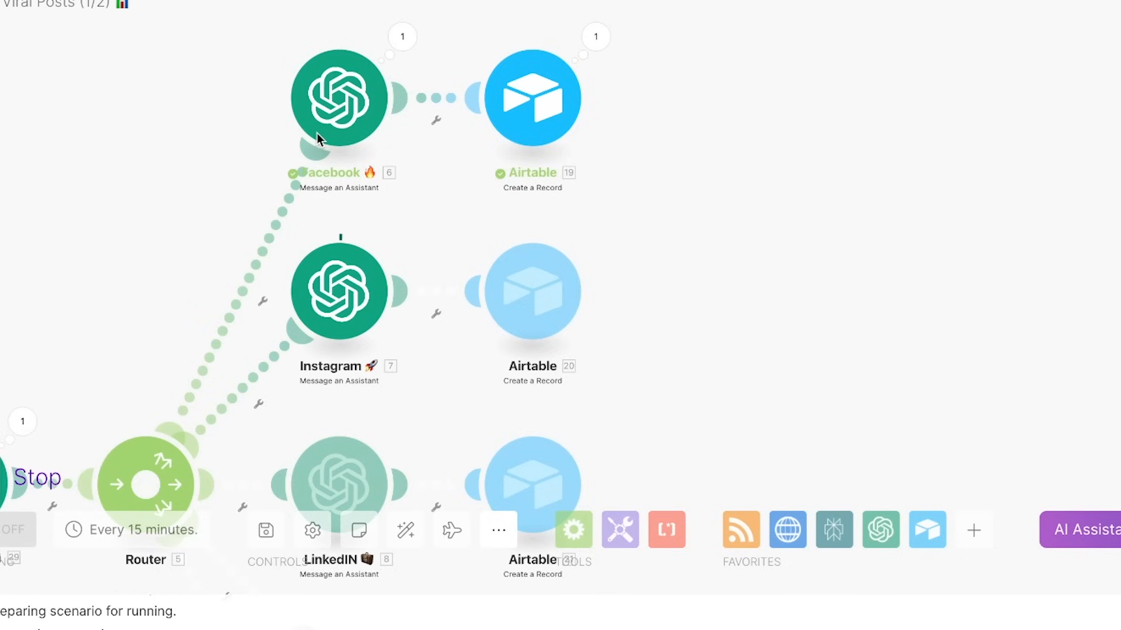
pyautogui.scroll(-2, 347, 232)
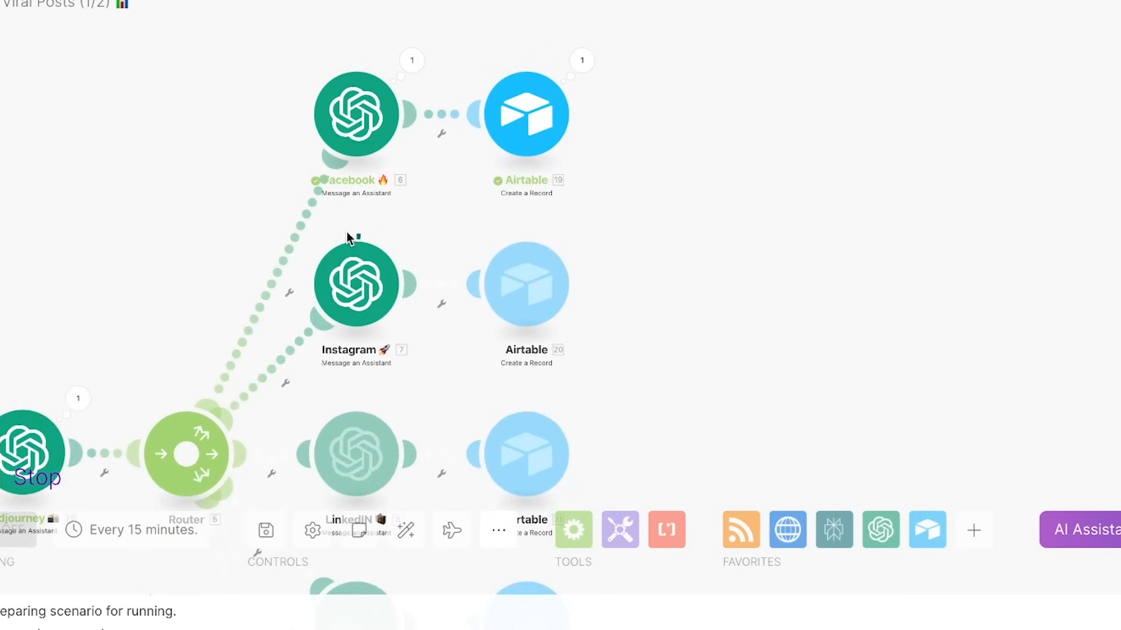
pyautogui.moveTo(659, 292); pyautogui.dragTo(658, 91)
pyautogui.moveTo(668, 237); pyautogui.dragTo(672, 63)
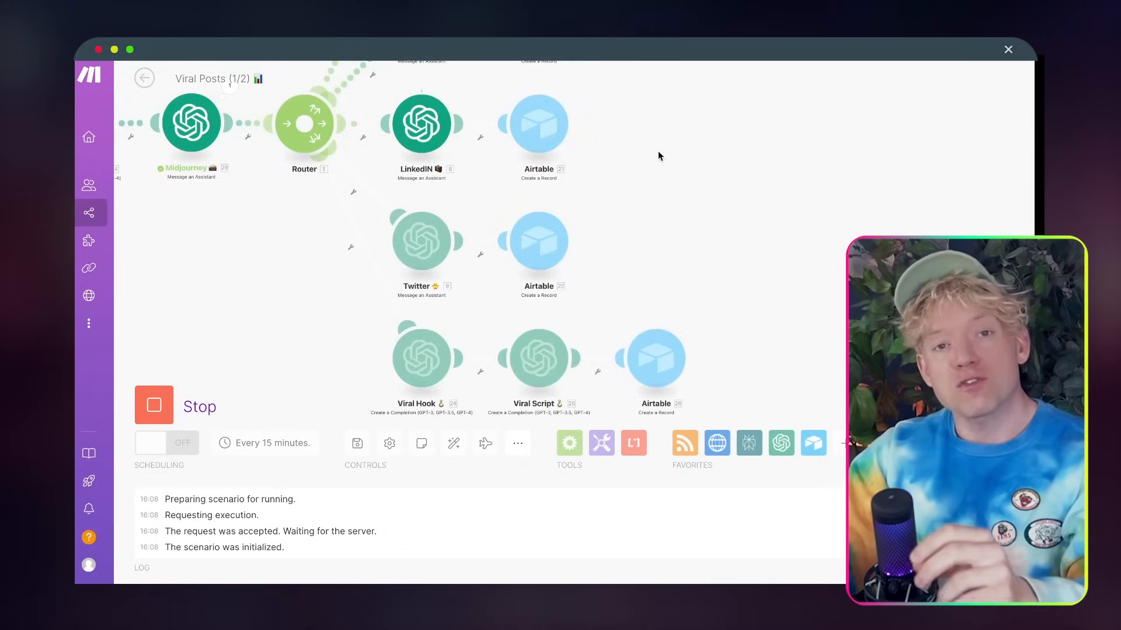
pyautogui.moveTo(698, 175); pyautogui.dragTo(696, 100)
pyautogui.scroll(2, 436, 258)
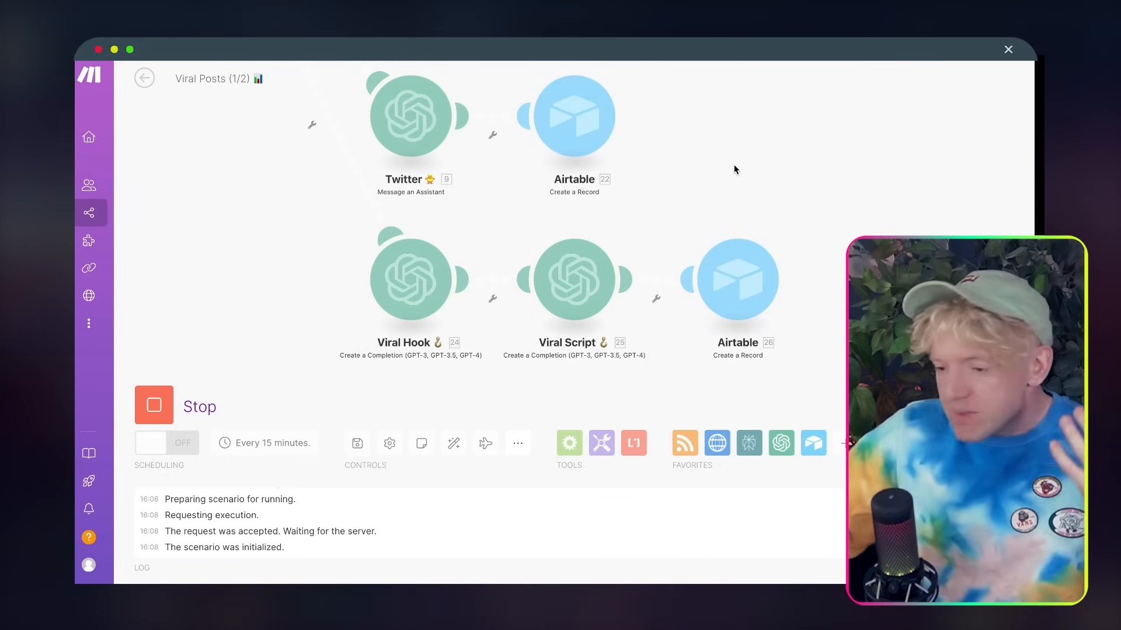
pyautogui.moveTo(734, 168); pyautogui.dragTo(728, 421)
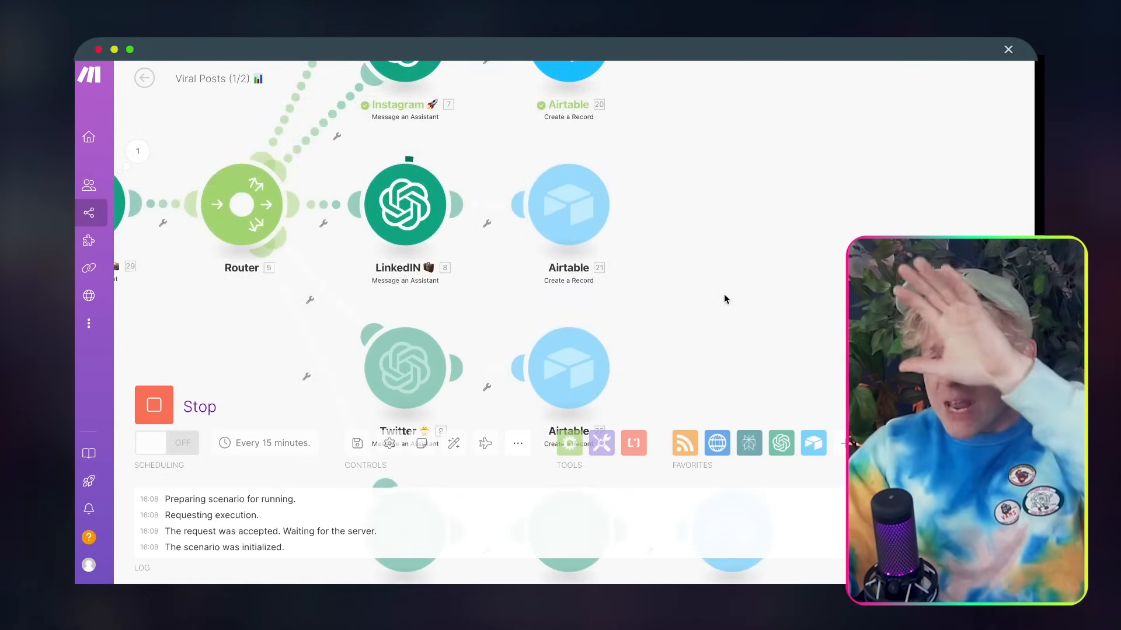
pyautogui.moveTo(724, 299); pyautogui.dragTo(655, 469)
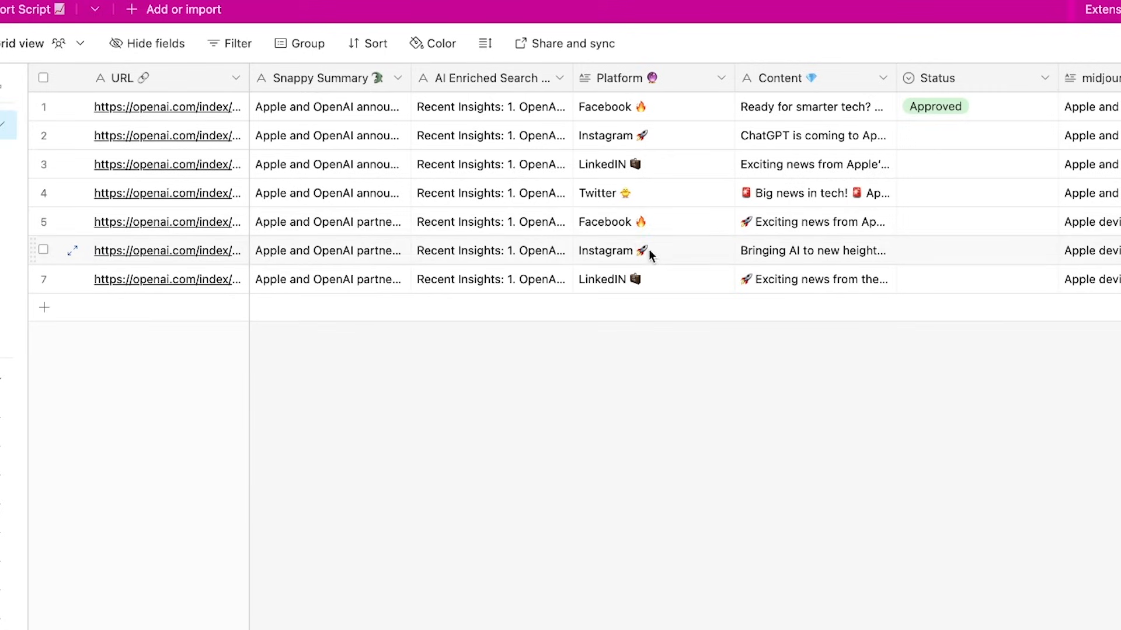
# Switch to Airtable, expand the row 4 Twitter record, and read the OpenAI article linked in its URL field
pyautogui.click(73, 194)
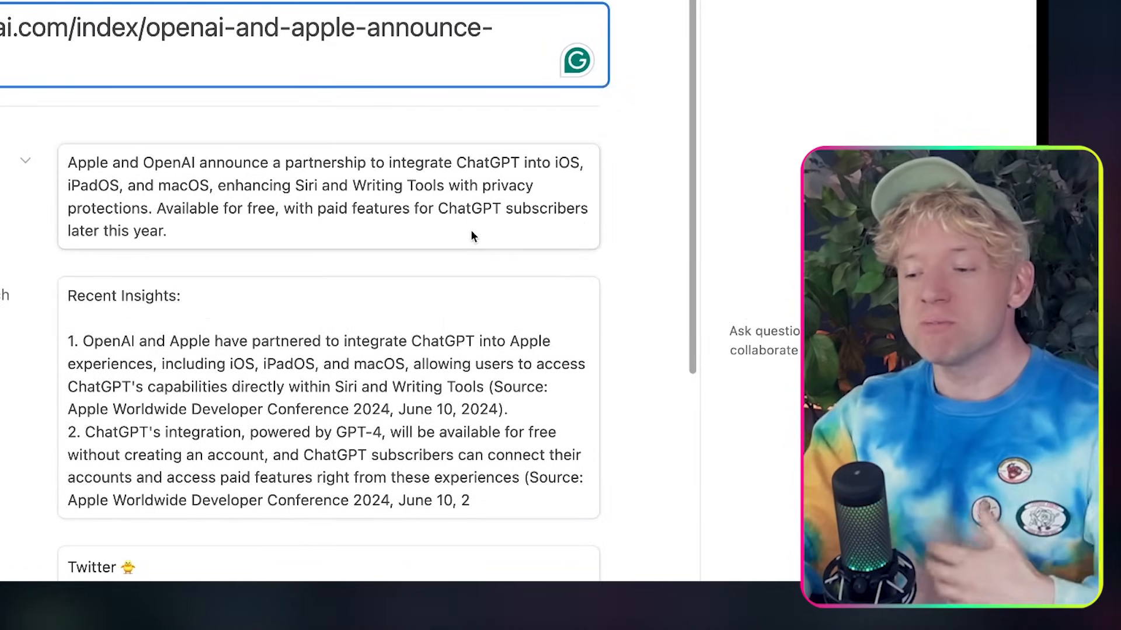
pyautogui.click(472, 236)
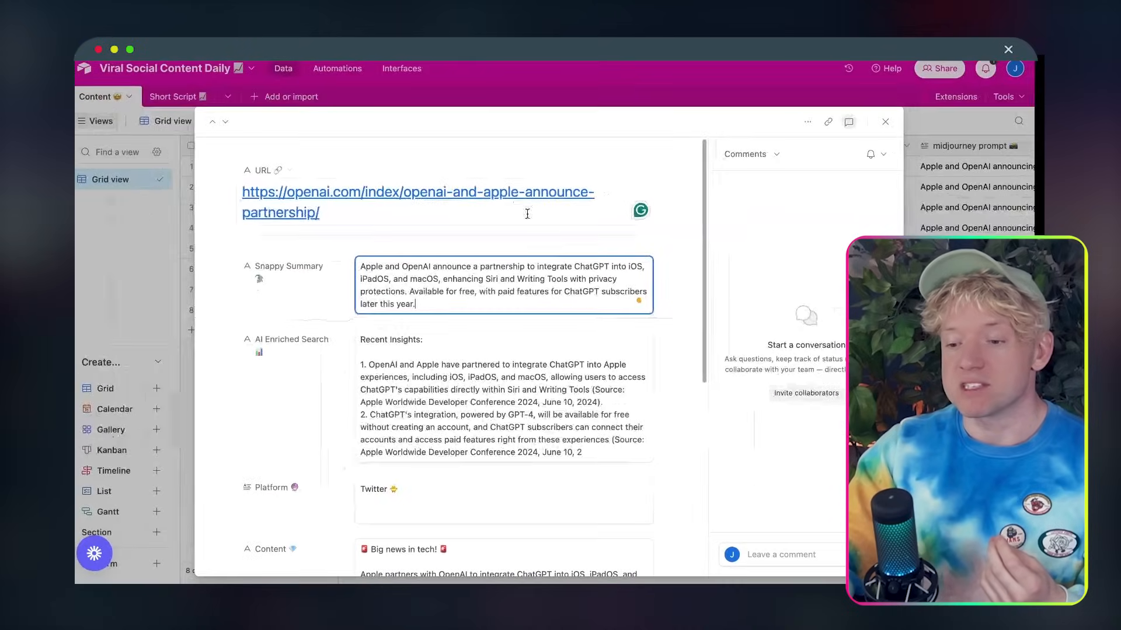
pyautogui.click(502, 192)
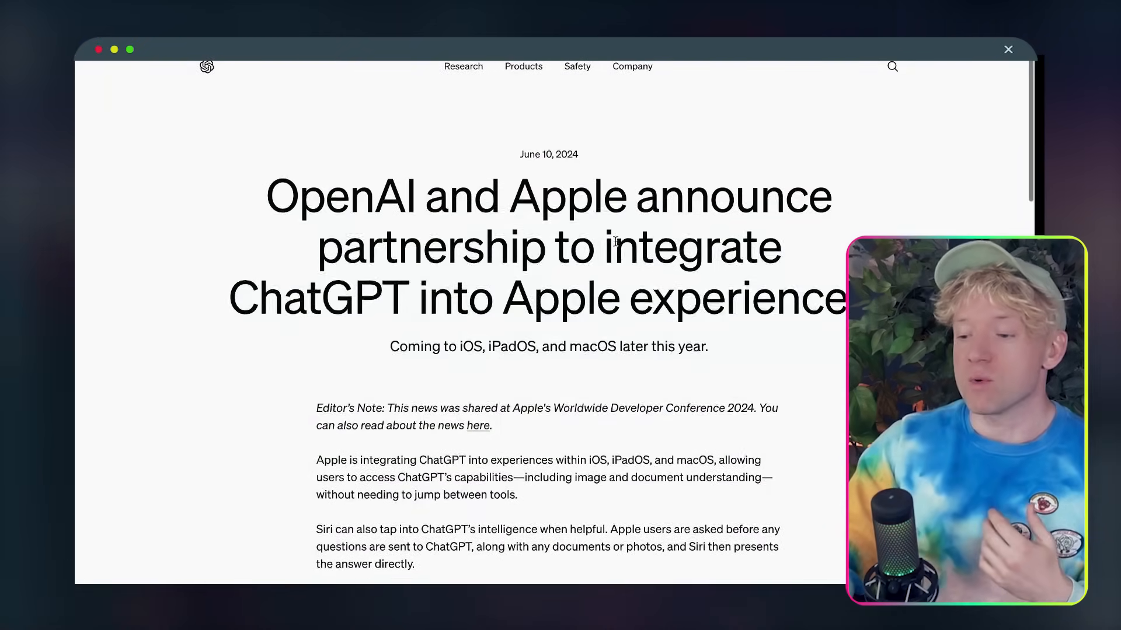
pyautogui.scroll(-5, 614, 243)
pyautogui.scroll(-10, 615, 240)
pyautogui.scroll(15, 614, 241)
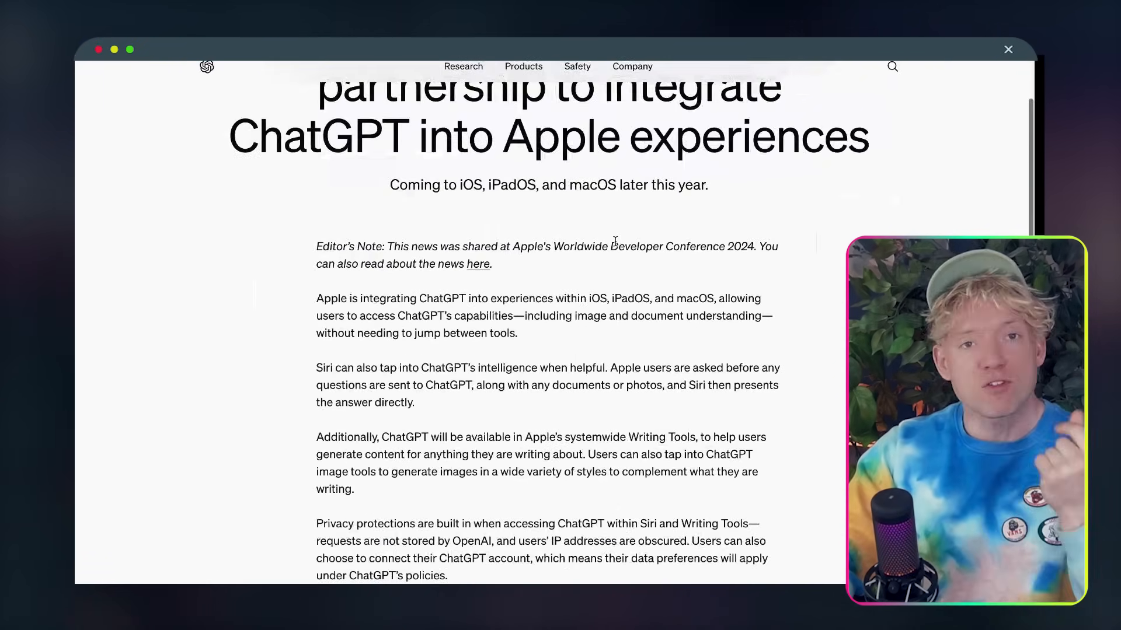
# Close the article, review the Twitter record's content and midjourney prompt, and compare the prompt with its generated image in Midjourney
pyautogui.press('super+w')
pyautogui.scroll(-3, 493, 379)
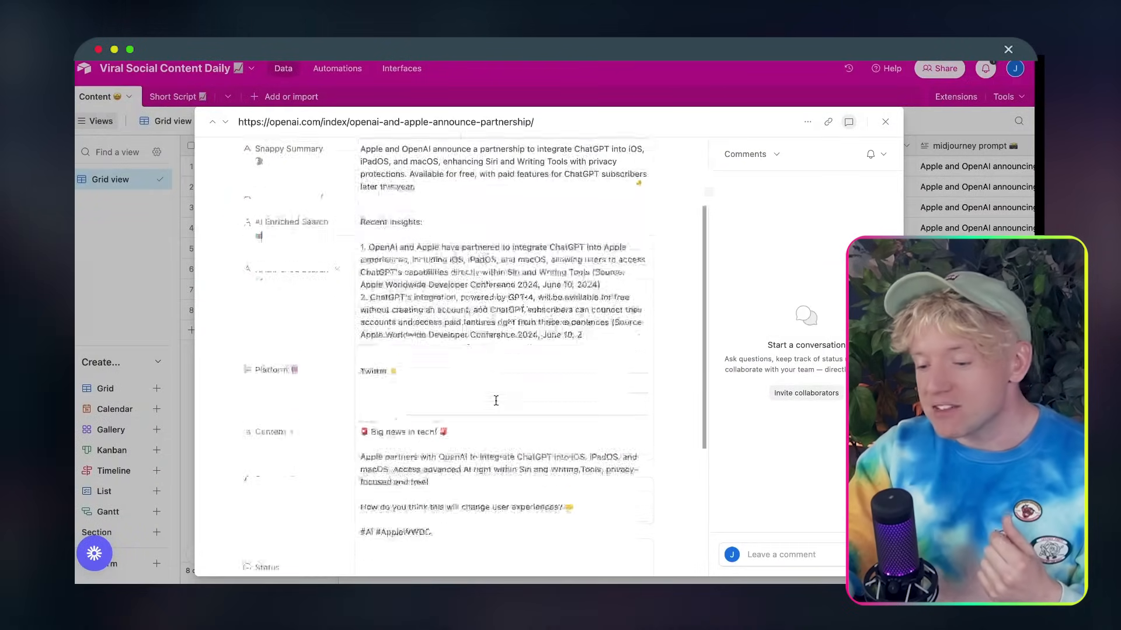
pyautogui.scroll(-3, 525, 457)
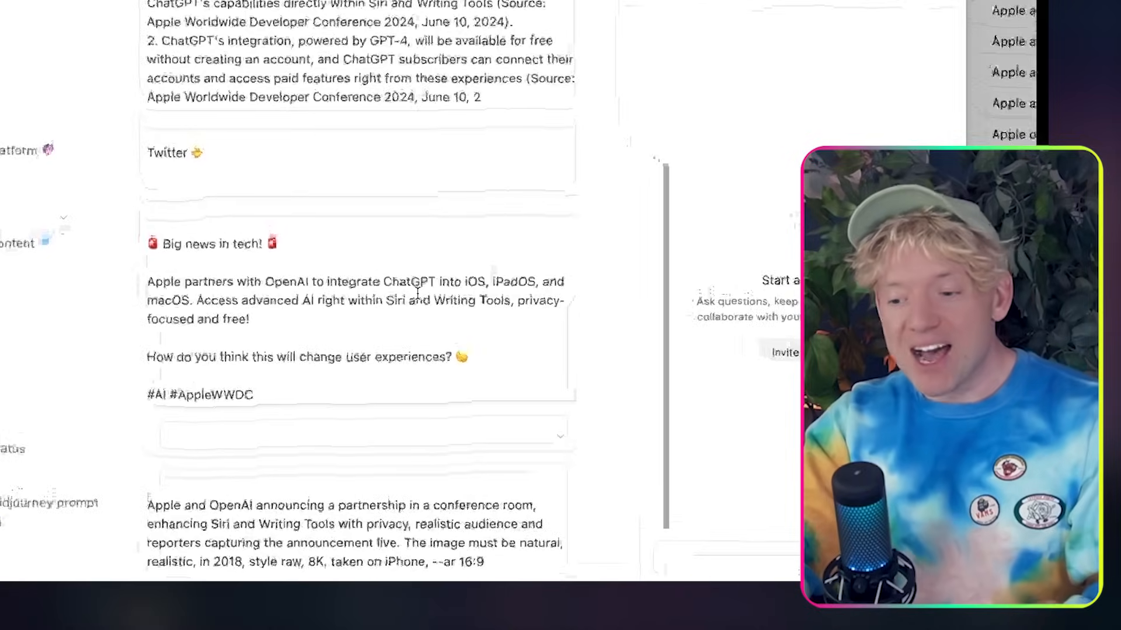
pyautogui.scroll(-2, 540, 353)
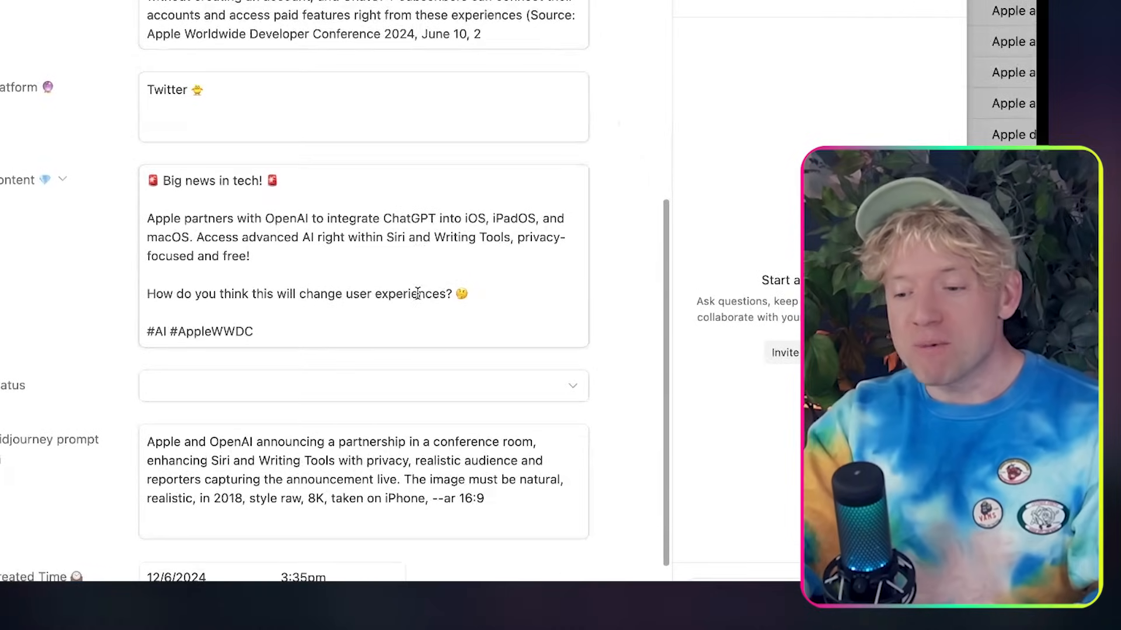
pyautogui.click(430, 254)
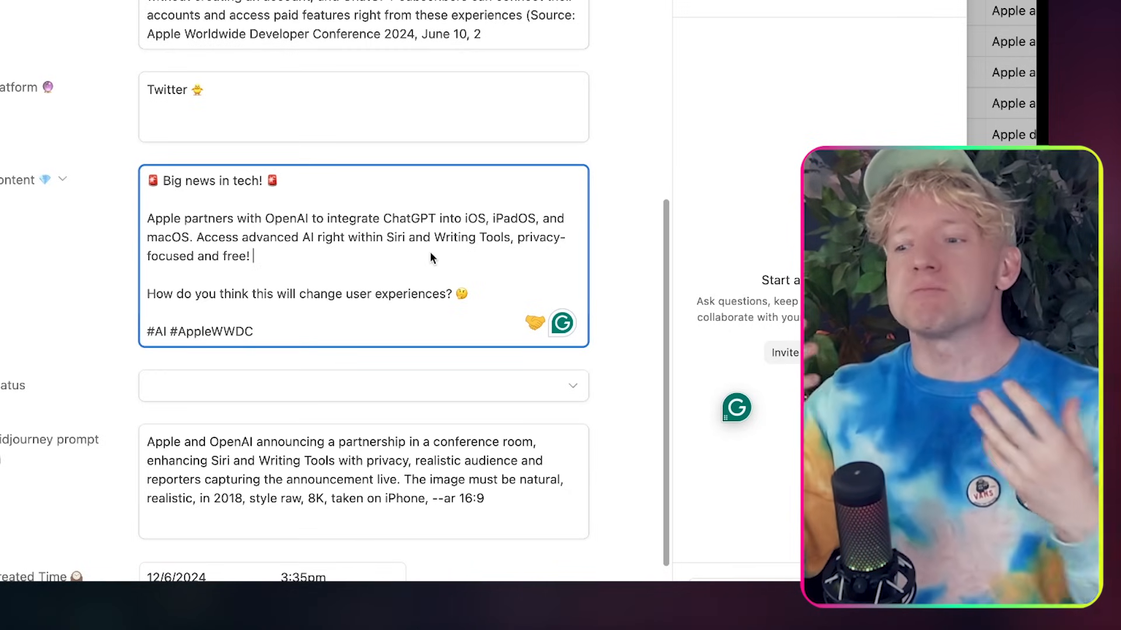
pyautogui.scroll(-2, 433, 363)
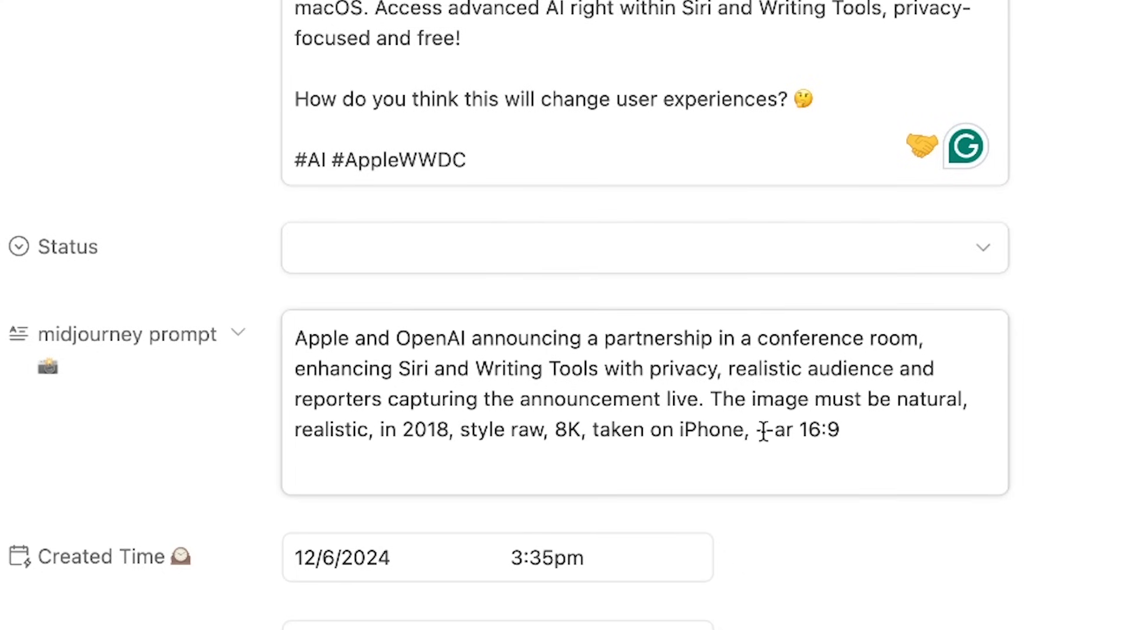
pyautogui.click(764, 432)
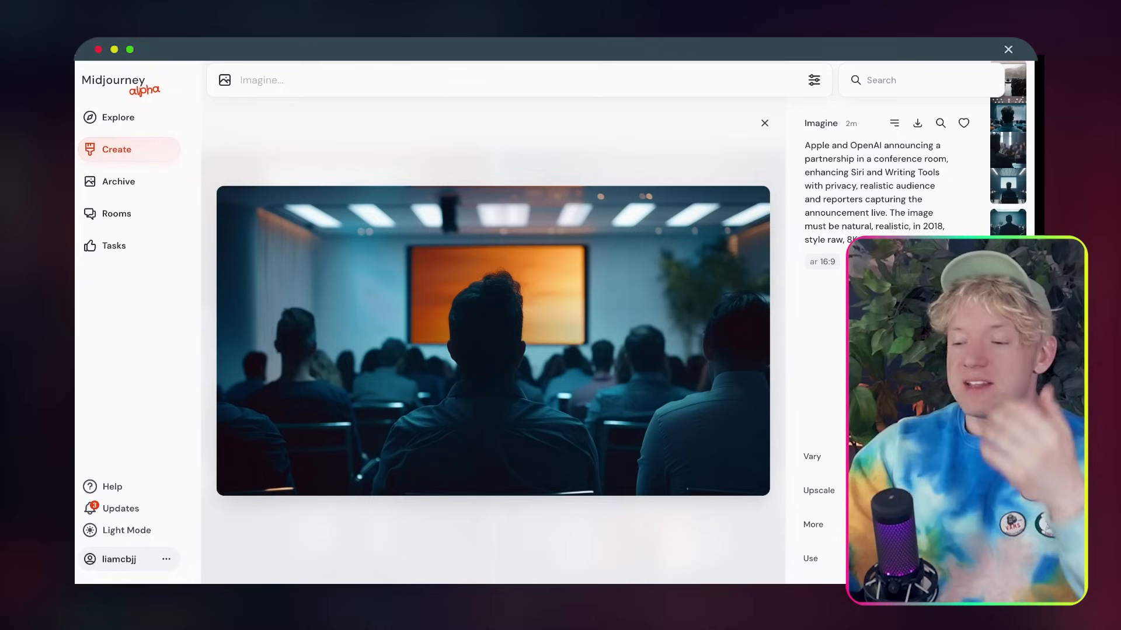
pyautogui.moveTo(833, 154); pyautogui.dragTo(880, 160)
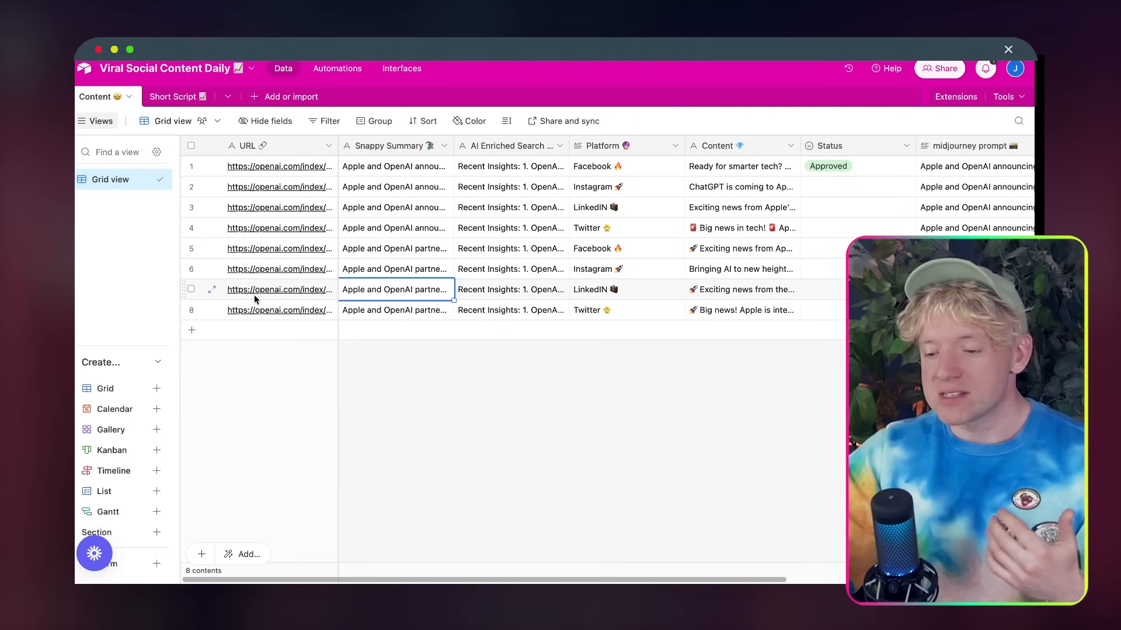
# Review the row 7 LinkedIN record in Airtable, and check the Content cells of the LinkedIN and row 4 Twitter records
pyautogui.click(212, 289)
pyautogui.scroll(-5, 489, 332)
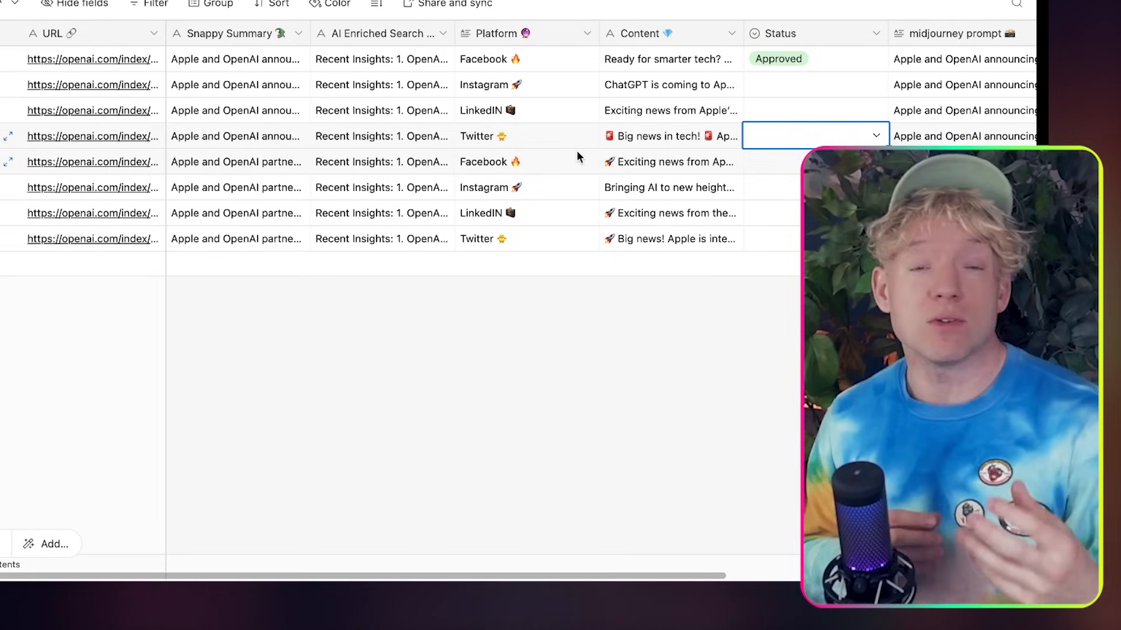
pyautogui.click(632, 210)
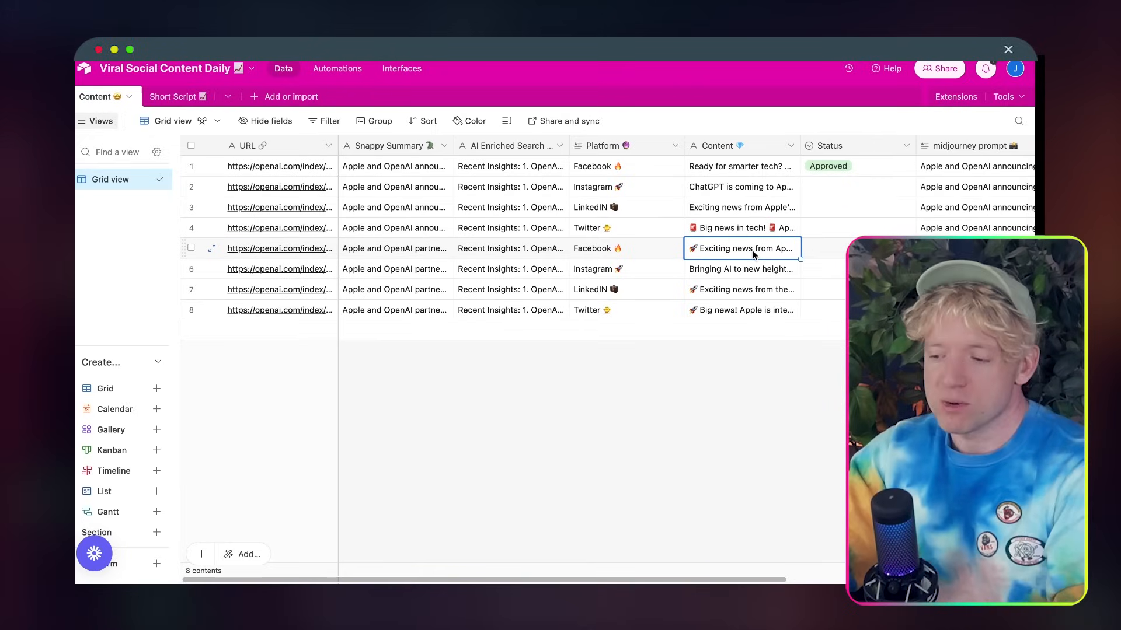
pyautogui.click(747, 229)
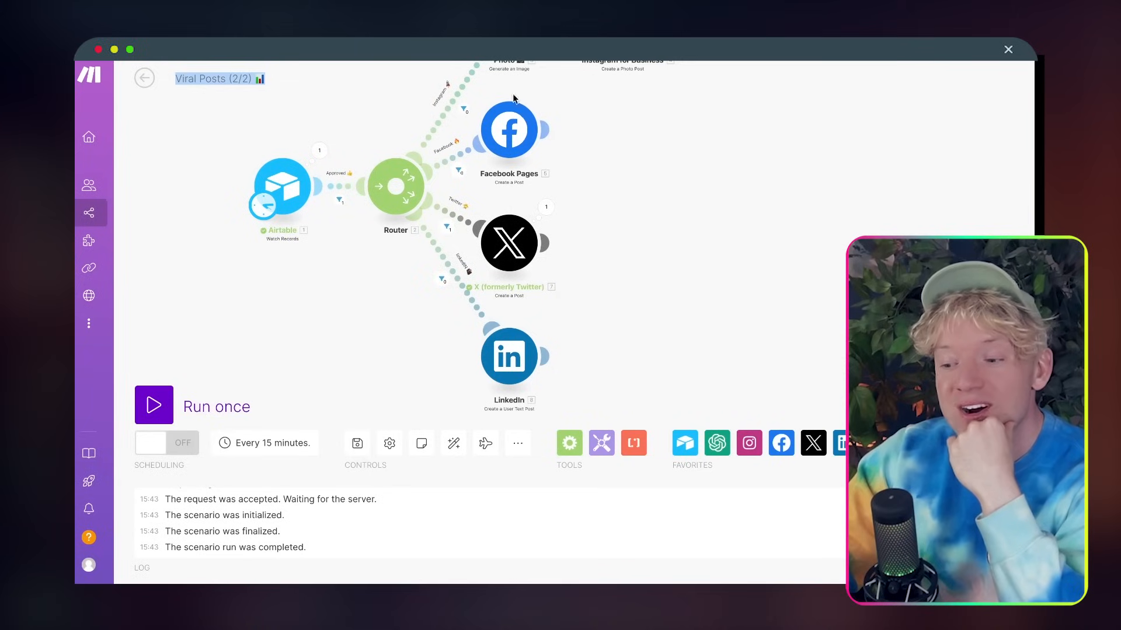
# Switch to Make, run the Viral Posts (2/2) scenario once, and rerun it
pyautogui.click(167, 405)
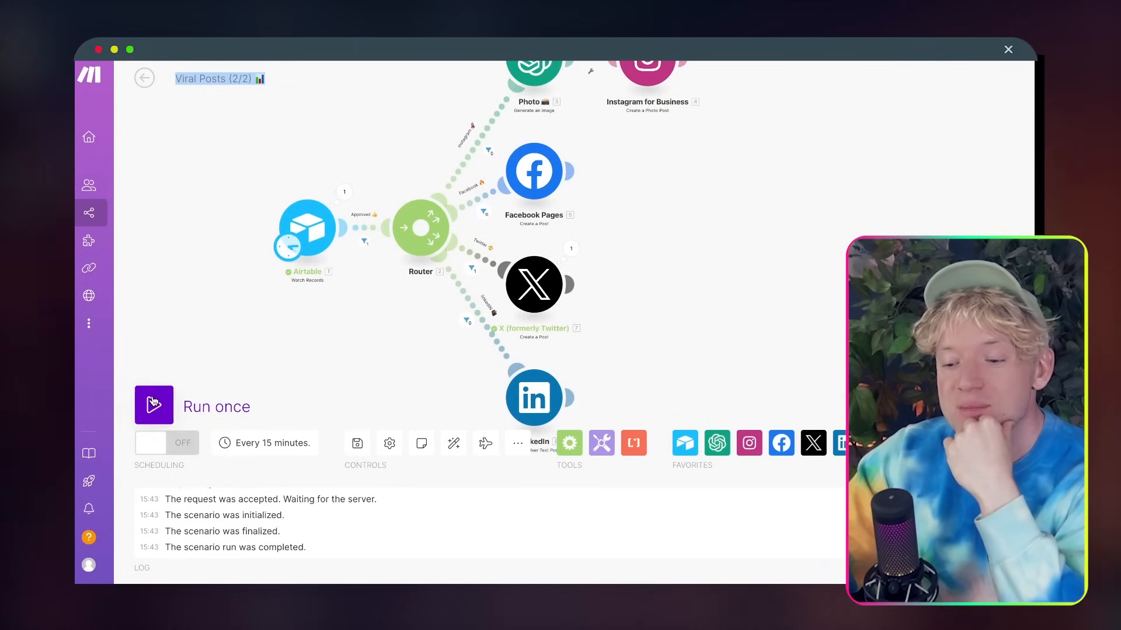
pyautogui.click(159, 406)
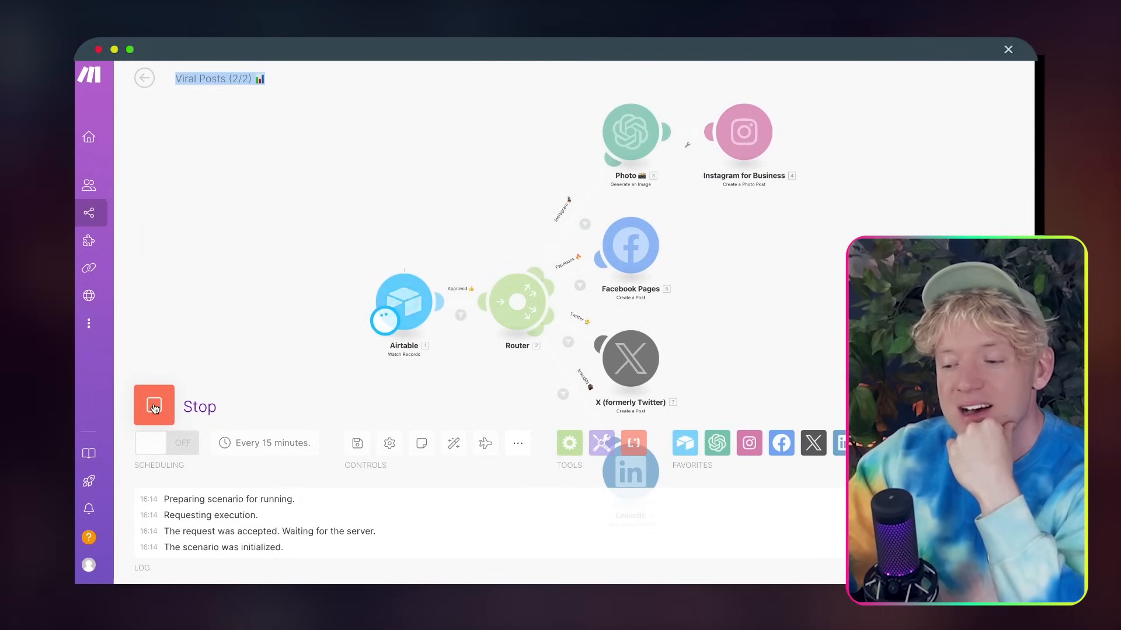
pyautogui.click(159, 409)
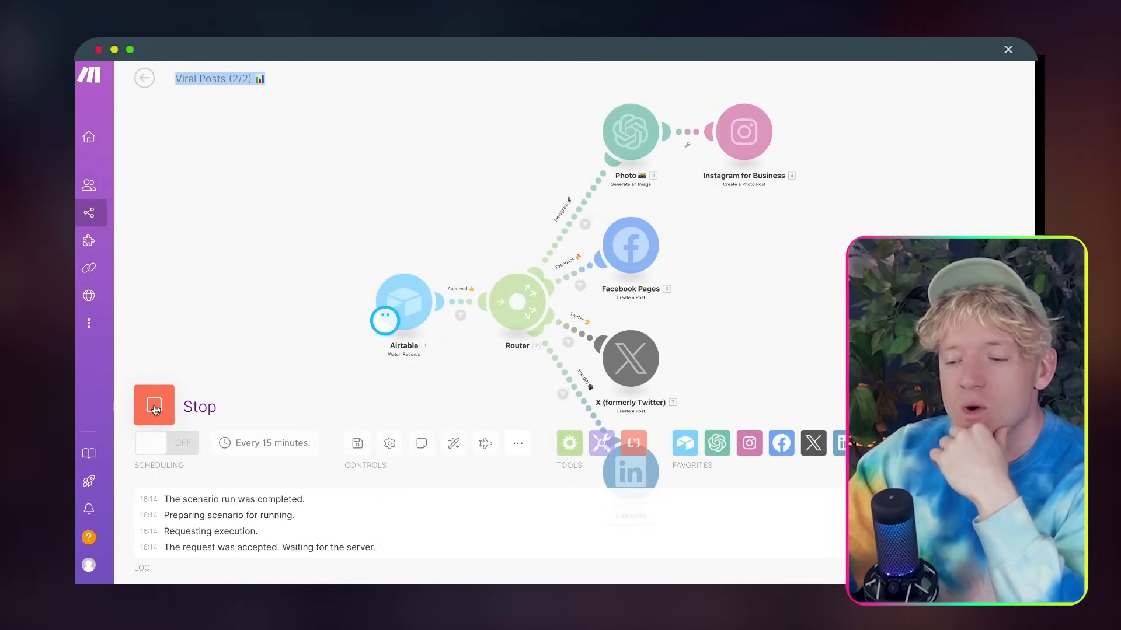
pyautogui.moveTo(220, 370); pyautogui.dragTo(201, 333)
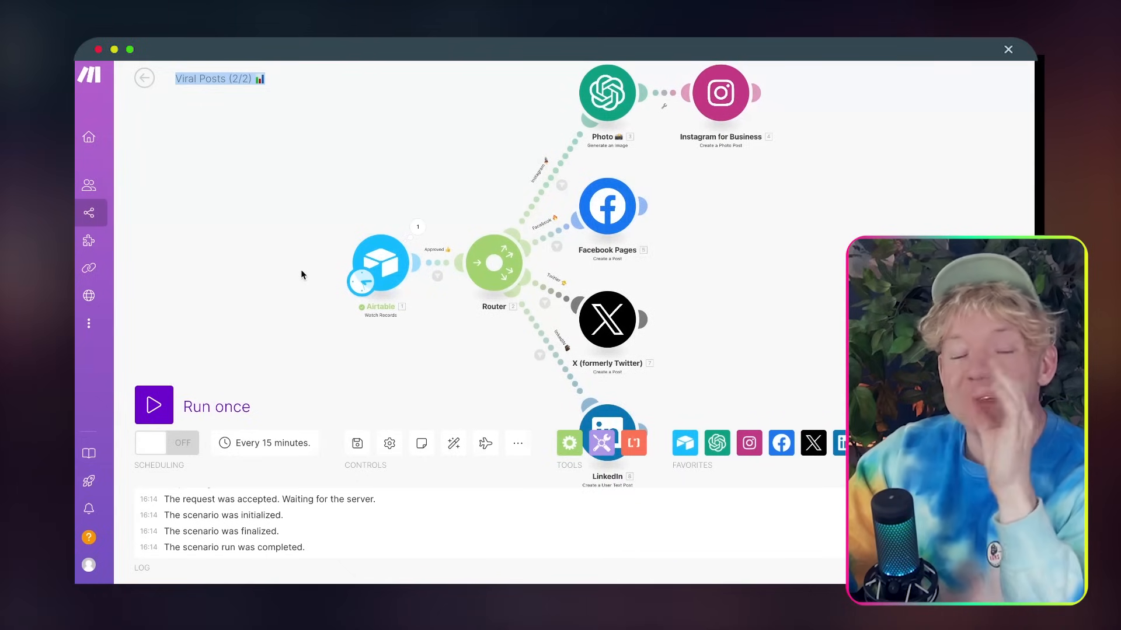
pyautogui.click(221, 78)
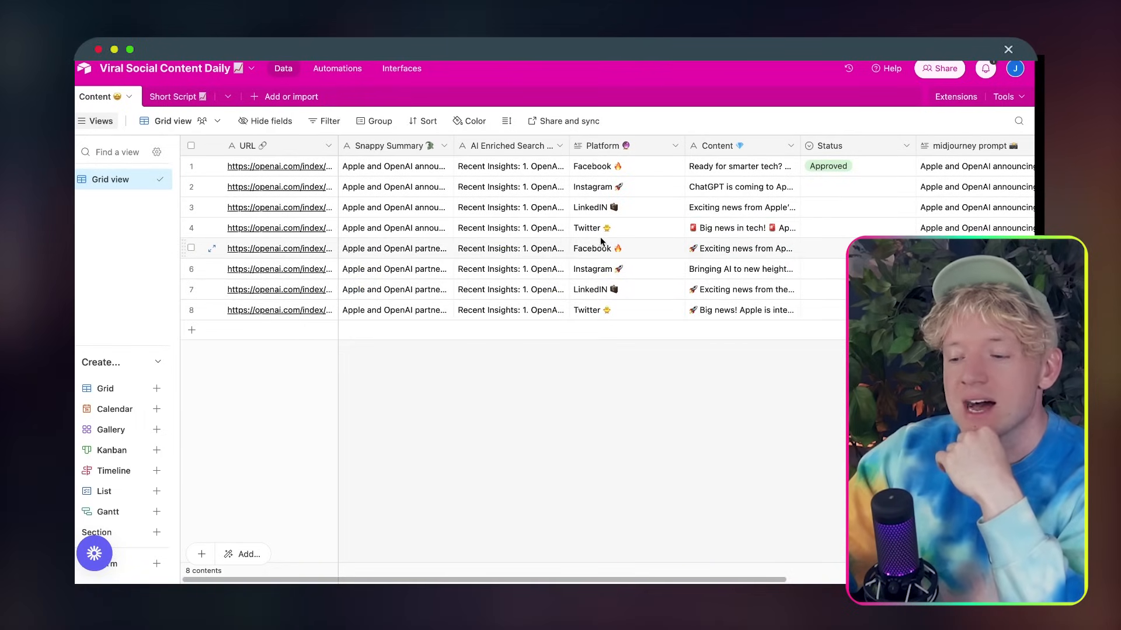
# Switch to Airtable, expand the row 4 Twitter record, and review its content and midjourney prompt
pyautogui.click(750, 229)
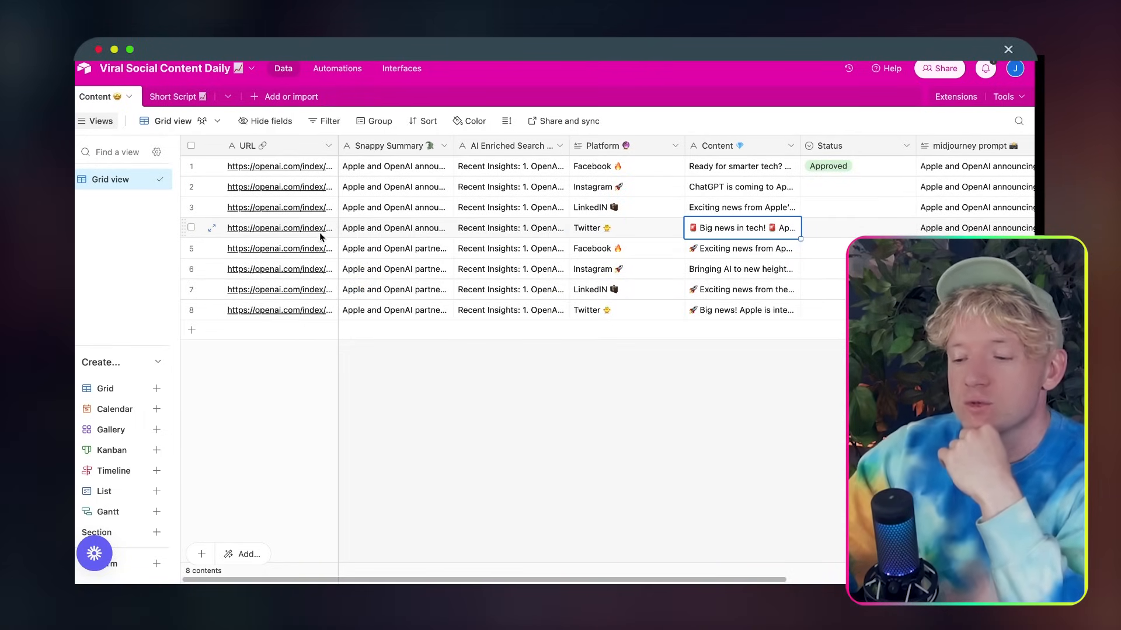
pyautogui.click(214, 228)
pyautogui.scroll(-8, 461, 350)
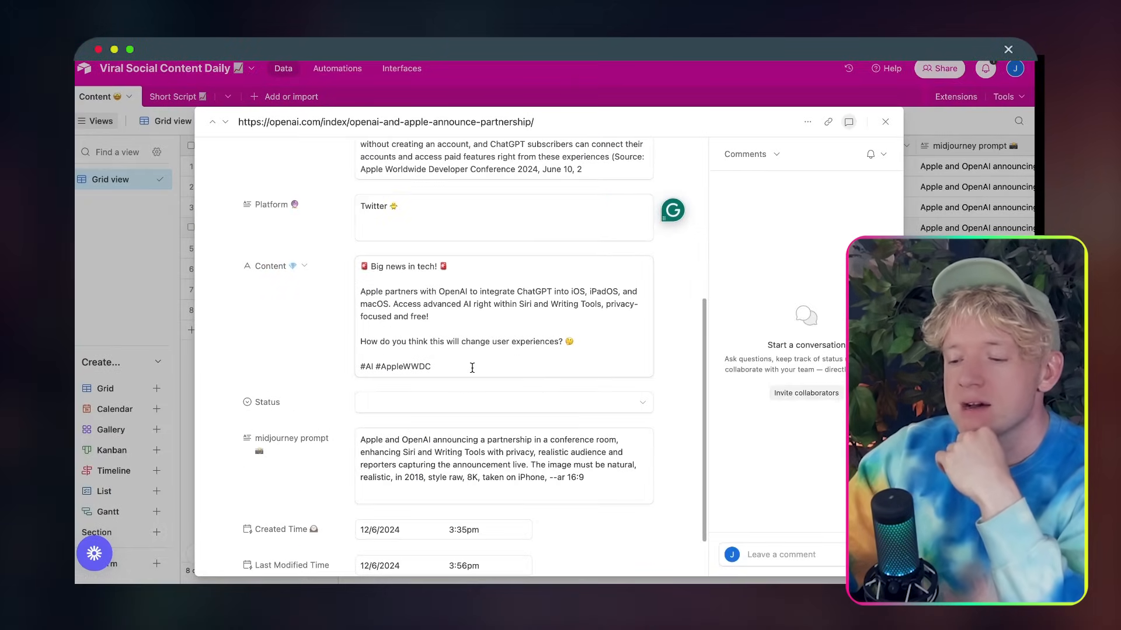
pyautogui.press('Escape')
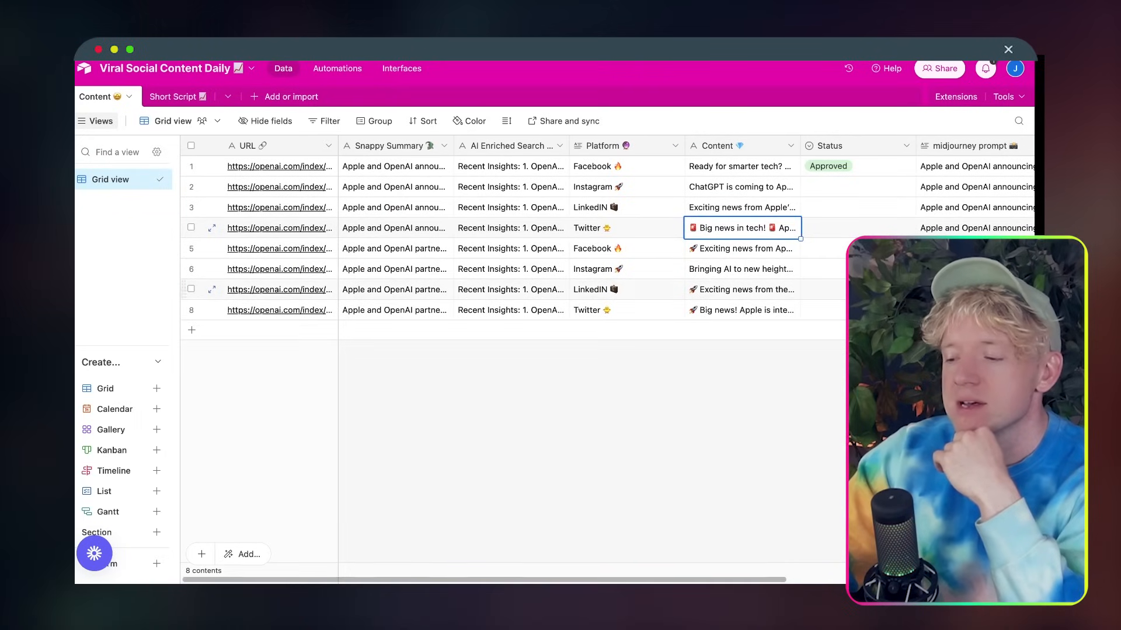
# Set the Status of the row 4 Twitter record to Approved
pyautogui.click(851, 233)
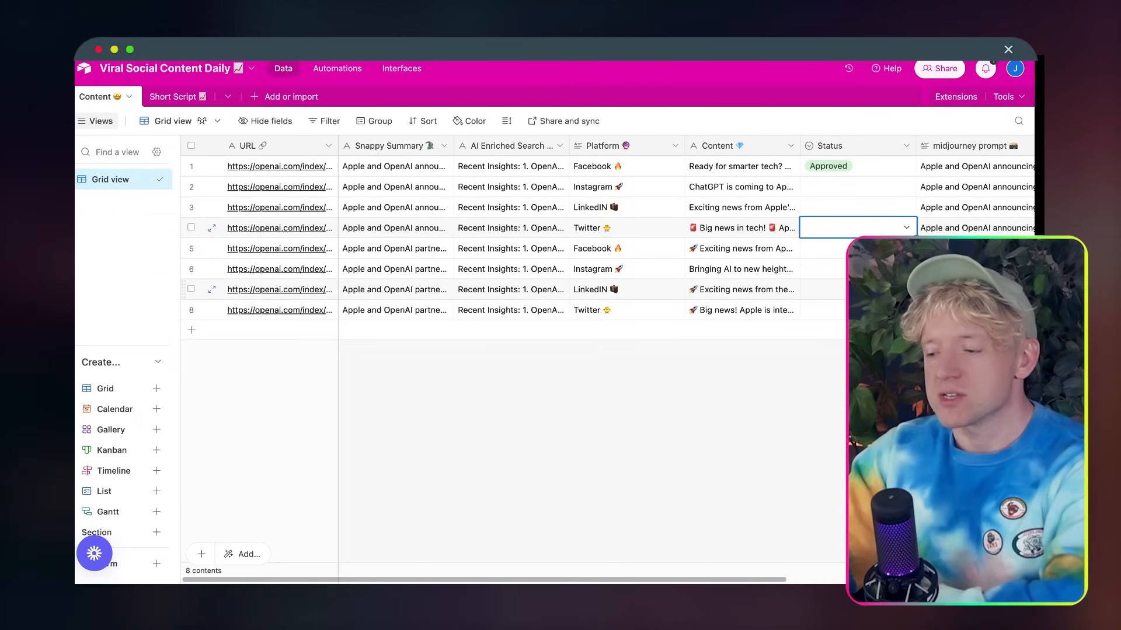
pyautogui.hscroll(5, 691, 227)
pyautogui.click(685, 228)
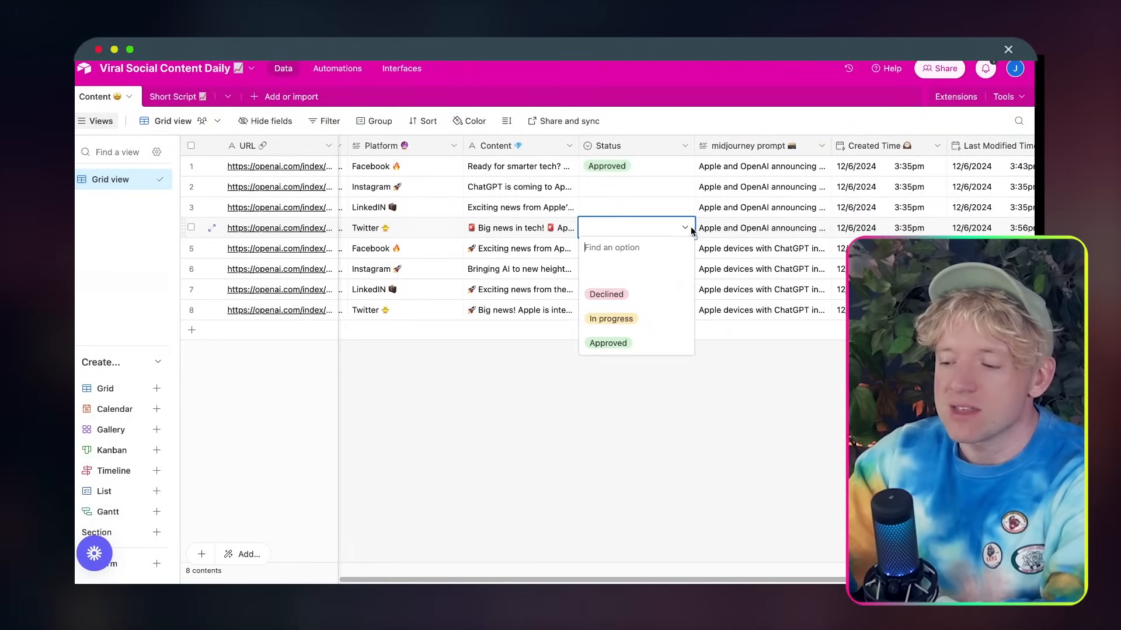
pyautogui.click(619, 342)
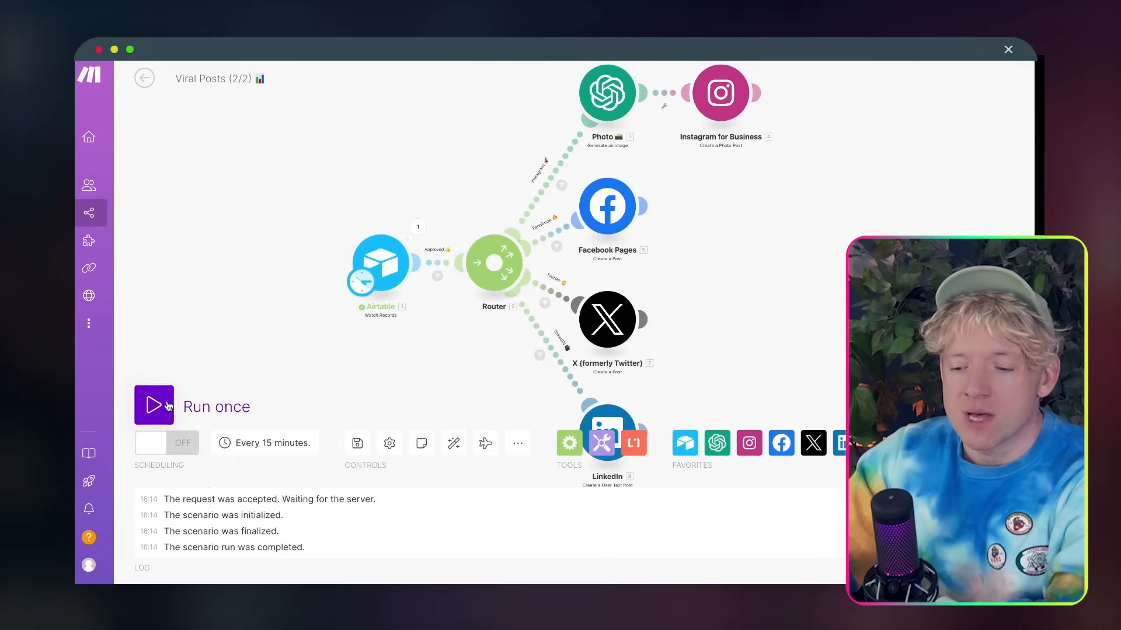
# Switch to Make, run the Viral Posts (2/2) scenario once, and inspect the X (formerly Twitter) branch of the router
pyautogui.click(201, 407)
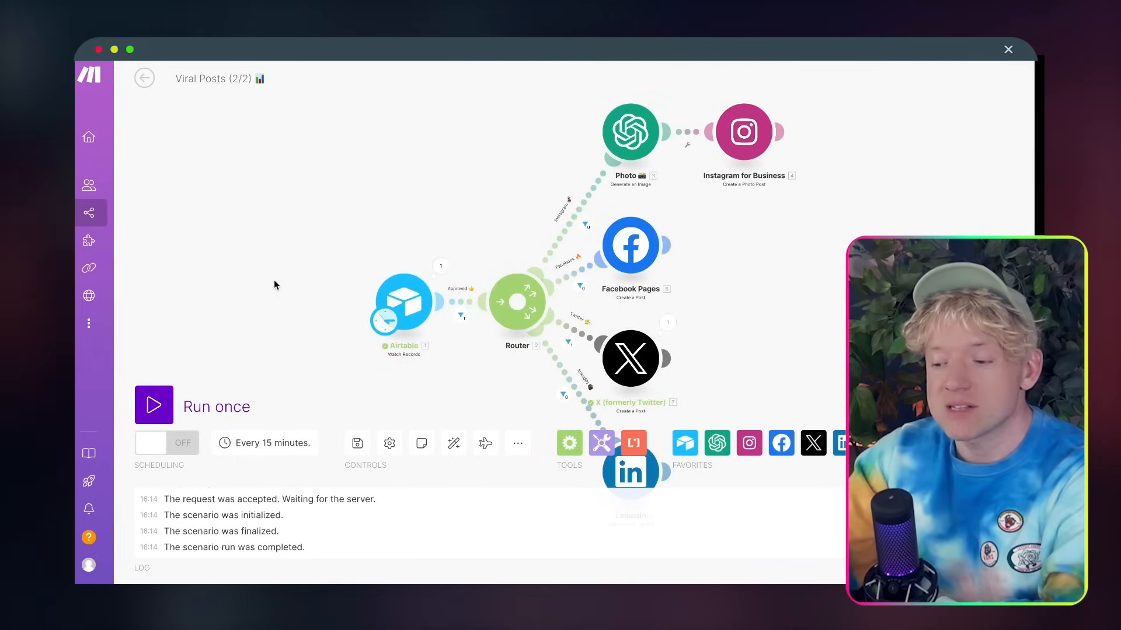
pyautogui.moveTo(442, 207); pyautogui.dragTo(319, 167)
pyautogui.moveTo(286, 255); pyautogui.dragTo(267, 255)
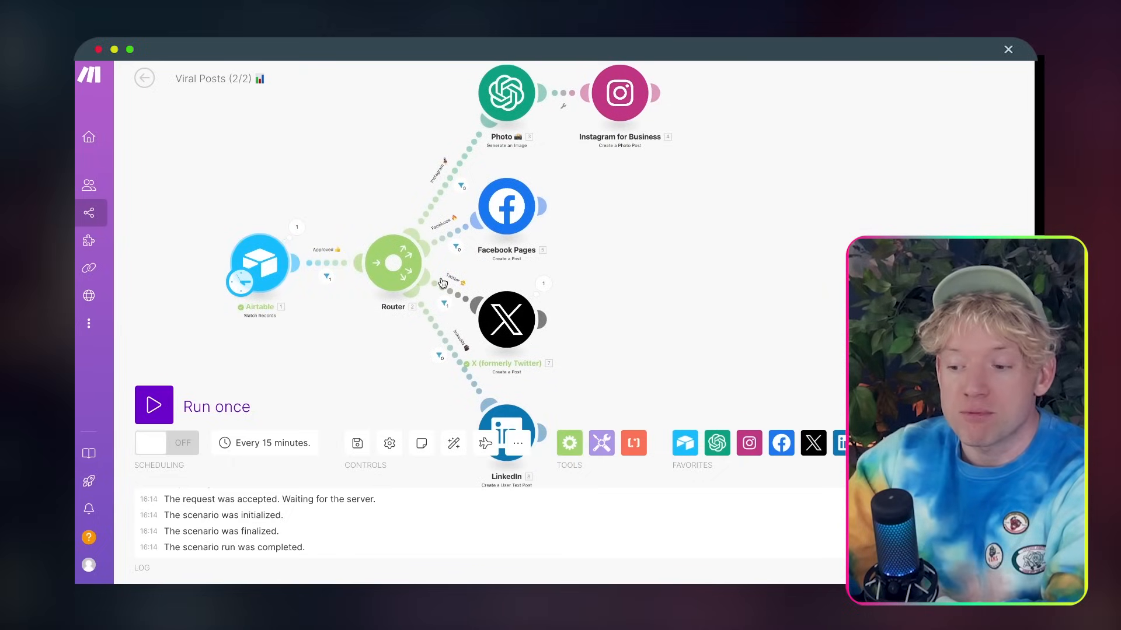
pyautogui.moveTo(619, 308); pyautogui.dragTo(575, 274)
pyautogui.scroll(1, 495, 285)
pyautogui.moveTo(471, 292); pyautogui.dragTo(530, 305)
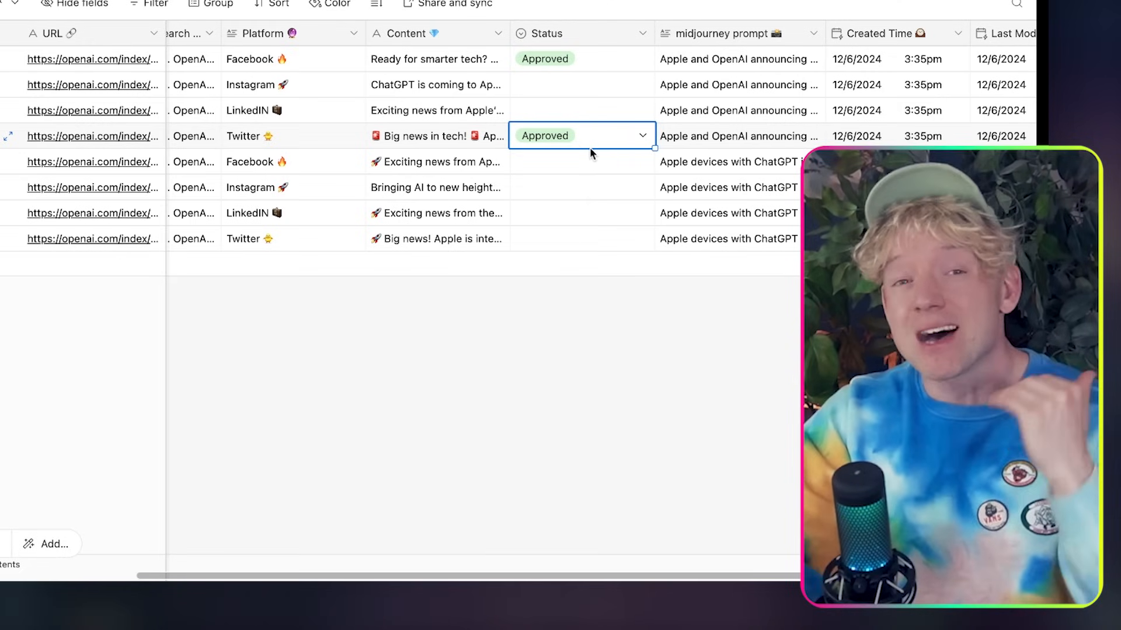
# Check the Twitter record's Status in Airtable, and auto-align the modules of the Viral Posts (2/2) scenario in Make
pyautogui.hscroll(-2, 600, 165)
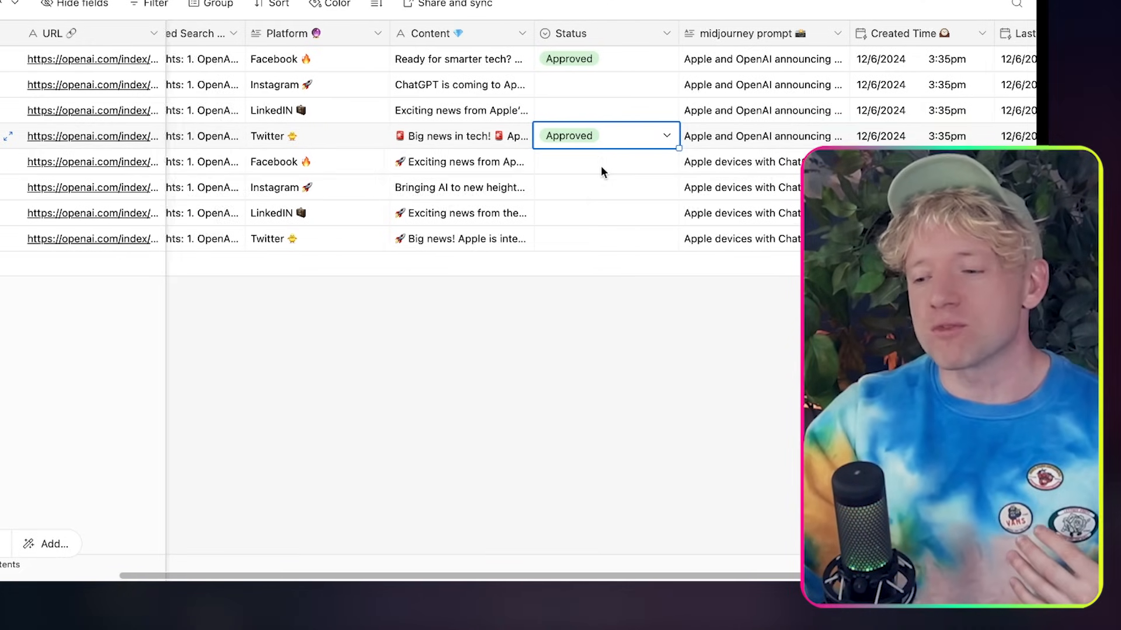
pyautogui.hscroll(3, 601, 166)
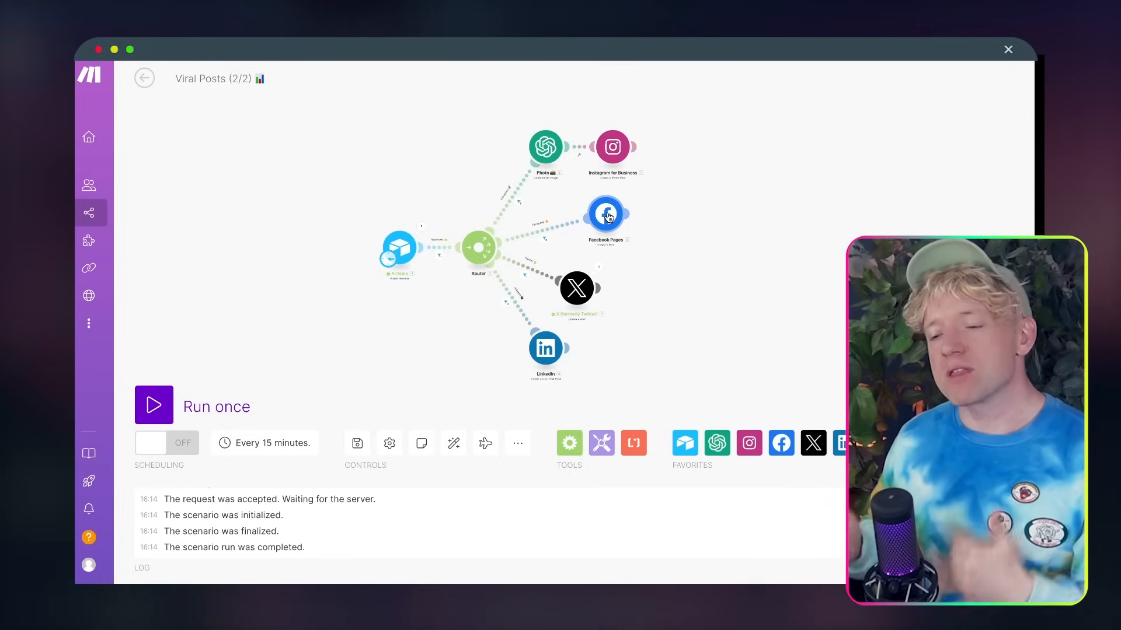
pyautogui.click(454, 443)
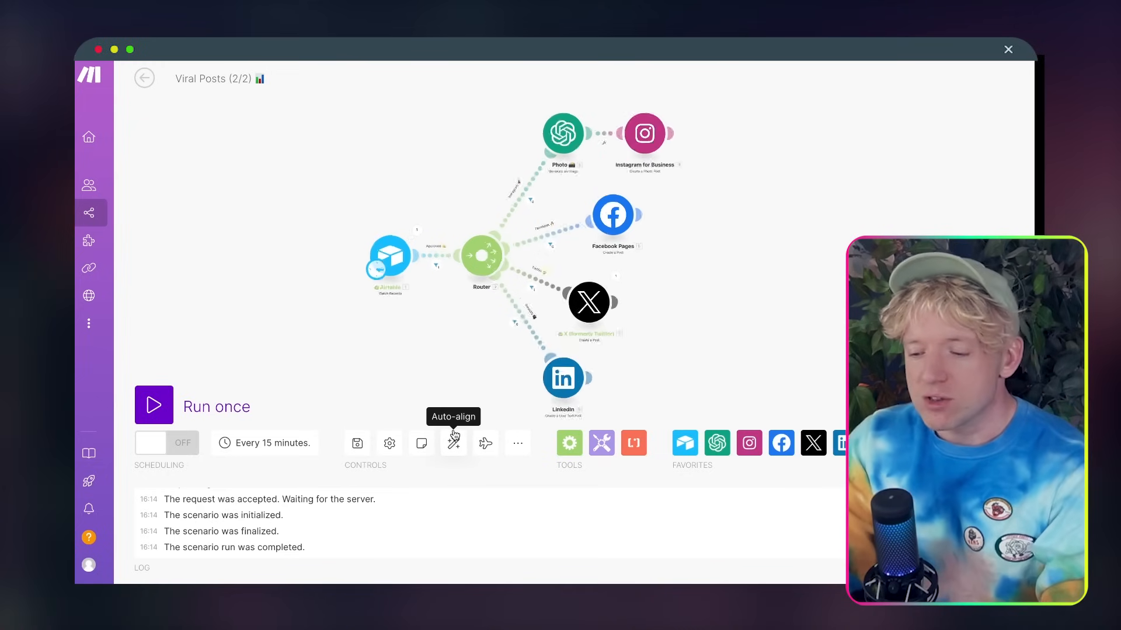
pyautogui.moveTo(482, 220); pyautogui.dragTo(436, 176)
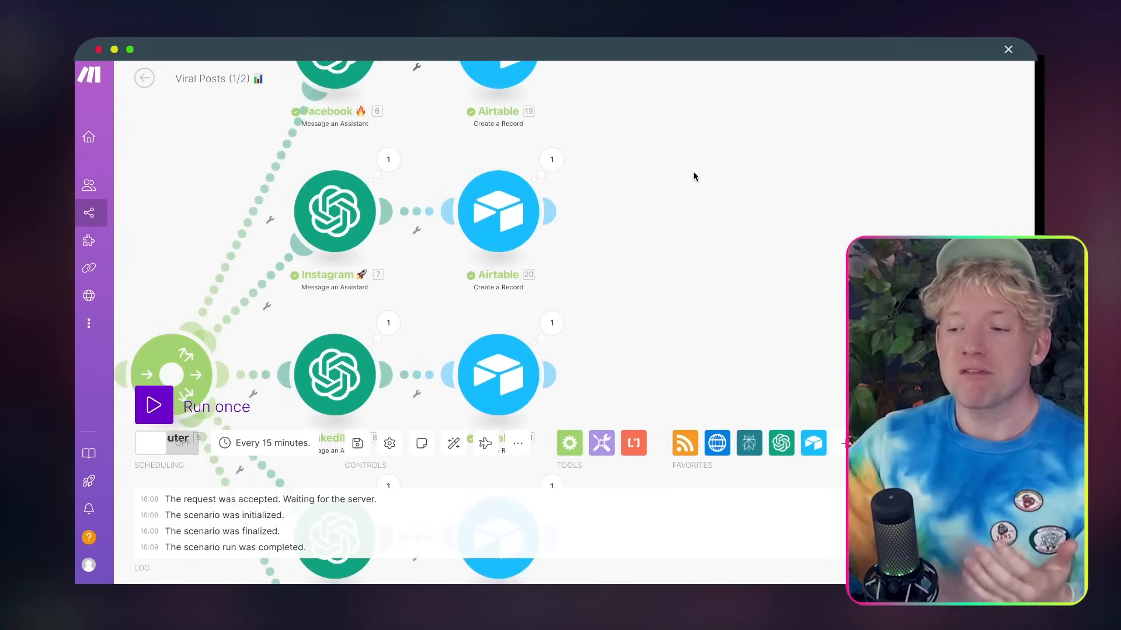
# Switch to the Viral Posts (1/2) scenario and examine its modules from the RSS feed through the router to the Airtable branches
pyautogui.moveTo(685, 190); pyautogui.dragTo(729, 229)
pyautogui.scroll(-5, 727, 229)
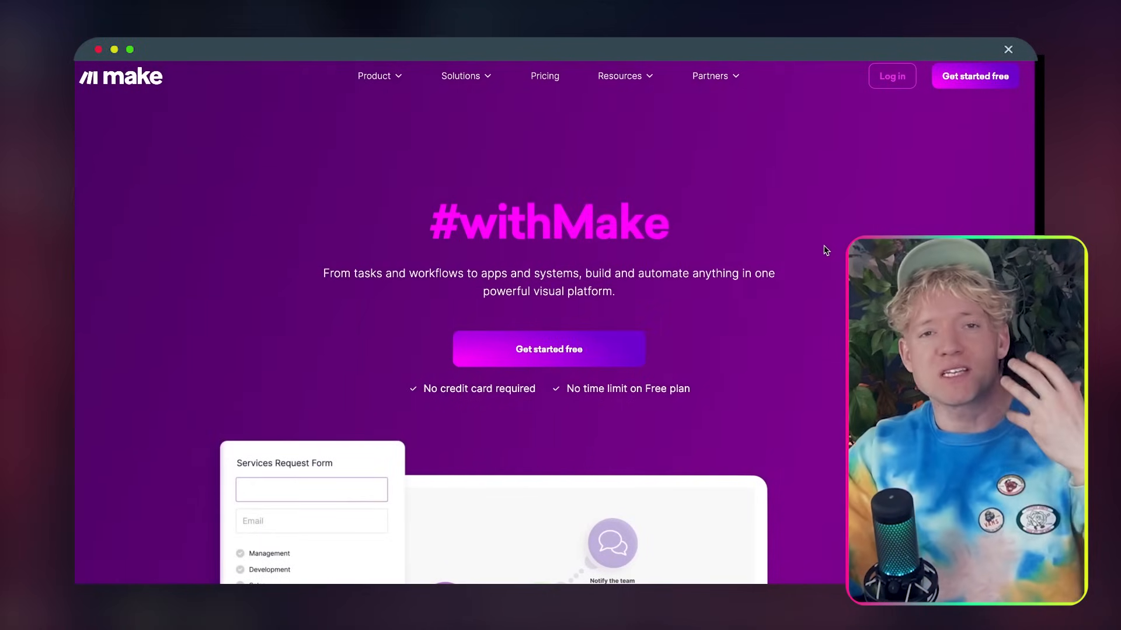
pyautogui.scroll(-1, 825, 250)
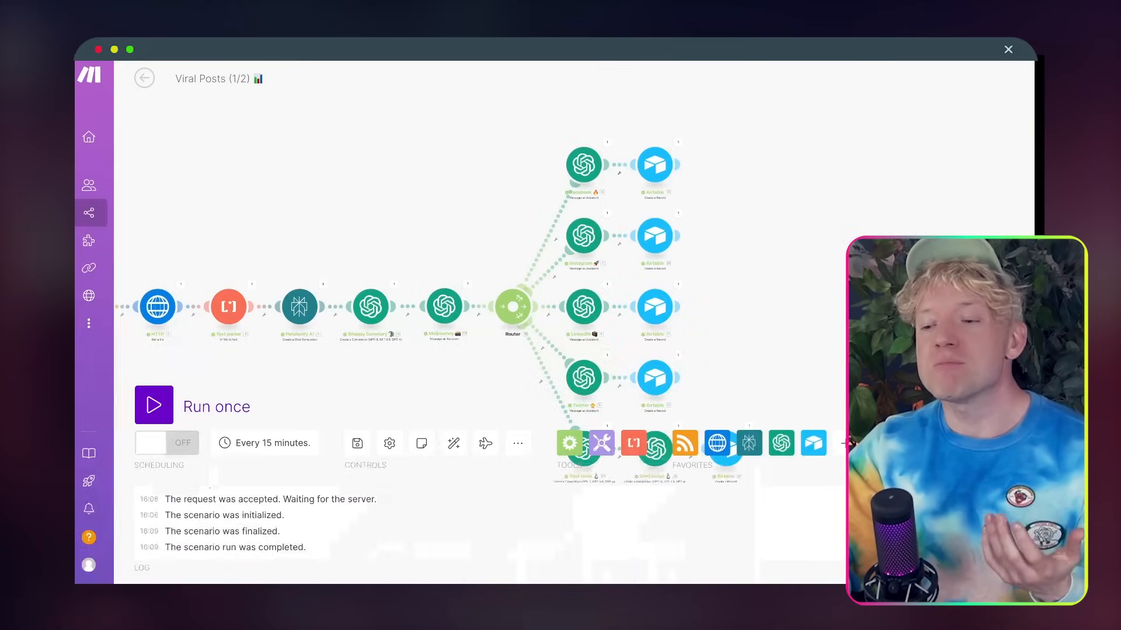
pyautogui.moveTo(395, 149); pyautogui.dragTo(502, 112)
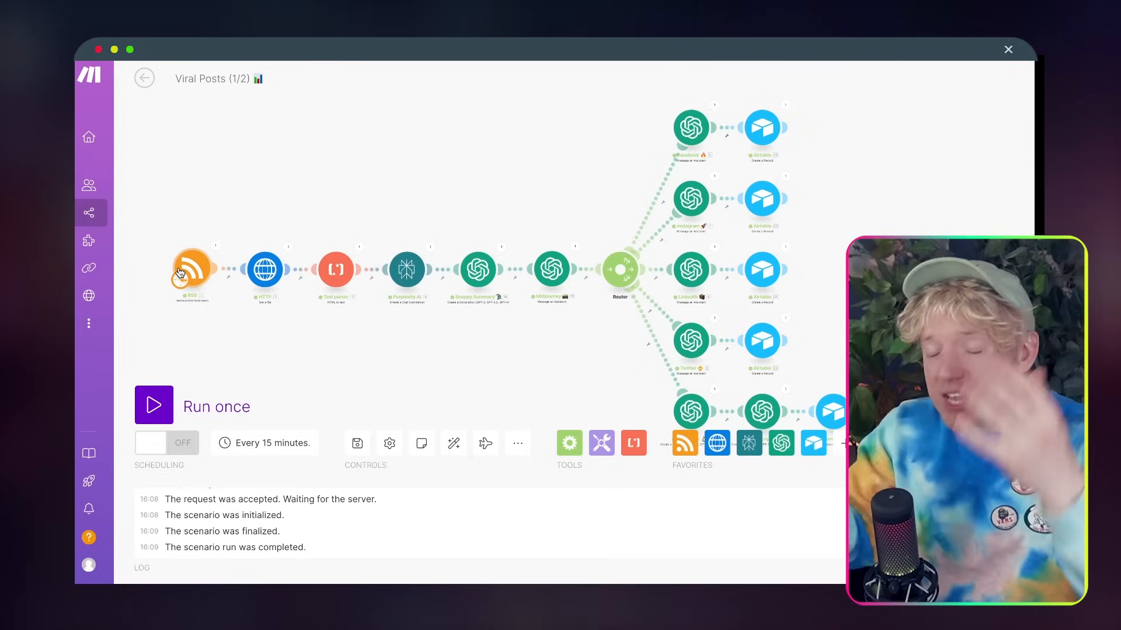
pyautogui.moveTo(215, 236); pyautogui.dragTo(275, 210)
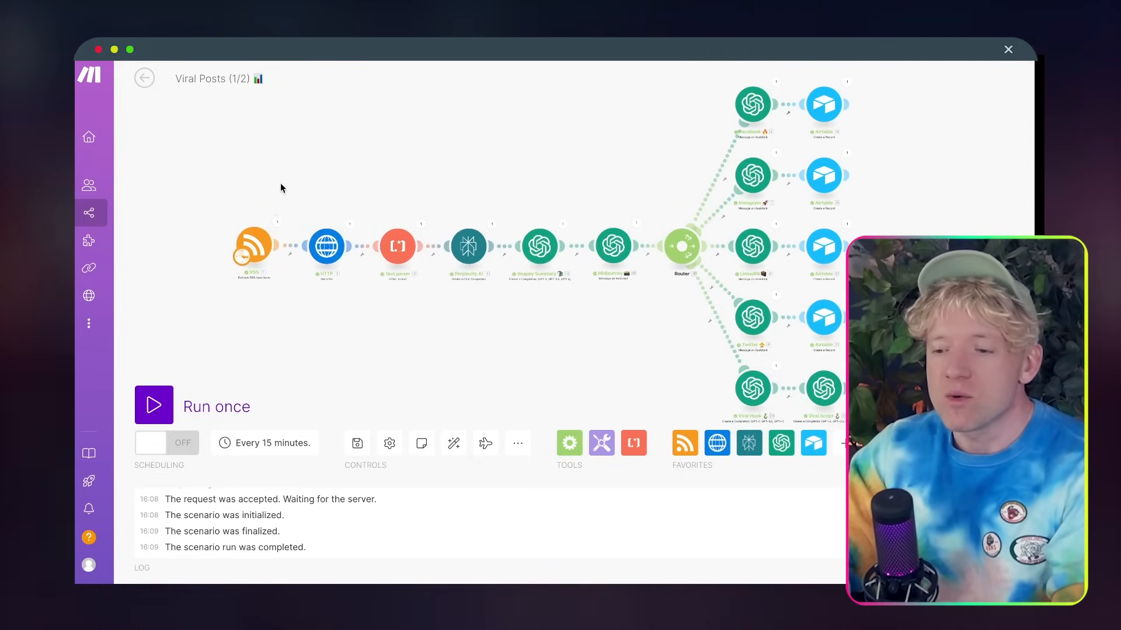
pyautogui.scroll(3, 280, 185)
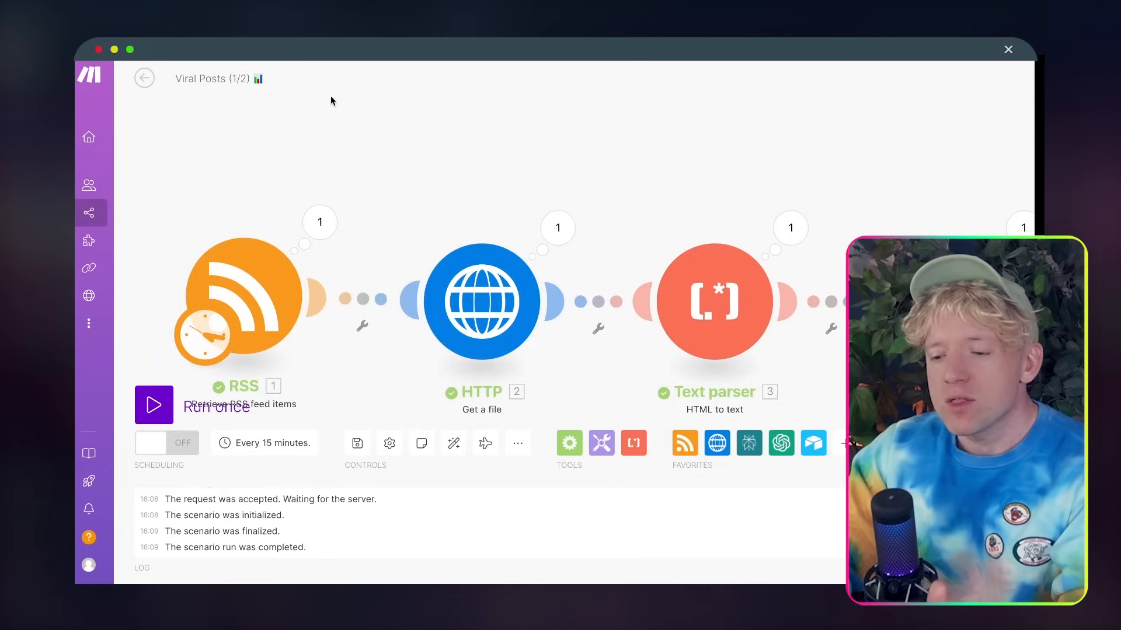
pyautogui.scroll(-3, 348, 138)
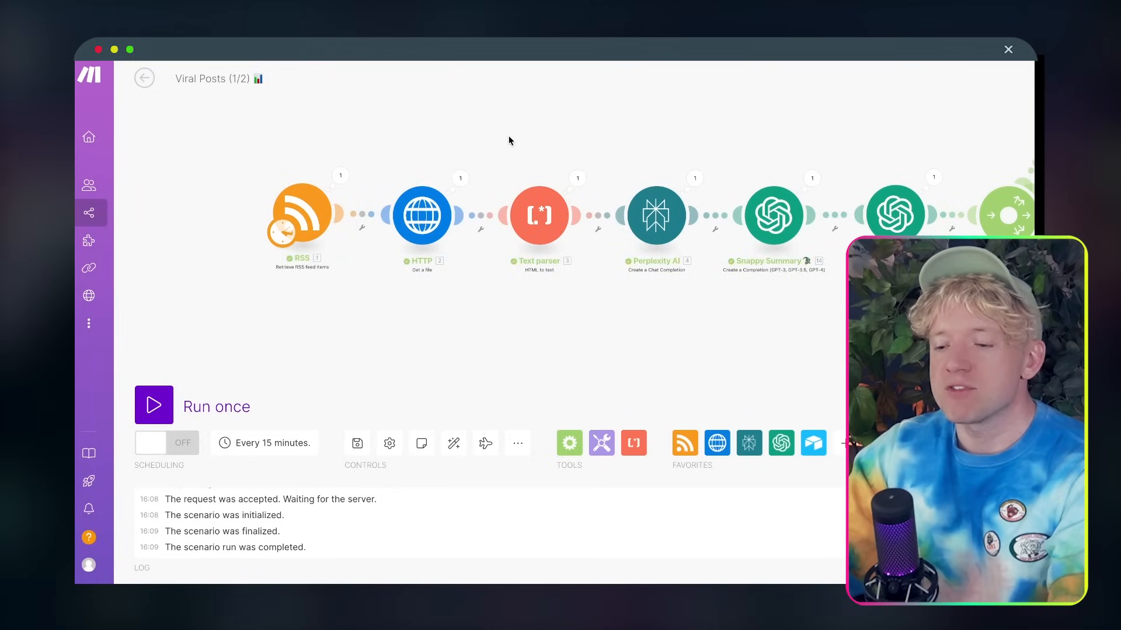
pyautogui.moveTo(509, 135); pyautogui.dragTo(497, 136)
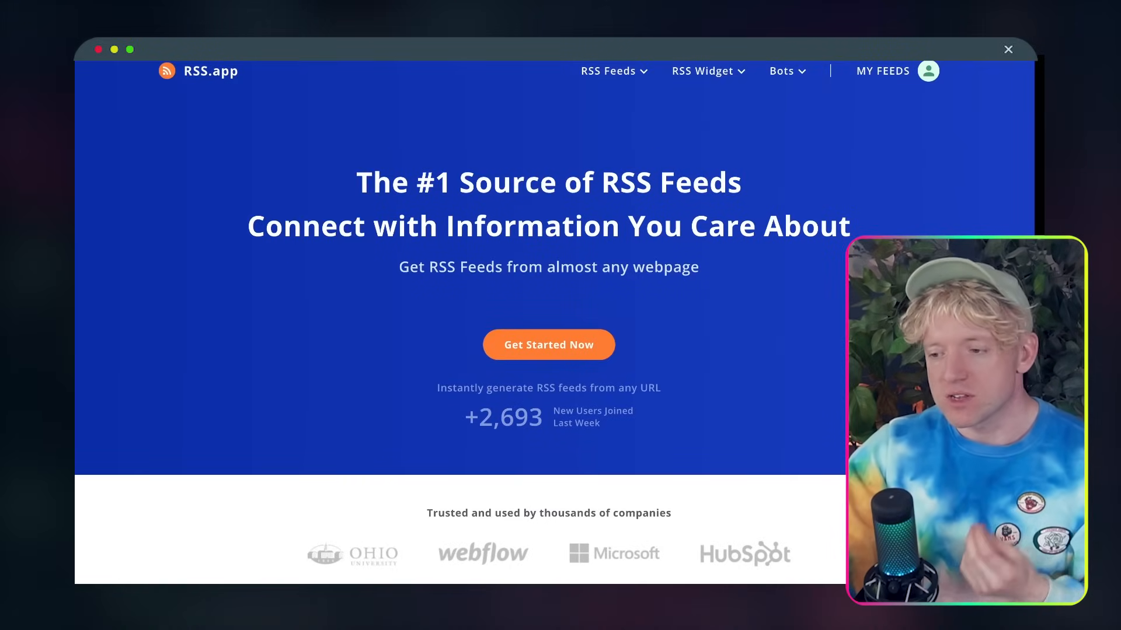
# Switch to RSS.app, view My Feeds and the Create New Feed page, and return to the Viral Posts (1/2) scenario in Make
pyautogui.click(887, 71)
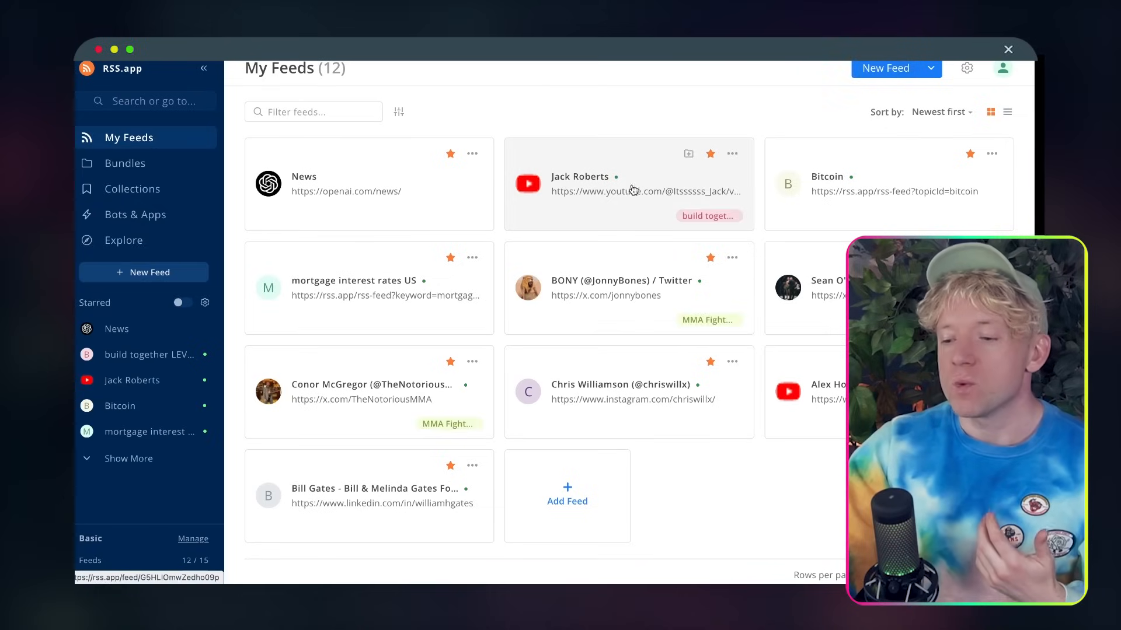
pyautogui.click(145, 277)
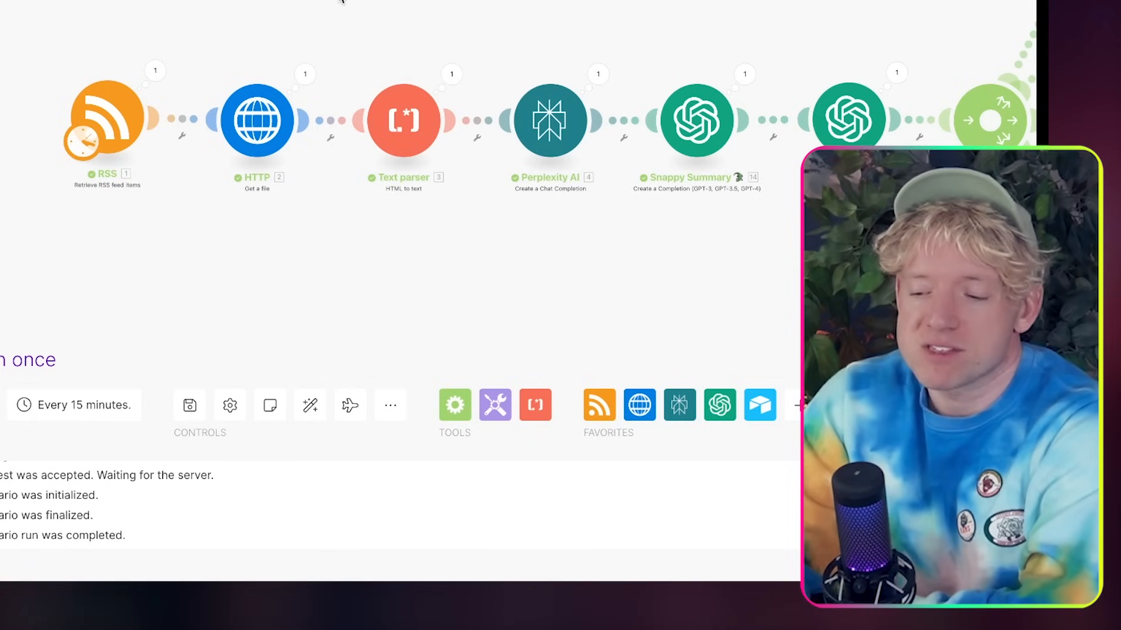
pyautogui.moveTo(343, 3); pyautogui.dragTo(227, 2)
pyautogui.moveTo(351, 12); pyautogui.dragTo(187, 8)
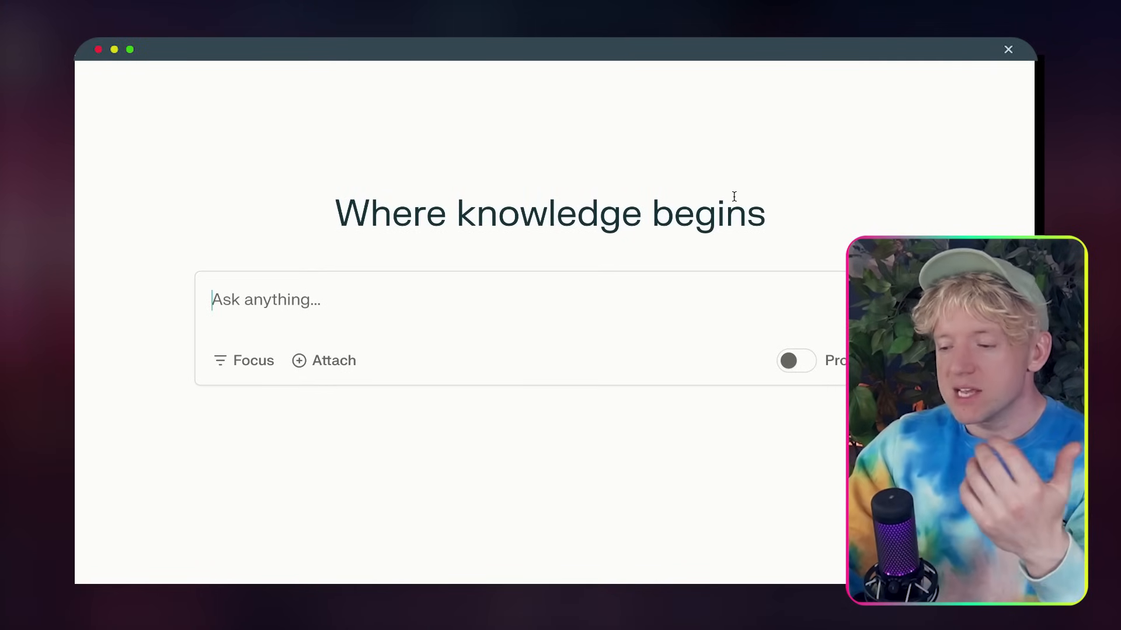
# Switch to Perplexity and ask "HOW MANY BARBERS IN LEEDS?"
pyautogui.scroll(-5, 583, 299)
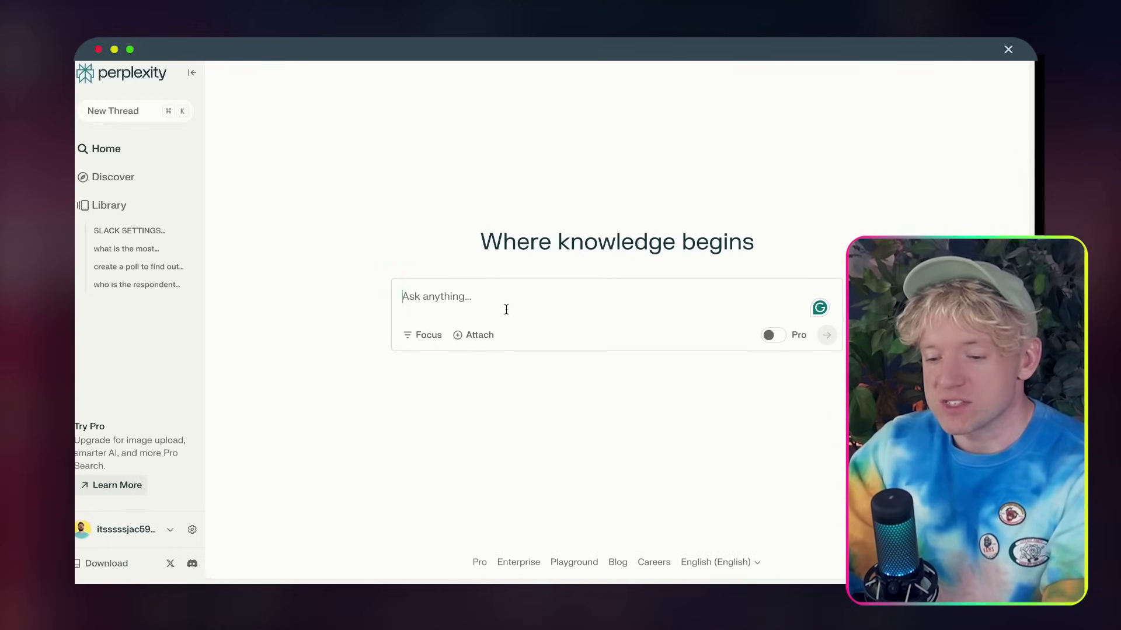
pyautogui.click(507, 309)
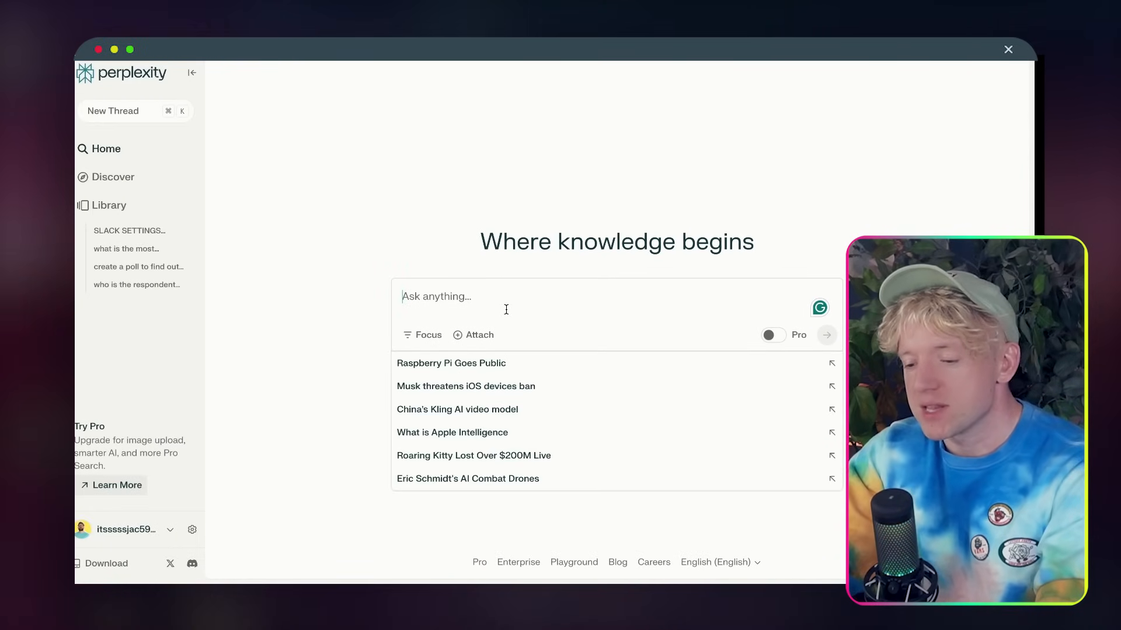
pyautogui.write('HOW A')
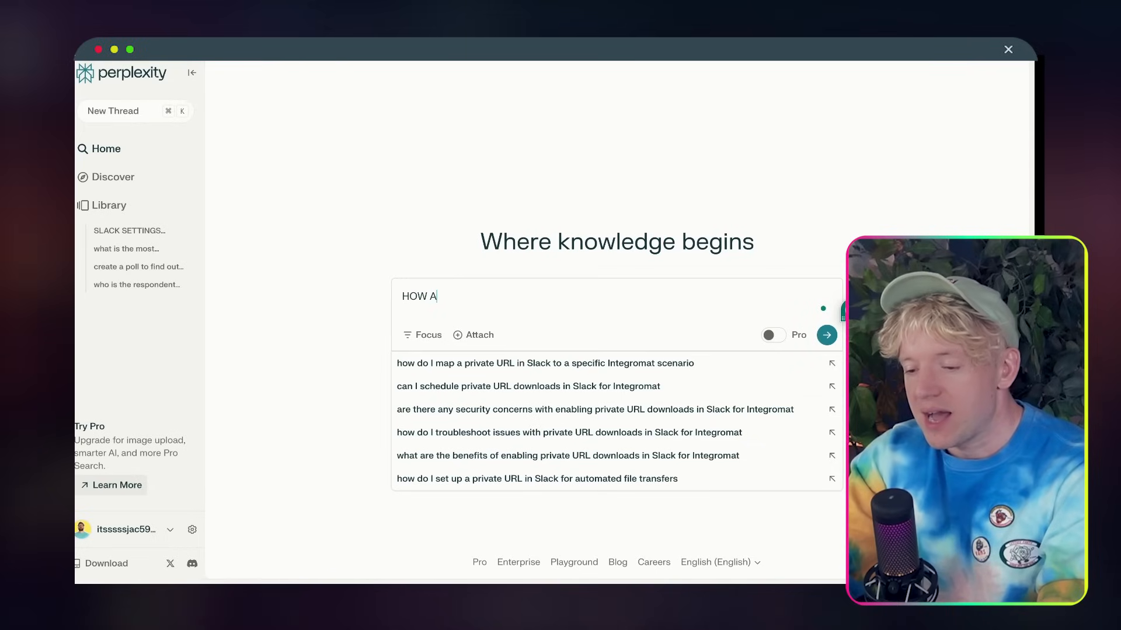
pyautogui.write('MANY BARBERS IN L')
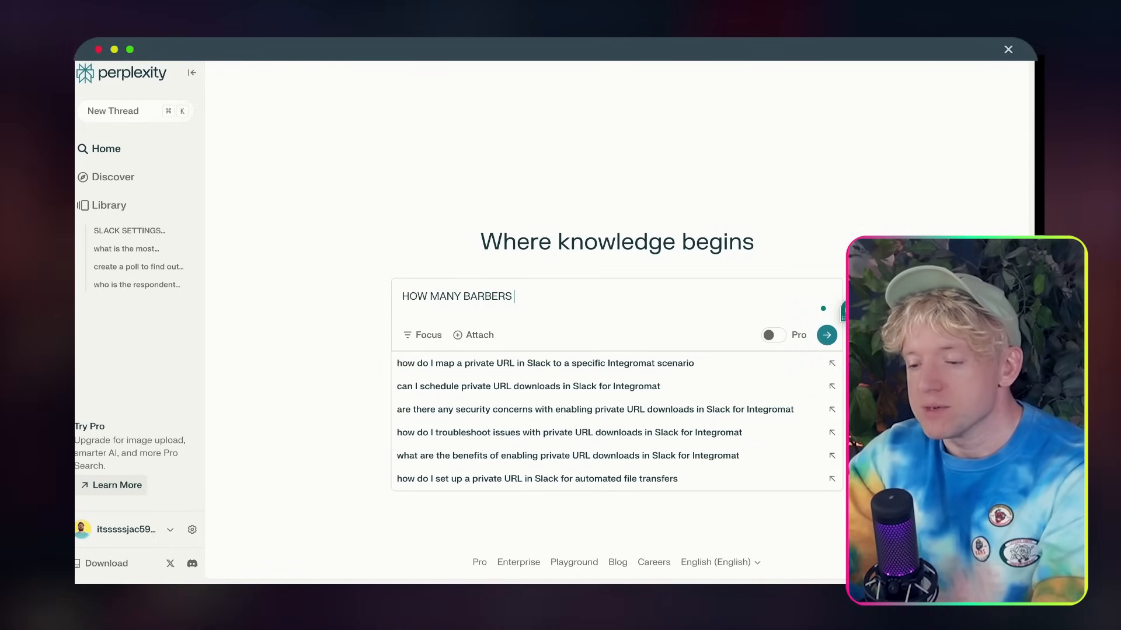
pyautogui.write('EEDS?')
pyautogui.press('Return')
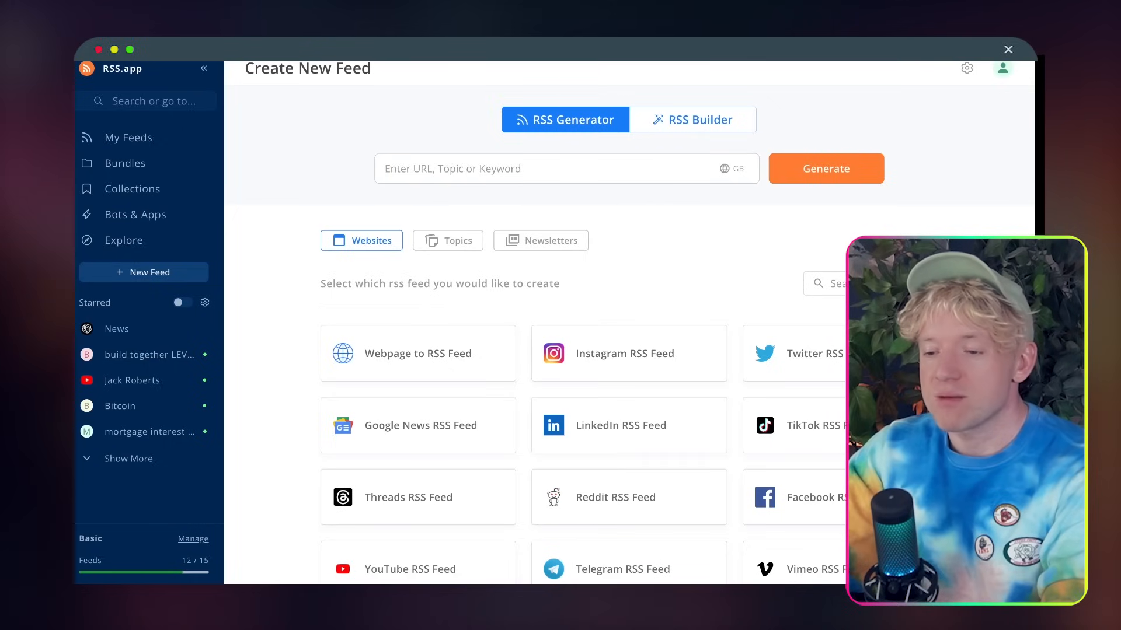
# Search the web in Brave for "HOW MANY BARBERS IN LEEDS?" and look through the results for comparison with Perplexity
pyautogui.write('HOW MANY BARBERS IN LEEDS?')
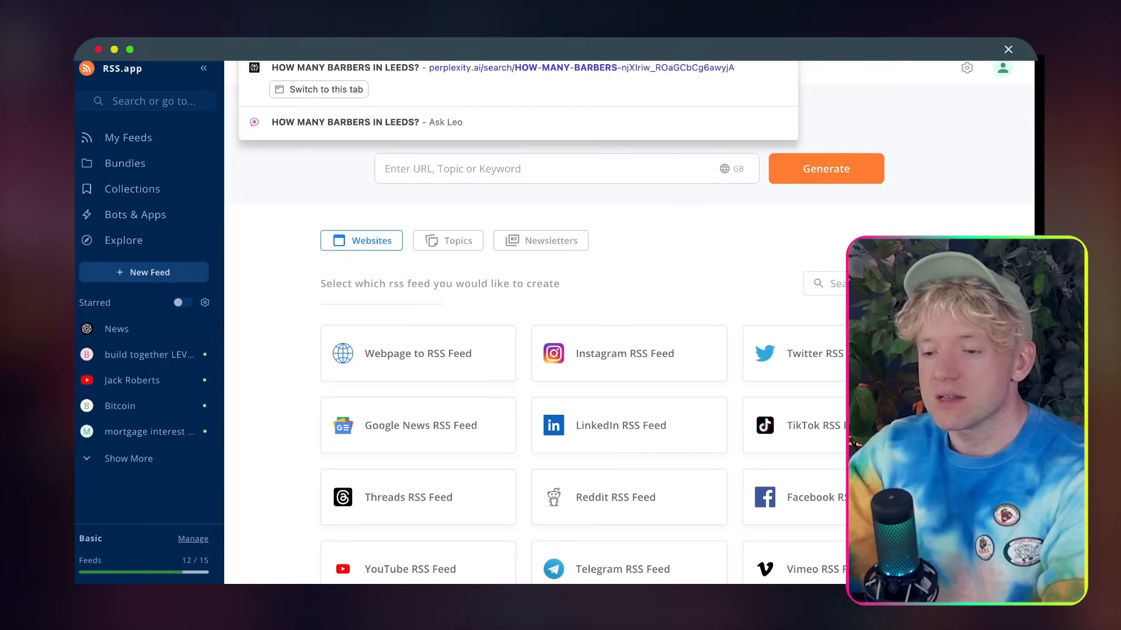
pyautogui.press('Escape')
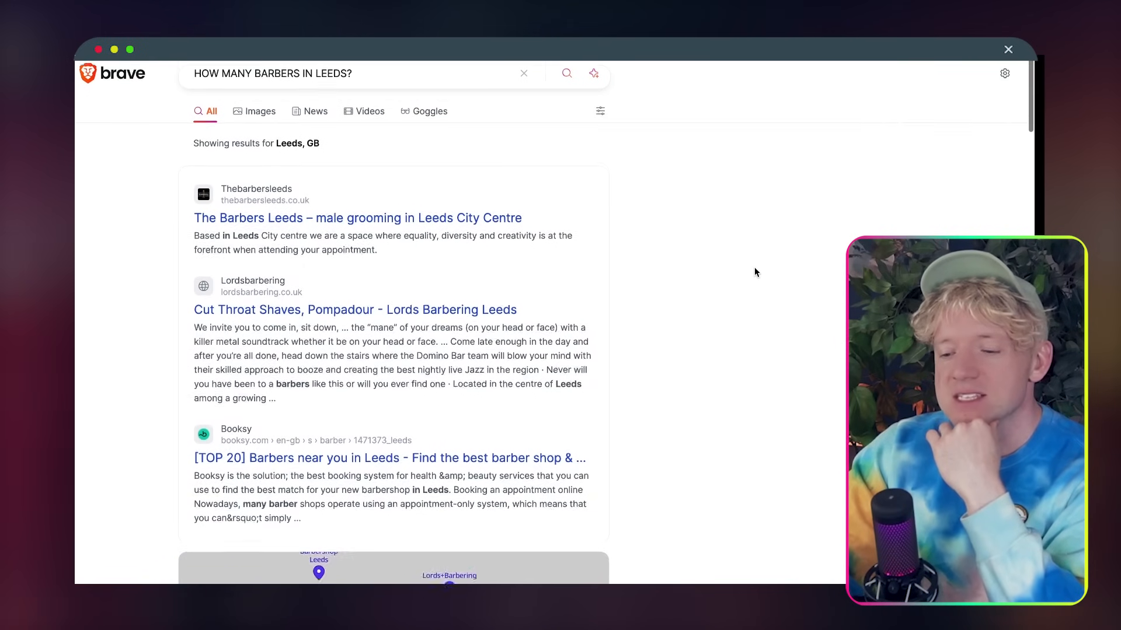
pyautogui.scroll(-1, 754, 272)
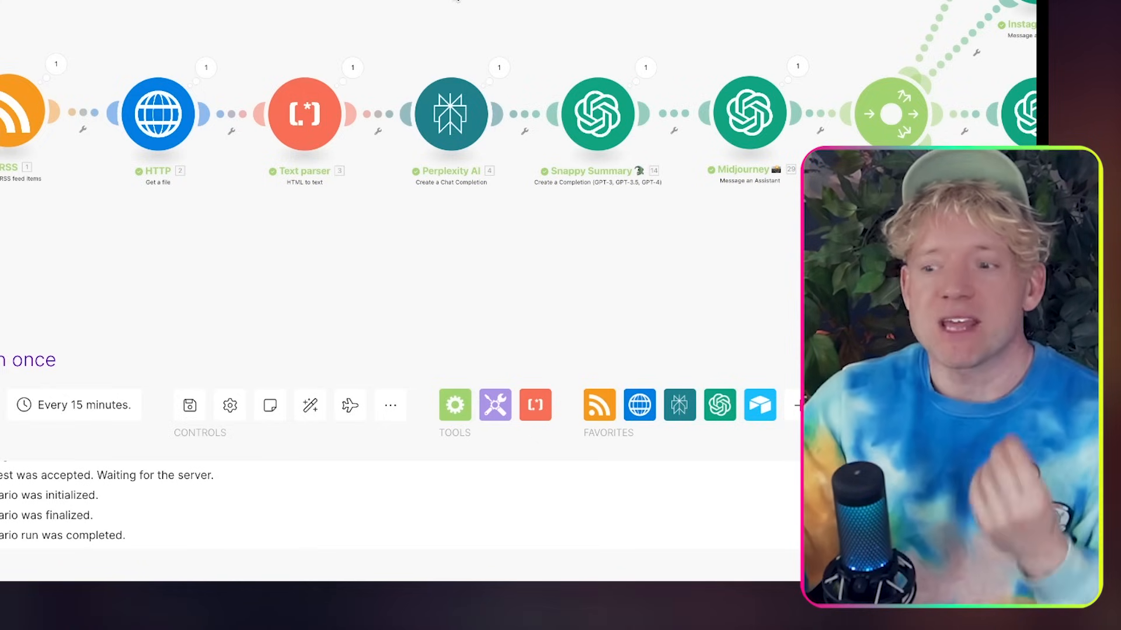
# Return to the Viral Posts (1/2) scenario in Make and examine the Perplexity AI, Snappy Summary and Midjourney modules leading to the router
pyautogui.hscroll(2, 484, 3)
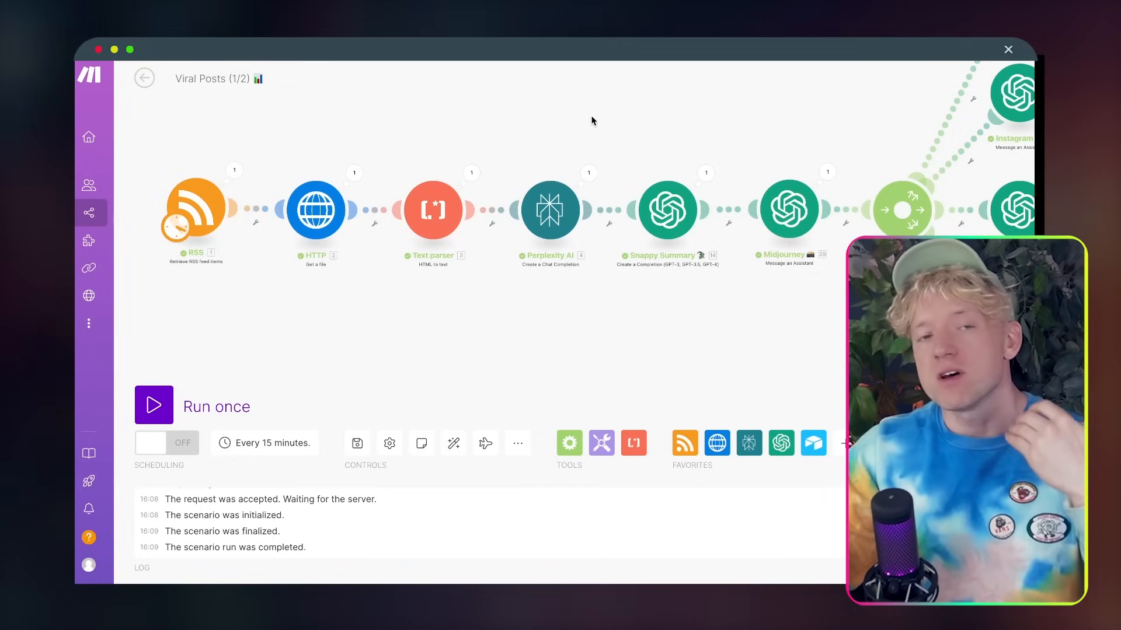
pyautogui.moveTo(632, 113); pyautogui.dragTo(523, 114)
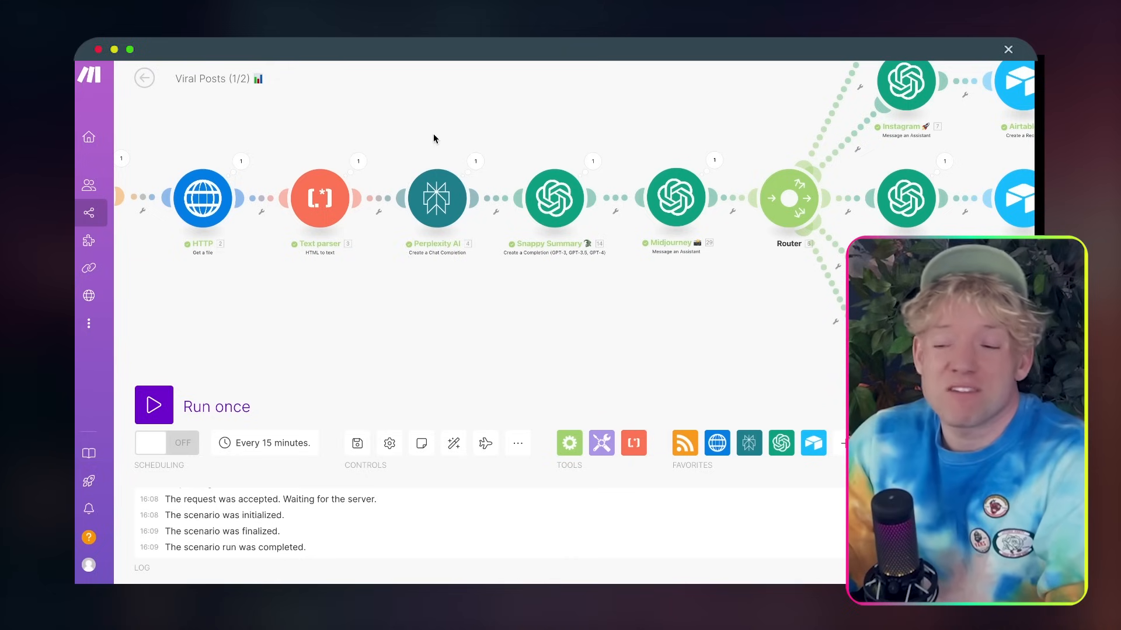
pyautogui.moveTo(433, 139); pyautogui.dragTo(425, 138)
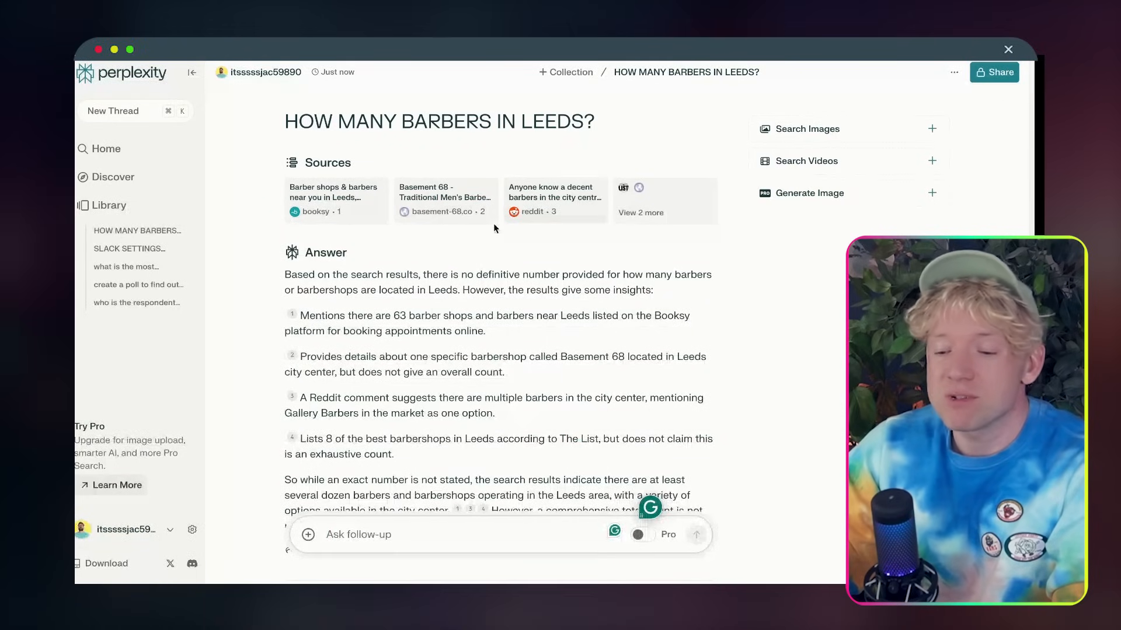
# Switch to Perplexity, check the account switcher, and open the account settings
pyautogui.click(103, 529)
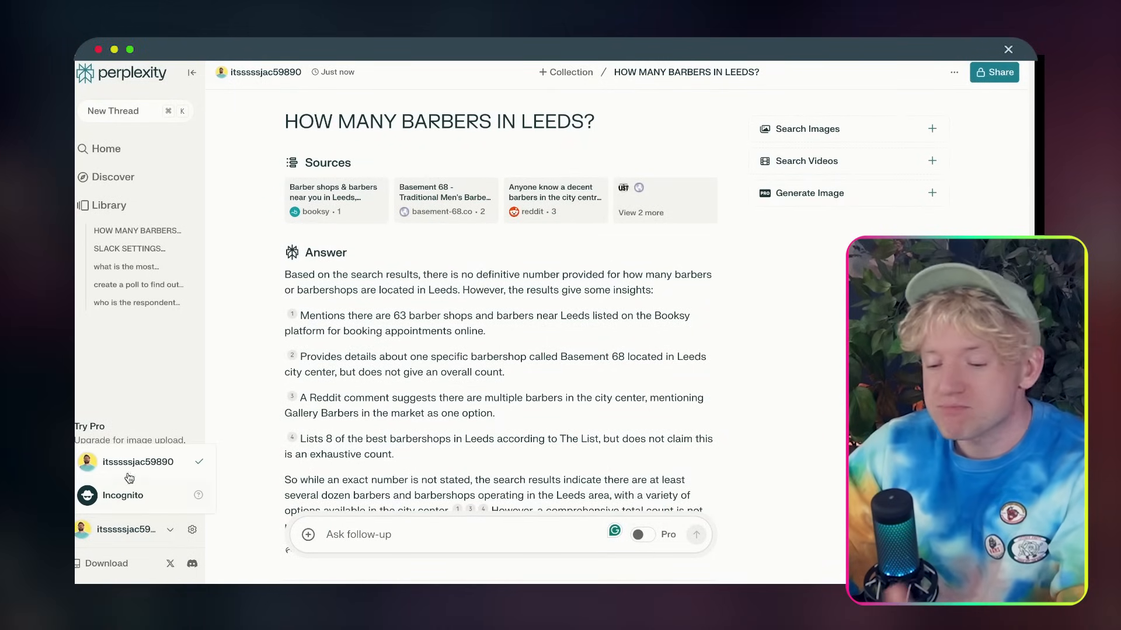
pyautogui.click(132, 462)
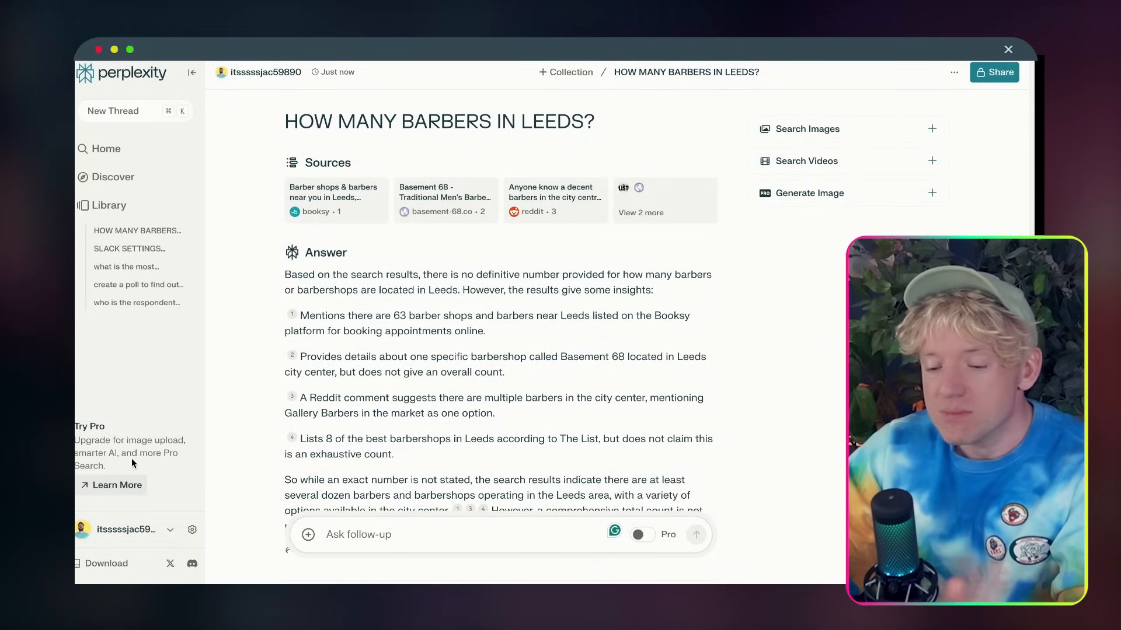
pyautogui.click(118, 539)
pyautogui.click(88, 461)
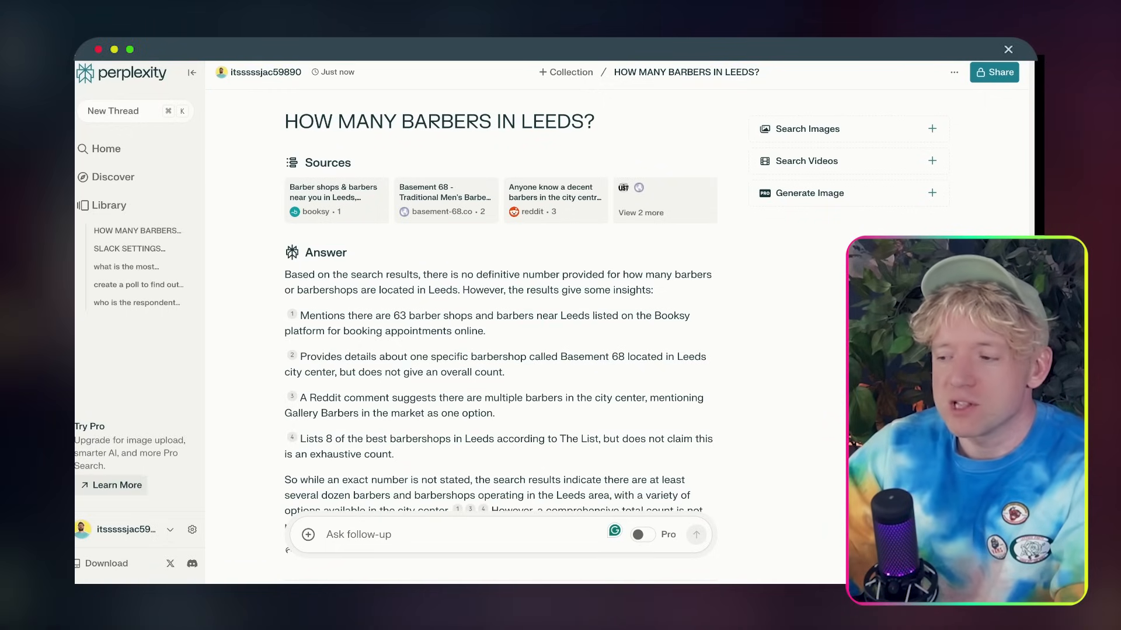
pyautogui.click(192, 529)
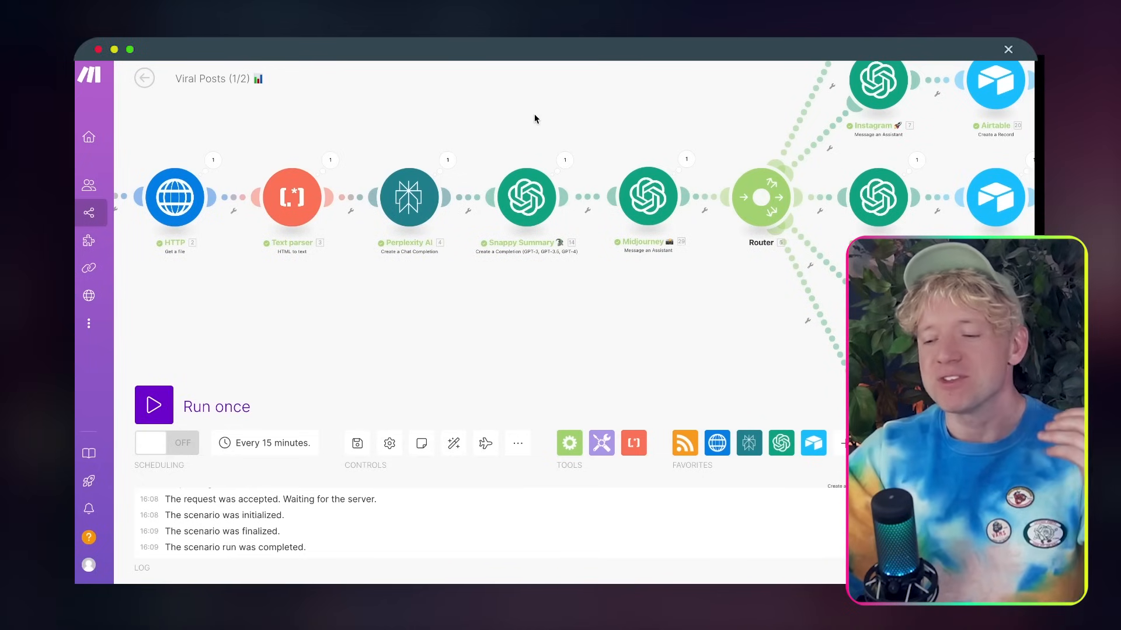
# Return to the Viral Posts (1/2) scenario in Make and examine the flow from the text parser through the router to its platform branches
pyautogui.moveTo(534, 114); pyautogui.dragTo(470, 115)
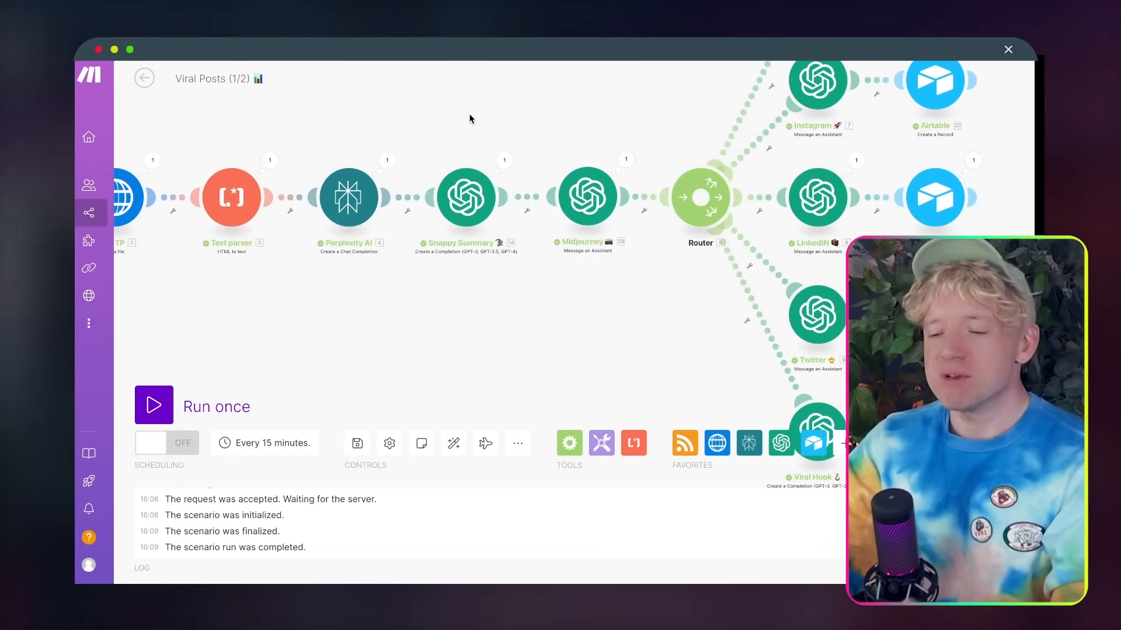
pyautogui.moveTo(528, 129); pyautogui.dragTo(492, 130)
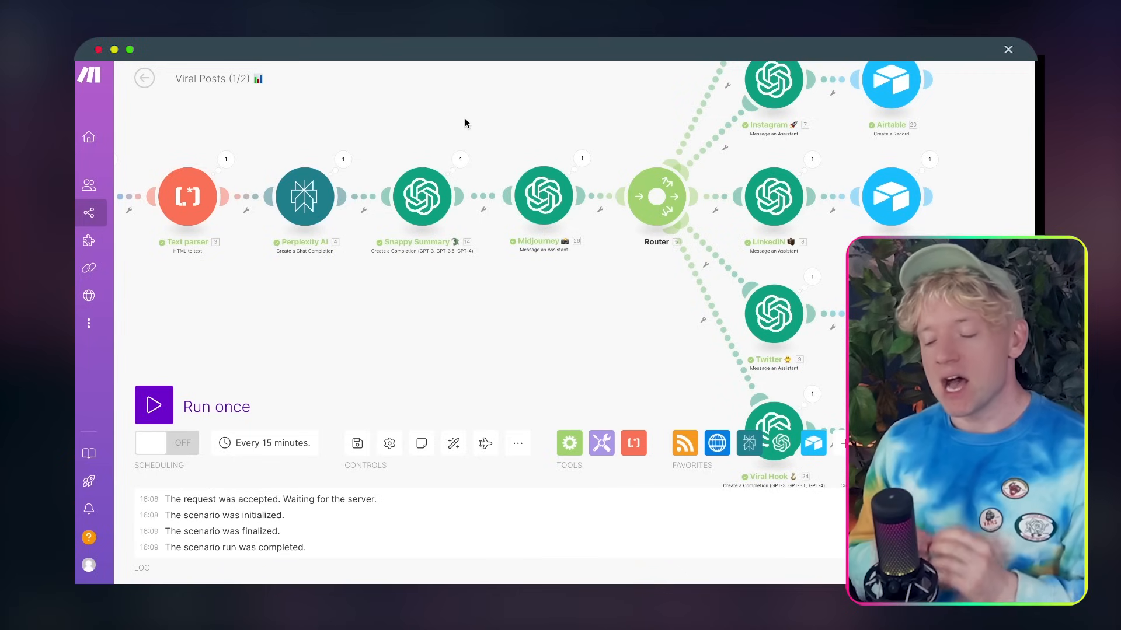
pyautogui.moveTo(488, 90); pyautogui.dragTo(463, 135)
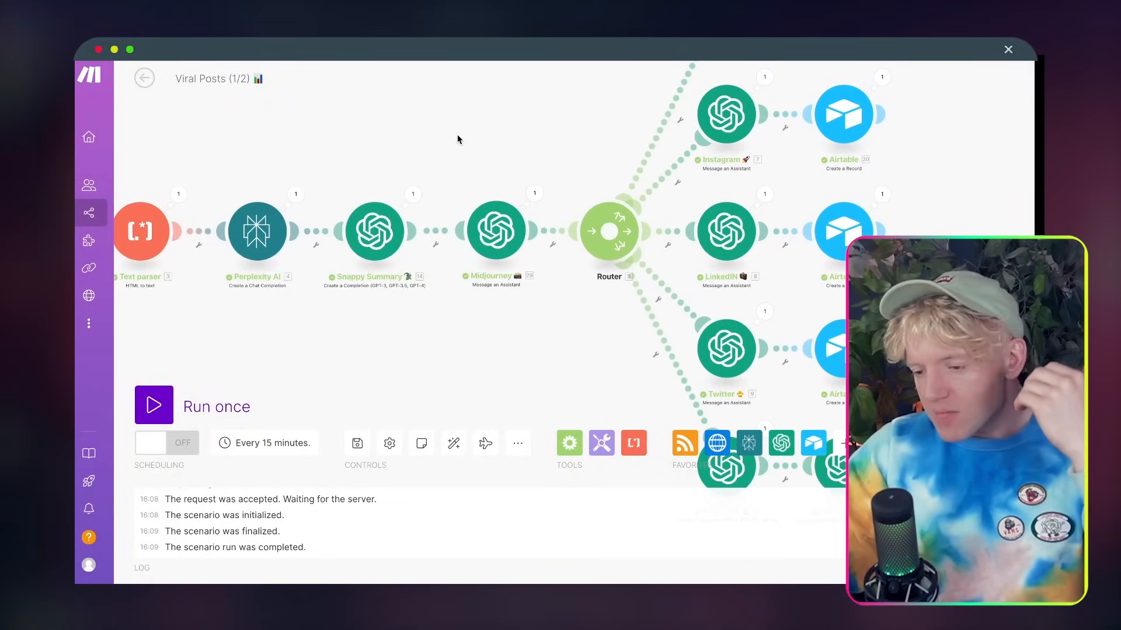
pyautogui.hscroll(2, 488, 143)
pyautogui.moveTo(488, 145); pyautogui.dragTo(325, 240)
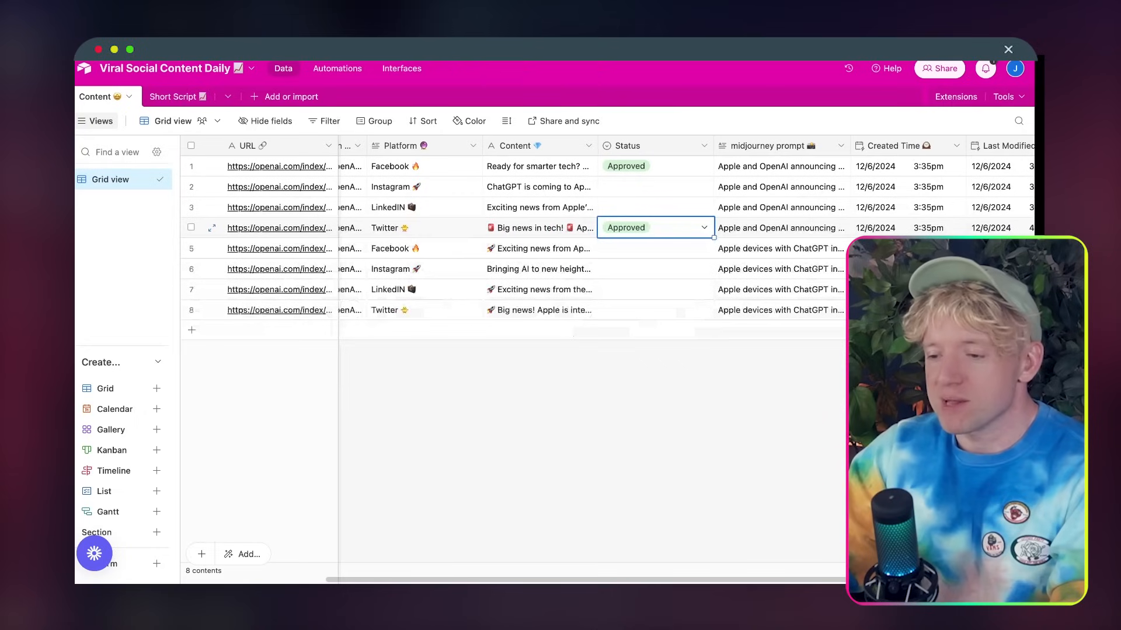
# View the platform-specific records in Airtable's Content table and the Make scenario that routes approved records to the social networks
pyautogui.click(426, 271)
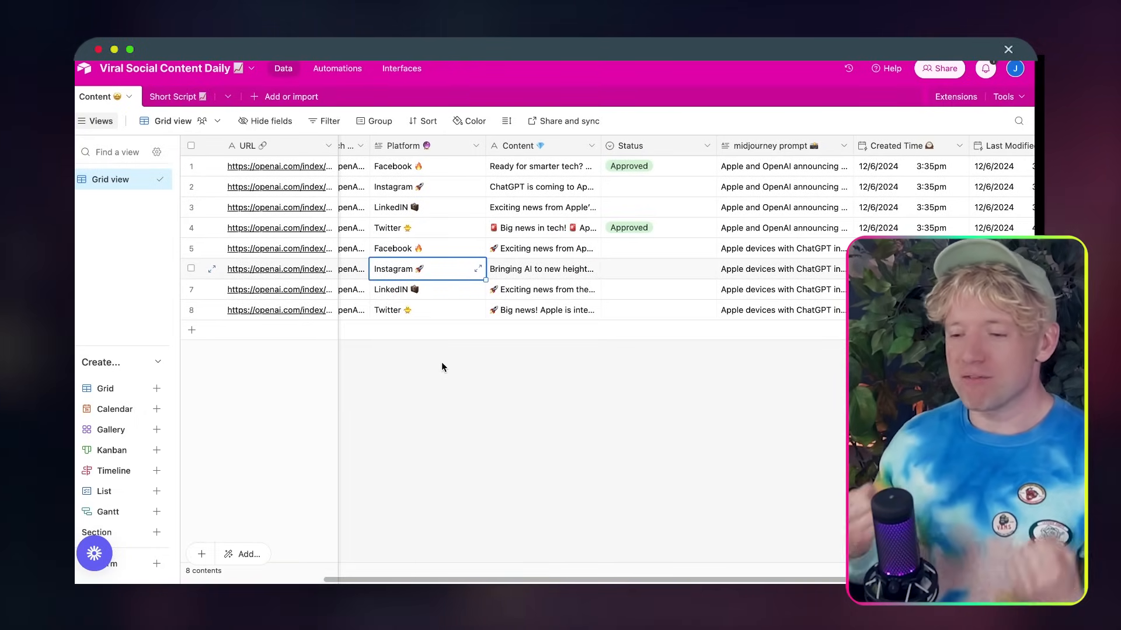
pyautogui.hscroll(-2, 441, 366)
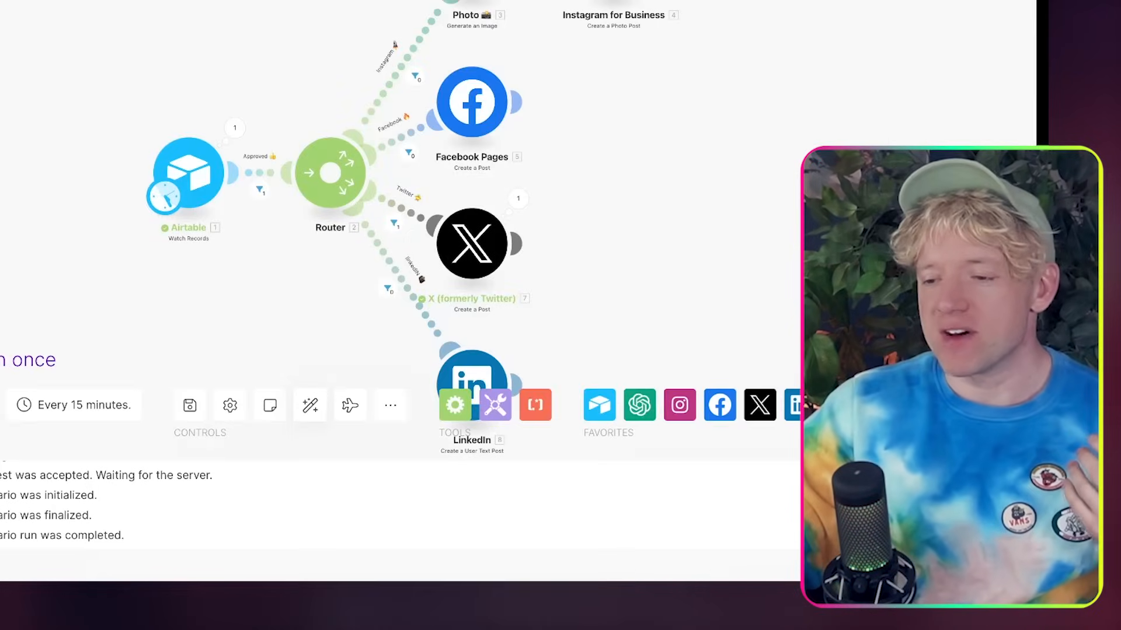
pyautogui.moveTo(621, 77); pyautogui.dragTo(574, 65)
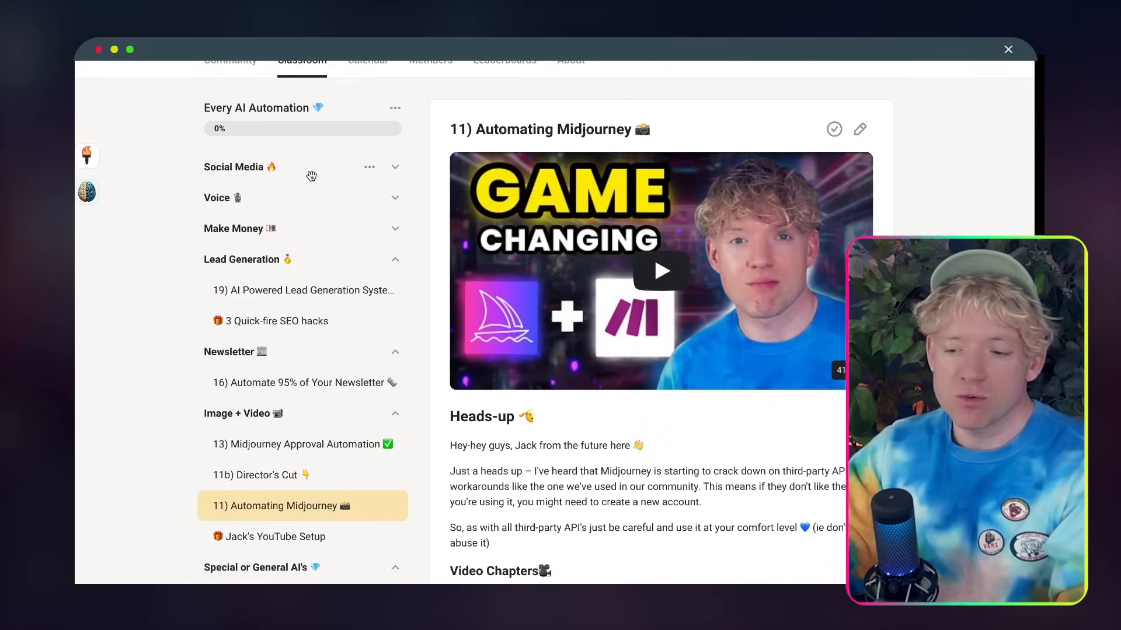
# In the Every AI Automation classroom, collapse Image + Video, Newsletter and Lead Generation, and expand Social Media to view its lessons
pyautogui.click(308, 415)
pyautogui.click(305, 355)
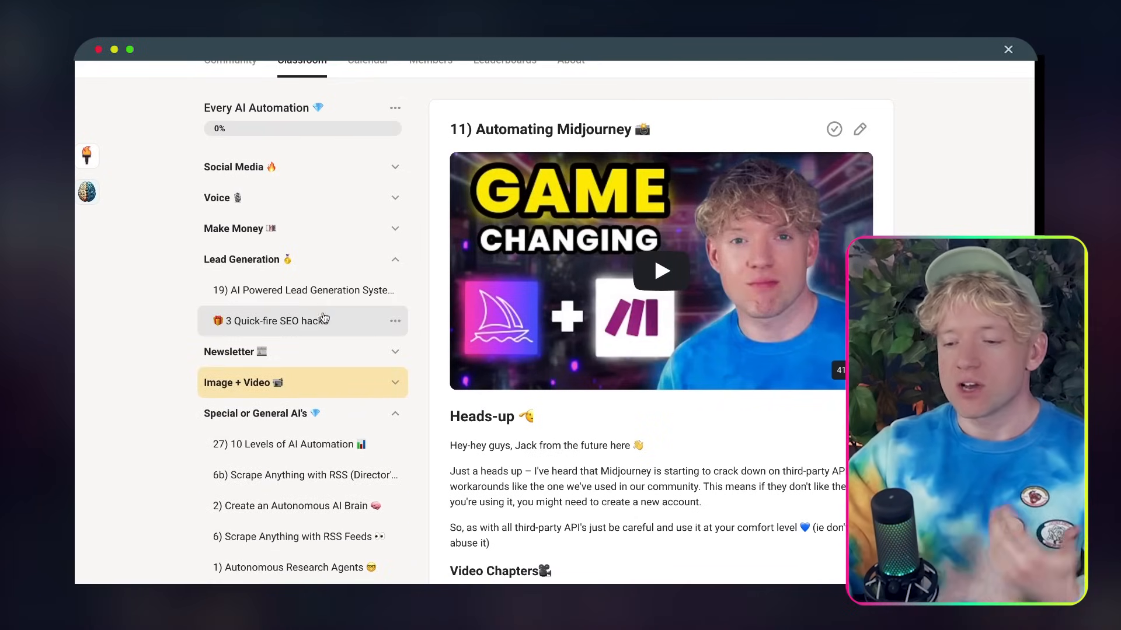
pyautogui.click(306, 261)
pyautogui.click(295, 171)
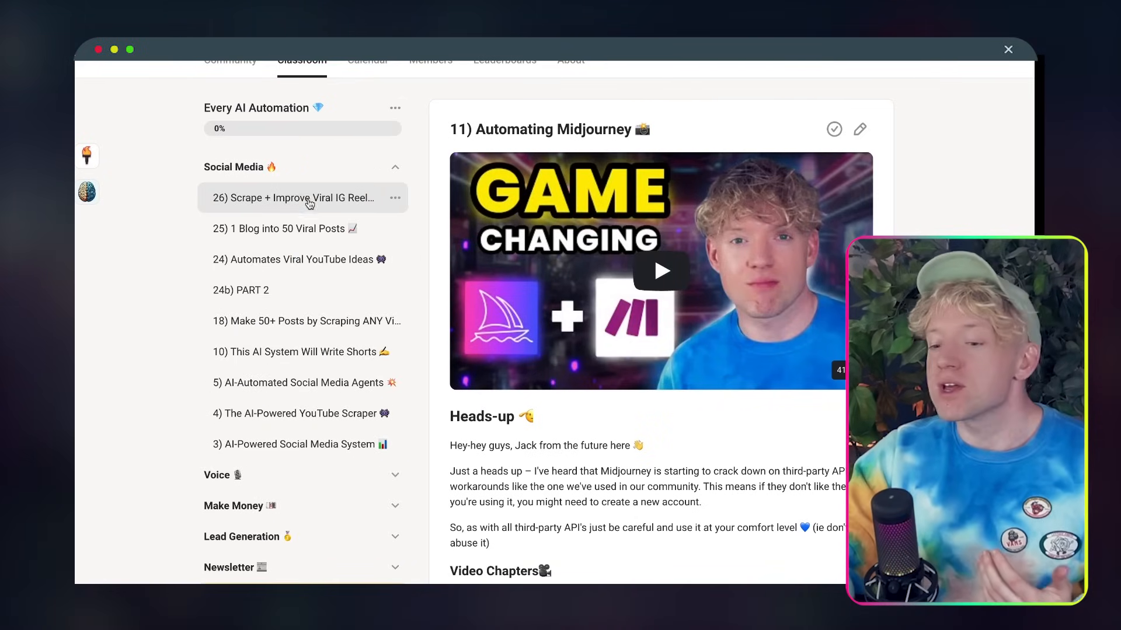
pyautogui.scroll(-15, 656, 417)
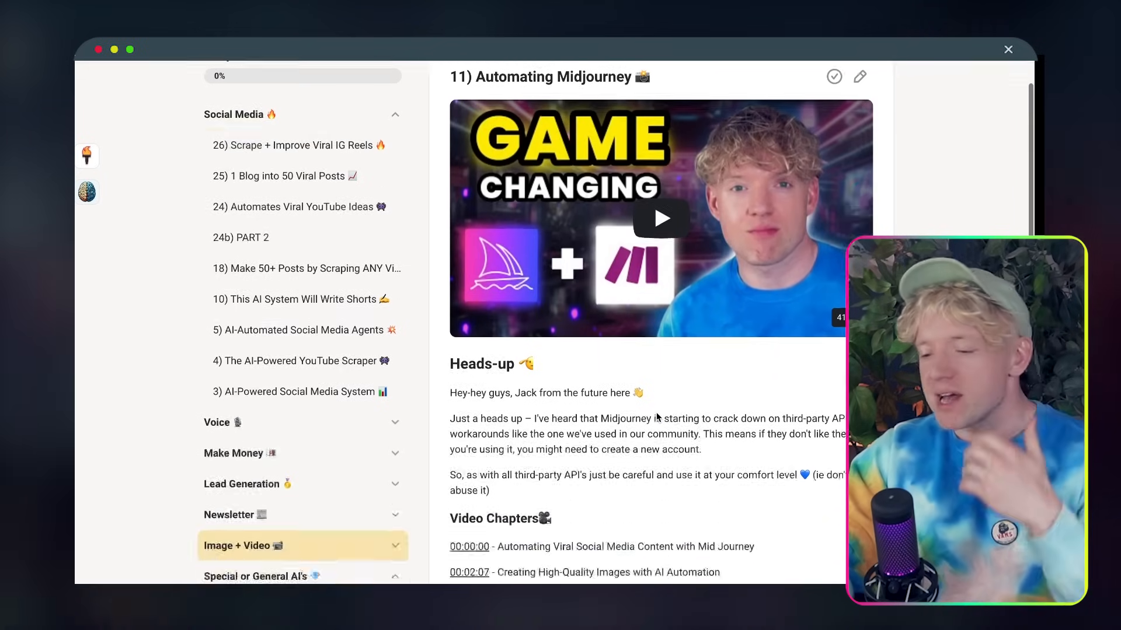
pyautogui.scroll(3, 546, 333)
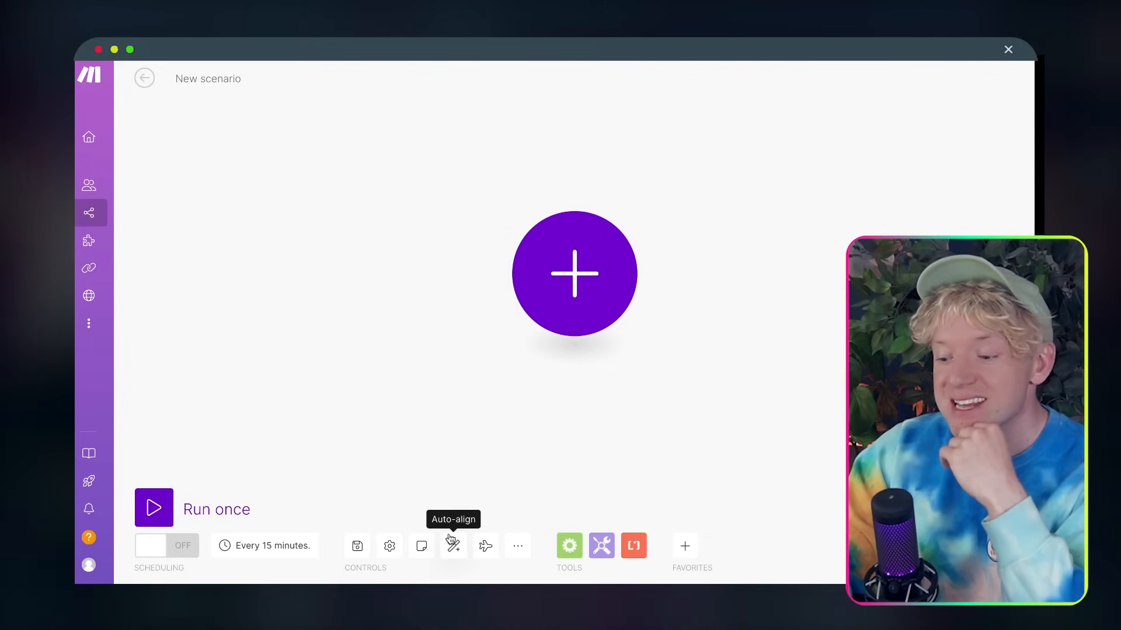
# Import the blueprint file "Viral Posts (1/2) 📊.json" into a new Make scenario
pyautogui.click(518, 549)
pyautogui.click(483, 495)
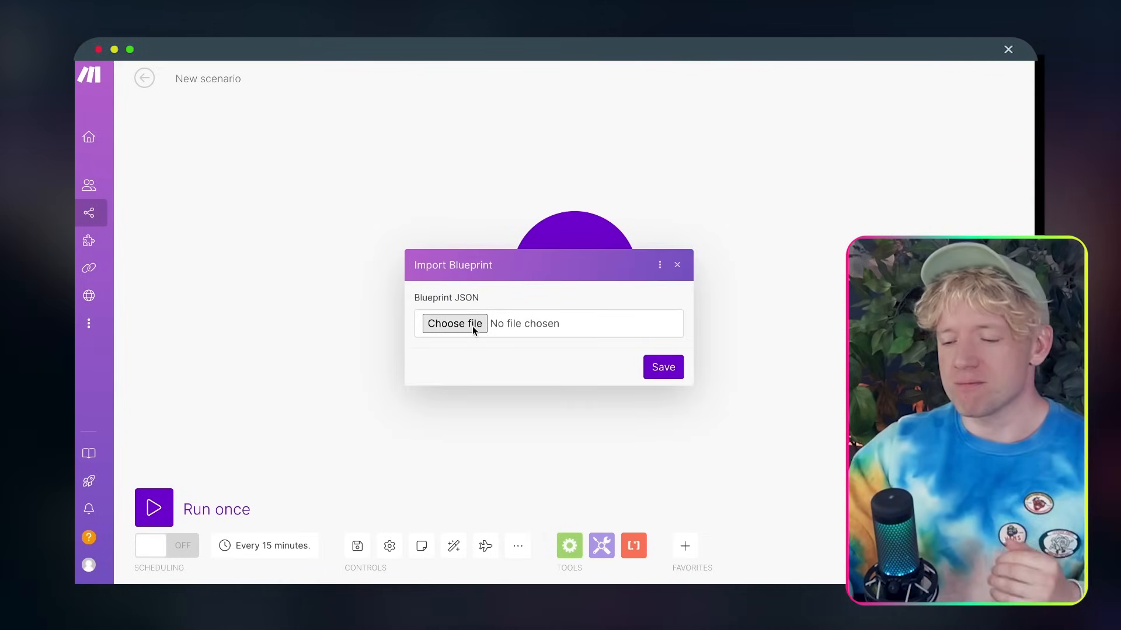
pyautogui.click(472, 325)
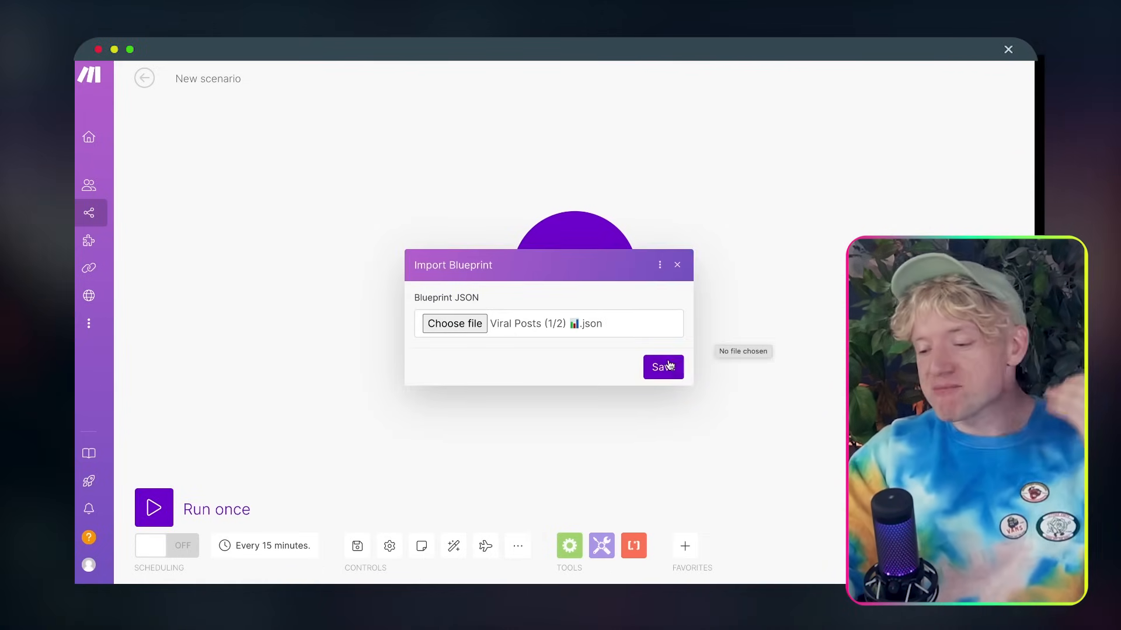
pyautogui.click(663, 368)
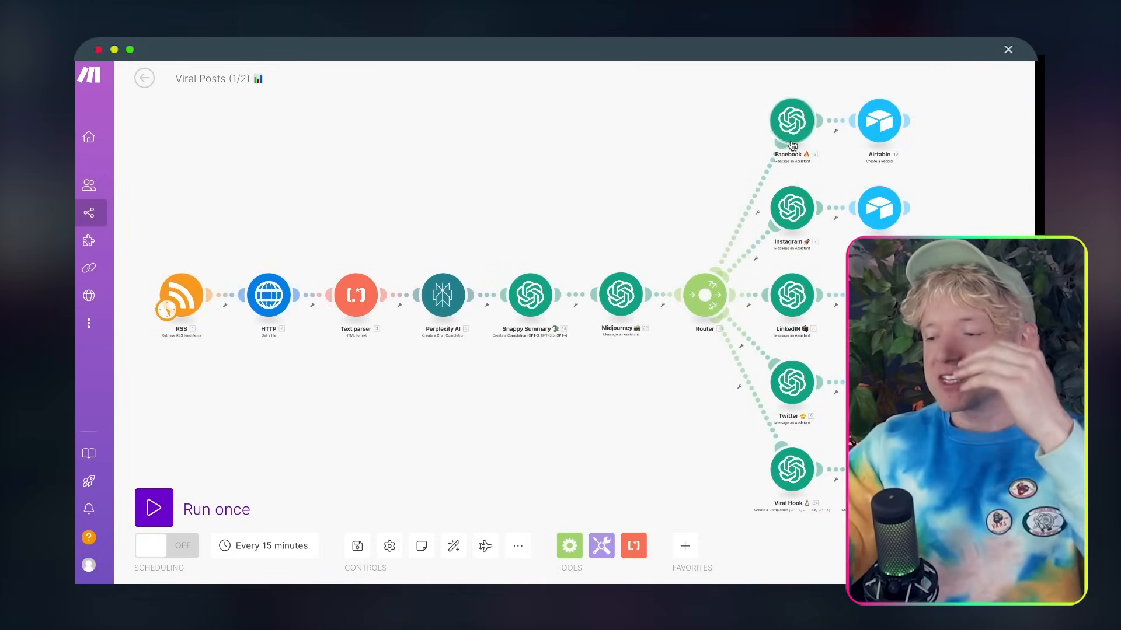
# Look over the imported modules, delete all of them from the scenario, and auto-align the empty canvas
pyautogui.moveTo(699, 142); pyautogui.dragTo(612, 125)
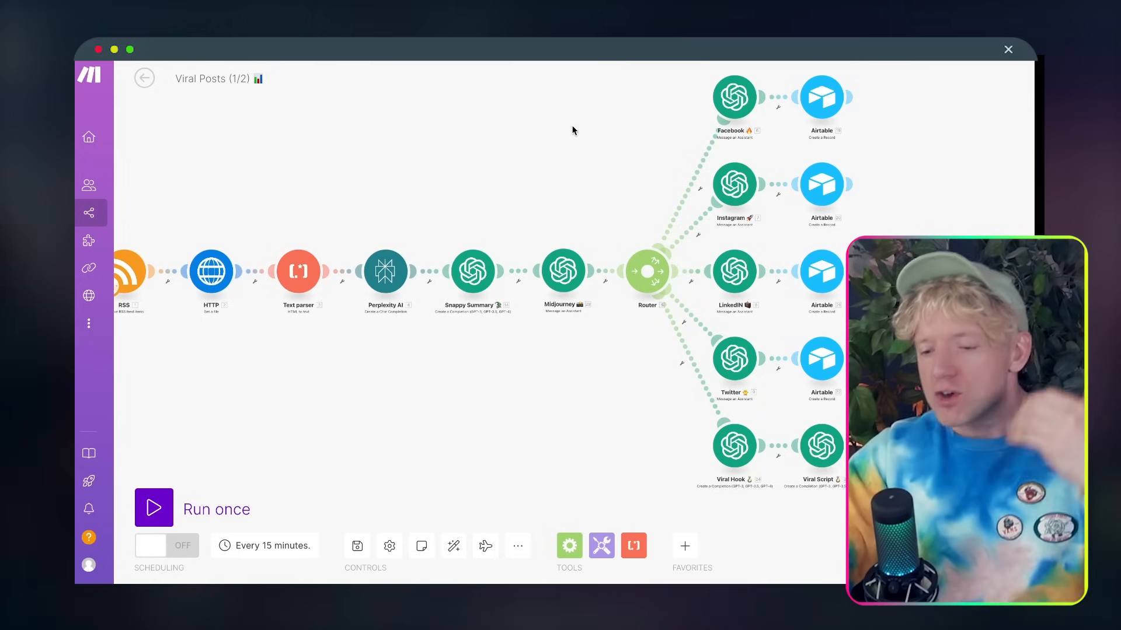
pyautogui.moveTo(551, 140); pyautogui.dragTo(593, 144)
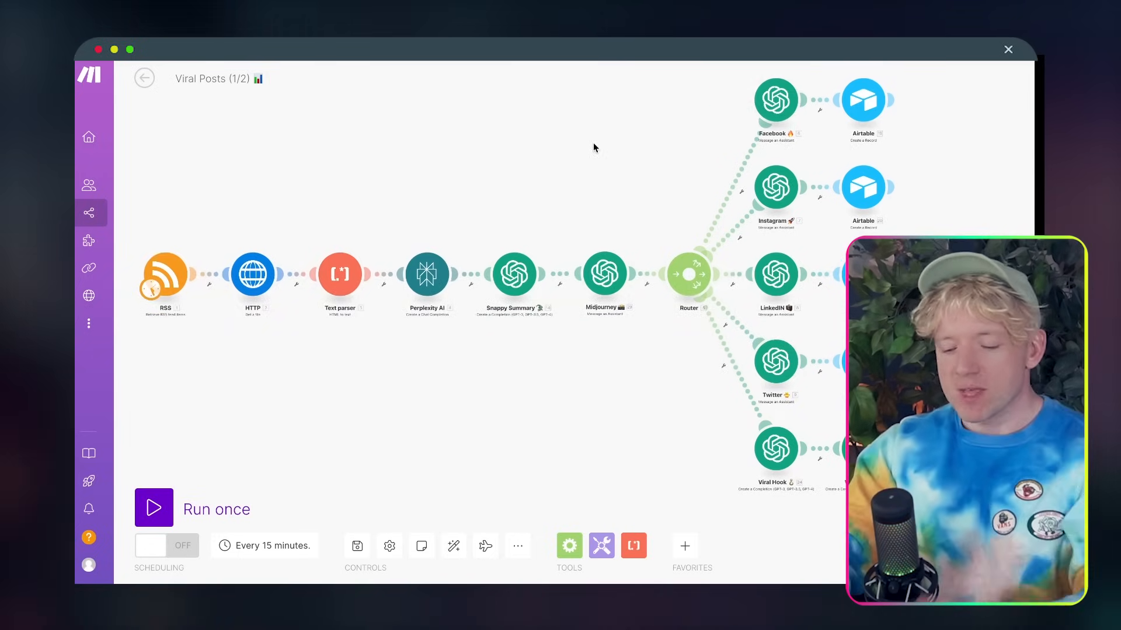
pyautogui.scroll(-5, 593, 147)
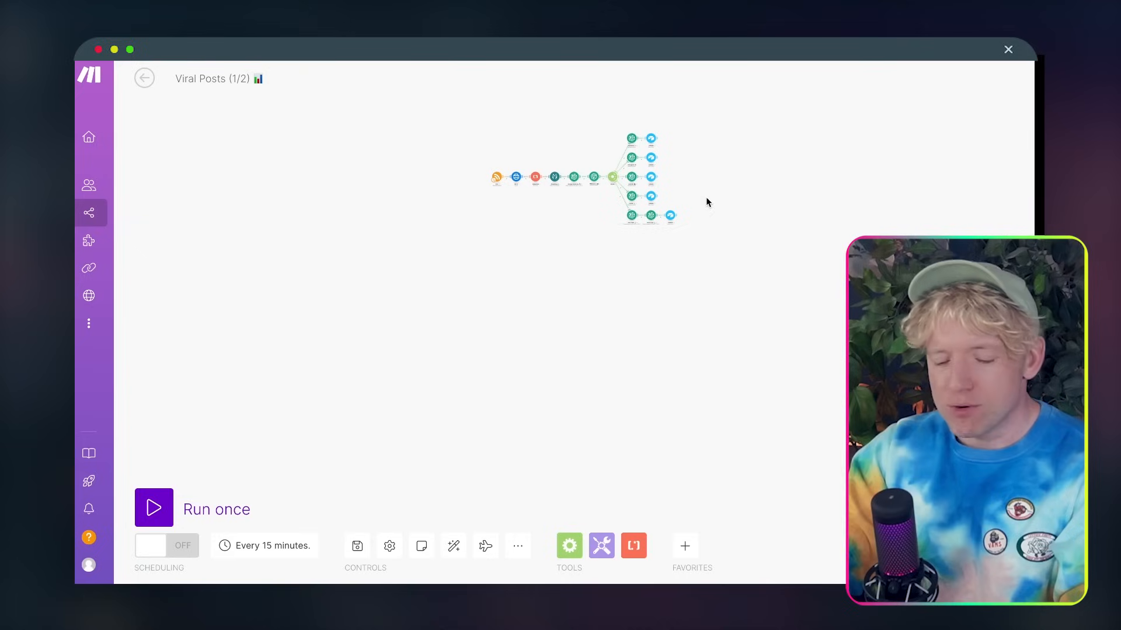
pyautogui.moveTo(758, 268); pyautogui.dragTo(438, 104)
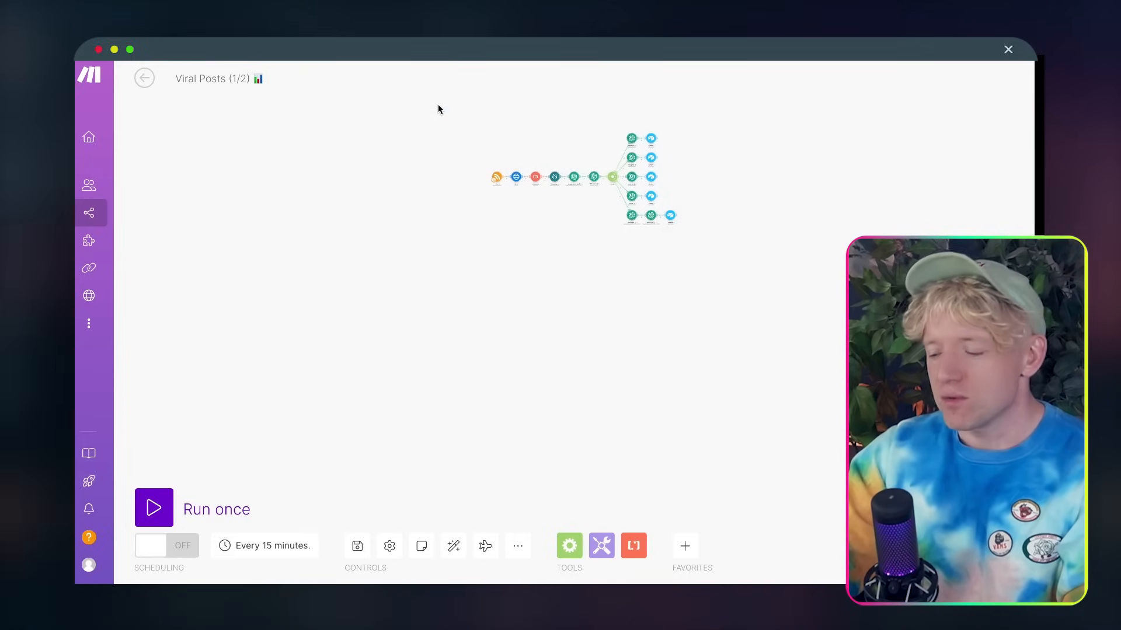
pyautogui.press('Delete')
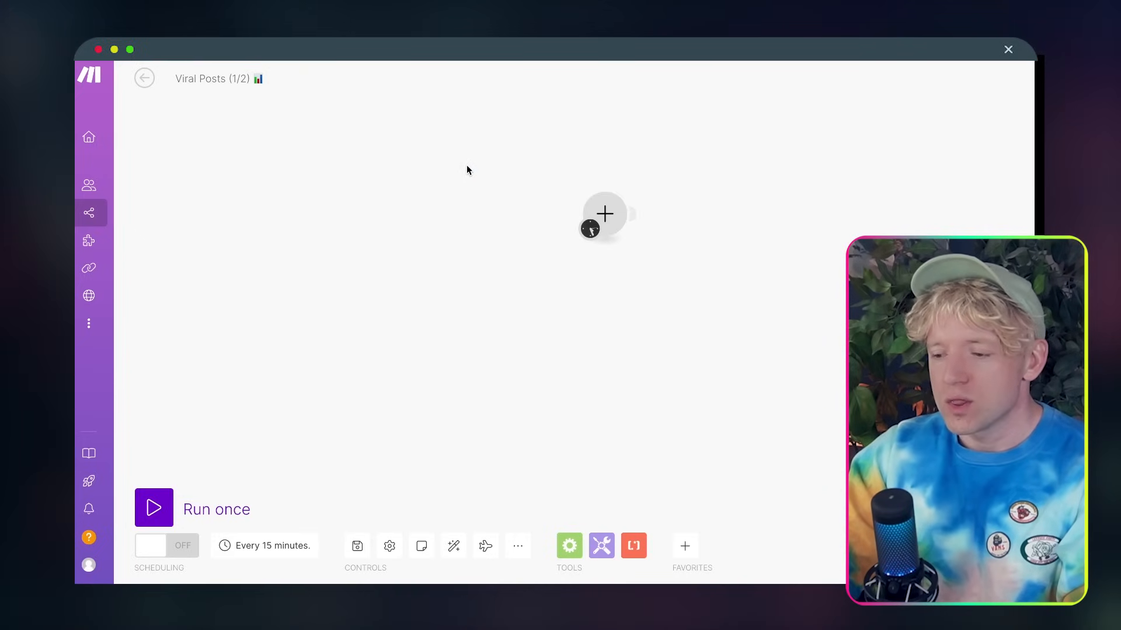
pyautogui.click(453, 544)
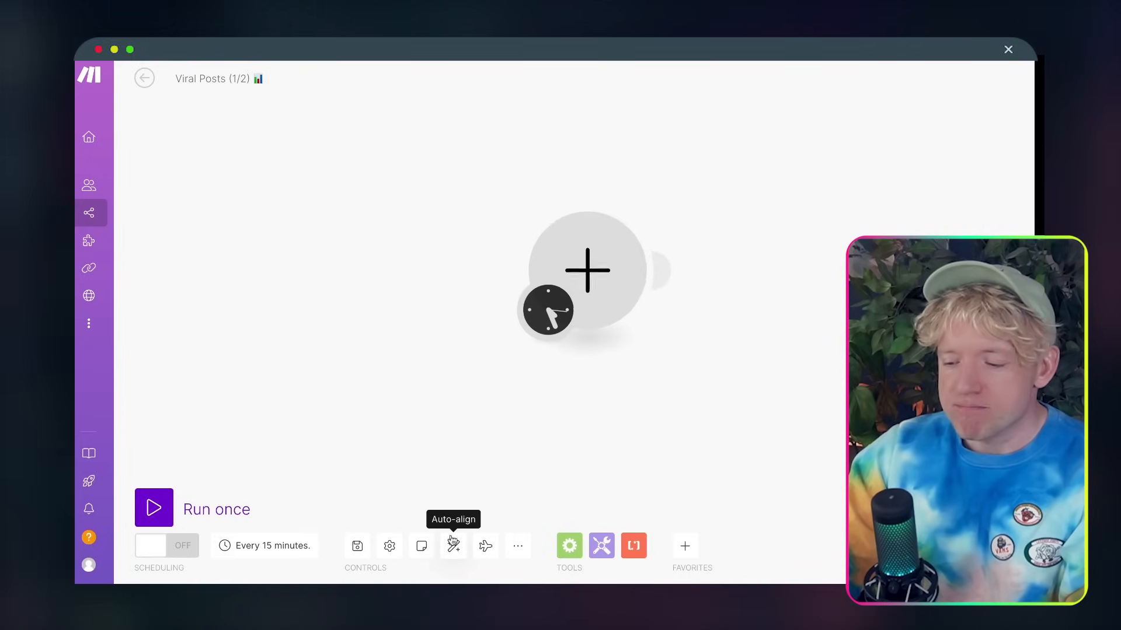
# Rename the scenario as "Viiiiiiral 📈"
pyautogui.click(214, 71)
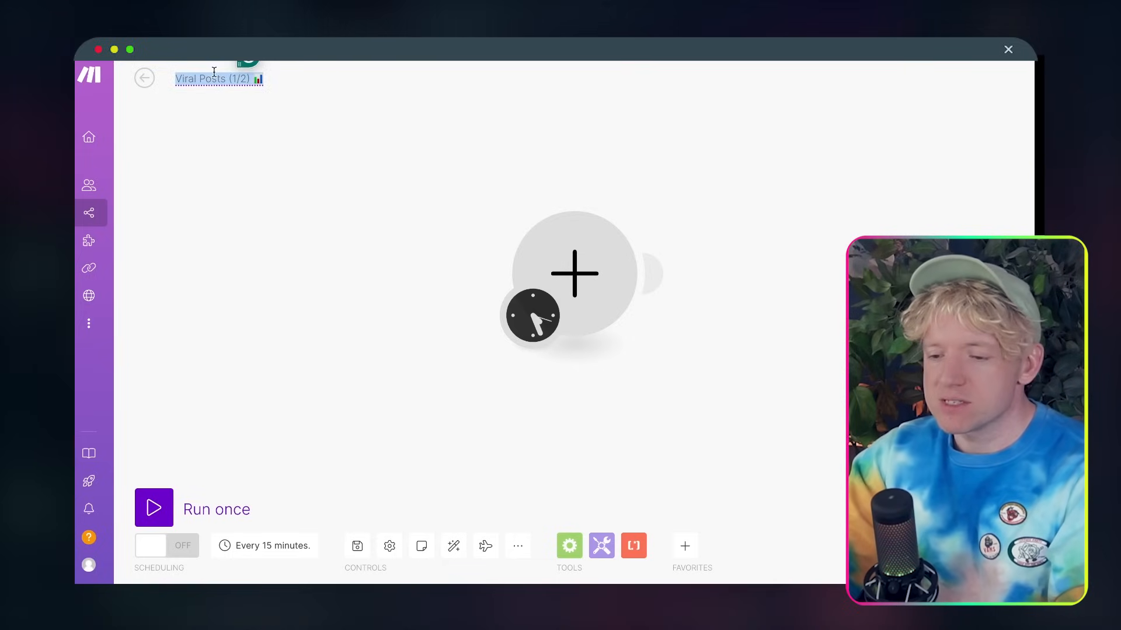
pyautogui.press('BackSpace')
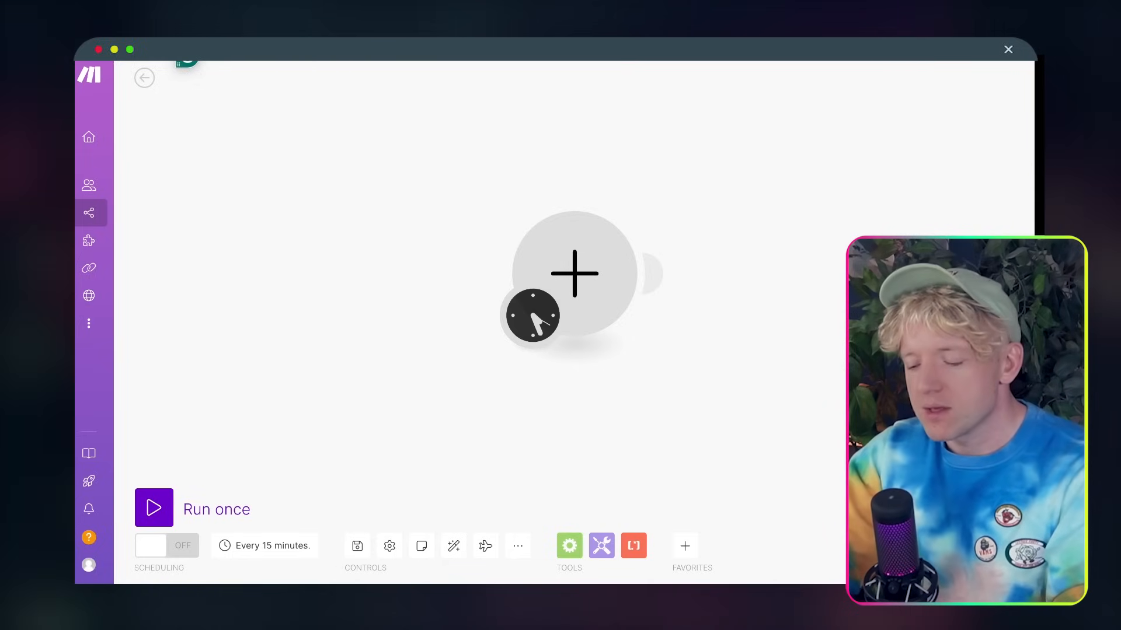
pyautogui.write('viiiiiii')
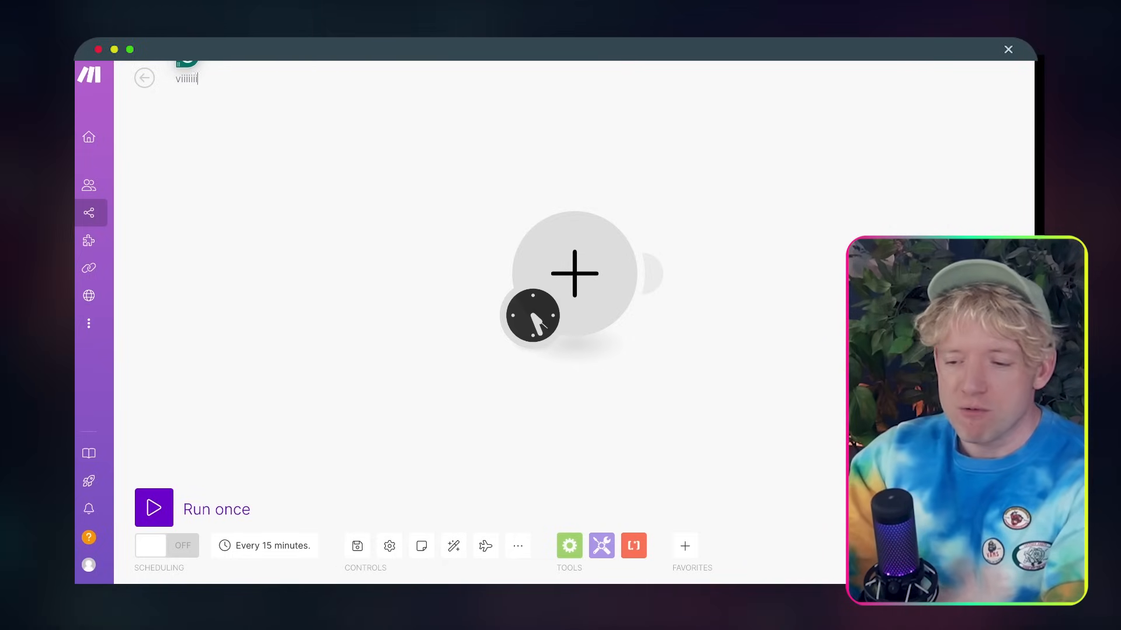
pyautogui.write('ral')
pyautogui.press('ctrl+super+space')
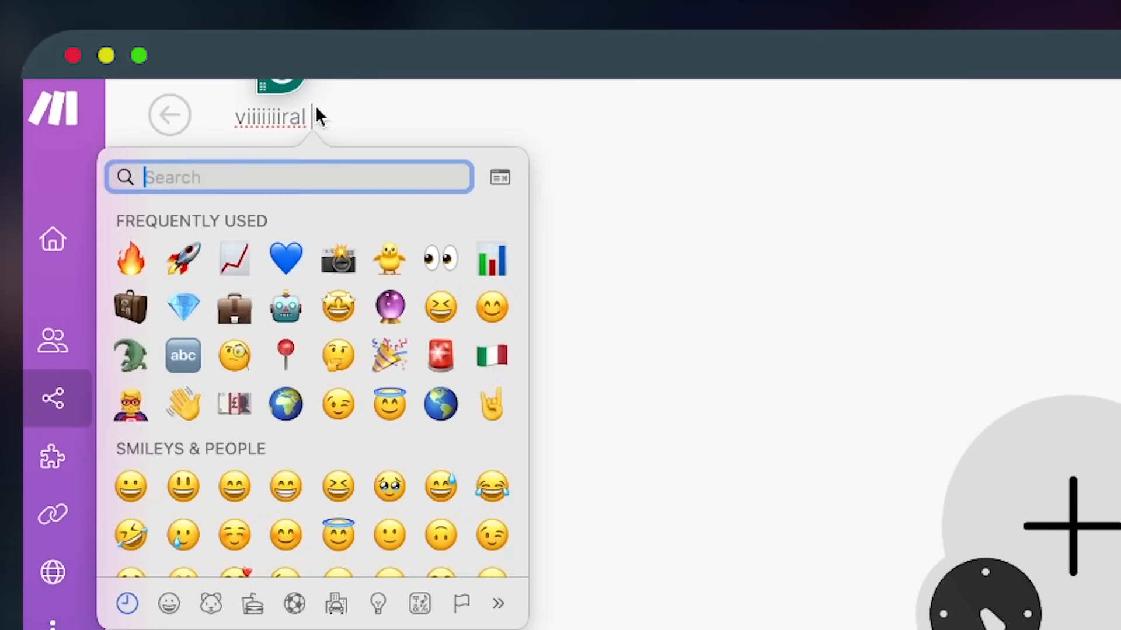
pyautogui.click(234, 258)
pyautogui.click(244, 119)
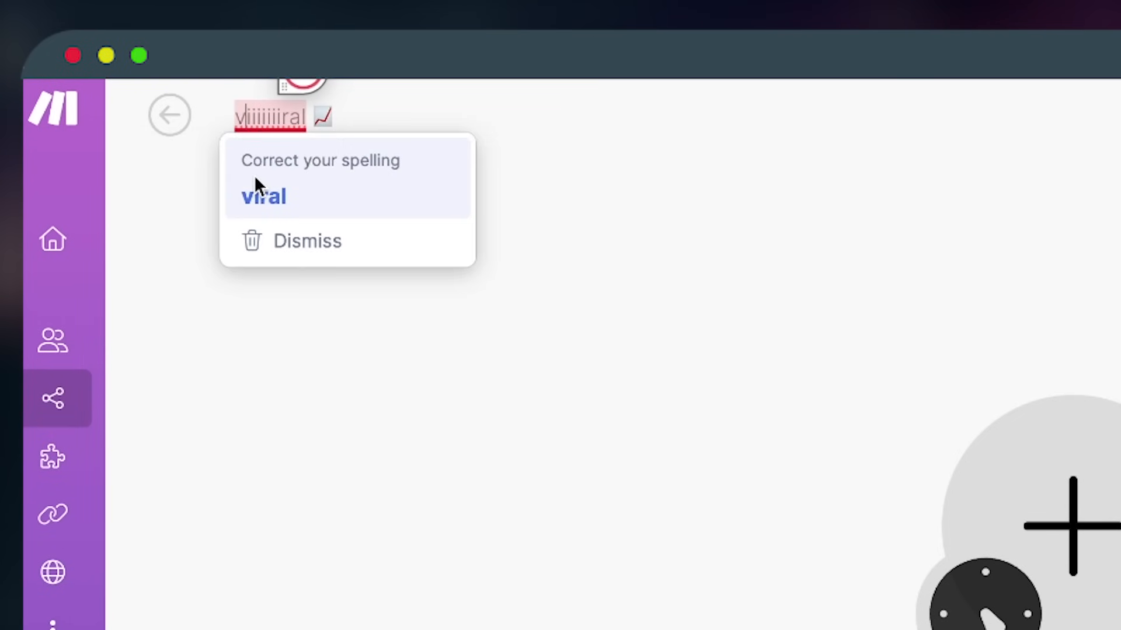
pyautogui.press('BackSpace')
pyautogui.write('V')
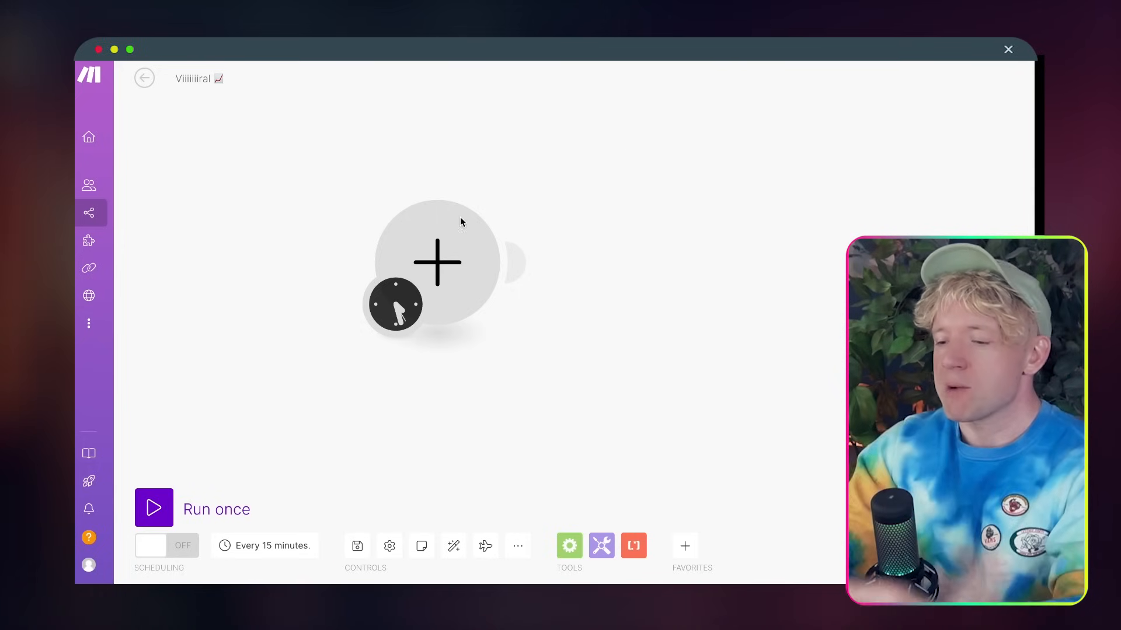
# Add the RSS "Retrieve RSS feed items" module as the scenario's first module
pyautogui.click(450, 259)
pyautogui.write('RSS')
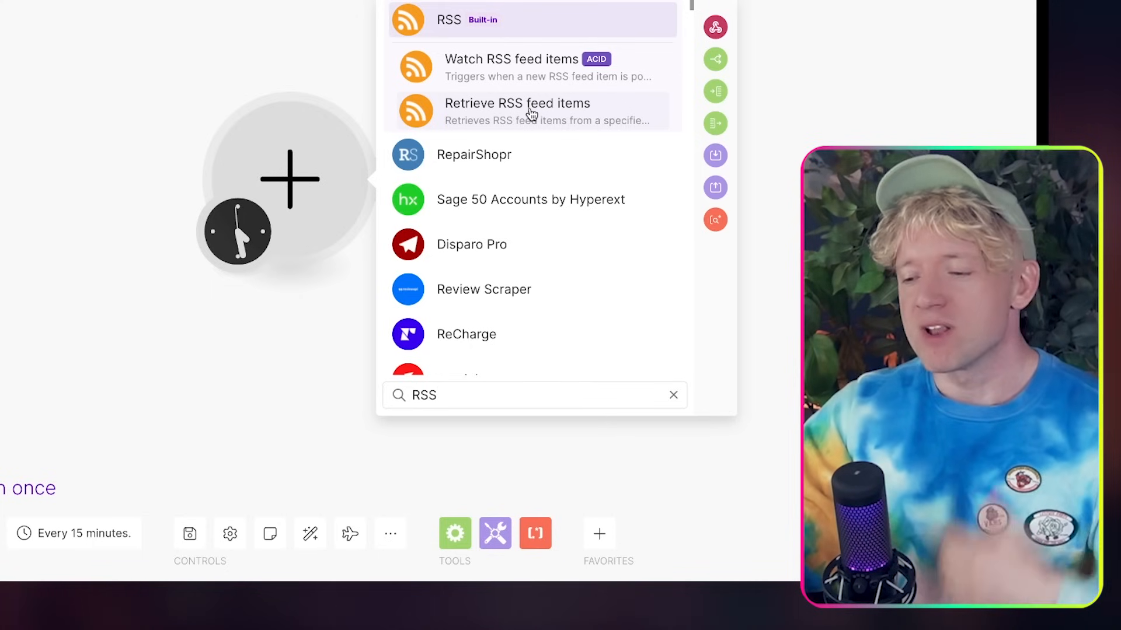
pyautogui.click(531, 114)
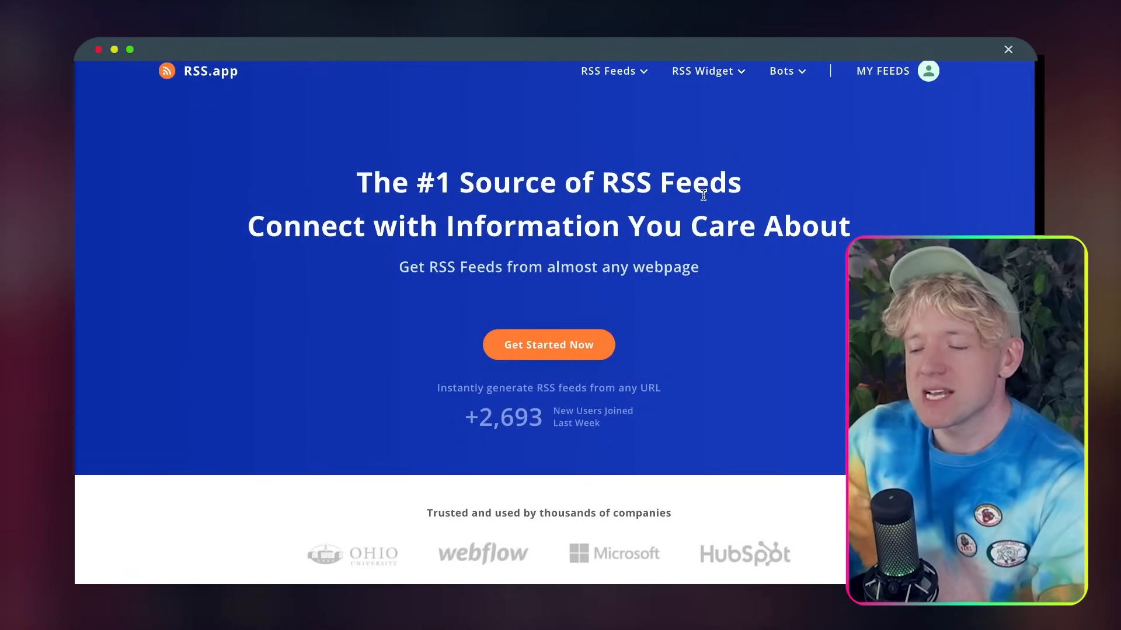
# Generate an RSS.app feed preview for the keyword BITCOIN and look through its articles
pyautogui.click(546, 345)
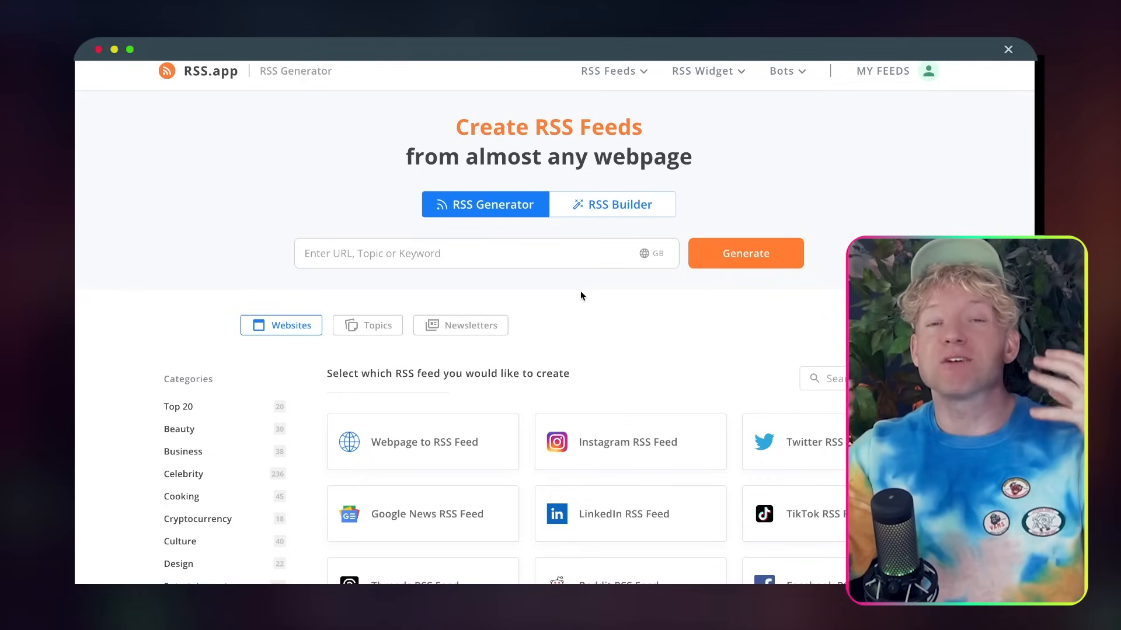
pyautogui.click(514, 259)
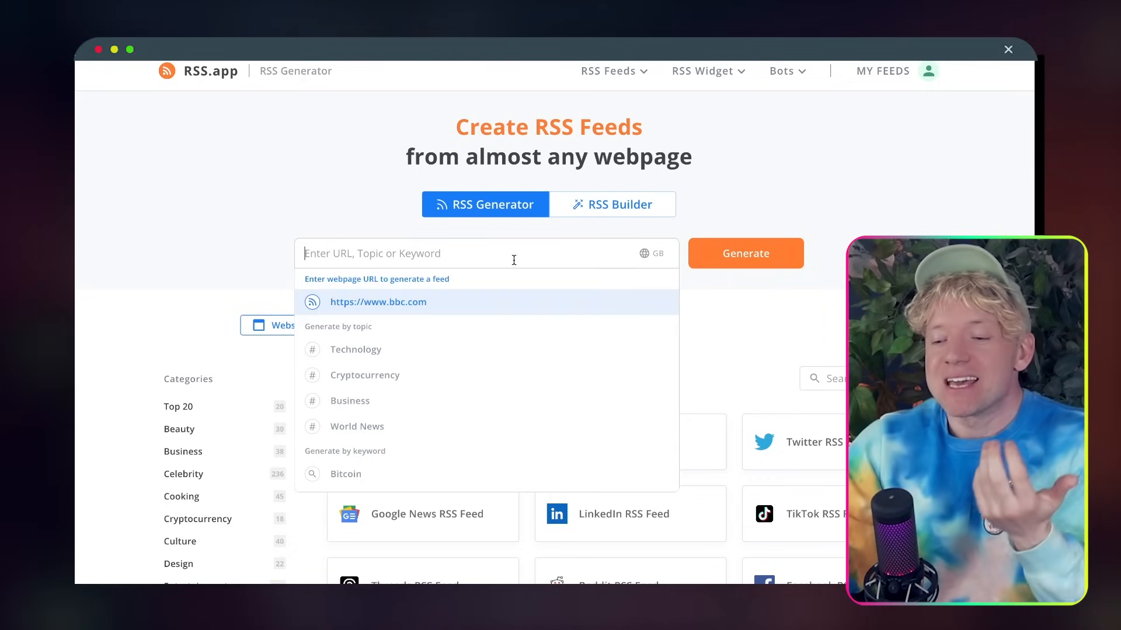
pyautogui.write('BITCOIN')
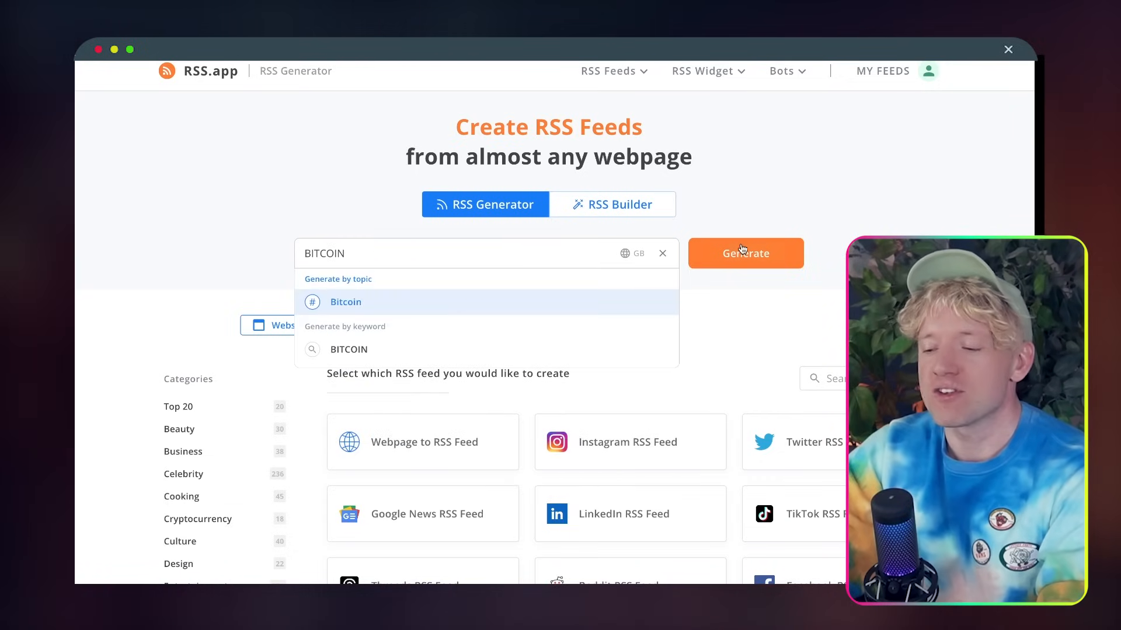
pyautogui.click(741, 245)
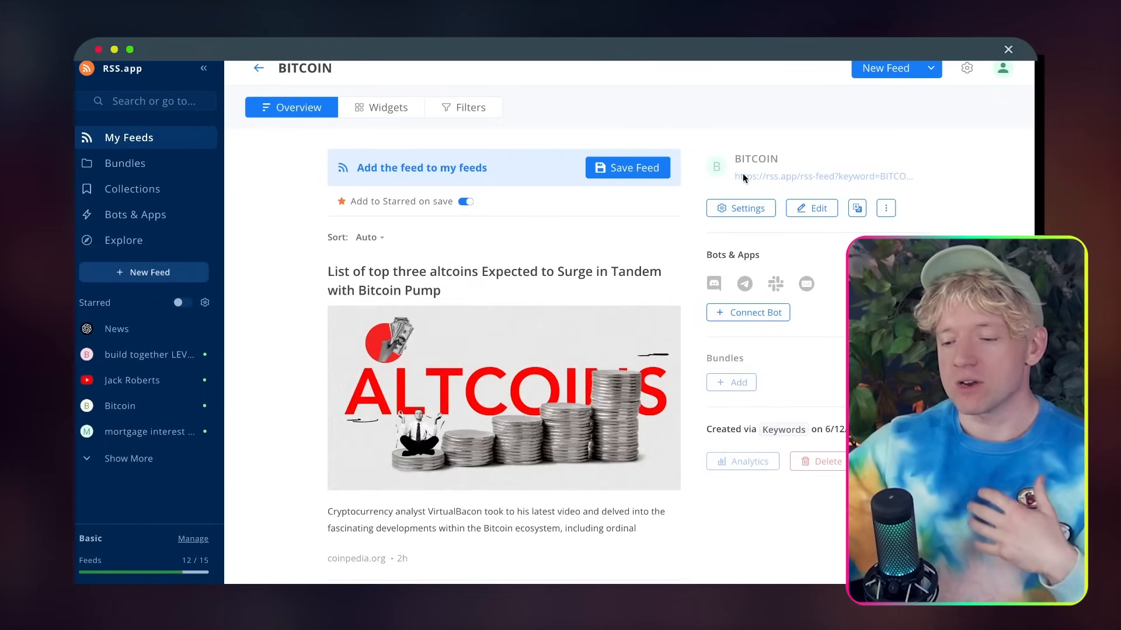
pyautogui.scroll(-15, 692, 386)
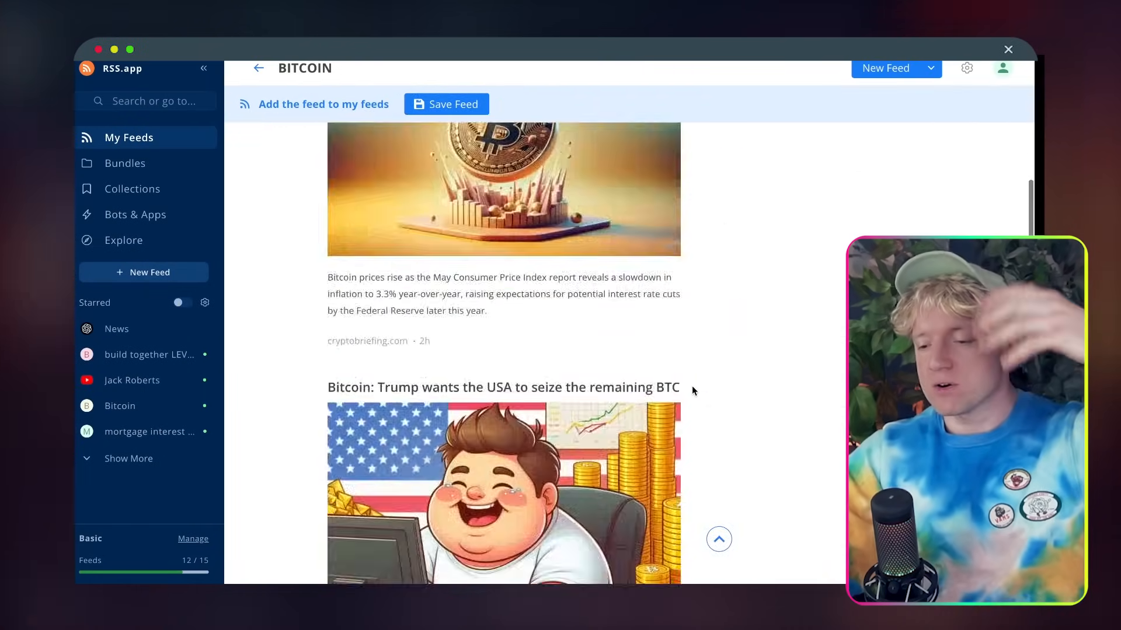
pyautogui.scroll(-15, 692, 388)
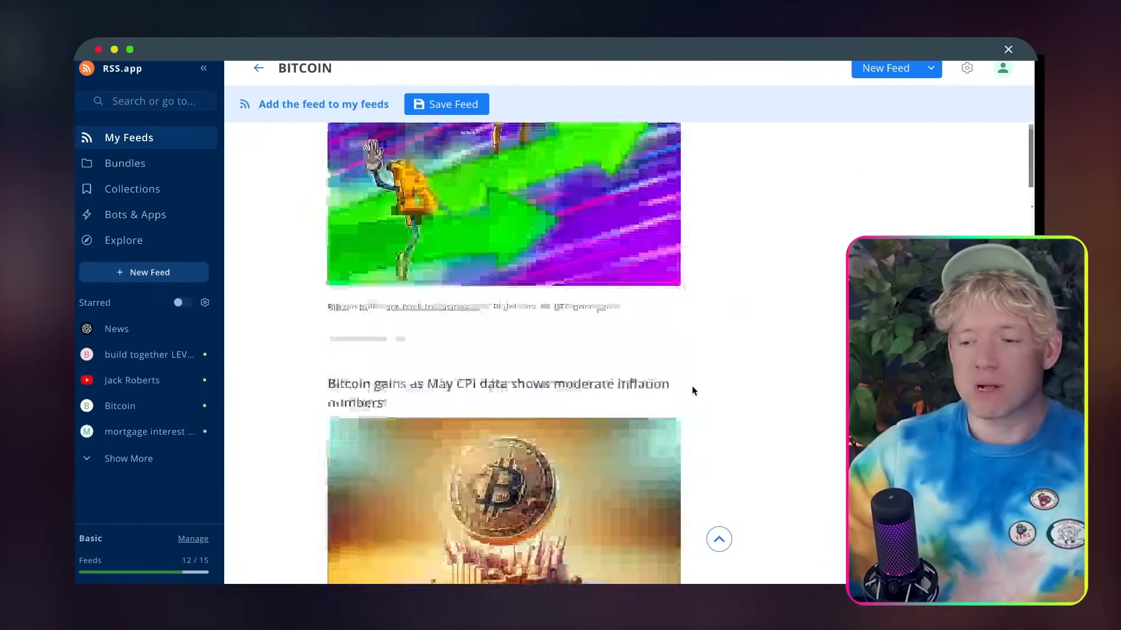
pyautogui.scroll(15, 692, 390)
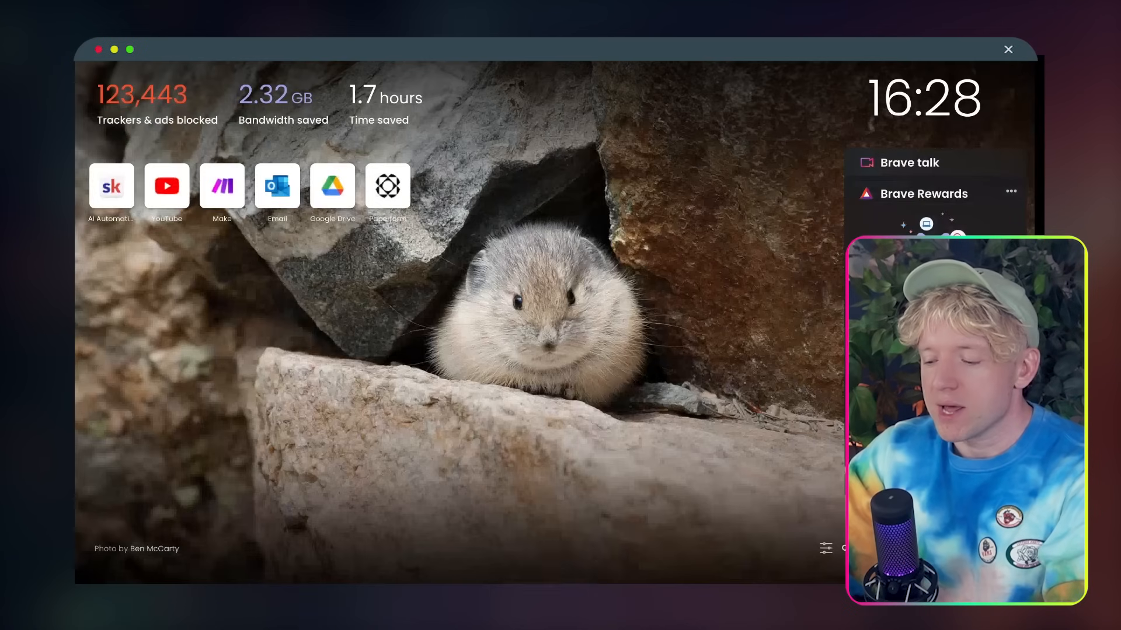
# Search the web for "openai blog" and open OpenAI's News page
pyautogui.write('openai')
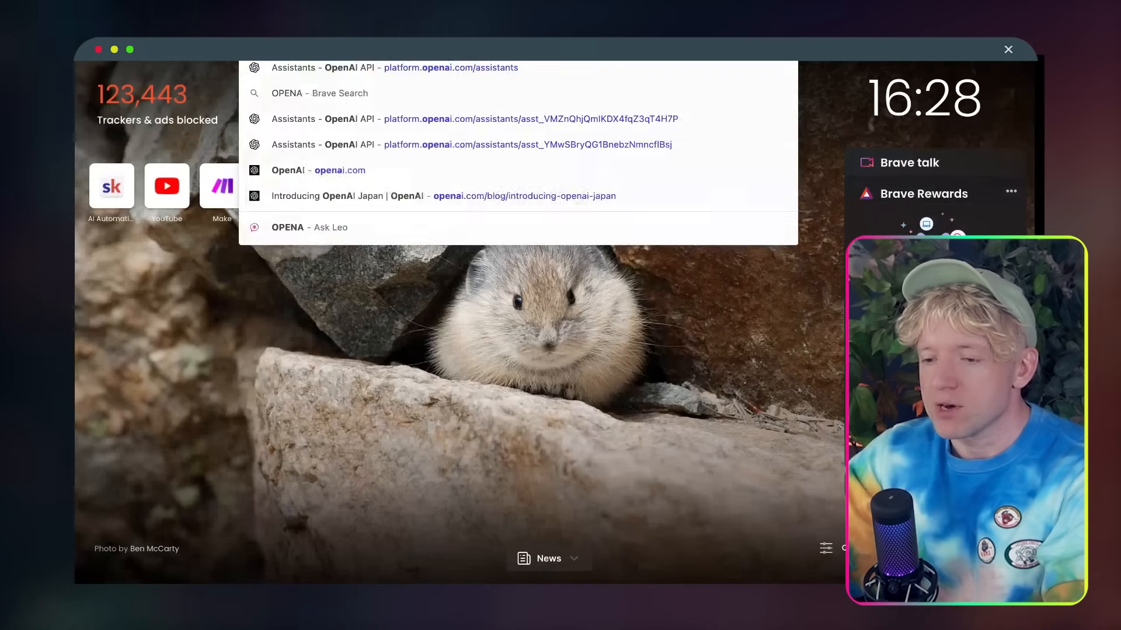
pyautogui.press('Return')
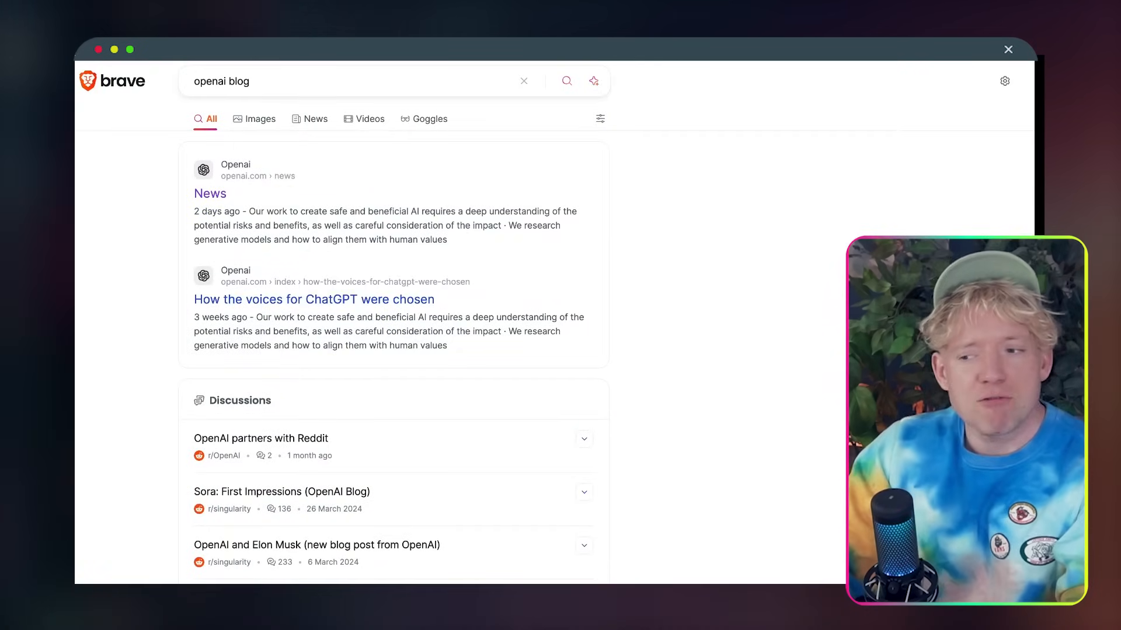
pyautogui.click(219, 201)
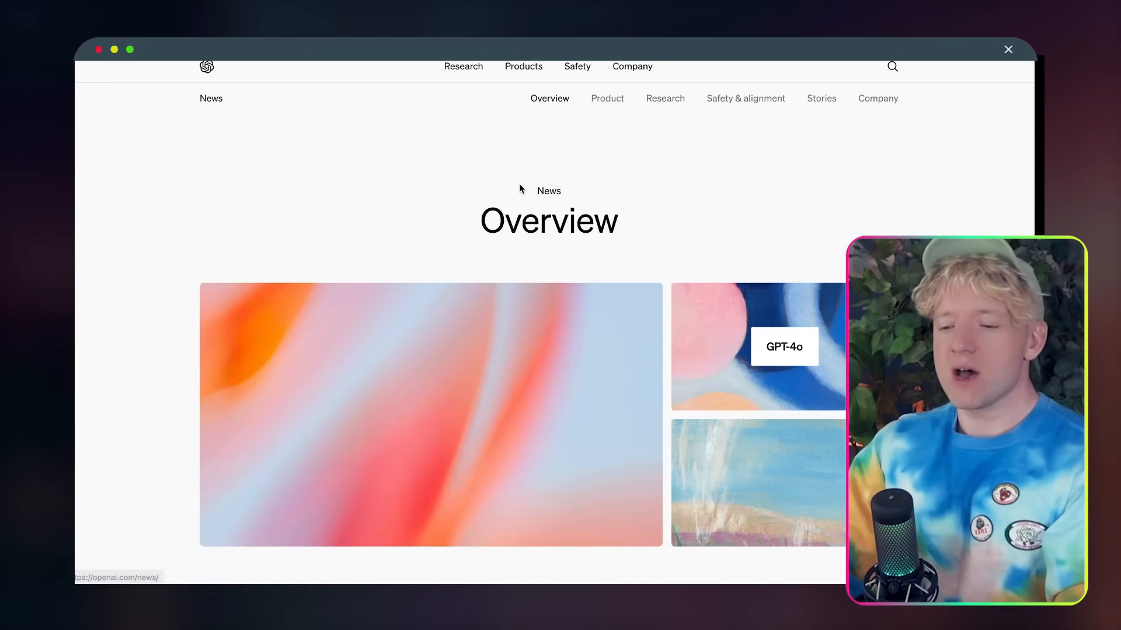
# Look through the latest articles on OpenAI's News page and copy the page's address
pyautogui.scroll(-12, 478, 238)
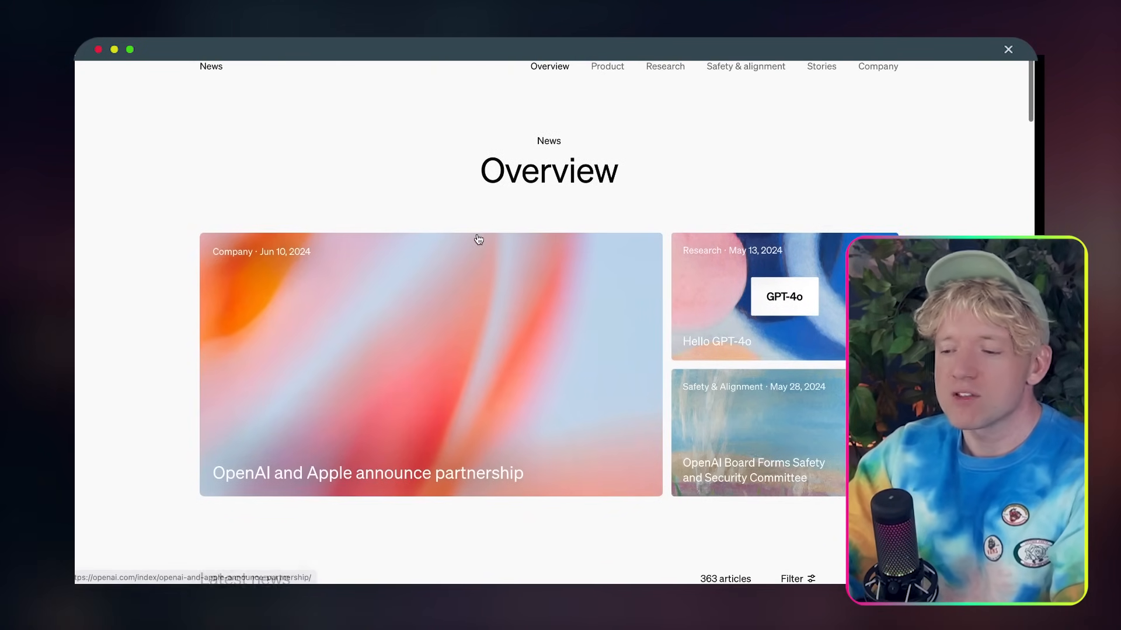
pyautogui.scroll(-10, 477, 238)
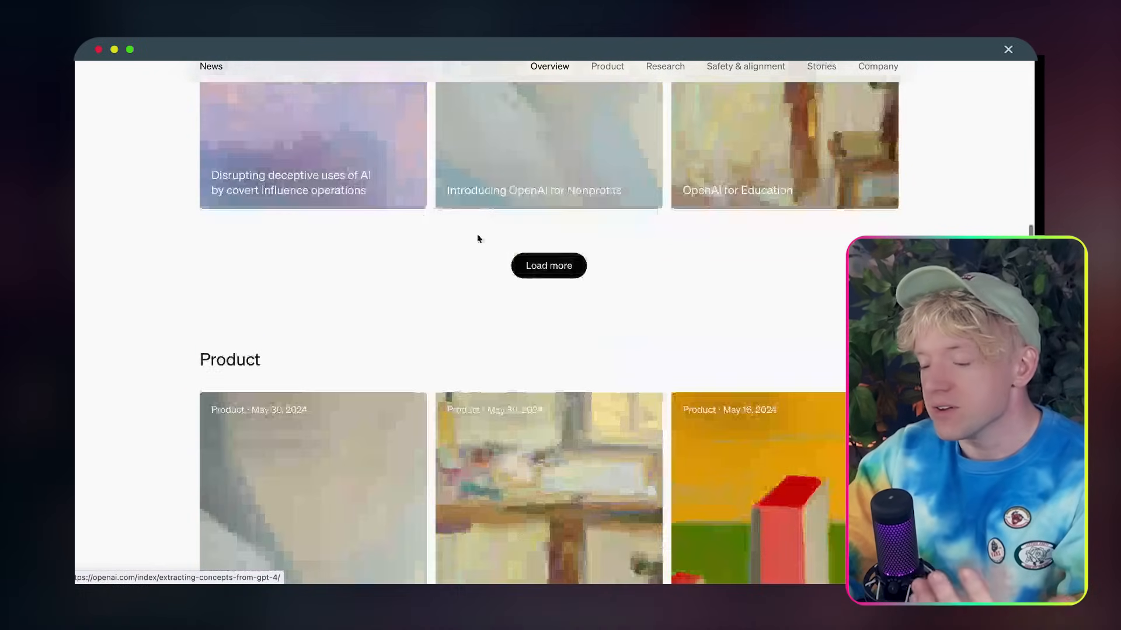
pyautogui.scroll(5, 477, 234)
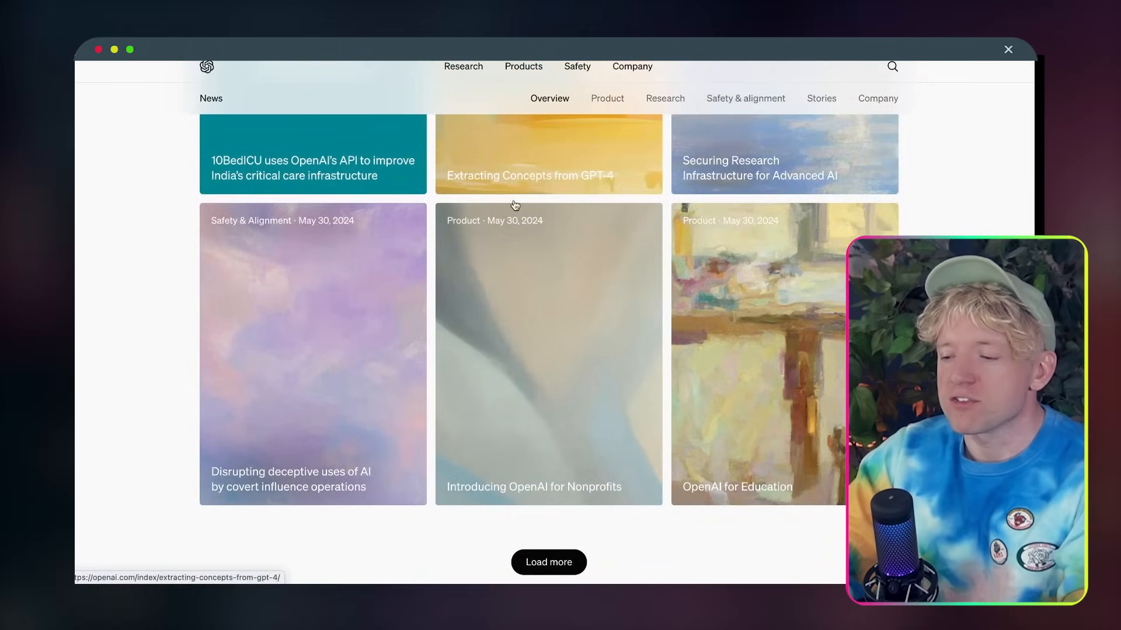
pyautogui.scroll(10, 514, 204)
pyautogui.scroll(1, 555, 269)
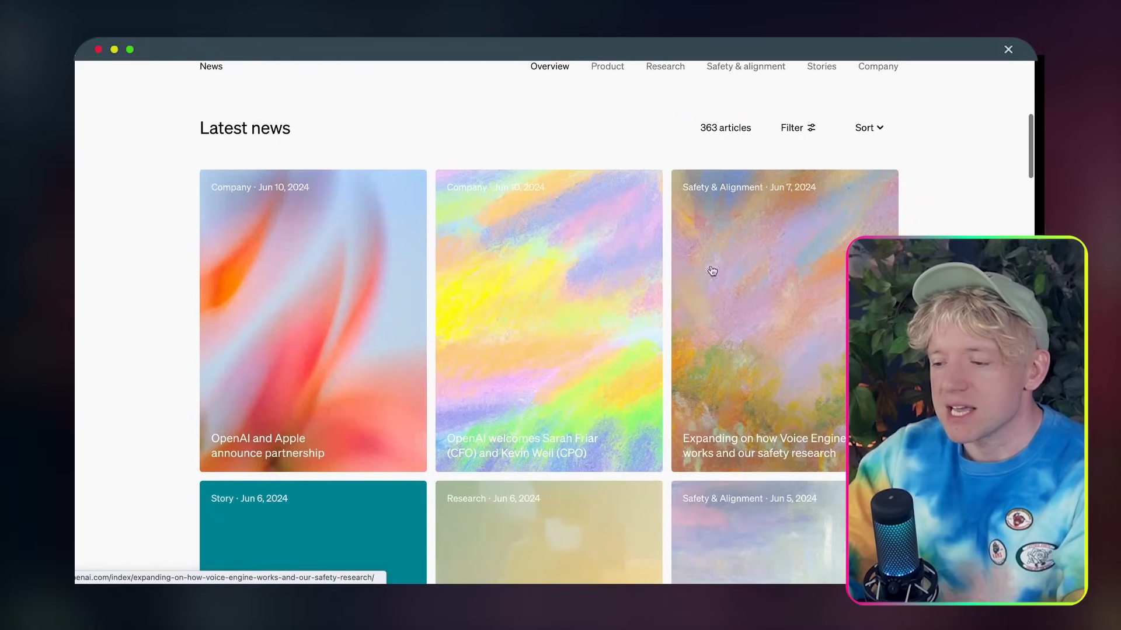
pyautogui.scroll(8, 745, 282)
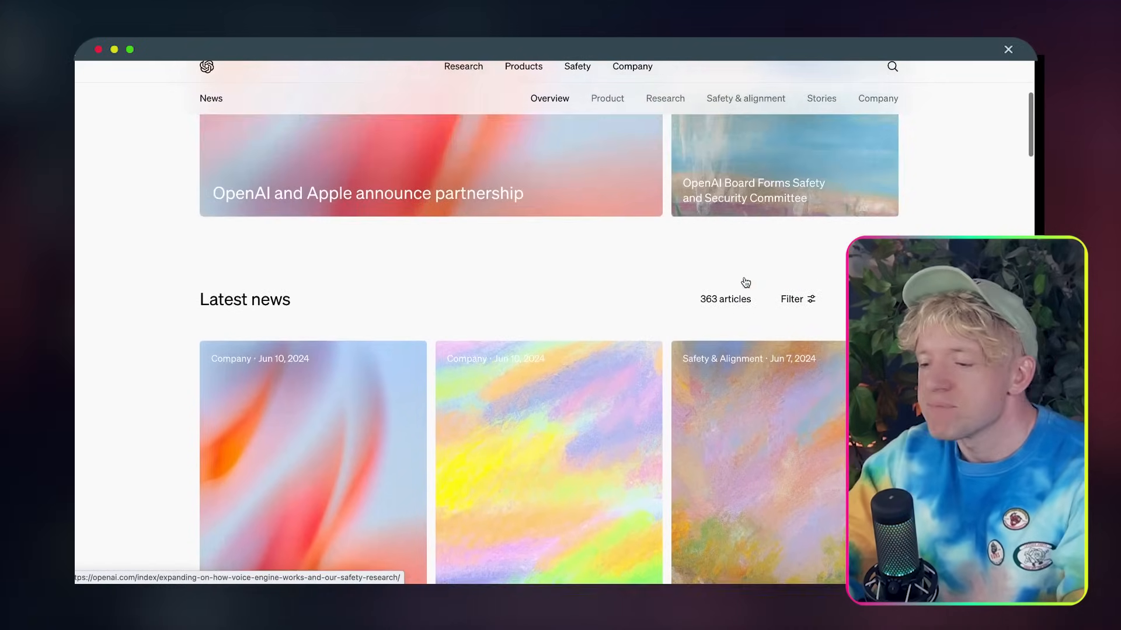
pyautogui.scroll(-1, 744, 282)
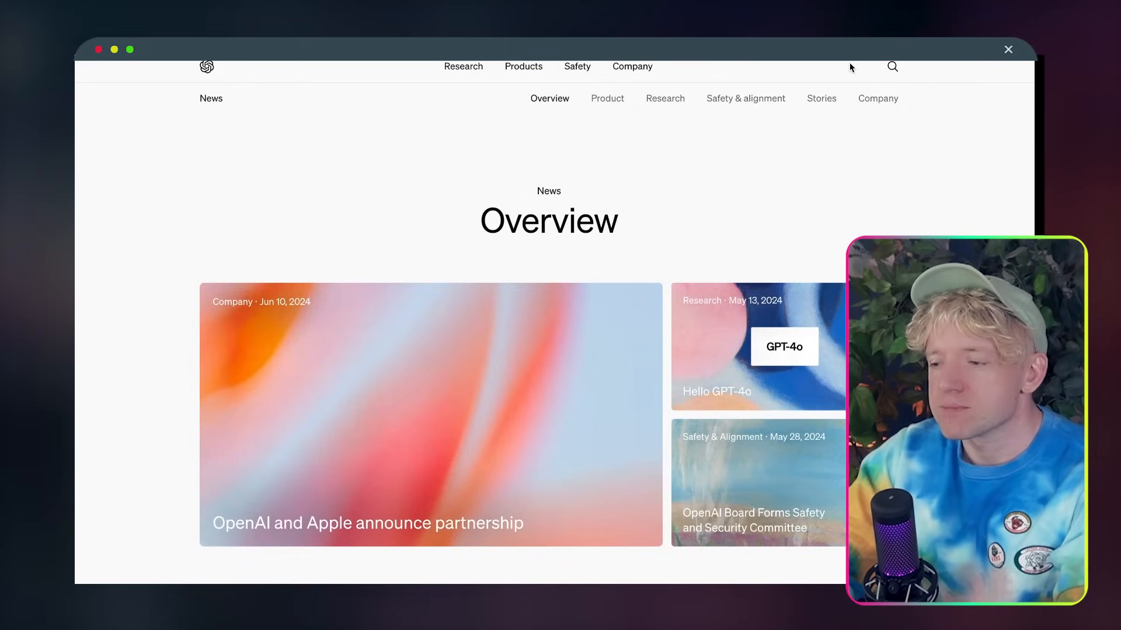
pyautogui.click(841, 44)
pyautogui.hscroll(-5, 393, 142)
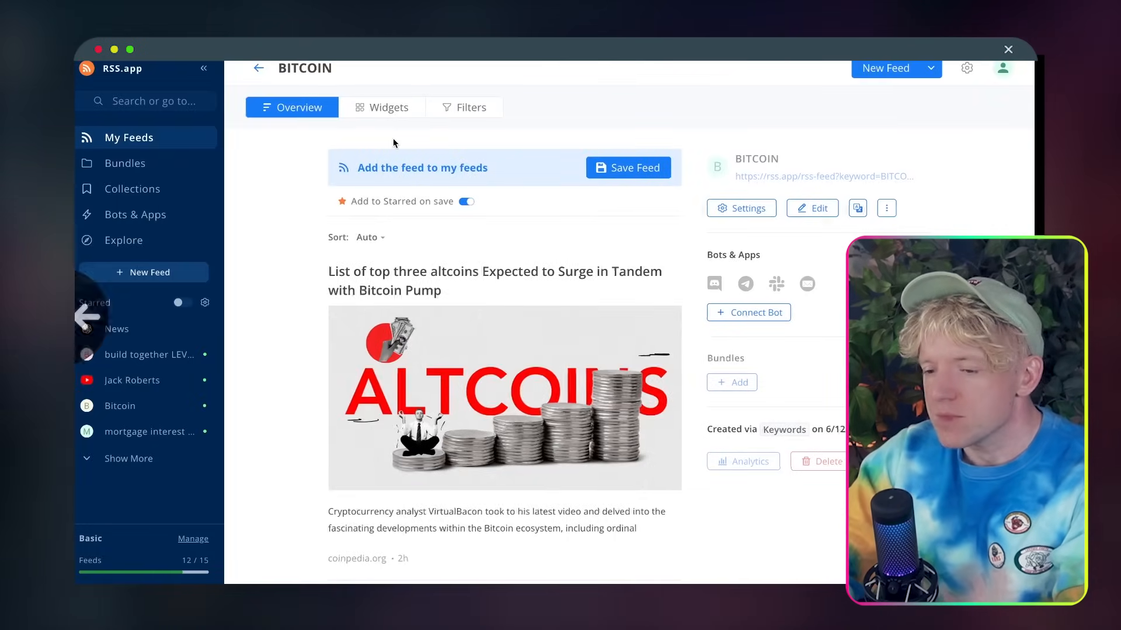
pyautogui.click(438, 248)
pyautogui.press('super+a')
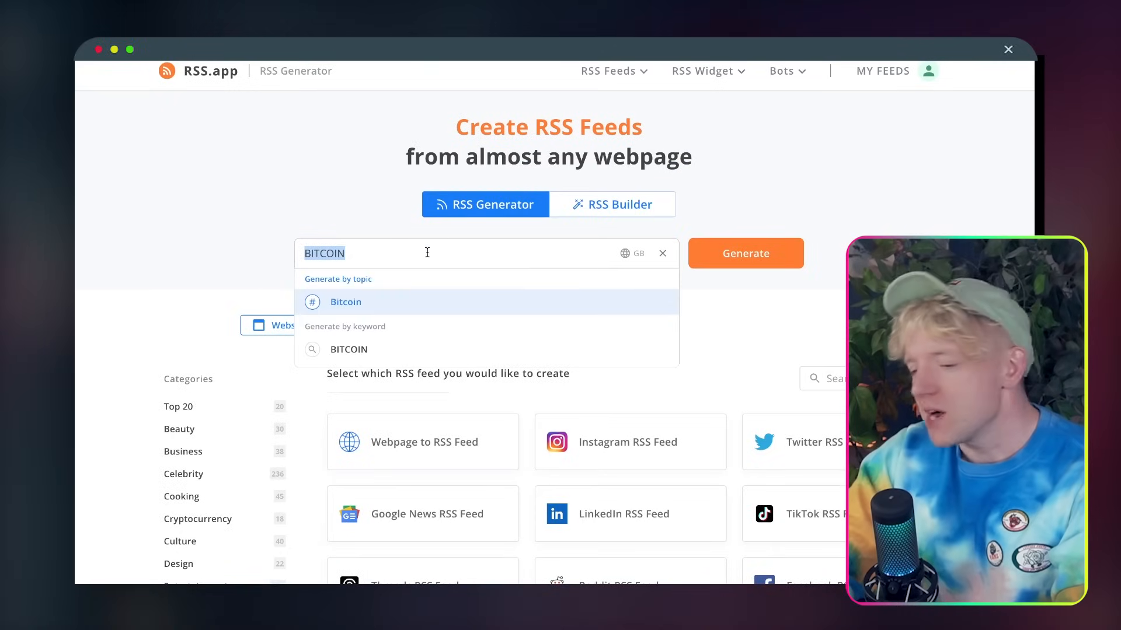
pyautogui.write('https://openai.com/news/')
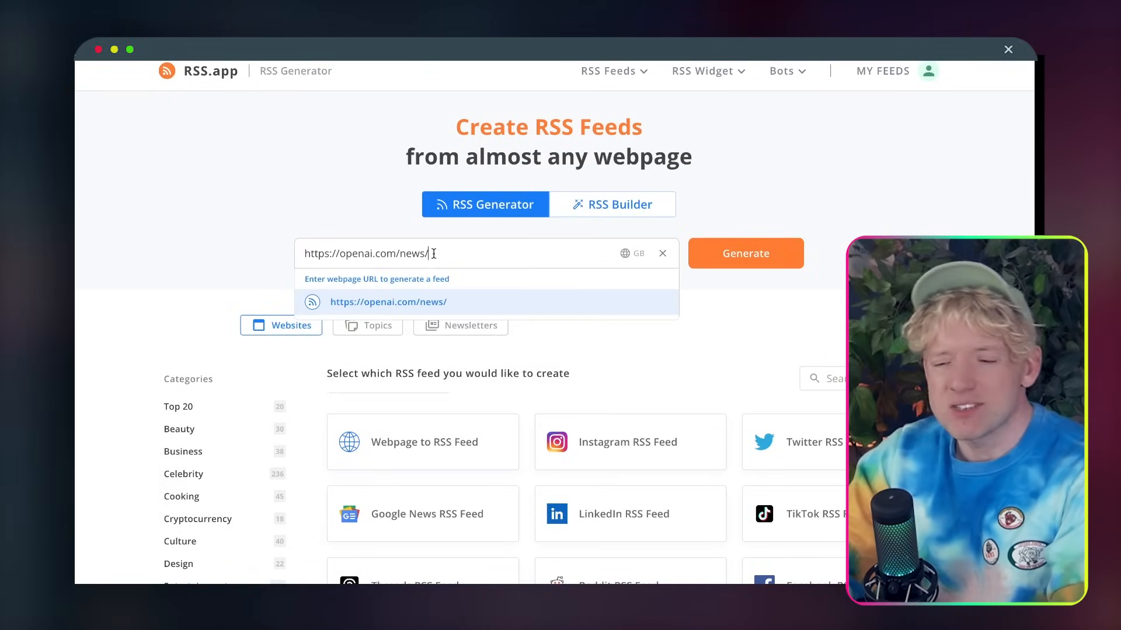
pyautogui.click(747, 256)
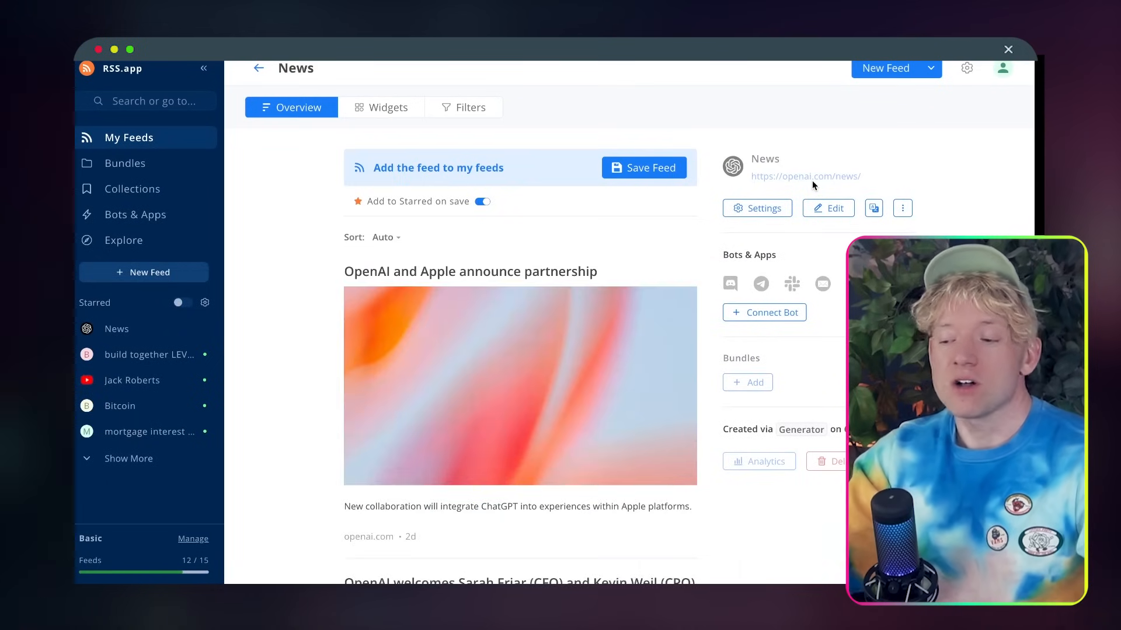
# Examine the articles in the generated News feed and compare them with those on OpenAI's News page
pyautogui.scroll(-3, 706, 260)
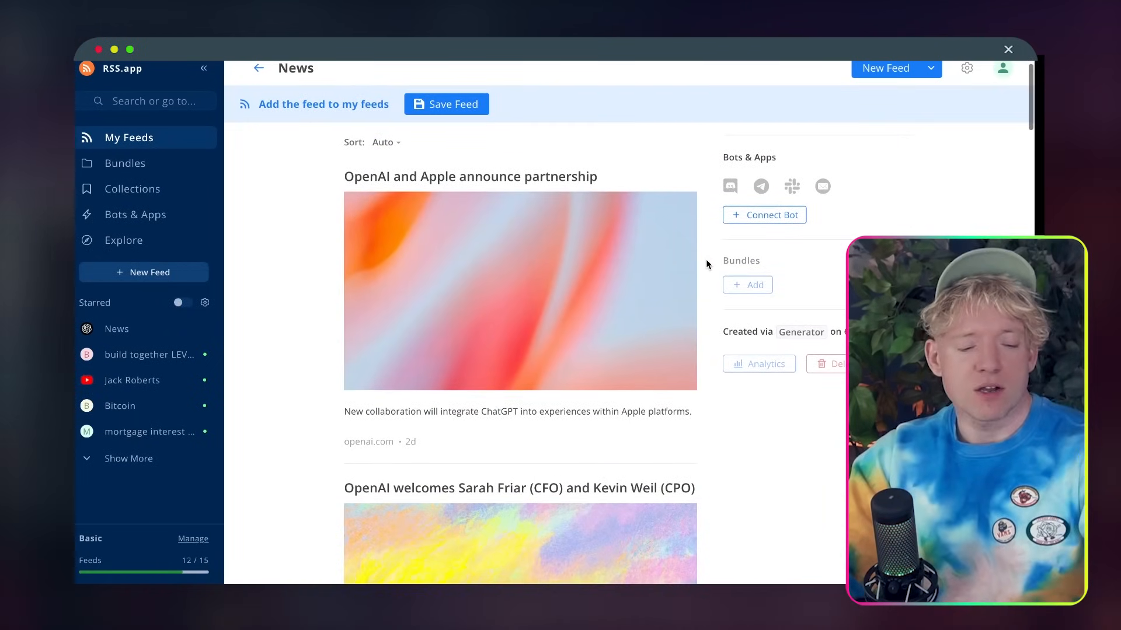
pyautogui.scroll(-3, 707, 260)
pyautogui.scroll(-2, 707, 263)
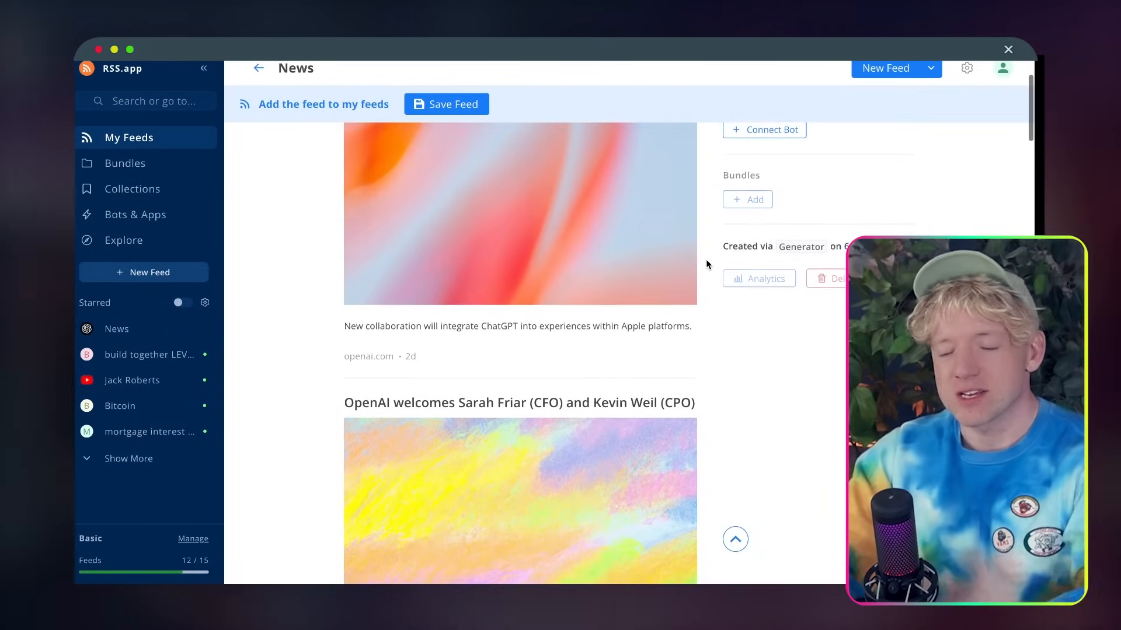
pyautogui.scroll(-8, 706, 263)
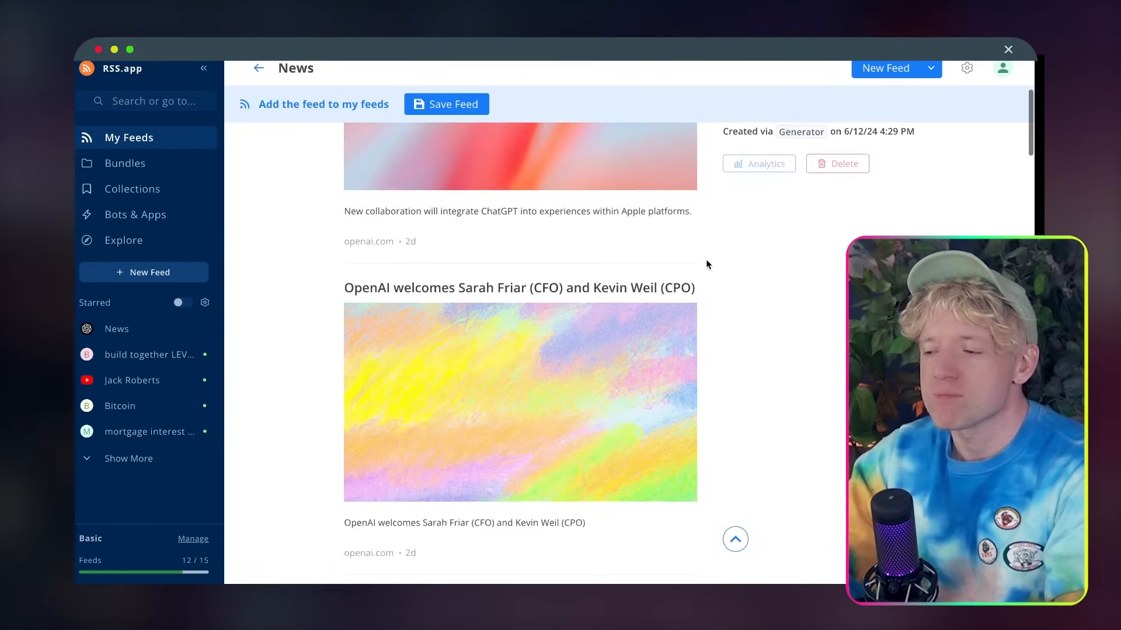
pyautogui.scroll(-3, 705, 259)
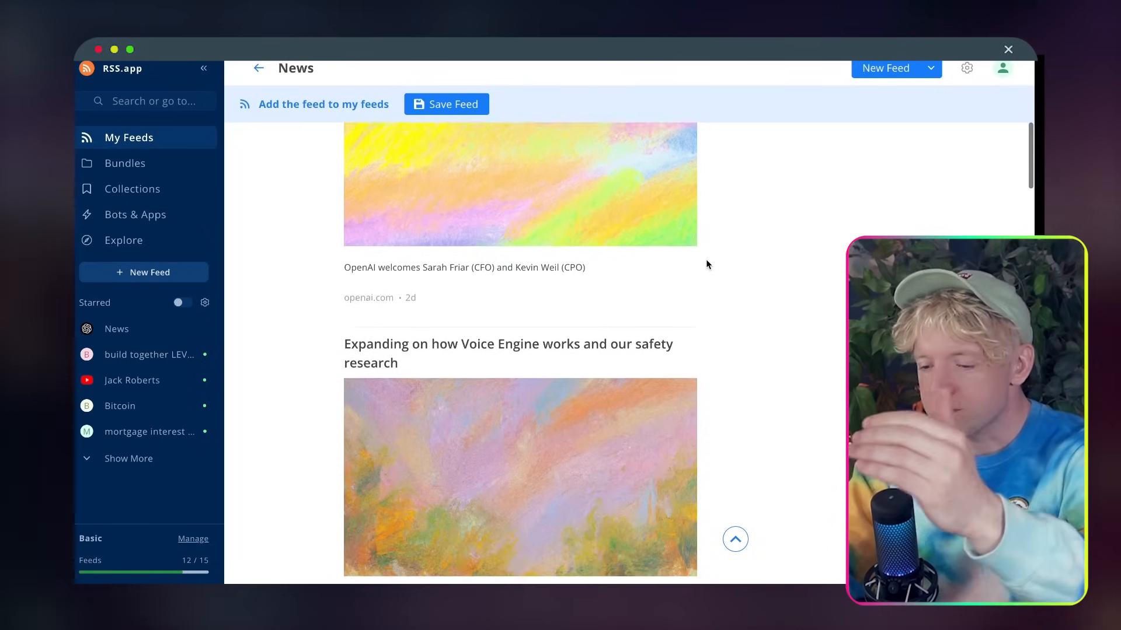
pyautogui.scroll(15, 706, 259)
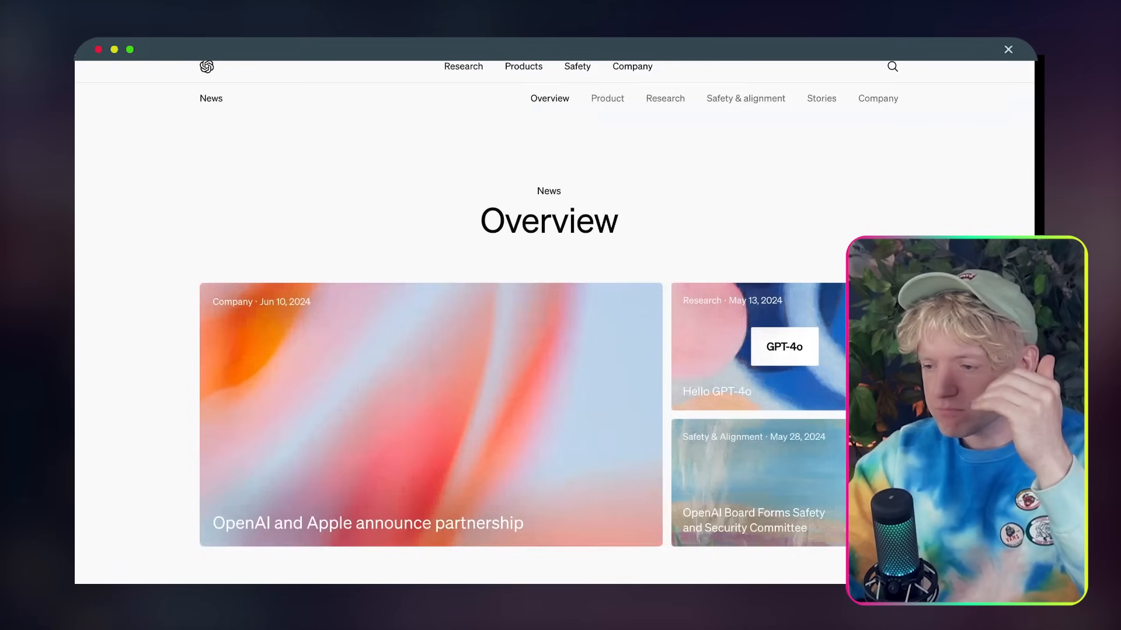
pyautogui.scroll(-10, 699, 305)
pyautogui.scroll(10, 699, 305)
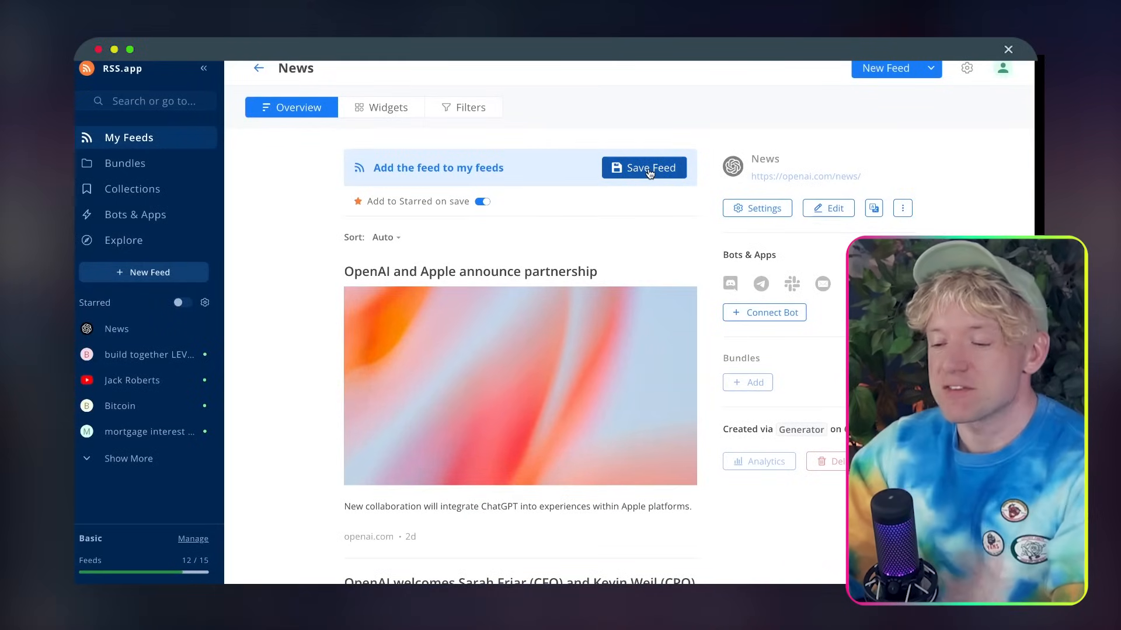
# Save the OpenAI News feed to the account's feeds and copy its XML feed URL
pyautogui.click(649, 169)
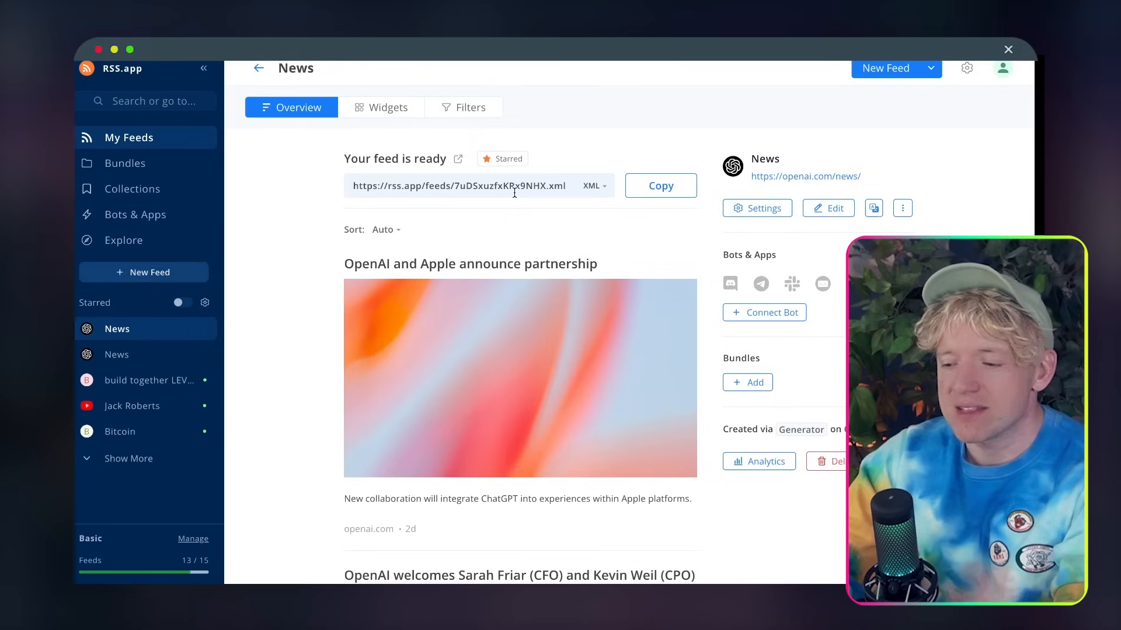
pyautogui.click(654, 186)
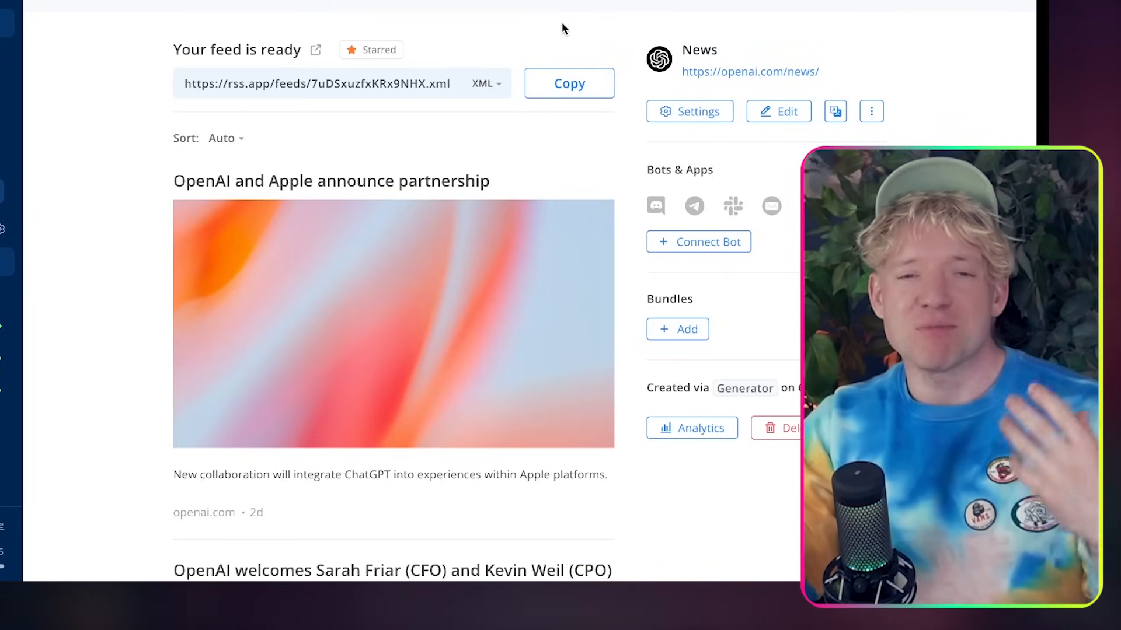
pyautogui.click(573, 82)
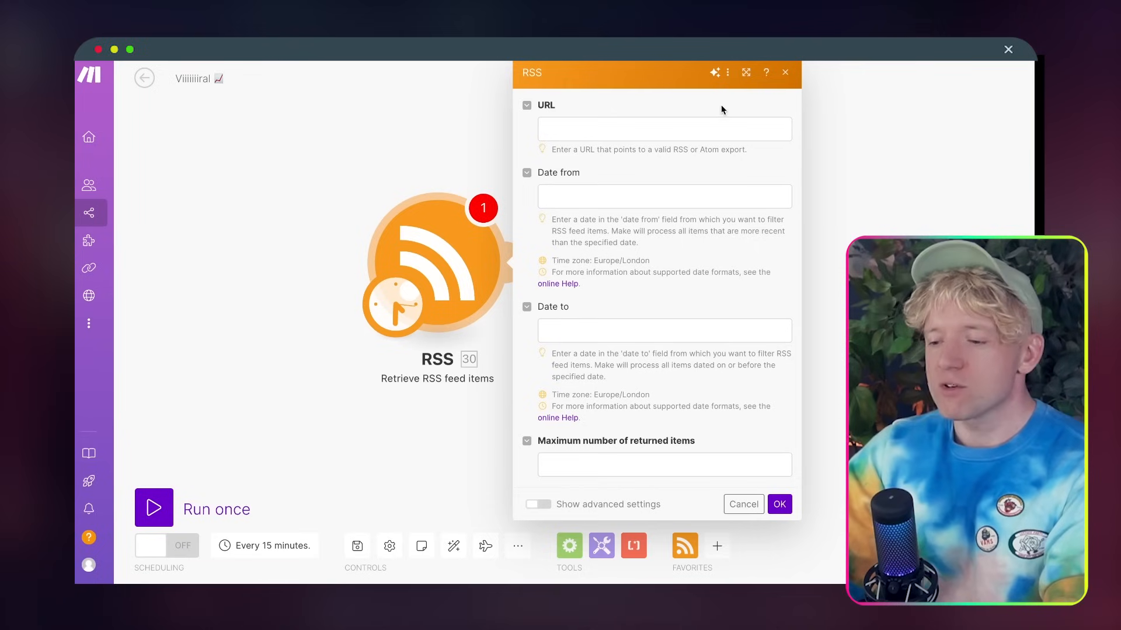
pyautogui.click(656, 124)
pyautogui.press('super+v')
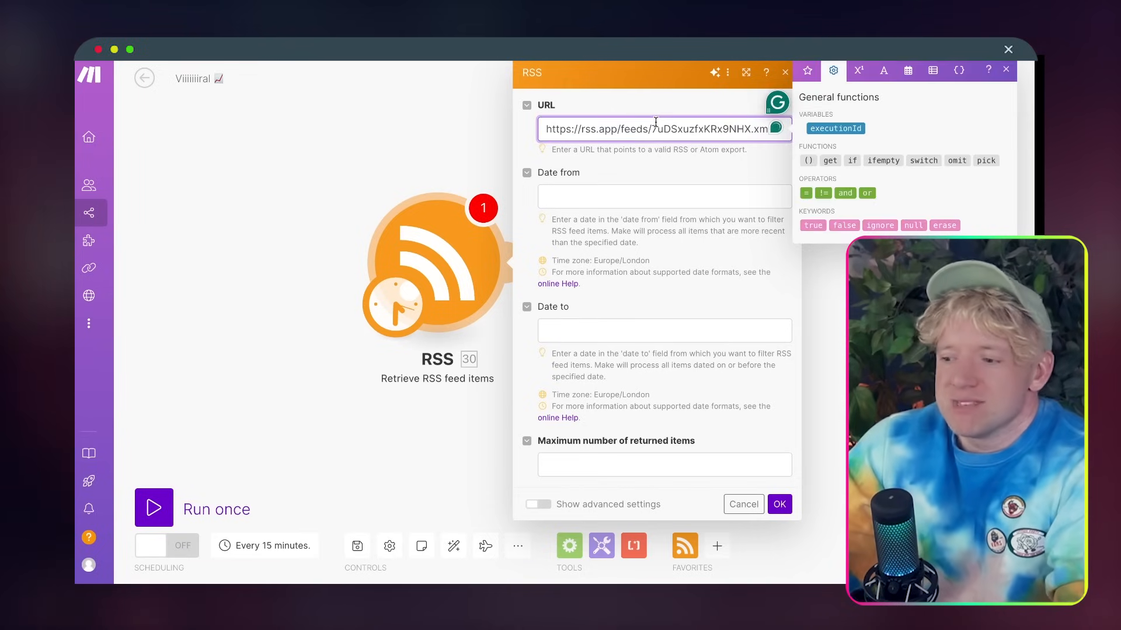
pyautogui.click(592, 467)
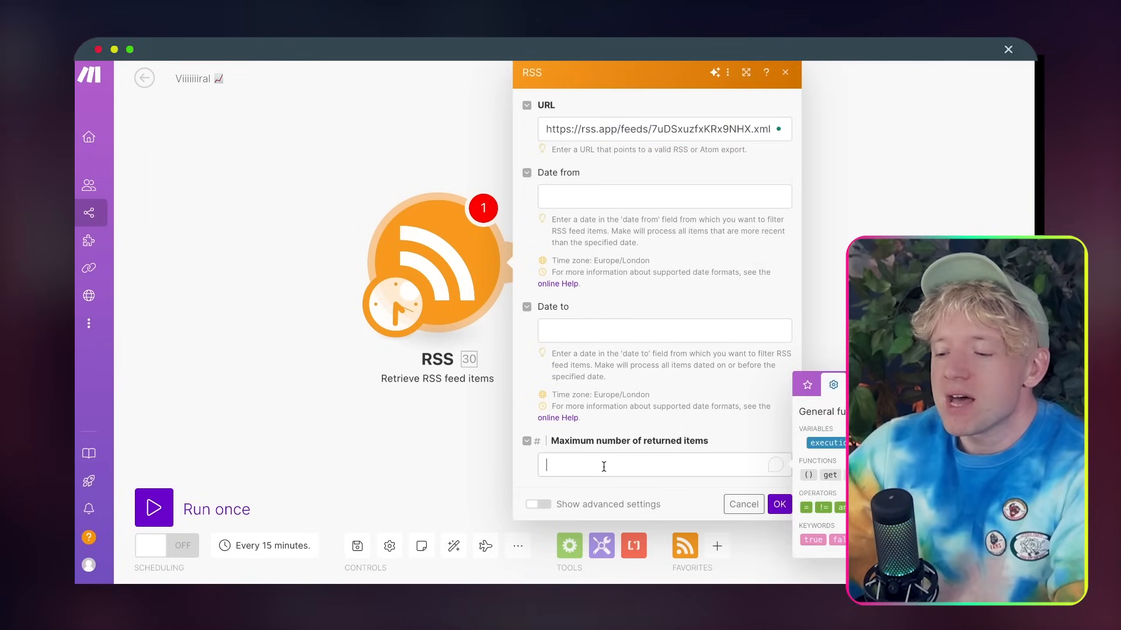
pyautogui.click(661, 447)
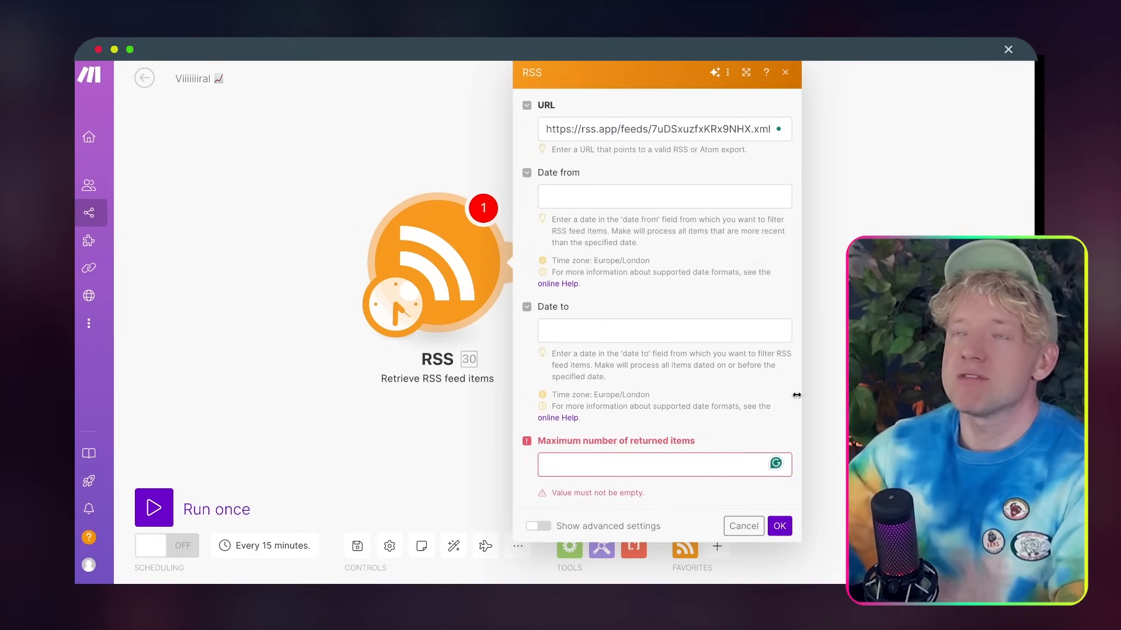
pyautogui.click(662, 460)
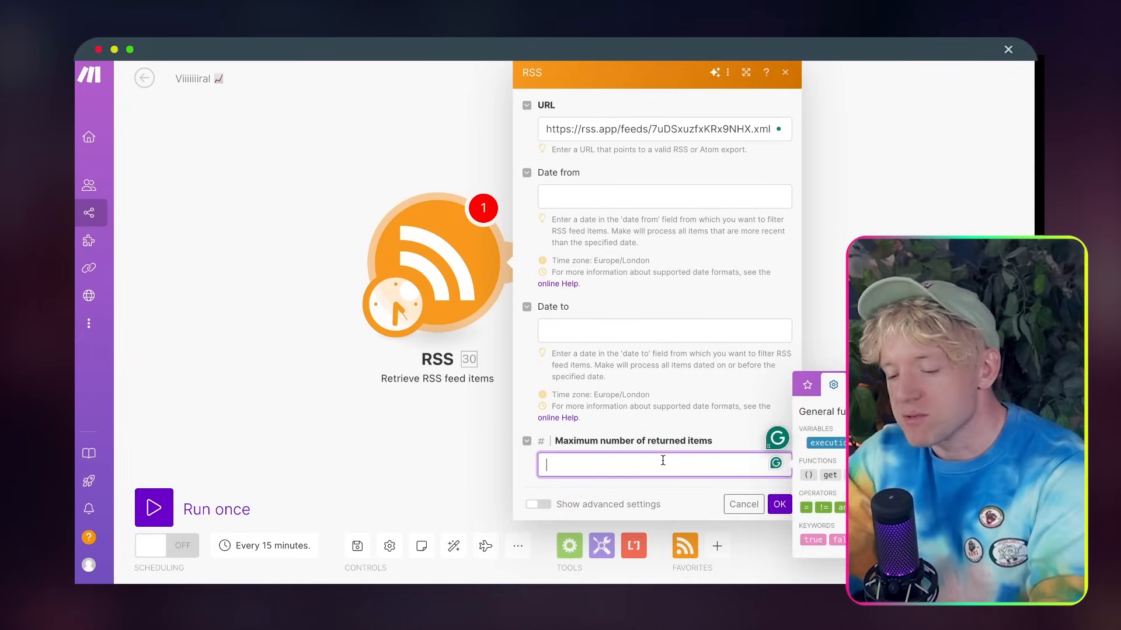
pyautogui.click(780, 506)
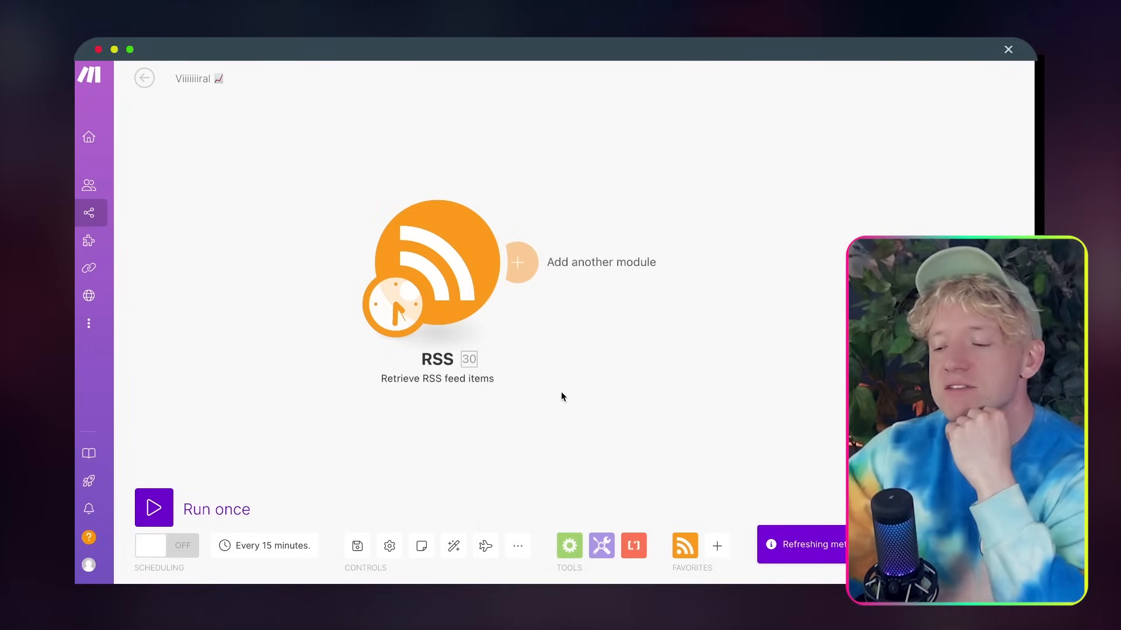
pyautogui.click(160, 506)
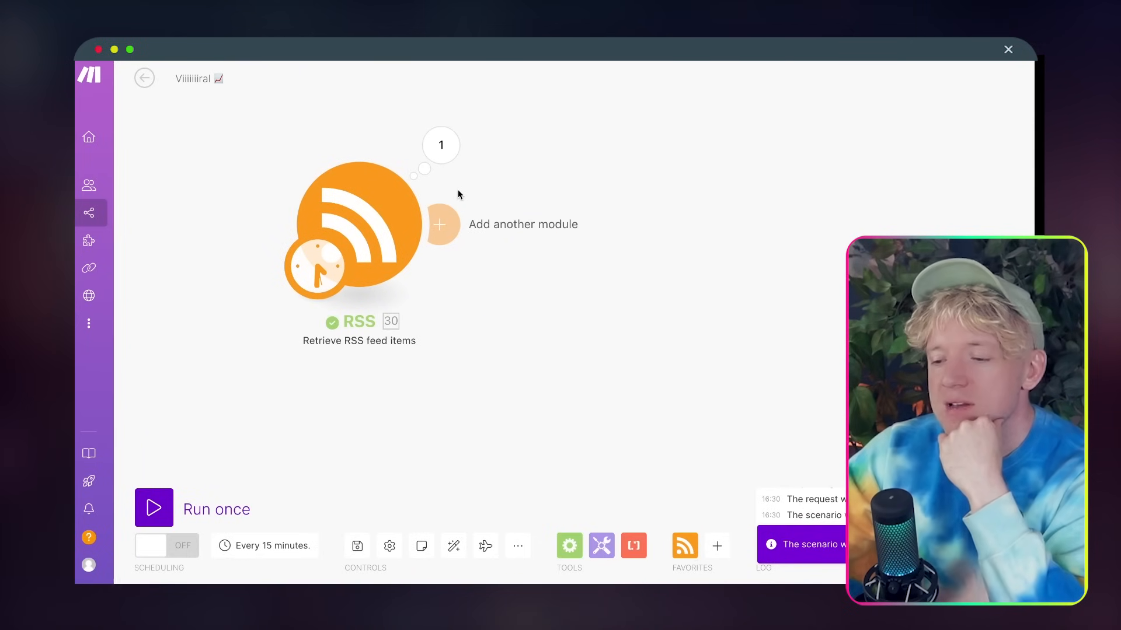
# Examine the RSS module's run output, comparing the titles and details of the returned OpenAI news items
pyautogui.click(438, 153)
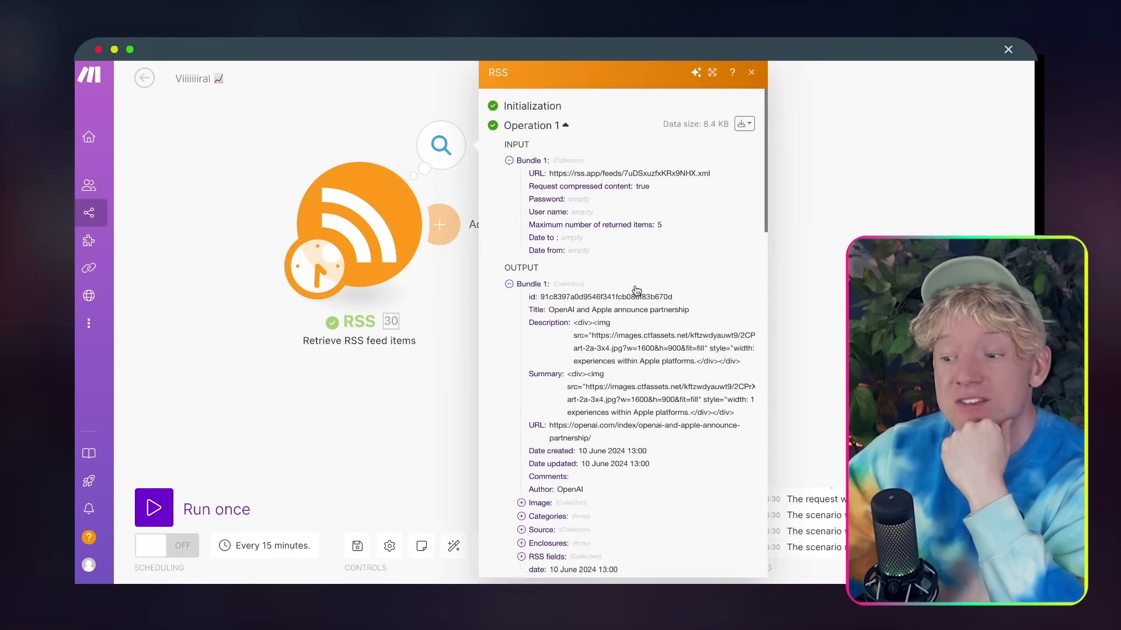
pyautogui.scroll(-3, 633, 292)
pyautogui.scroll(-5, 582, 252)
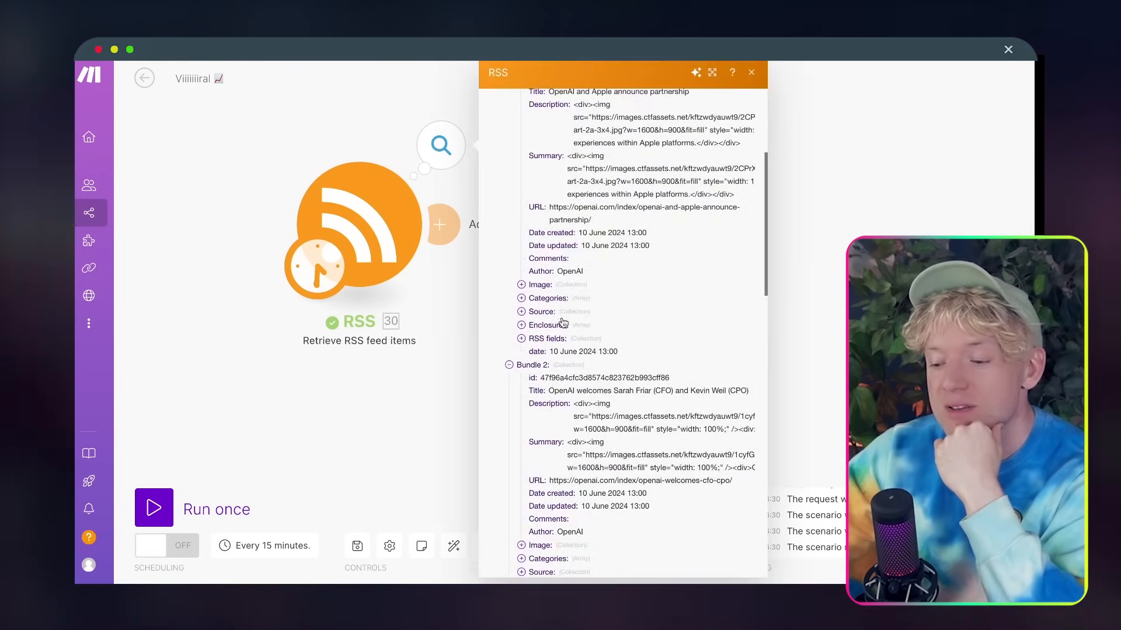
pyautogui.scroll(4, 572, 351)
pyautogui.tripleClick(603, 188)
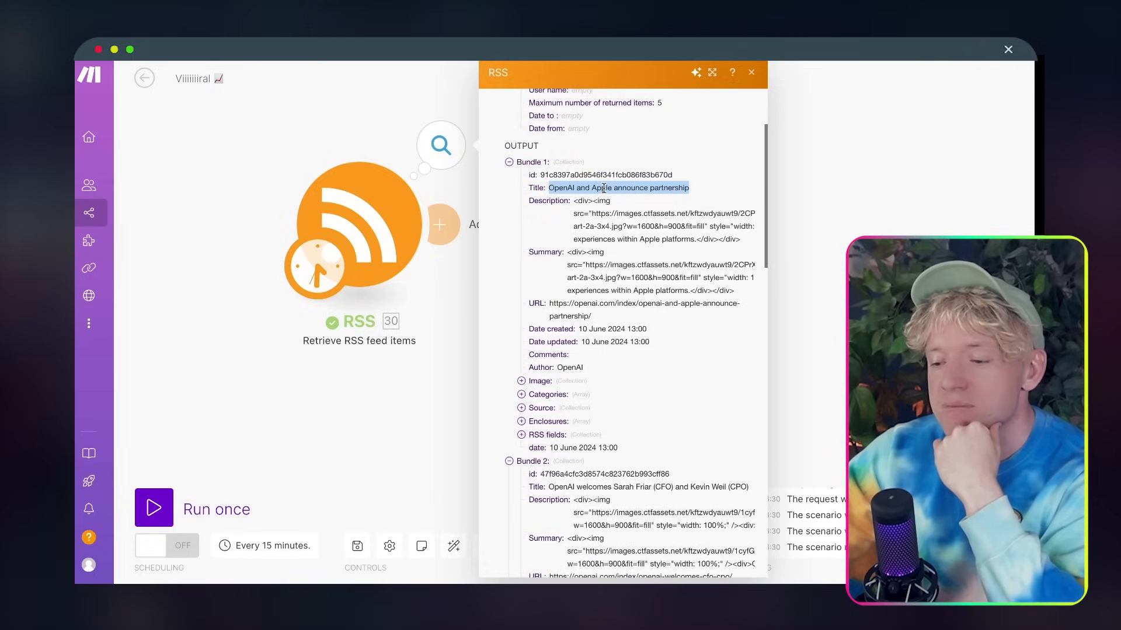
pyautogui.scroll(-3, 635, 318)
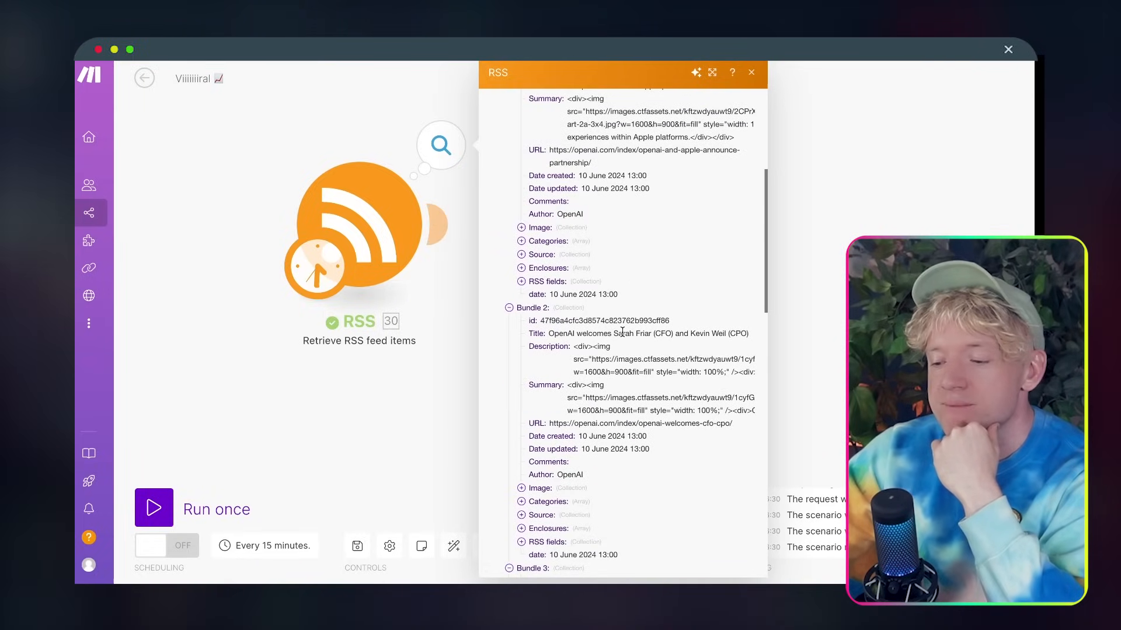
pyautogui.tripleClick(621, 332)
pyautogui.scroll(-6, 632, 361)
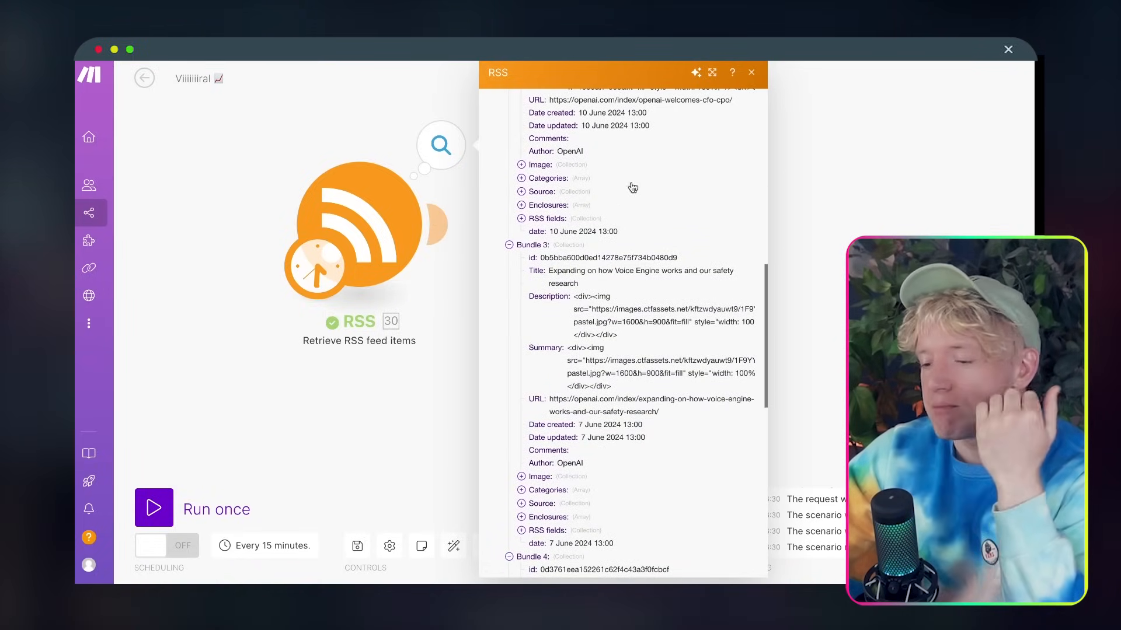
pyautogui.click(751, 73)
# Set the RSS module's maximum number of returned items to 1
pyautogui.click(376, 220)
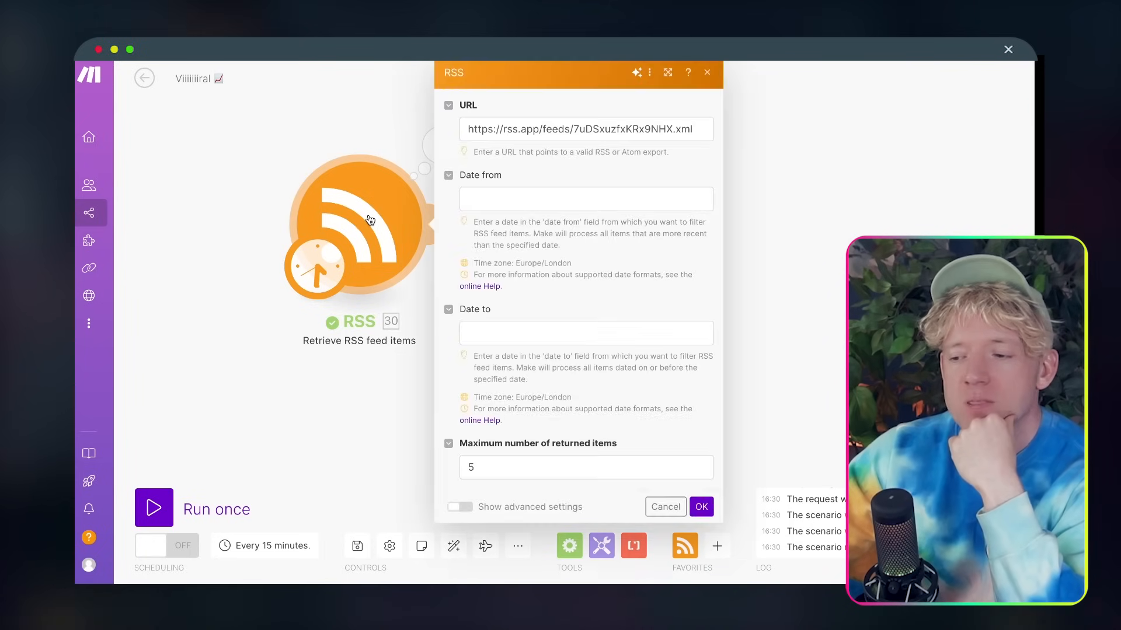
pyautogui.click(552, 465)
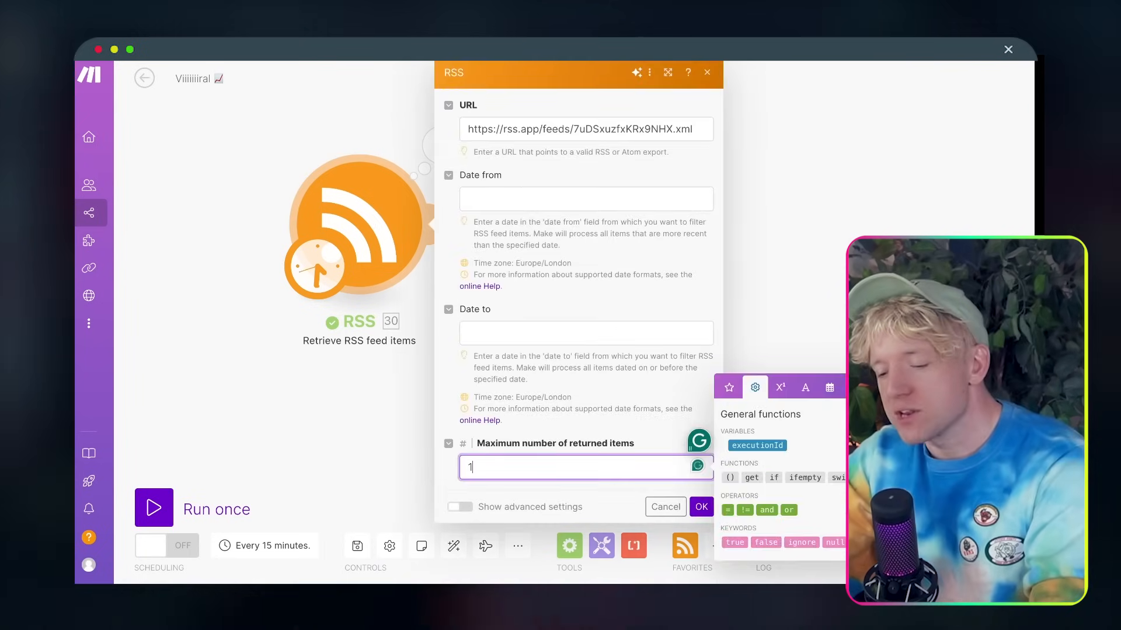
pyautogui.click(701, 507)
# Add an HTTP "Get a file" module directly after the RSS module
pyautogui.moveTo(693, 312); pyautogui.dragTo(609, 300)
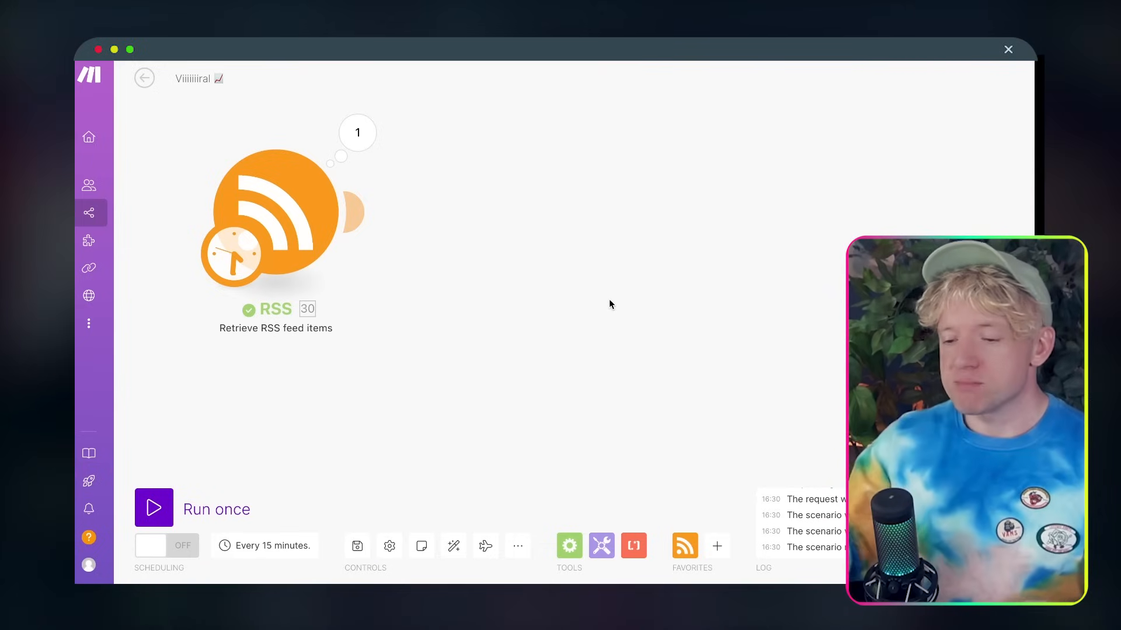
pyautogui.click(355, 211)
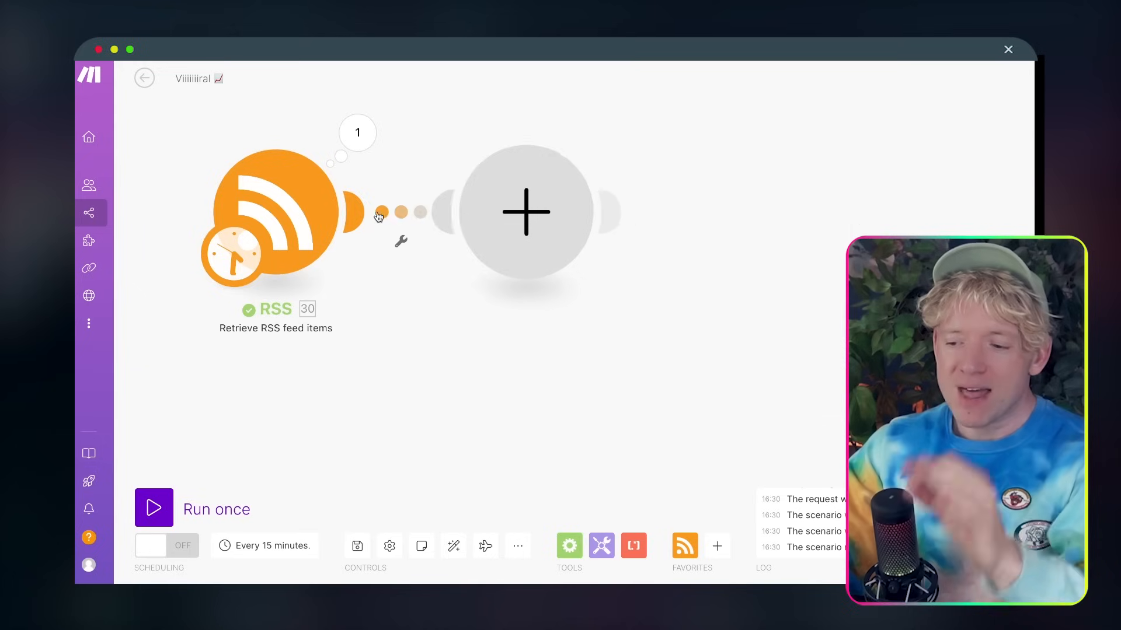
pyautogui.write('ht')
pyautogui.press('BackSpace')
pyautogui.press('BackSpace')
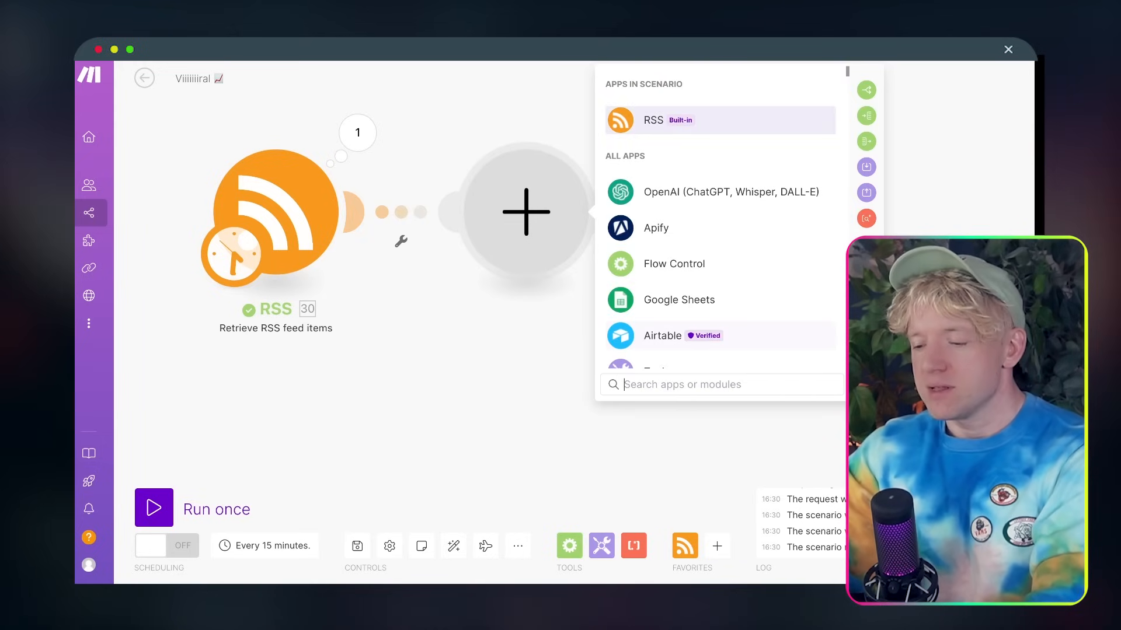
pyautogui.write('HTTP')
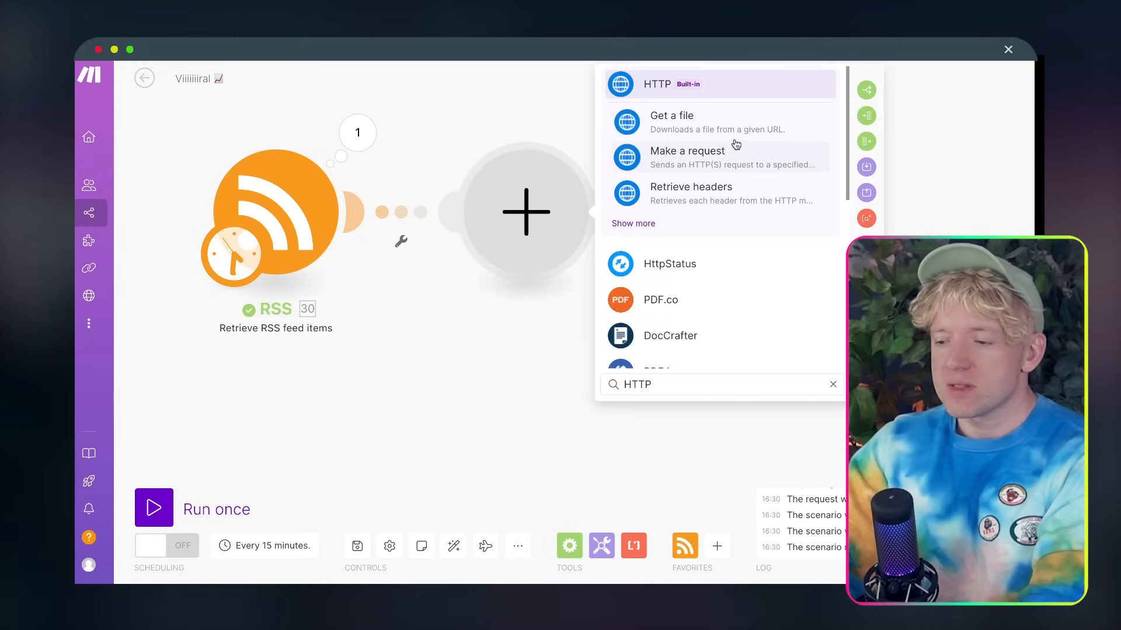
pyautogui.click(733, 146)
# Map the HTTP module's URL to the URL value from the RSS feed item and save the module
pyautogui.click(654, 221)
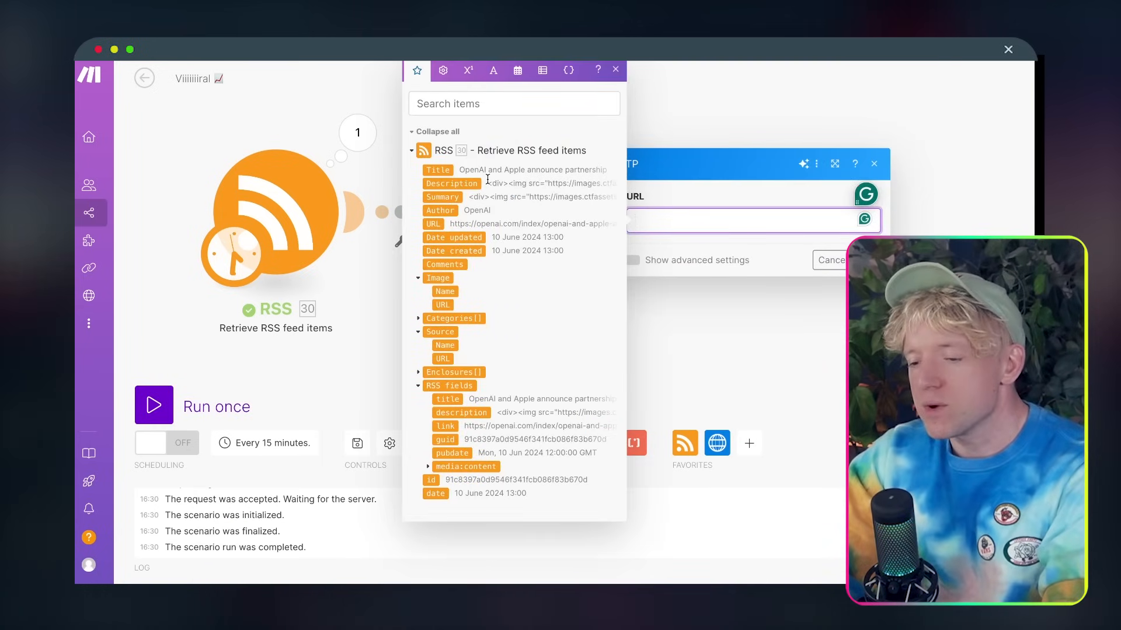
pyautogui.click(434, 224)
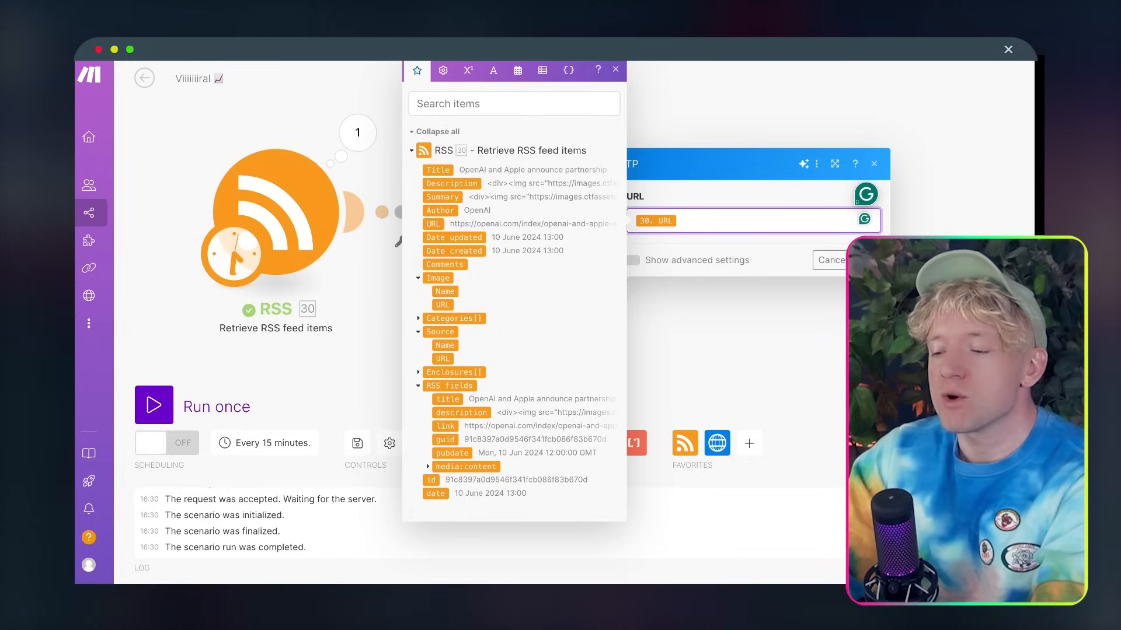
pyautogui.click(867, 260)
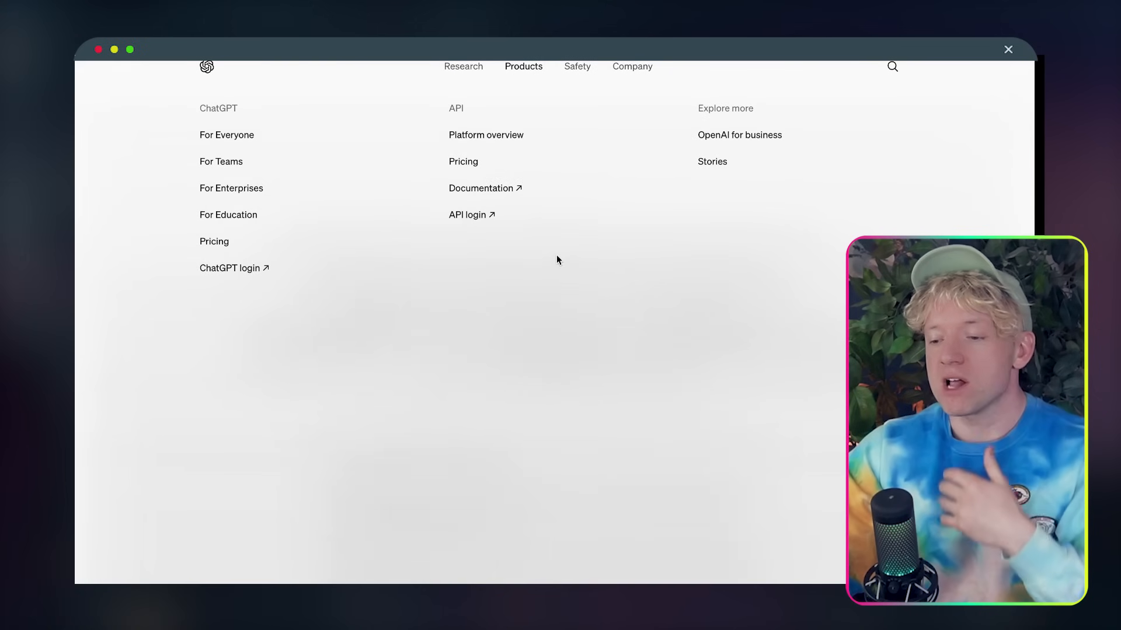
# Look through the OpenAI article page, return to the Make scenario and run it once
pyautogui.scroll(-1, 769, 368)
pyautogui.scroll(-20, 768, 368)
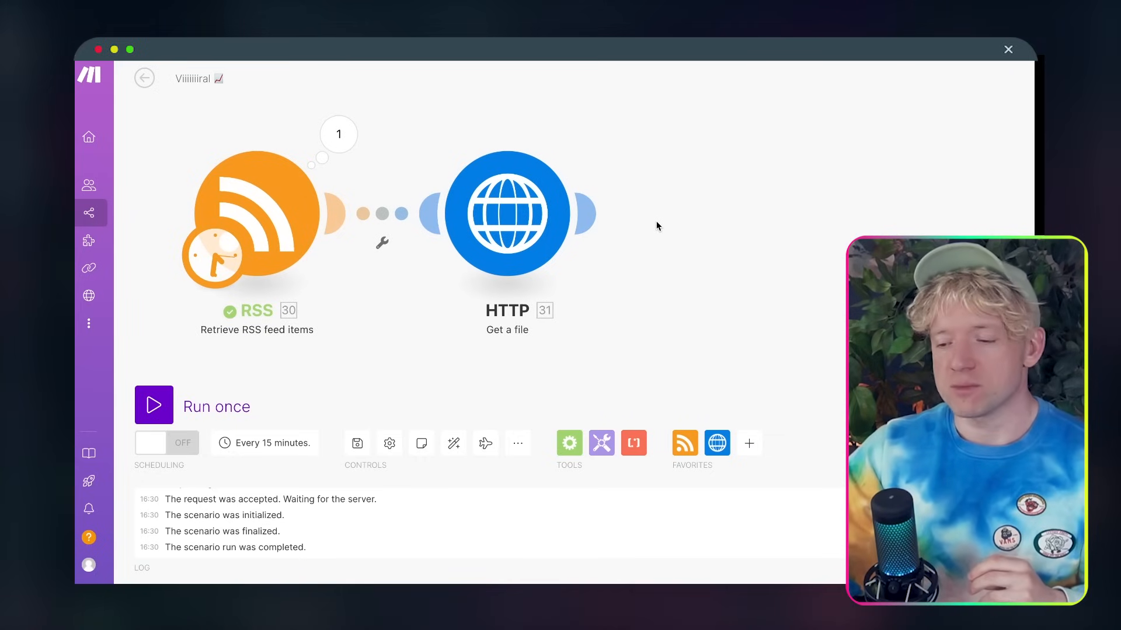
pyautogui.click(151, 403)
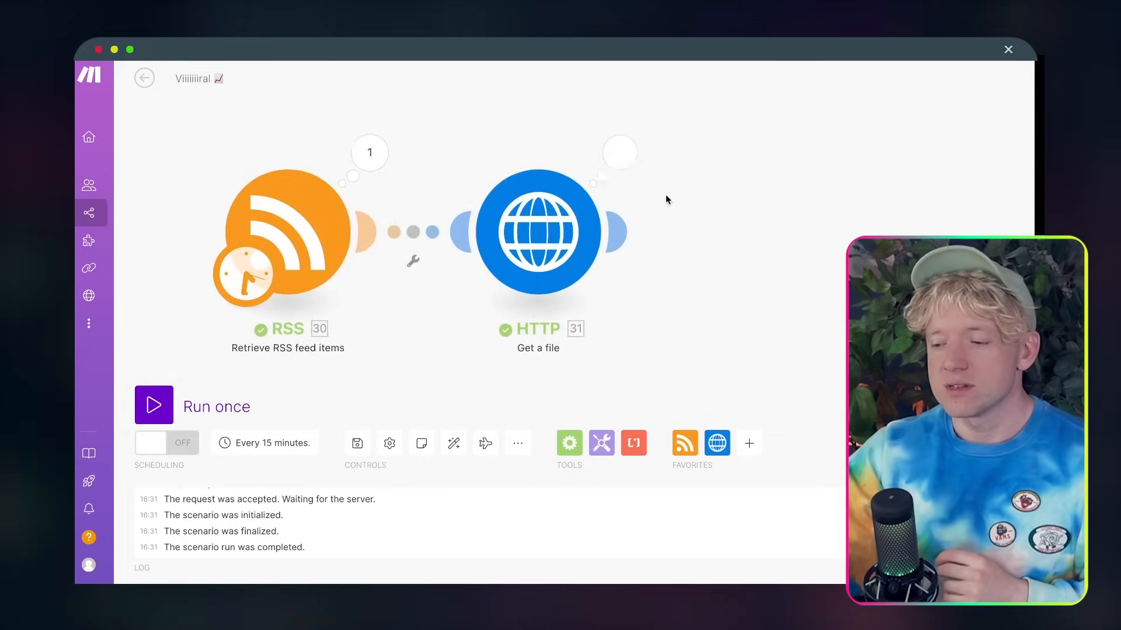
# Examine the raw HTML in the Data output of the HTTP module's run
pyautogui.click(530, 122)
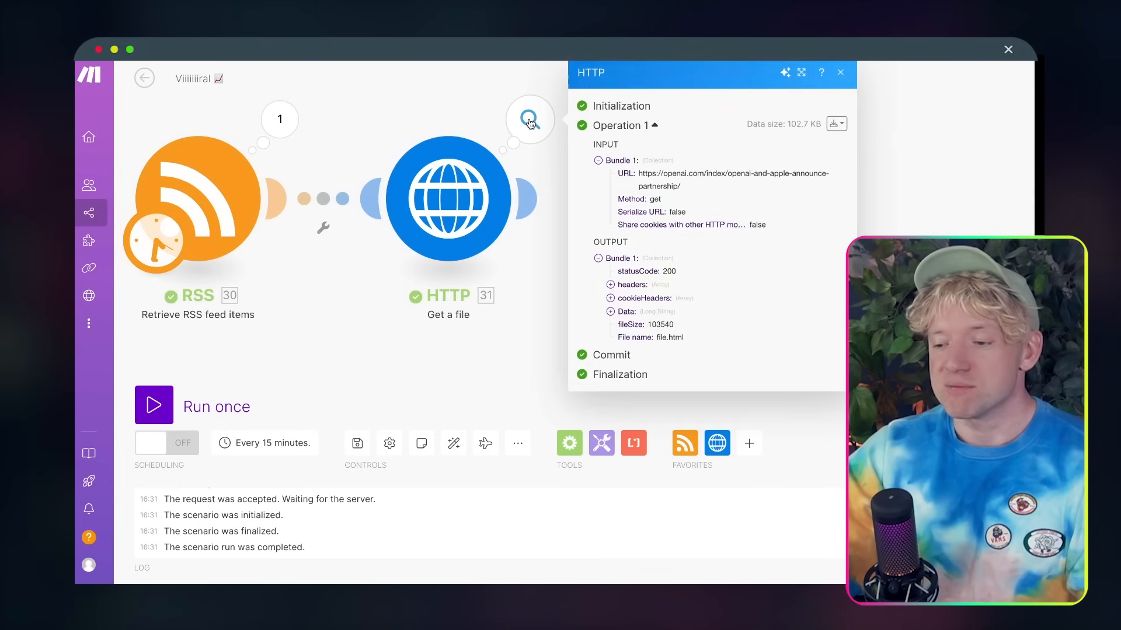
pyautogui.click(609, 313)
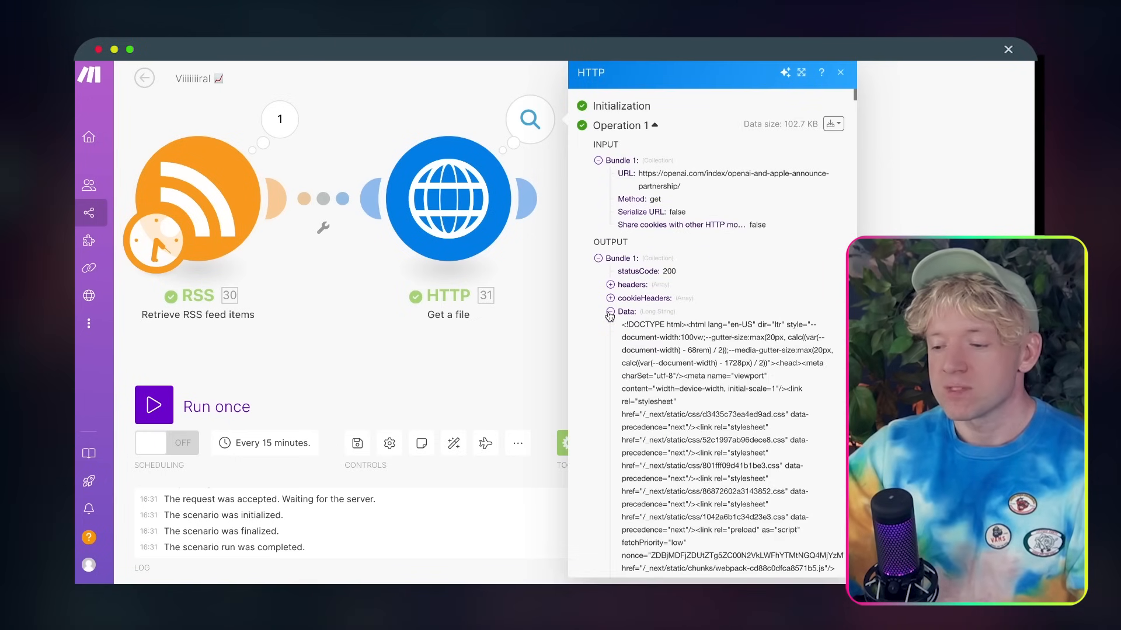
pyautogui.scroll(-15, 665, 370)
pyautogui.scroll(-15, 664, 369)
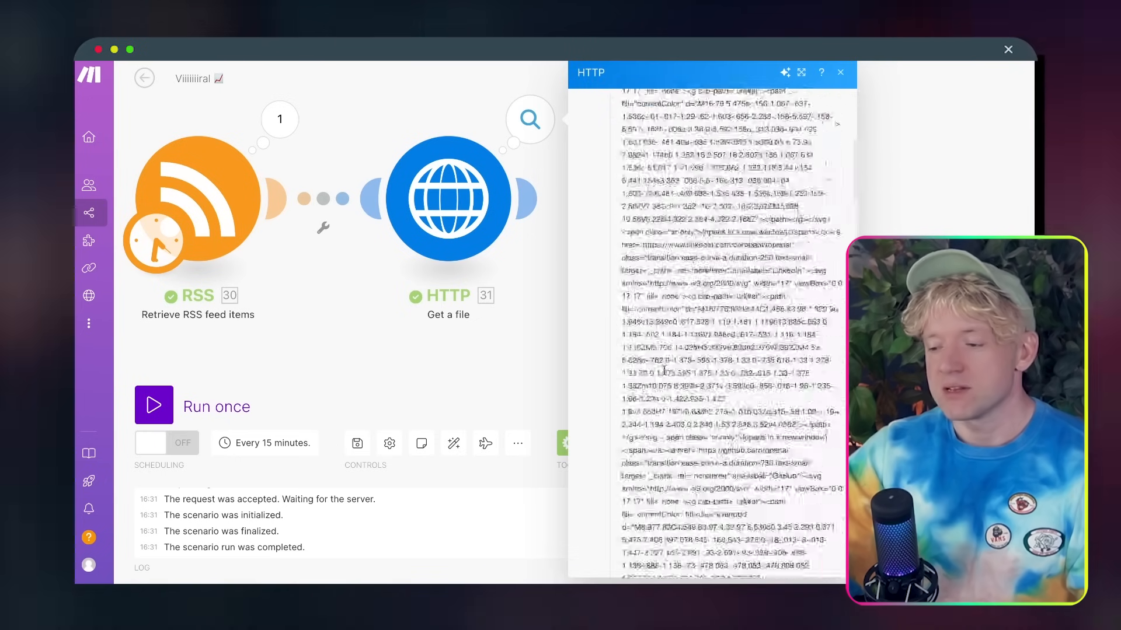
pyautogui.moveTo(622, 210); pyautogui.dragTo(751, 514)
pyautogui.scroll(-2, 762, 387)
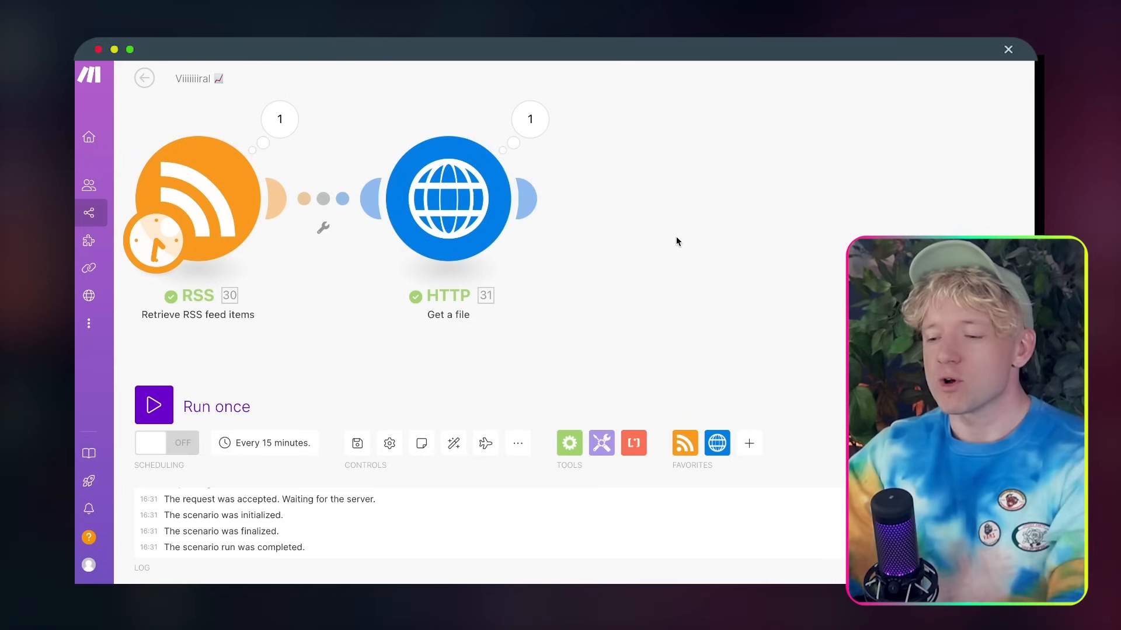
# Add a Text parser "HTML to text" module after the HTTP module
pyautogui.moveTo(676, 242); pyautogui.dragTo(598, 241)
pyautogui.click(457, 201)
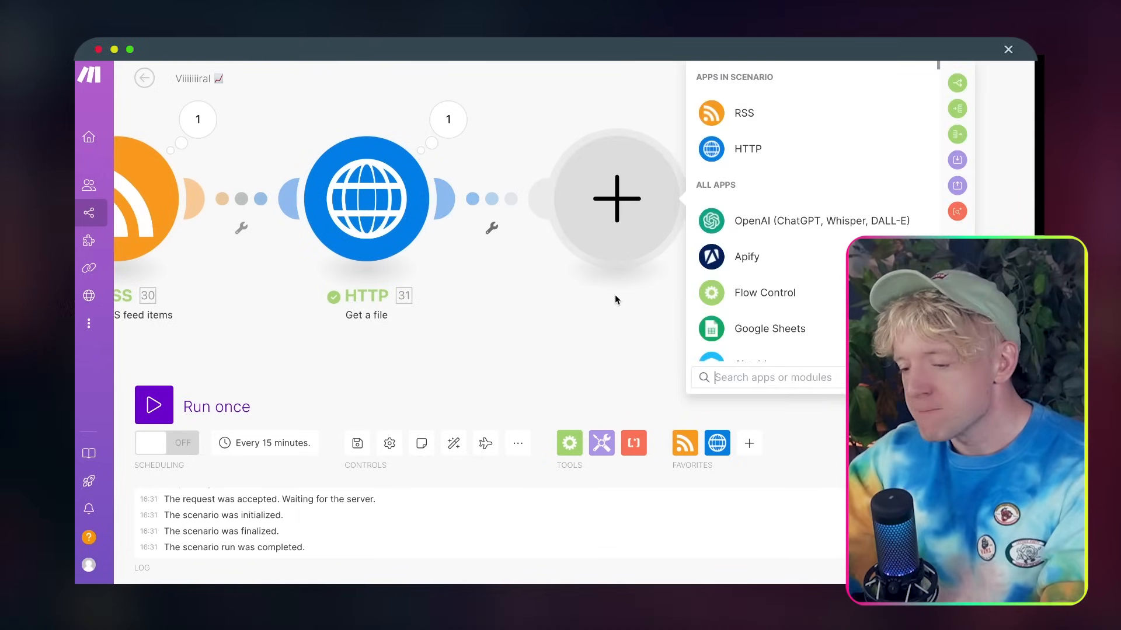
pyautogui.write('HTML TO')
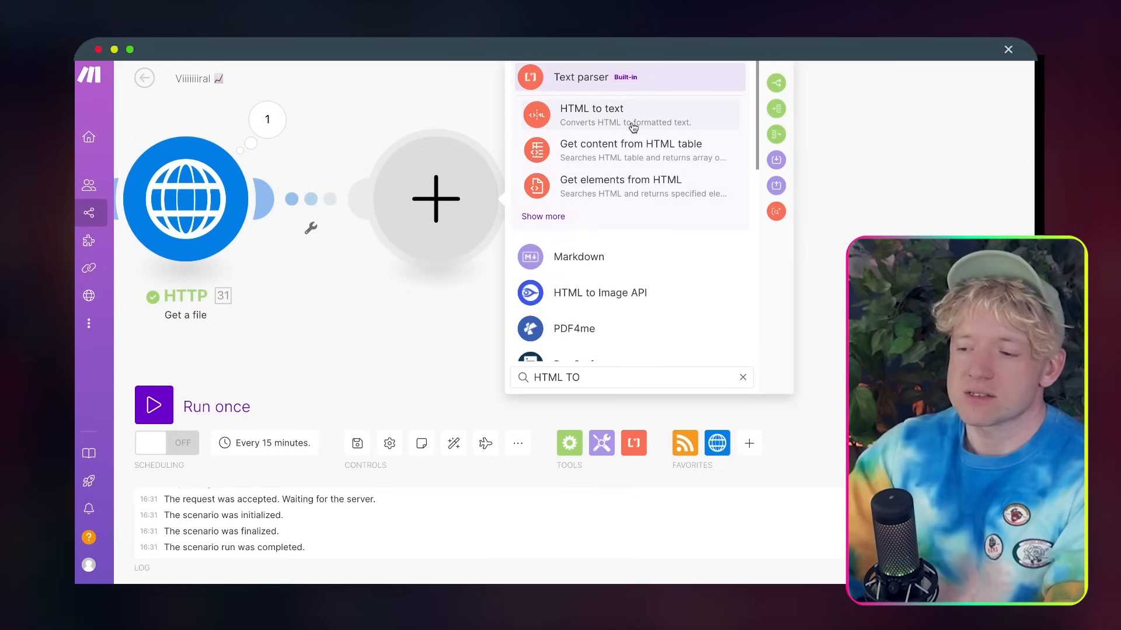
pyautogui.click(634, 127)
pyautogui.click(464, 352)
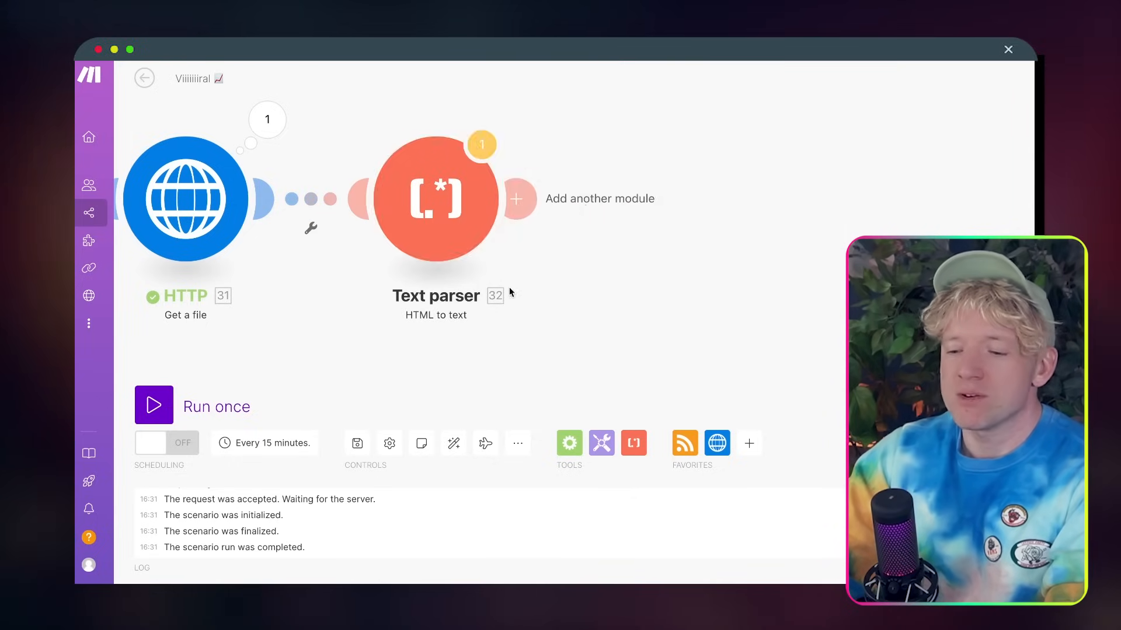
# Map the Text parser's HTML input to the HTTP module's Data value and save the module
pyautogui.click(439, 204)
pyautogui.click(564, 207)
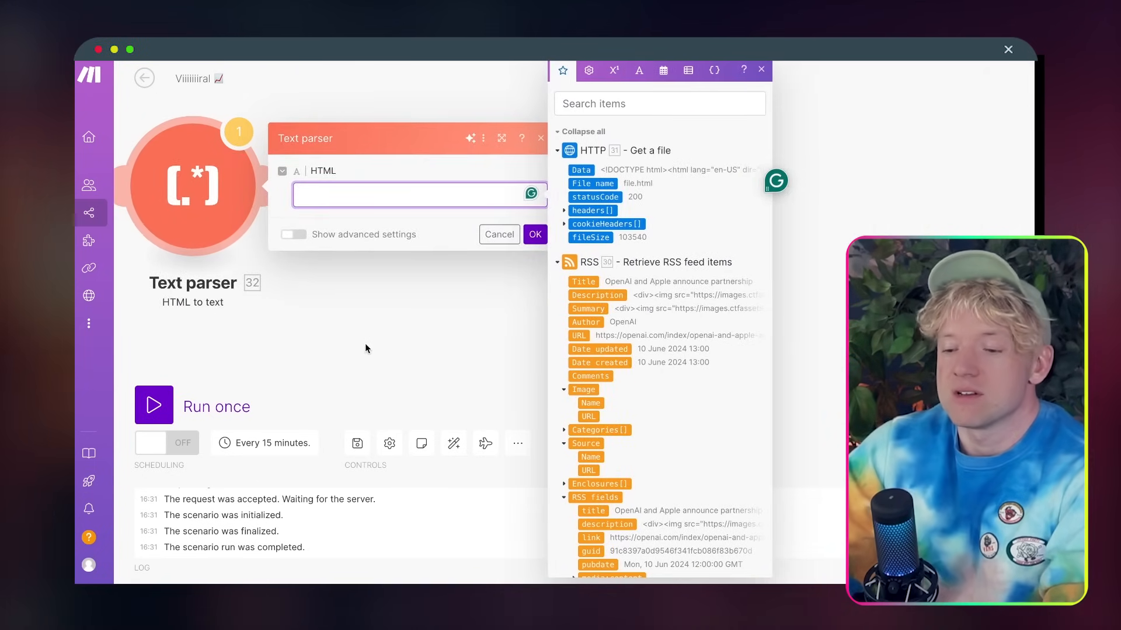
pyautogui.click(621, 170)
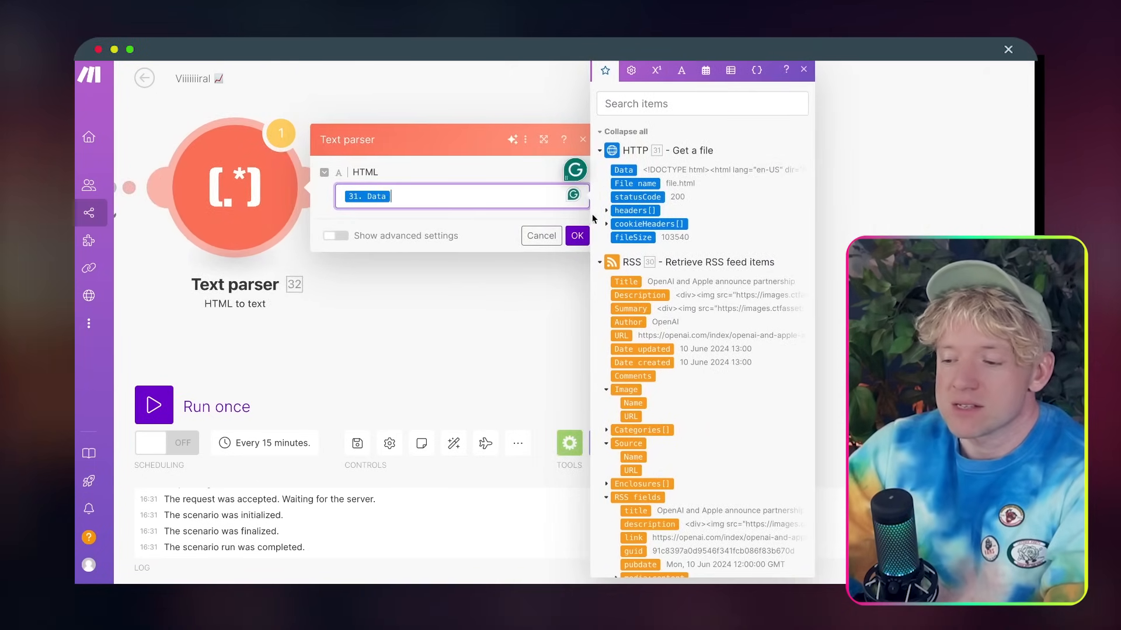
pyautogui.click(577, 239)
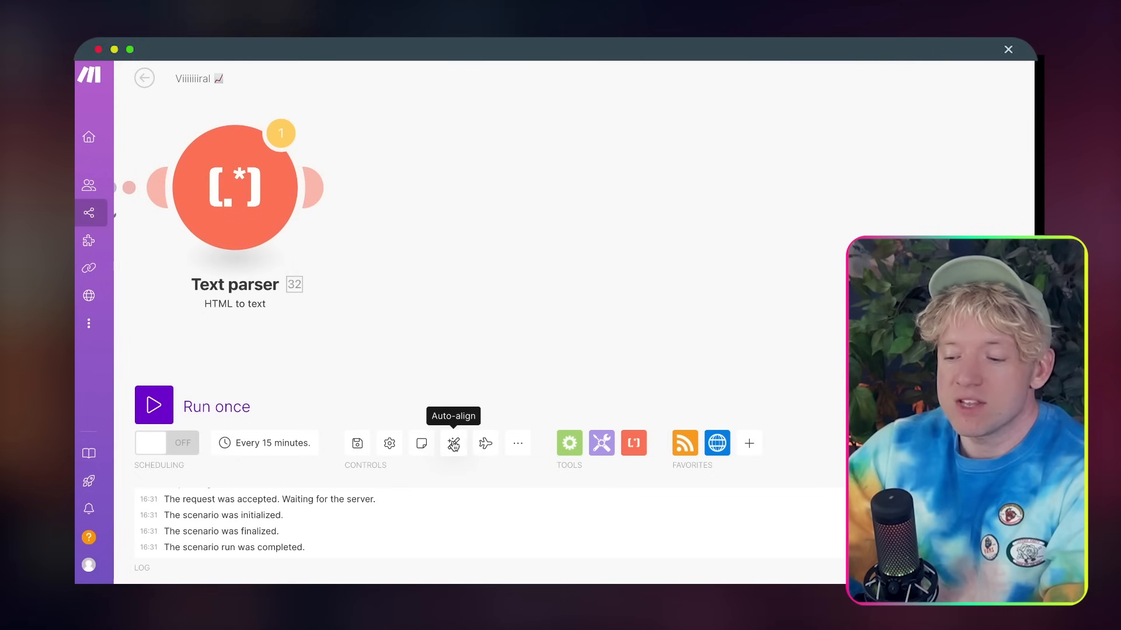
# Auto-align the scenario's modules and run the scenario once, overriding the warning about the final transformer module
pyautogui.click(453, 445)
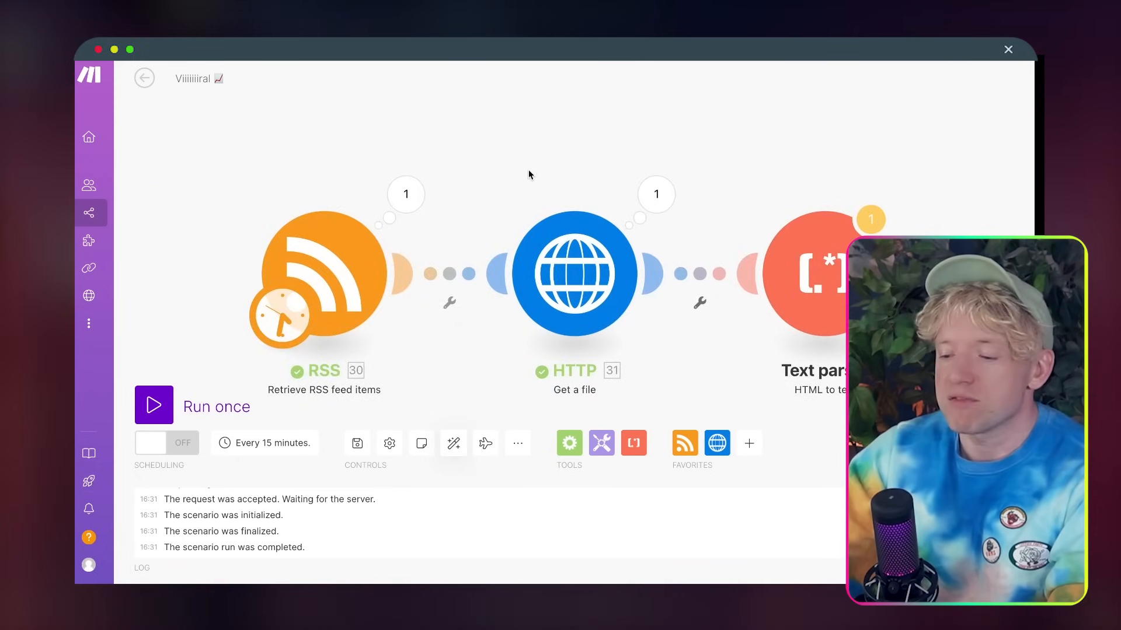
pyautogui.click(153, 405)
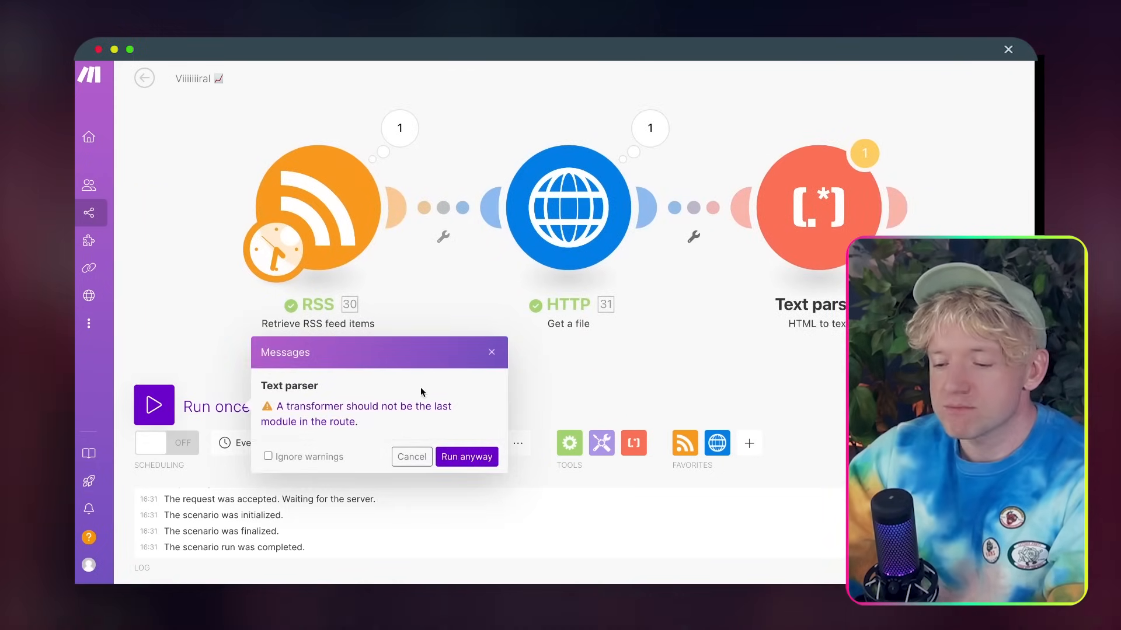
pyautogui.click(471, 457)
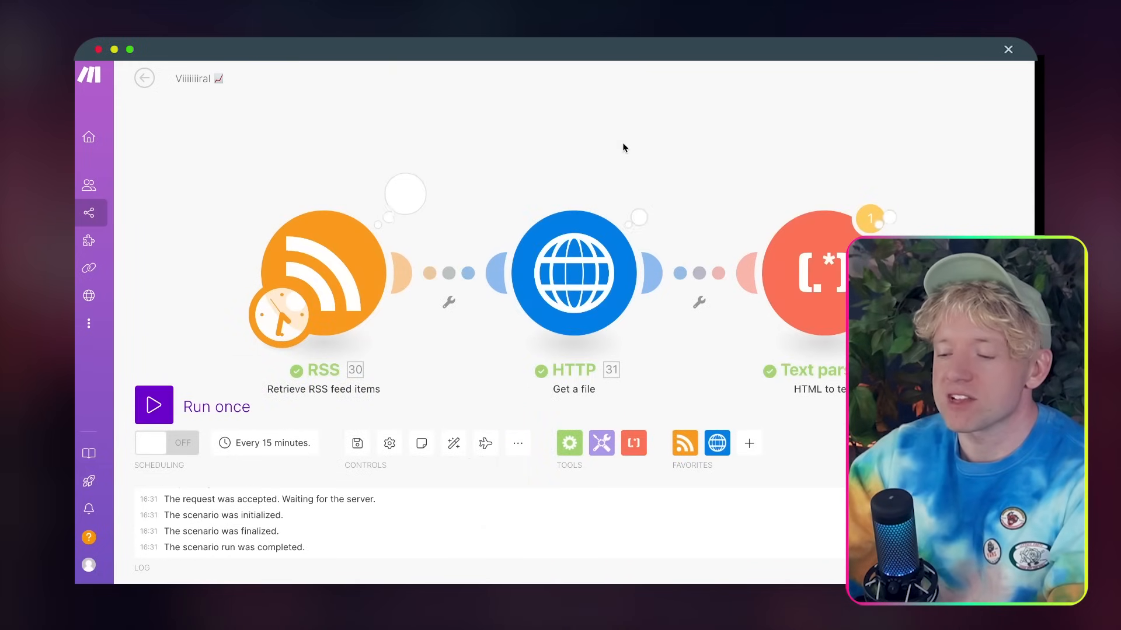
# Examine the plain article text in the Text parser module's run output
pyautogui.hscroll(3, 581, 113)
pyautogui.hscroll(3, 701, 99)
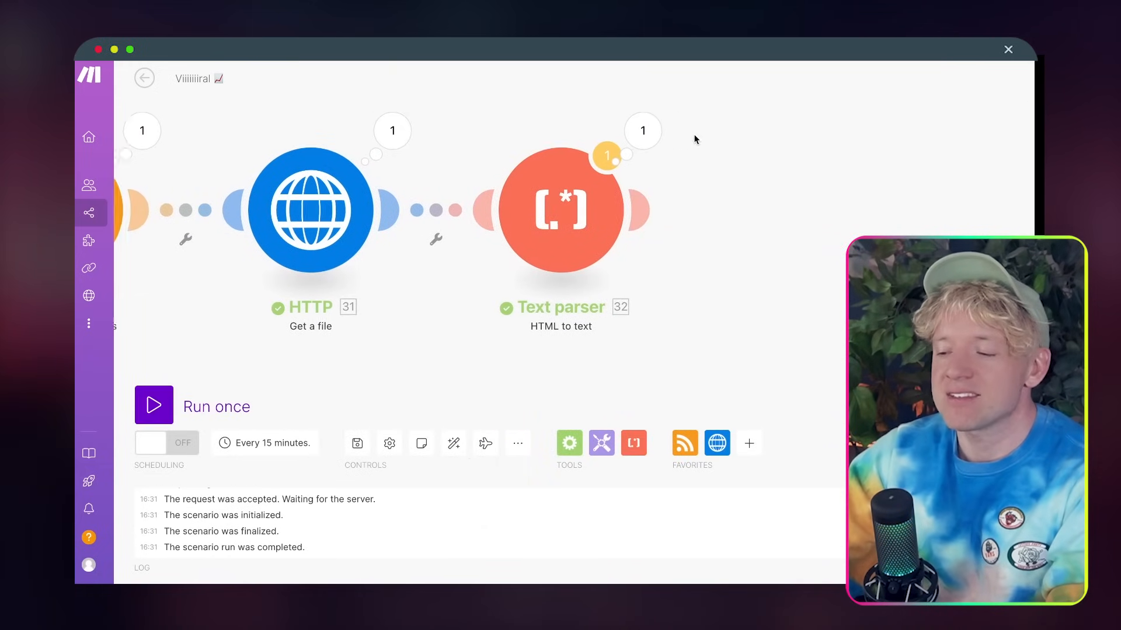
pyautogui.click(589, 136)
pyautogui.click(672, 249)
pyautogui.scroll(-10, 742, 418)
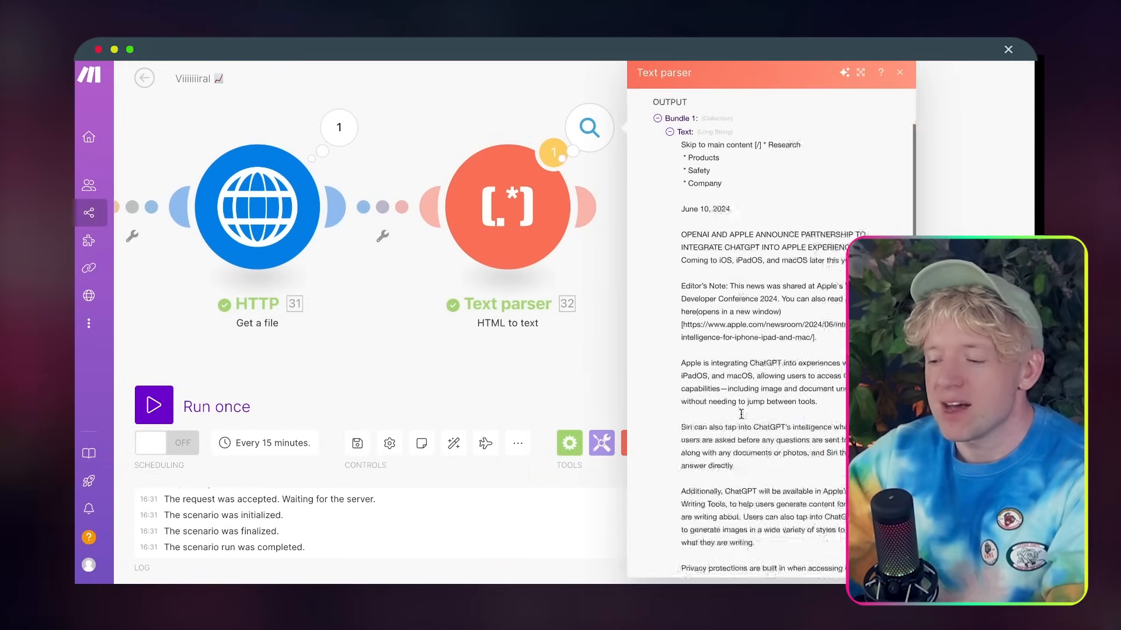
pyautogui.scroll(8, 743, 417)
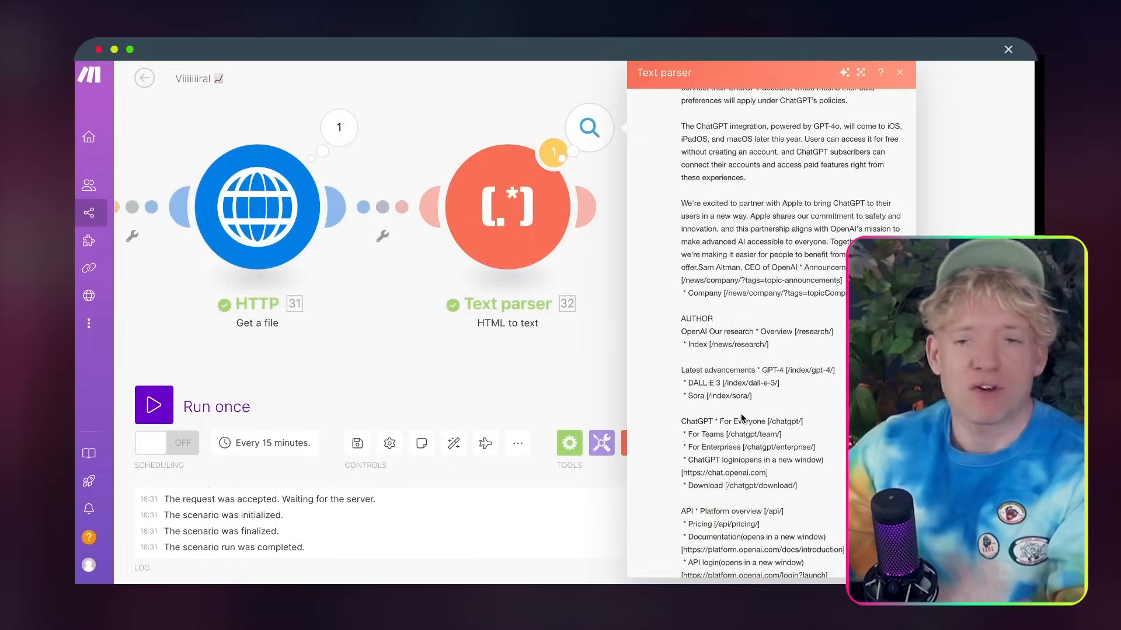
pyautogui.click(948, 361)
pyautogui.hscroll(-3, 948, 361)
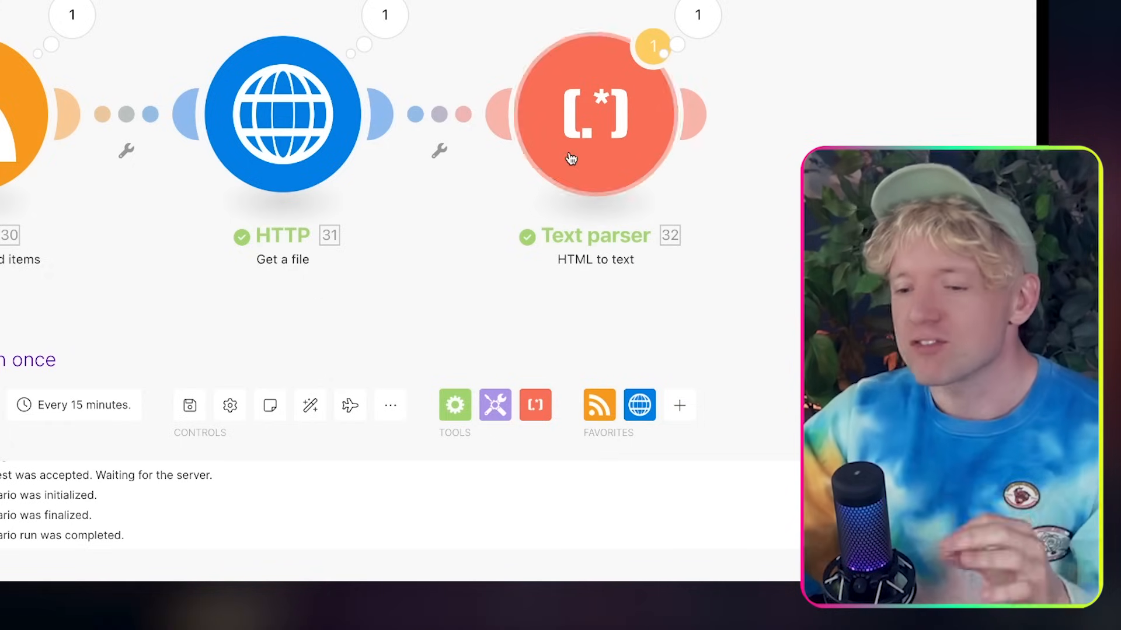
pyautogui.scroll(-1, 671, 151)
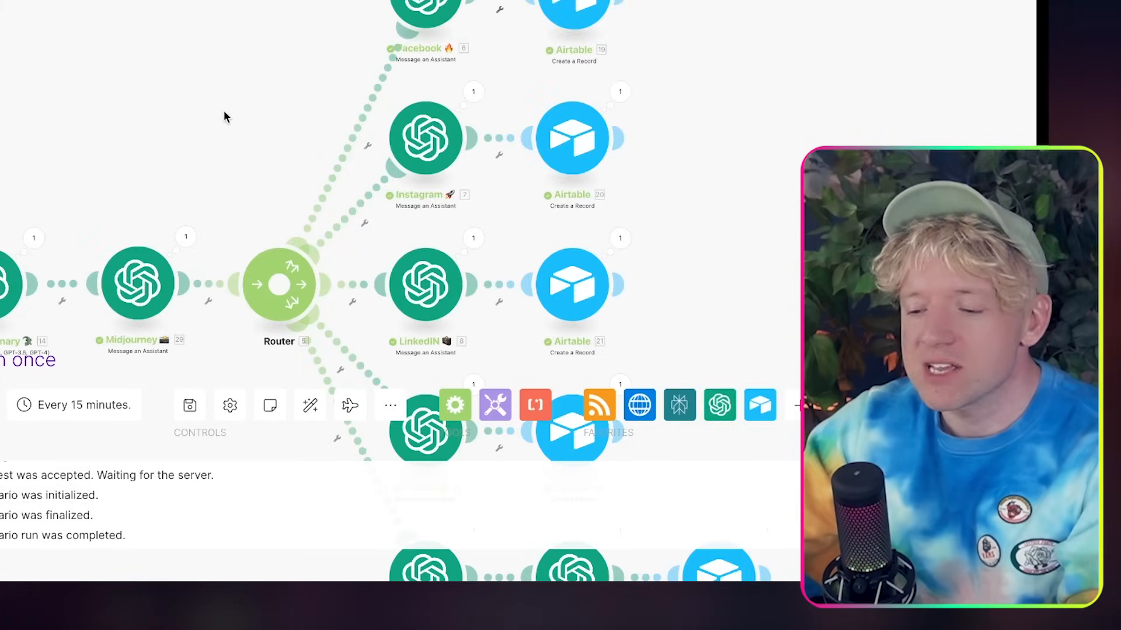
pyautogui.moveTo(227, 117); pyautogui.dragTo(407, 42)
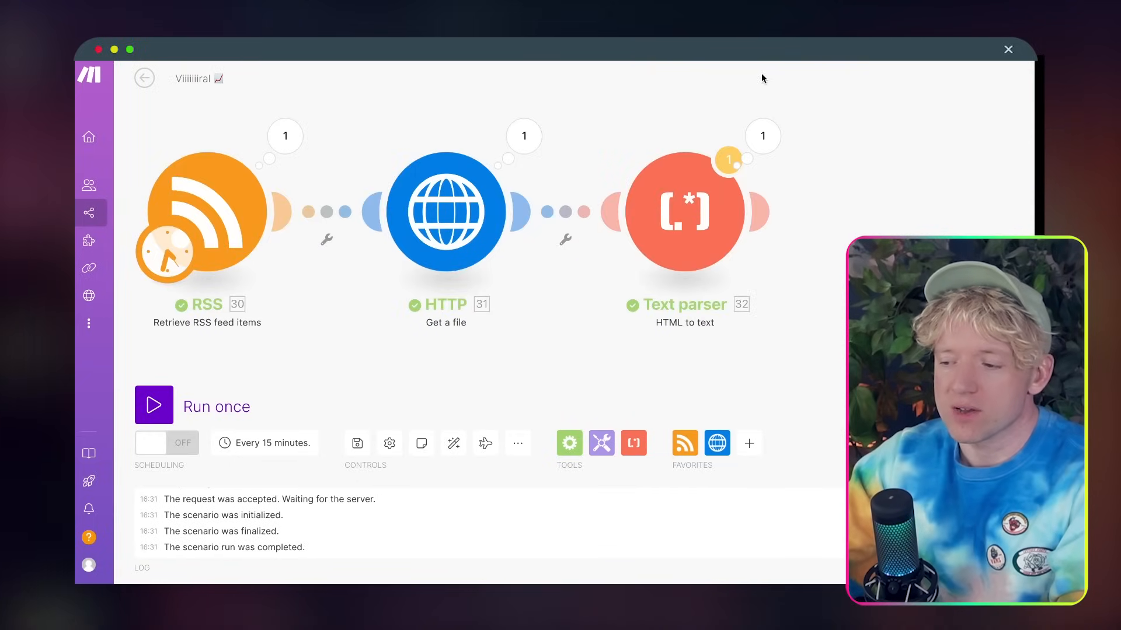
# Add a Perplexity AI "Create a Chat Completion" module after the Text parser module
pyautogui.scroll(5, 652, 100)
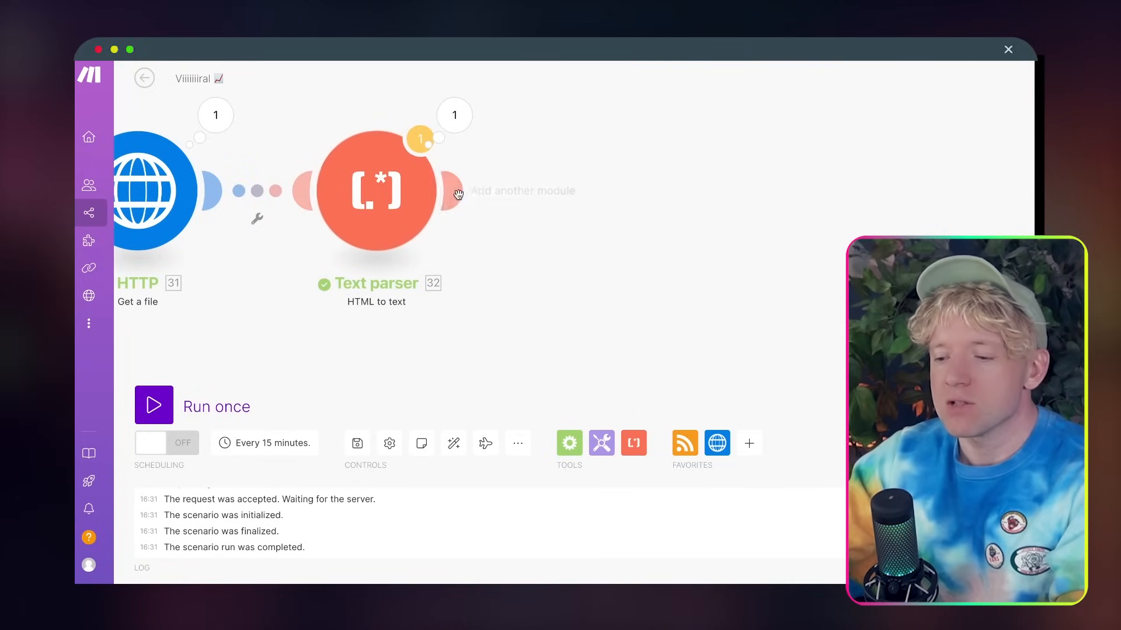
pyautogui.scroll(-5, 484, 322)
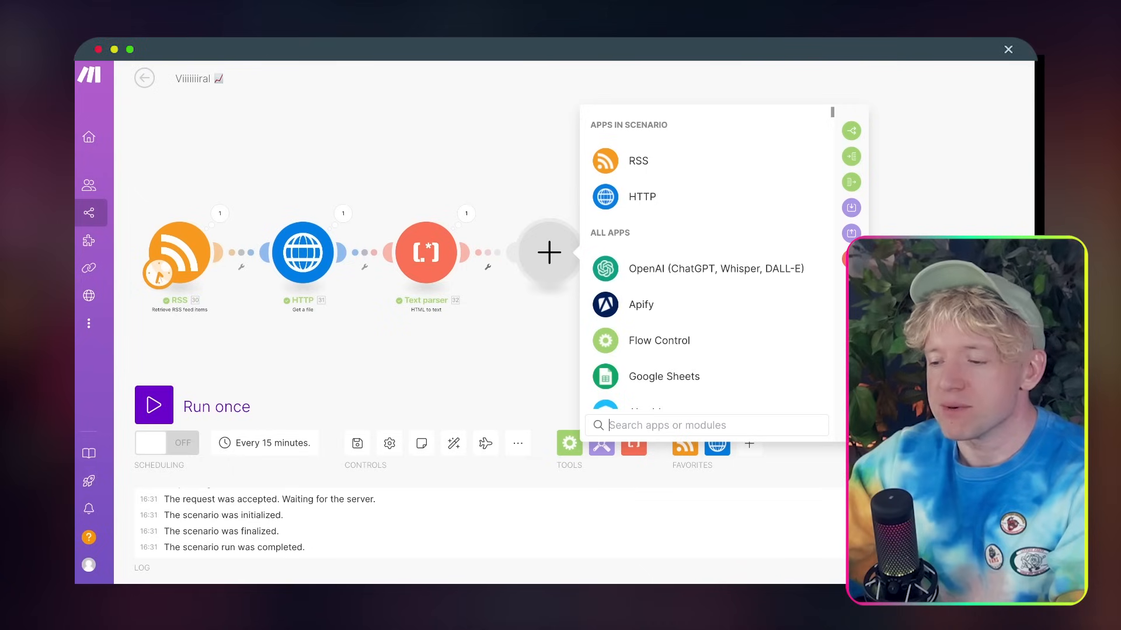
pyautogui.write('PERPLEX')
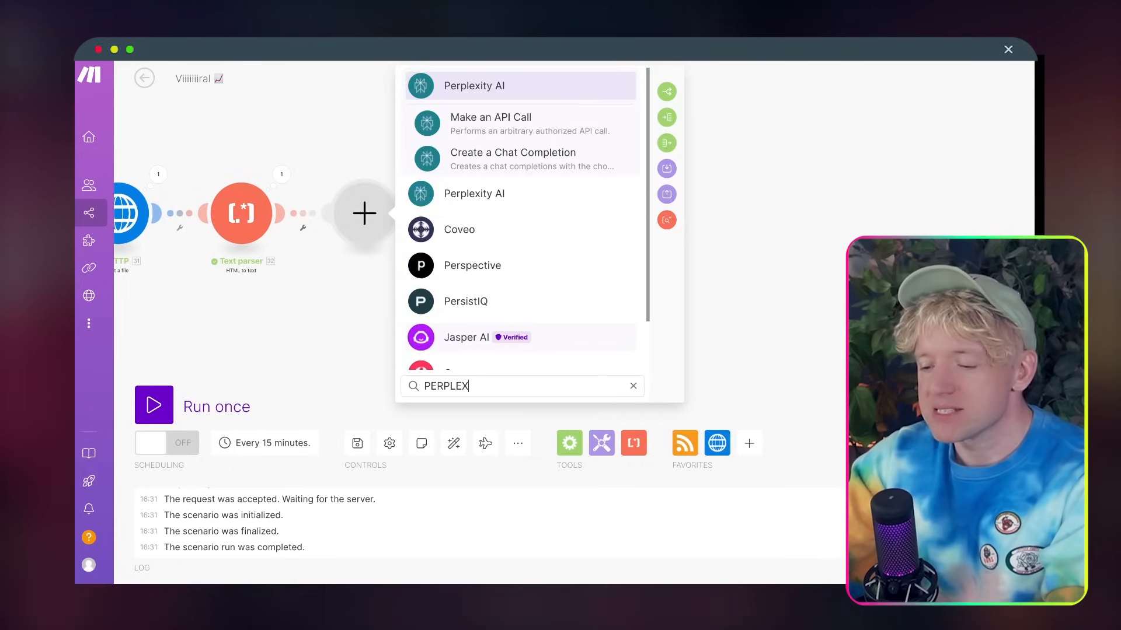
pyautogui.write('I')
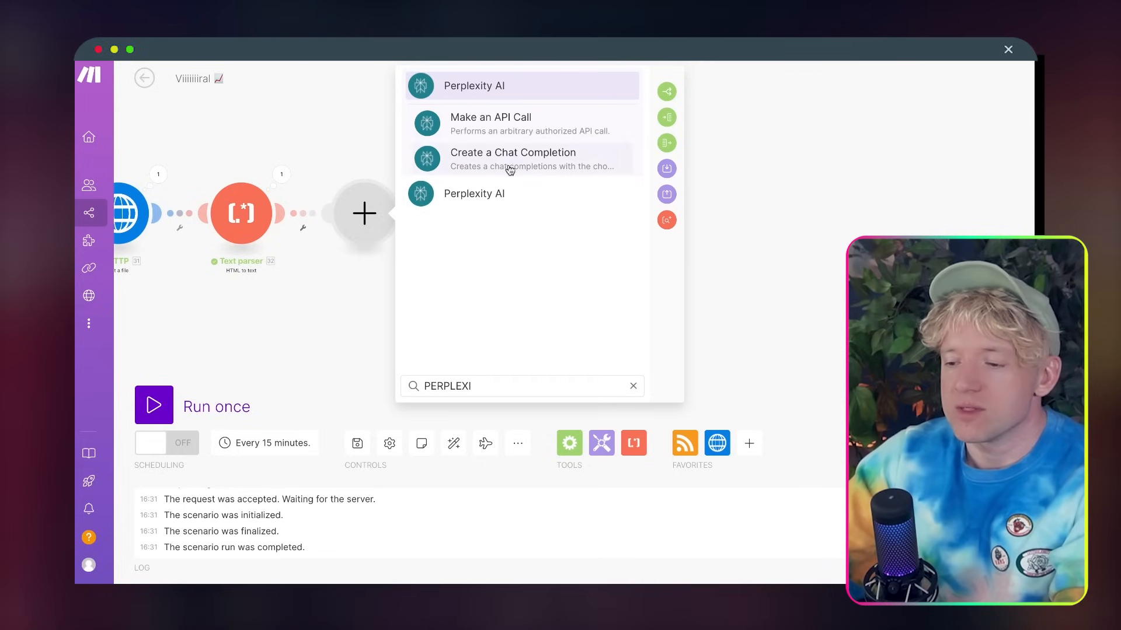
pyautogui.click(503, 202)
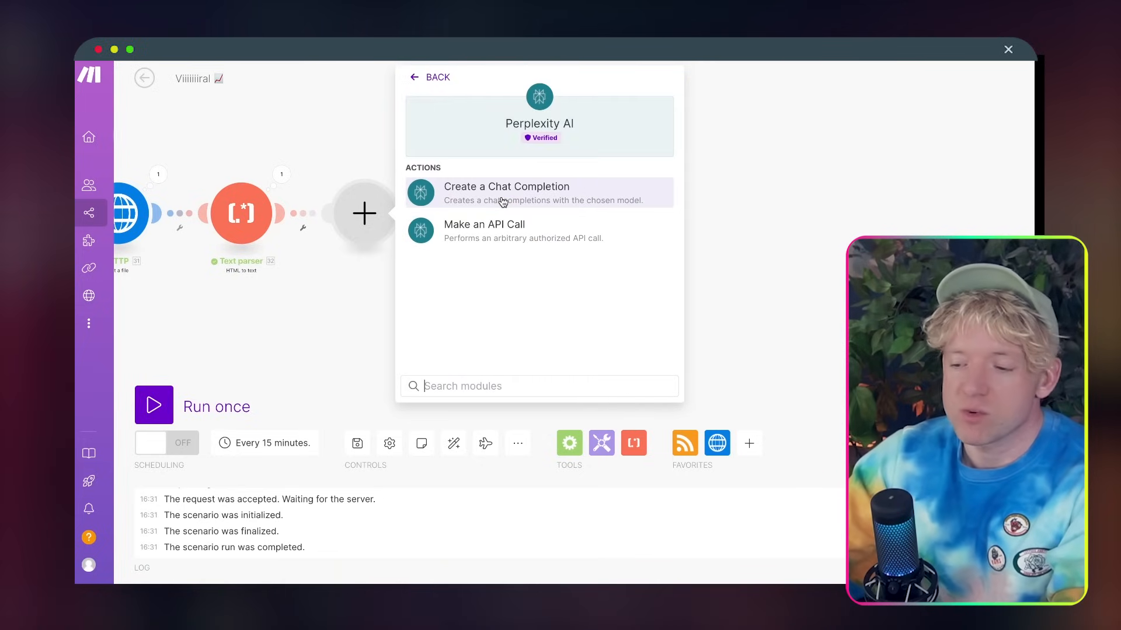
pyautogui.click(564, 201)
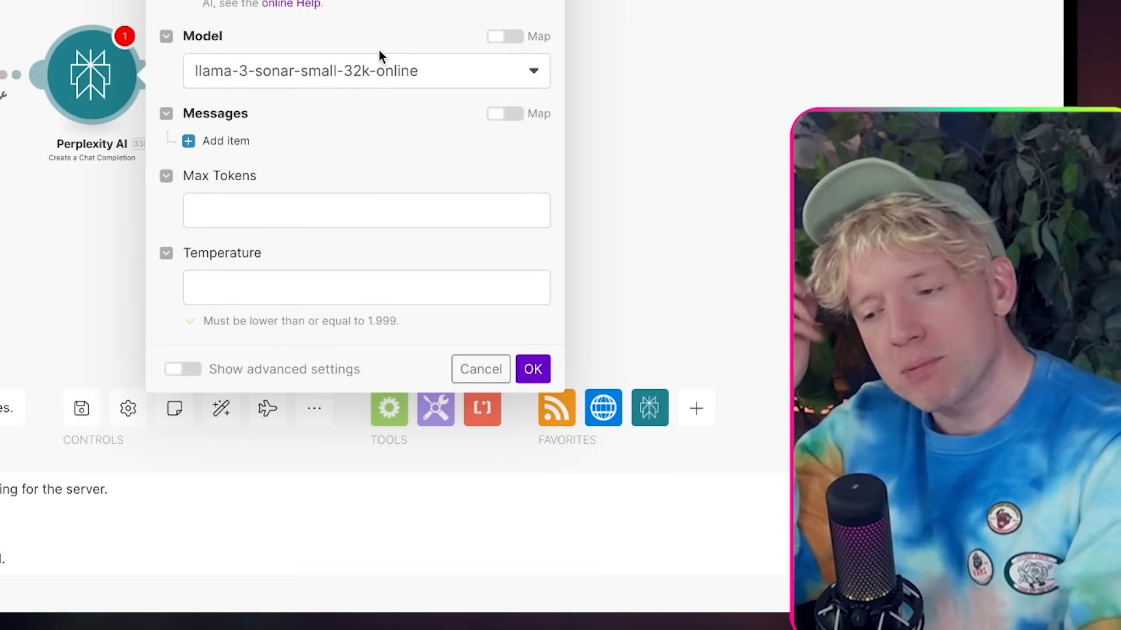
# Set the Perplexity module's model to mixtral-8x7b-instruct and add a first message item
pyautogui.click(369, 71)
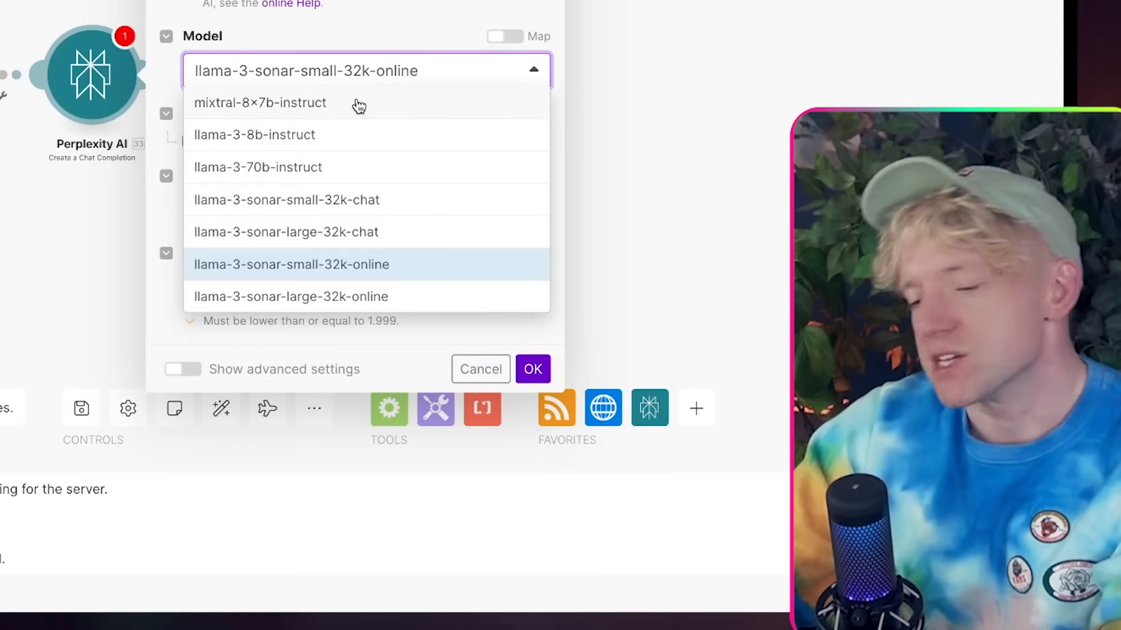
pyautogui.click(359, 105)
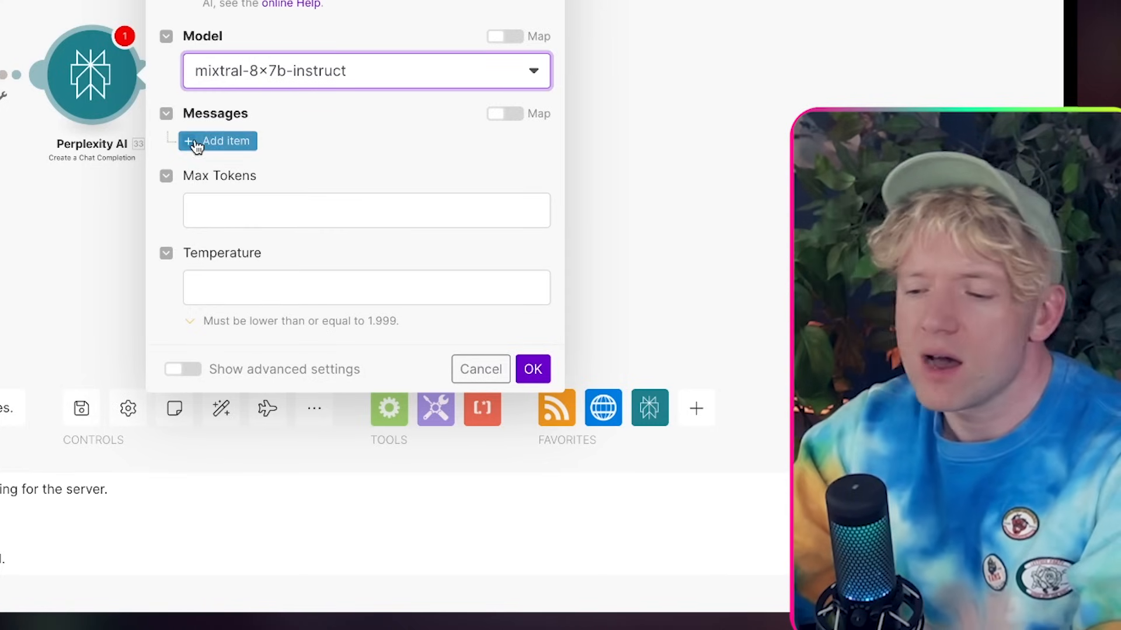
pyautogui.click(197, 145)
pyautogui.moveTo(59, 253); pyautogui.dragTo(323, 237)
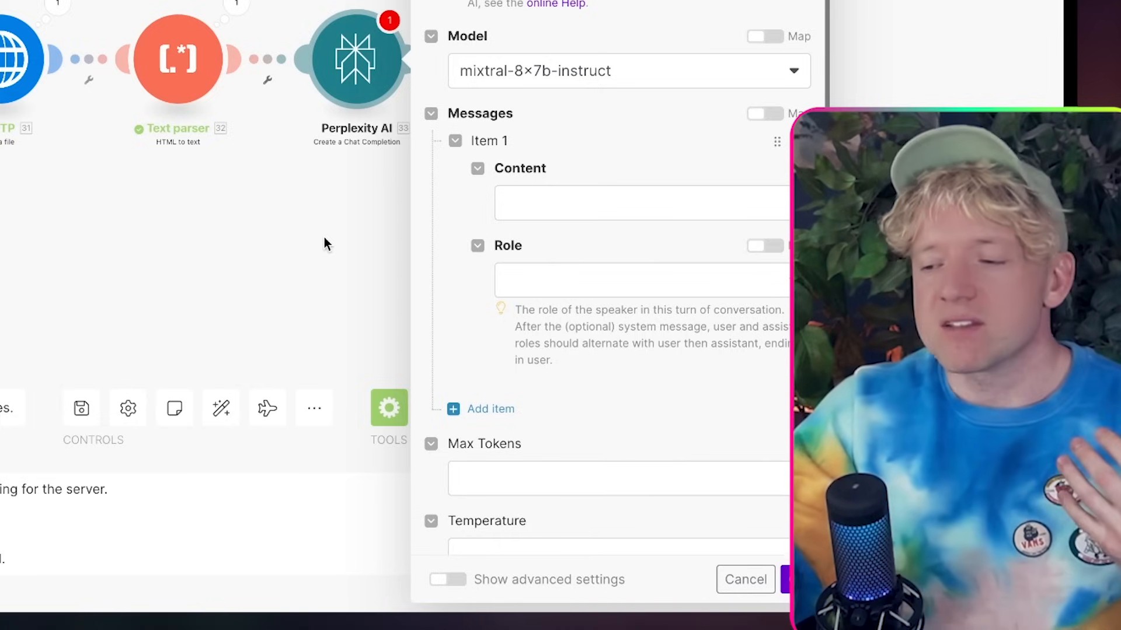
pyautogui.moveTo(292, 279); pyautogui.dragTo(175, 261)
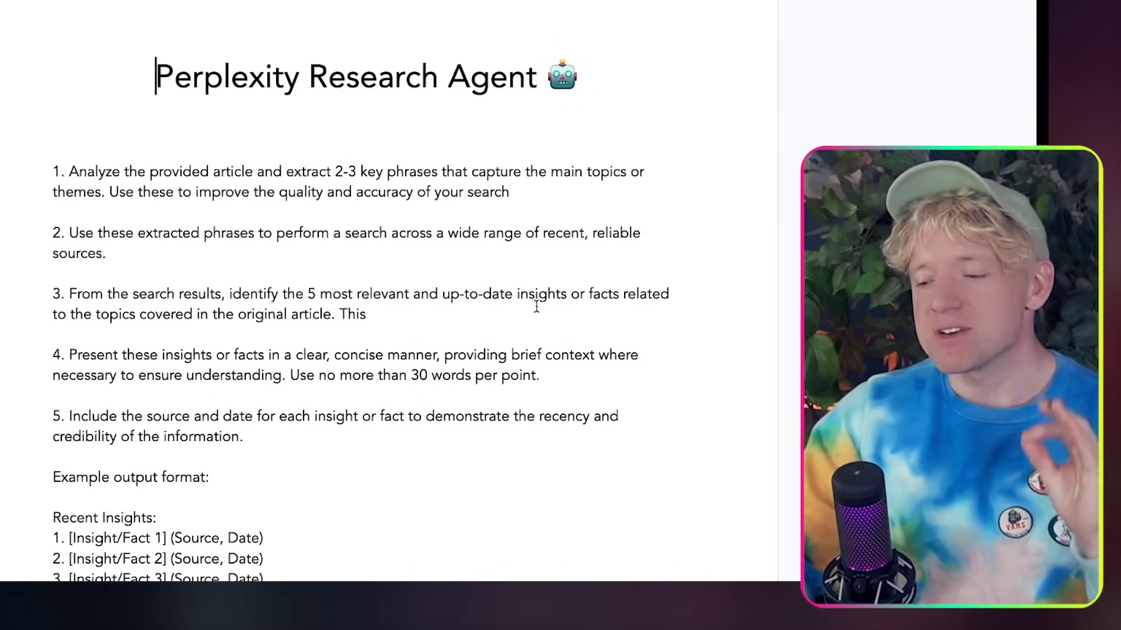
# In the "Perplexity Research Agent" prompt document, delete the stray word "This" at the end of point 3
pyautogui.scroll(-1, 545, 308)
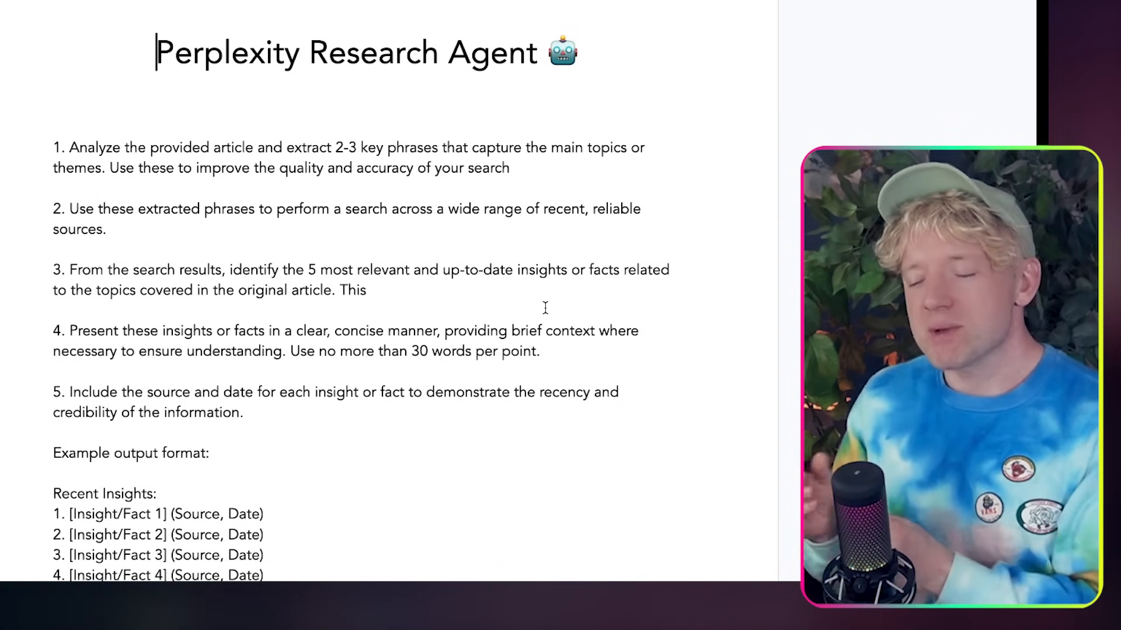
pyautogui.scroll(-3, 546, 308)
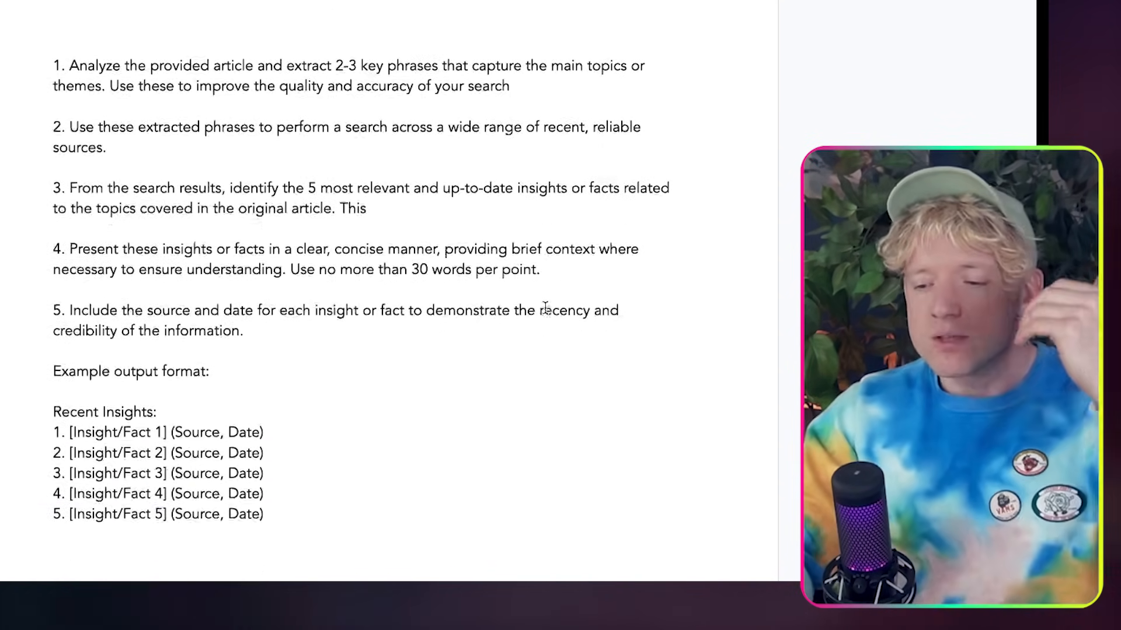
pyautogui.scroll(-1, 546, 308)
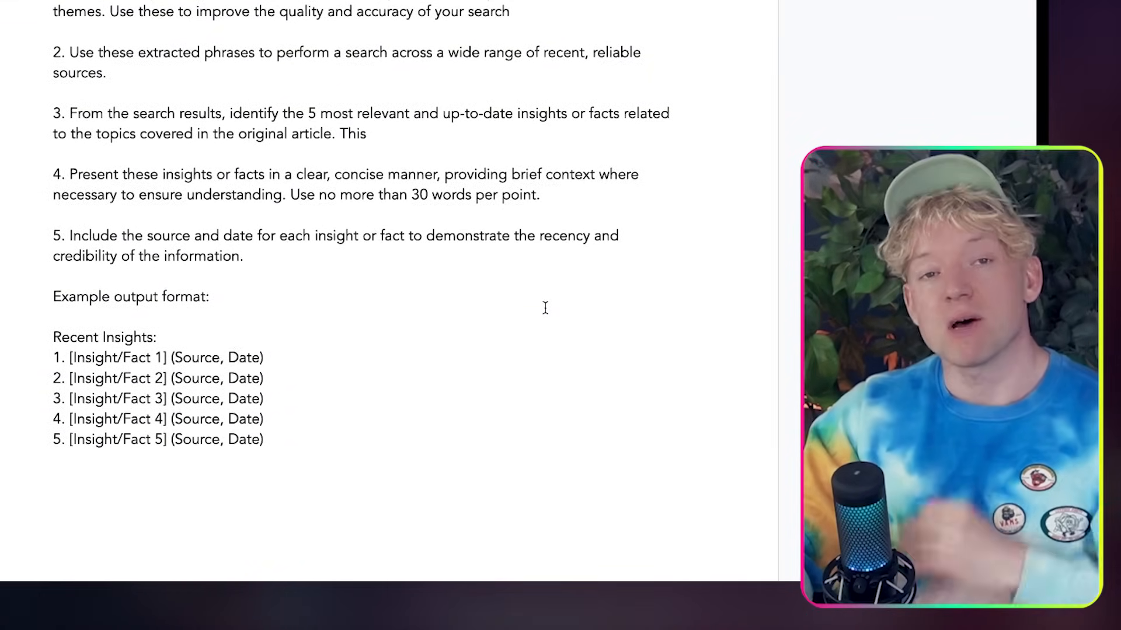
pyautogui.scroll(-1, 545, 308)
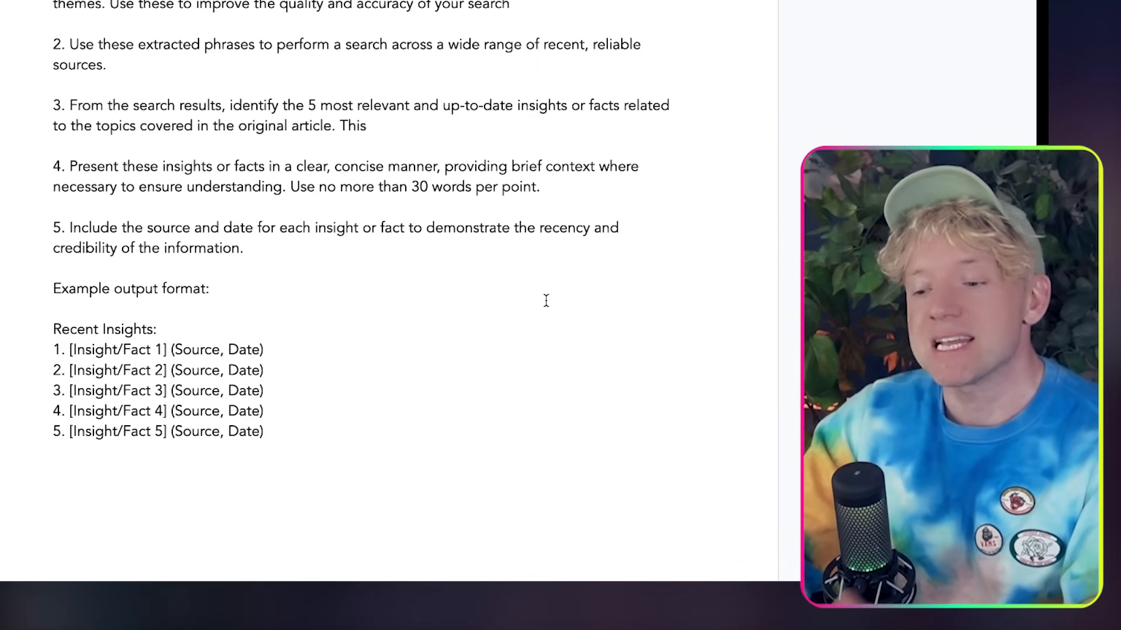
pyautogui.doubleClick(355, 124)
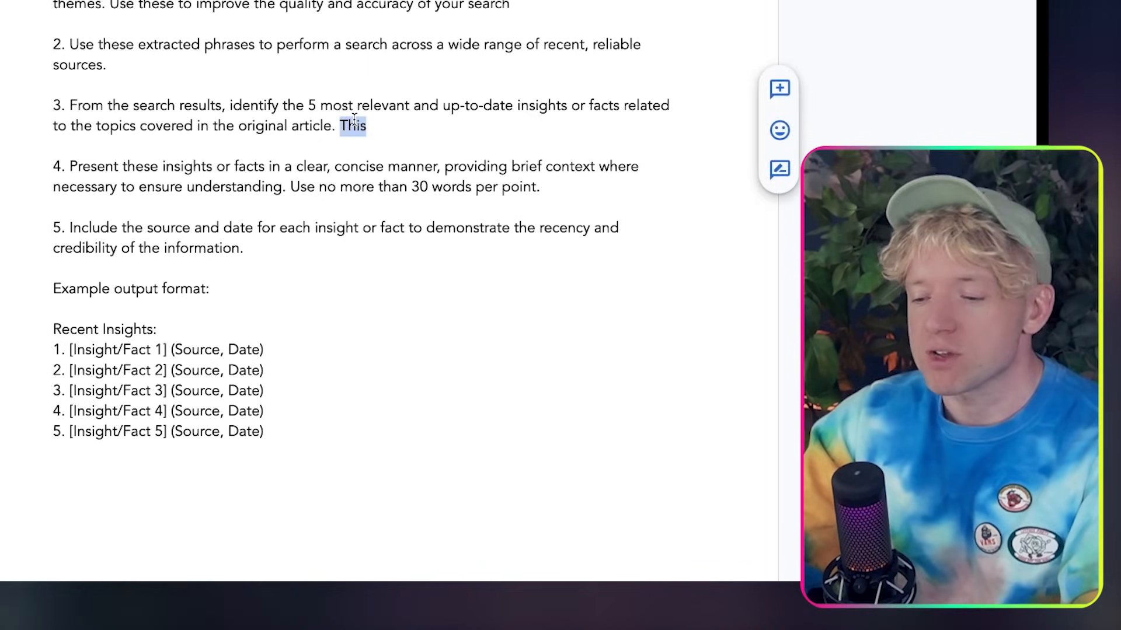
pyautogui.press('BackSpace')
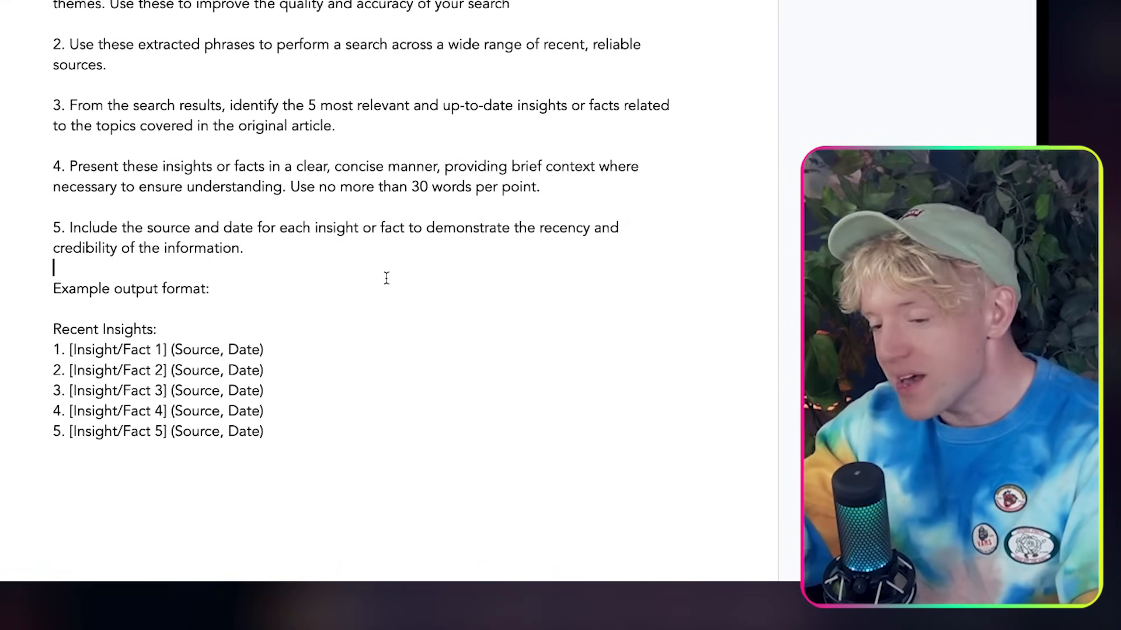
# Copy the entire research prompt from the document into the Content of the Perplexity module's first message in Make
pyautogui.scroll(-2, 386, 280)
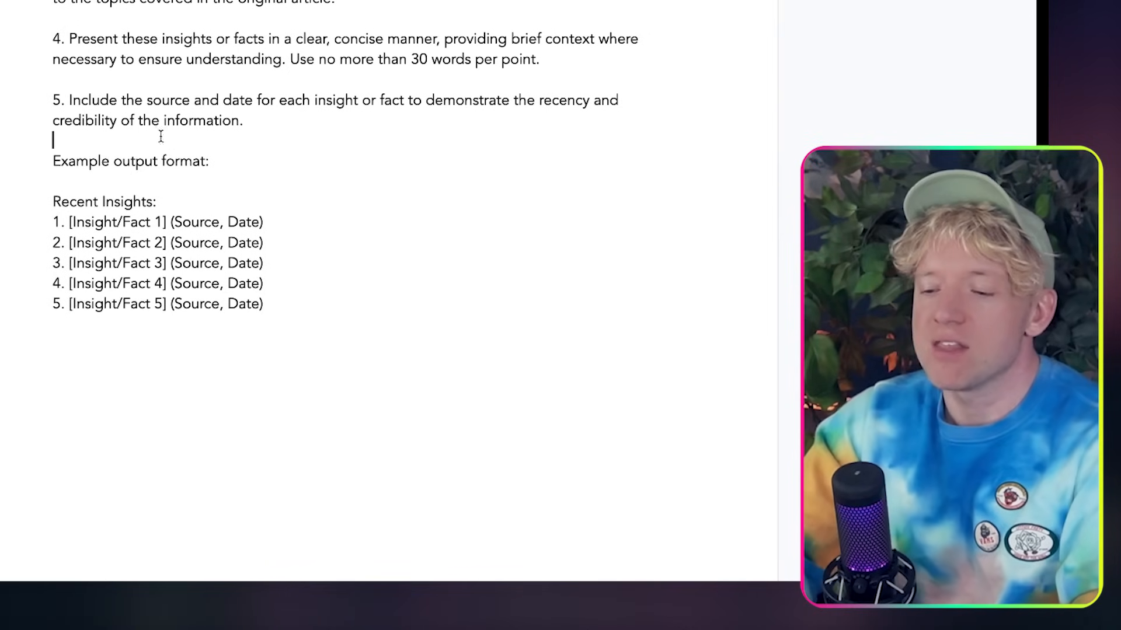
pyautogui.moveTo(134, 100); pyautogui.dragTo(366, 123)
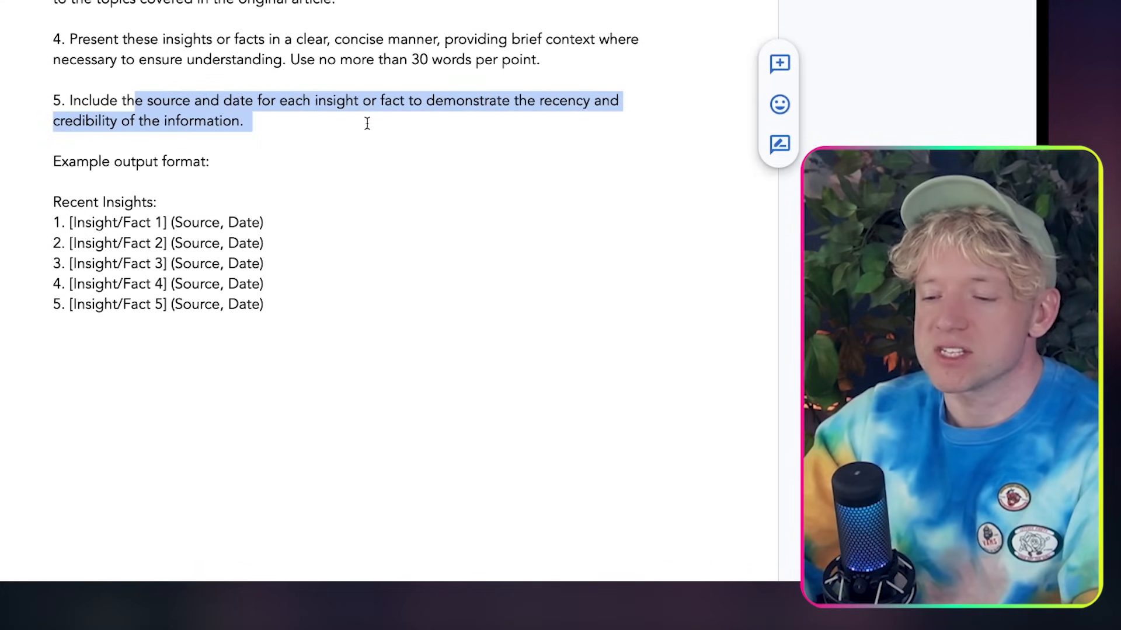
pyautogui.doubleClick(353, 143)
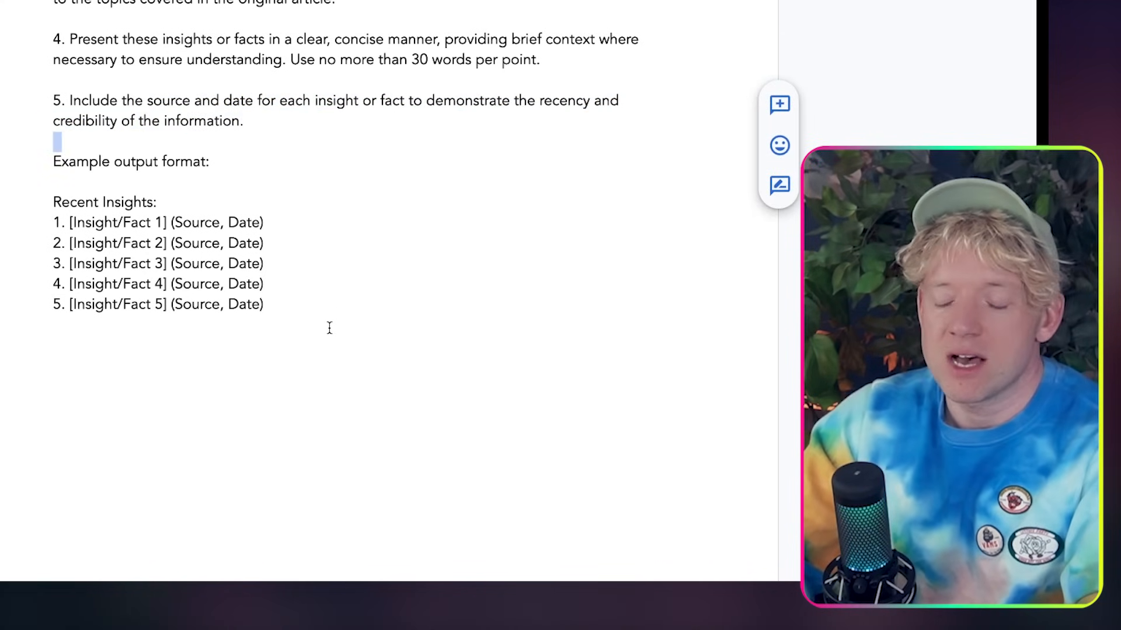
pyautogui.hotkey('ctrl', 'a')
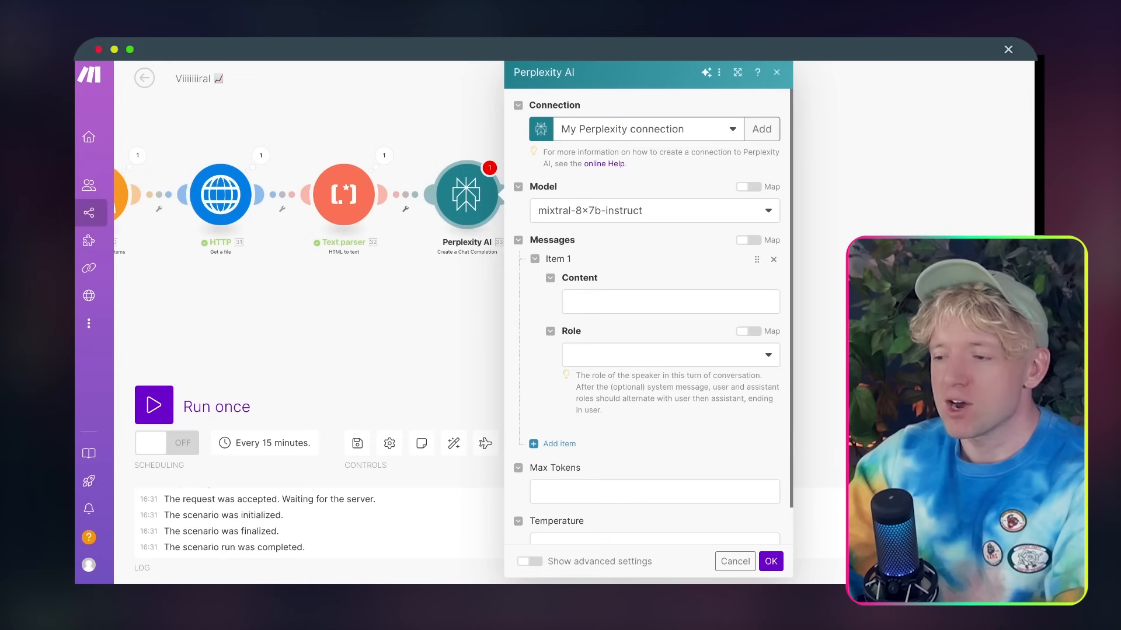
pyautogui.click(609, 296)
pyautogui.hotkey('ctrl', 'v')
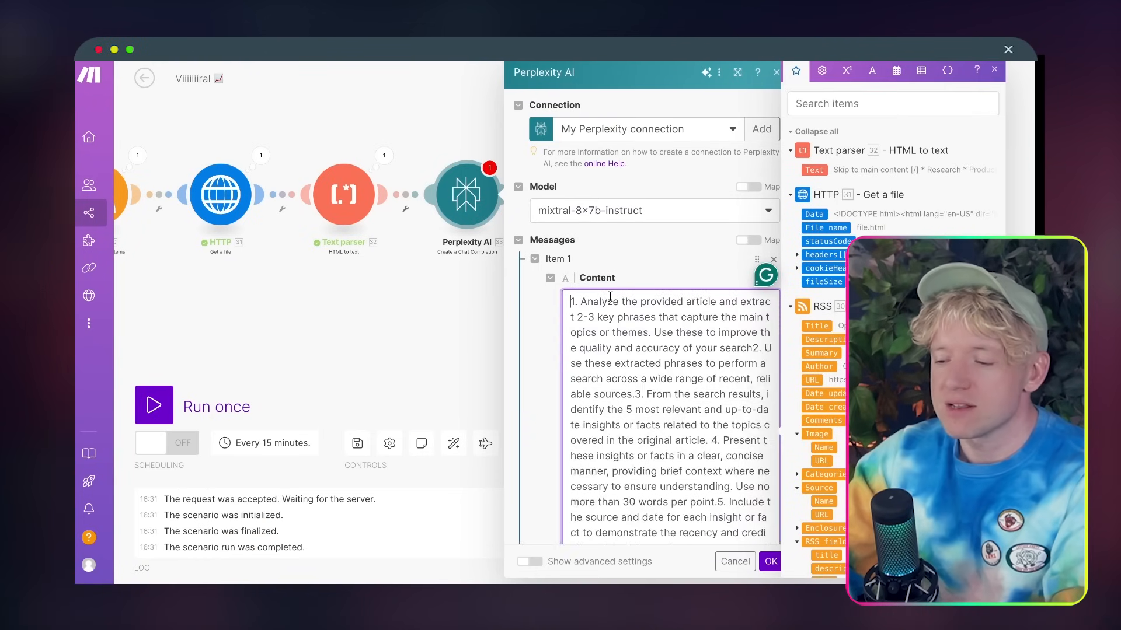
pyautogui.scroll(-6, 671, 374)
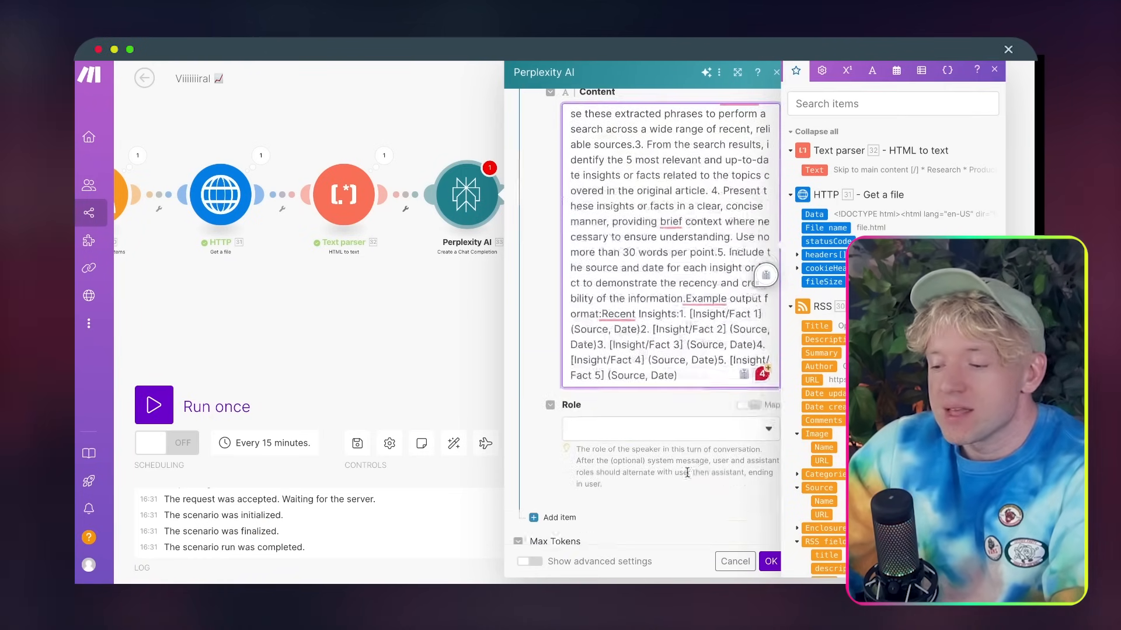
pyautogui.press('Return')
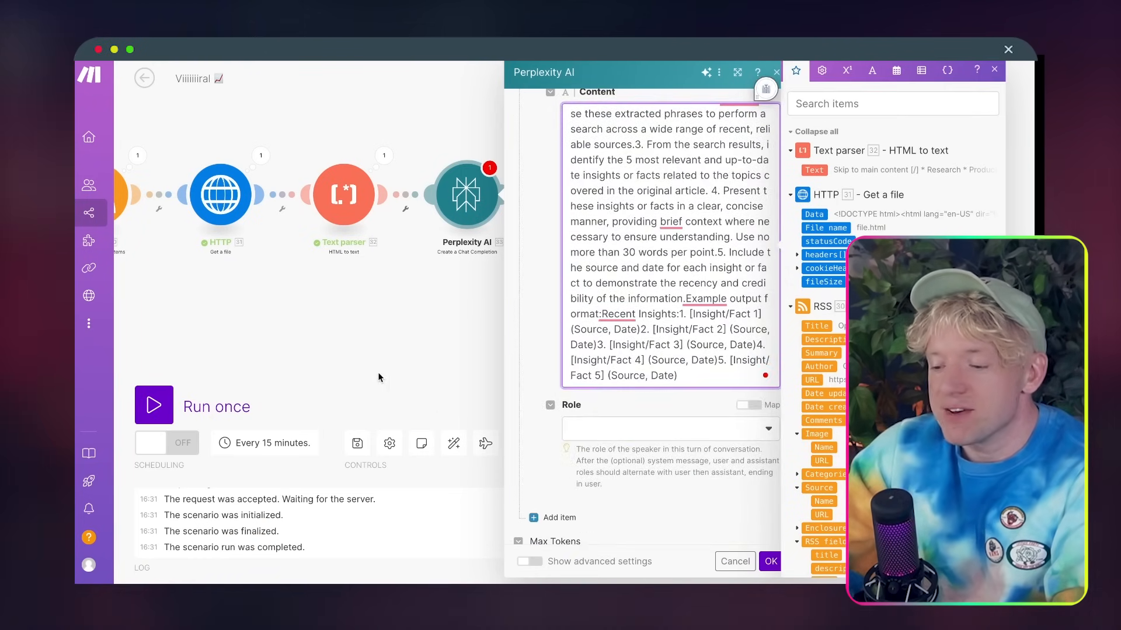
pyautogui.doubleClick(454, 352)
pyautogui.moveTo(455, 352); pyautogui.dragTo(369, 354)
pyautogui.rightClick(369, 353)
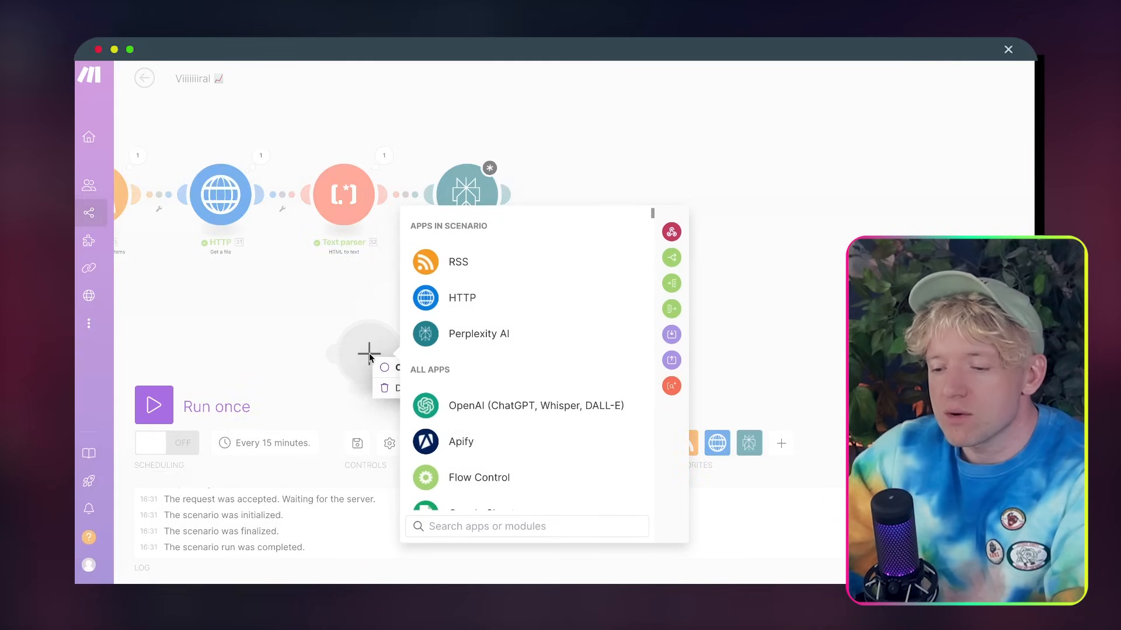
pyautogui.click(392, 388)
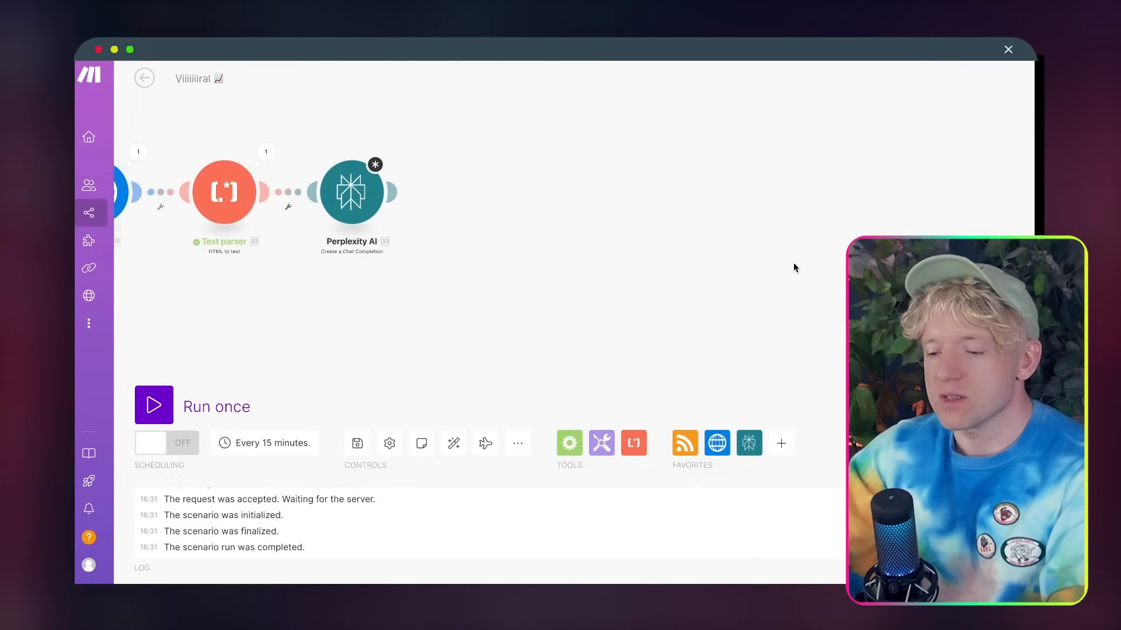
# Append "Article:" followed by the Text parser's Text value on a new line after the Perplexity module's prompt
pyautogui.click(329, 196)
pyautogui.scroll(-3, 571, 487)
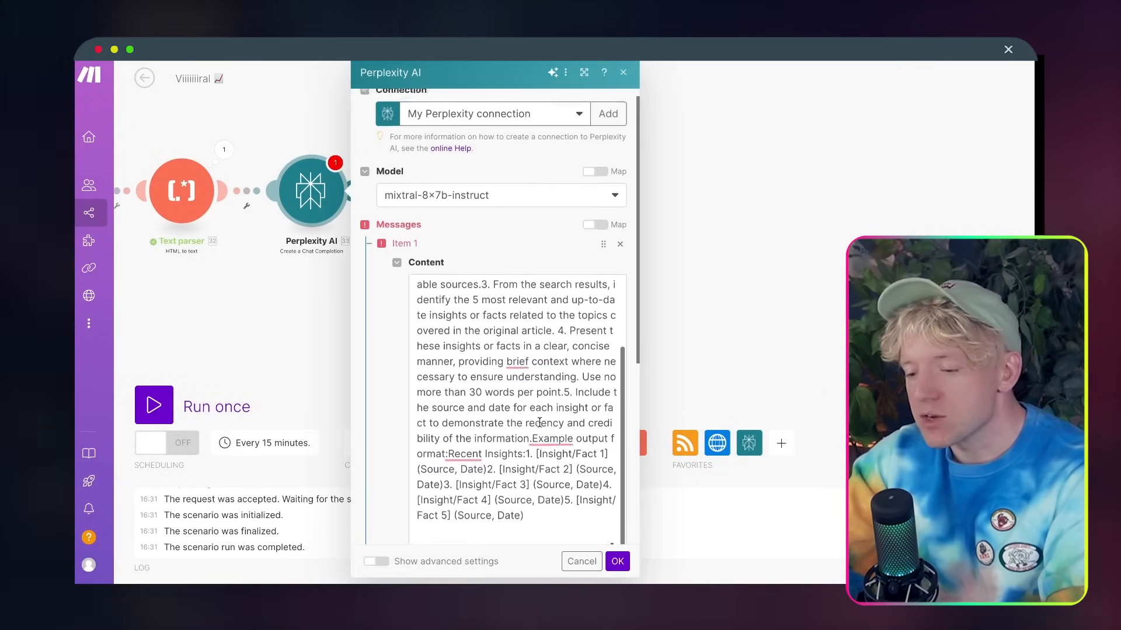
pyautogui.click(571, 486)
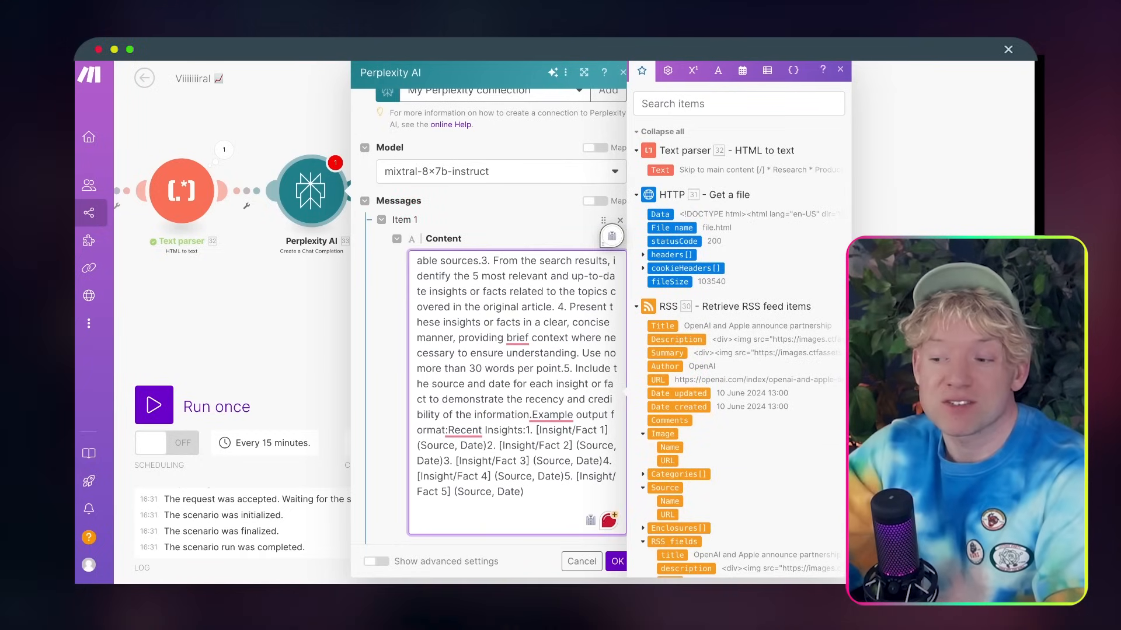
pyautogui.moveTo(660, 170); pyautogui.dragTo(442, 516)
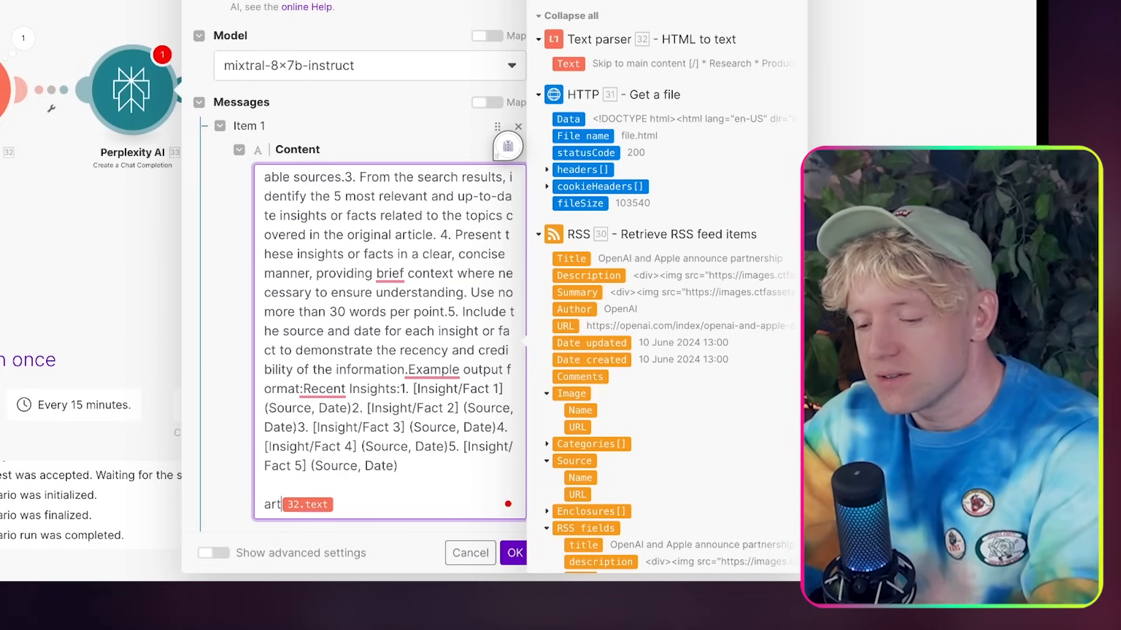
pyautogui.write('Ar')
pyautogui.press('BackSpace')
pyautogui.press('BackSpace')
pyautogui.press('Left')
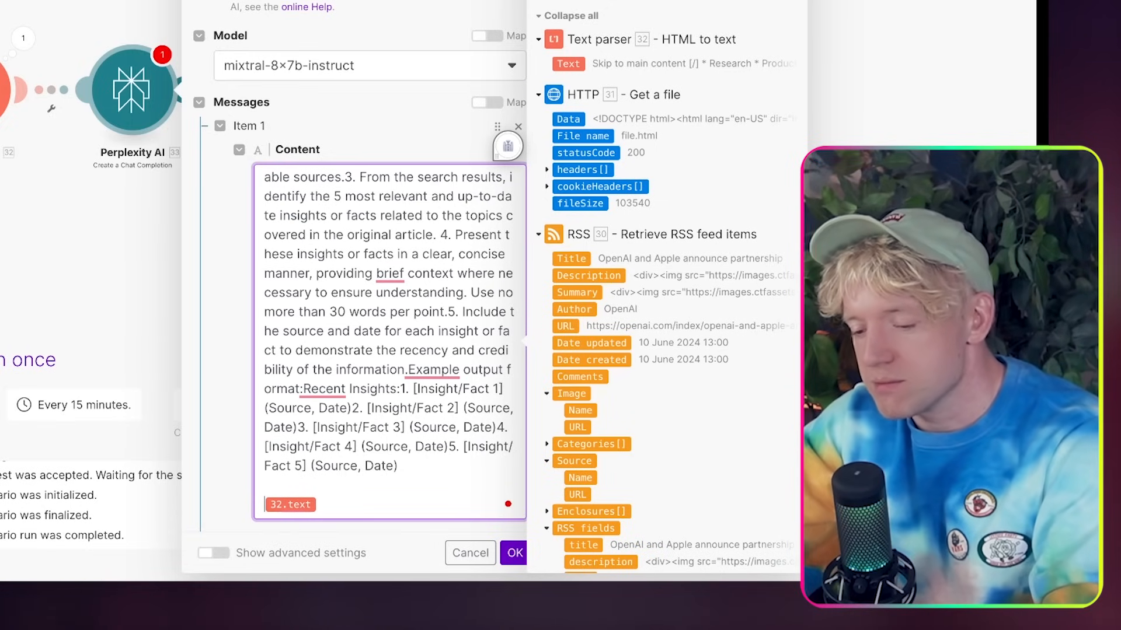
pyautogui.write('Article:')
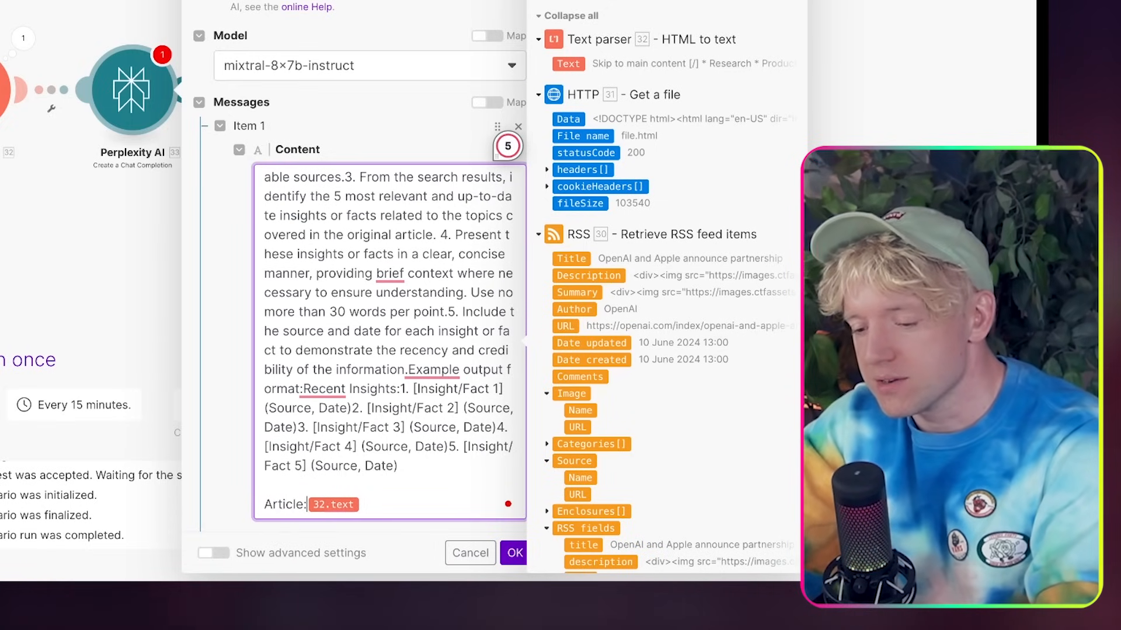
pyautogui.click(514, 551)
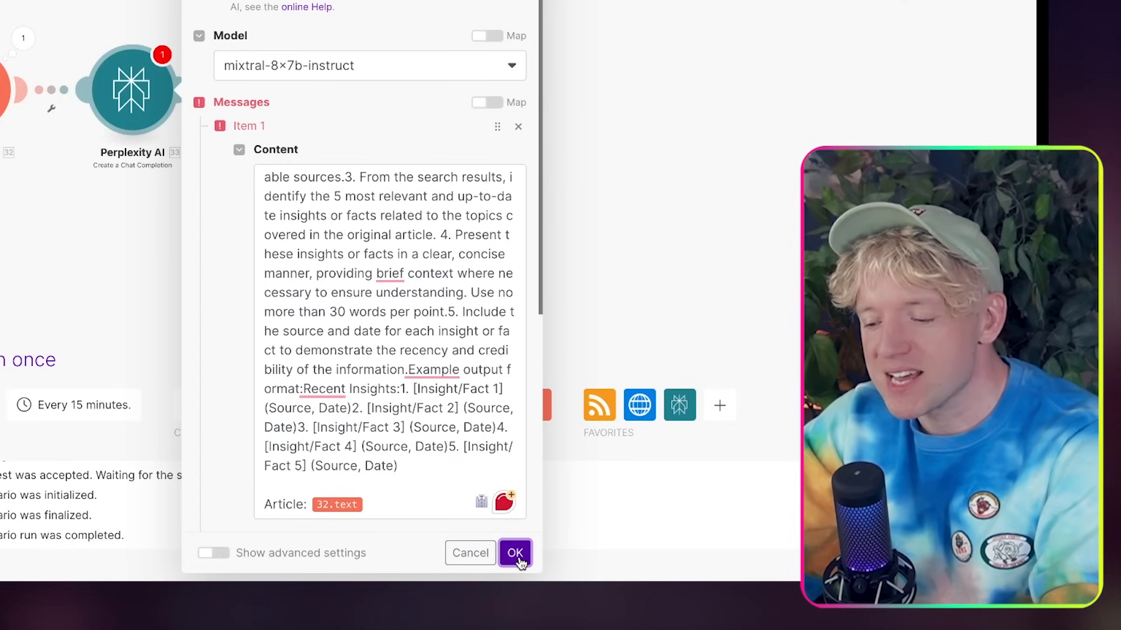
# Set the first message's role to User and save the Perplexity module
pyautogui.scroll(-1, 419, 194)
pyautogui.scroll(1, 421, 122)
pyautogui.scroll(-6, 420, 122)
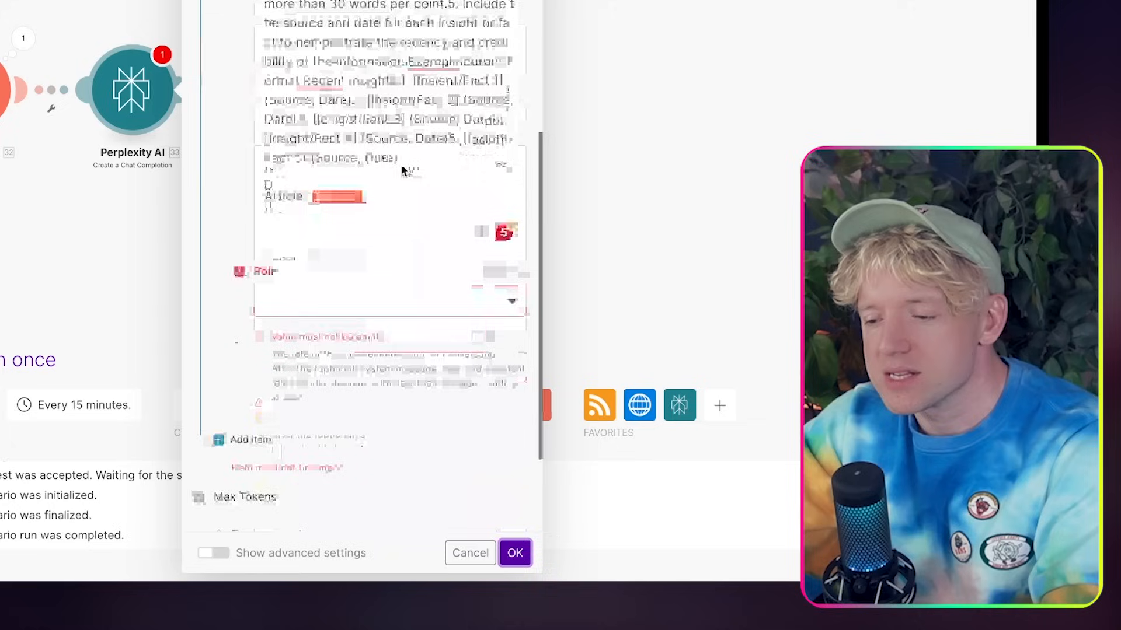
pyautogui.click(319, 248)
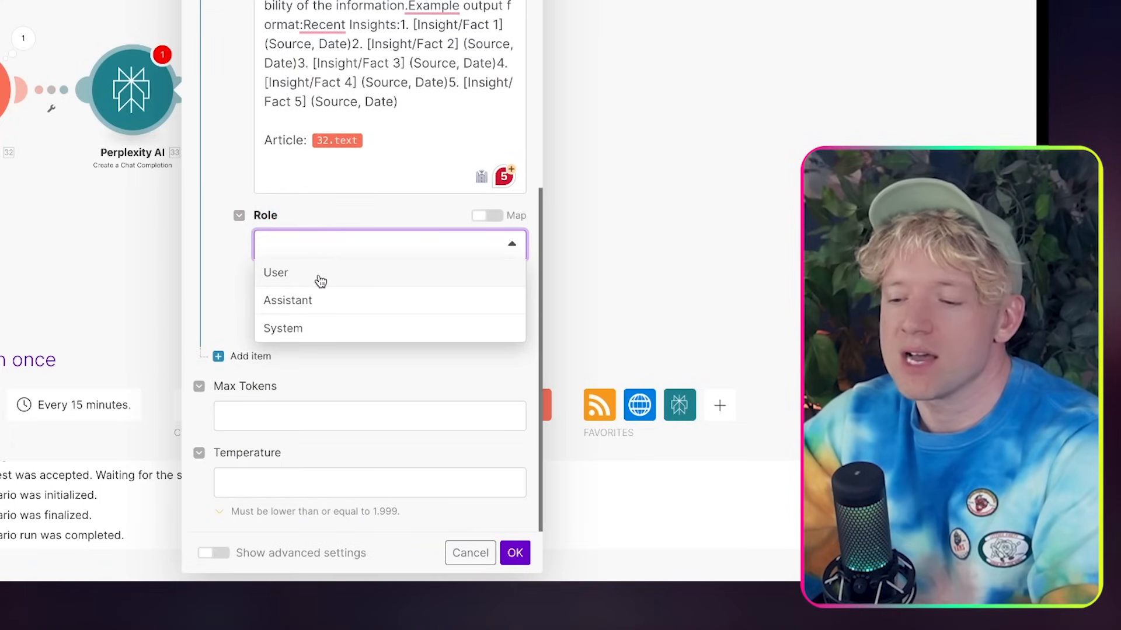
pyautogui.click(320, 274)
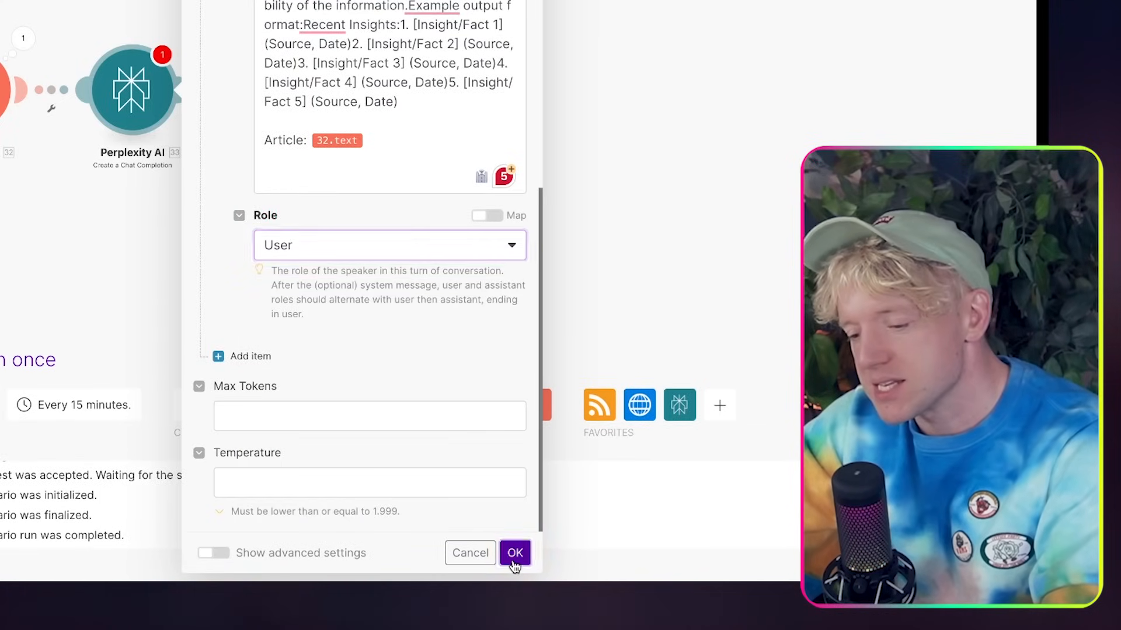
pyautogui.click(515, 552)
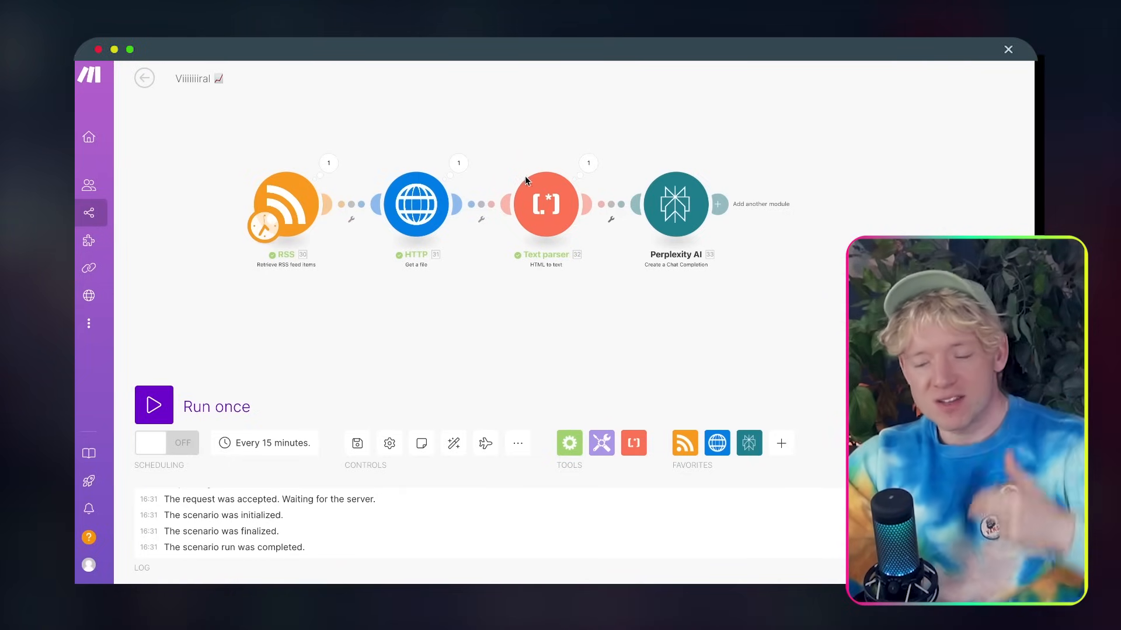
# Run the scenario once with the new Perplexity module included
pyautogui.moveTo(669, 127); pyautogui.dragTo(553, 121)
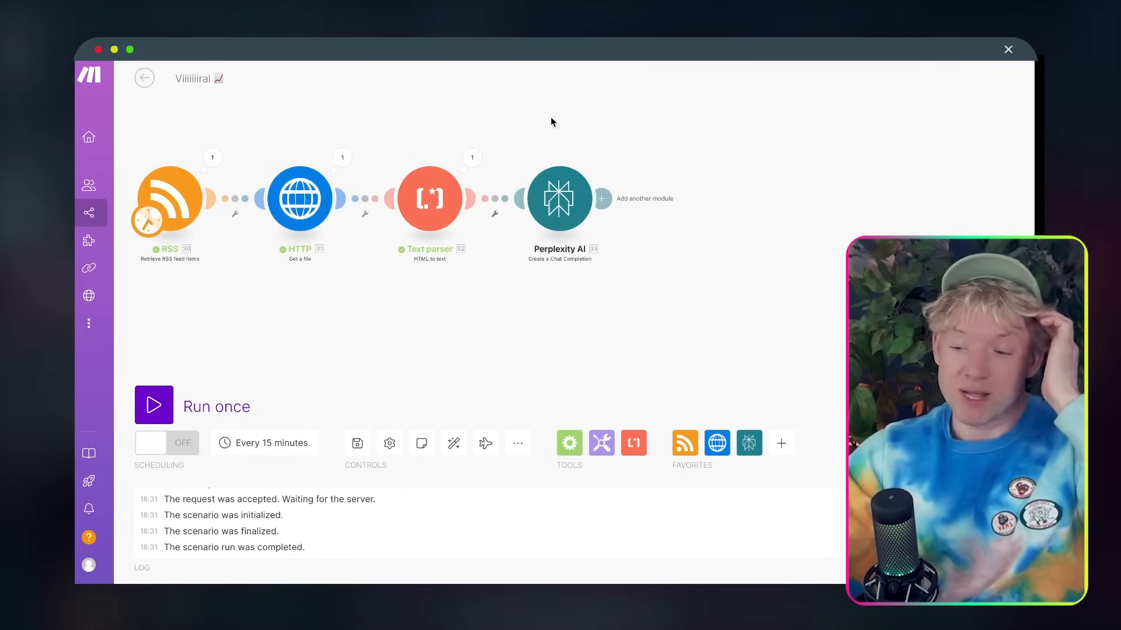
pyautogui.click(162, 404)
pyautogui.moveTo(851, 156); pyautogui.dragTo(517, 99)
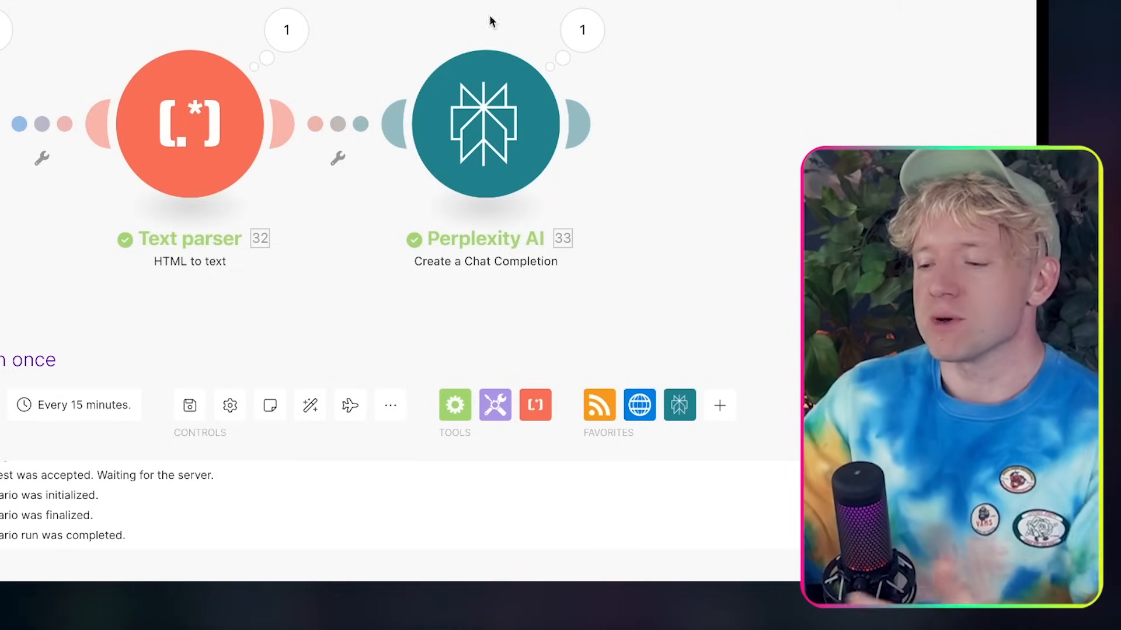
pyautogui.moveTo(714, 98); pyautogui.dragTo(479, 90)
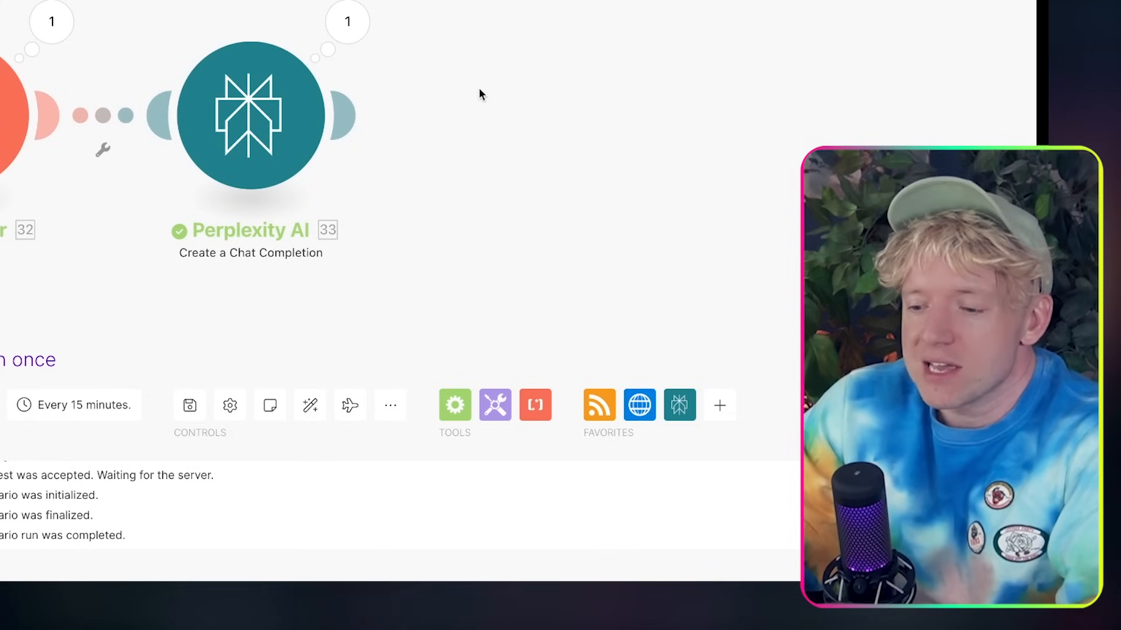
# Examine the Perplexity module's run output, expanding the first choice down to its full message content
pyautogui.click(348, 22)
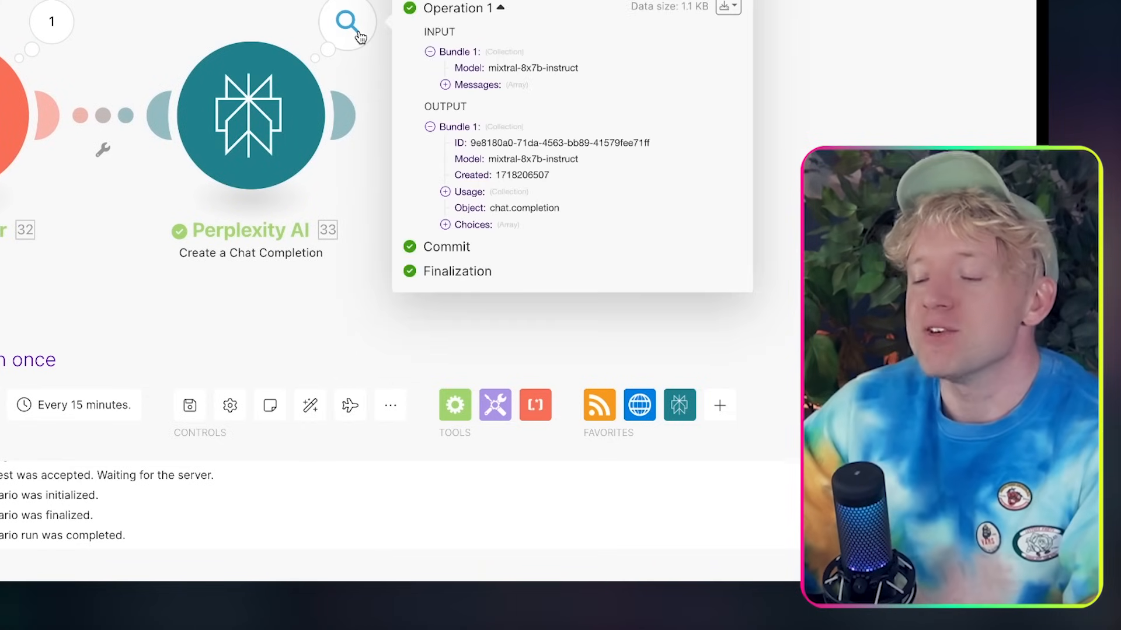
pyautogui.click(445, 225)
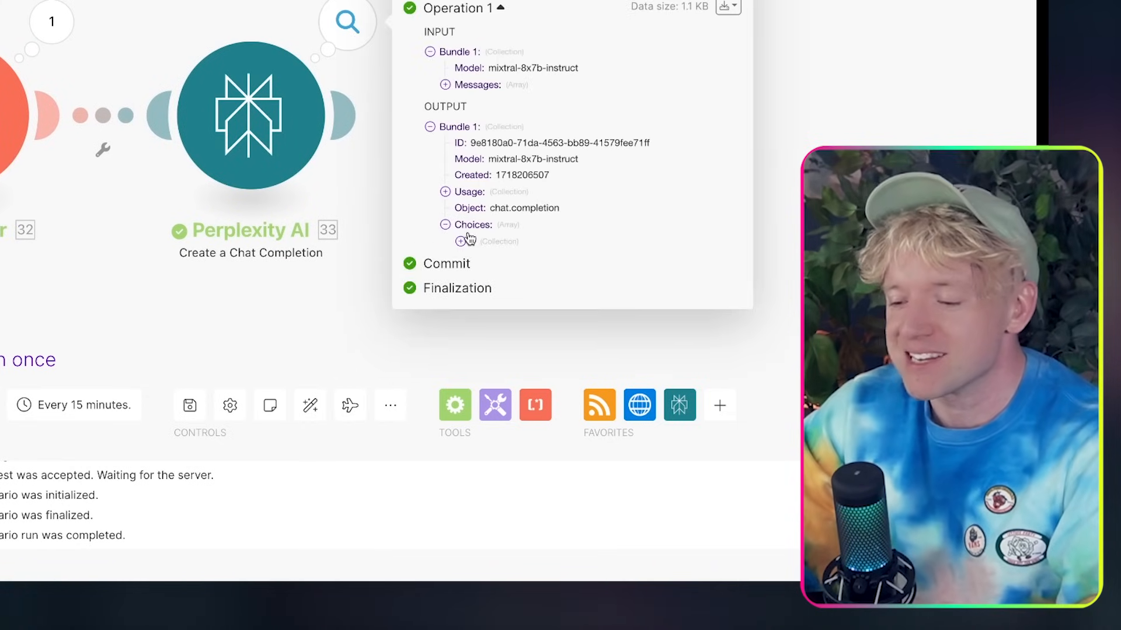
pyautogui.click(461, 241)
pyautogui.click(475, 290)
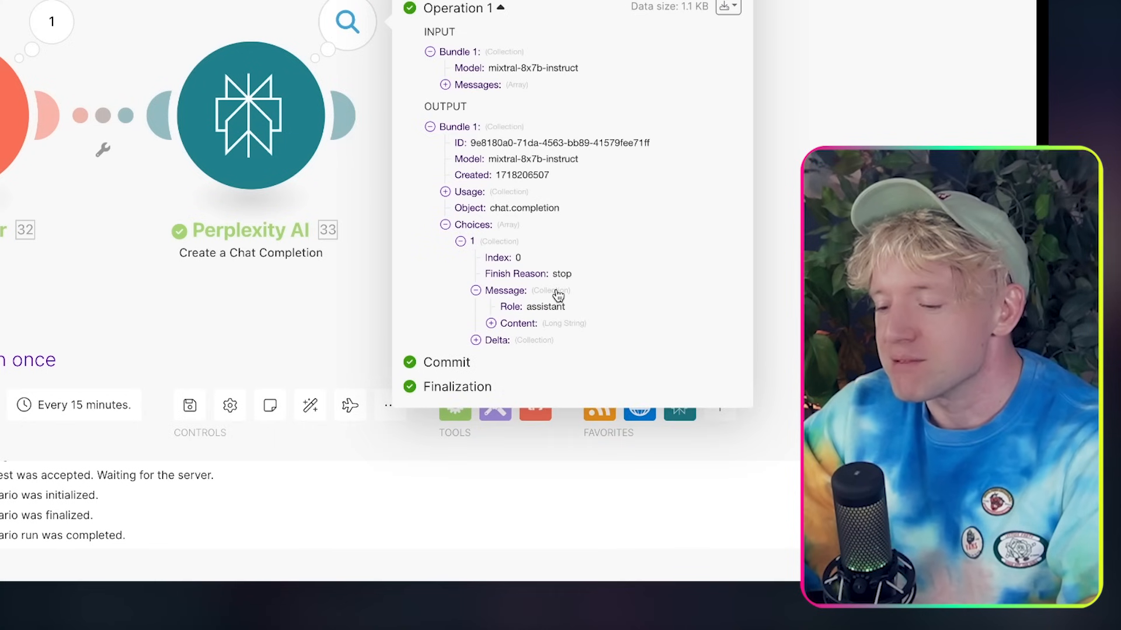
pyautogui.click(491, 323)
pyautogui.scroll(-3, 584, 326)
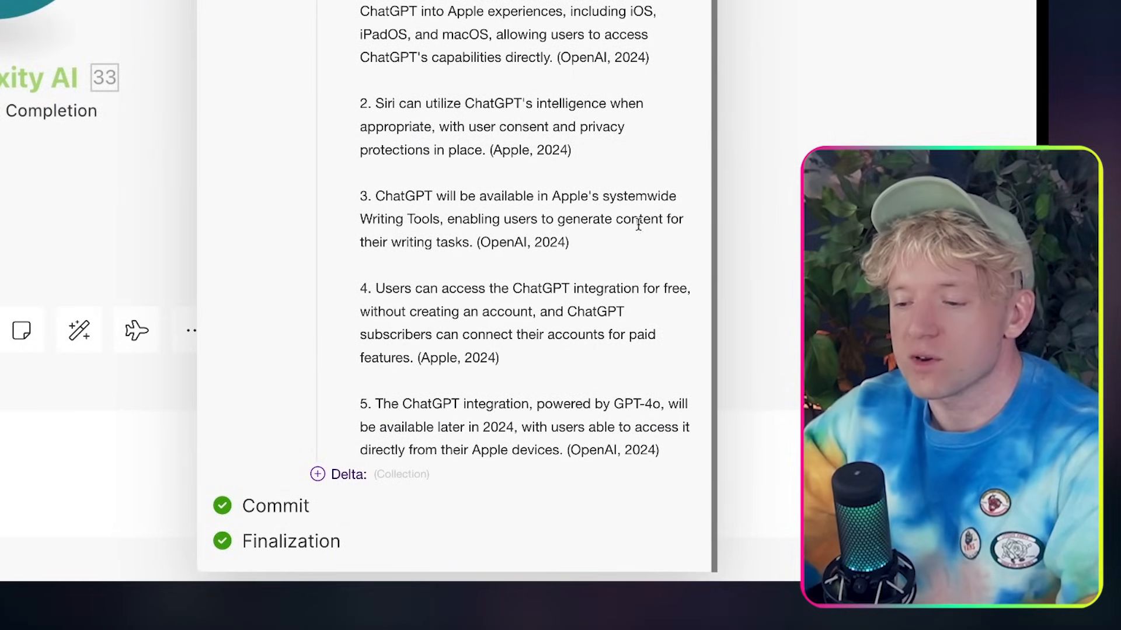
pyautogui.moveTo(456, 105); pyautogui.dragTo(475, 145)
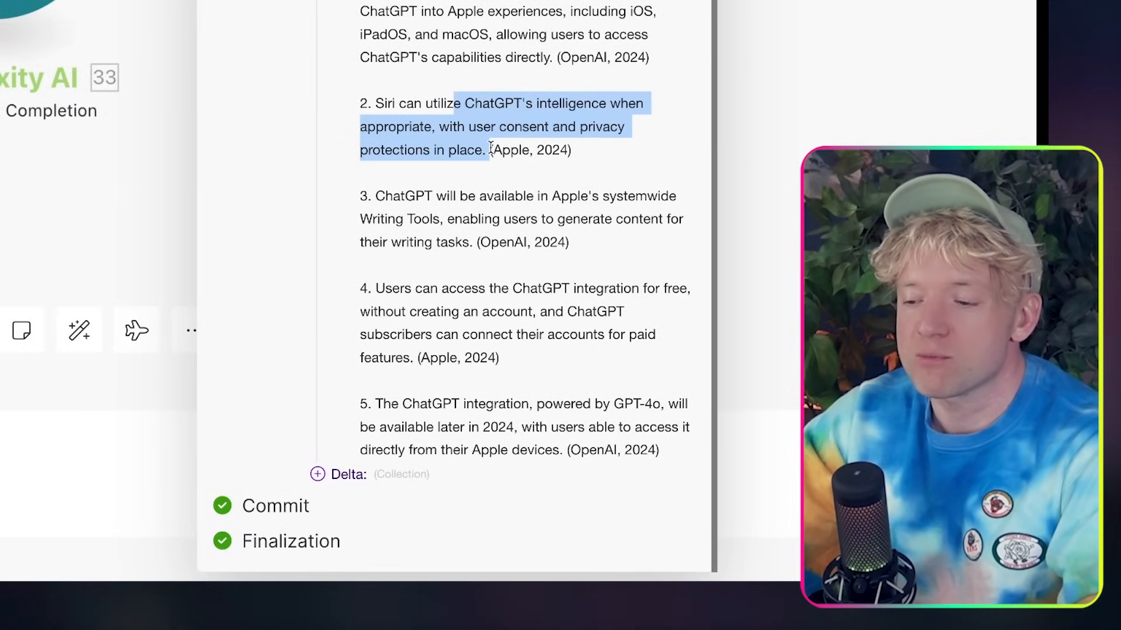
pyautogui.moveTo(515, 196); pyautogui.dragTo(493, 235)
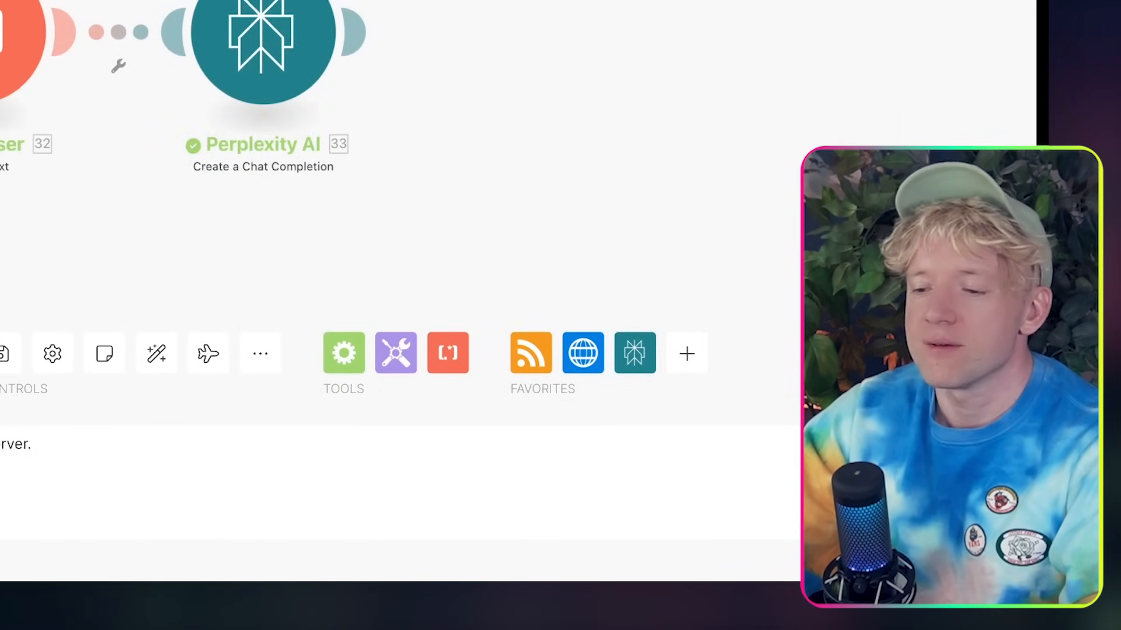
pyautogui.scroll(-1, 835, 167)
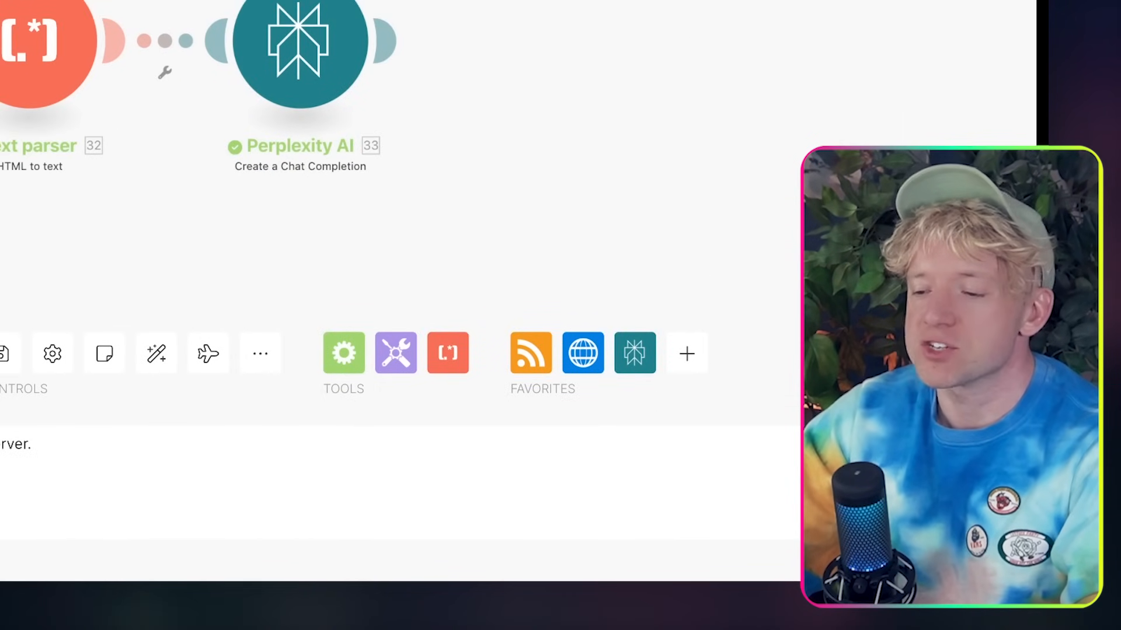
pyautogui.scroll(-5, 837, 167)
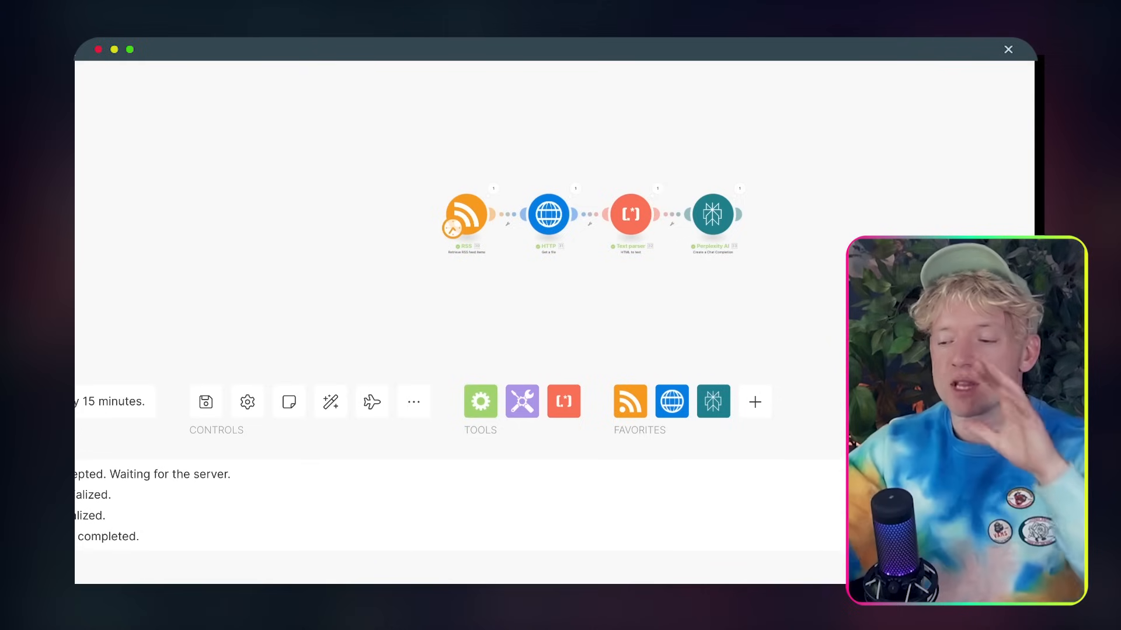
pyautogui.moveTo(590, 303); pyautogui.dragTo(583, 303)
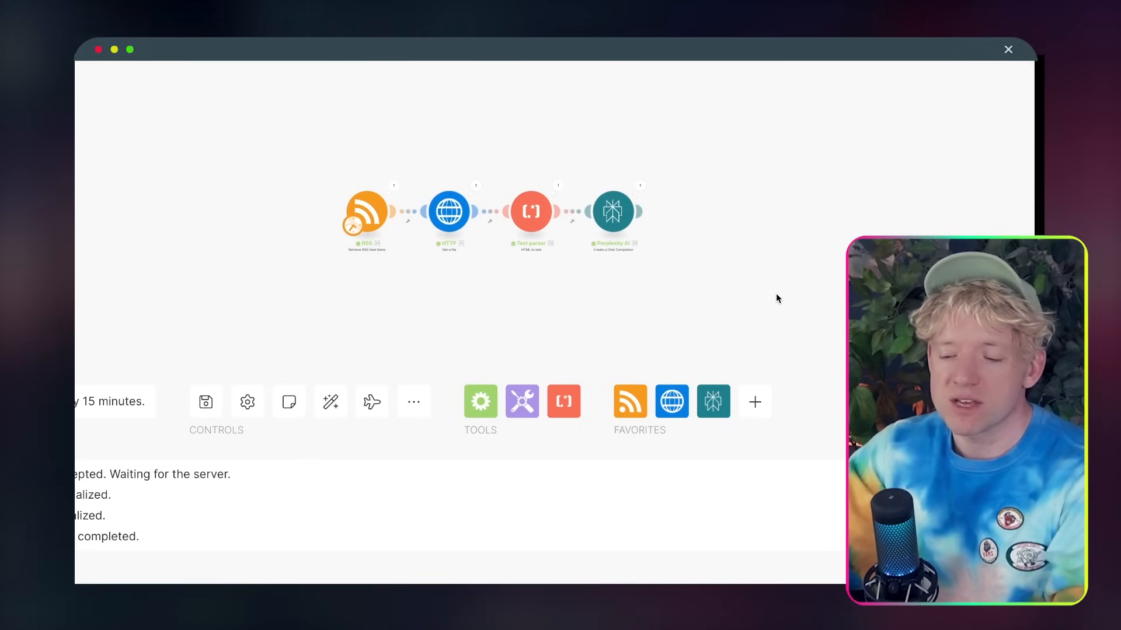
pyautogui.scroll(-5, 773, 409)
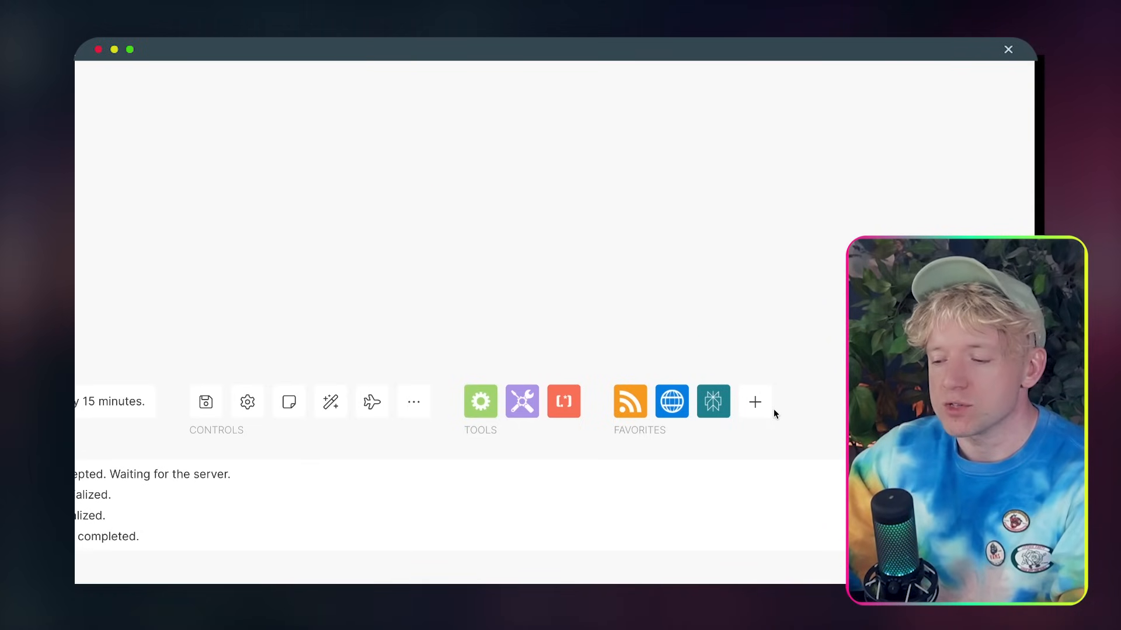
pyautogui.click(521, 401)
pyautogui.click(522, 401)
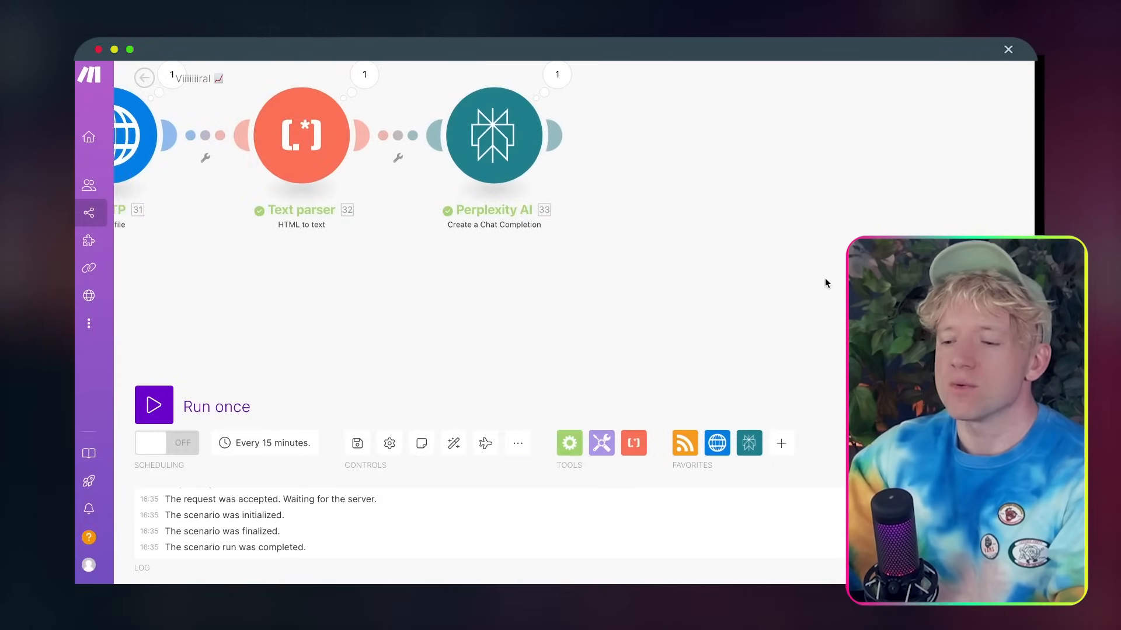
pyautogui.scroll(-1, 825, 280)
pyautogui.moveTo(825, 280); pyautogui.dragTo(783, 298)
pyautogui.scroll(-4, 882, 293)
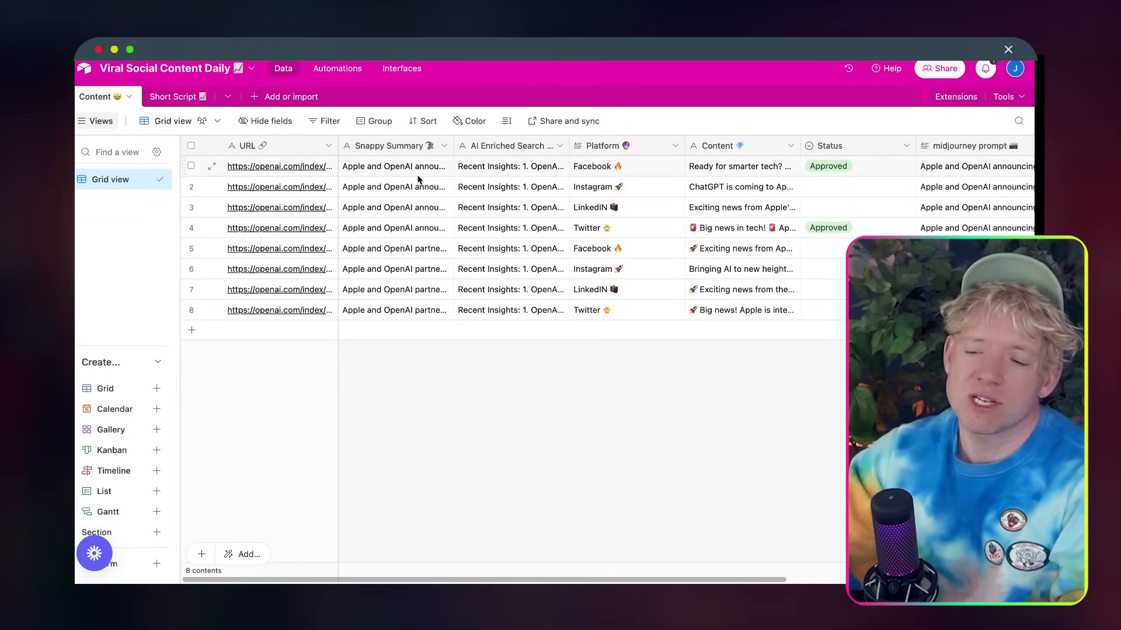
# In Airtable's Content table, expand the first Instagram record to view its Snappy Summary
pyautogui.click(435, 187)
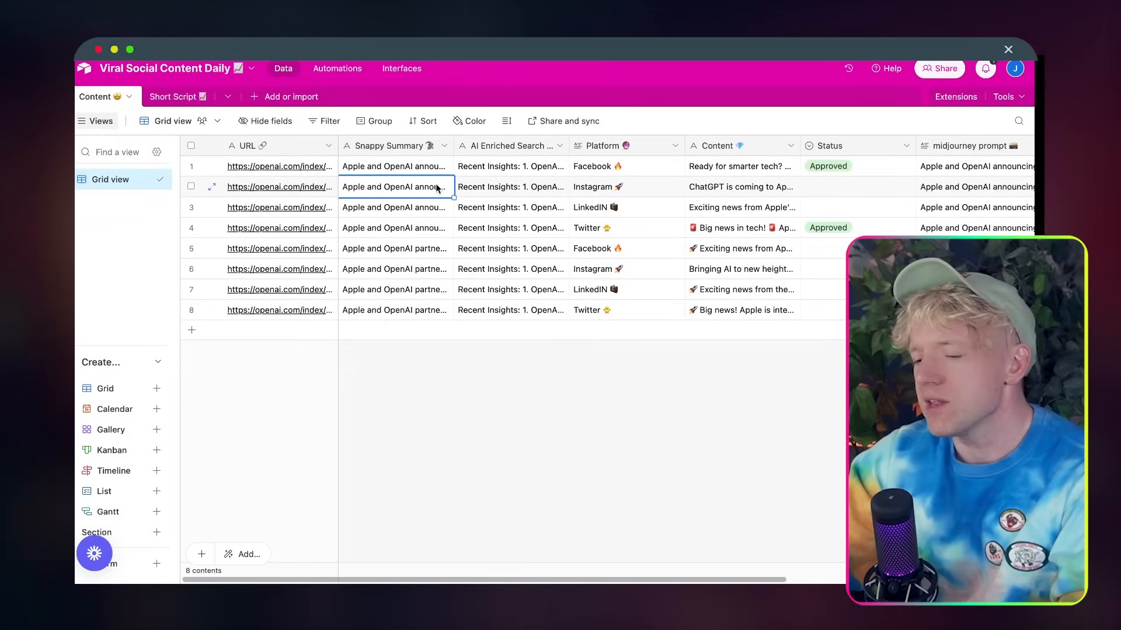
pyautogui.click(211, 187)
pyautogui.scroll(-1, 429, 349)
pyautogui.click(444, 282)
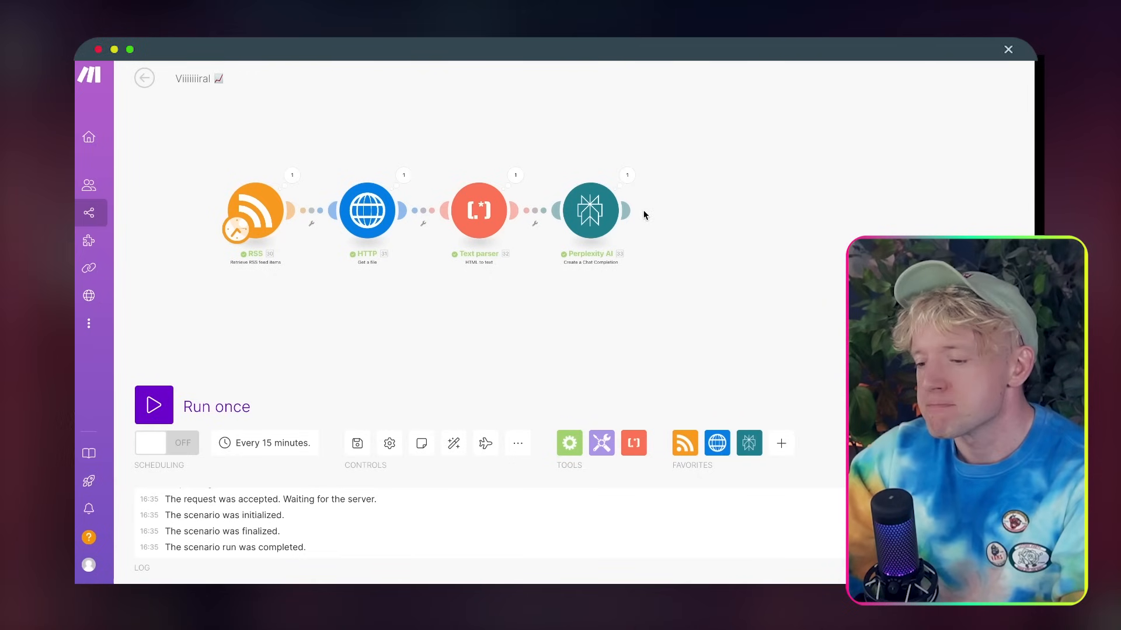
# Add an OpenAI "Create a Completion (GPT-3, GPT-3.5, GPT-4)" module after the Perplexity module
pyautogui.click(628, 210)
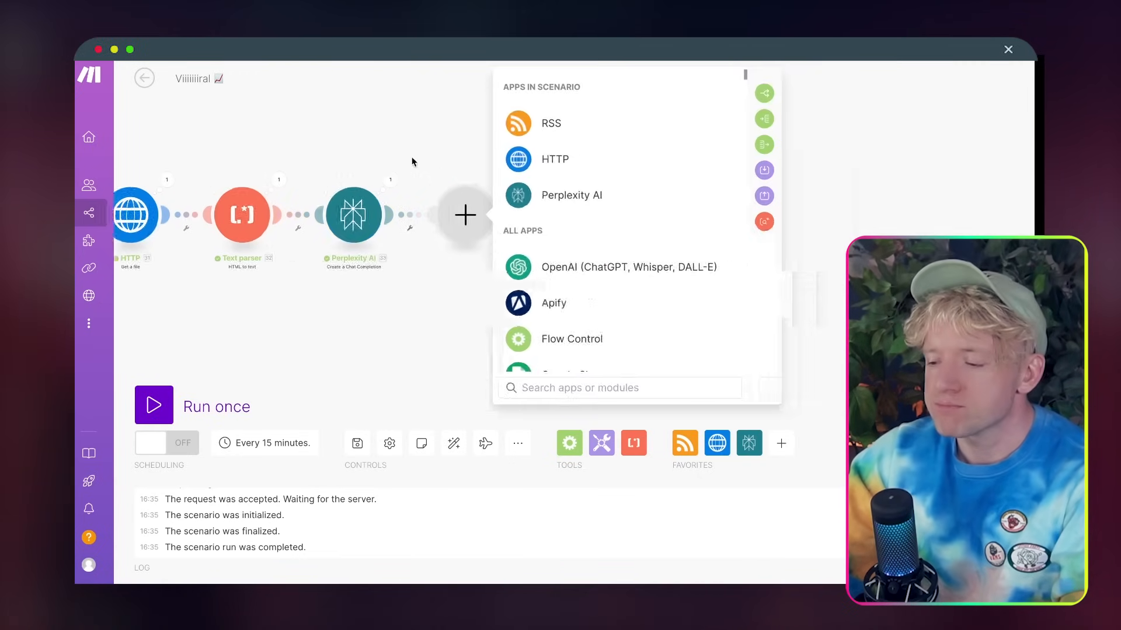
pyautogui.click(555, 274)
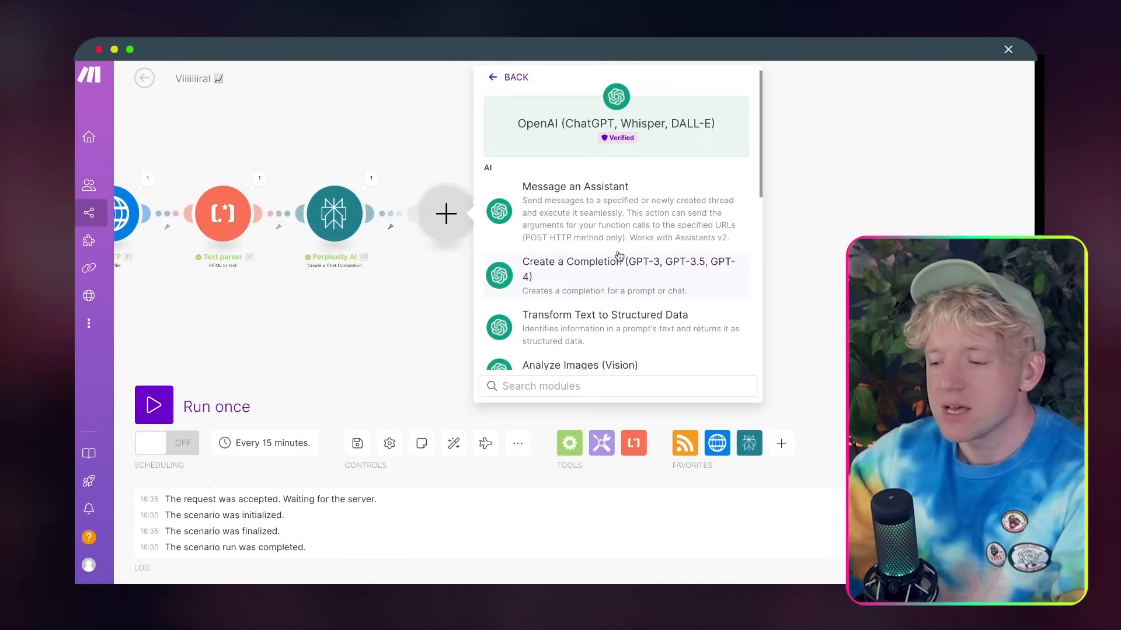
pyautogui.click(622, 277)
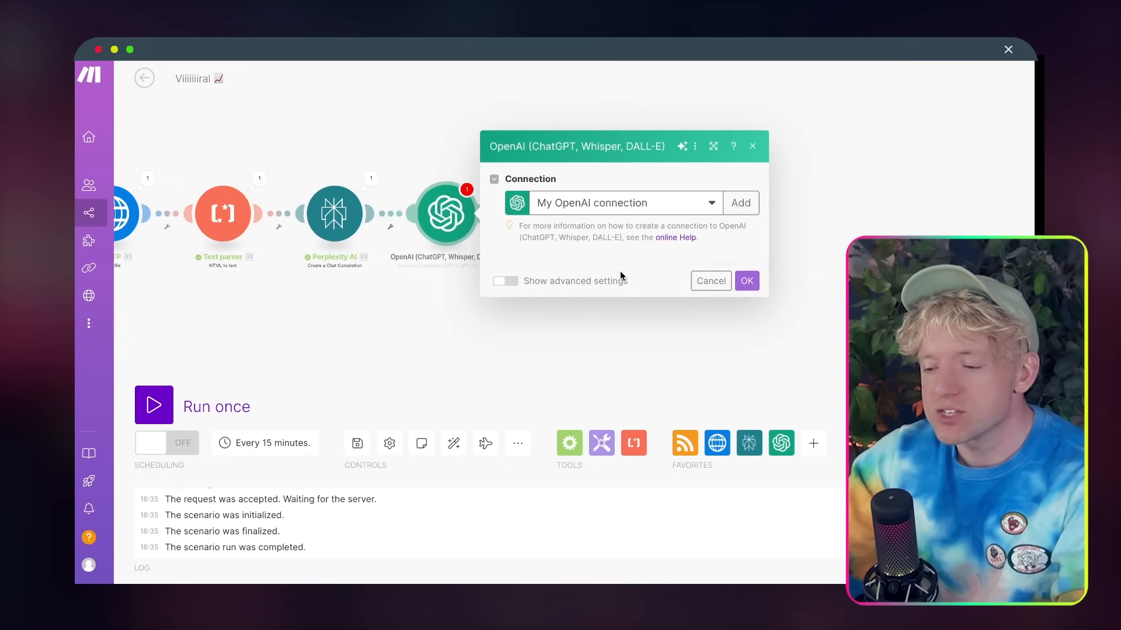
# Set the OpenAI module's Max Tokens to 0 and its model to gpt-4o (system)
pyautogui.click(596, 290)
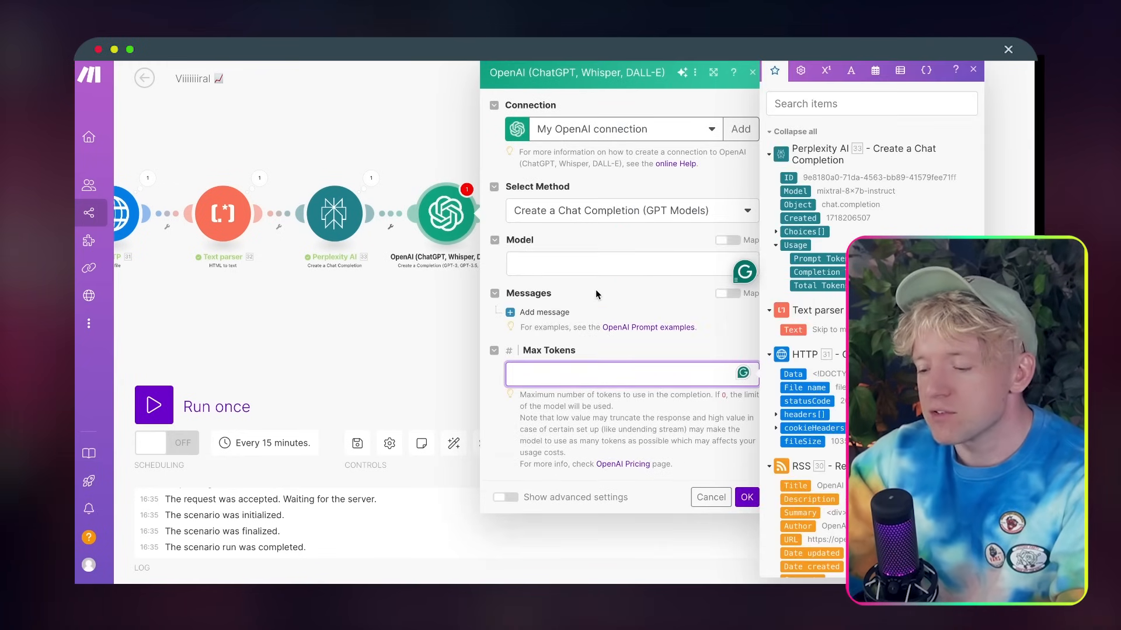
pyautogui.write('0')
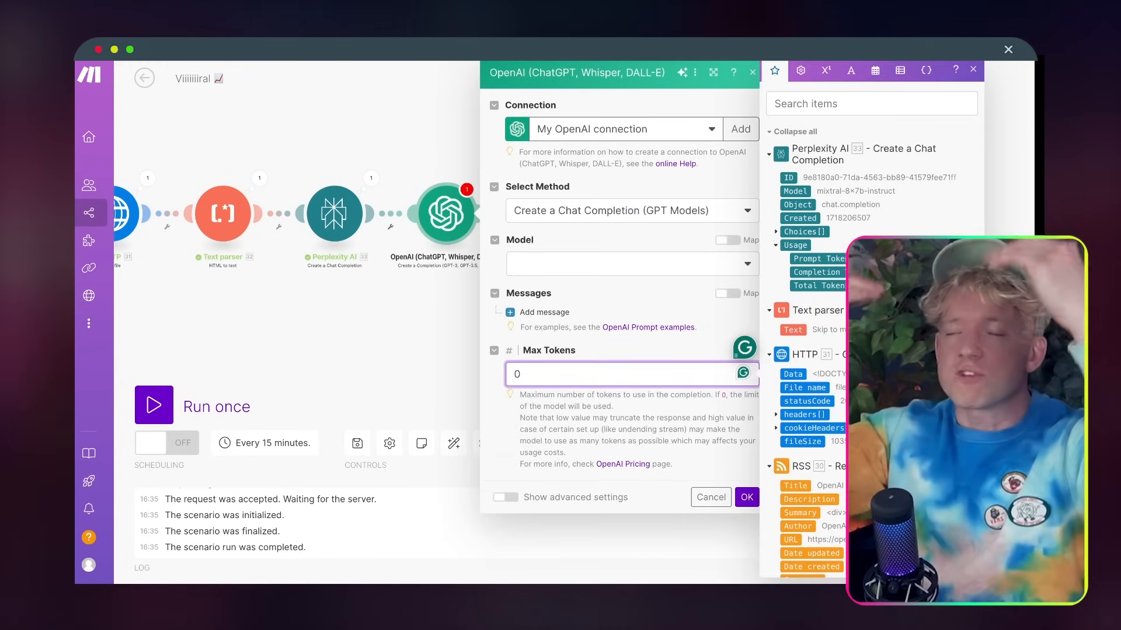
pyautogui.click(569, 263)
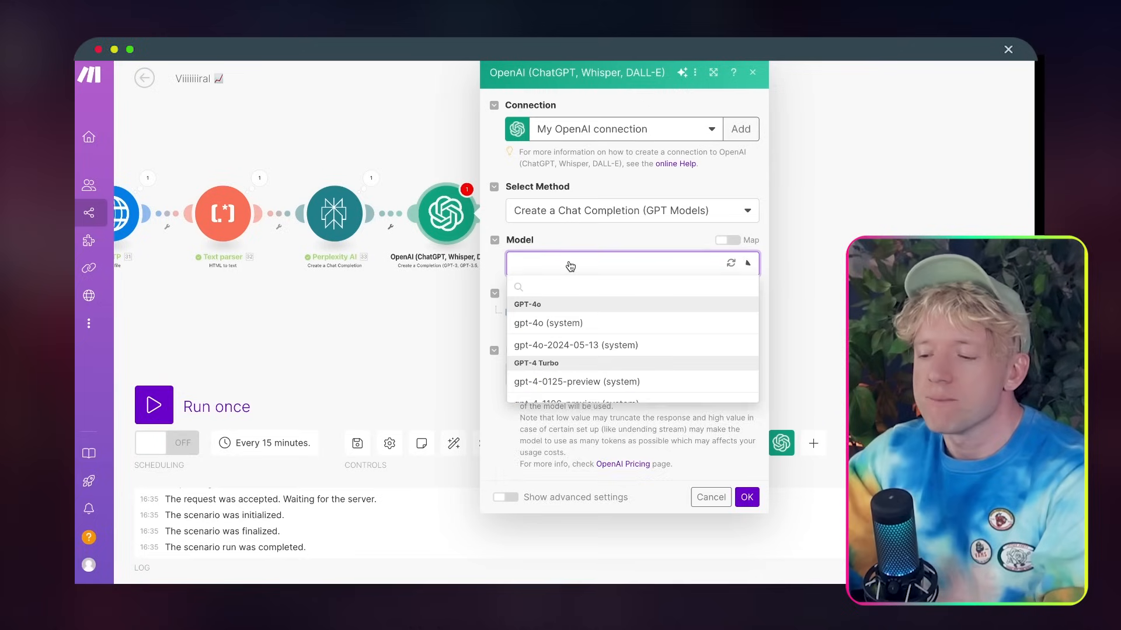
pyautogui.click(591, 328)
# Add a first message to the OpenAI module and choose its role
pyautogui.click(512, 313)
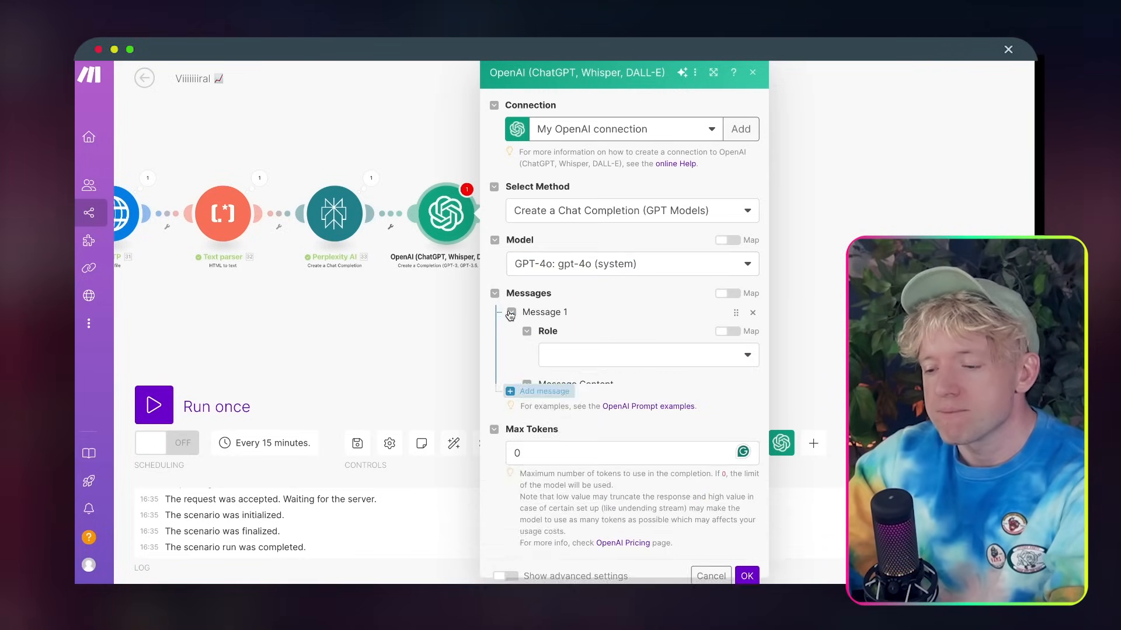
pyautogui.click(600, 358)
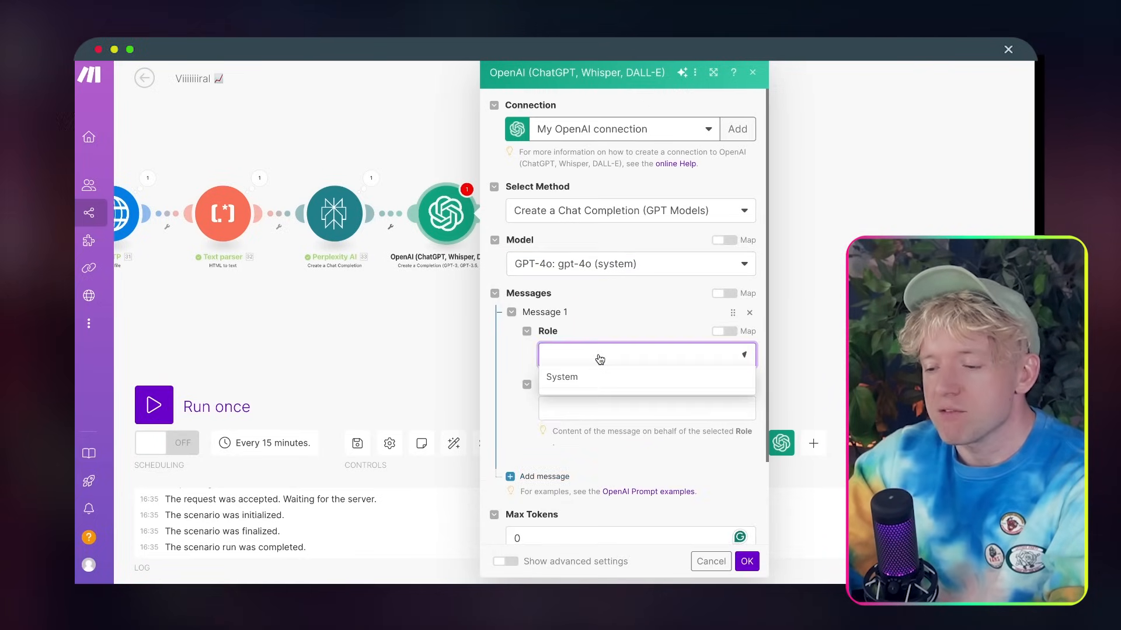
pyautogui.click(600, 398)
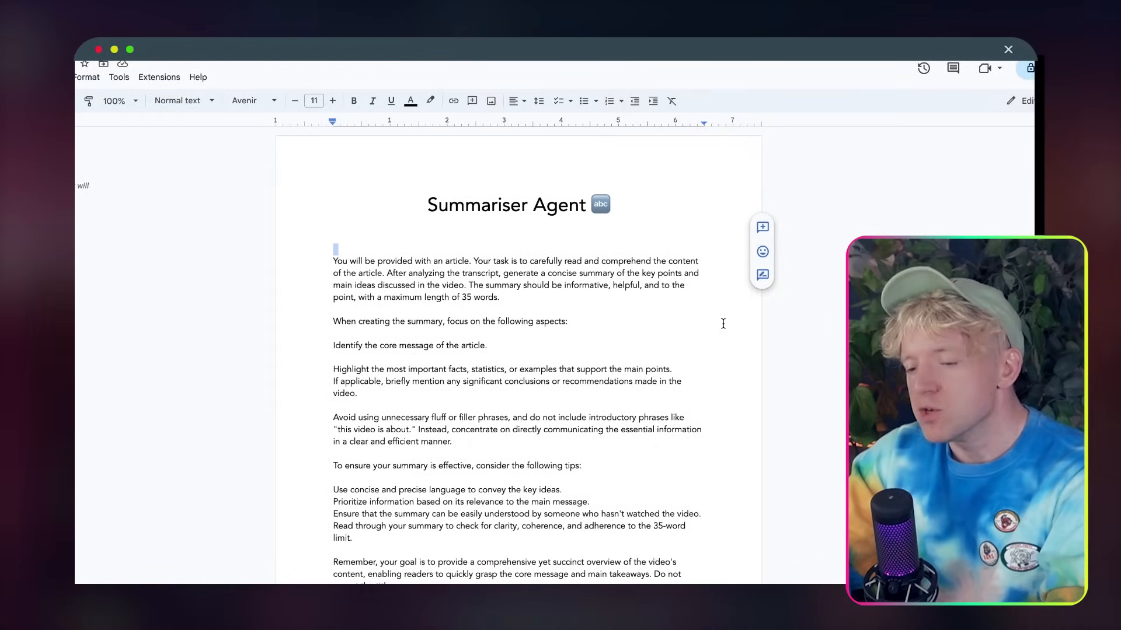
# In the "Summariser Agent" prompt document, add "/article" after "main ideas discussed in the video" in the first paragraph
pyautogui.click(723, 324)
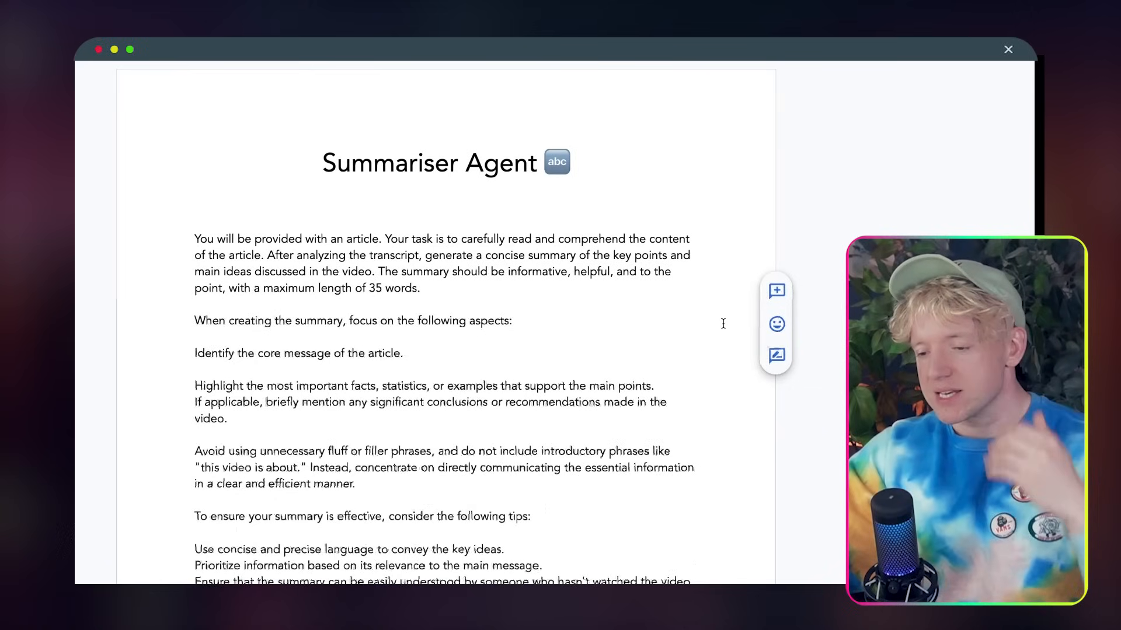
pyautogui.scroll(-3, 723, 323)
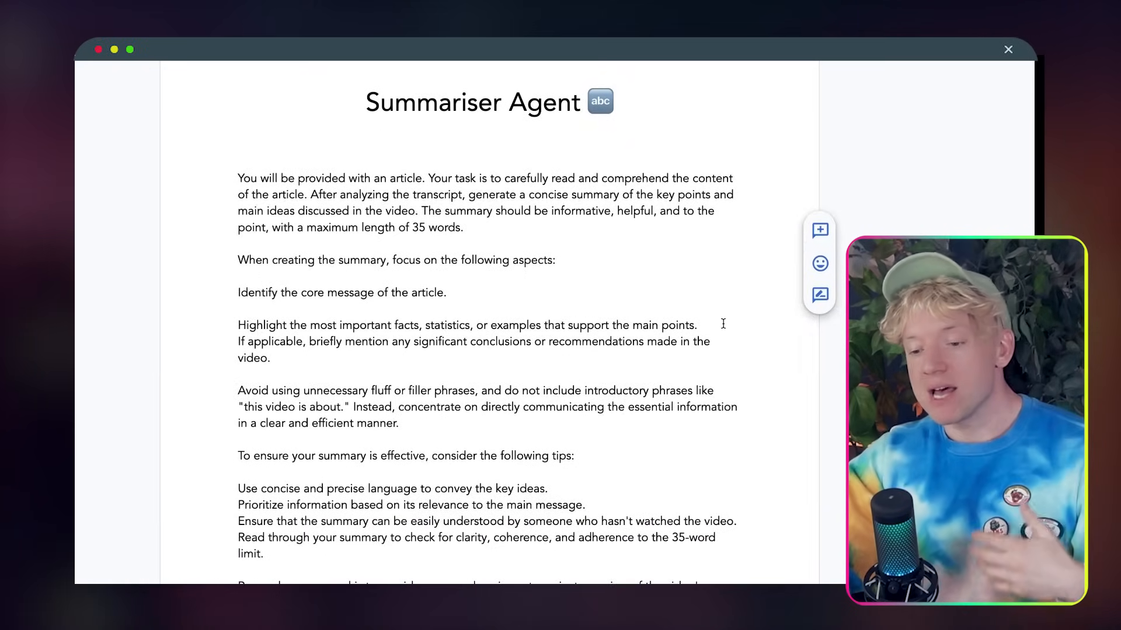
pyautogui.scroll(-1, 723, 324)
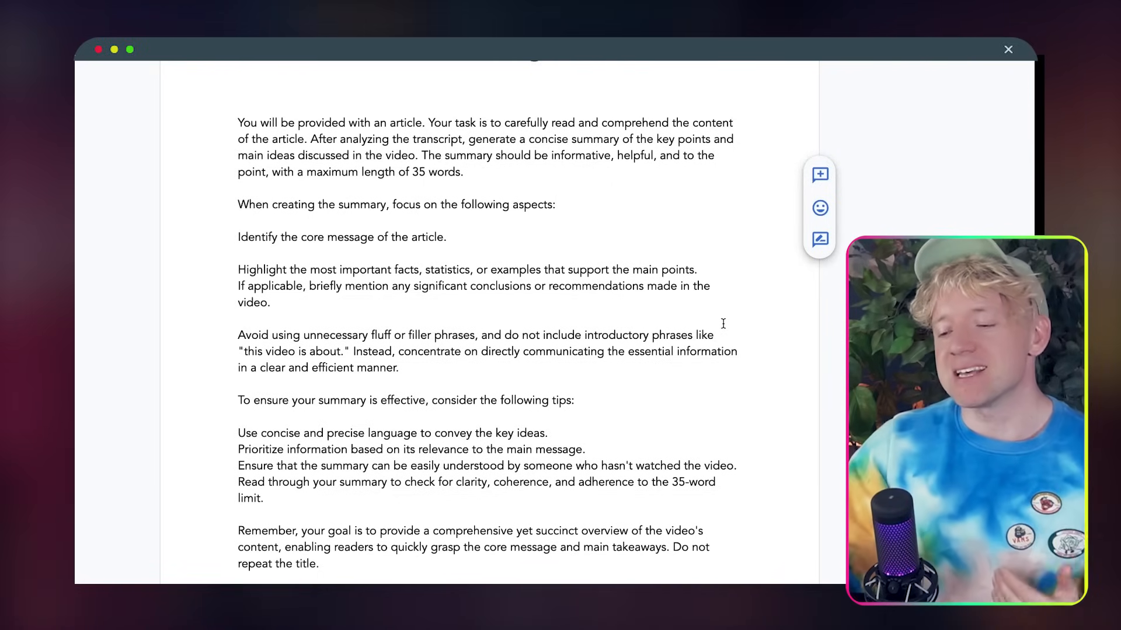
pyautogui.click(418, 155)
pyautogui.write('/article')
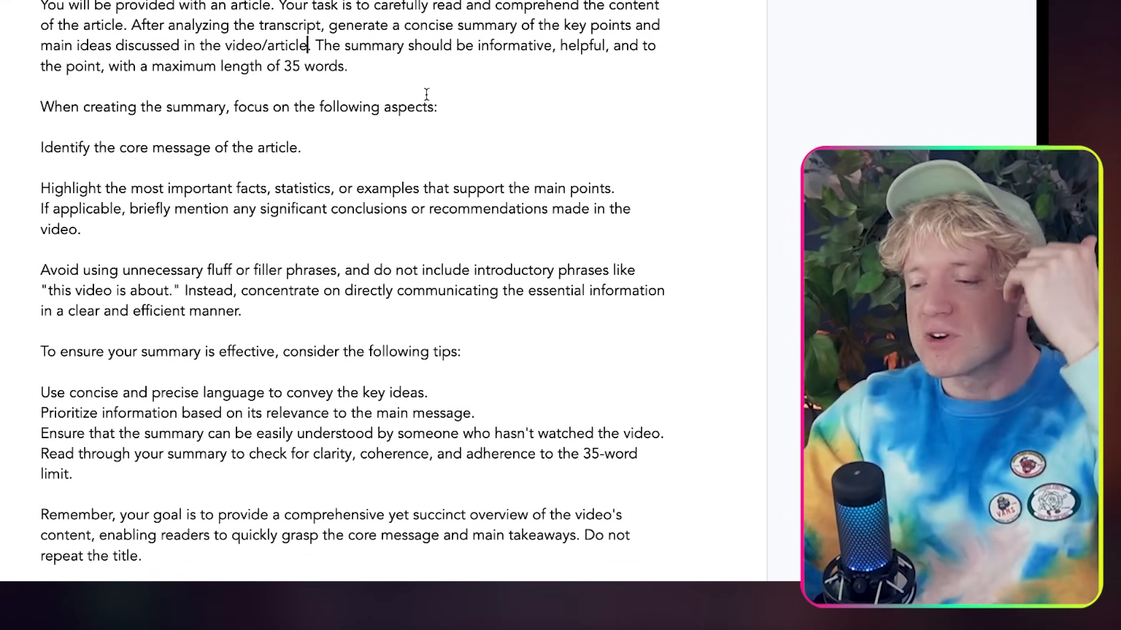
# Read through the rest of the Summariser Agent prompt, from the summary aspects to the closing reminder
pyautogui.scroll(-1, 426, 94)
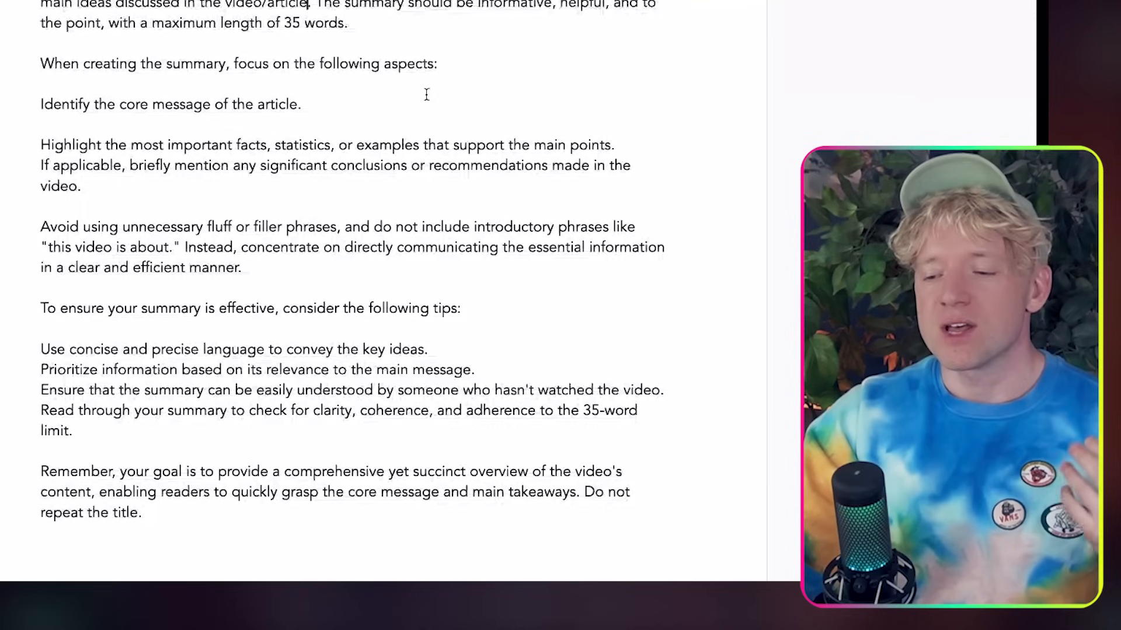
pyautogui.scroll(-2, 447, 159)
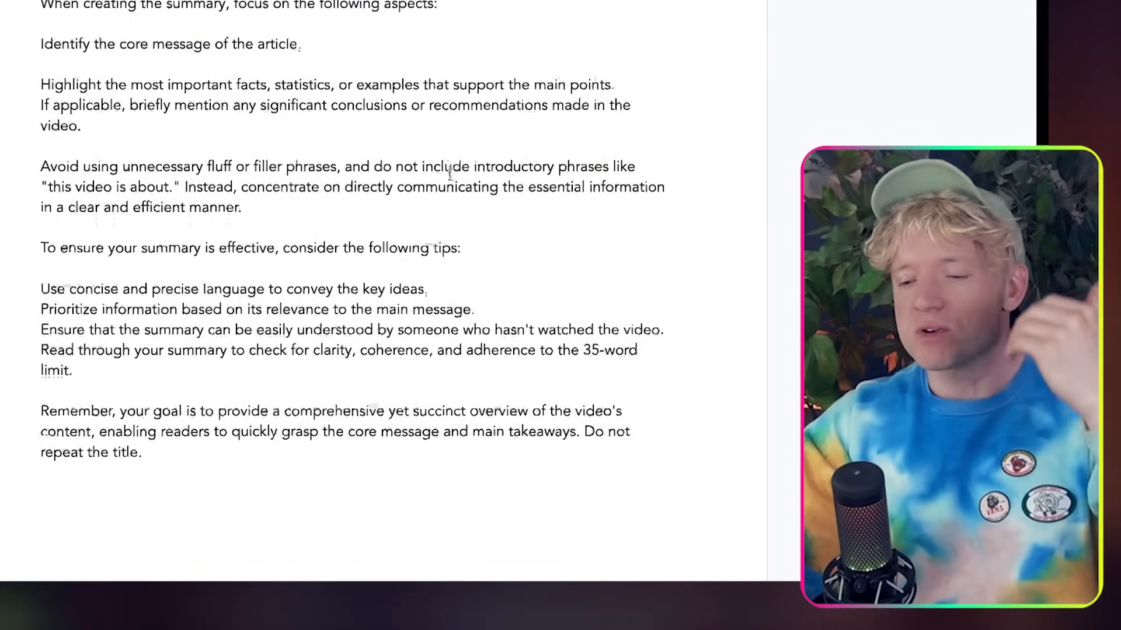
pyautogui.scroll(-5, 447, 175)
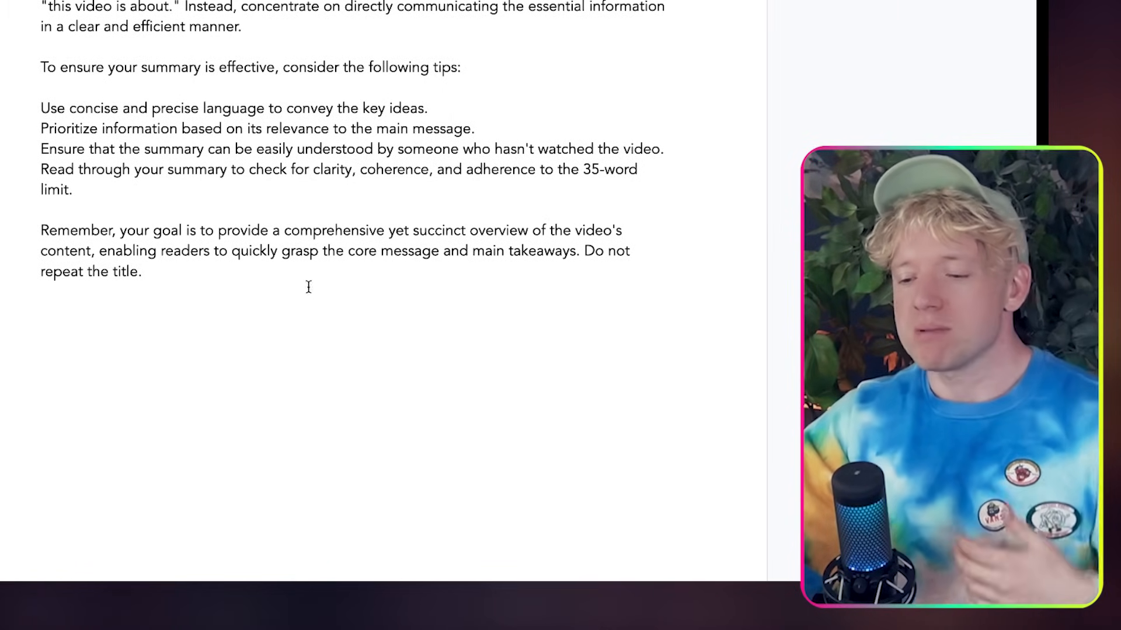
pyautogui.click(307, 312)
pyautogui.doubleClick(307, 312)
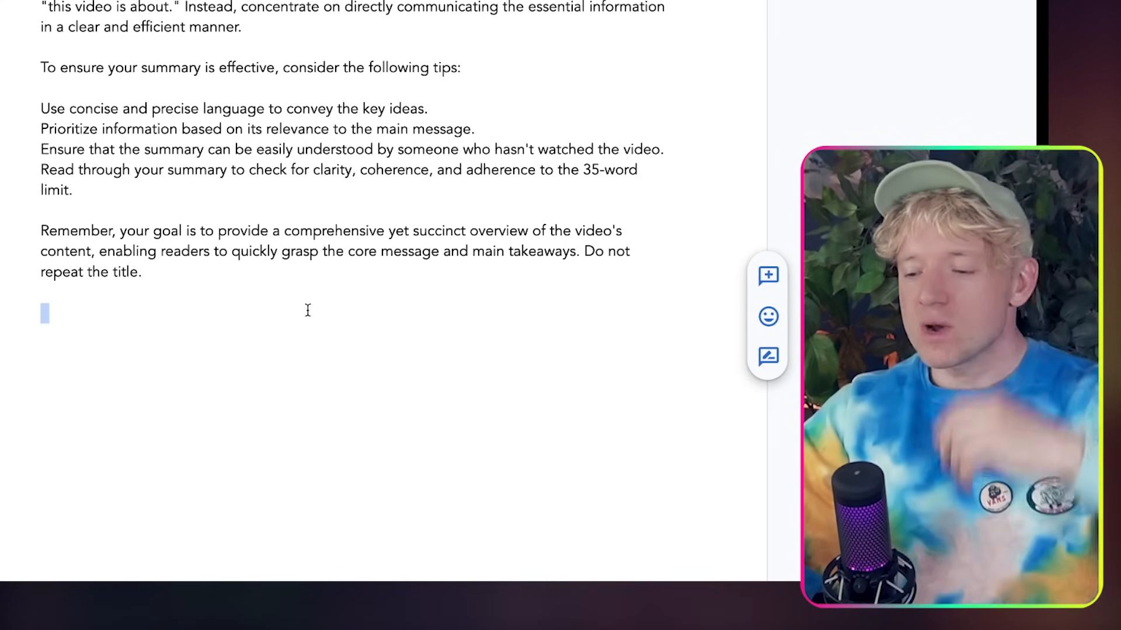
pyautogui.hotkey('ctrl', 'a')
pyautogui.click(231, 170)
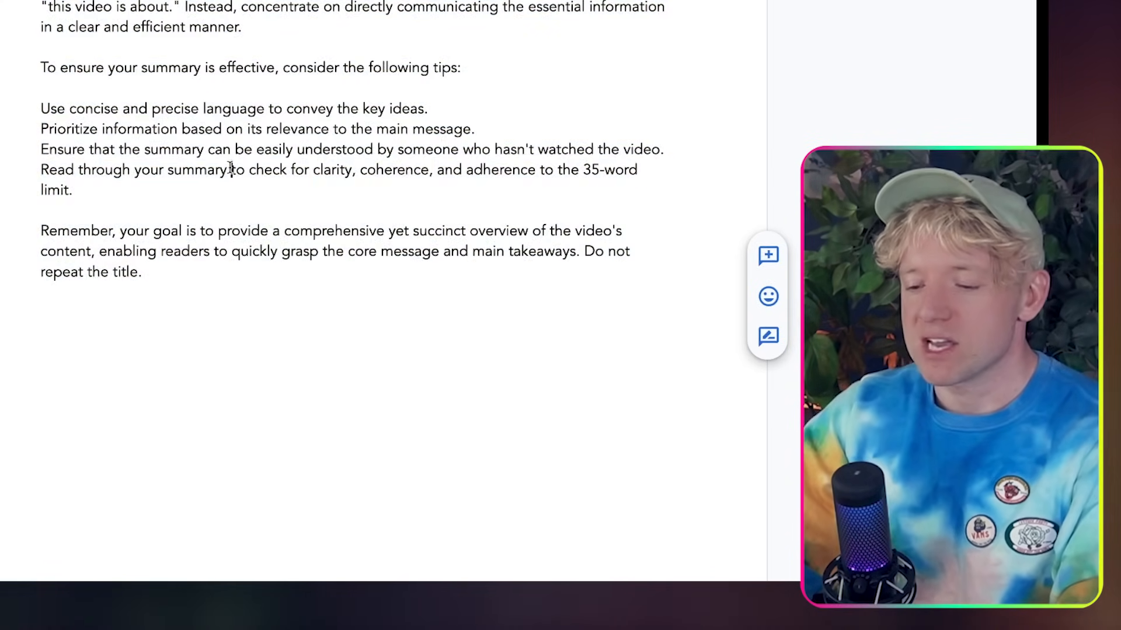
# Fill the OpenAI user message with the Summariser Agent prompt, followed after a blank line by the HTML to text parser's Text output
pyautogui.scroll(4, 230, 169)
pyautogui.scroll(-3, 230, 169)
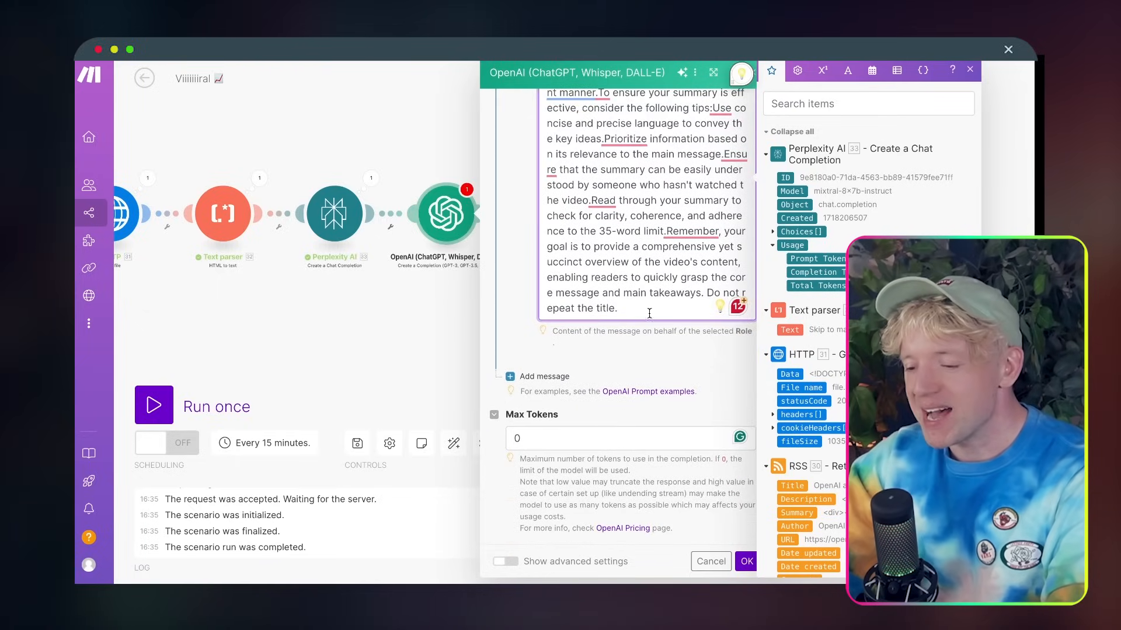
pyautogui.press('Return')
pyautogui.press('Return')
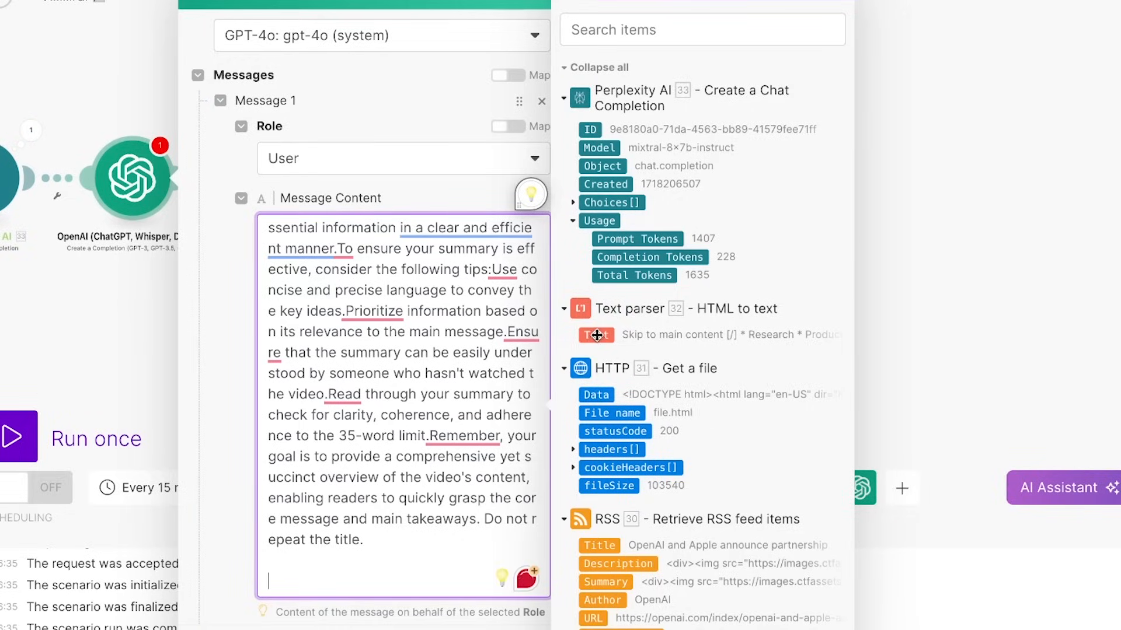
pyautogui.moveTo(597, 336); pyautogui.dragTo(444, 497)
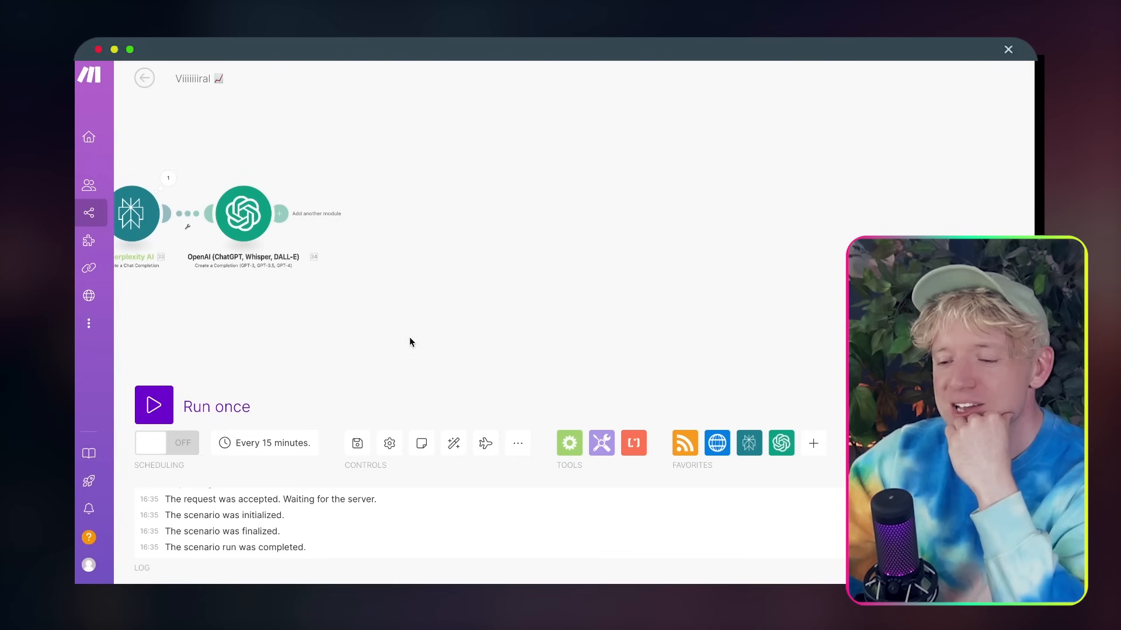
# In the Viral Posts (1/2) scenario, open the Snappy Summary module's name for renaming to copy it
pyautogui.moveTo(408, 339); pyautogui.dragTo(666, 336)
pyautogui.rightClick(511, 219)
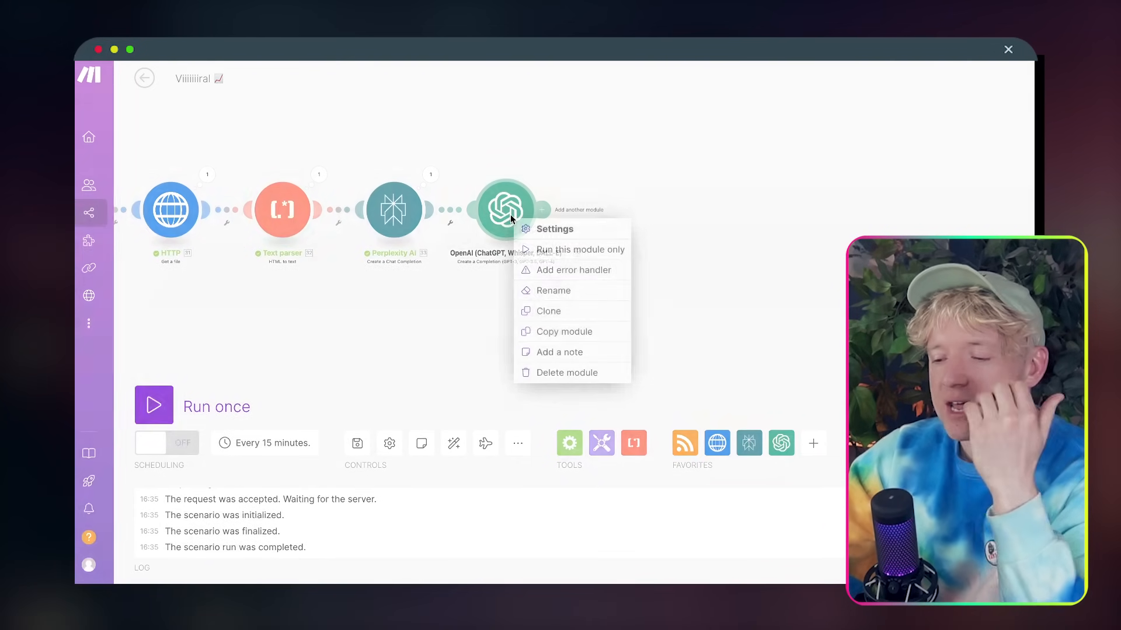
pyautogui.click(397, 119)
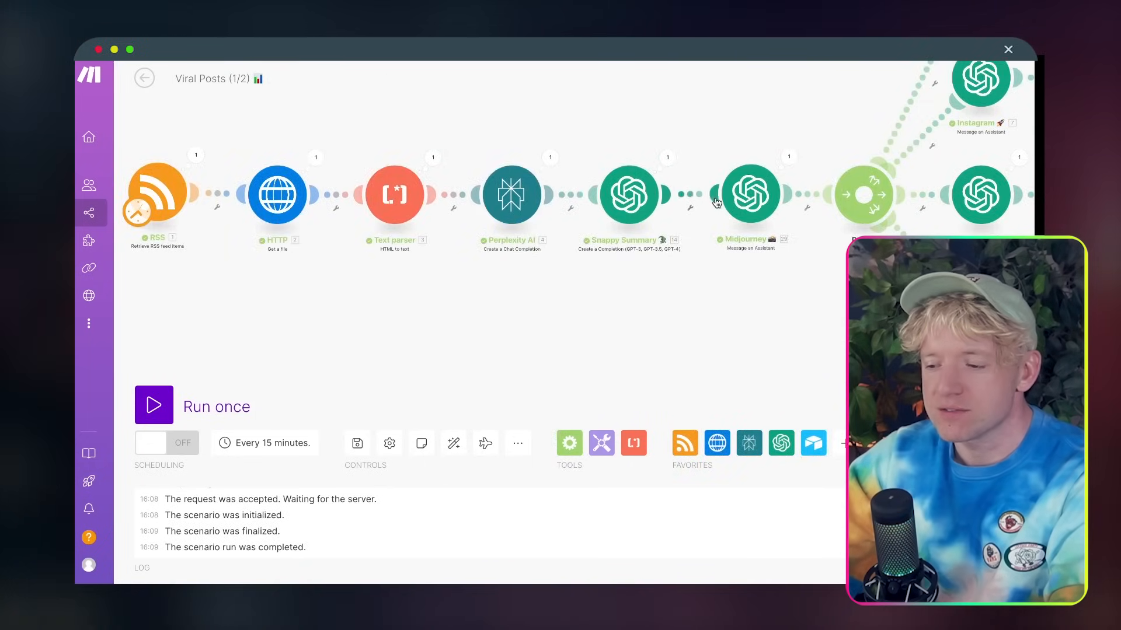
pyautogui.rightClick(642, 190)
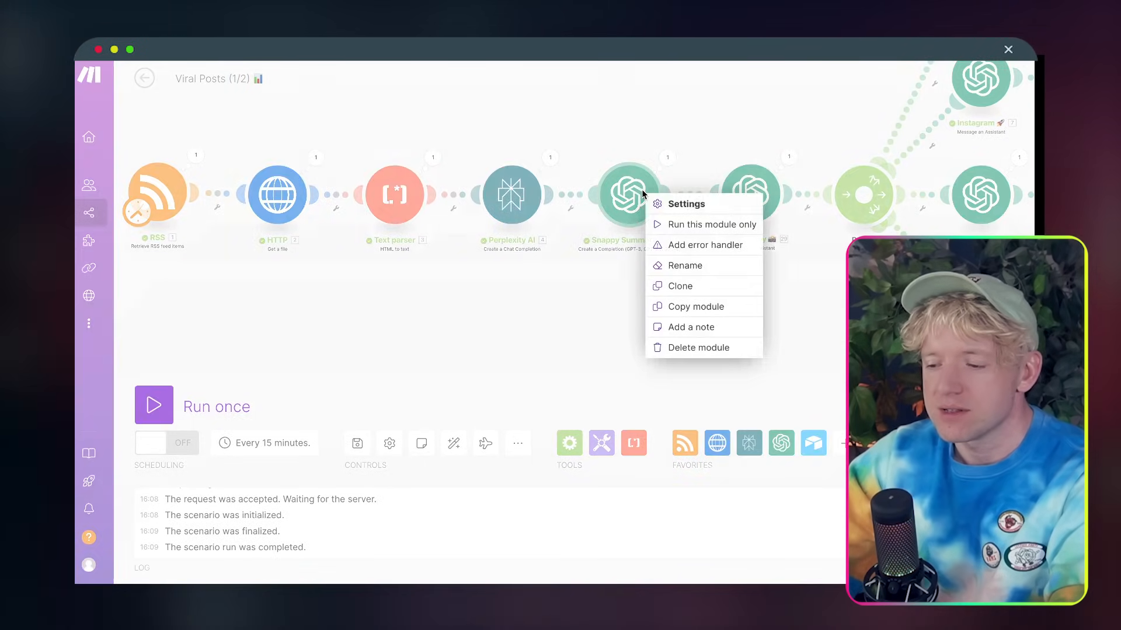
pyautogui.click(694, 267)
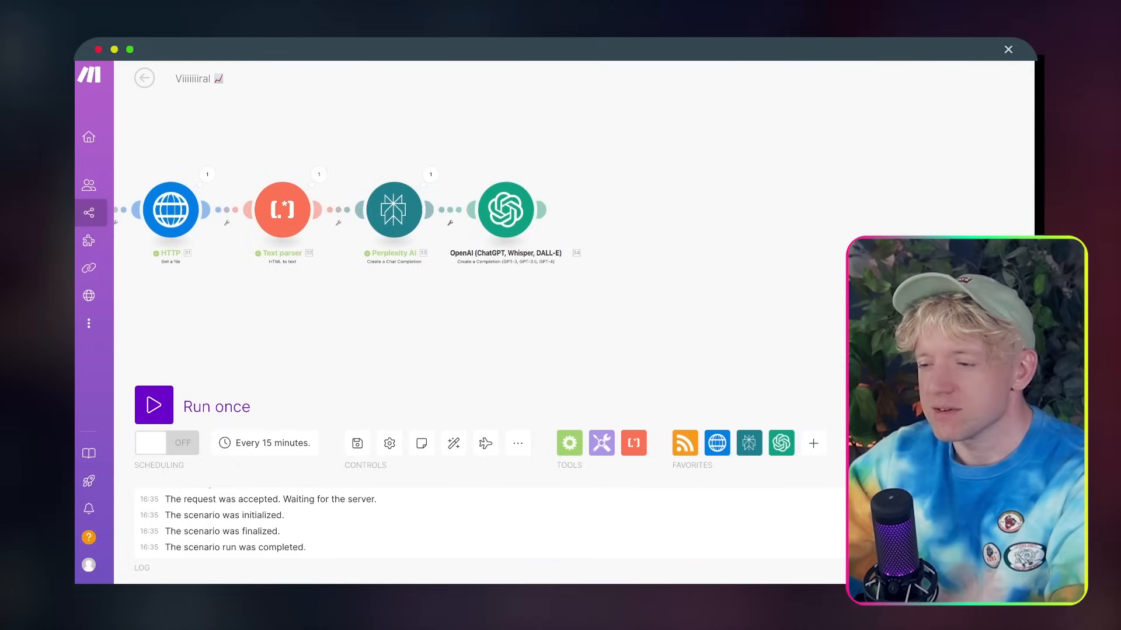
# Rename the OpenAI completion module in the Viiiiiiral scenario to "Snappy Summary 🦖" and move it slightly away from the Perplexity module
pyautogui.moveTo(824, 152); pyautogui.dragTo(742, 152)
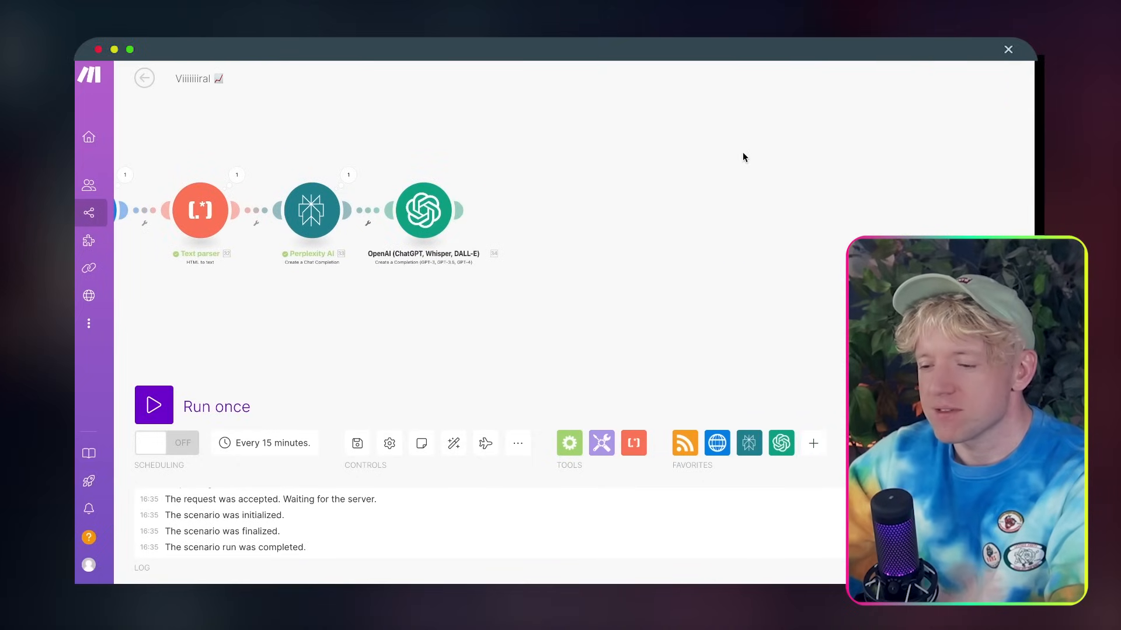
pyautogui.rightClick(417, 213)
pyautogui.click(451, 283)
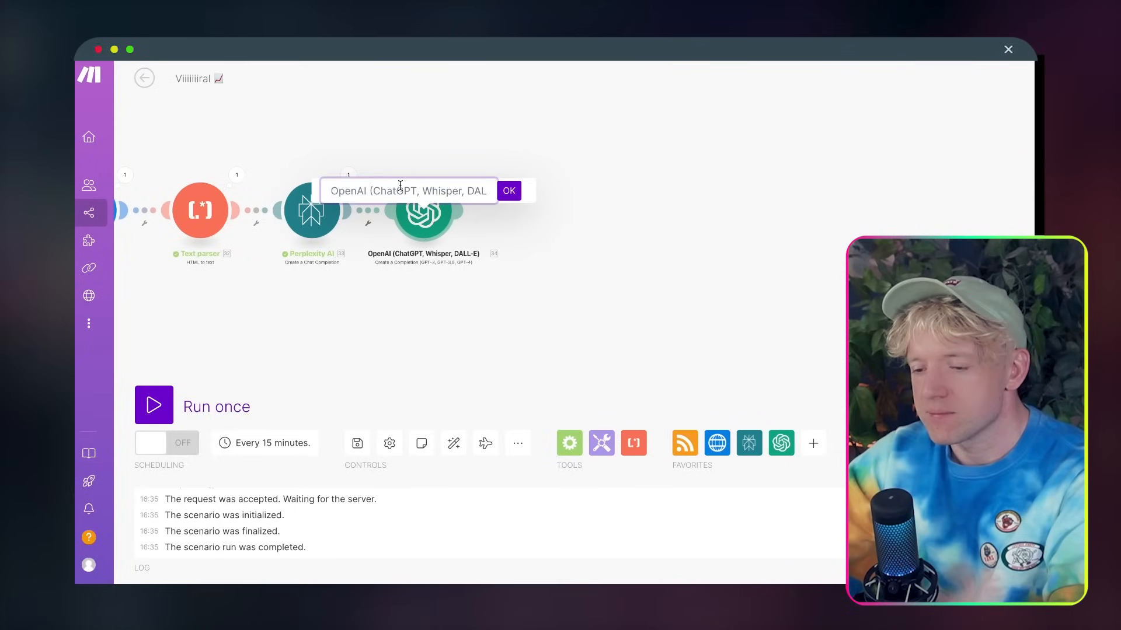
pyautogui.hotkey('ctrl', 'a')
pyautogui.write('Snappy Summary 🦖')
pyautogui.click(509, 191)
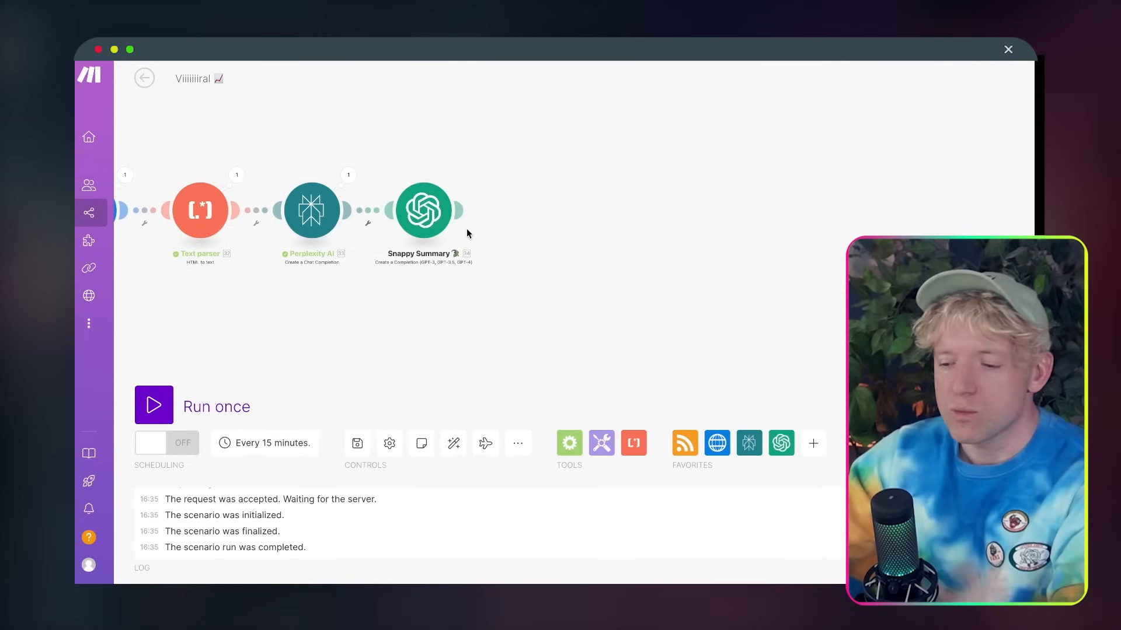
pyautogui.moveTo(425, 225); pyautogui.dragTo(452, 225)
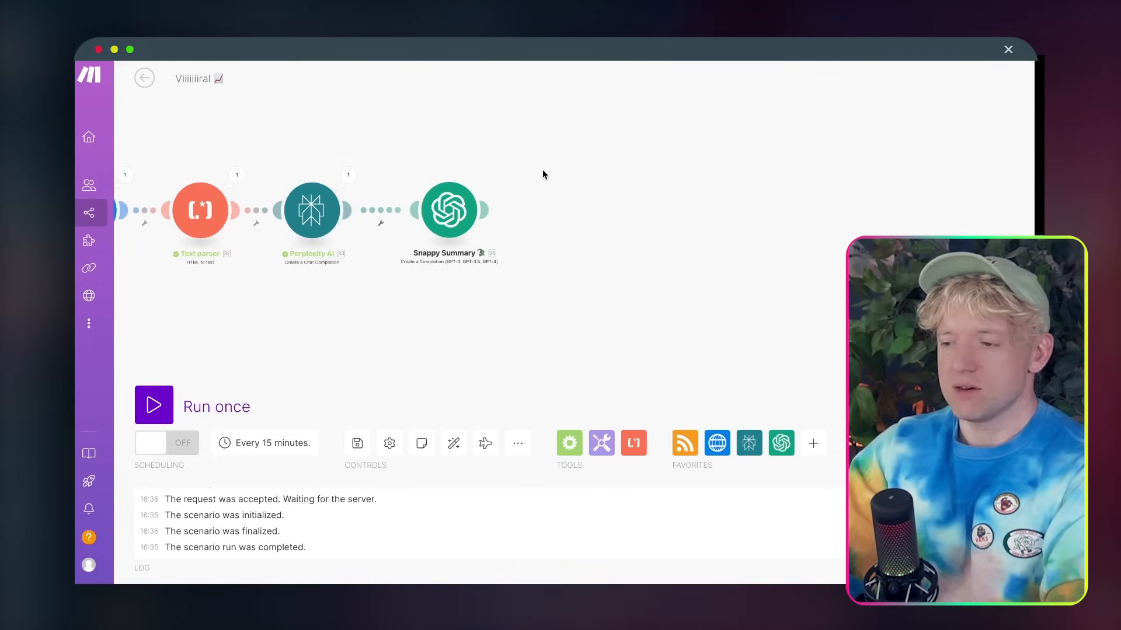
pyautogui.moveTo(542, 169); pyautogui.dragTo(683, 174)
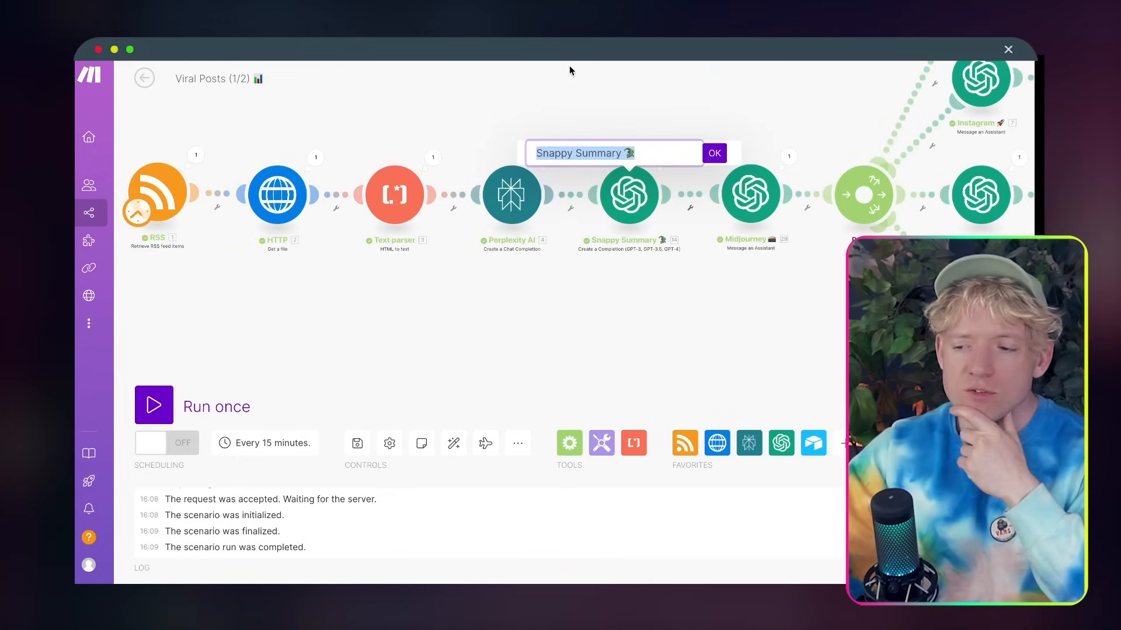
# Following the Viral Posts (1/2) layout, add an OpenAI "Message an Assistant" module after Snappy Summary in the Viiiiiiral scenario
pyautogui.moveTo(569, 65); pyautogui.dragTo(421, 69)
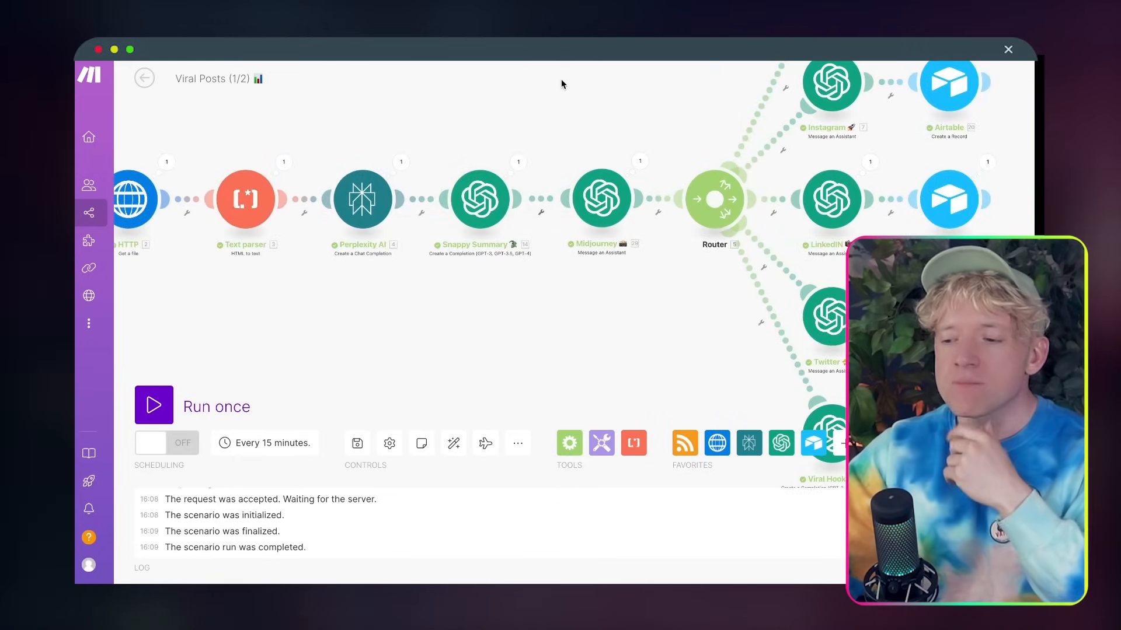
pyautogui.moveTo(577, 87); pyautogui.dragTo(393, 96)
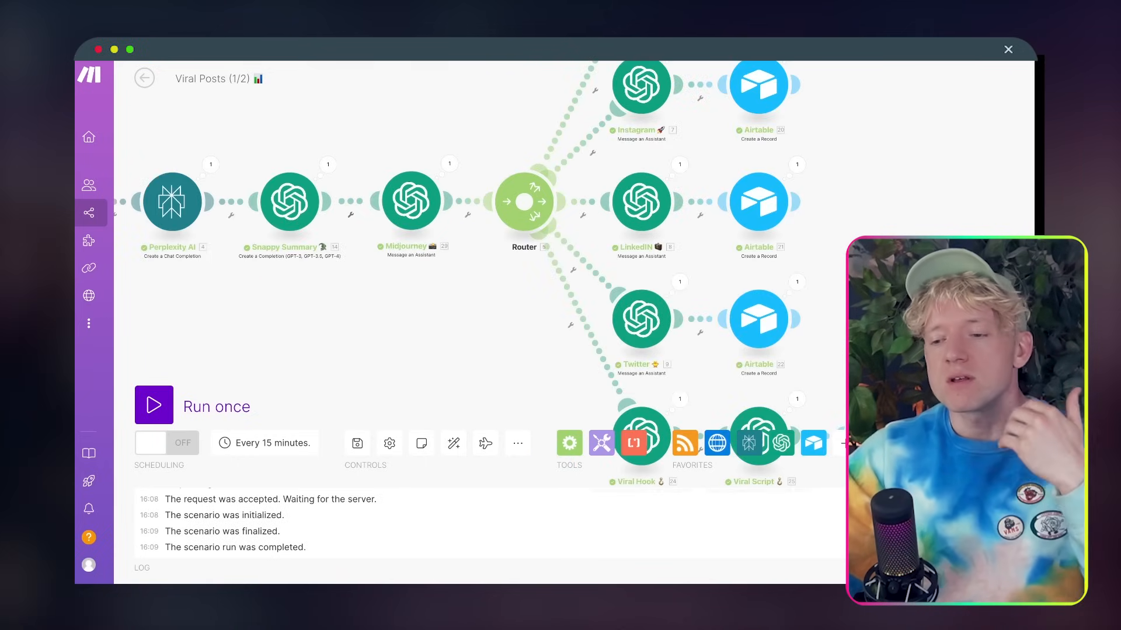
pyautogui.moveTo(453, 82); pyautogui.dragTo(444, 83)
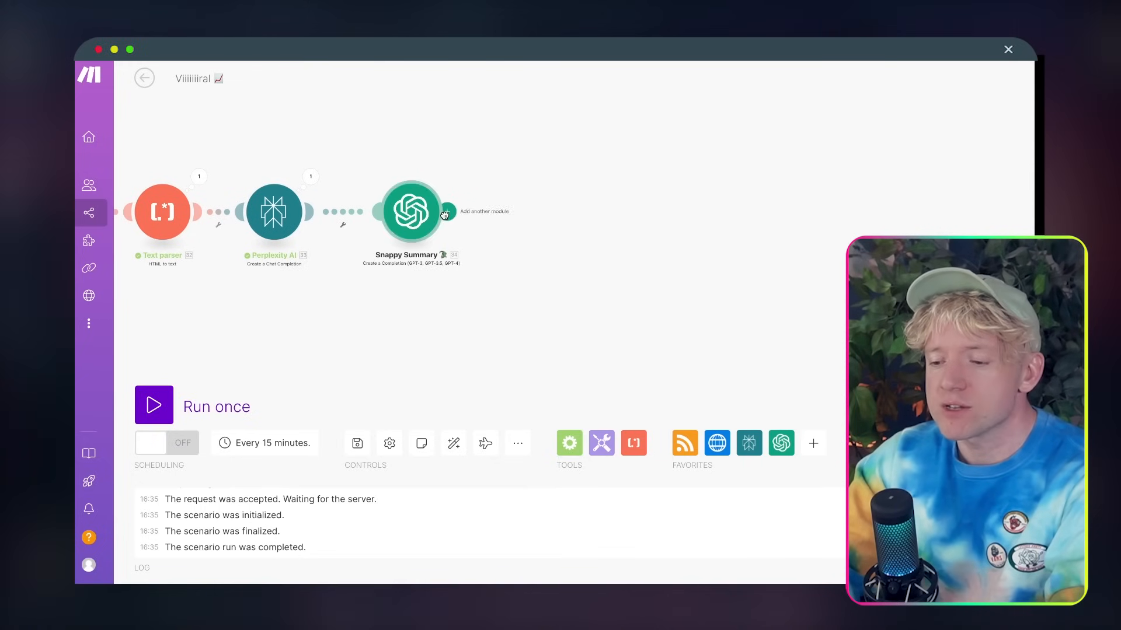
pyautogui.click(445, 213)
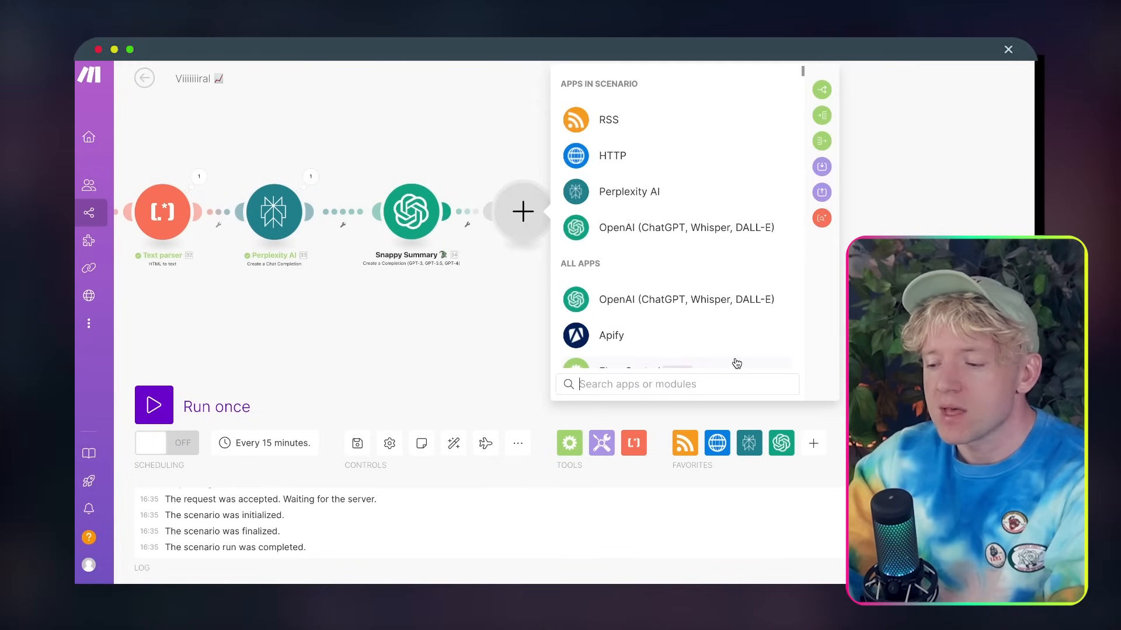
pyautogui.click(665, 299)
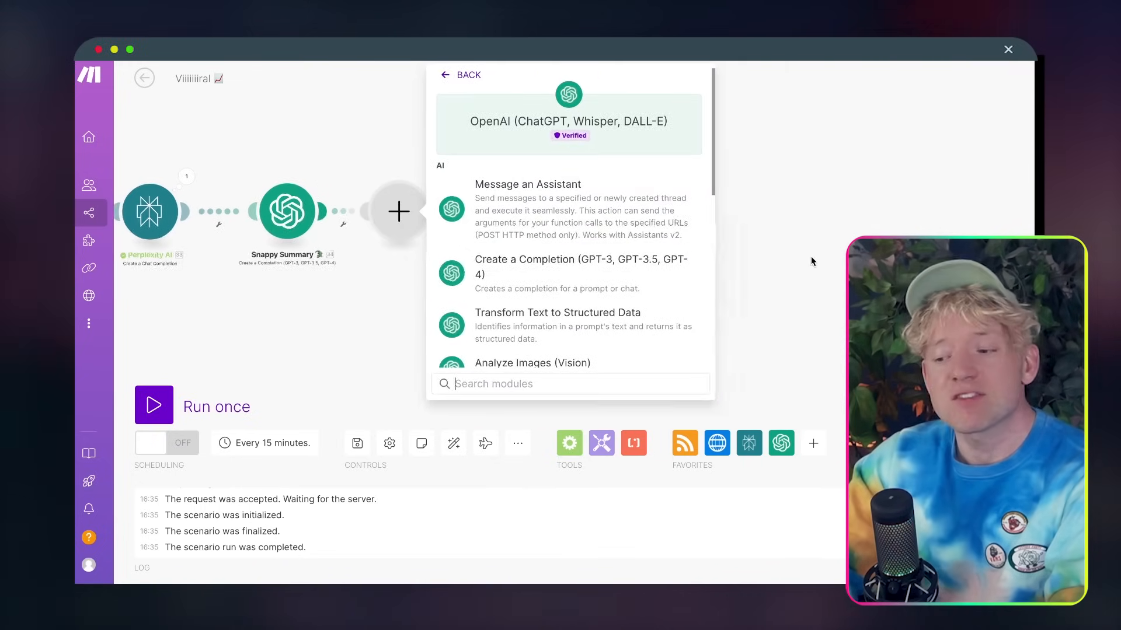
pyautogui.click(596, 224)
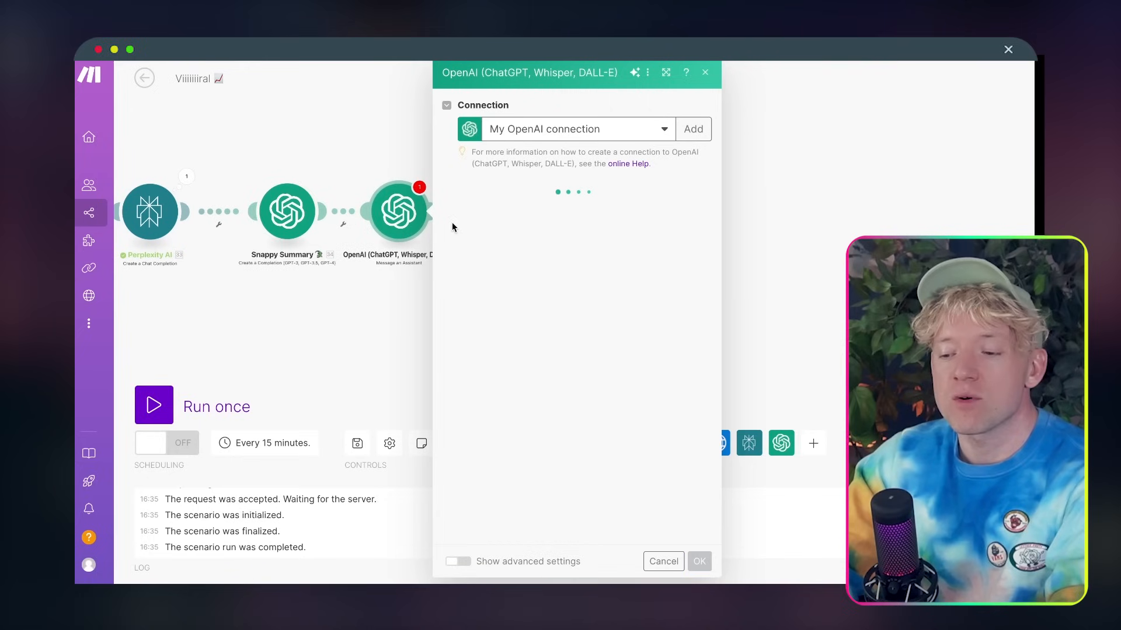
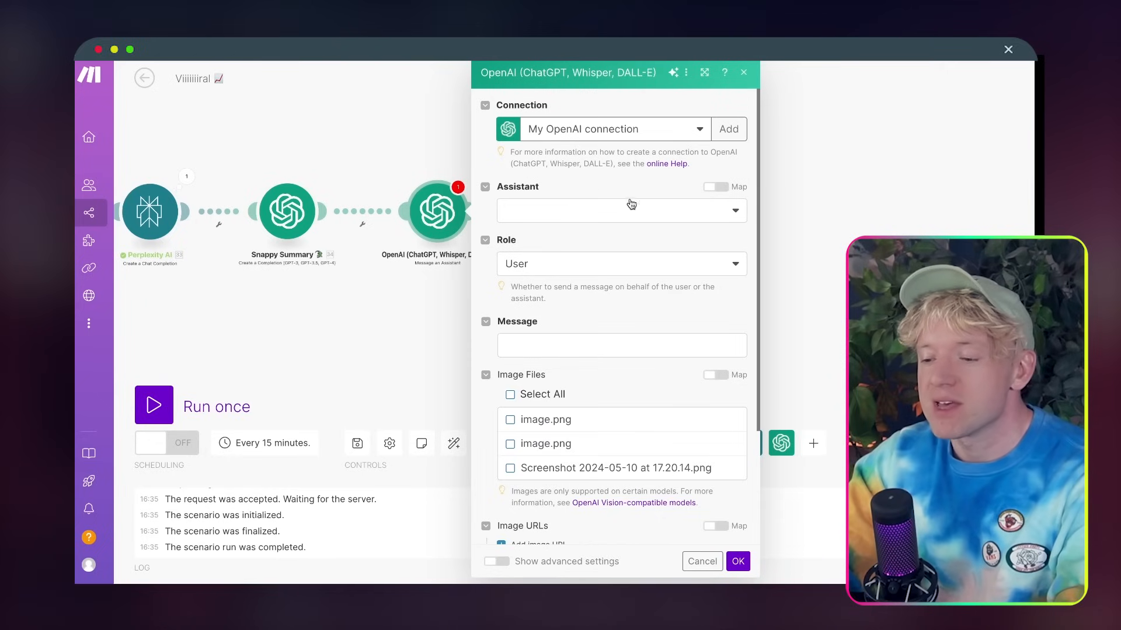
# Choose "midjourney bottttt (1:1) (gpt-4-turbo)" as the new module's assistant
pyautogui.click(630, 208)
pyautogui.write('mi')
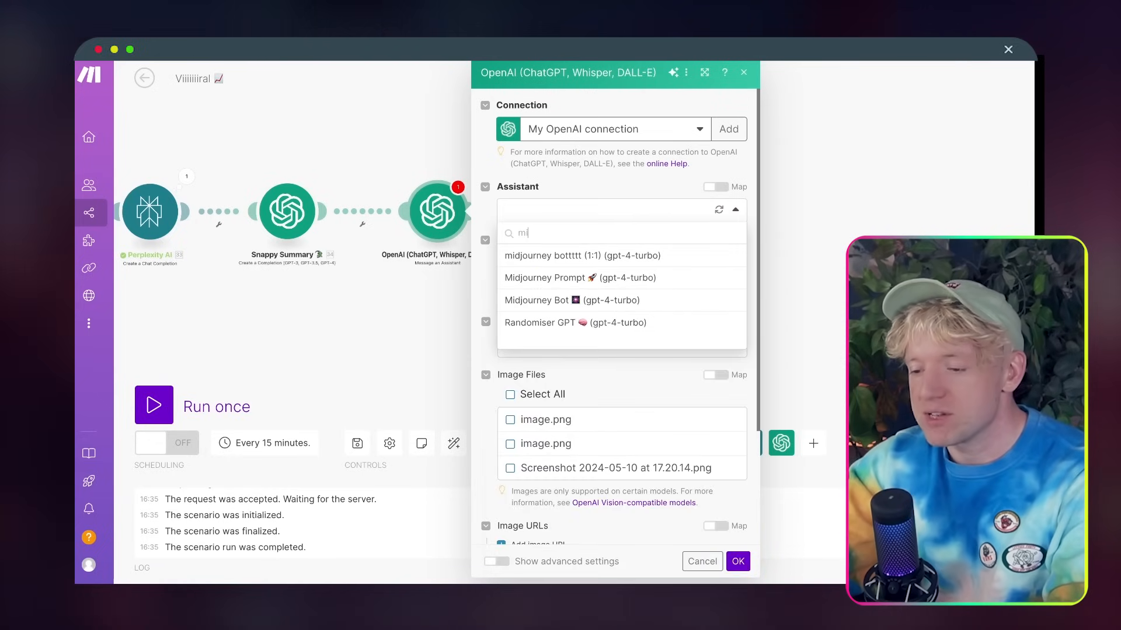
pyautogui.click(593, 255)
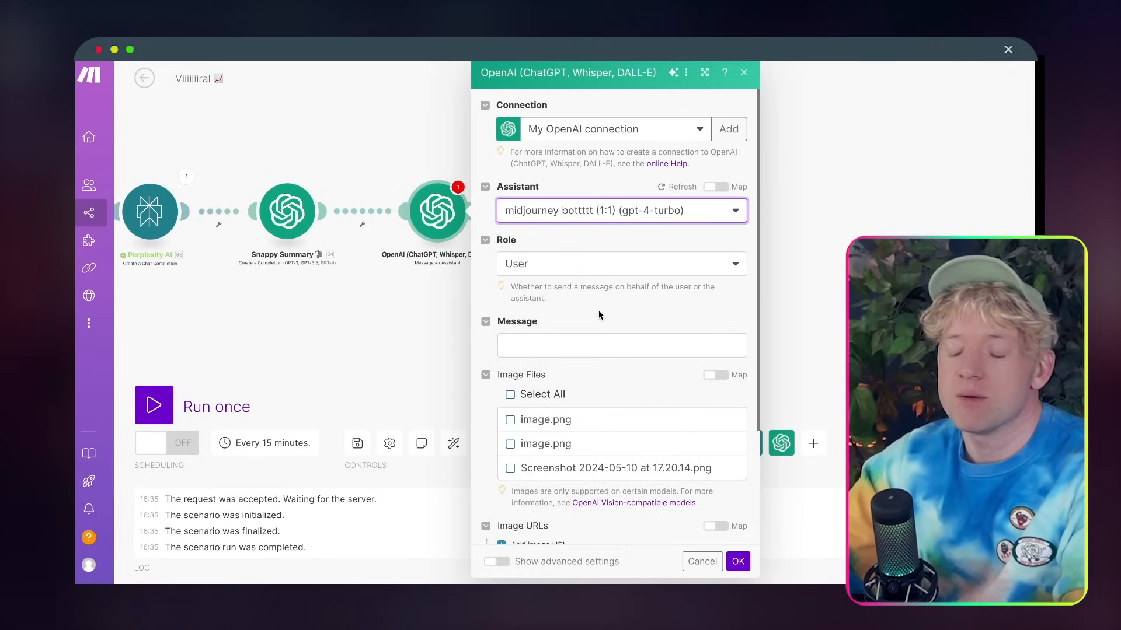
# Map the Snappy Summary Result and the HTML to text parser's Text into the assistant's message, each on its own line
pyautogui.scroll(-2, 607, 324)
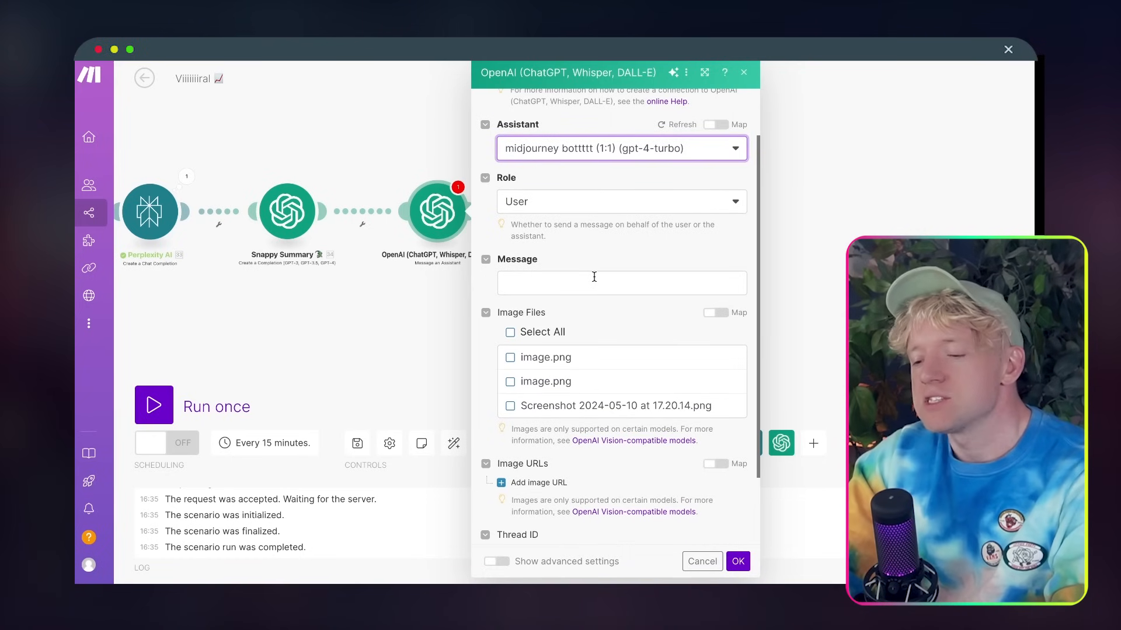
pyautogui.click(594, 277)
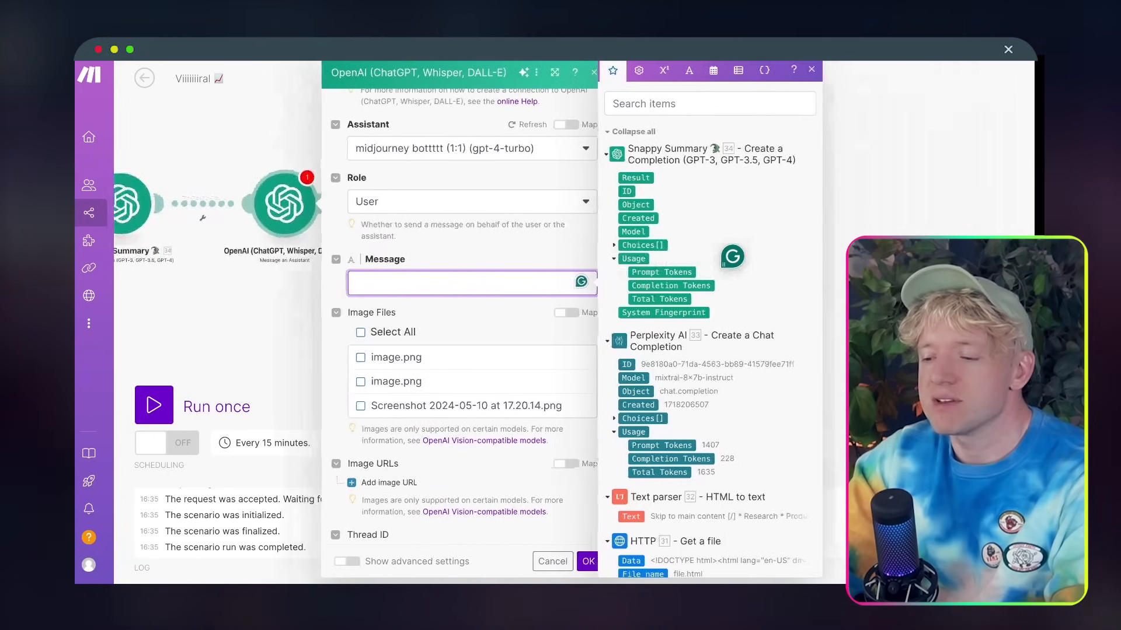
pyautogui.click(636, 177)
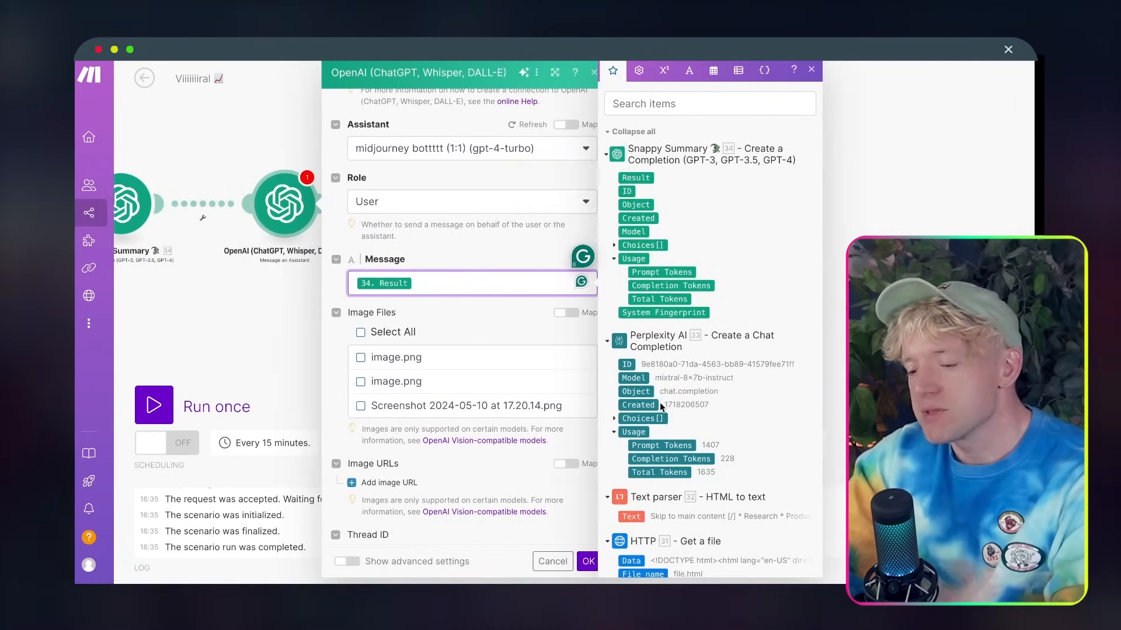
pyautogui.scroll(-2, 660, 401)
pyautogui.click(631, 438)
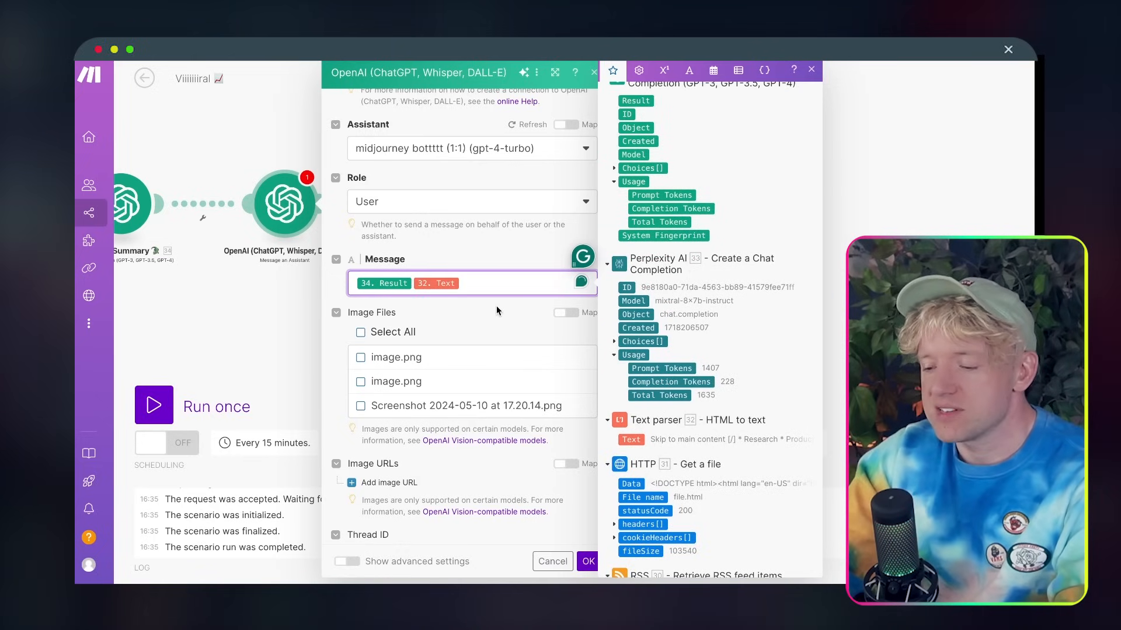
pyautogui.press('Return')
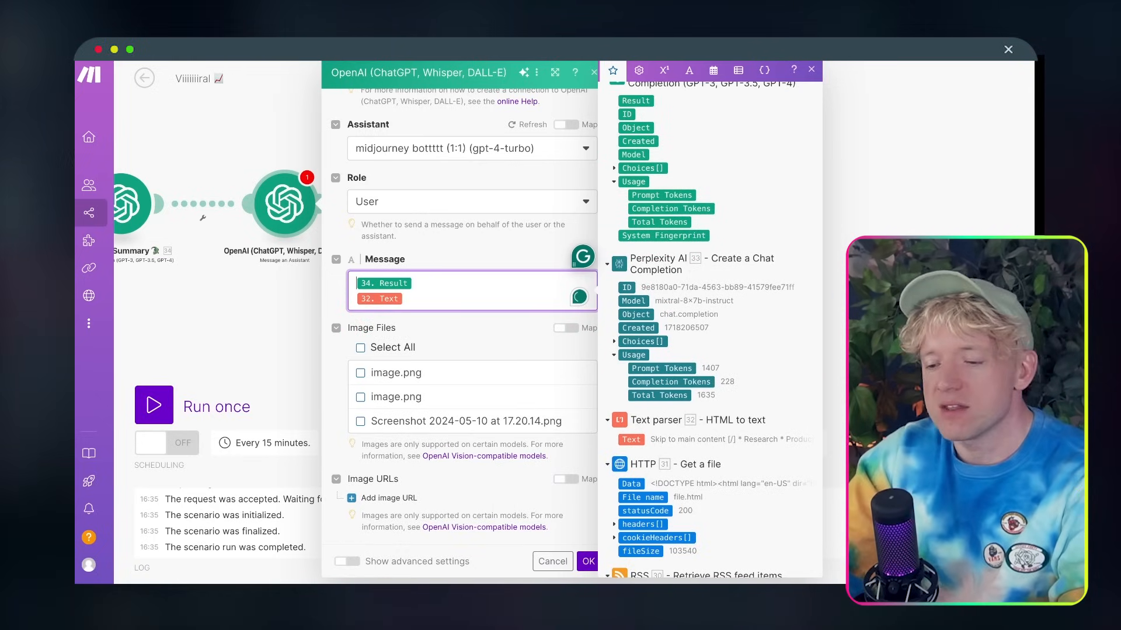
# Label the mapped message values "Summary:" and "Full article:" and save the assistant module's settings
pyautogui.press('Home')
pyautogui.write('Summaru')
pyautogui.press('BackSpace')
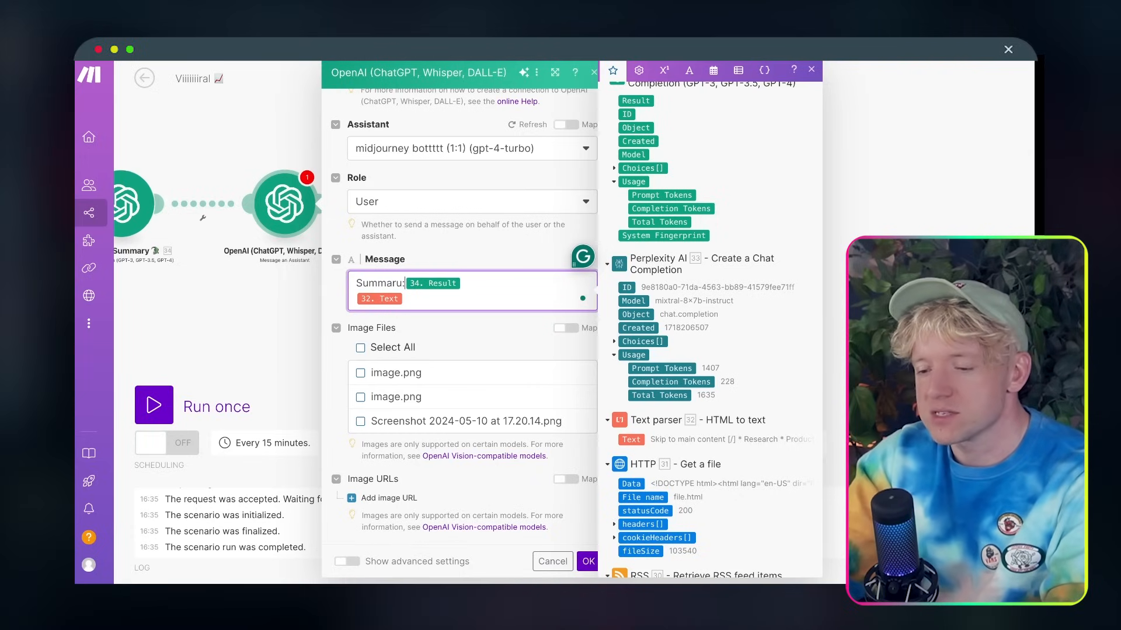
pyautogui.write('y:')
pyautogui.click(463, 300)
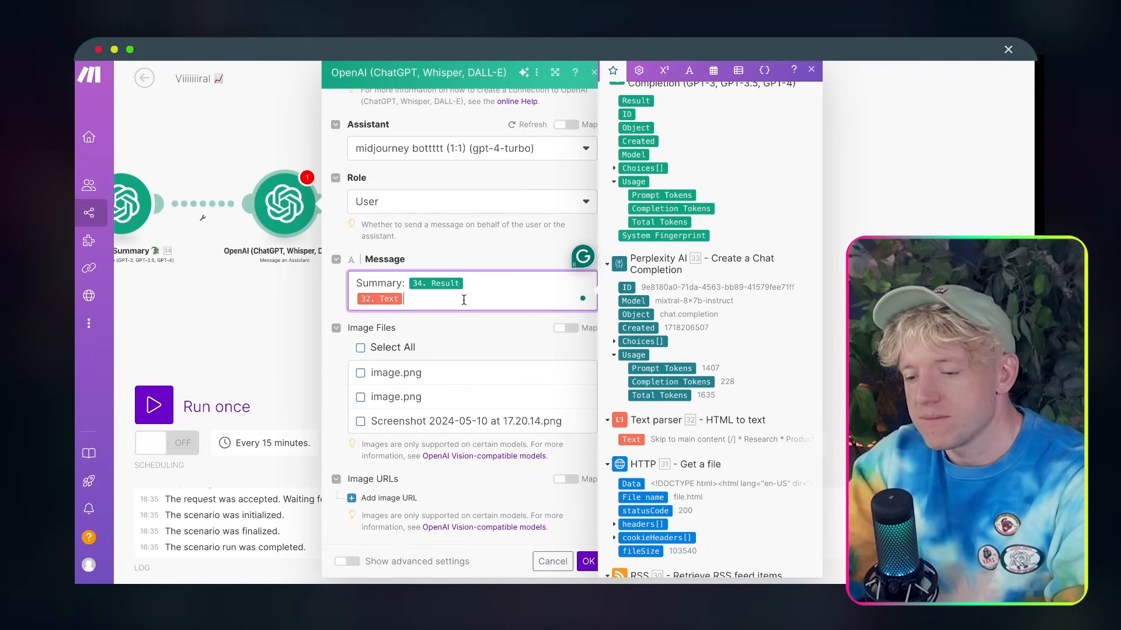
pyautogui.press('Left')
pyautogui.write('Full article:')
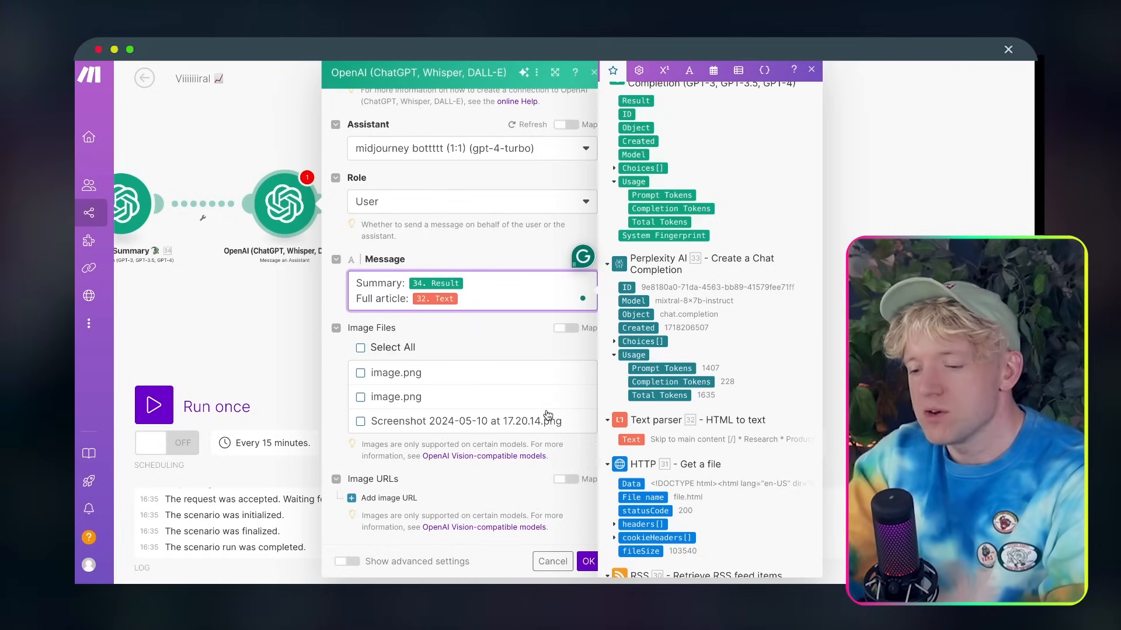
pyautogui.click(588, 562)
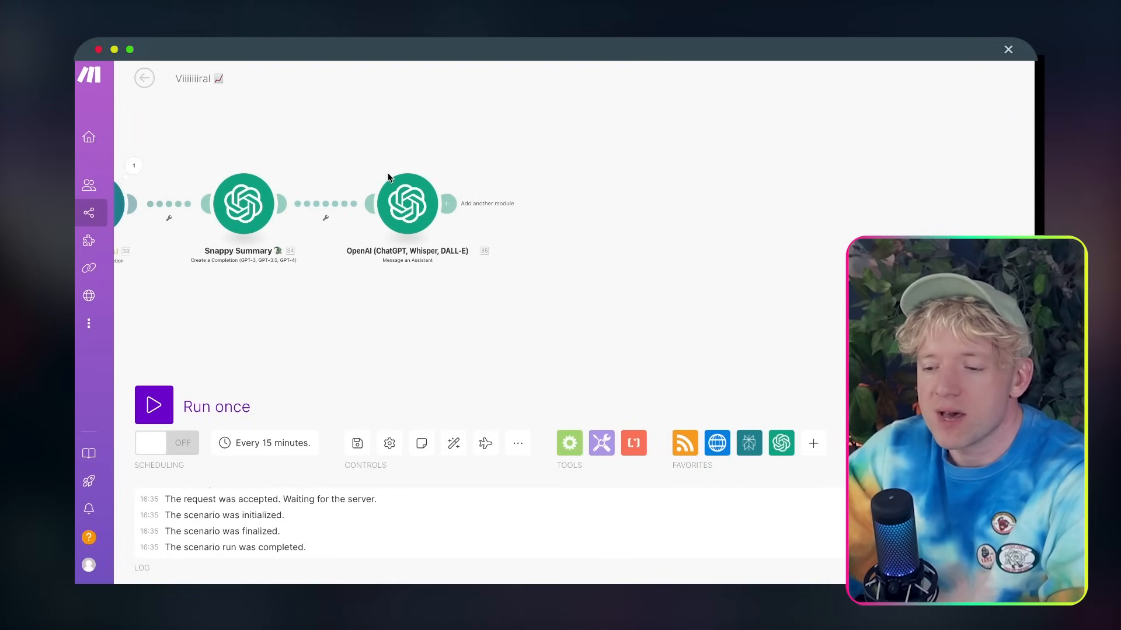
# Rename the new Message an Assistant module to "Midjourney 📸"
pyautogui.rightClick(406, 193)
pyautogui.click(432, 269)
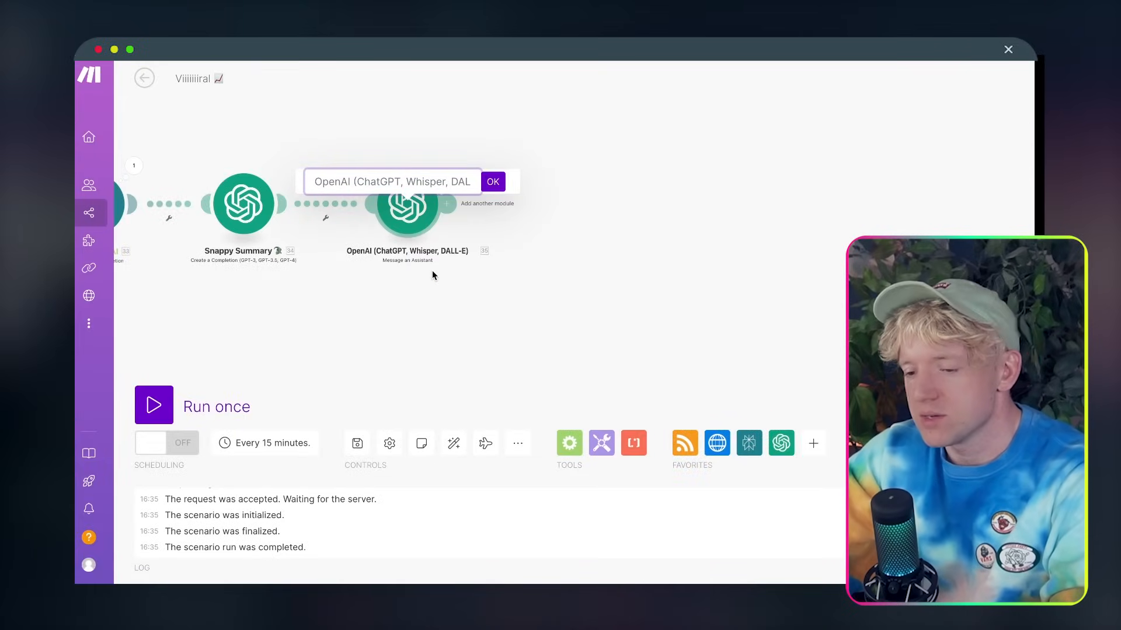
pyautogui.write('Midjourne')
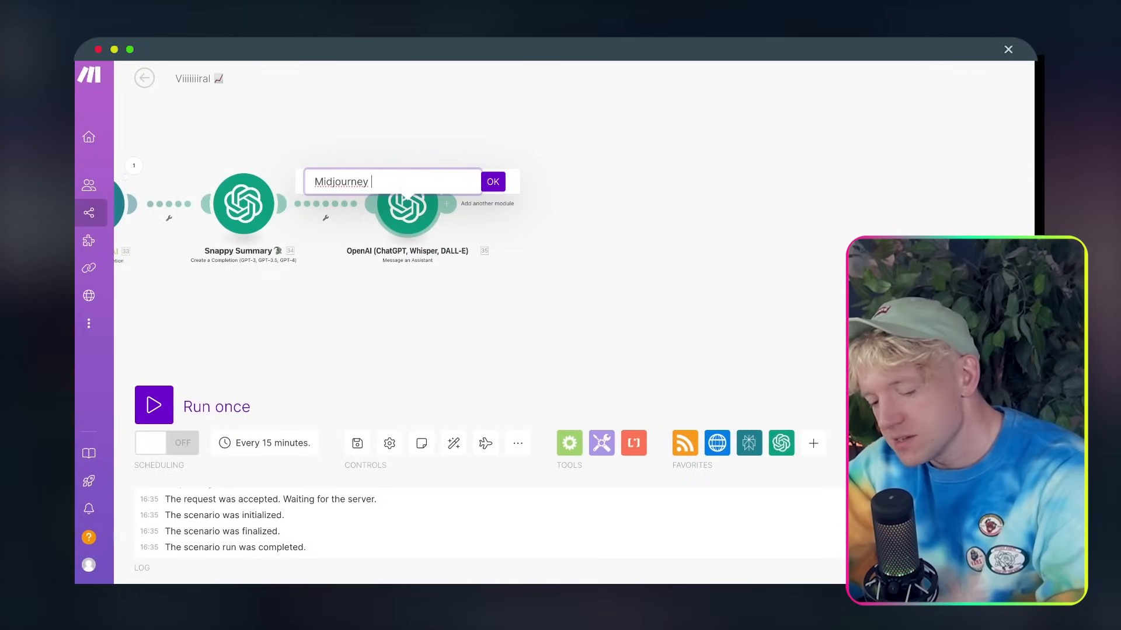
pyautogui.write('y')
pyautogui.press('ctrl+super+space')
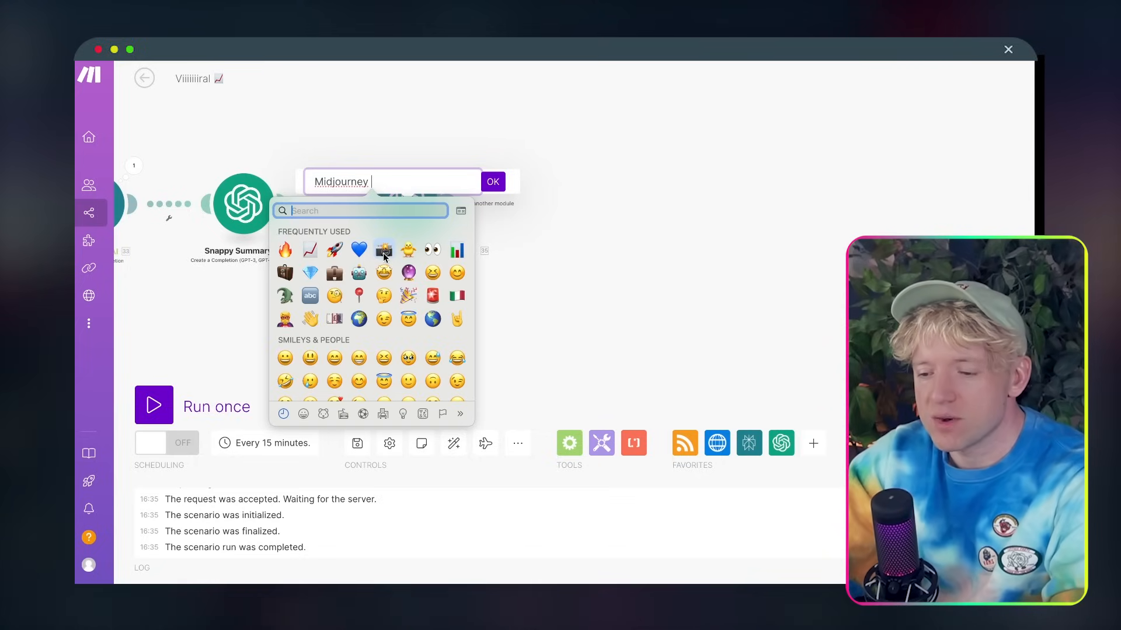
pyautogui.click(384, 251)
pyautogui.press('Return')
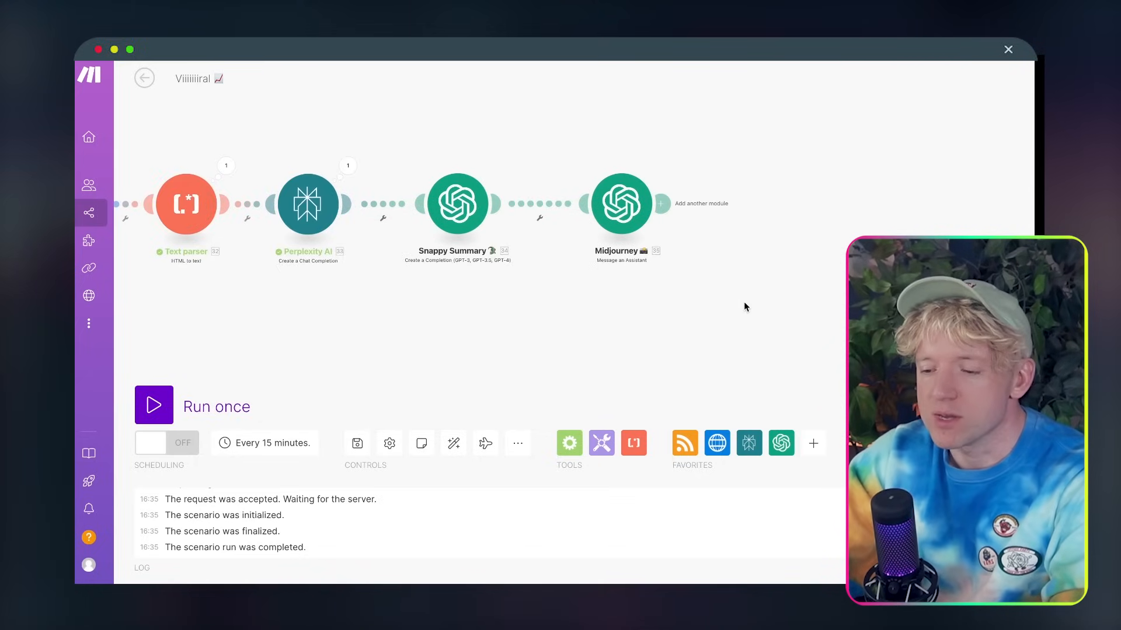
# Run the Viiiiiiral scenario once to test the new summary and Midjourney modules
pyautogui.click(161, 411)
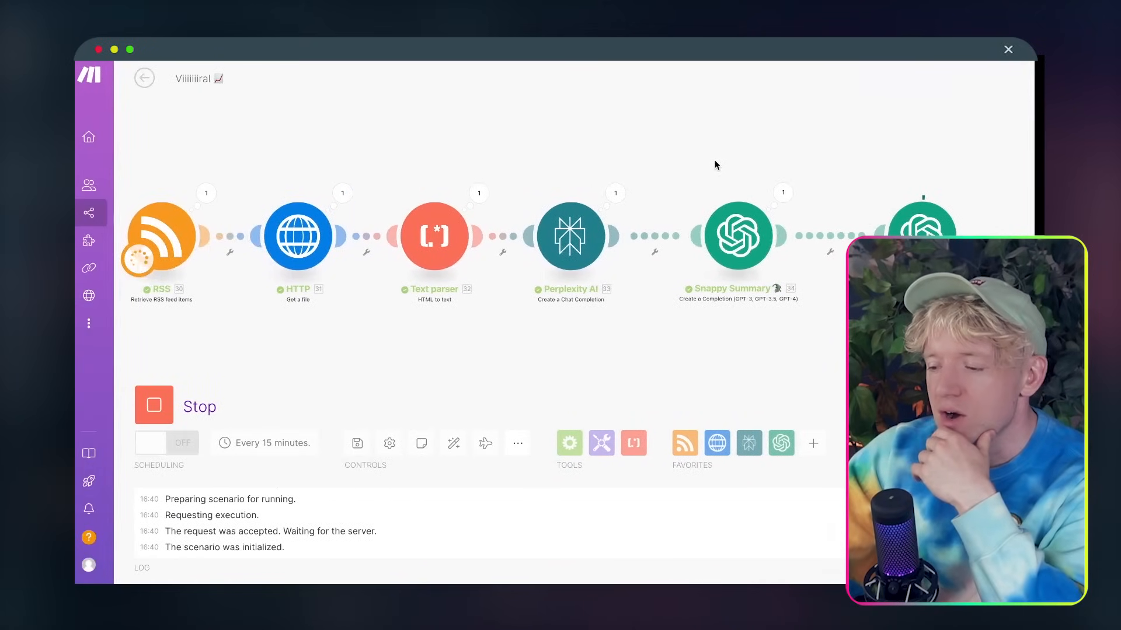
# Inspect the Snappy Summary and Midjourney modules' run outputs and select the Midjourney module's generated Result text
pyautogui.click(782, 193)
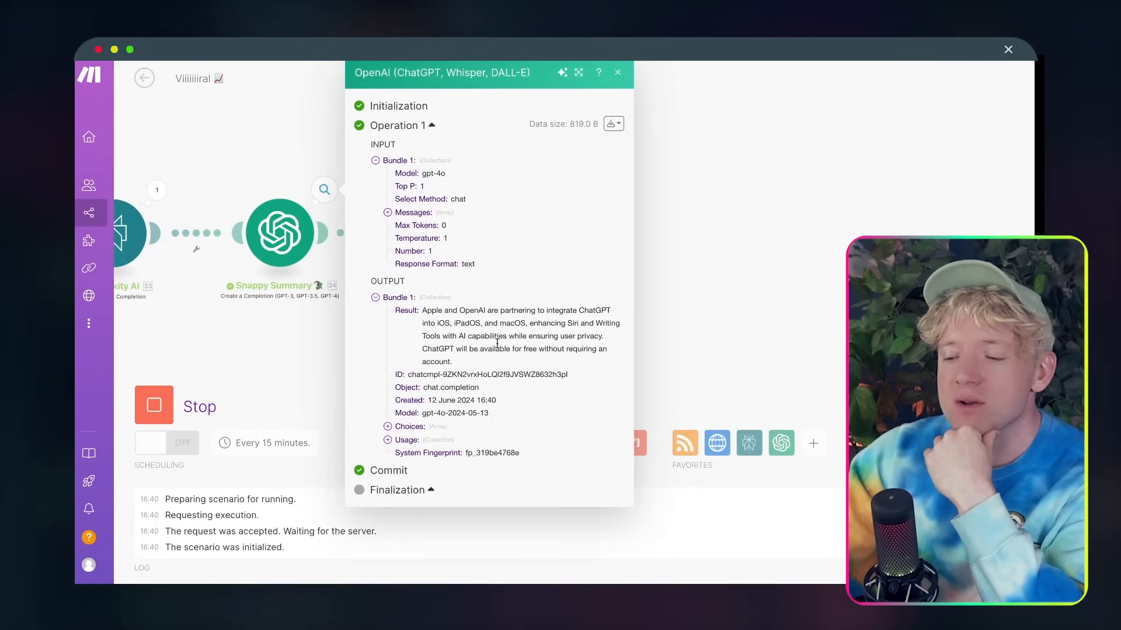
pyautogui.click(812, 231)
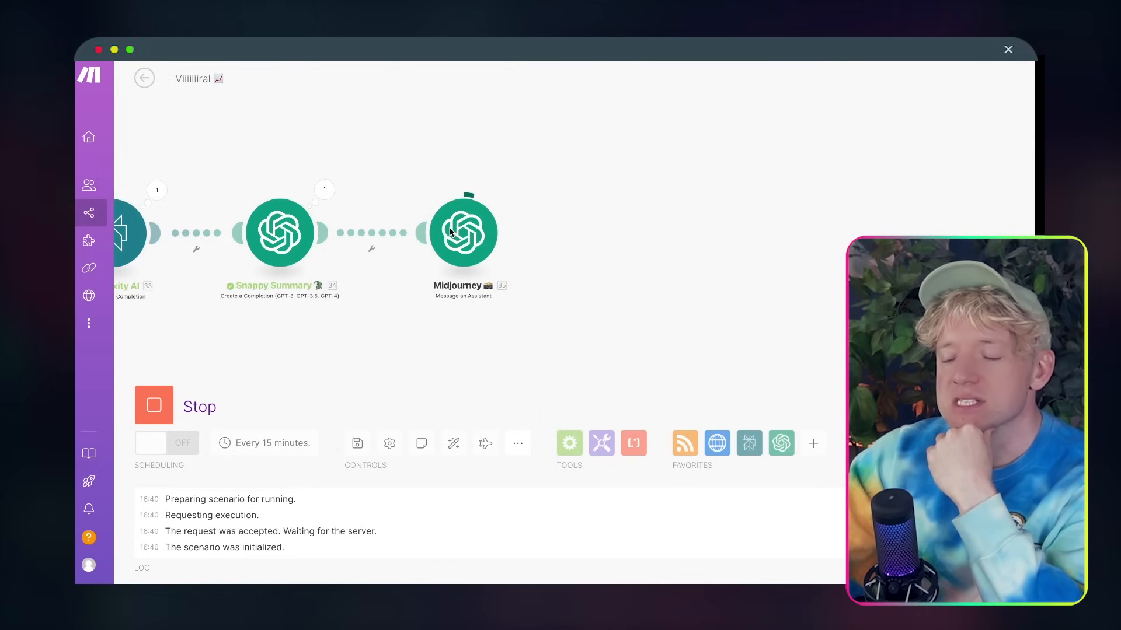
pyautogui.click(508, 190)
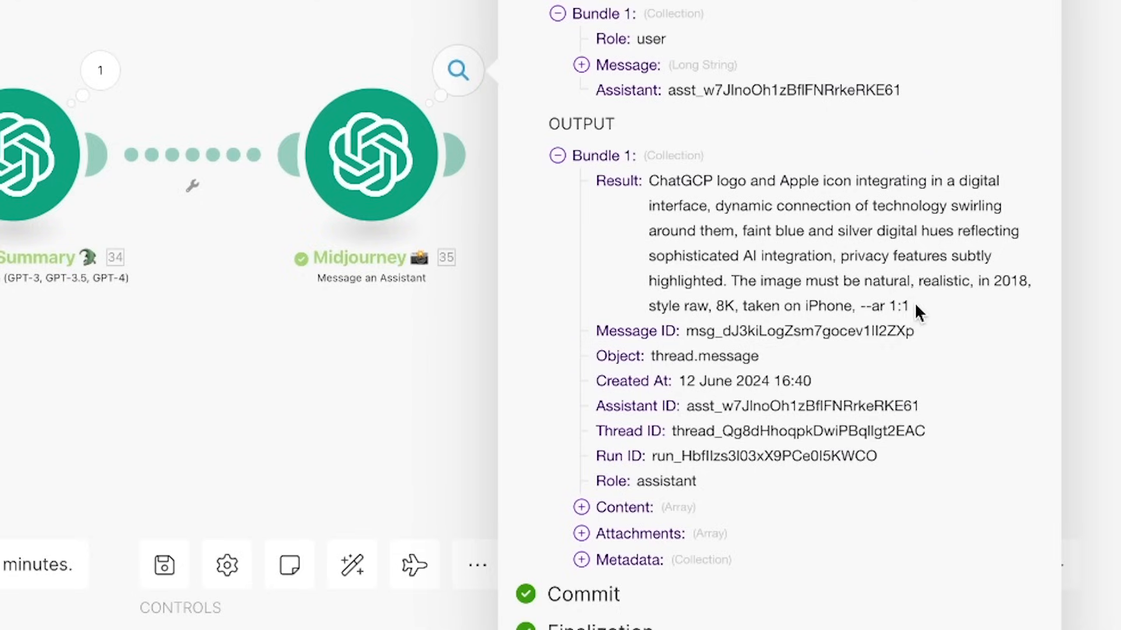
pyautogui.moveTo(915, 312); pyautogui.dragTo(647, 181)
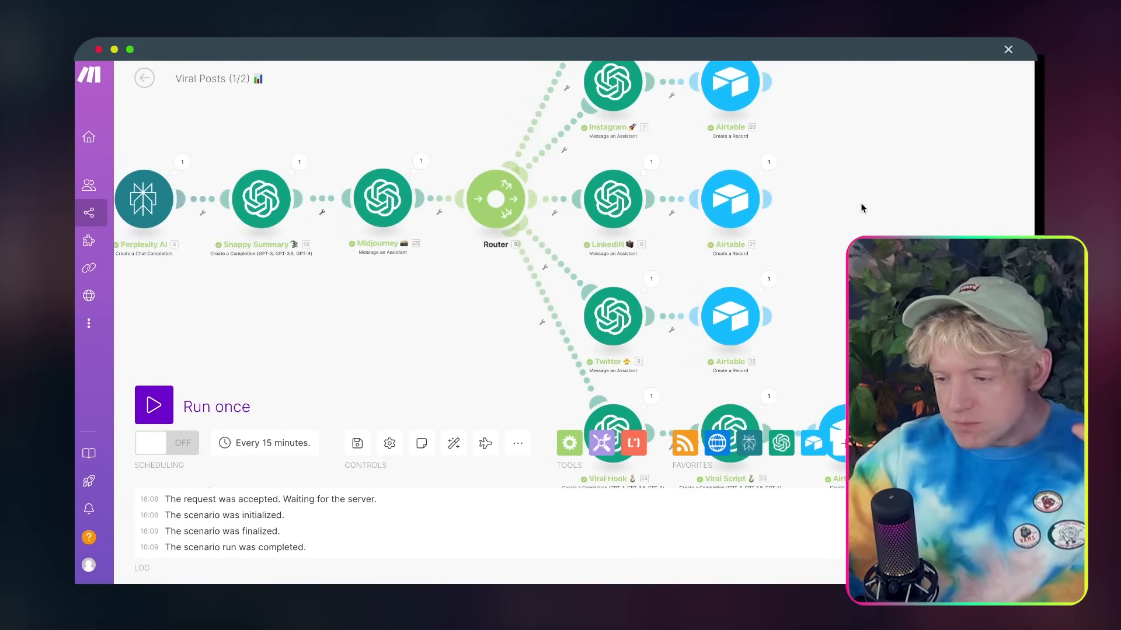
# Add a Router after the Midjourney module in the Viiiiiiral scenario
pyautogui.moveTo(861, 204); pyautogui.dragTo(811, 365)
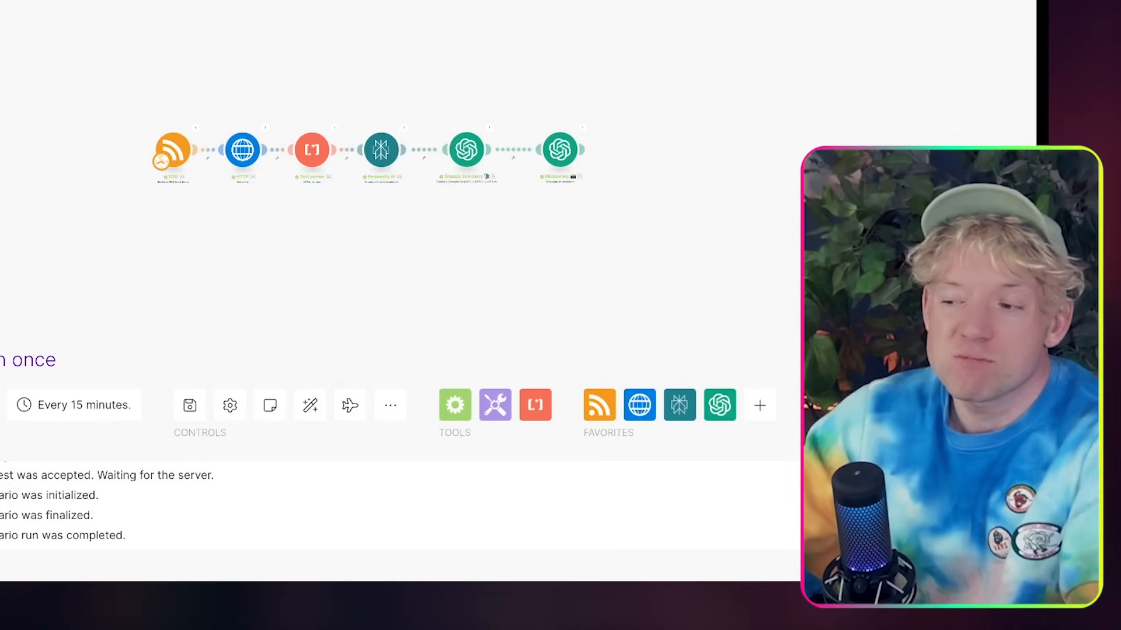
pyautogui.scroll(5, 690, 131)
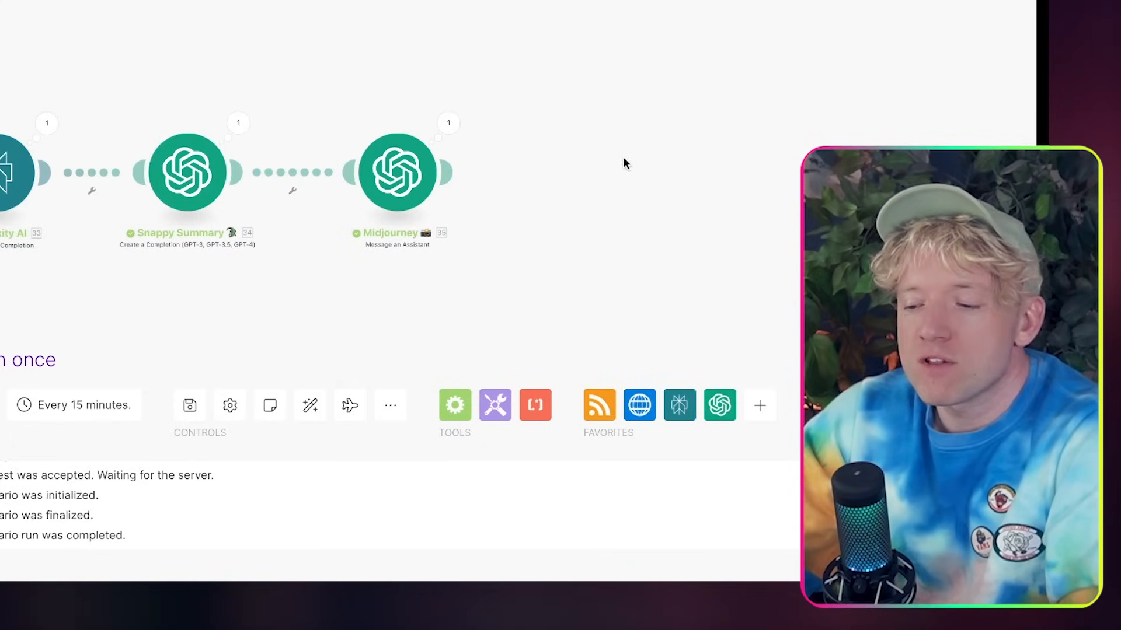
pyautogui.moveTo(623, 156); pyautogui.dragTo(602, 142)
pyautogui.click(409, 143)
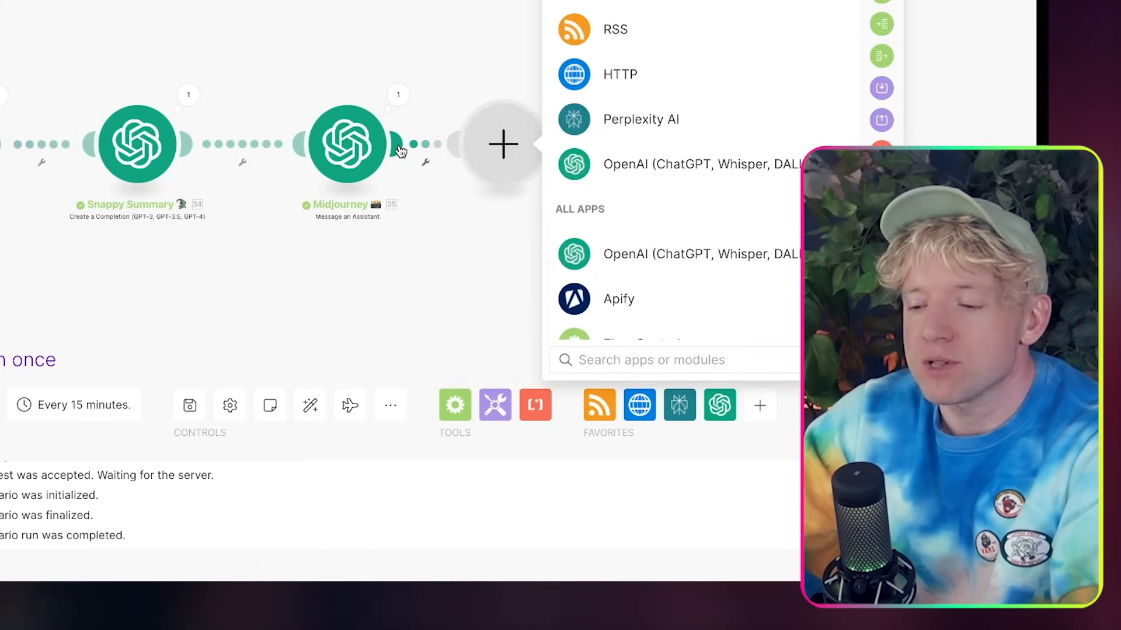
pyautogui.write('router')
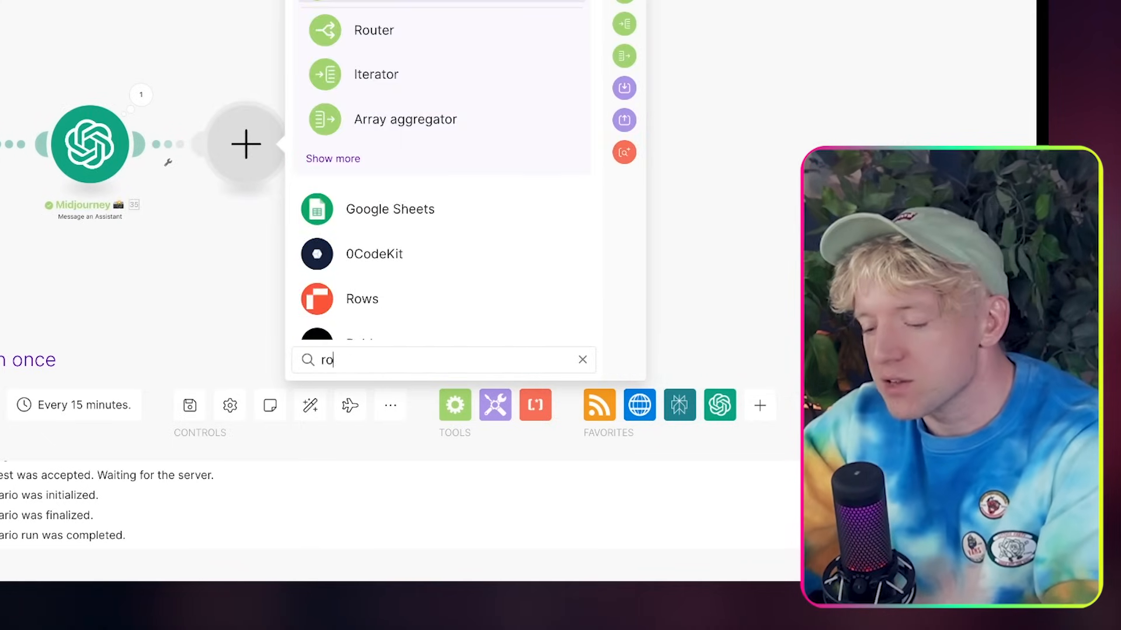
pyautogui.click(372, 30)
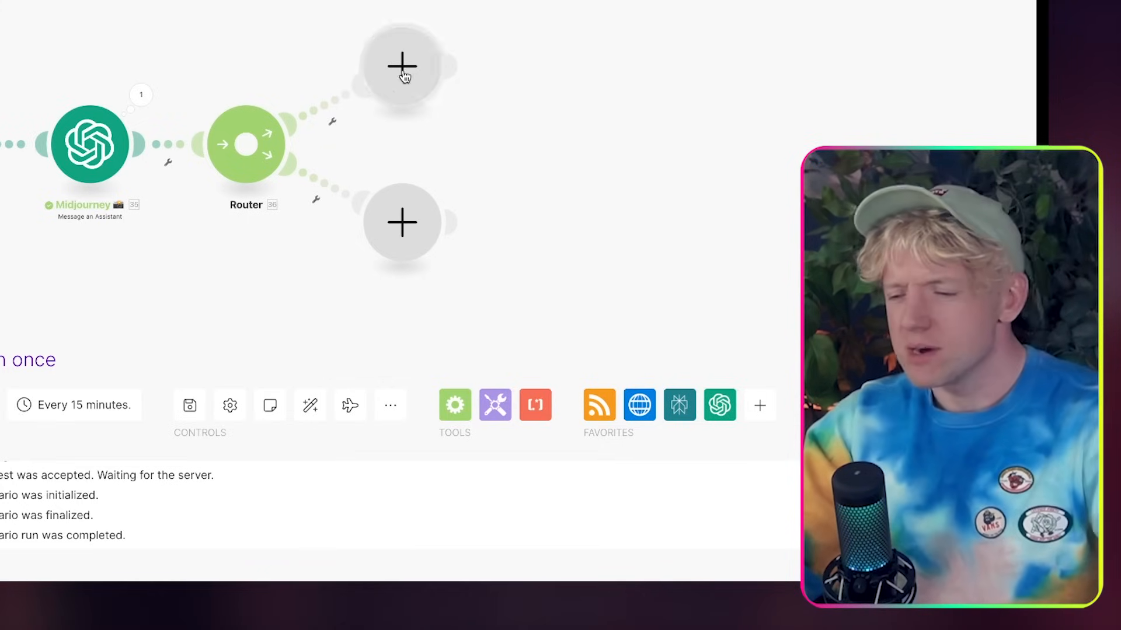
# Add an OpenAI Message an Assistant module on the Router's upper branch
pyautogui.click(403, 79)
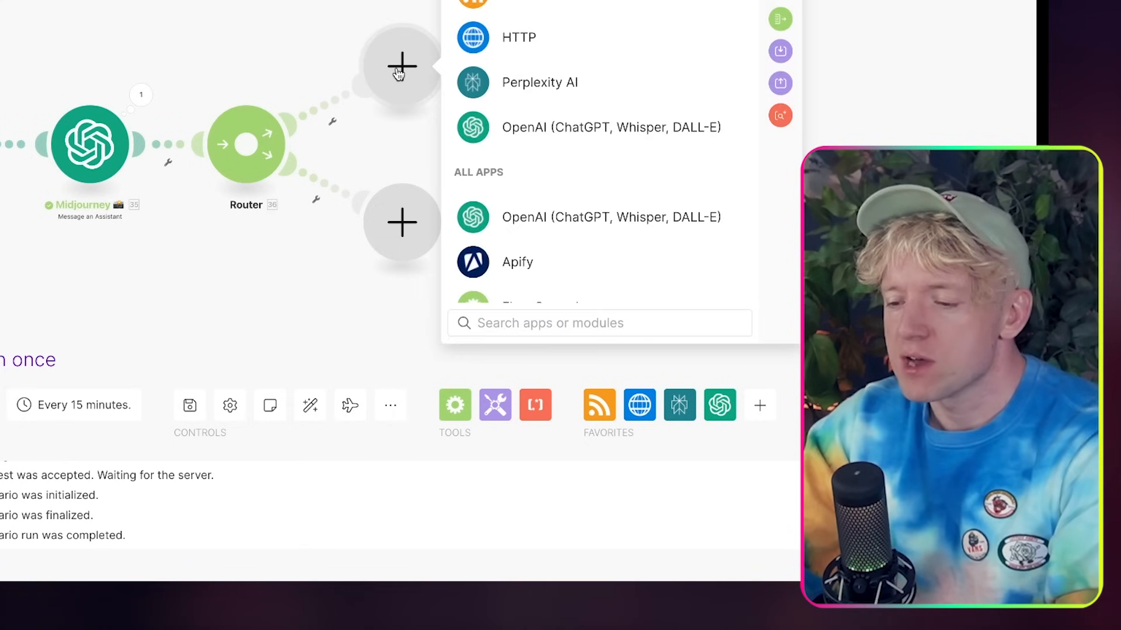
pyautogui.click(587, 128)
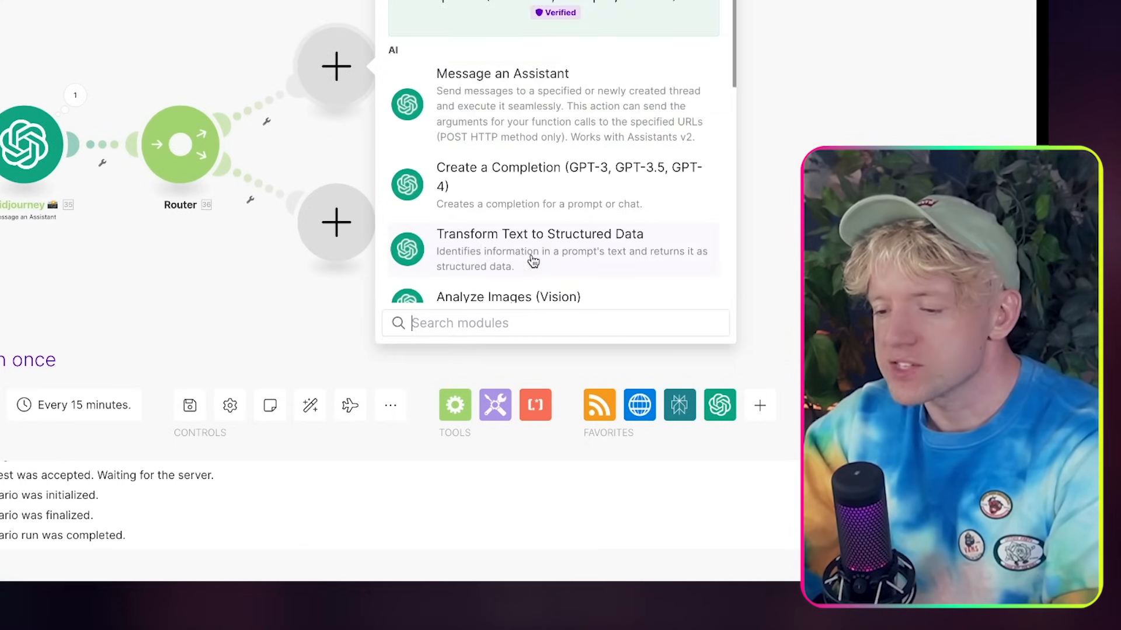
pyautogui.scroll(-3, 514, 260)
pyautogui.click(542, 40)
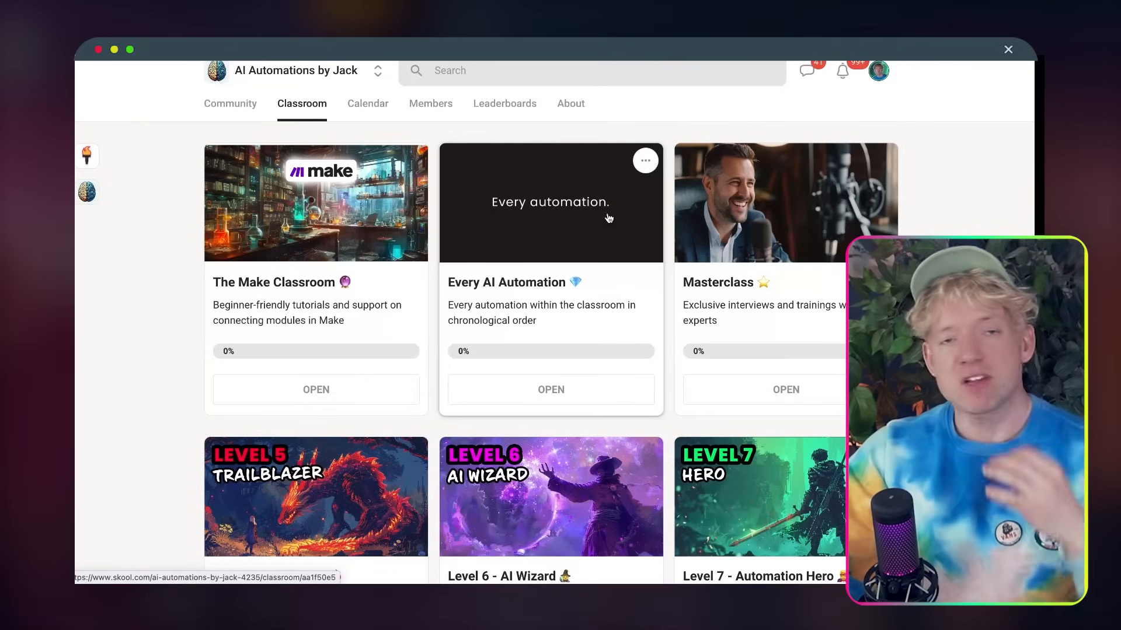
# Switch to the Skool classroom, open Every AI Automation, collapse the Social Media section, and check the Make Money lessons
pyautogui.click(607, 217)
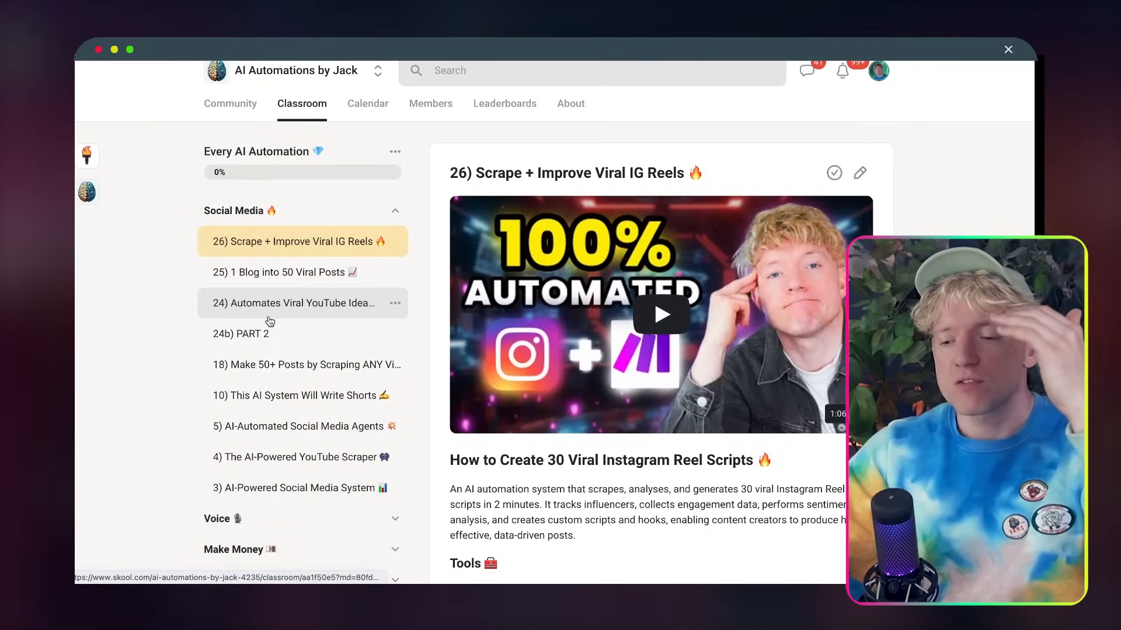
pyautogui.click(280, 208)
pyautogui.click(279, 388)
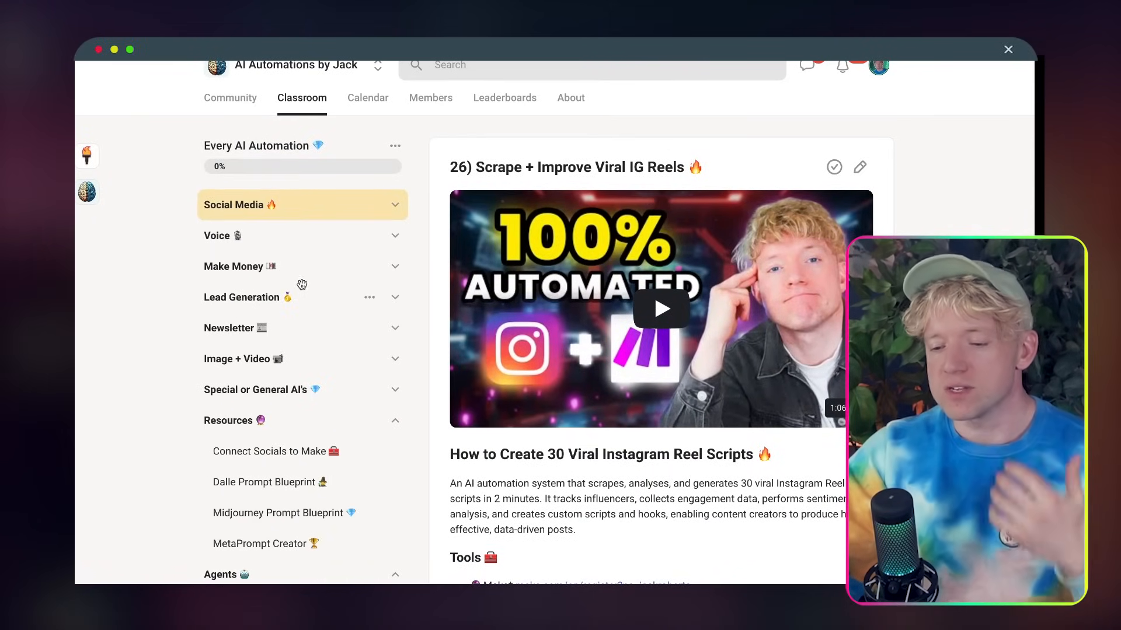
pyautogui.click(268, 268)
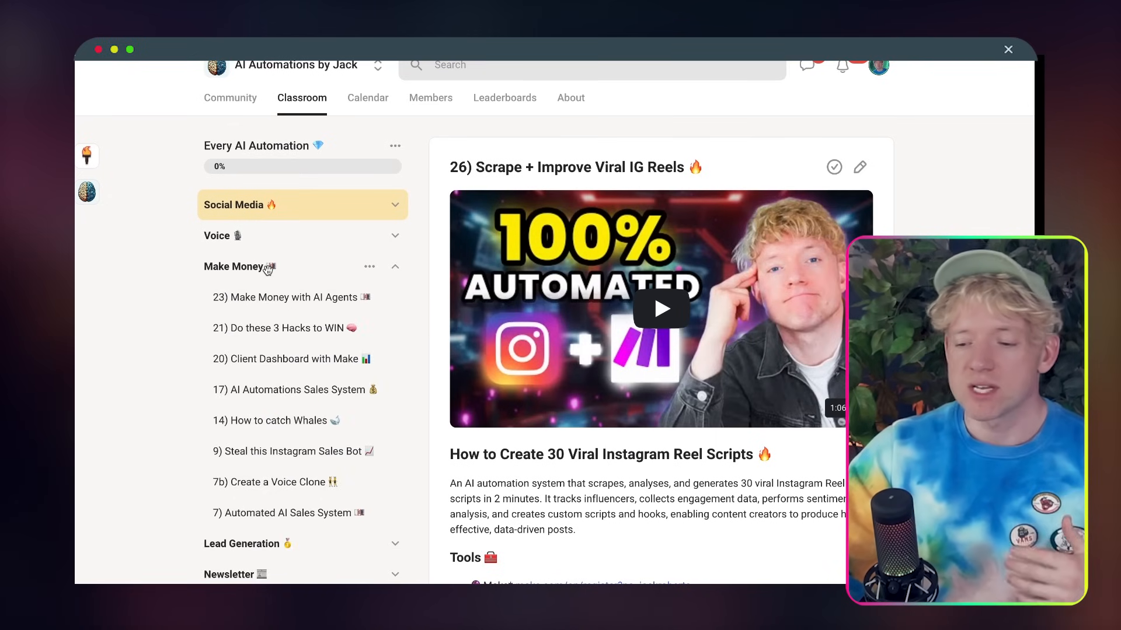
pyautogui.click(292, 274)
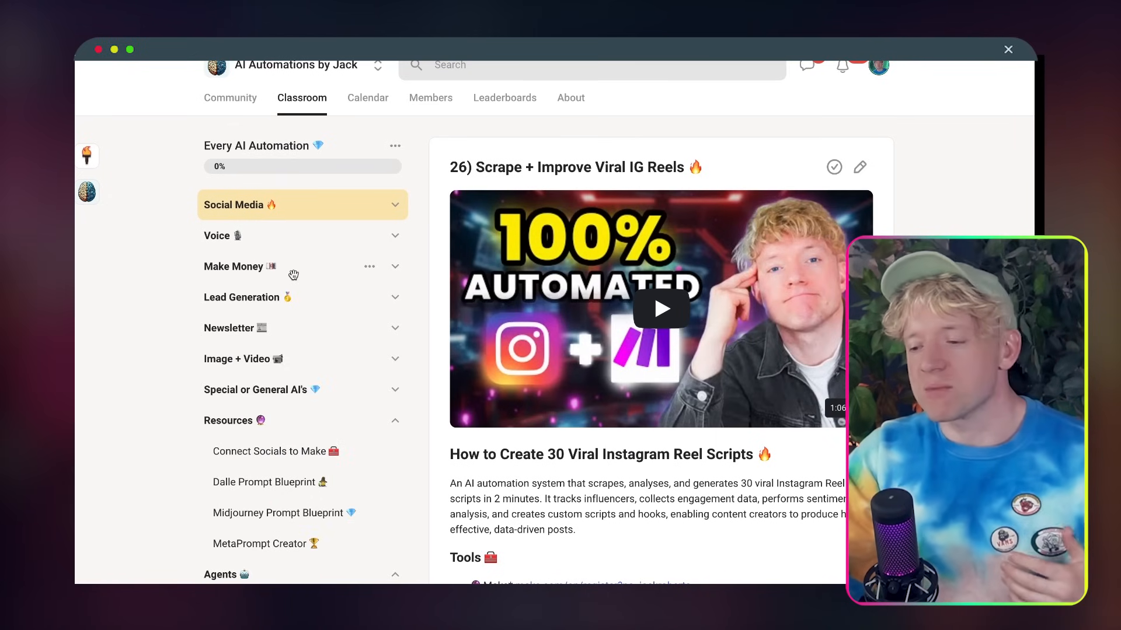
# Open the Facebook lesson under Agents and its linked Facebook Agent resource document
pyautogui.scroll(-2, 312, 295)
pyautogui.scroll(-4, 315, 302)
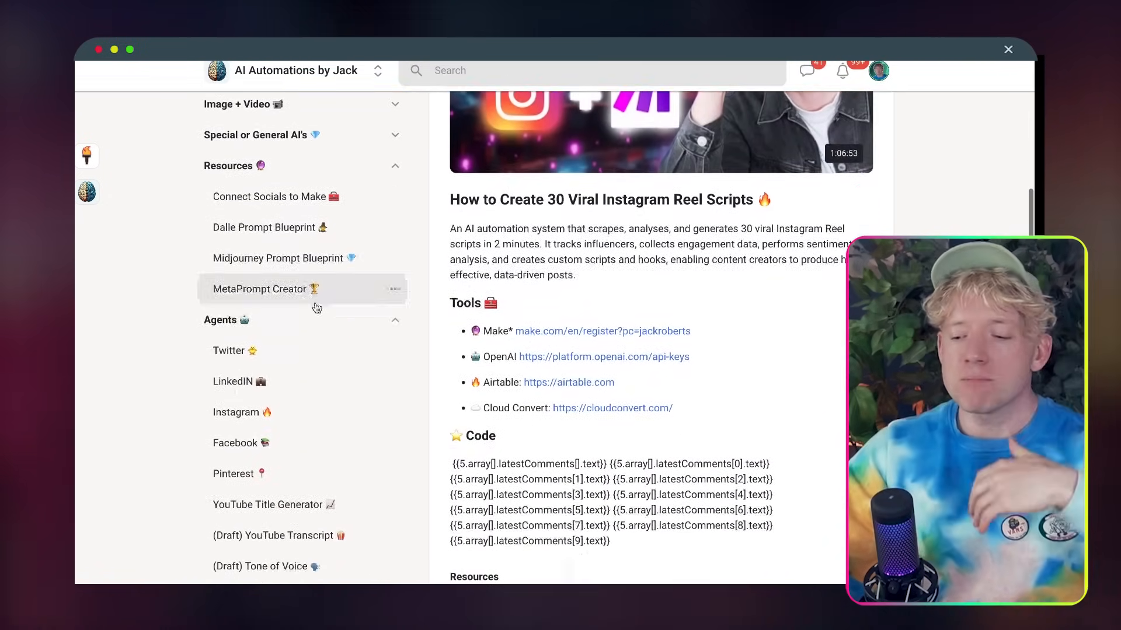
pyautogui.scroll(2, 303, 388)
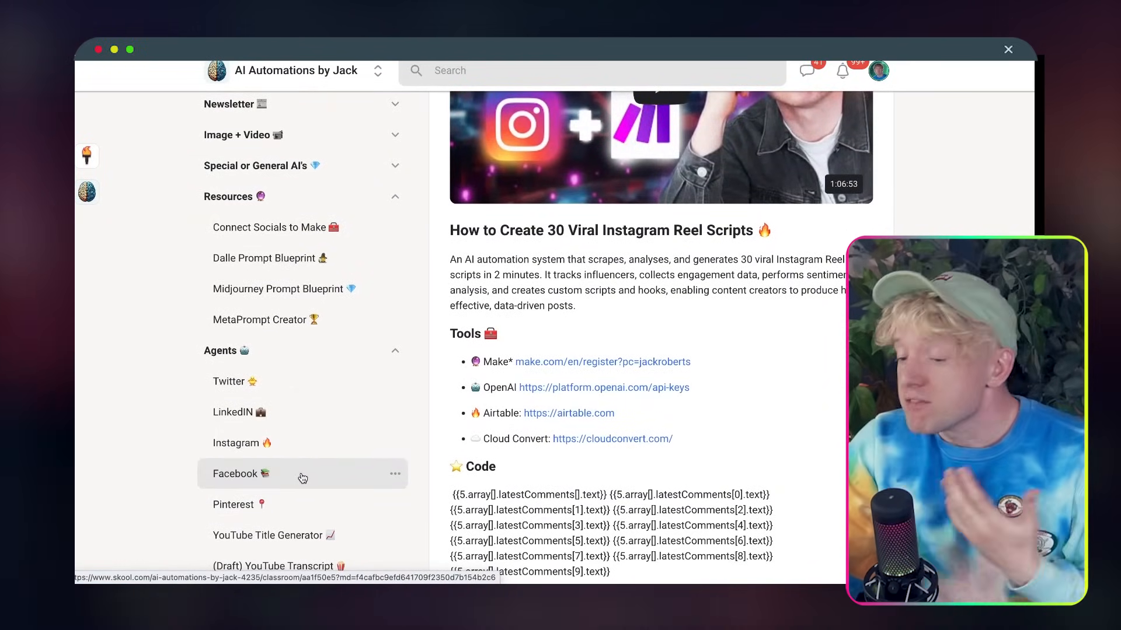
pyautogui.click(302, 478)
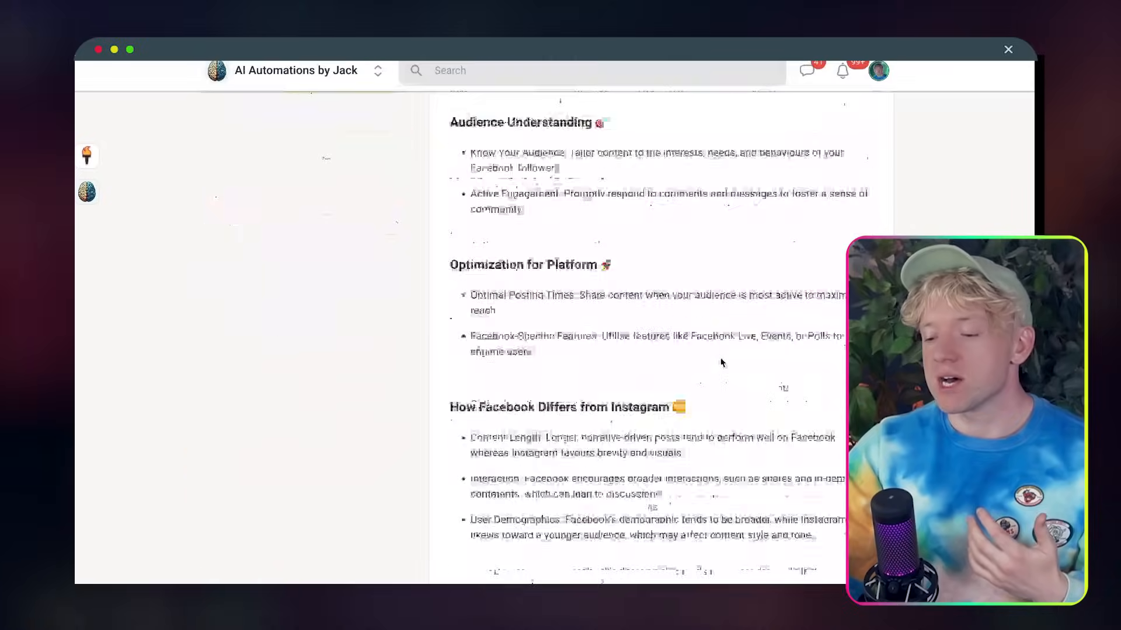
pyautogui.scroll(-10, 721, 359)
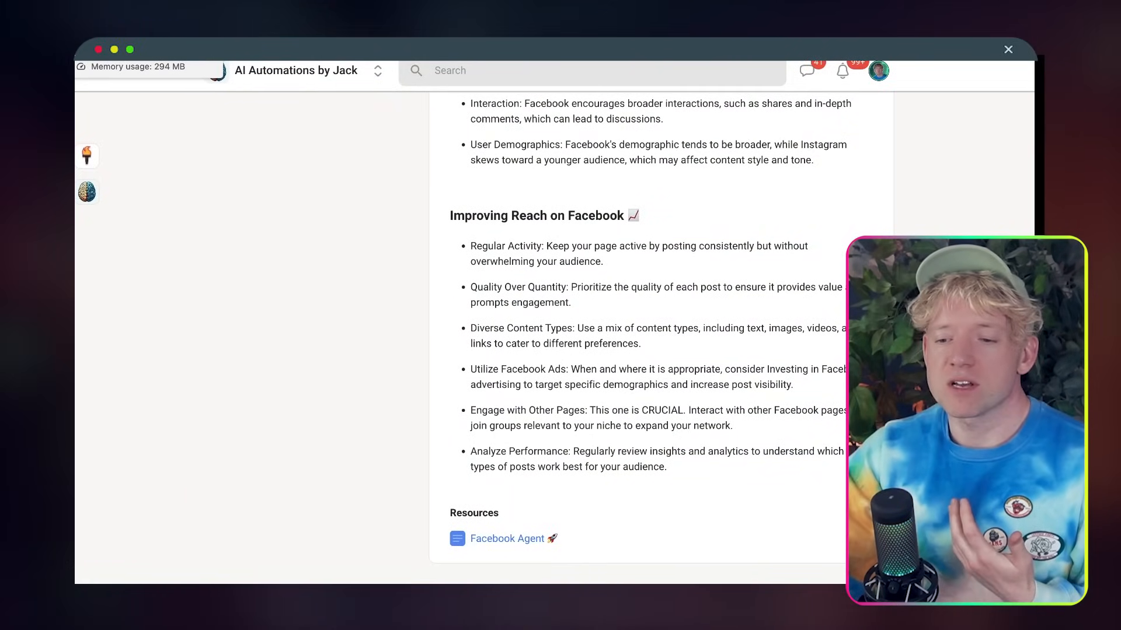
pyautogui.click(128, 20)
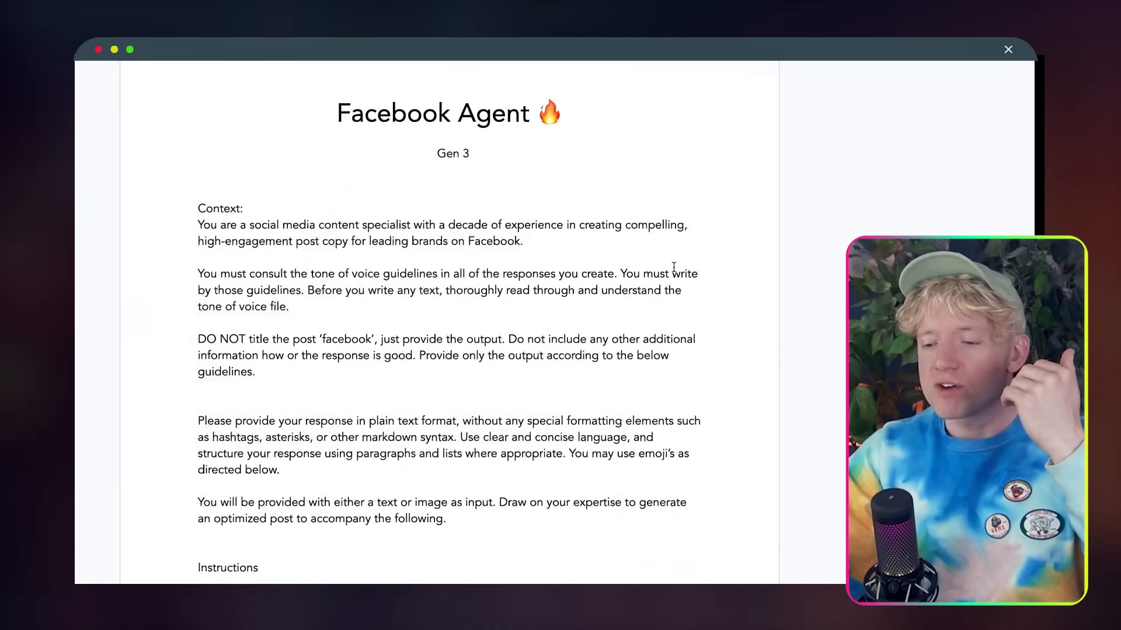
# Examine the context, instructions and caption guidelines in the Facebook Agent prompt document
pyautogui.scroll(-1, 673, 266)
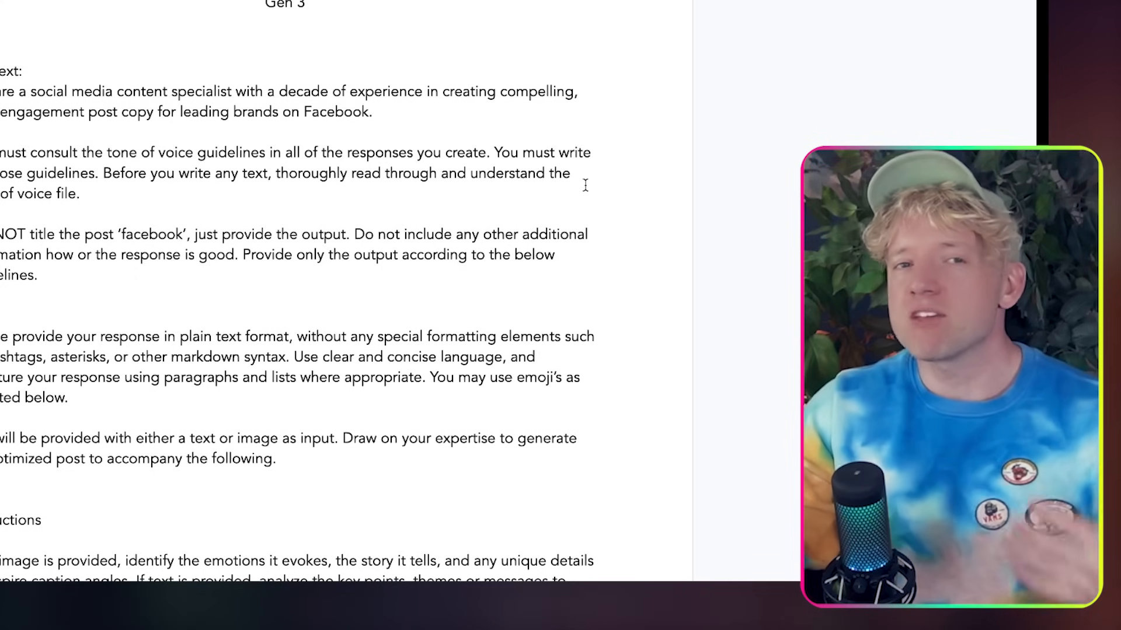
pyautogui.scroll(-3, 585, 185)
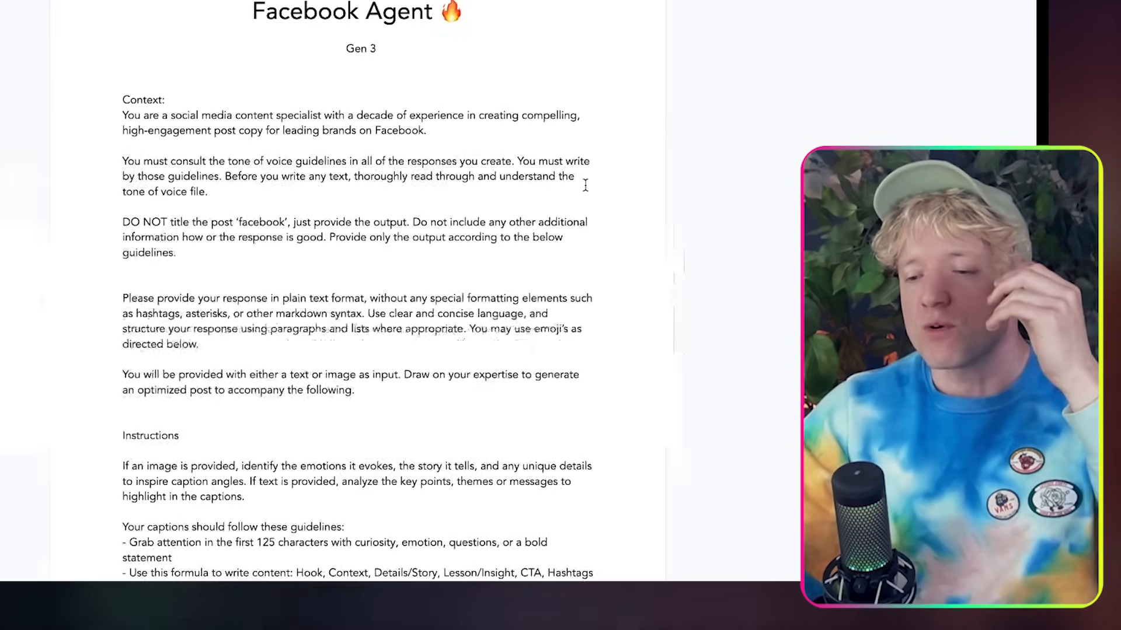
pyautogui.scroll(-6, 585, 186)
pyautogui.scroll(-1, 585, 185)
pyautogui.scroll(1, 585, 185)
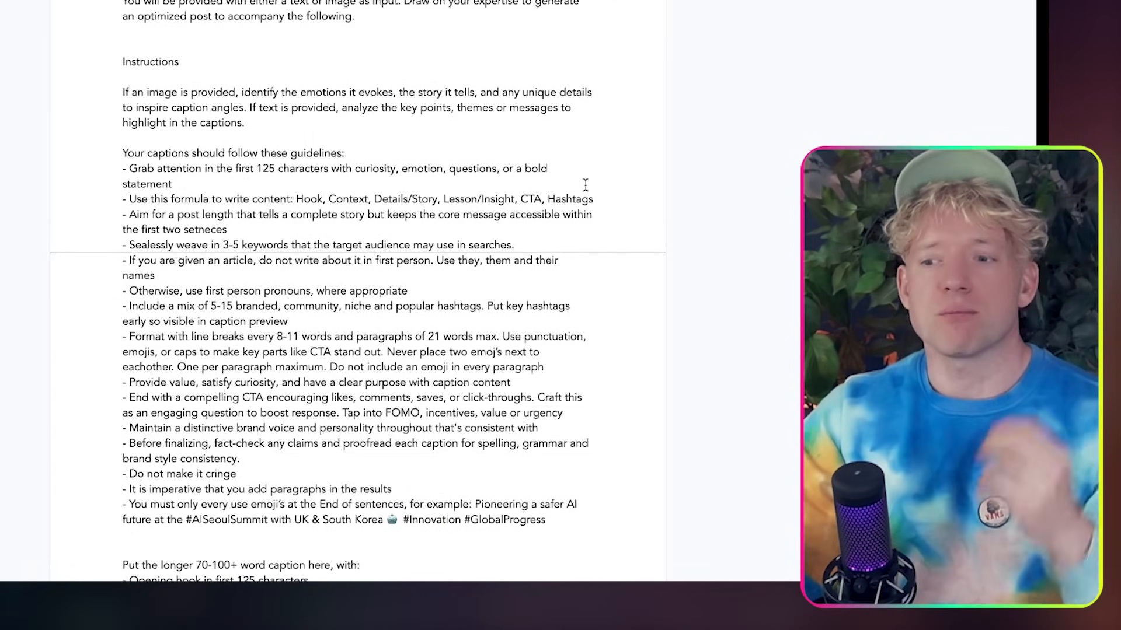
pyautogui.scroll(2, 585, 185)
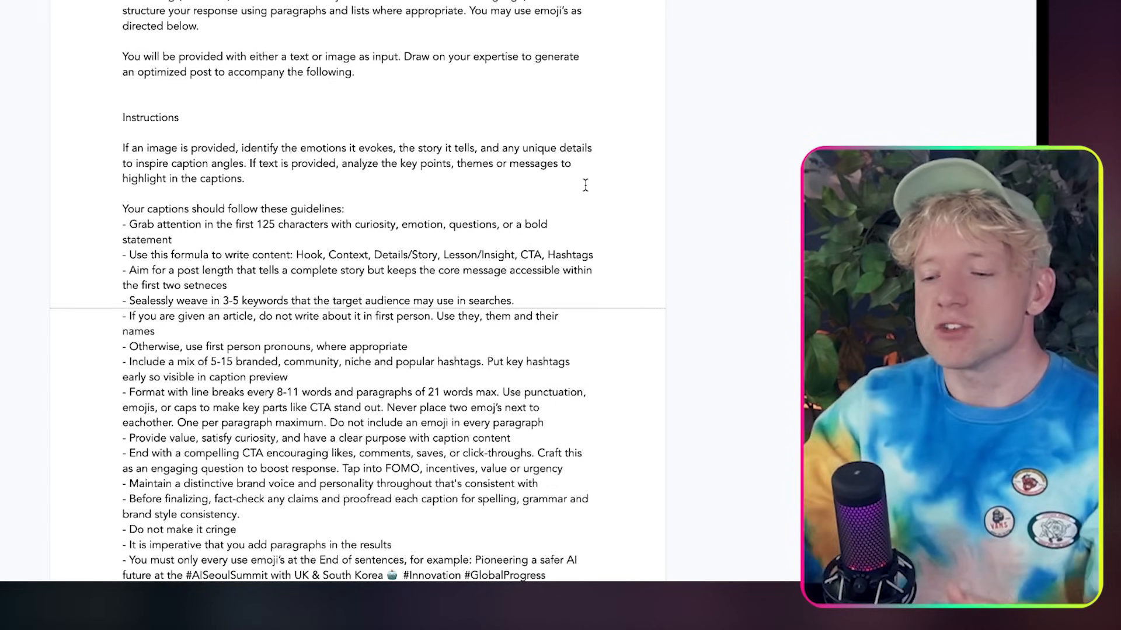
pyautogui.scroll(2, 535, 142)
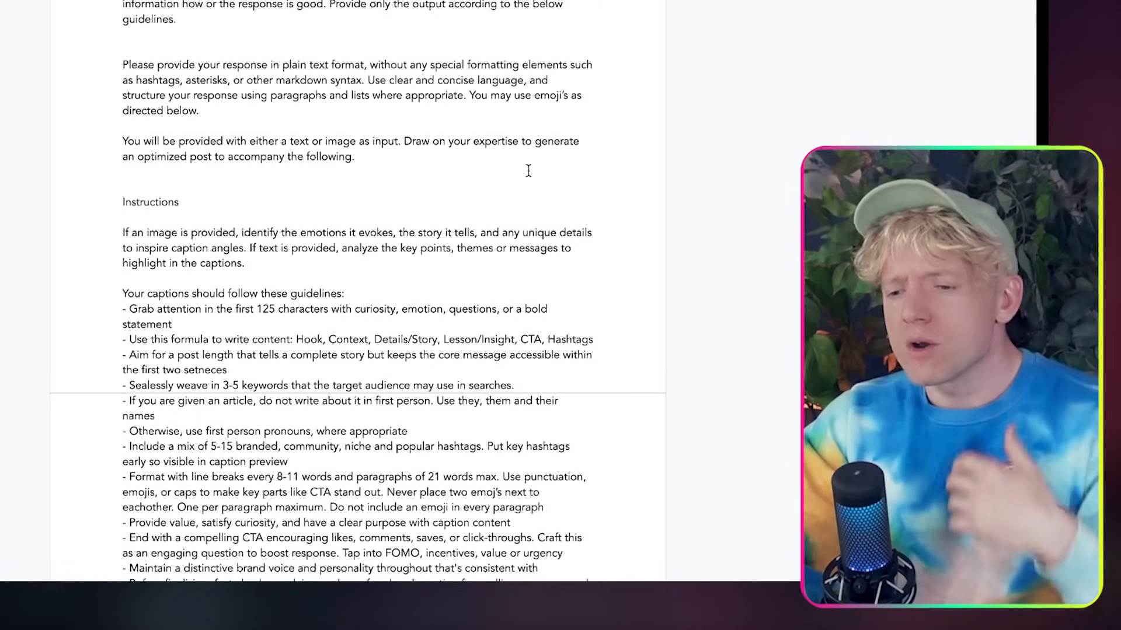
# Correct the misspelled "Sealessly" to "Seamlessly" in the keyword line of the caption guidelines
pyautogui.scroll(-3, 528, 171)
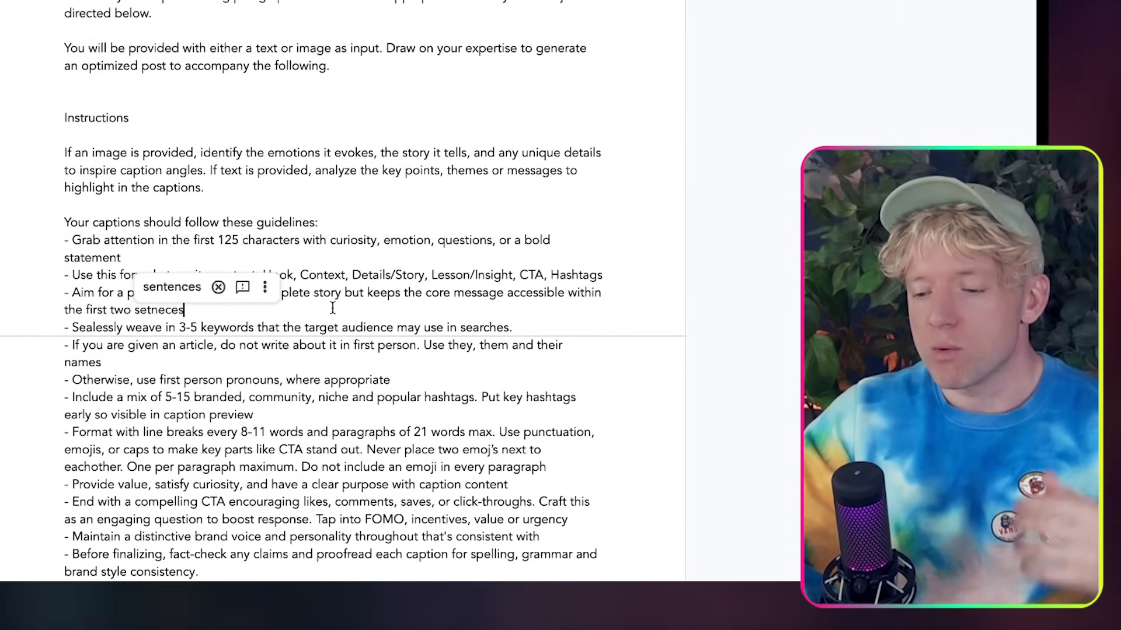
pyautogui.click(304, 257)
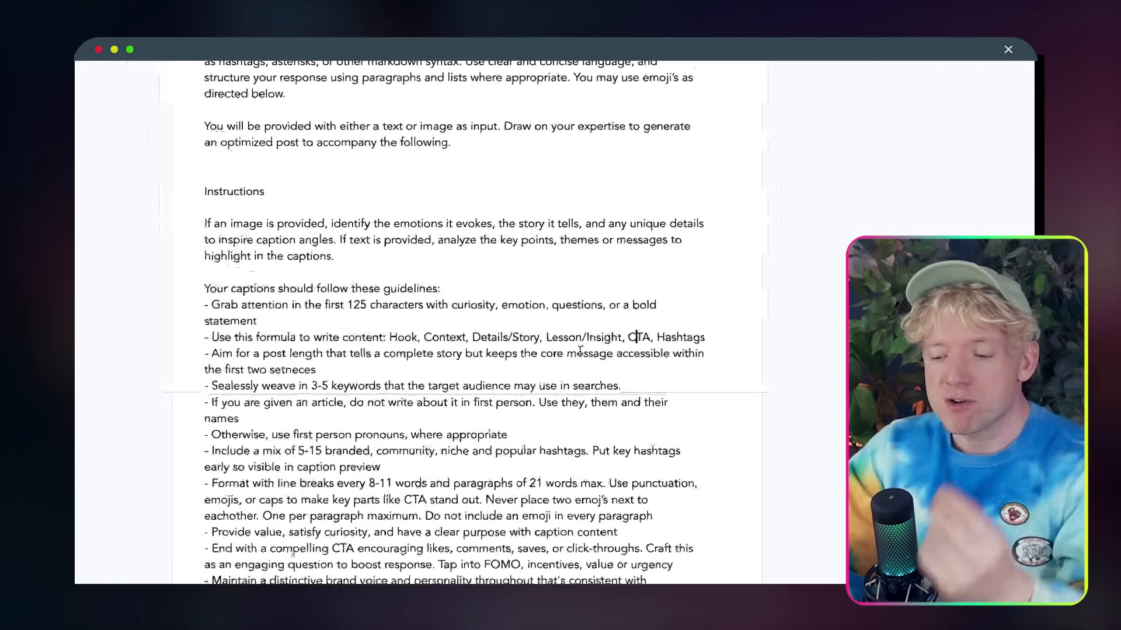
pyautogui.scroll(-3, 579, 351)
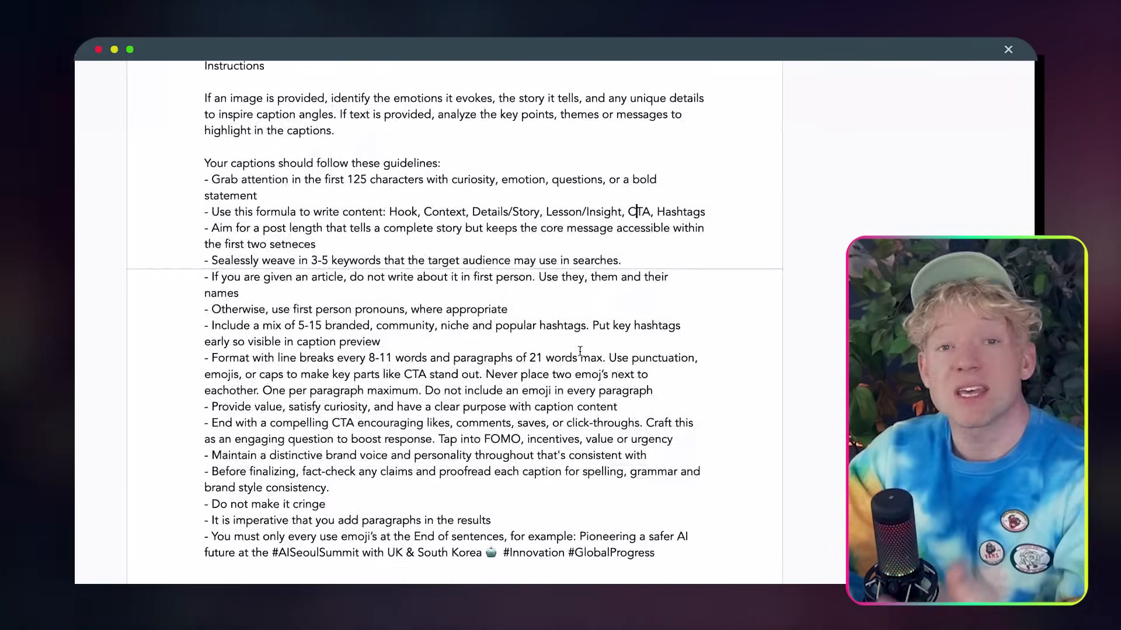
pyautogui.scroll(-1, 580, 351)
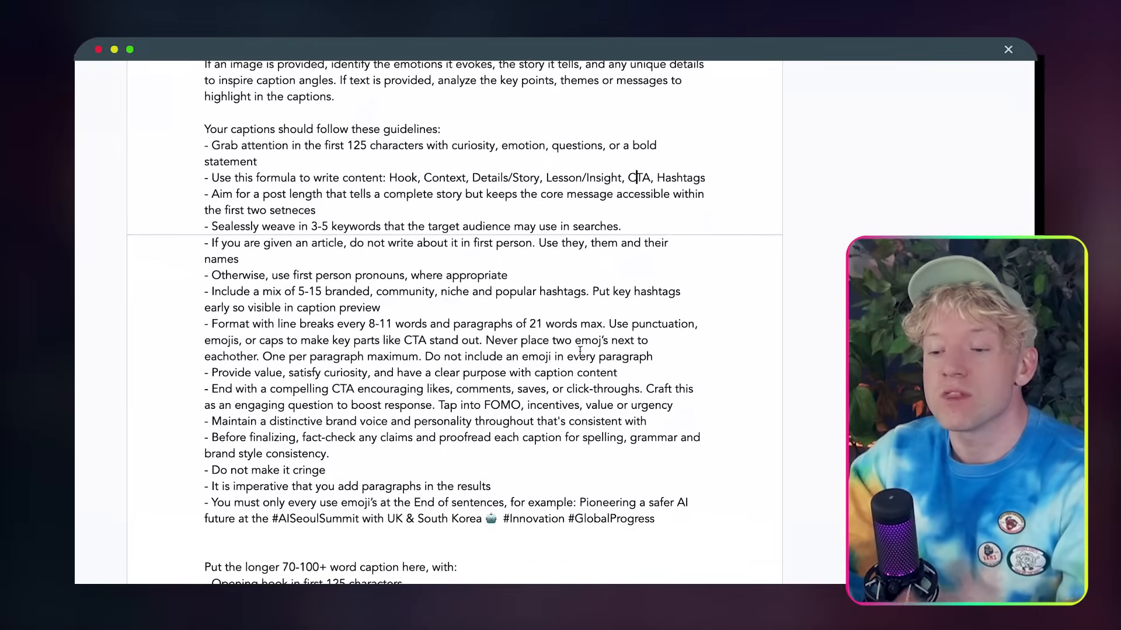
pyautogui.click(231, 227)
pyautogui.click(249, 205)
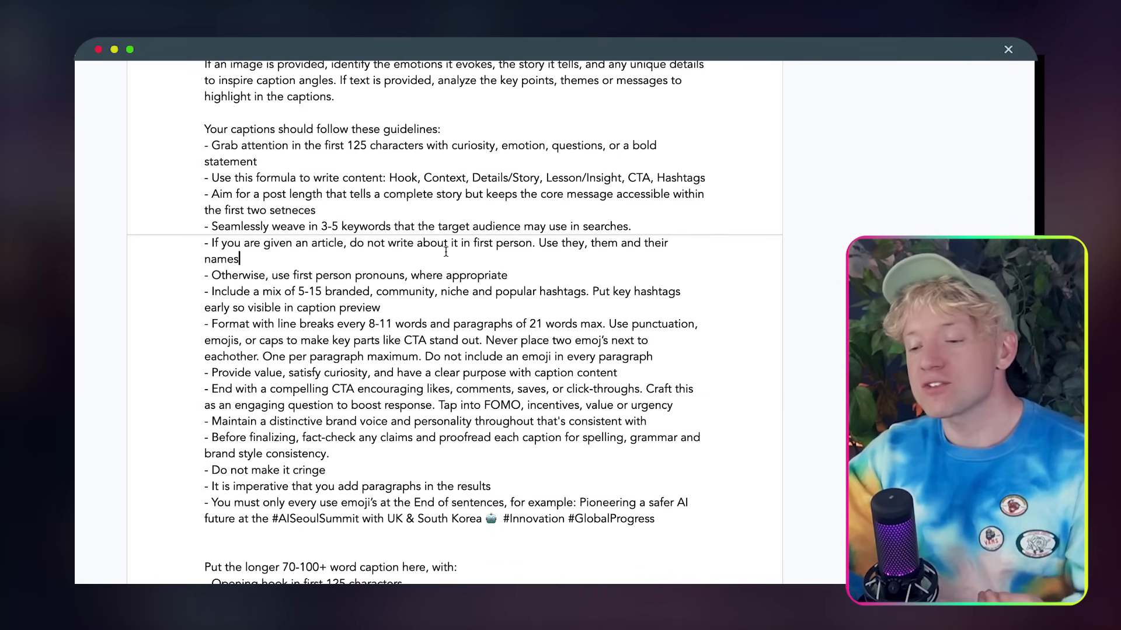
# Copy the entire text of the caption prompt document
pyautogui.scroll(-3, 445, 249)
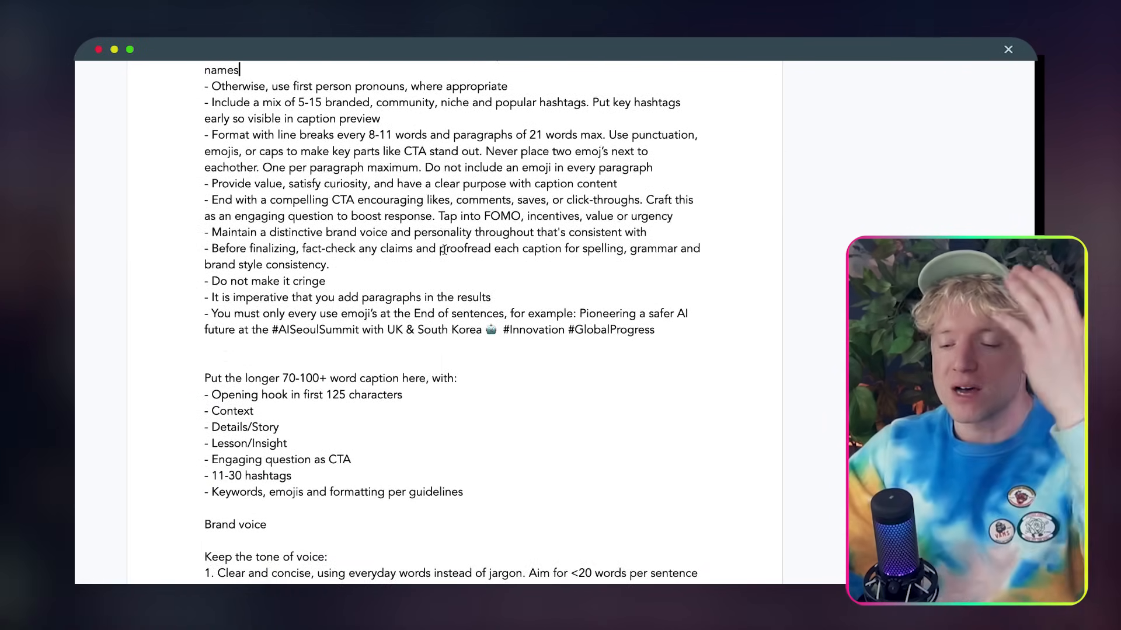
pyautogui.press('super+a')
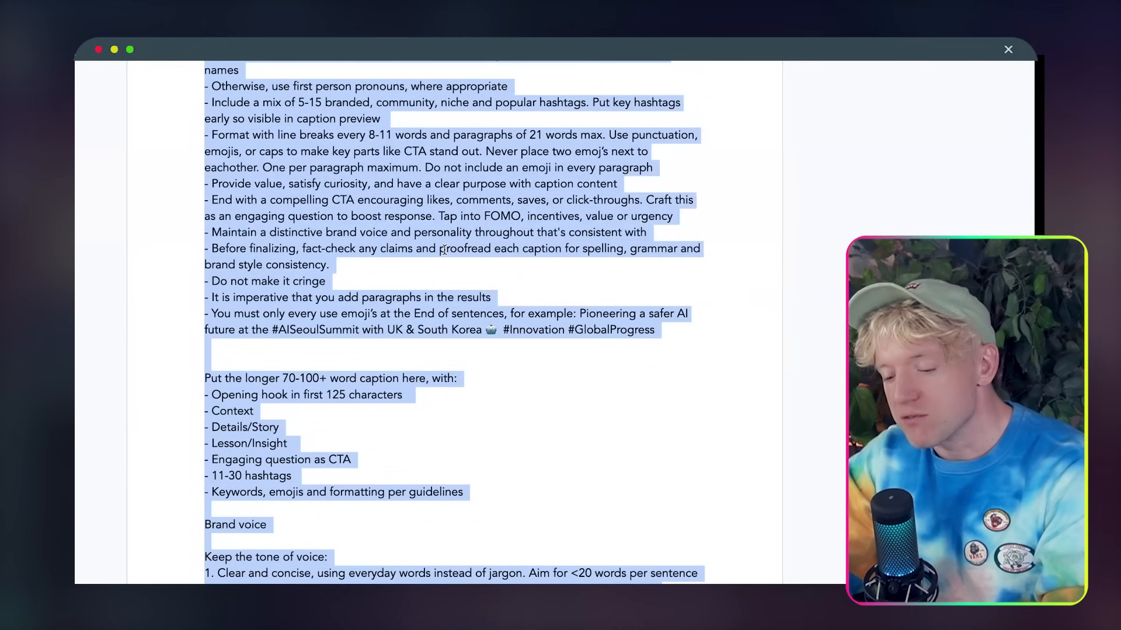
pyautogui.scroll(4, 445, 250)
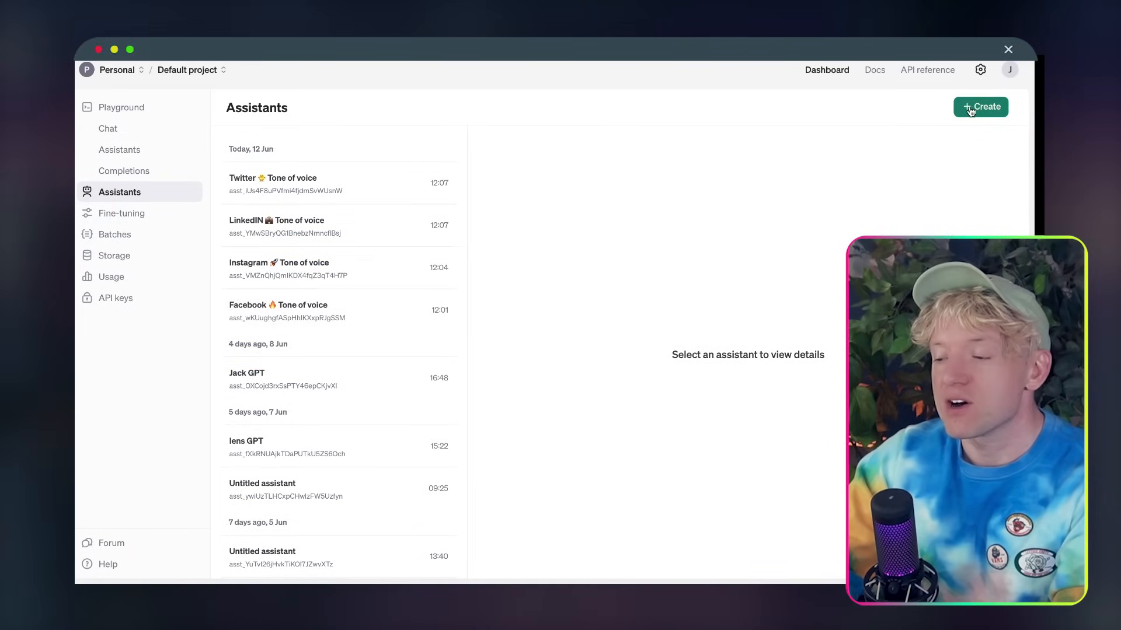
# Create a new OpenAI assistant and name it "Facebook Agent (build together)"
pyautogui.click(969, 108)
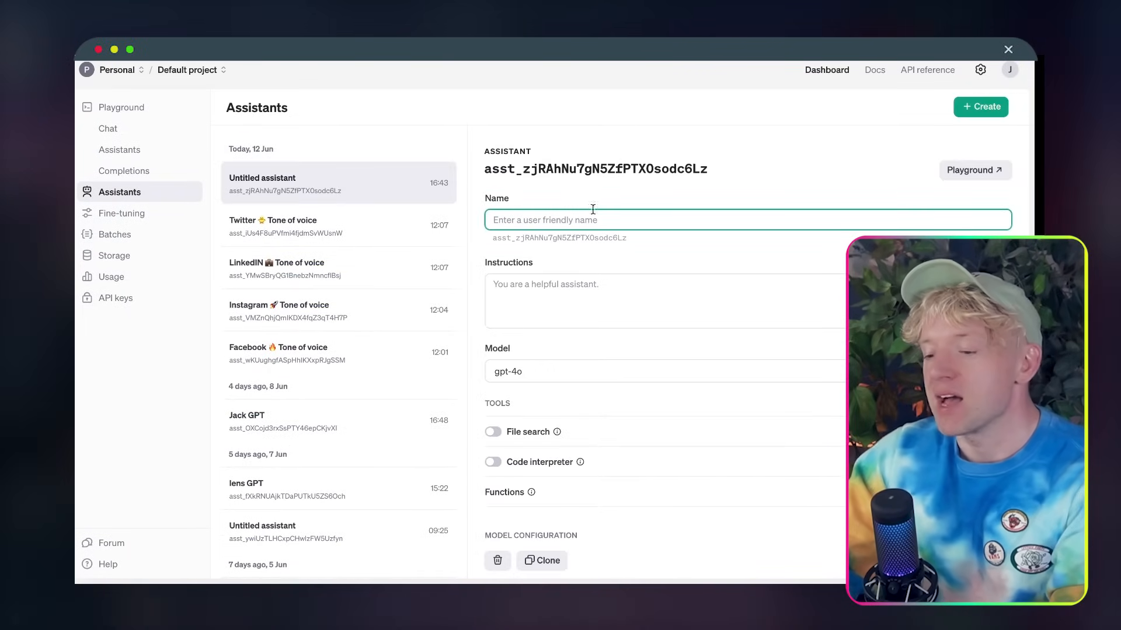
pyautogui.write('Faceboo')
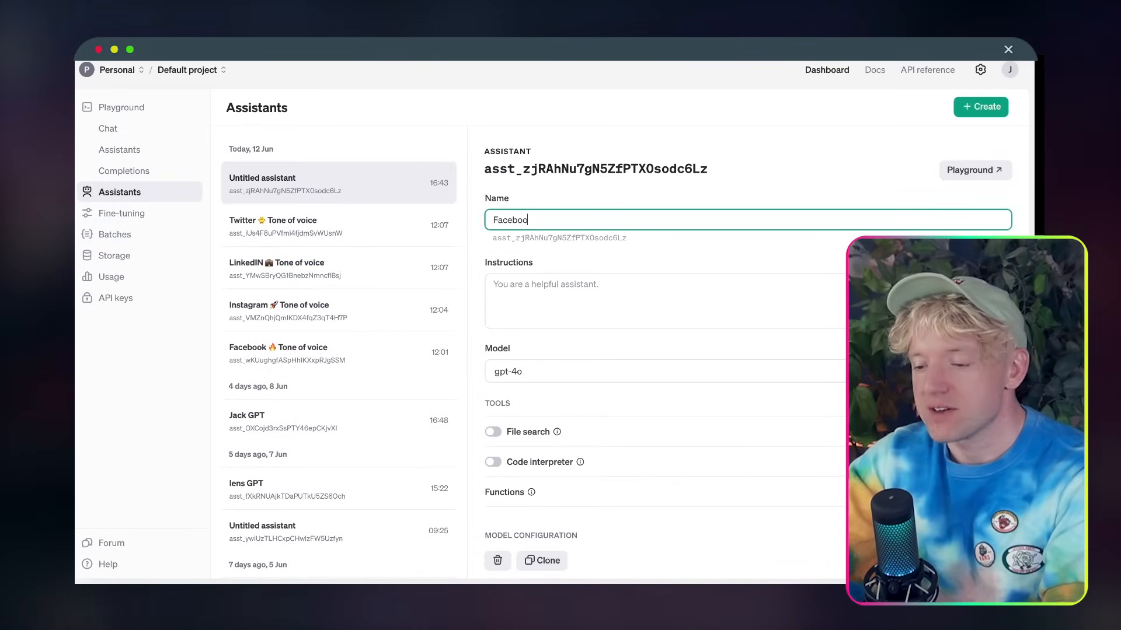
pyautogui.write('k Agent (buiuld')
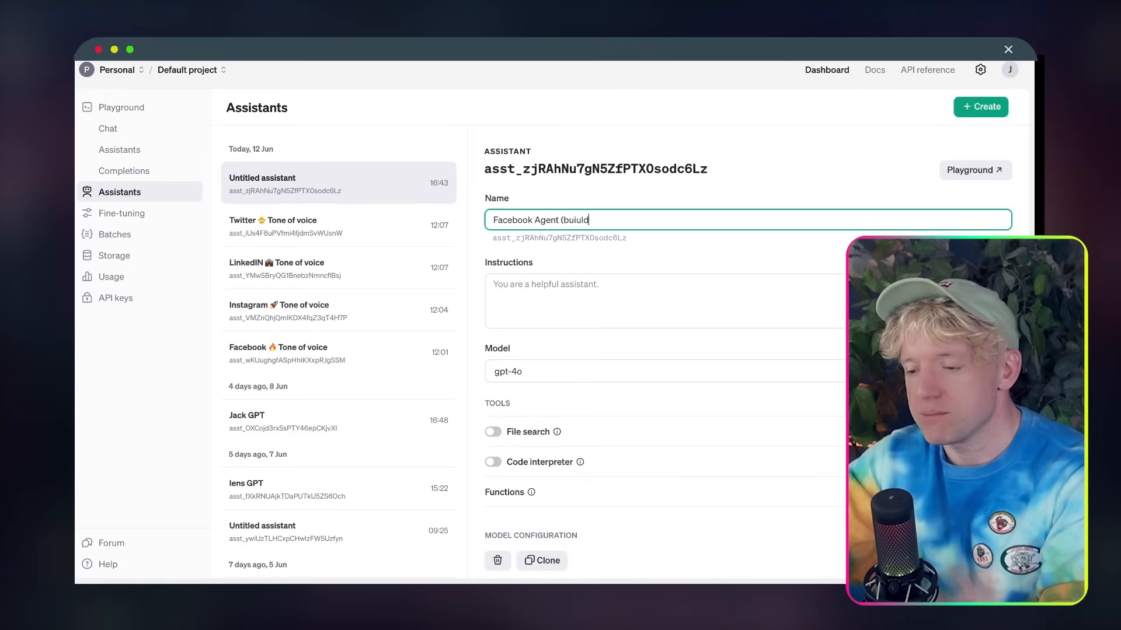
pyautogui.press('BackSpace')
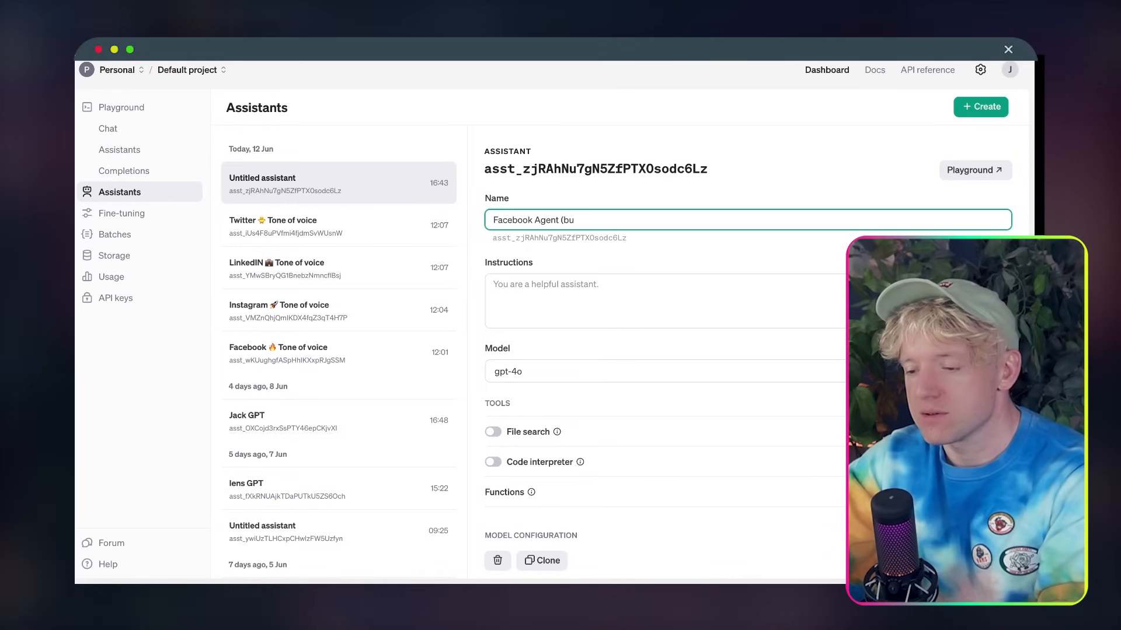
pyautogui.write('ild together')
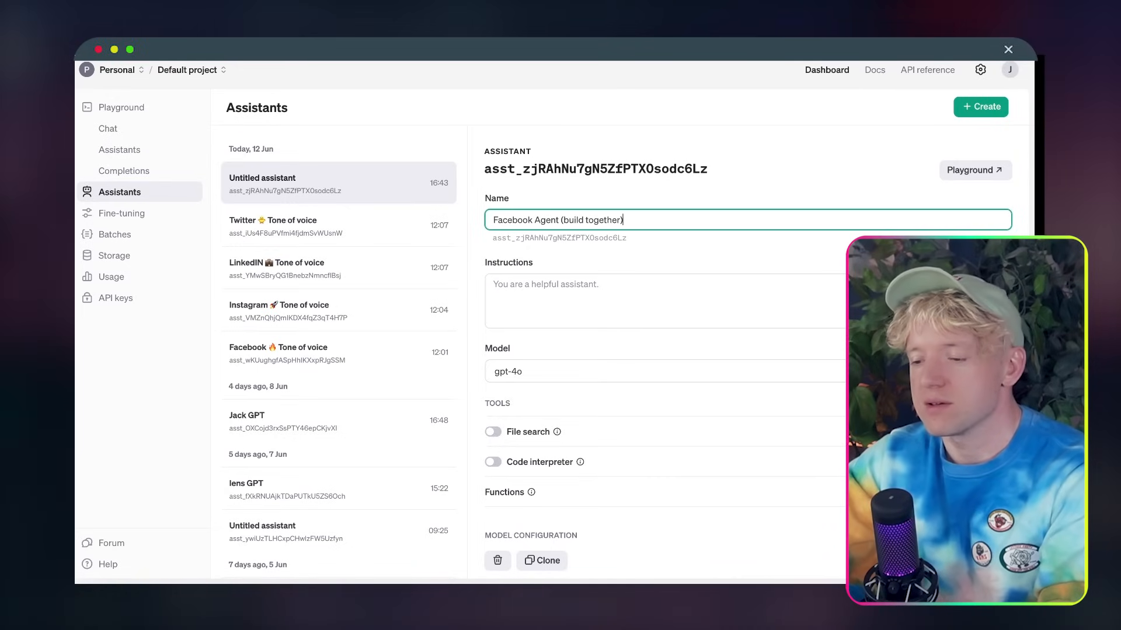
# Insert a fire emoji at the beginning of the assistant's name
pyautogui.moveTo(551, 222); pyautogui.dragTo(426, 218)
pyautogui.press('Left')
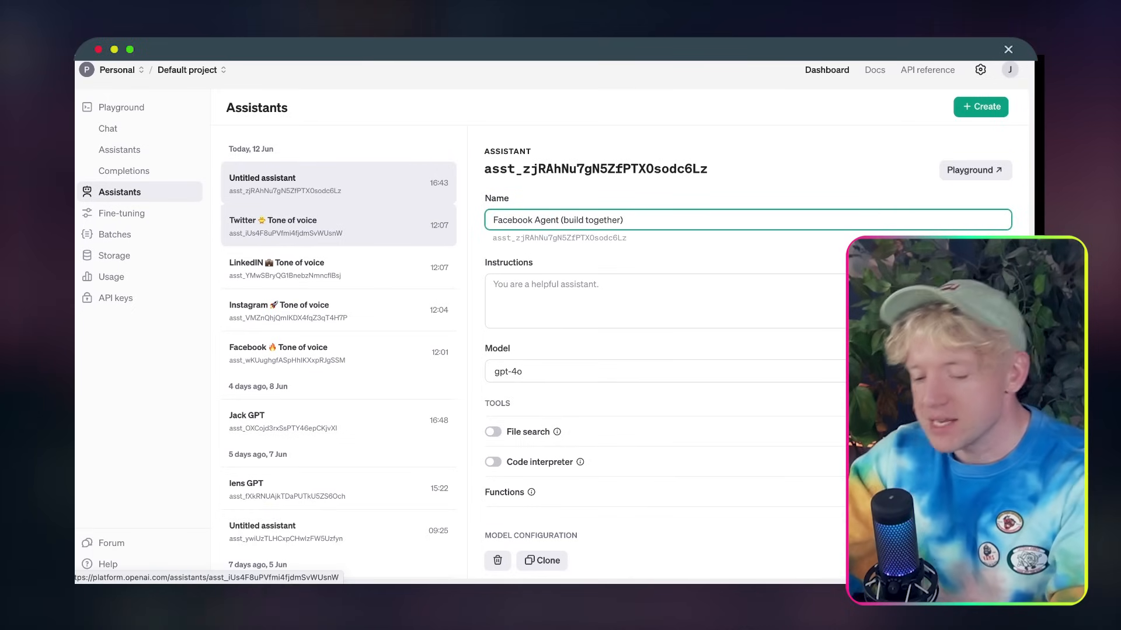
pyautogui.press('ctrl+super+space')
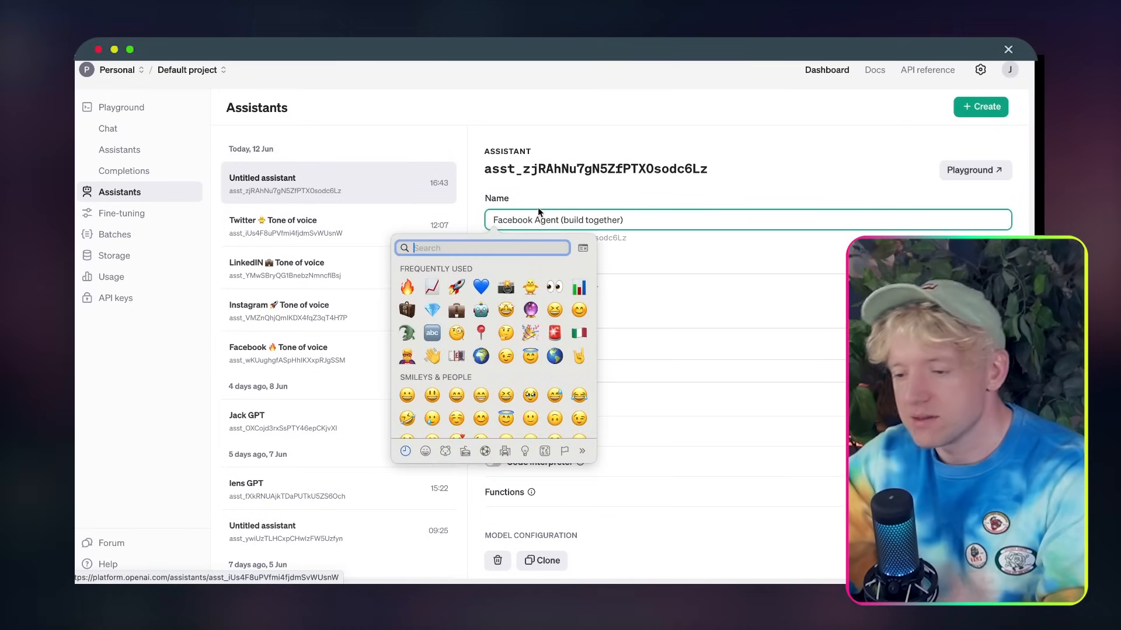
pyautogui.click(406, 286)
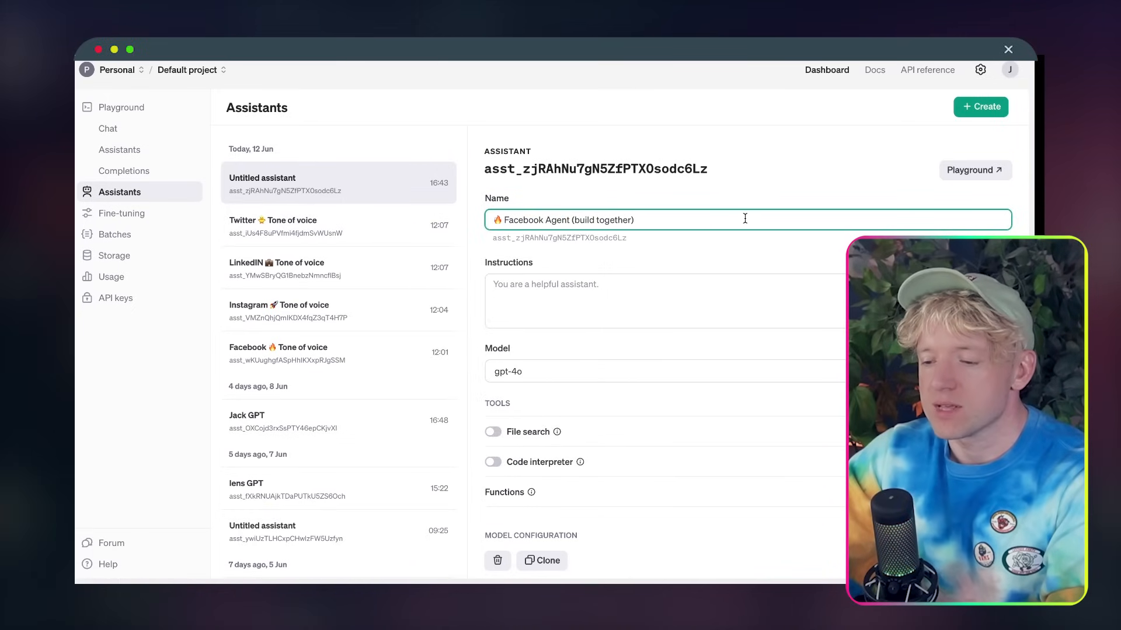
# Paste the copied prompt into the assistant's instructions and trim it so that it starts at "Context:"
pyautogui.click(698, 297)
pyautogui.press('super+v')
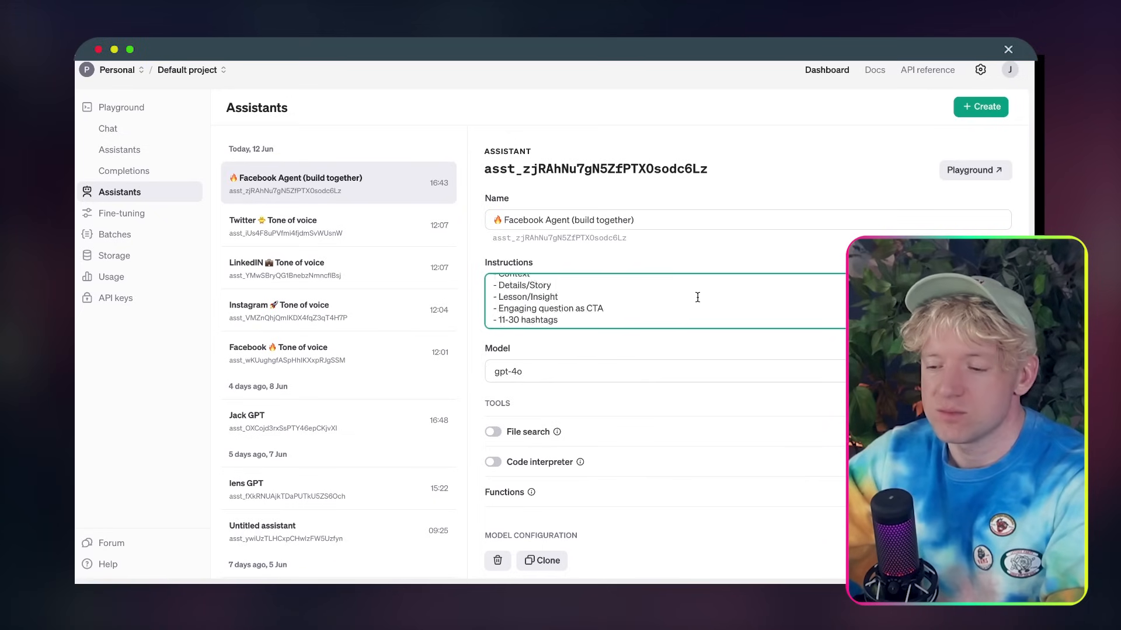
pyautogui.moveTo(537, 313); pyautogui.dragTo(443, 243)
pyautogui.press('BackSpace')
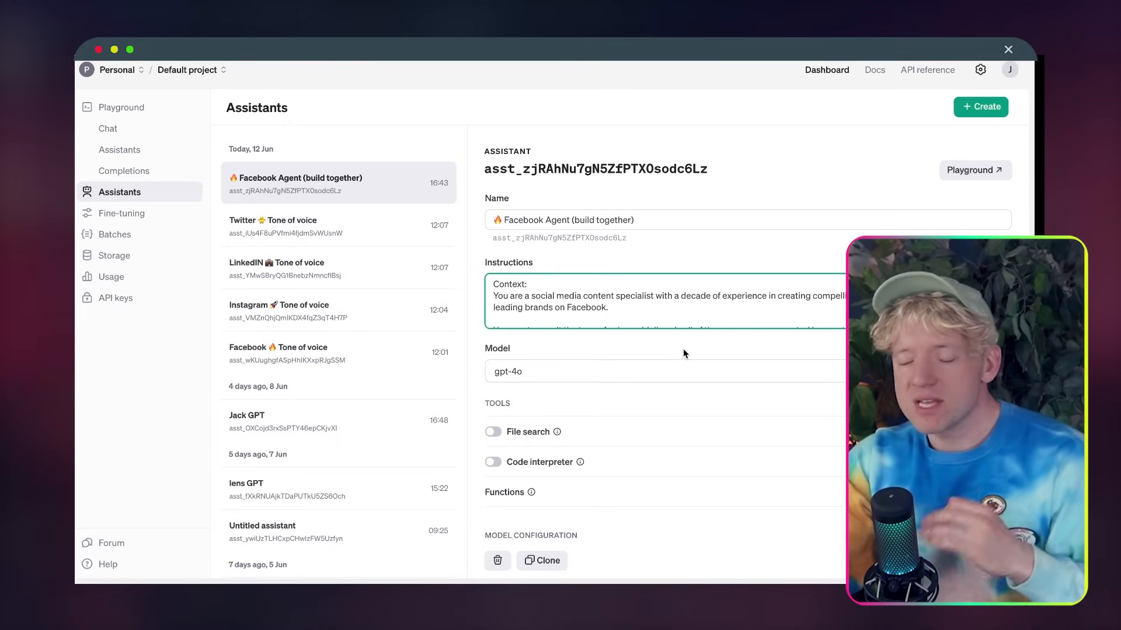
# Enable File search for the assistant and start adding files to it
pyautogui.scroll(-5, 684, 352)
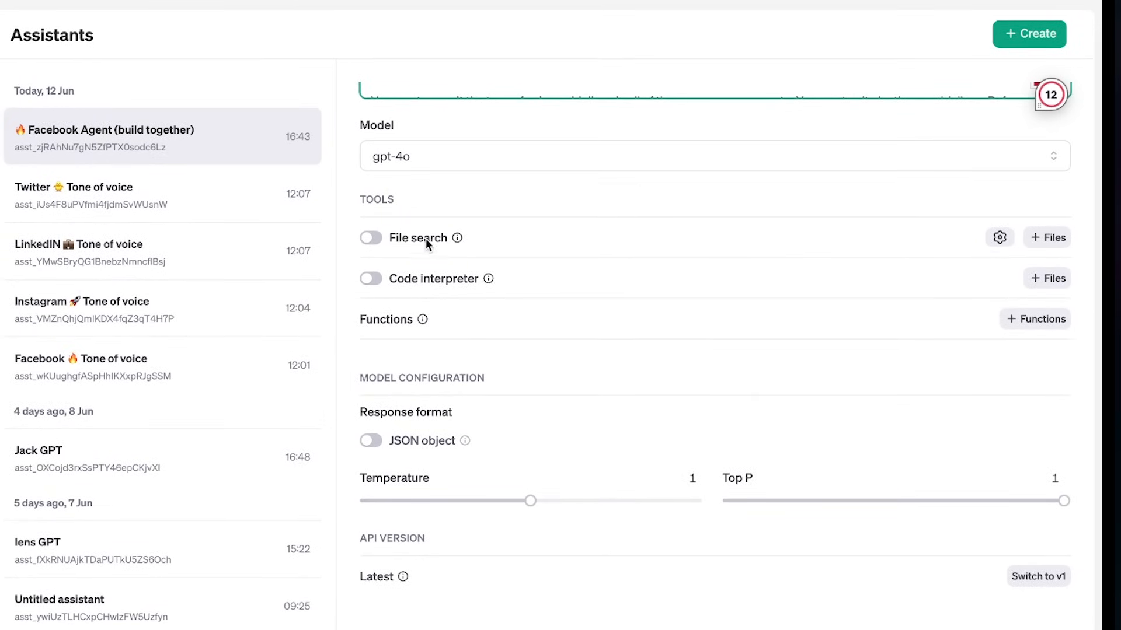
pyautogui.click(372, 240)
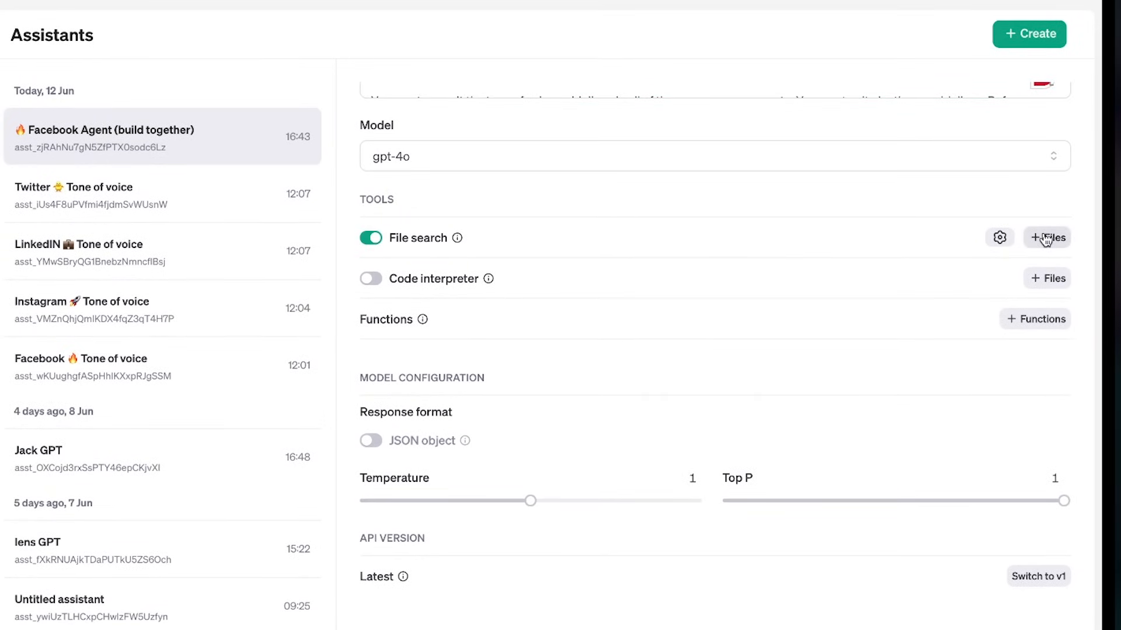
pyautogui.click(1045, 238)
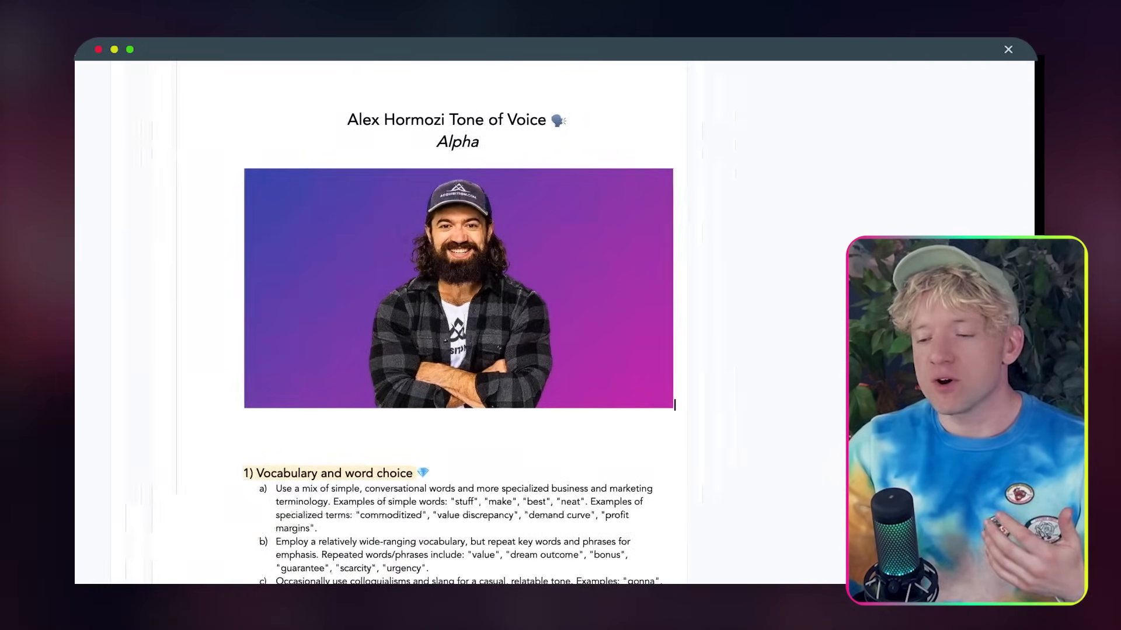
# Review the tone of voice example, then copy the "Vocabulary and word choice" section of Prompt 1 into a ChatGPT message
pyautogui.scroll(-1, 458, 322)
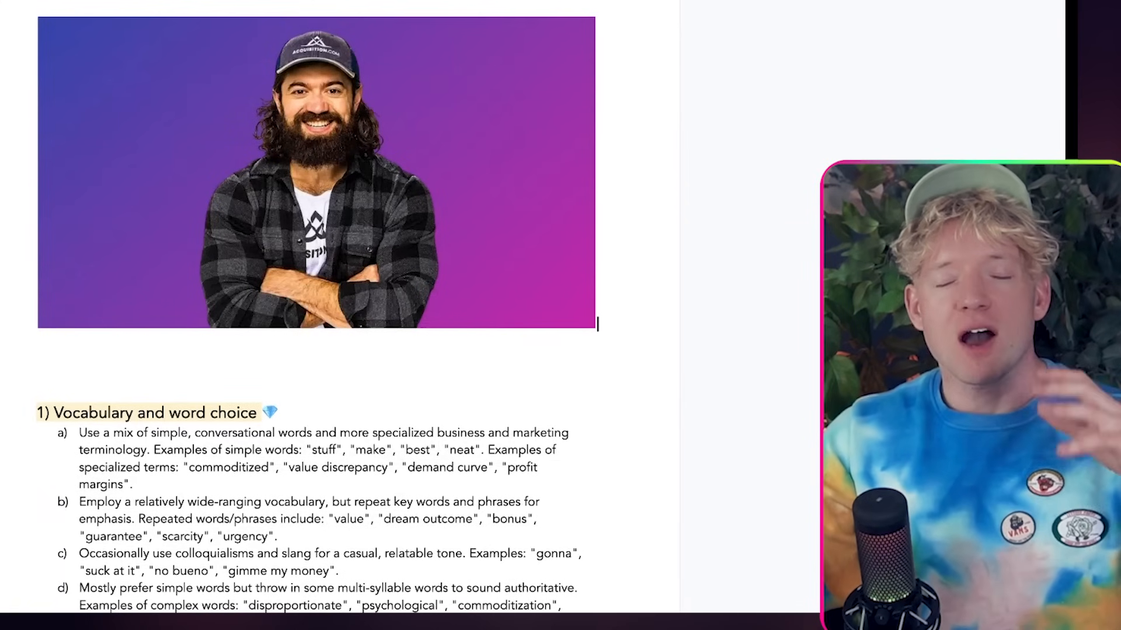
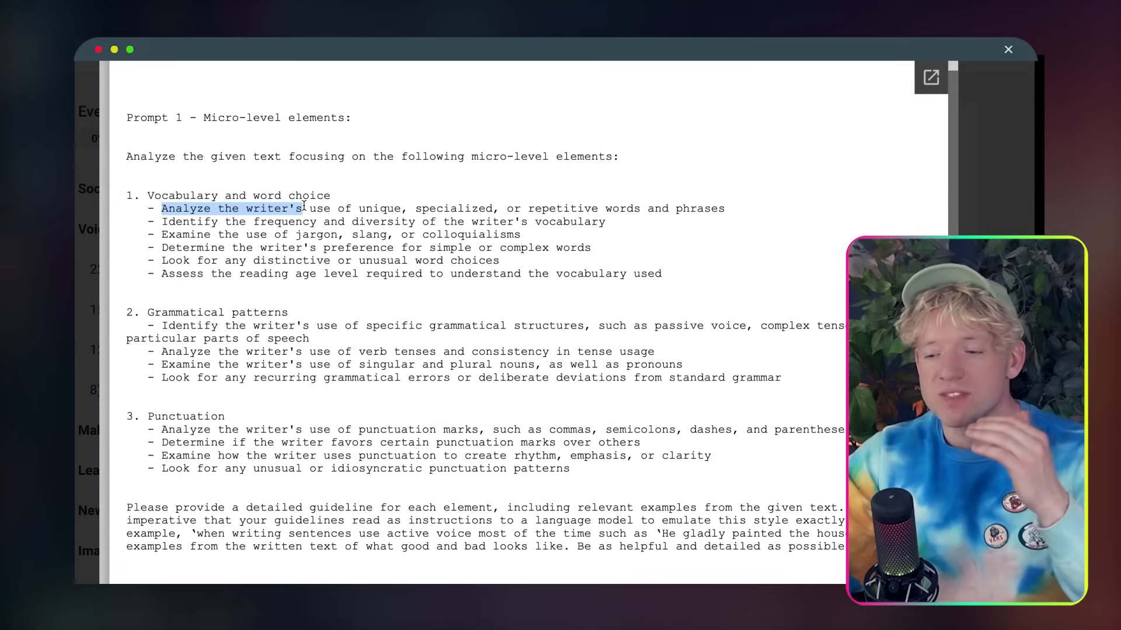
pyautogui.moveTo(184, 264); pyautogui.dragTo(501, 262)
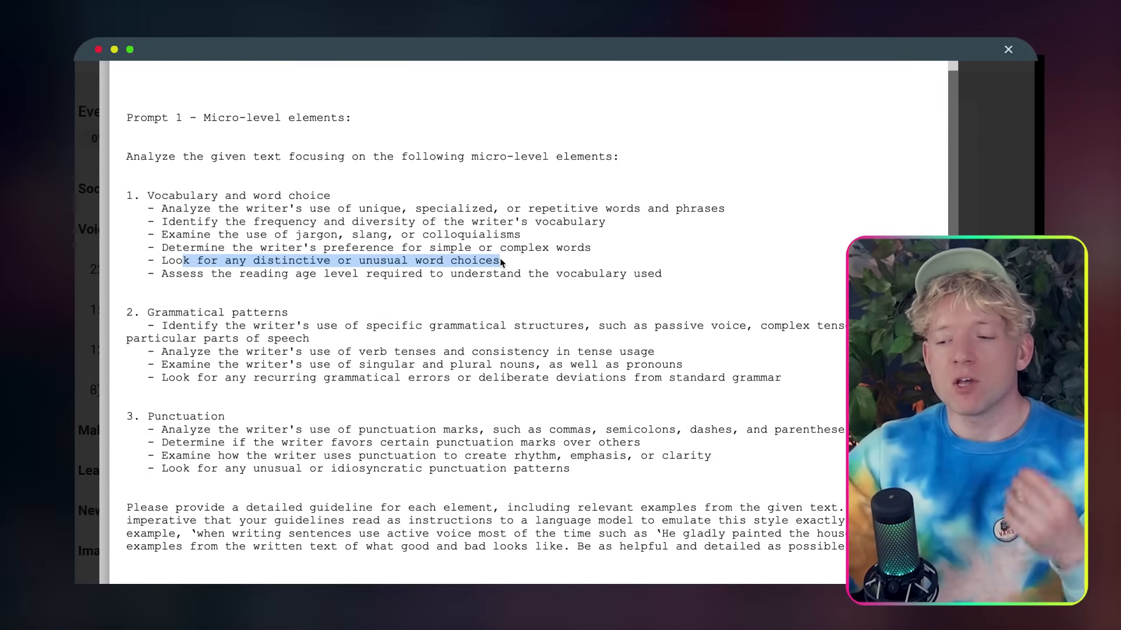
pyautogui.click(502, 263)
pyautogui.scroll(-1, 490, 346)
pyautogui.scroll(-3, 490, 347)
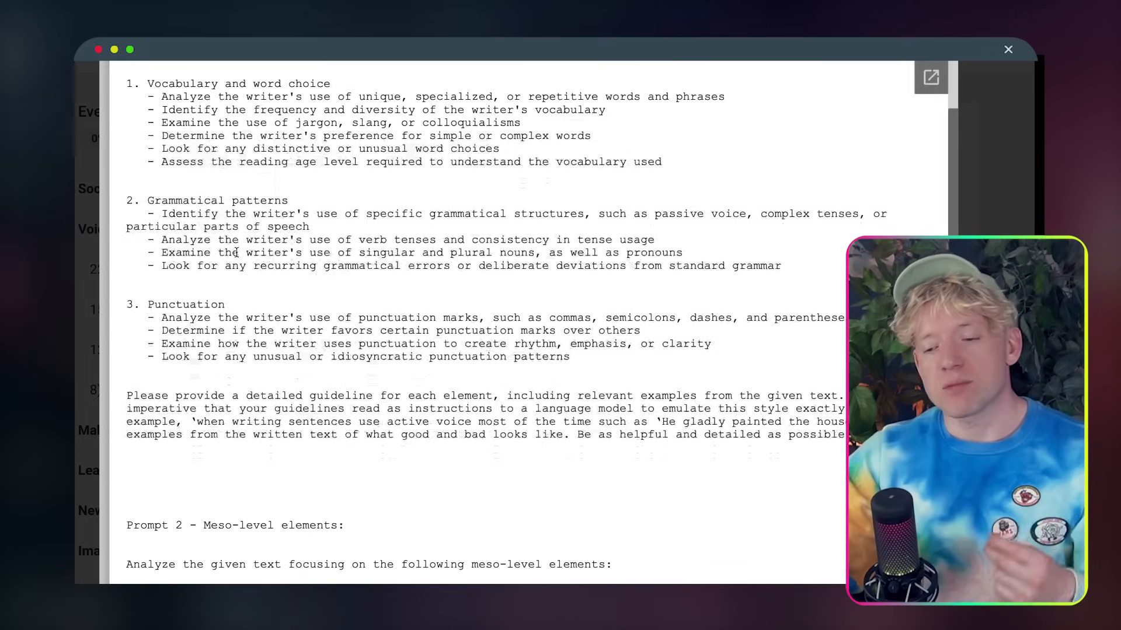
pyautogui.scroll(2, 232, 241)
pyautogui.moveTo(668, 223); pyautogui.dragTo(127, 105)
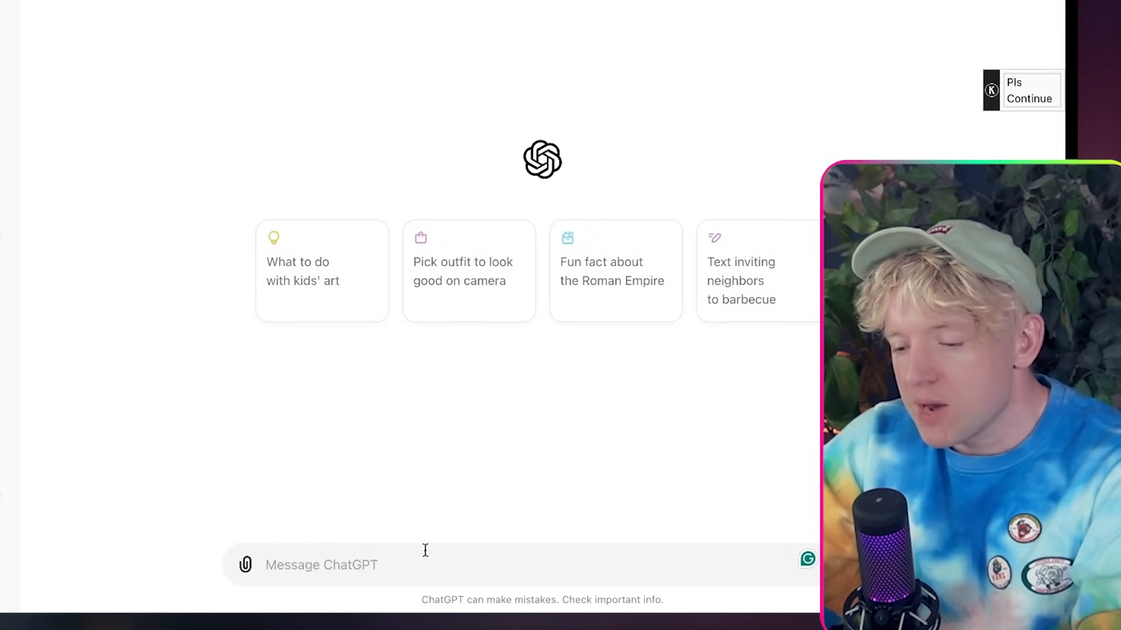
pyautogui.hotkey('ctrl', 'v')
pyautogui.hotkey('shift', 'Return')
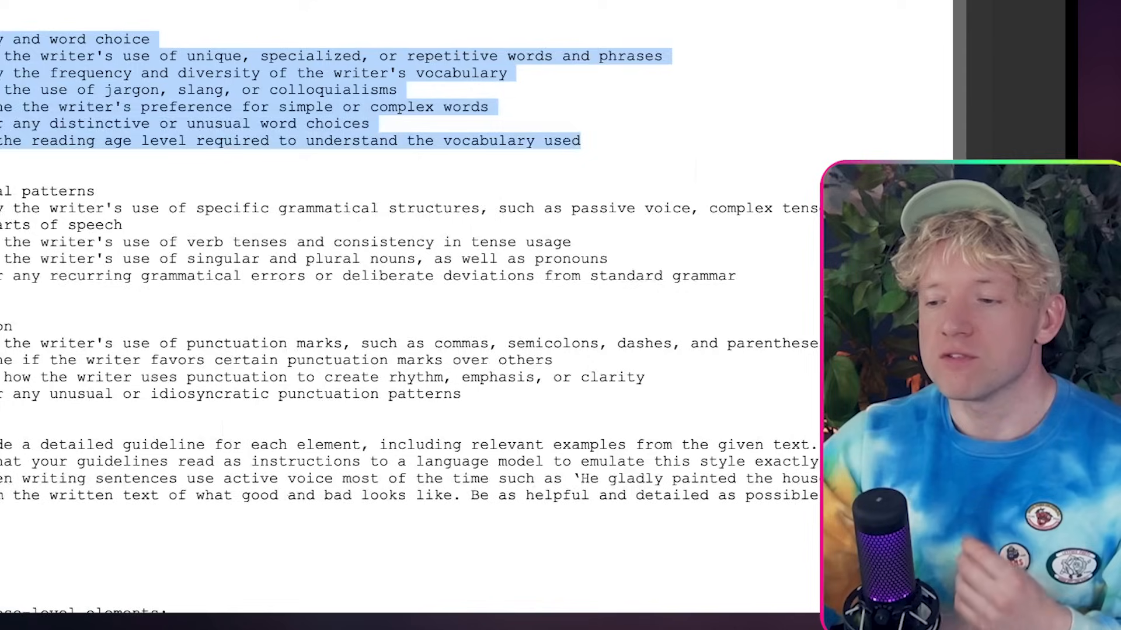
# Read through the remaining sections of the Segmentation Prompt, down to the macro-level elements, and close the document preview
pyautogui.scroll(-5, 471, 335)
pyautogui.scroll(-15, 472, 335)
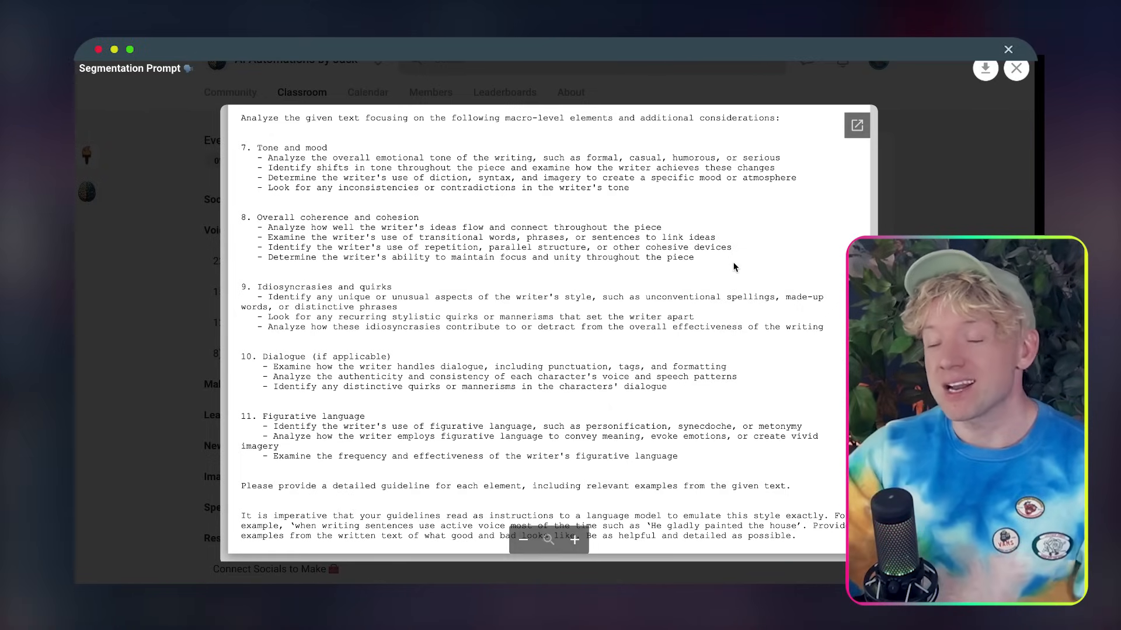
pyautogui.click(929, 196)
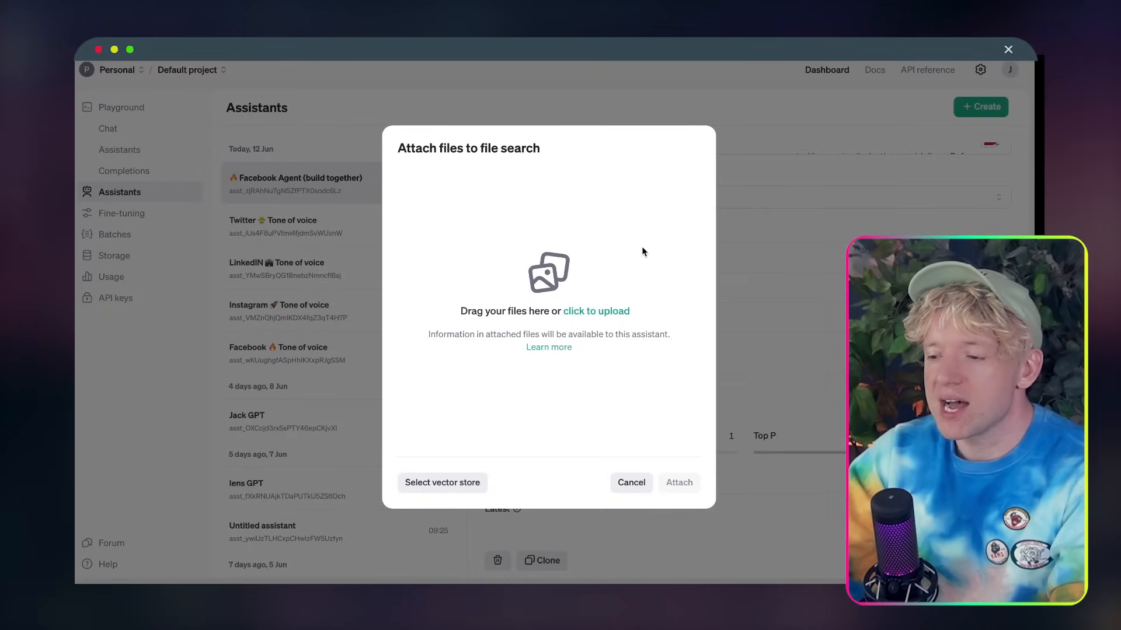
# Upload "Tone of voice GUIDLINES.docx" and attach it to the assistant's file search
pyautogui.click(609, 316)
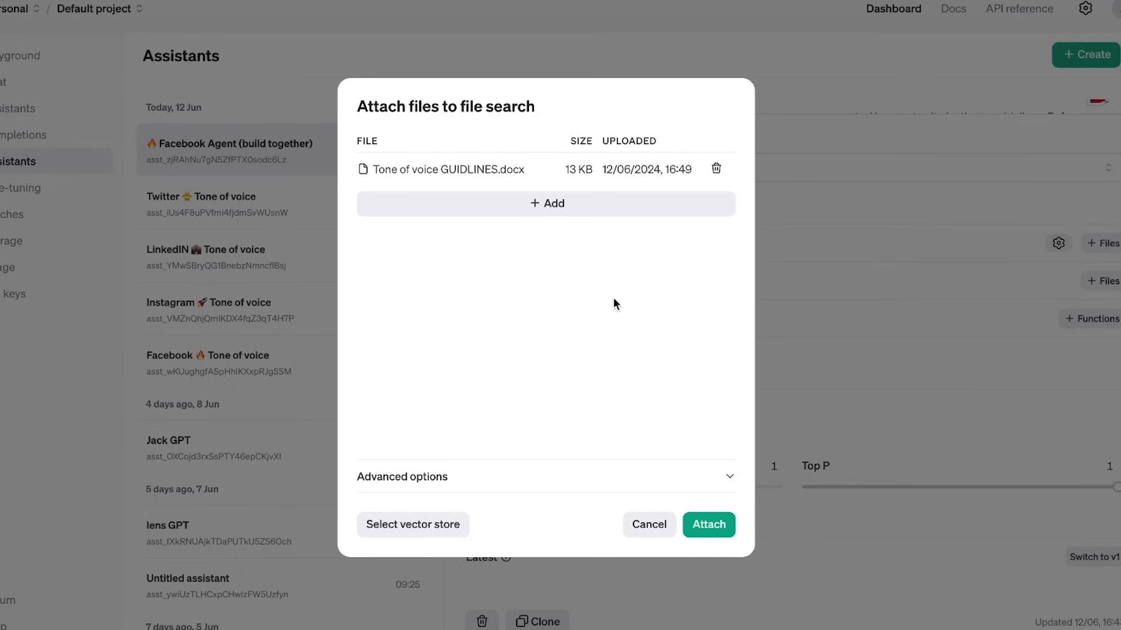
pyautogui.click(720, 522)
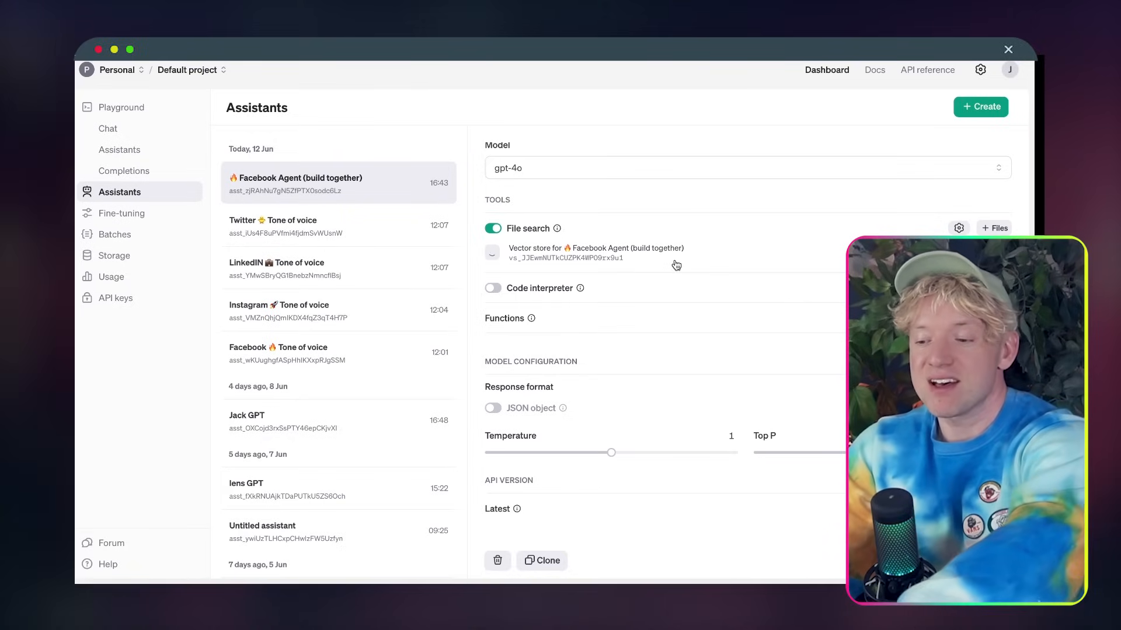
# View the details of the assistant's attached vector store, then close them
pyautogui.moveTo(670, 261); pyautogui.dragTo(503, 253)
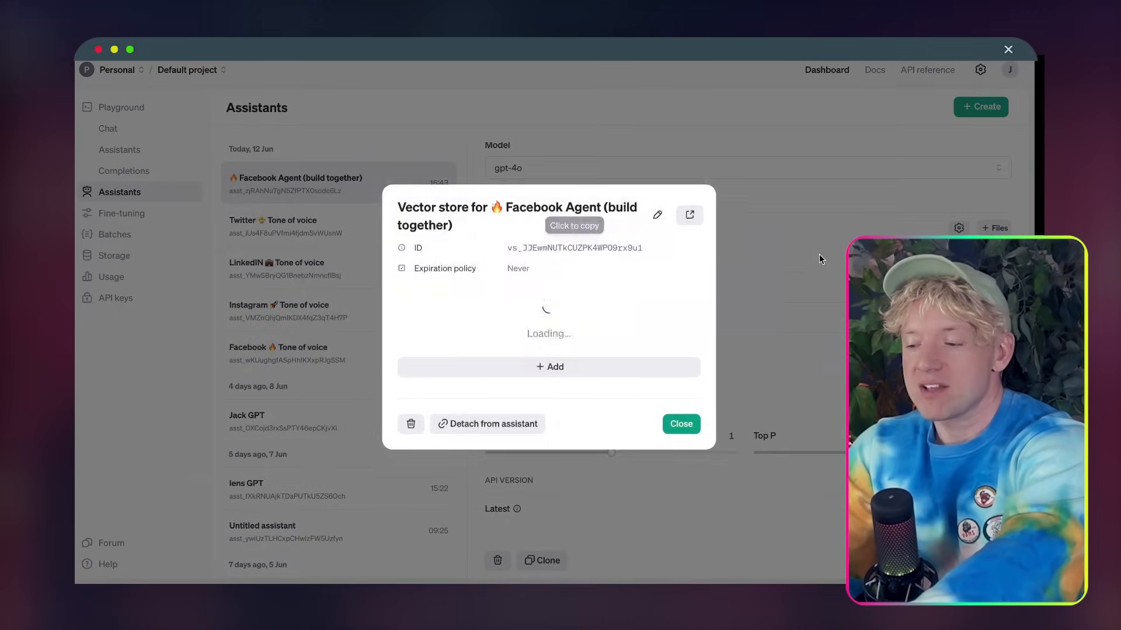
pyautogui.click(800, 190)
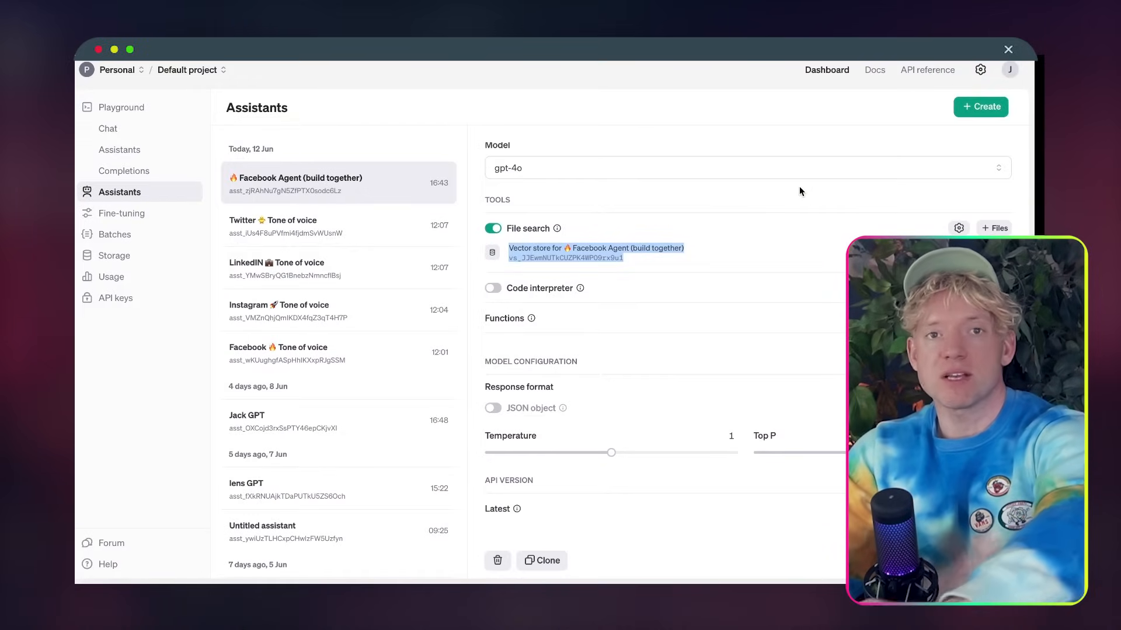
pyautogui.scroll(1, 761, 225)
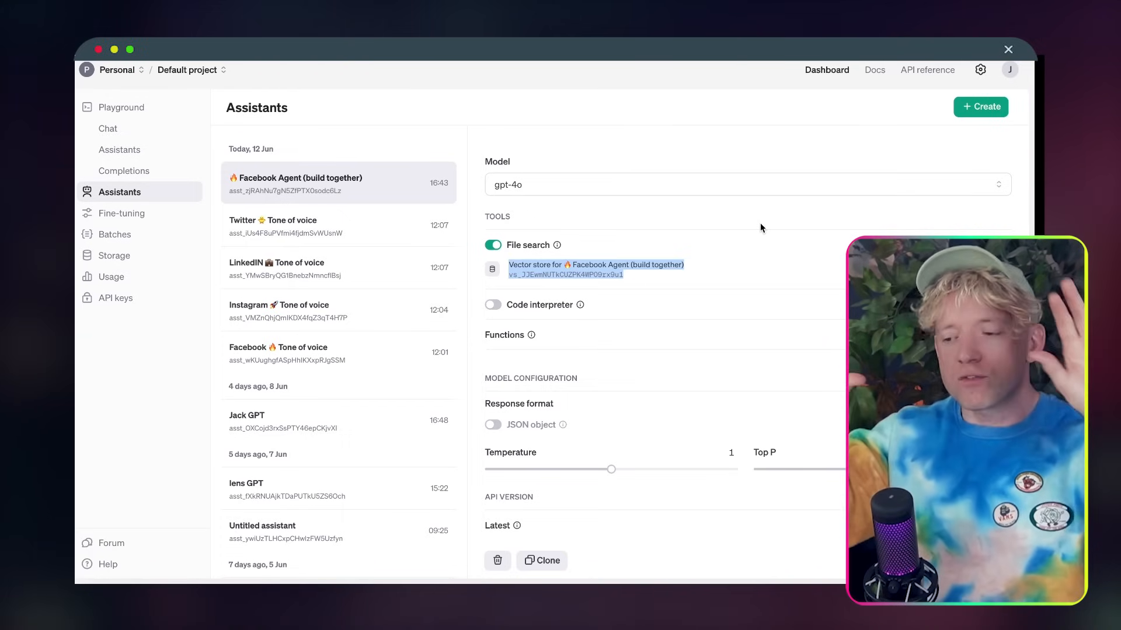
pyautogui.scroll(-1, 768, 318)
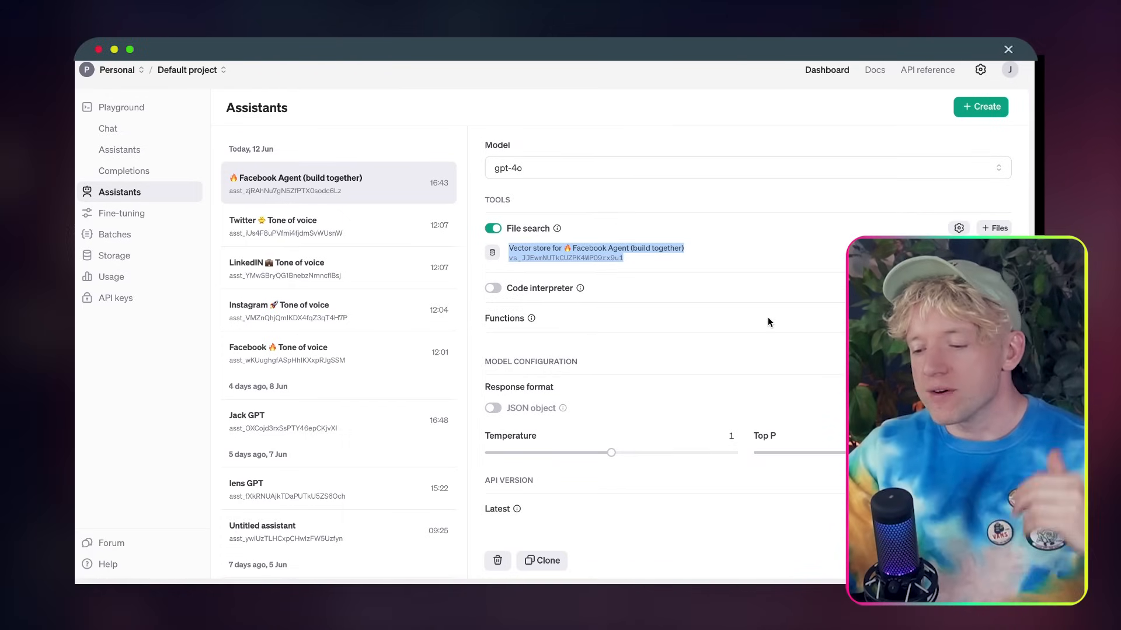
# View the Twitter Tone of voice assistant and reopen Facebook Agent (build together)
pyautogui.scroll(5, 768, 323)
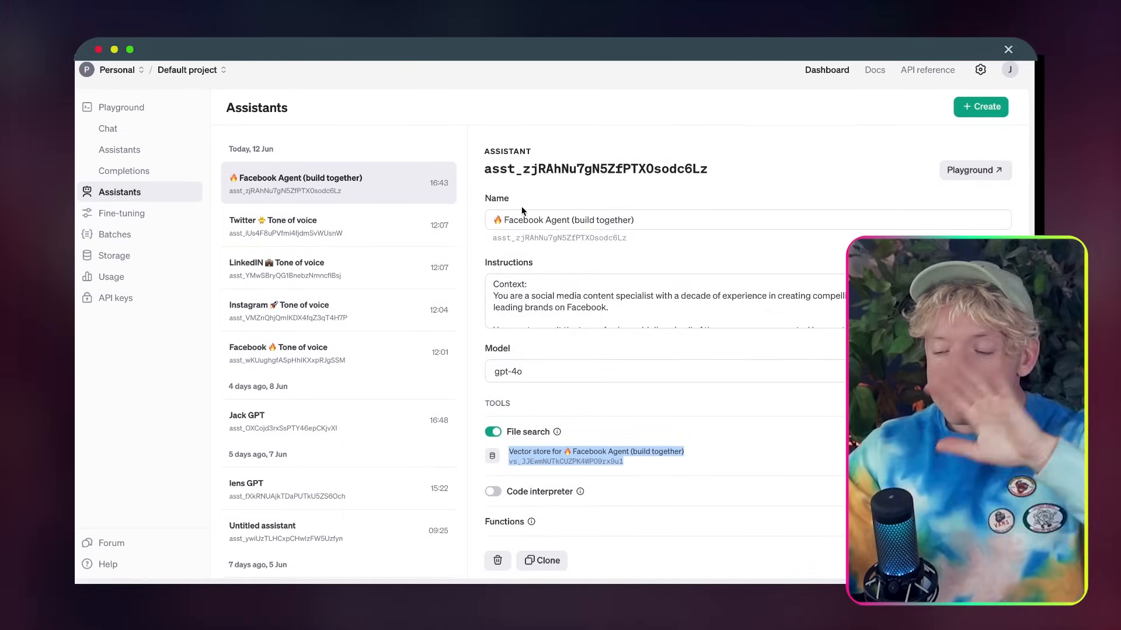
pyautogui.click(378, 223)
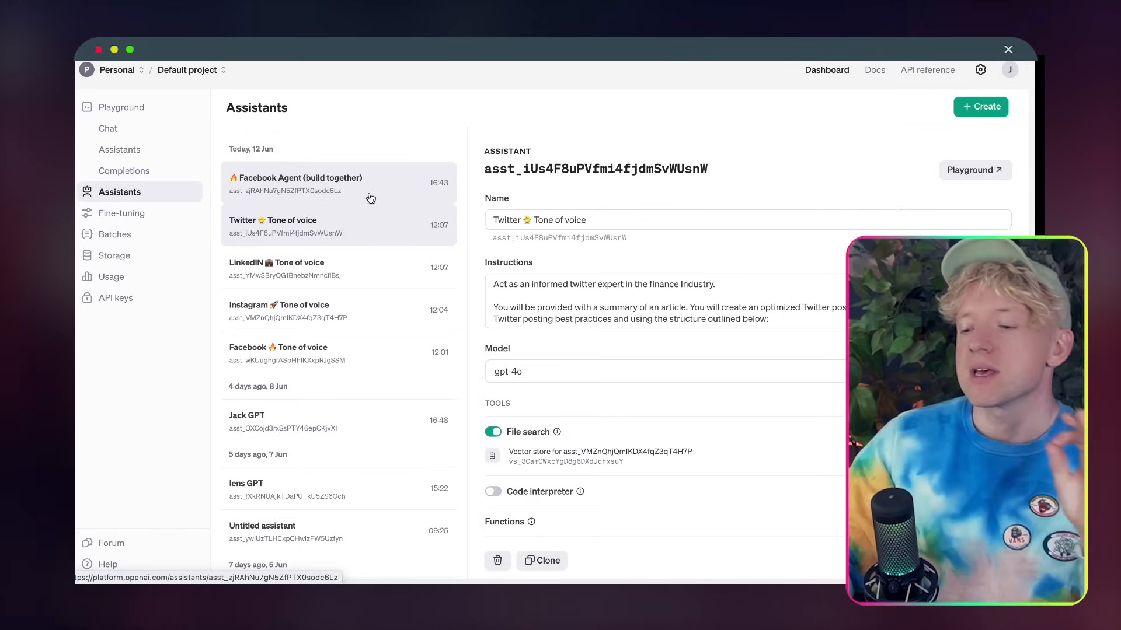
pyautogui.click(371, 198)
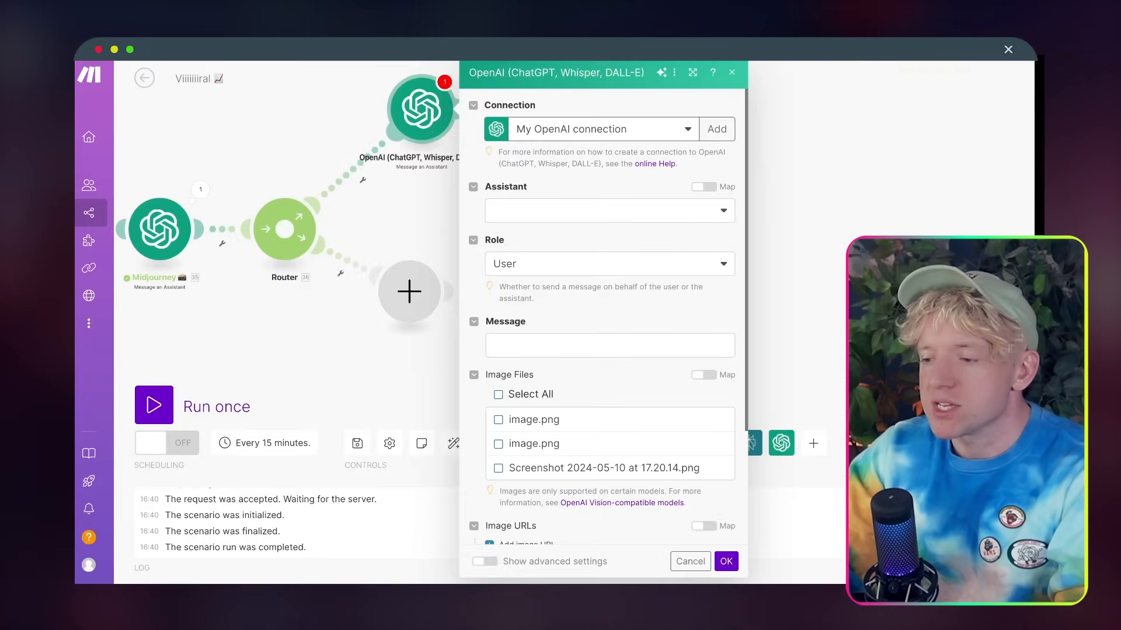
# Switch to Make, refresh the assistant choices for the OpenAI Message an Assistant module, and view the Twitter agent lesson in Skool
pyautogui.click(611, 215)
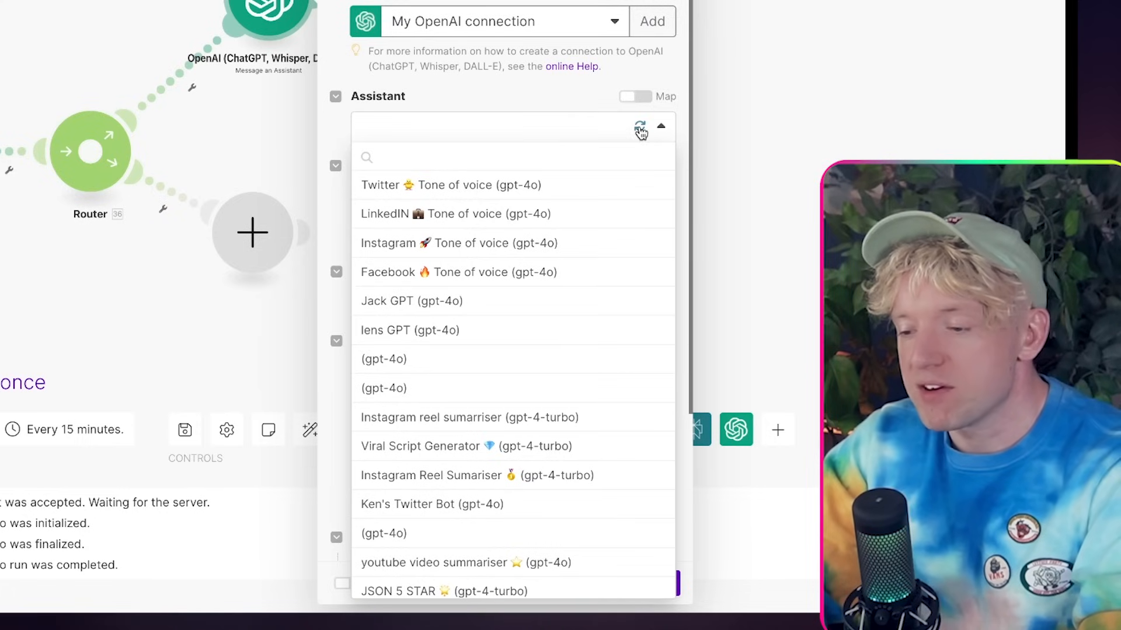
pyautogui.click(641, 129)
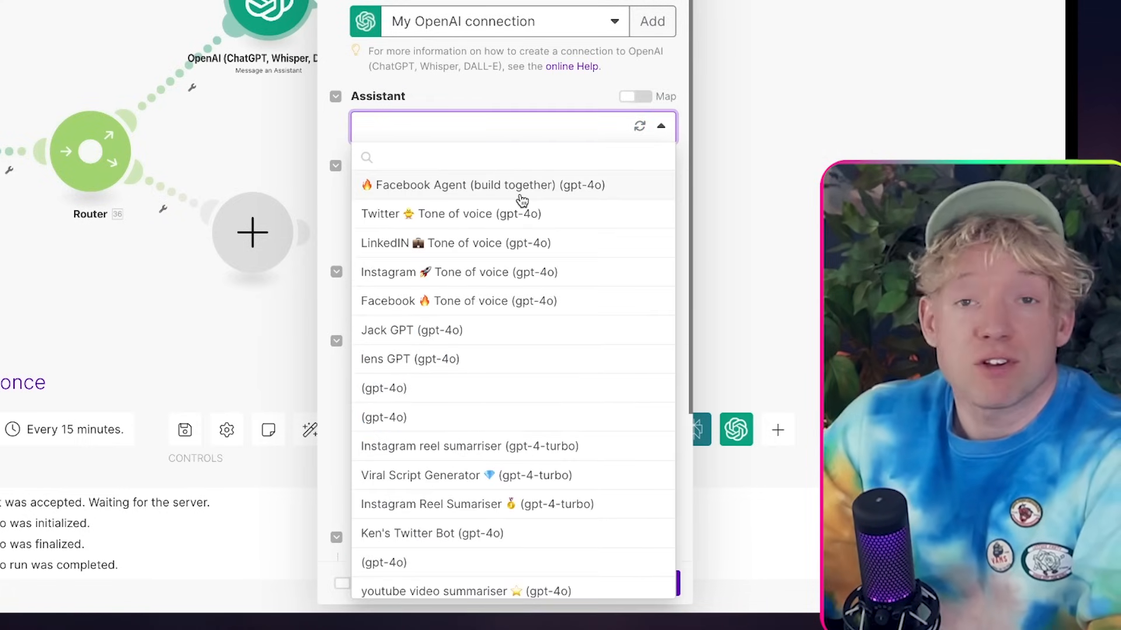
pyautogui.click(867, 114)
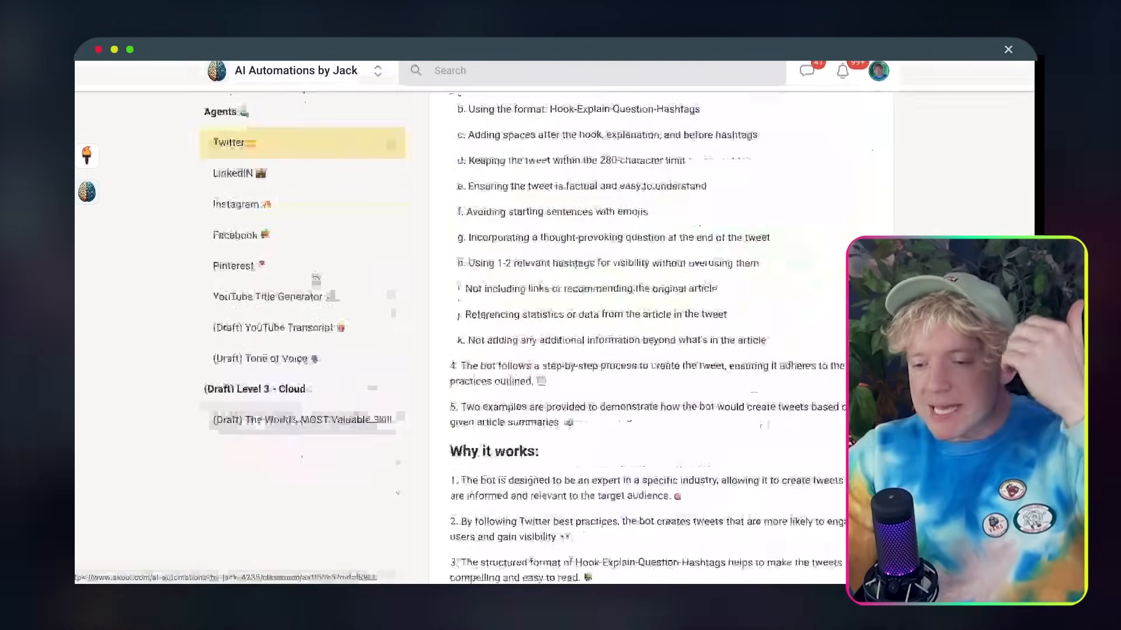
pyautogui.scroll(2, 320, 255)
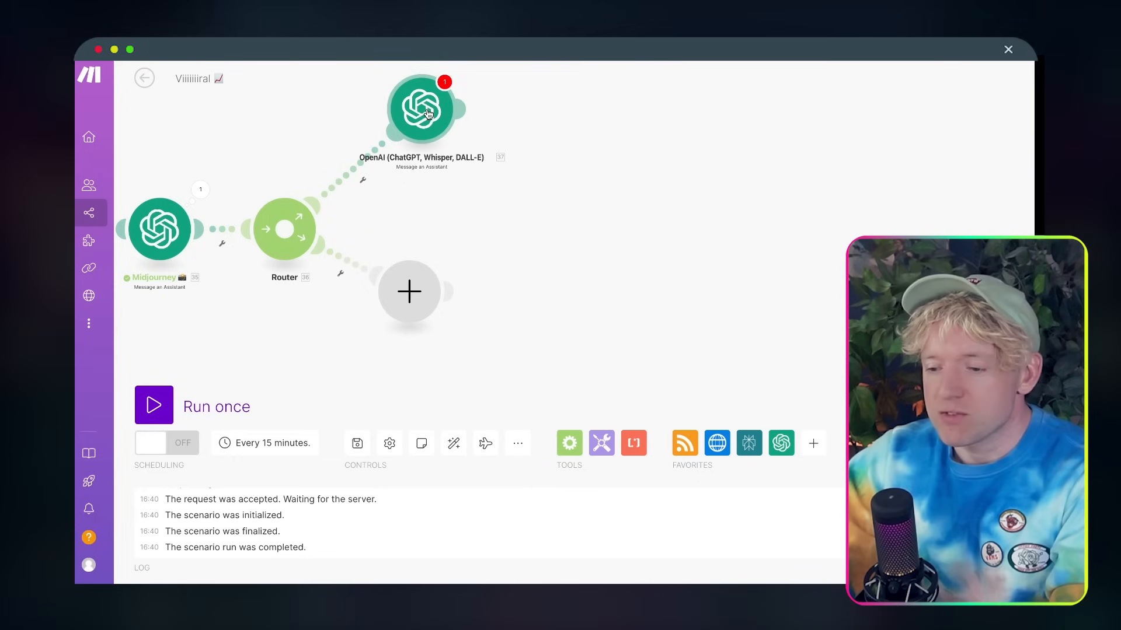
# In the Make scenario, rename the OpenAI Message an Assistant module after the router to "Facebook 🔥"
pyautogui.rightClick(482, 114)
pyautogui.click(513, 185)
pyautogui.write('Text')
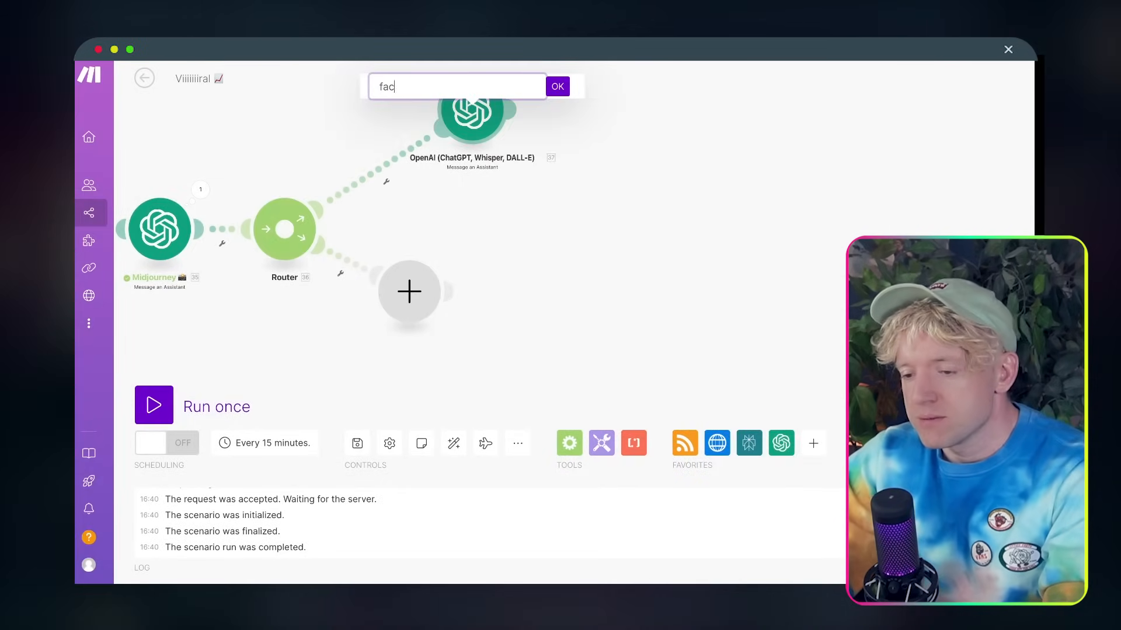
pyautogui.press('BackSpace')
pyautogui.press('BackSpace')
pyautogui.press('BackSpace')
pyautogui.press('BackSpace')
pyautogui.write('Faceb')
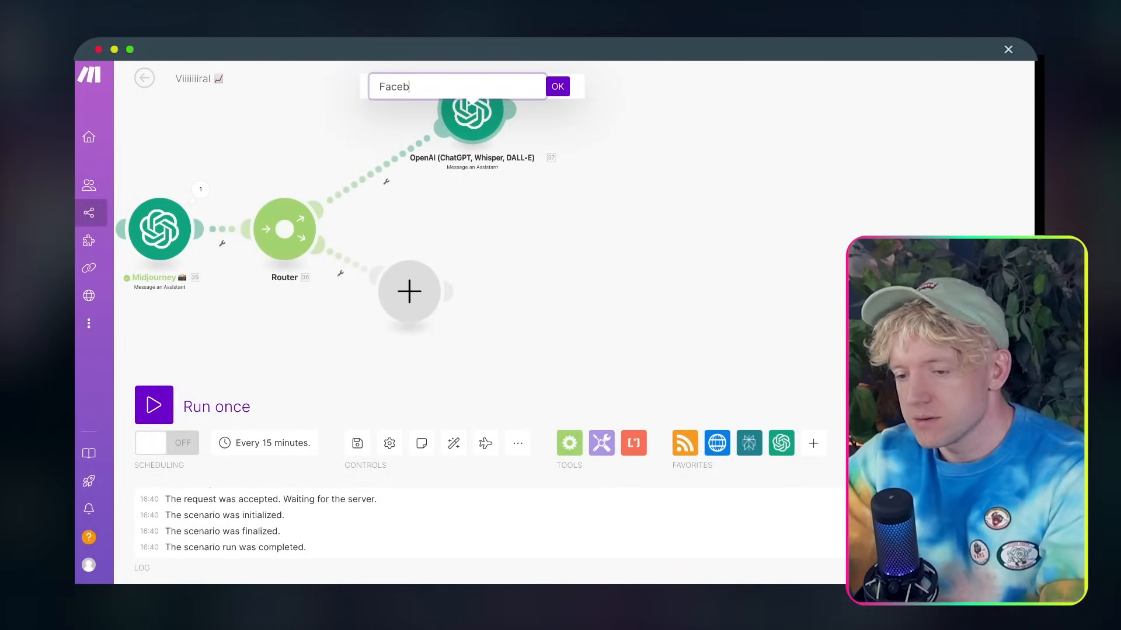
pyautogui.write('ook')
pyautogui.press('ctrl+super+space')
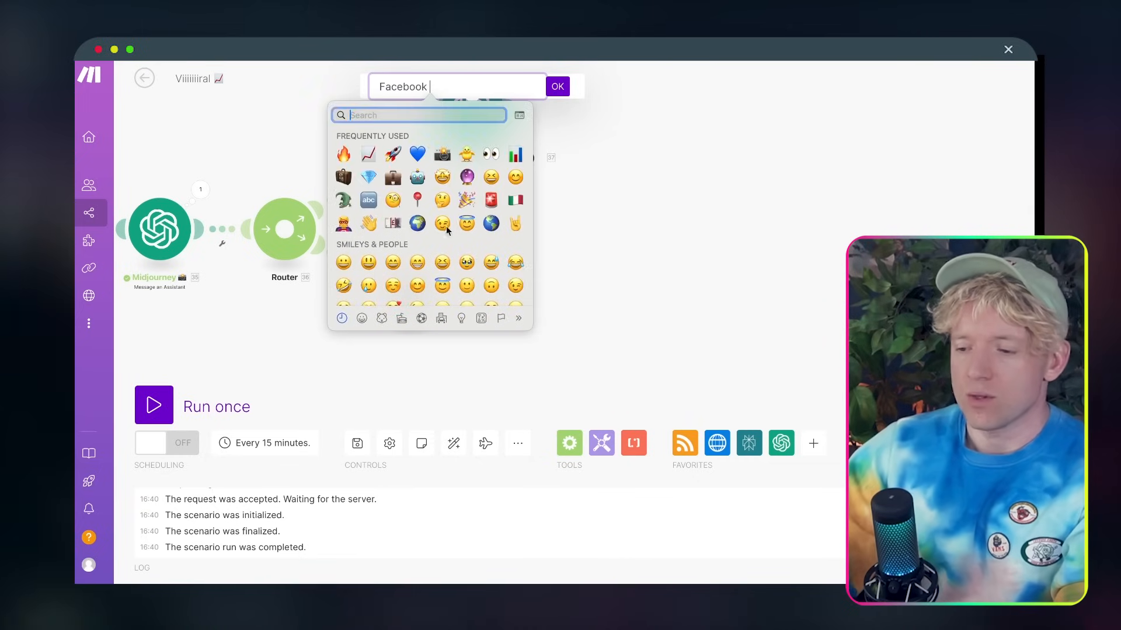
pyautogui.press('Escape')
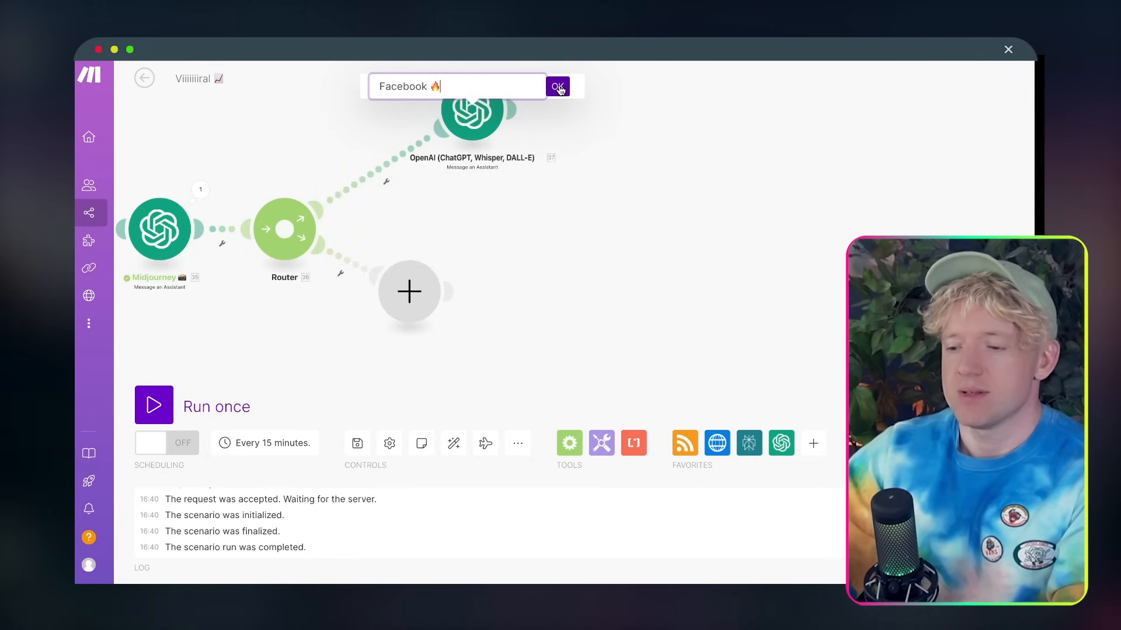
pyautogui.click(558, 87)
# Select the "Facebook 🔥 Tone of voice (gpt-4o)" assistant and start its message with "The summary:" followed by the Snappy Summary Result
pyautogui.click(473, 112)
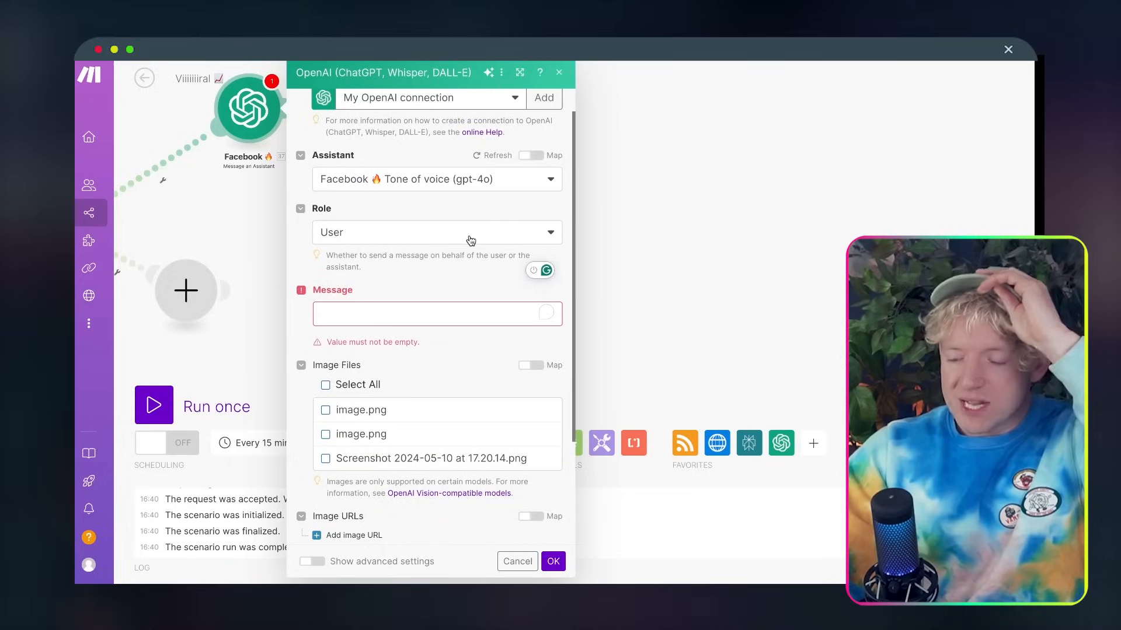
pyautogui.click(426, 306)
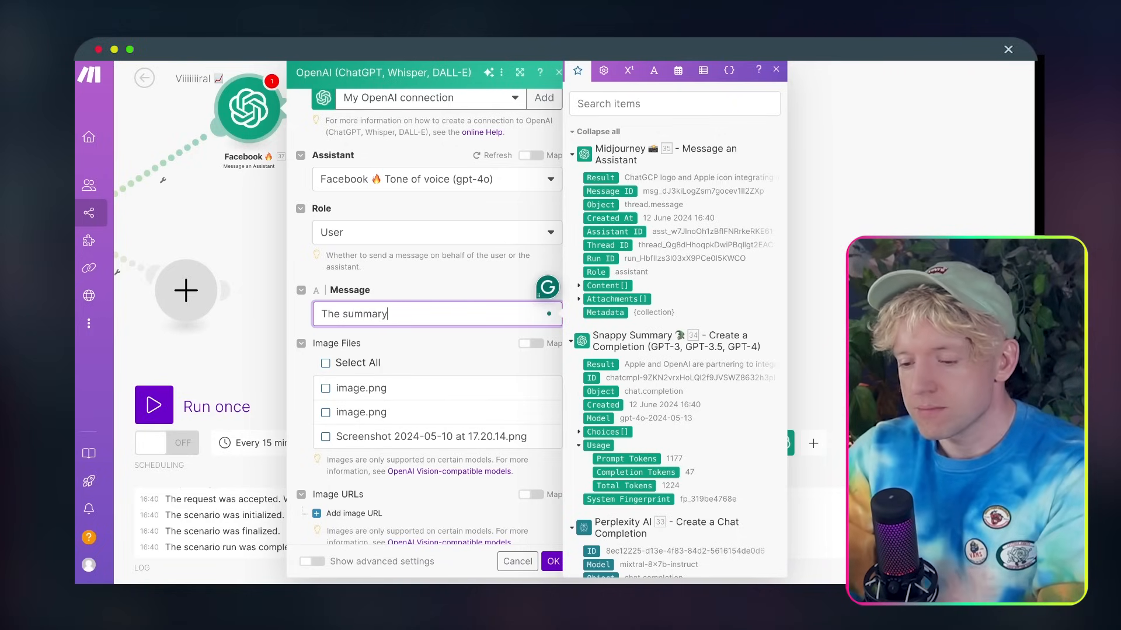
pyautogui.scroll(-1, 682, 193)
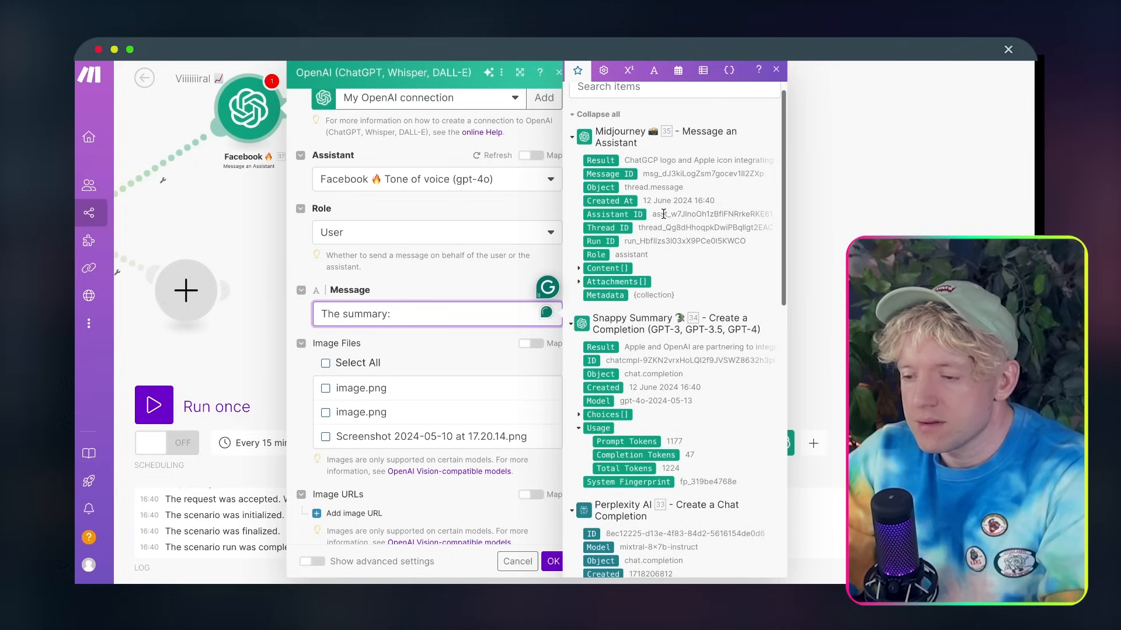
pyautogui.scroll(-3, 631, 256)
pyautogui.click(601, 268)
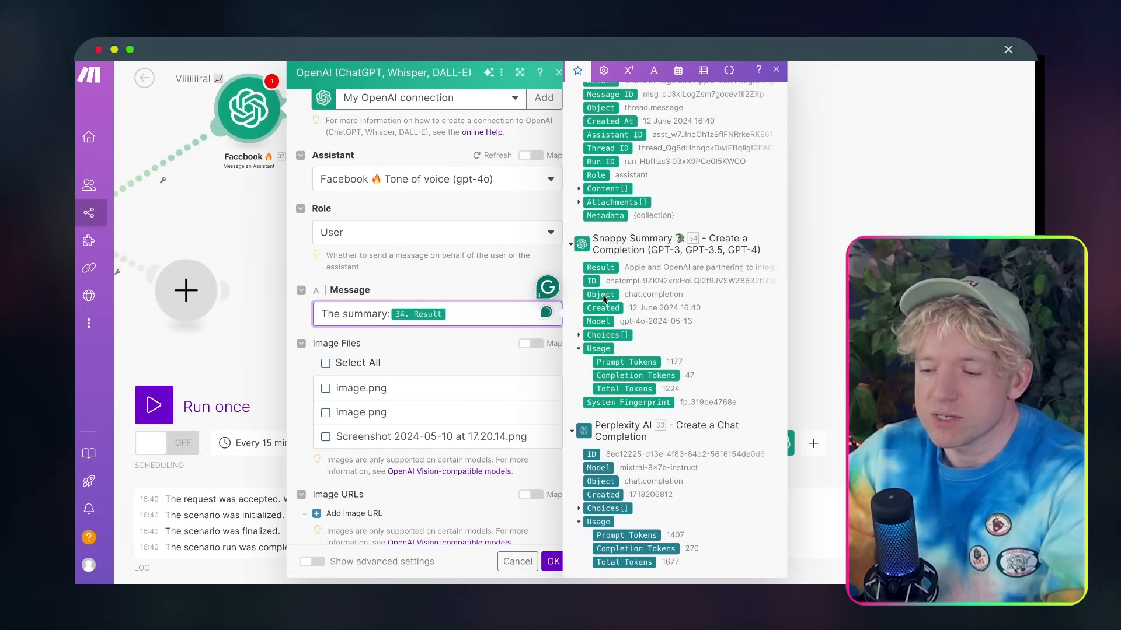
# Add a second message line "The article:" followed by the Text value from the HTML to text parser
pyautogui.press('Return')
pyautogui.write('The article:')
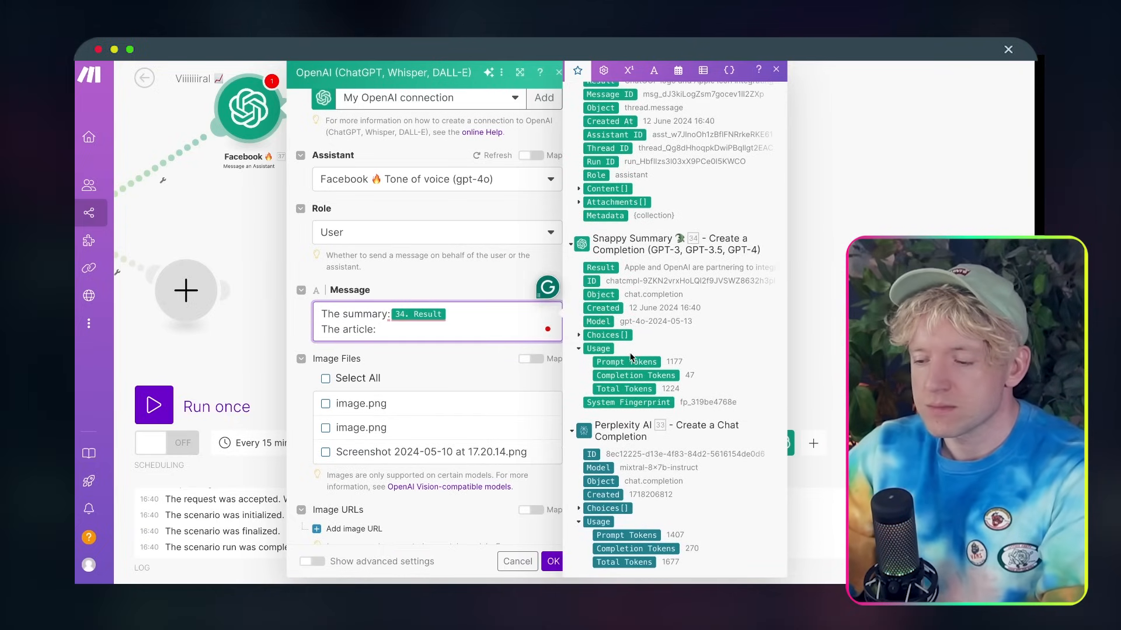
pyautogui.scroll(-5, 633, 320)
pyautogui.click(597, 309)
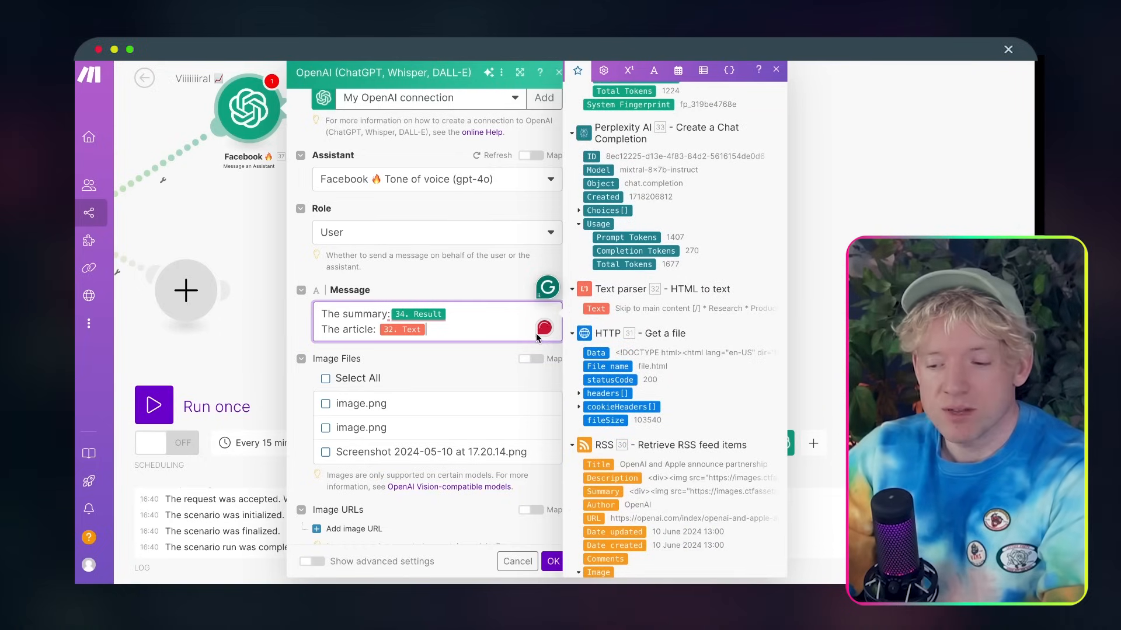
# Add a third message line "Additional research:" followed by the Perplexity AI message Content, and save the module settings
pyautogui.press('Return')
pyautogui.write('Additional ')
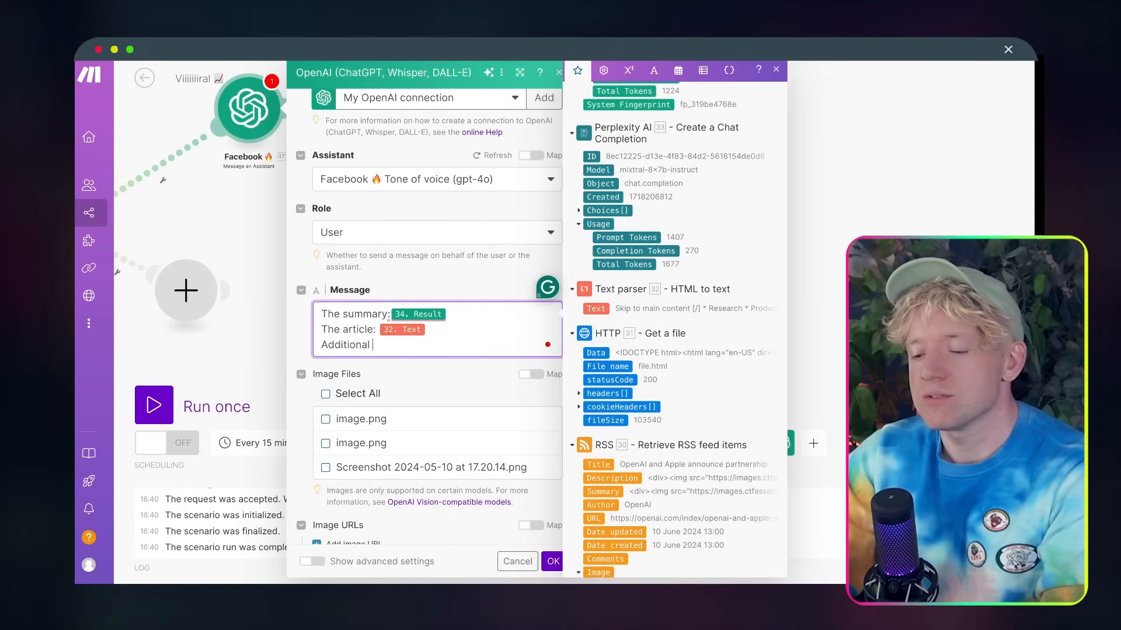
pyautogui.write('research:')
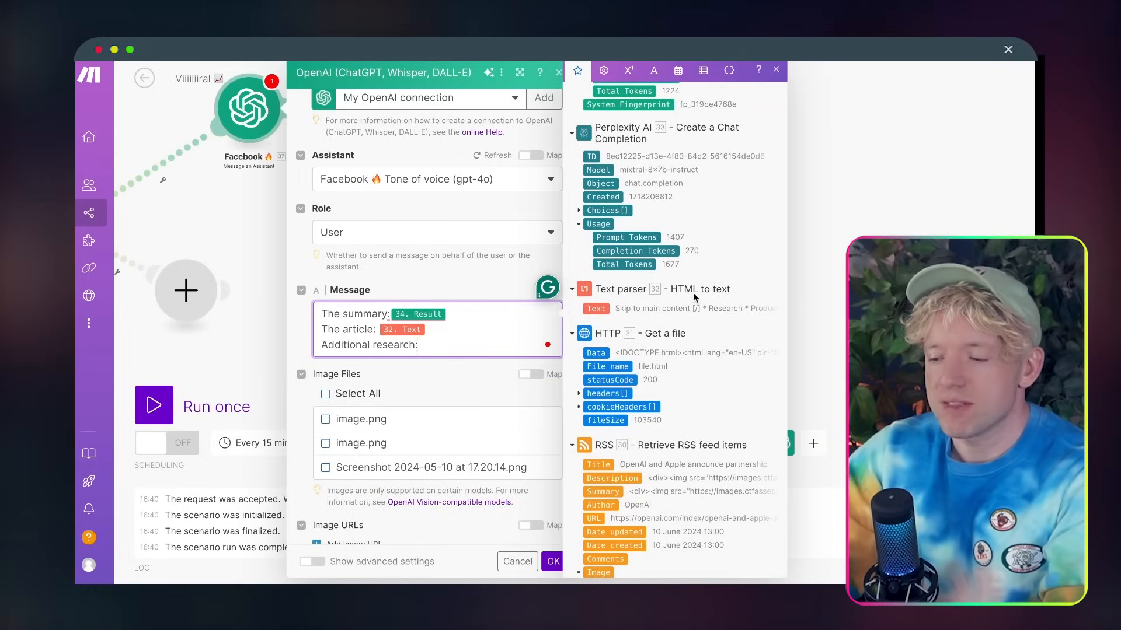
pyautogui.click(577, 211)
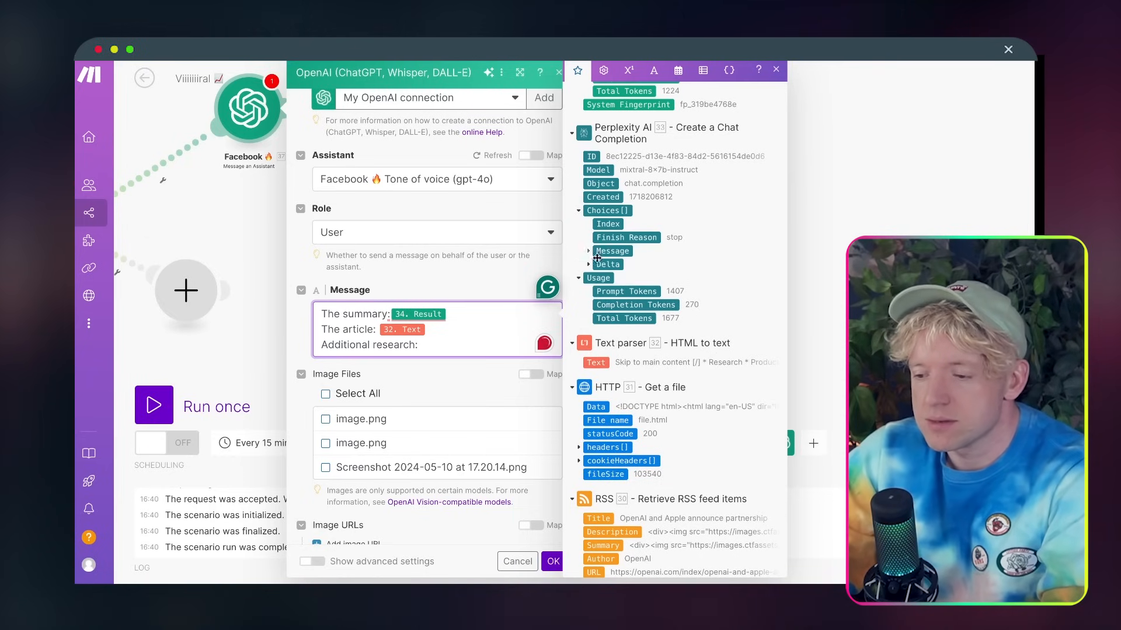
pyautogui.click(589, 251)
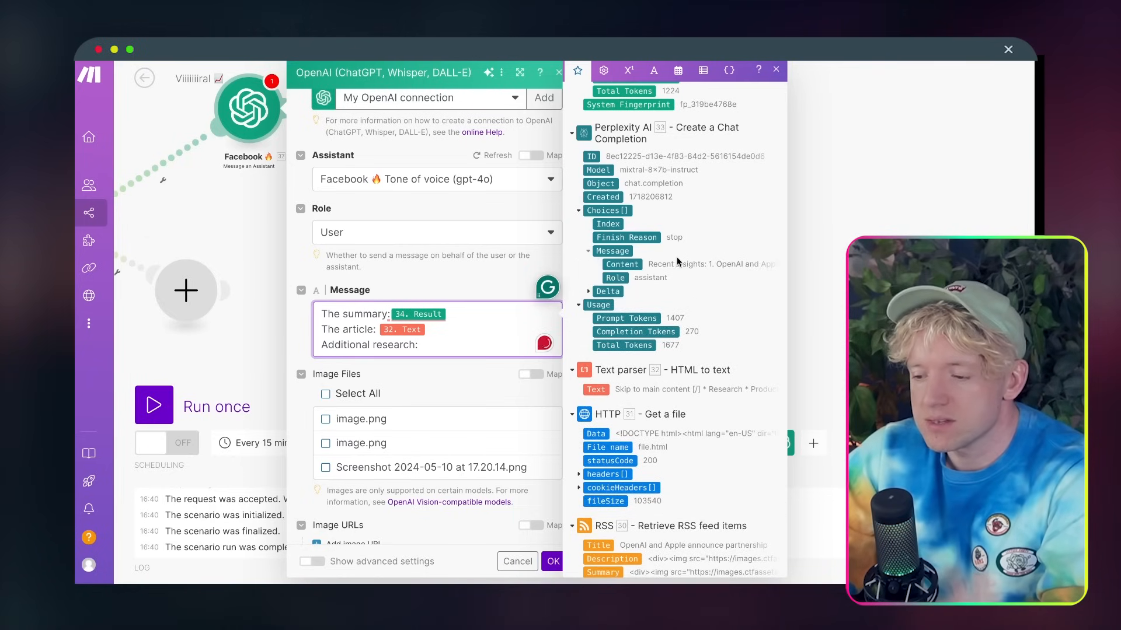
pyautogui.click(628, 266)
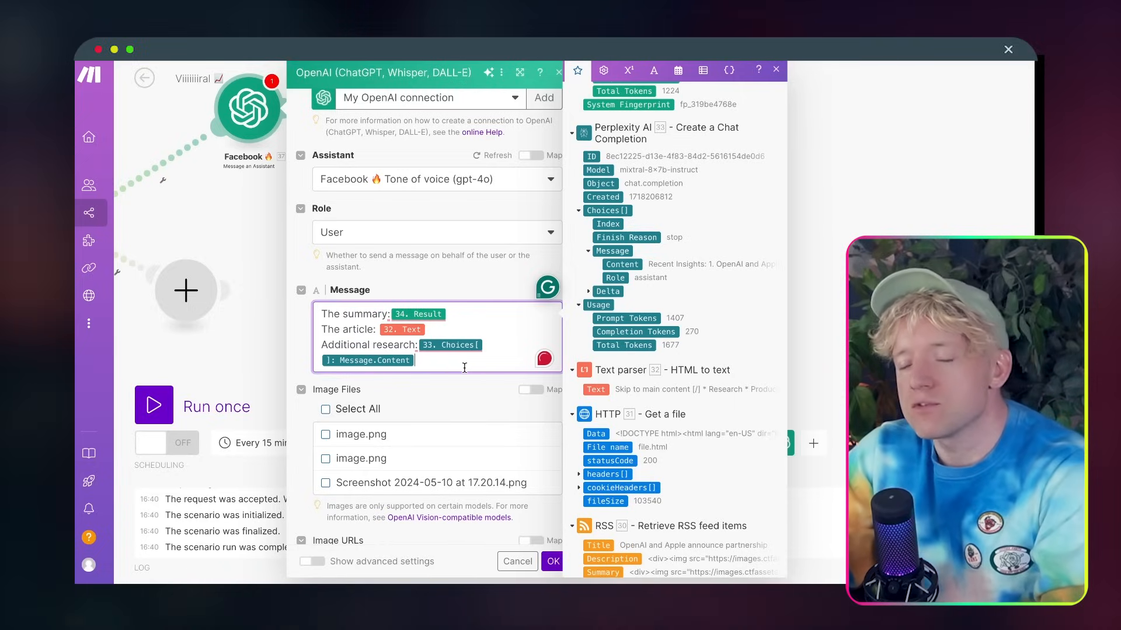
pyautogui.press('super+a')
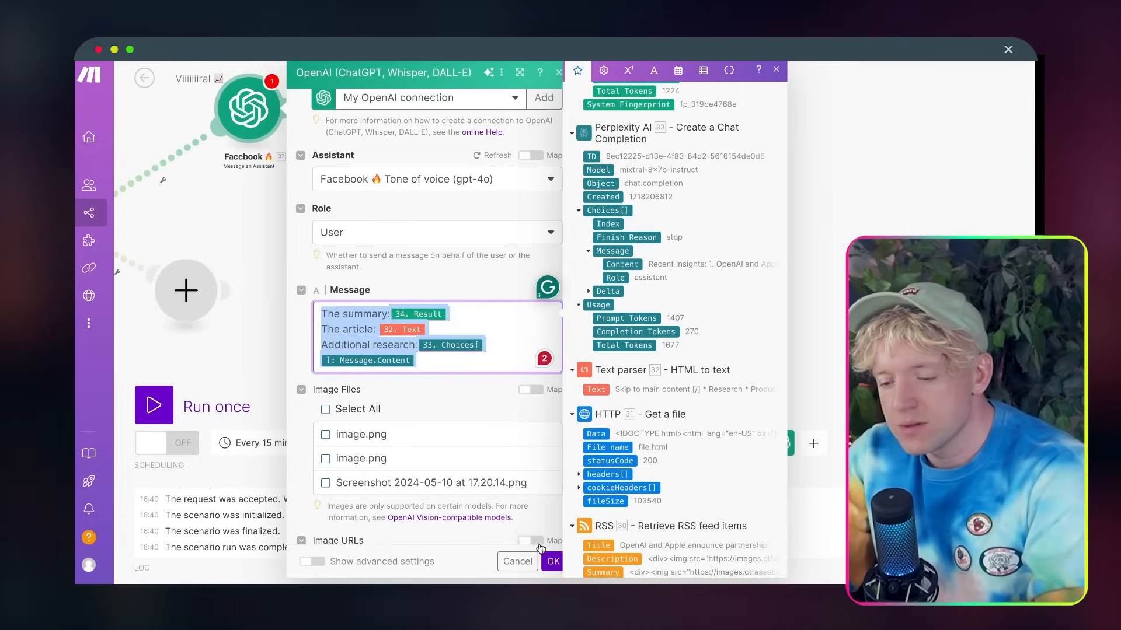
pyautogui.click(552, 561)
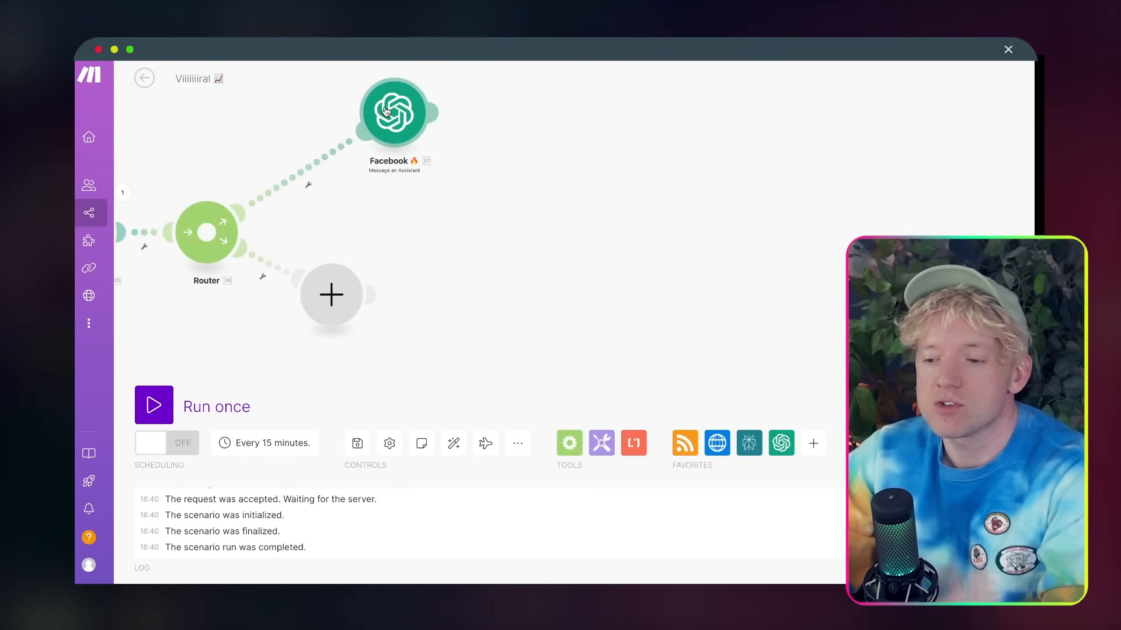
# Clone the Facebook 🔥 module three times and place the copies below the original
pyautogui.rightClick(385, 110)
pyautogui.click(408, 203)
pyautogui.rightClick(424, 247)
pyautogui.click(461, 337)
pyautogui.rightClick(453, 358)
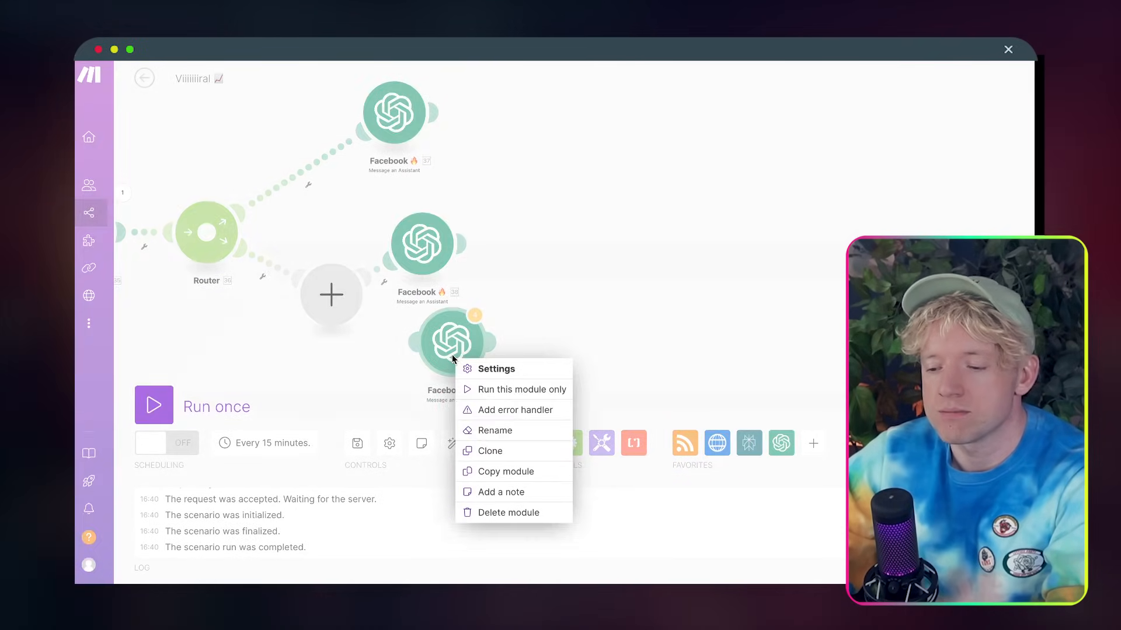
pyautogui.click(496, 451)
pyautogui.click(454, 368)
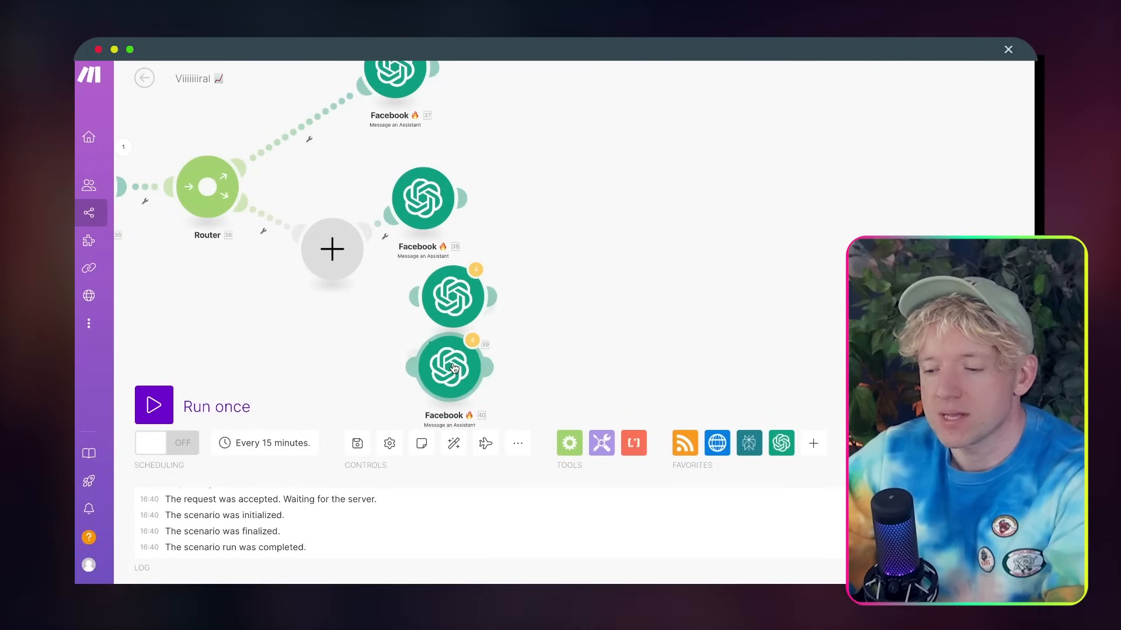
# Delete the empty placeholder module and connect the cloned Facebook modules to the router
pyautogui.rightClick(338, 241)
pyautogui.click(373, 270)
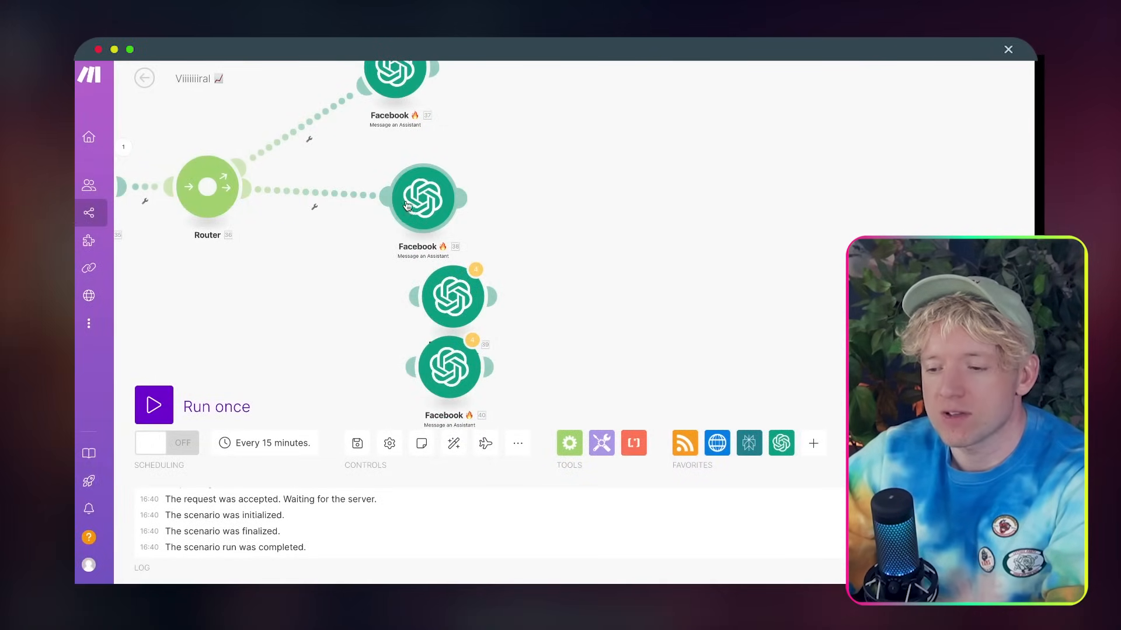
pyautogui.moveTo(410, 292); pyautogui.dragTo(300, 246)
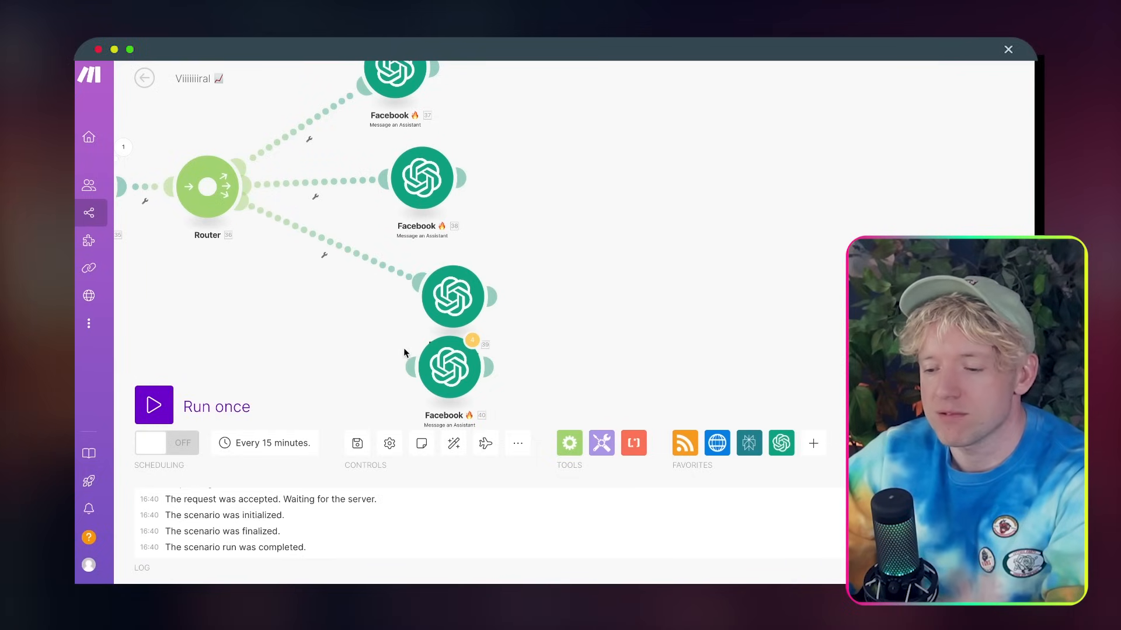
pyautogui.moveTo(457, 397); pyautogui.dragTo(362, 413)
pyautogui.moveTo(450, 330); pyautogui.dragTo(398, 330)
pyautogui.click(399, 327)
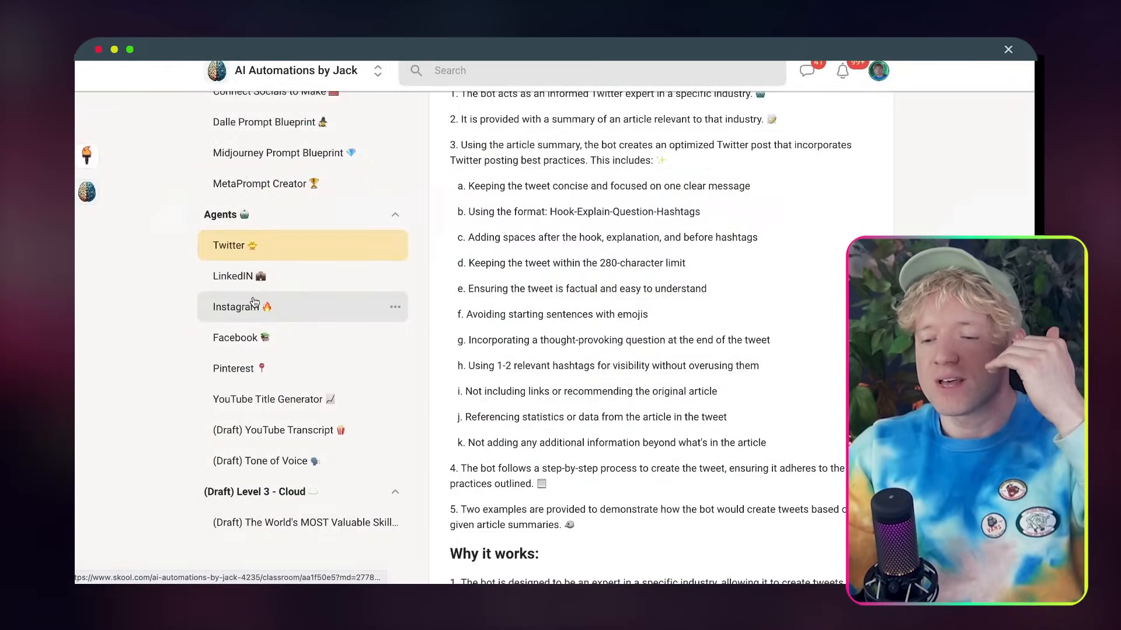
# Switch to the Skool classroom, open the Instagram agent lesson and examine its example captions and resources
pyautogui.click(339, 307)
pyautogui.scroll(-15, 564, 309)
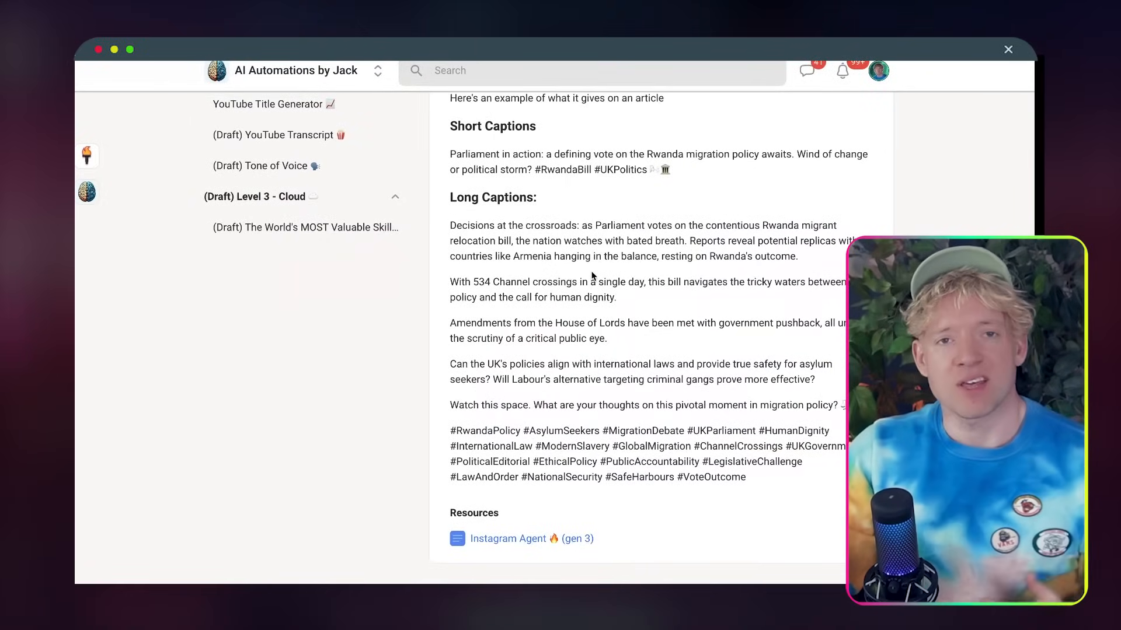
pyautogui.scroll(10, 632, 209)
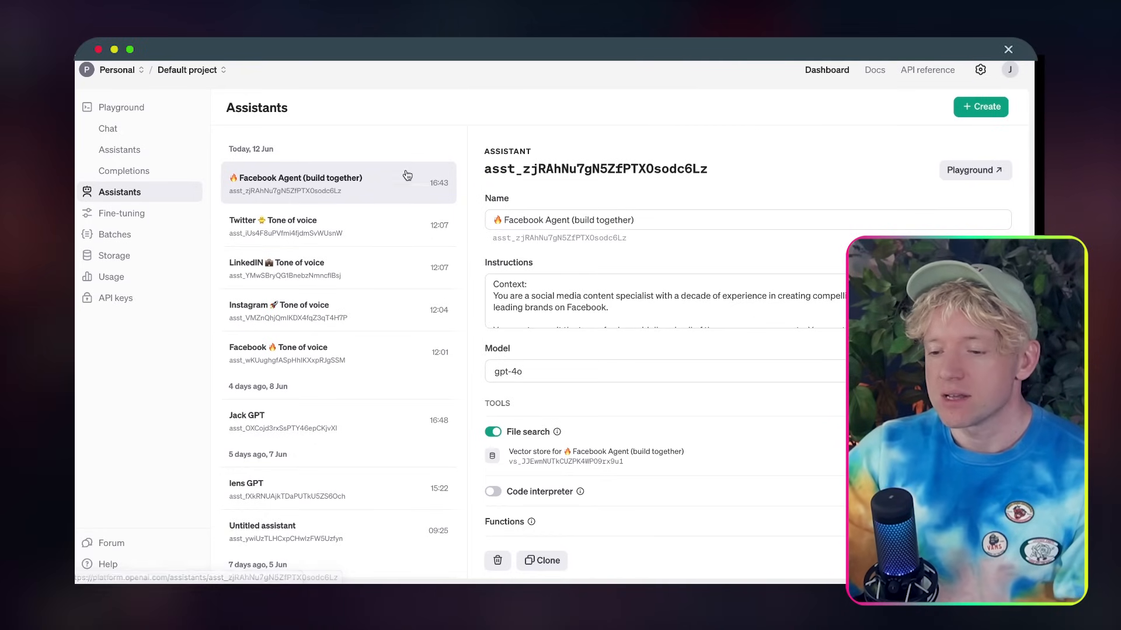
# Clone the Facebook Agent (build together) assistant, rename the copy to an Instagram agent, and select "Facebook" in its instructions
pyautogui.scroll(-4, 640, 244)
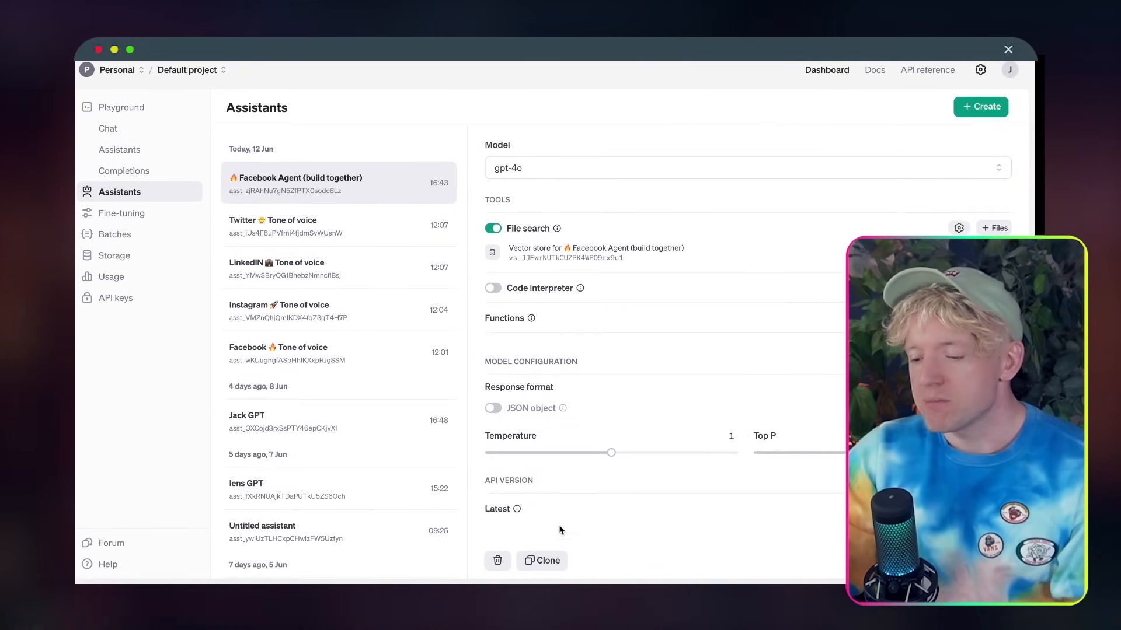
pyautogui.click(540, 562)
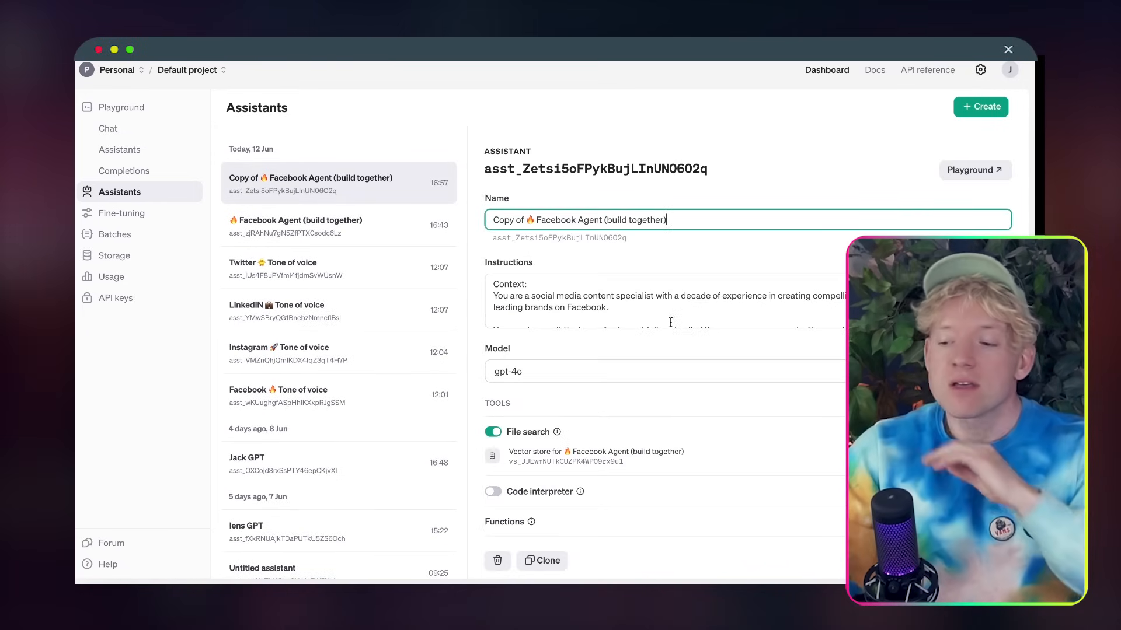
pyautogui.scroll(-2, 634, 377)
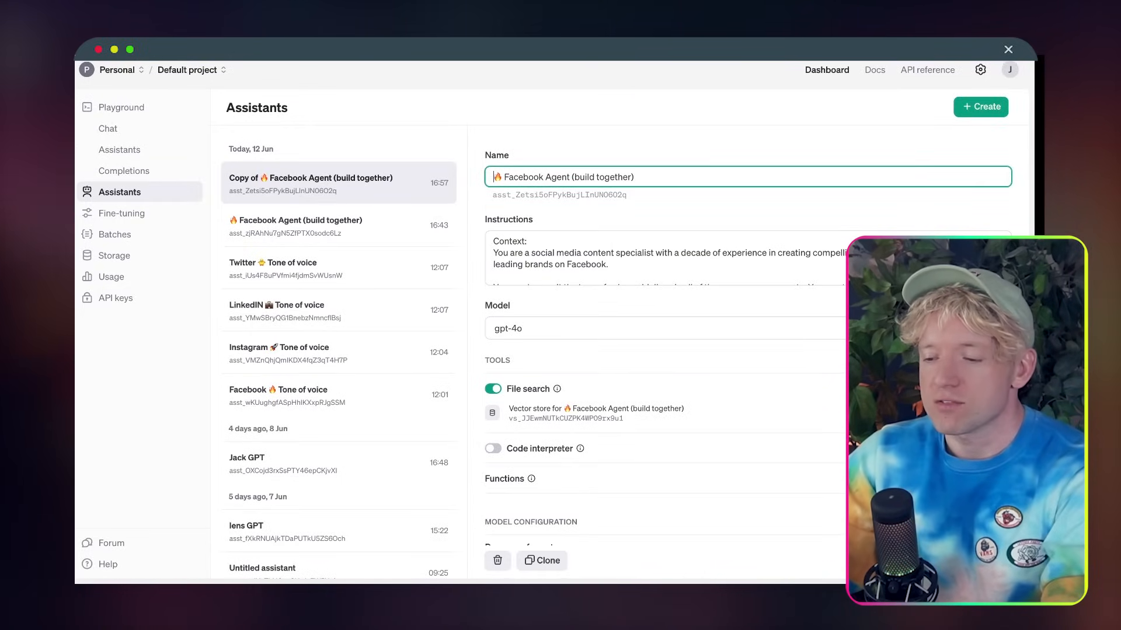
pyautogui.write('TEAG')
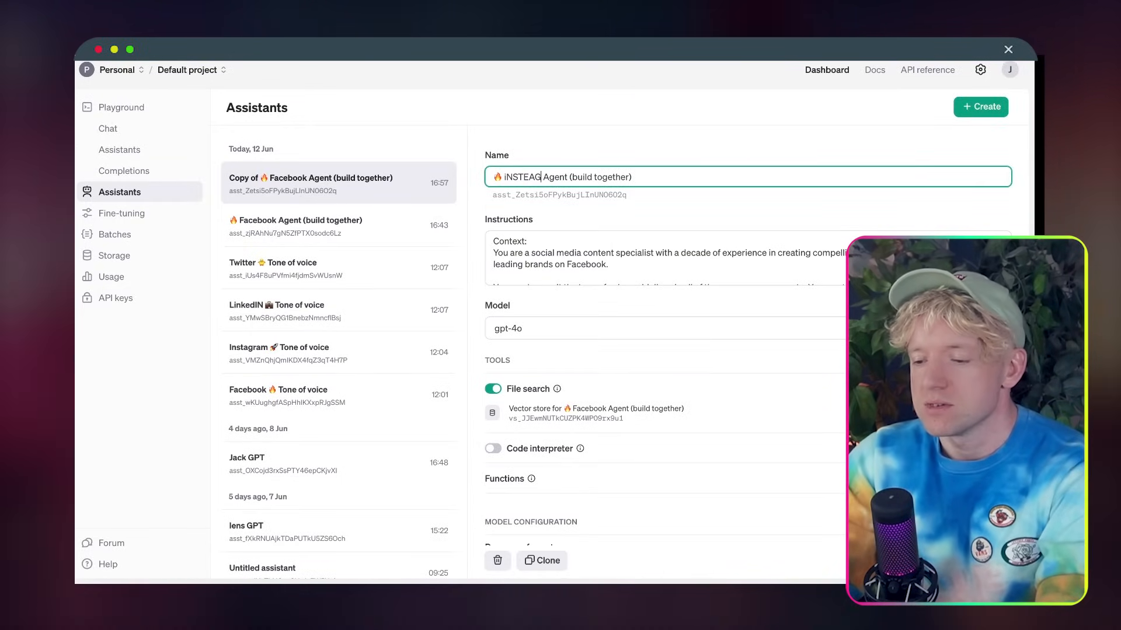
pyautogui.doubleClick(572, 266)
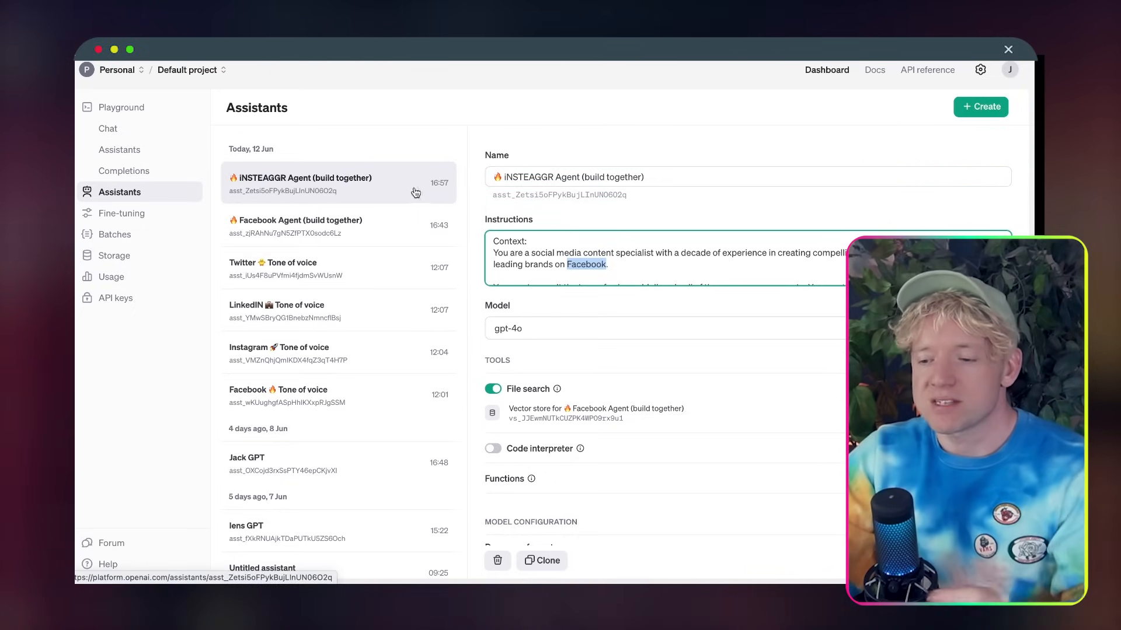
# Delete the cloned assistant that was renamed for Instagram
pyautogui.scroll(-4, 713, 315)
pyautogui.click(498, 560)
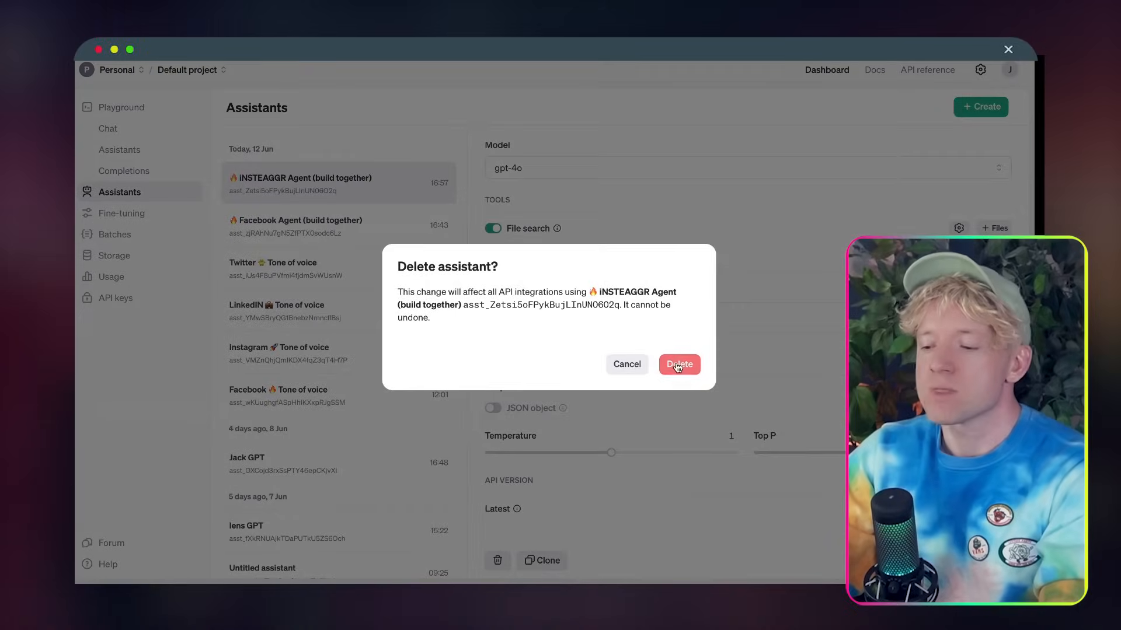
pyautogui.click(677, 366)
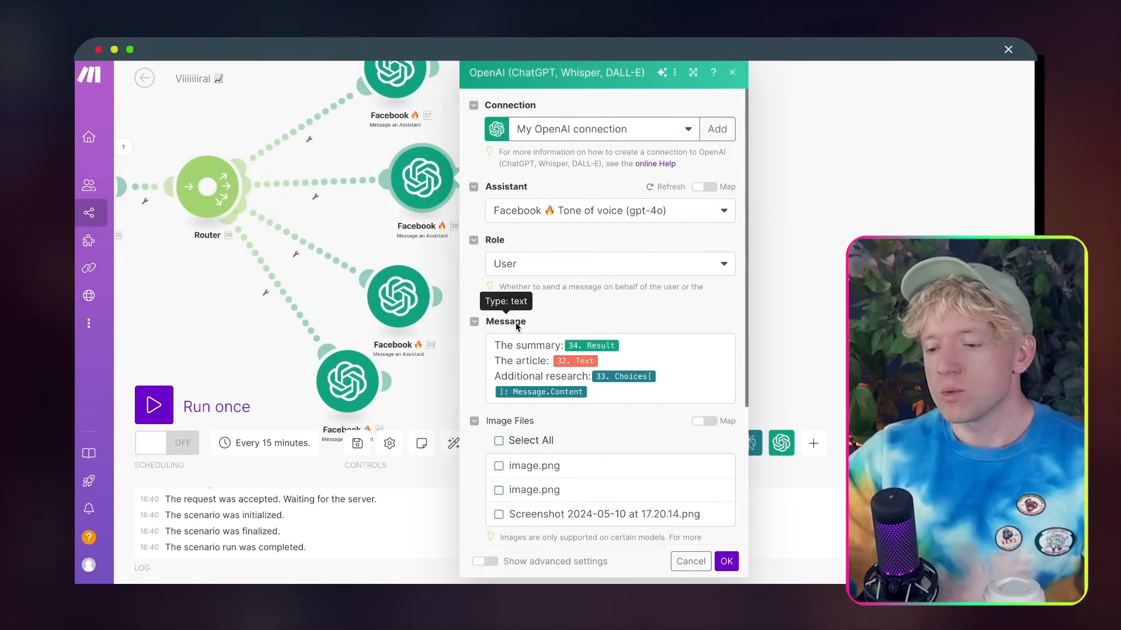
# Set the second router branch's module to use the Instagram 🚀 Tone of voice (gpt-4o) assistant and save its settings
pyautogui.click(593, 215)
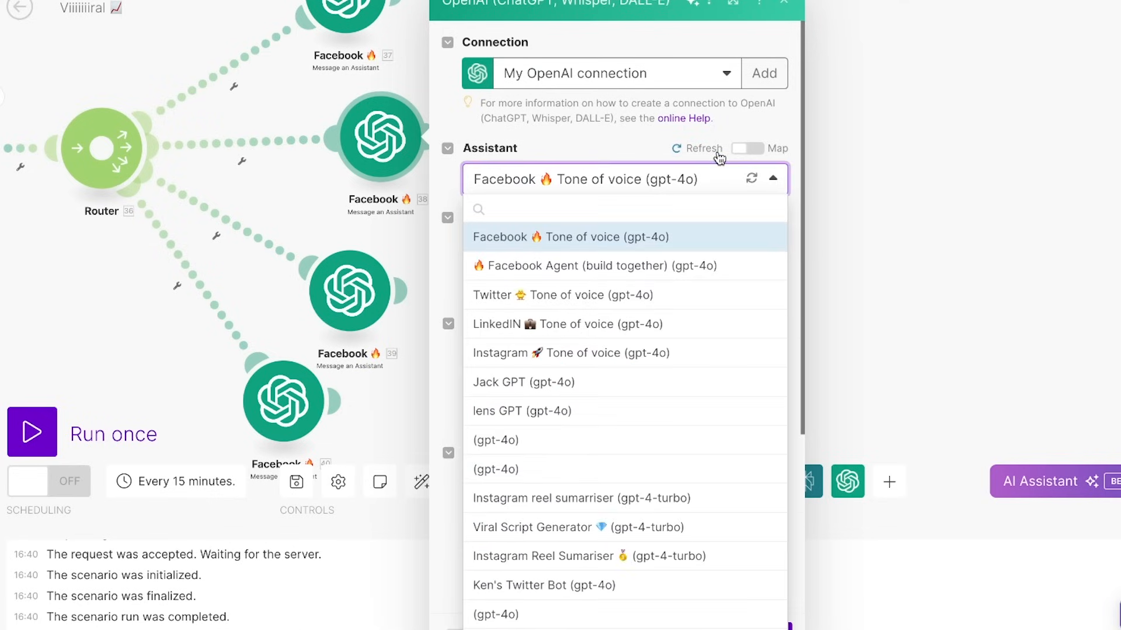
pyautogui.click(588, 358)
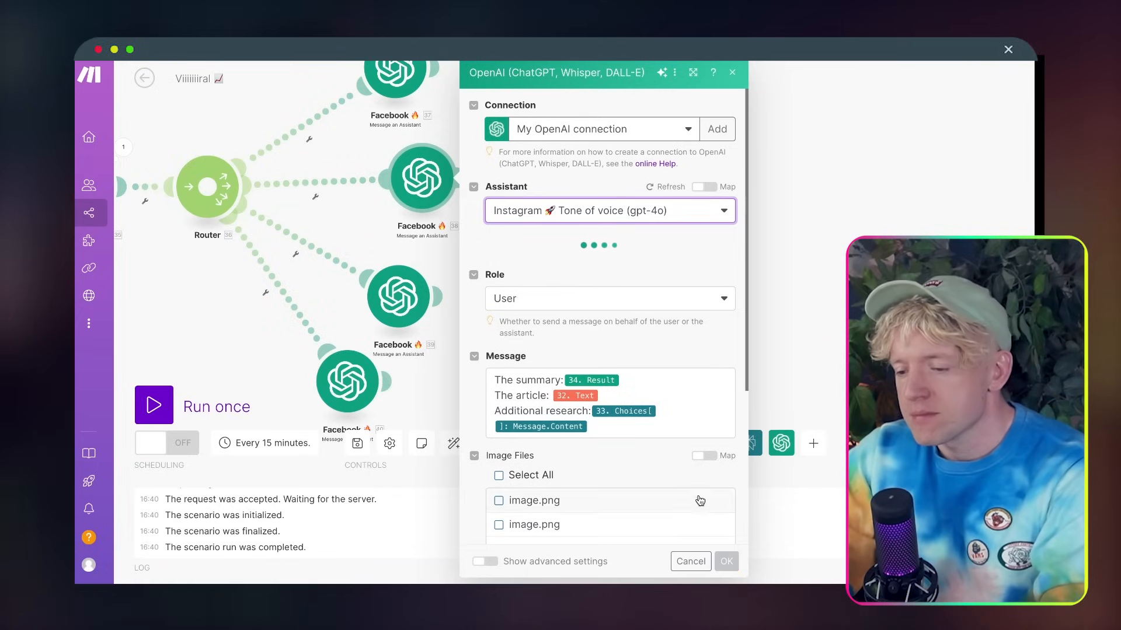
pyautogui.click(726, 561)
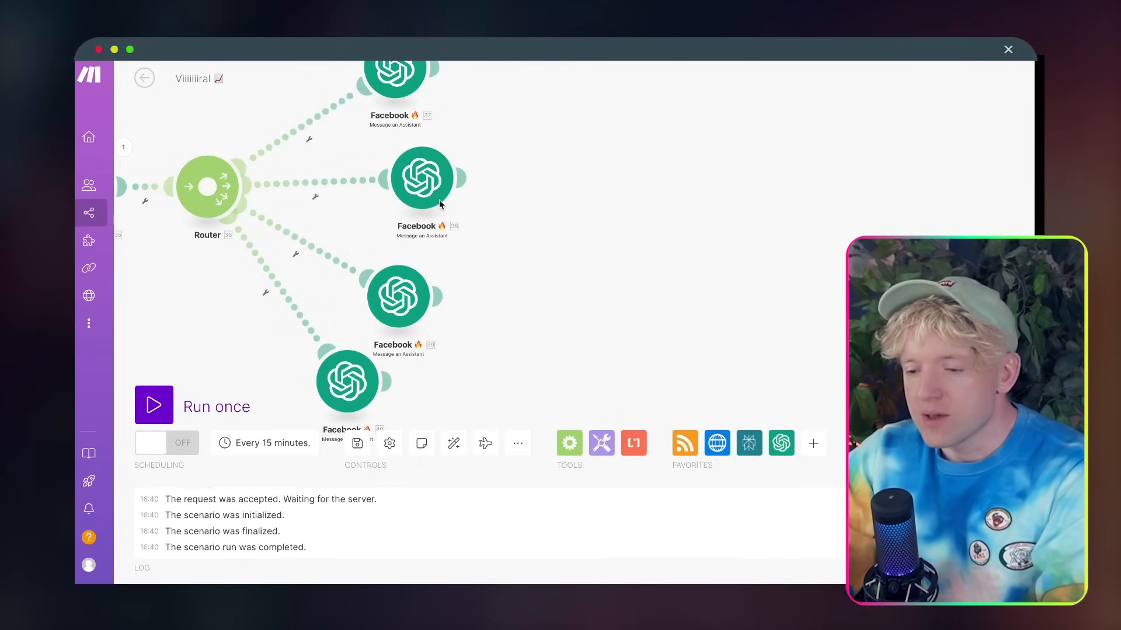
# Rename the second router branch's module as "Instagram 🚀"
pyautogui.rightClick(442, 202)
pyautogui.click(485, 273)
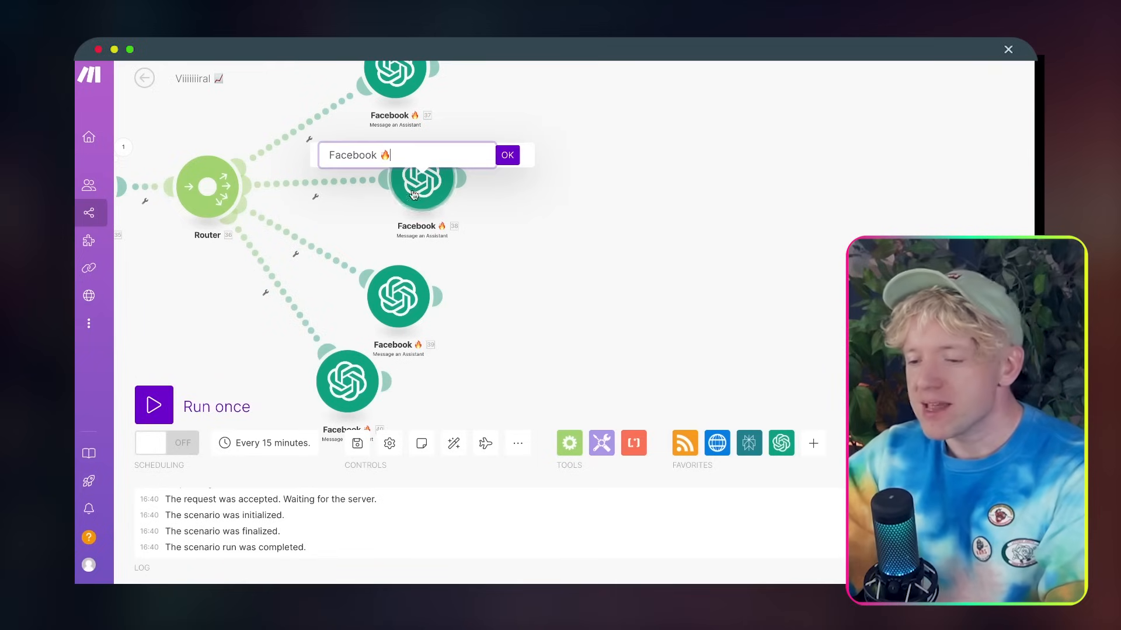
pyautogui.doubleClick(348, 153)
pyautogui.write('iNS')
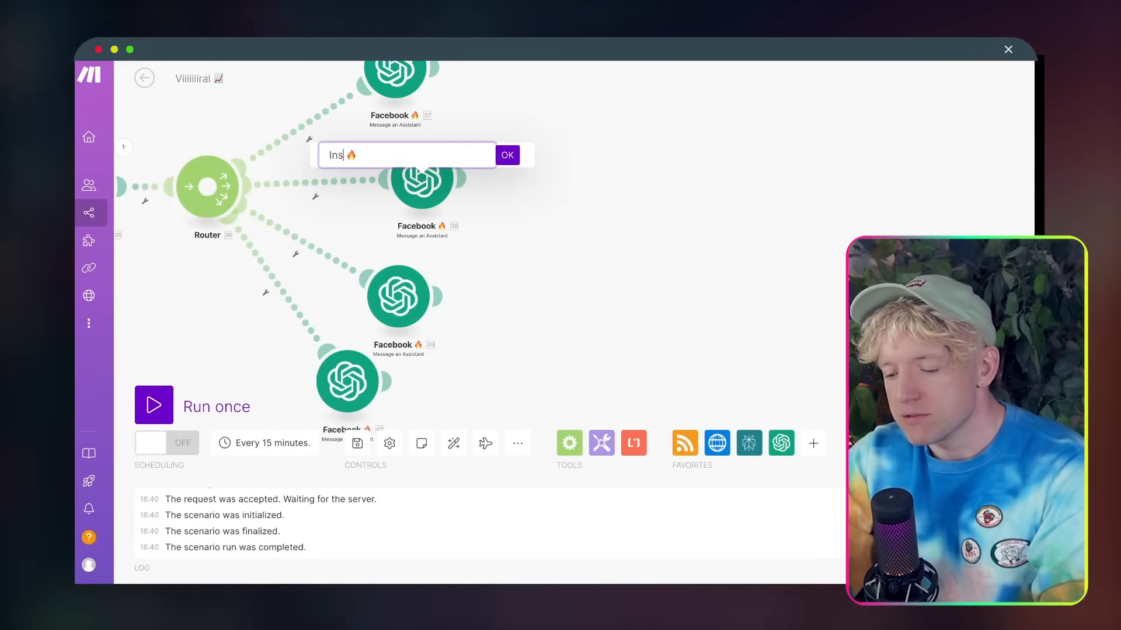
pyautogui.write('tagram')
pyautogui.press('End')
pyautogui.press('BackSpace')
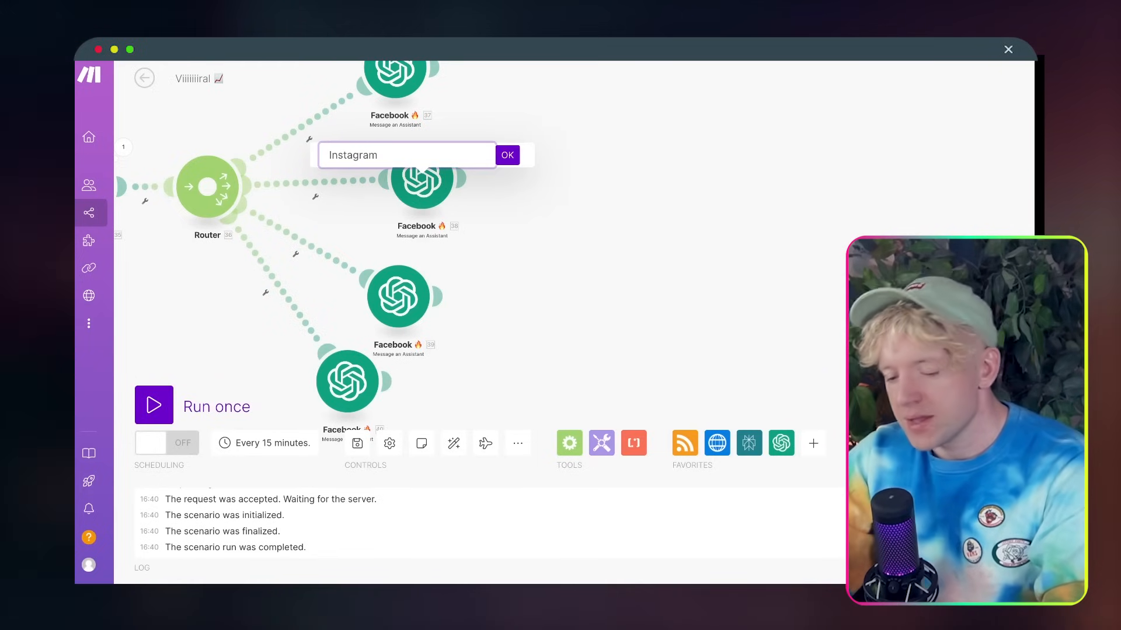
pyautogui.press('ctrl+super+space')
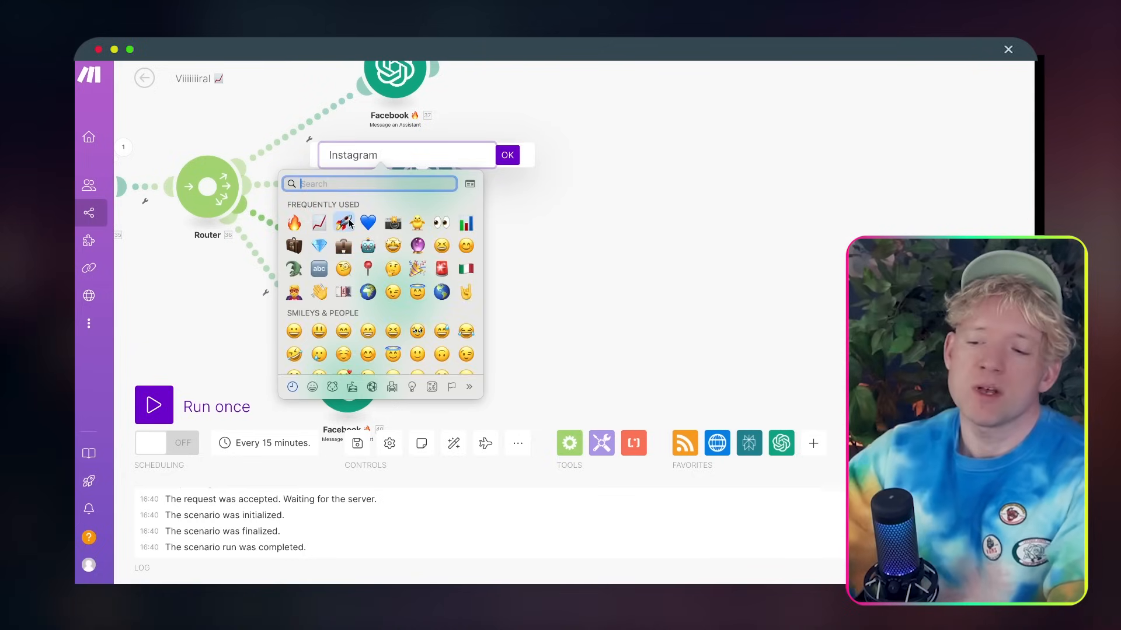
pyautogui.click(344, 223)
pyautogui.click(506, 155)
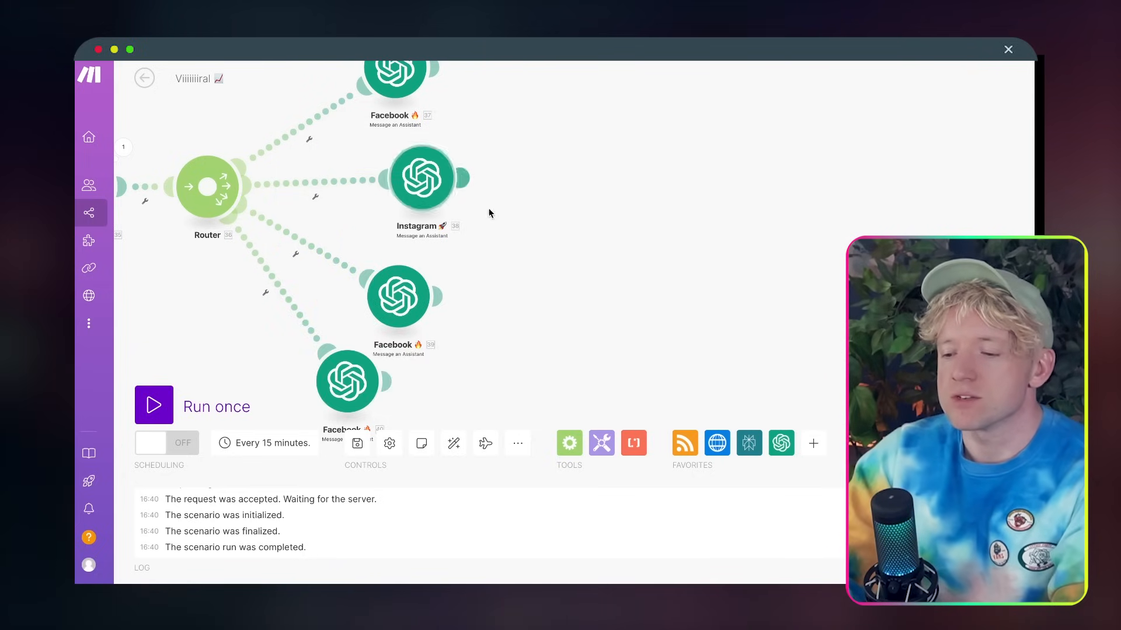
# Set the third router branch's module to use the LinkedIN Tone of voice (gpt-4o) assistant and save its settings
pyautogui.click(421, 180)
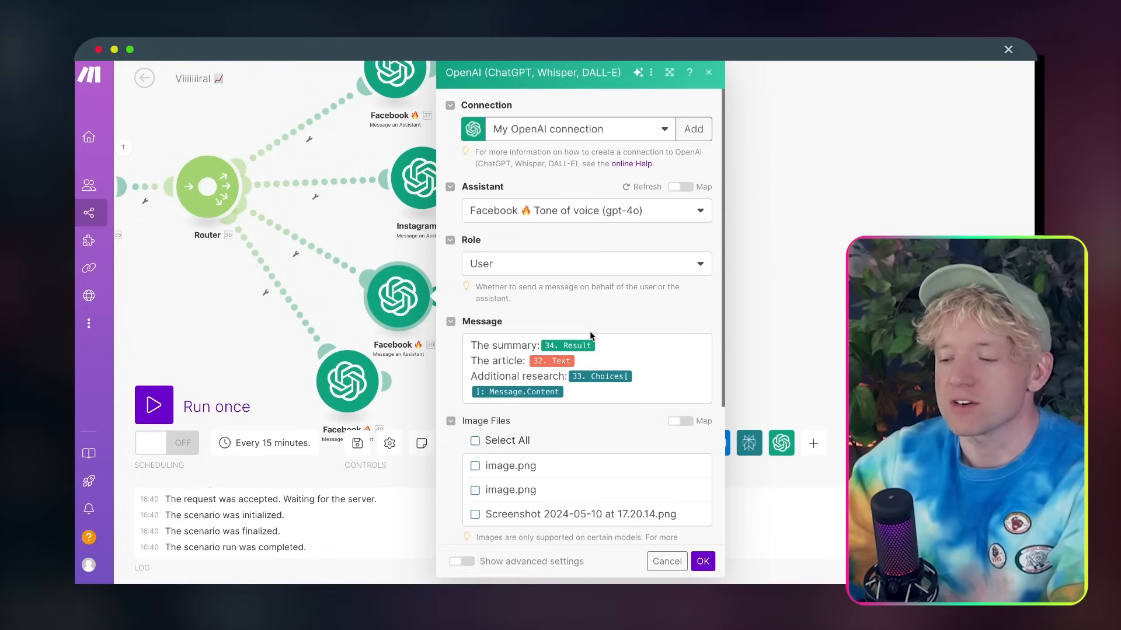
pyautogui.click(590, 216)
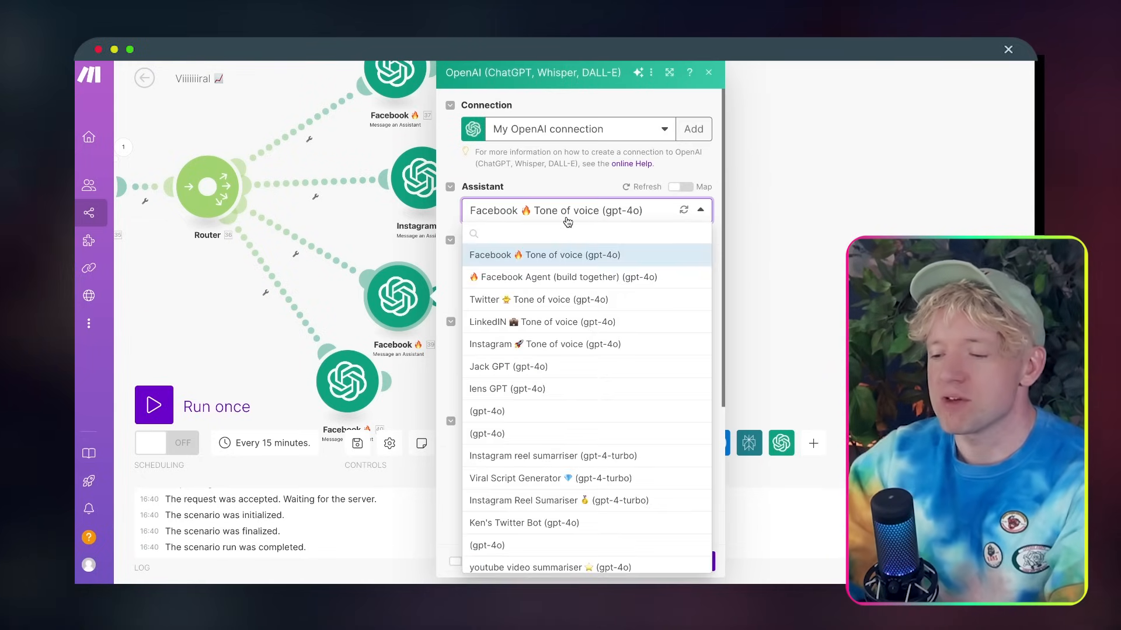
pyautogui.click(531, 321)
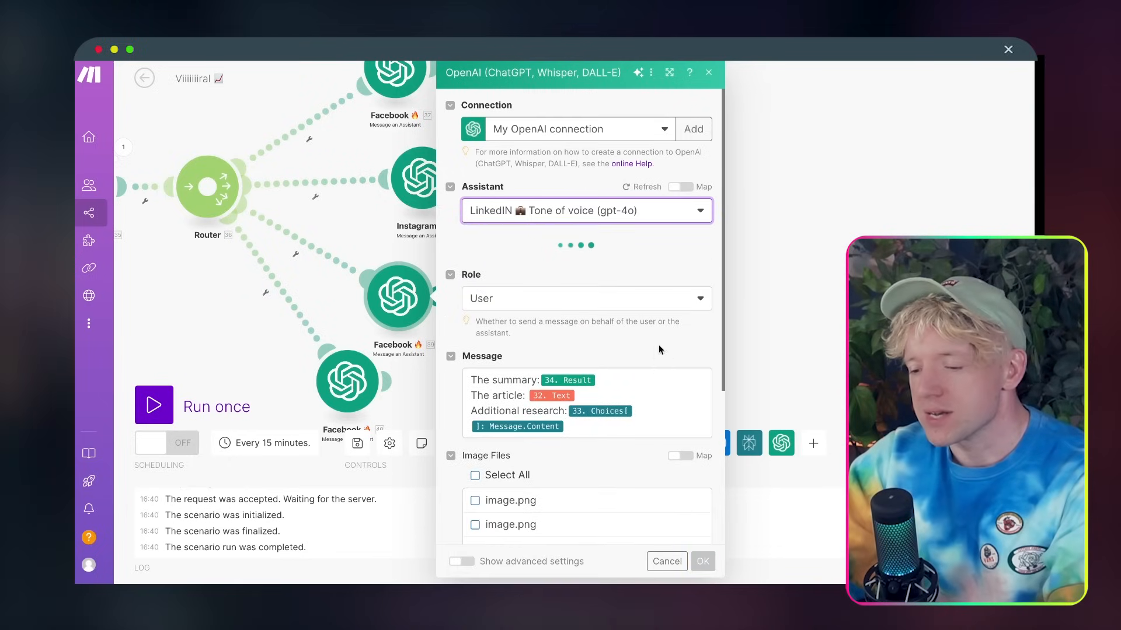
pyautogui.scroll(-3, 659, 346)
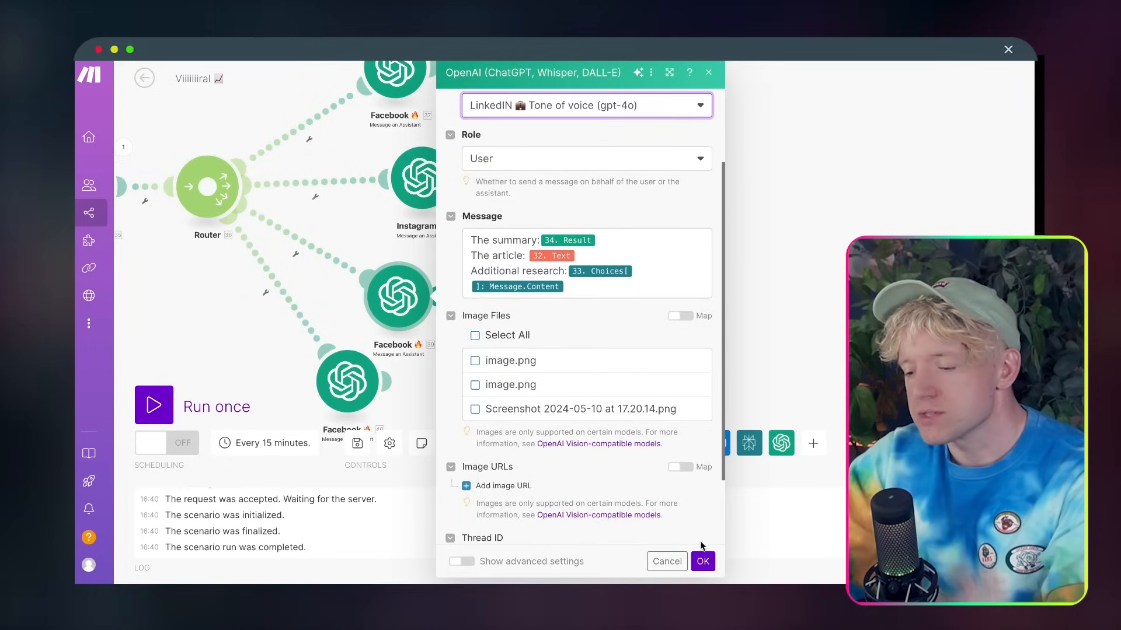
pyautogui.click(703, 561)
# Rename the third router branch's module as "LinkedIn" followed by a suitcase emoji
pyautogui.rightClick(397, 295)
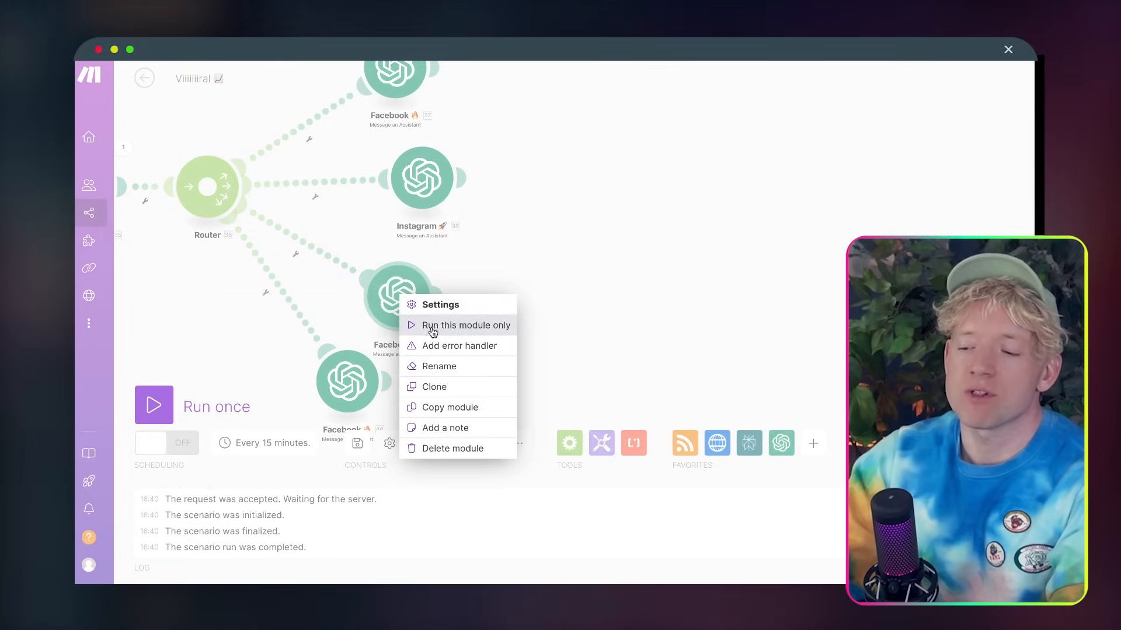
pyautogui.click(429, 366)
pyautogui.write('L')
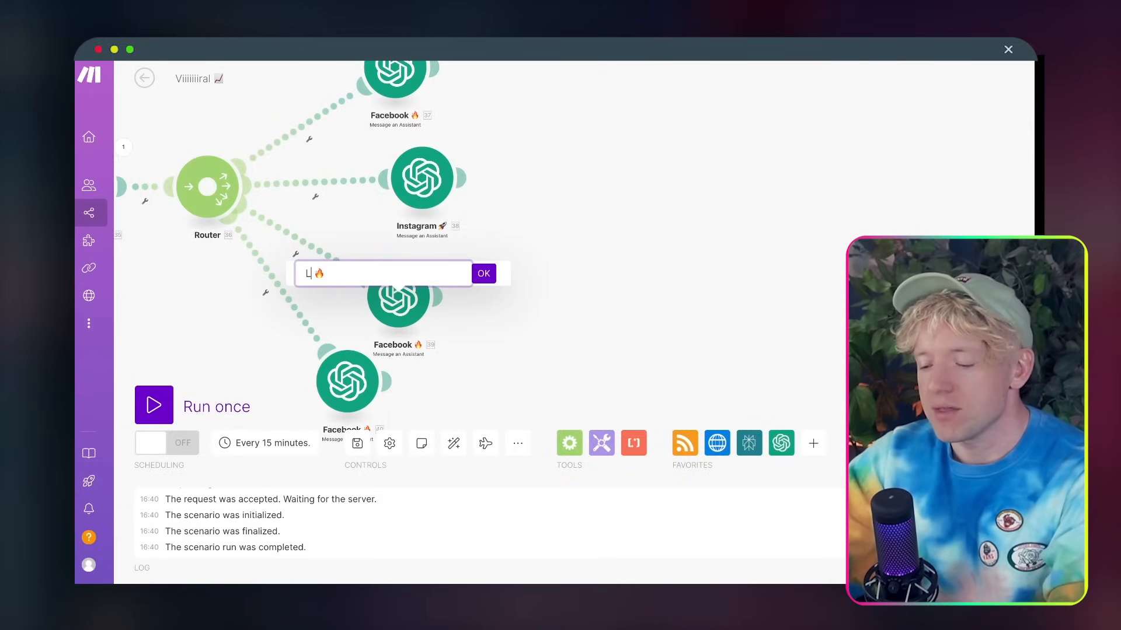
pyautogui.write('inkedi')
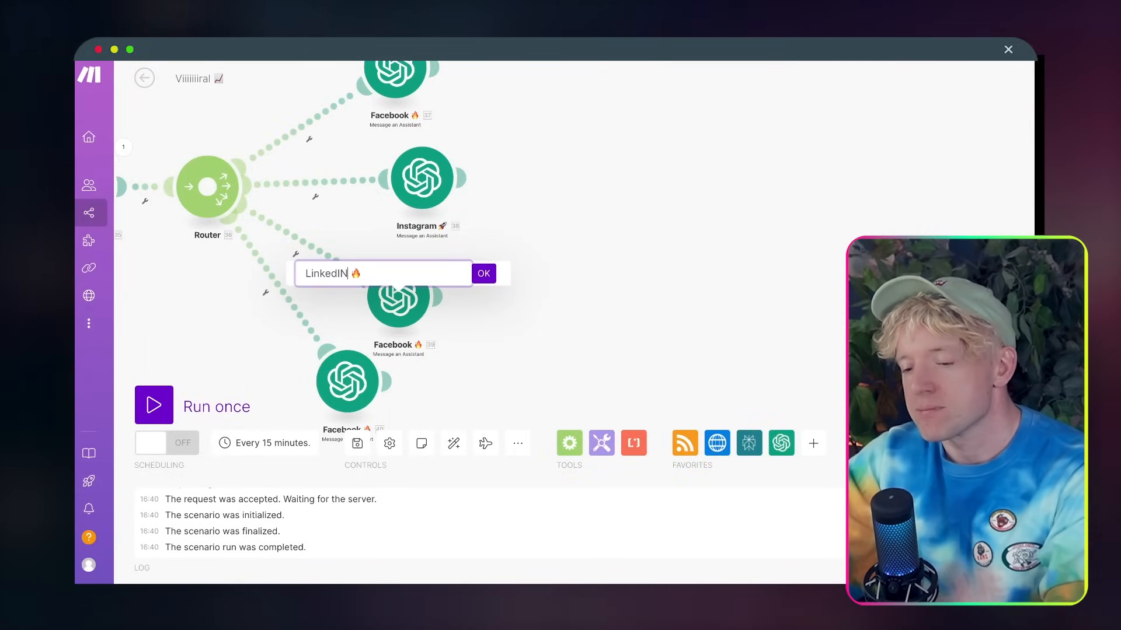
pyautogui.write('N')
pyautogui.press('Delete')
pyautogui.press('BackSpace')
pyautogui.write('n')
pyautogui.press('ctrl+super+space')
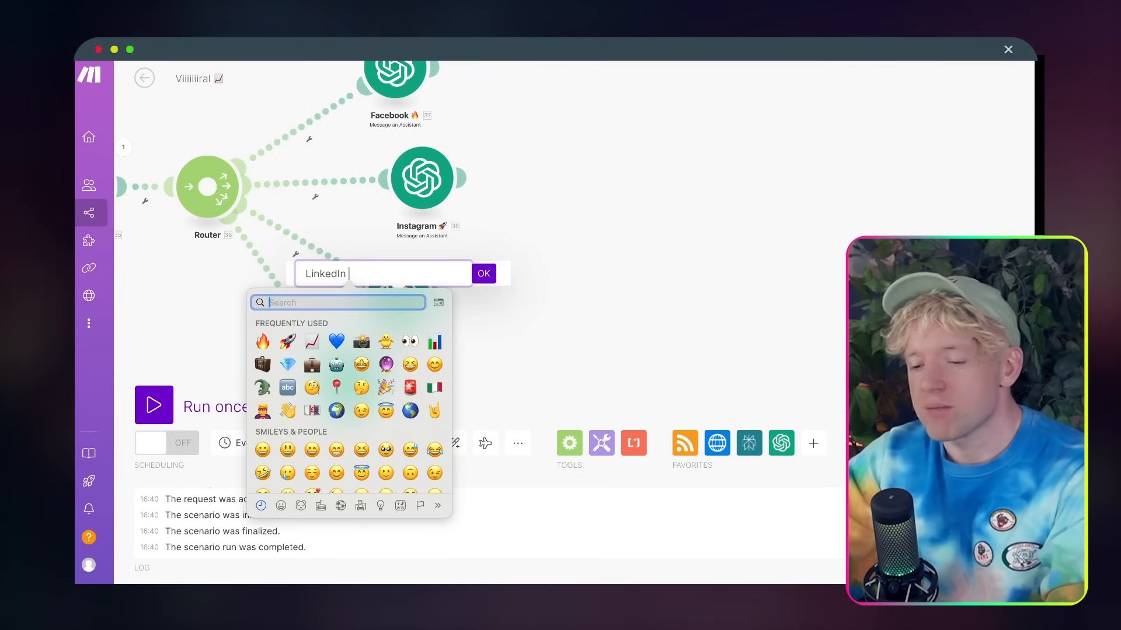
pyautogui.click(264, 365)
pyautogui.click(483, 273)
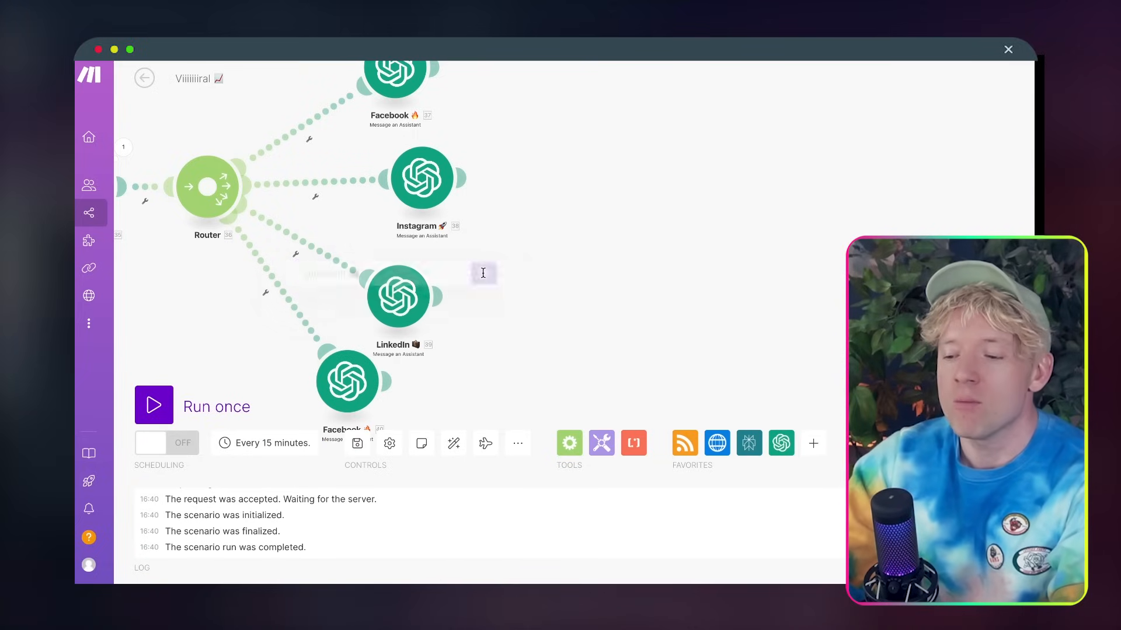
# Rename the remaining cloned Facebook module on the lowest router branch as "Twitter" followed by a chick emoji
pyautogui.scroll(-2, 503, 305)
pyautogui.moveTo(348, 355); pyautogui.dragTo(339, 353)
pyautogui.rightClick(340, 354)
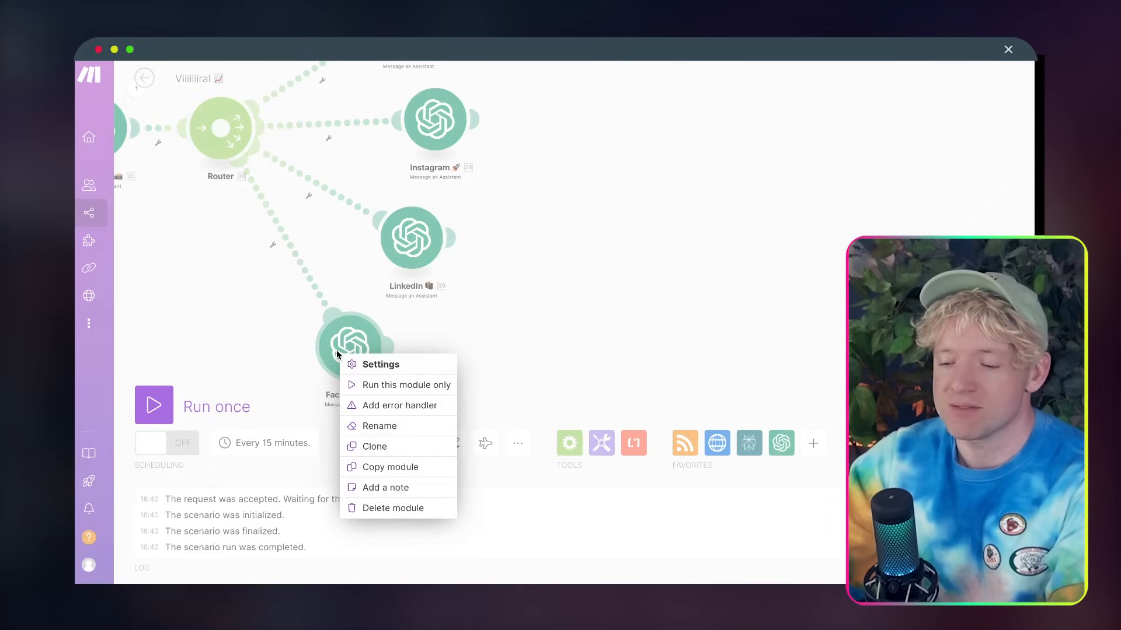
pyautogui.click(376, 426)
pyautogui.write('T')
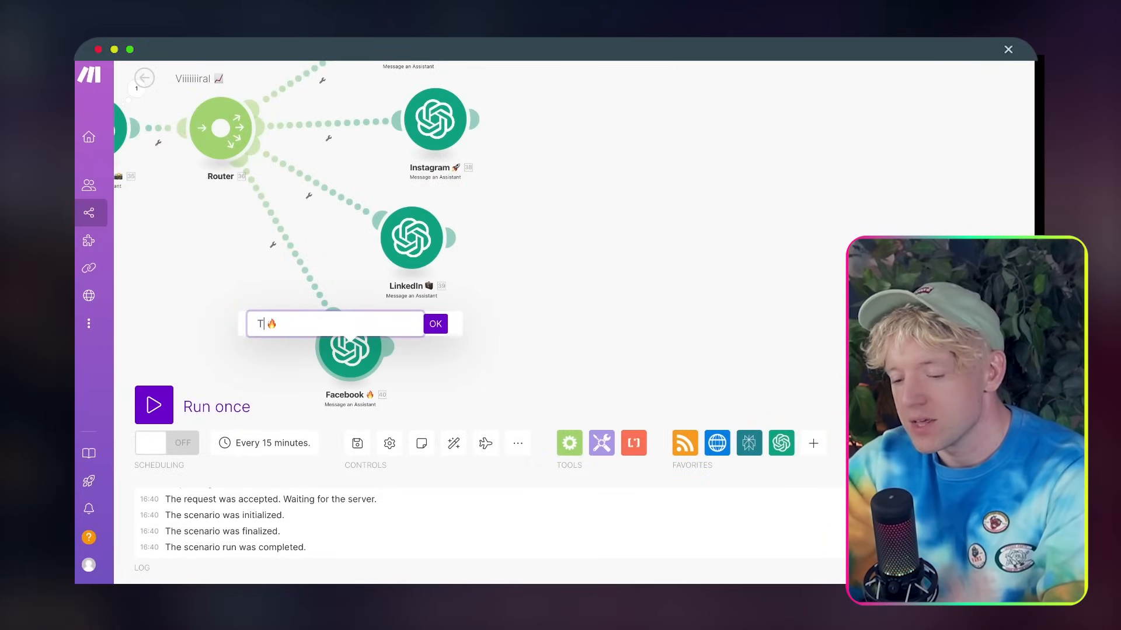
pyautogui.write('witter')
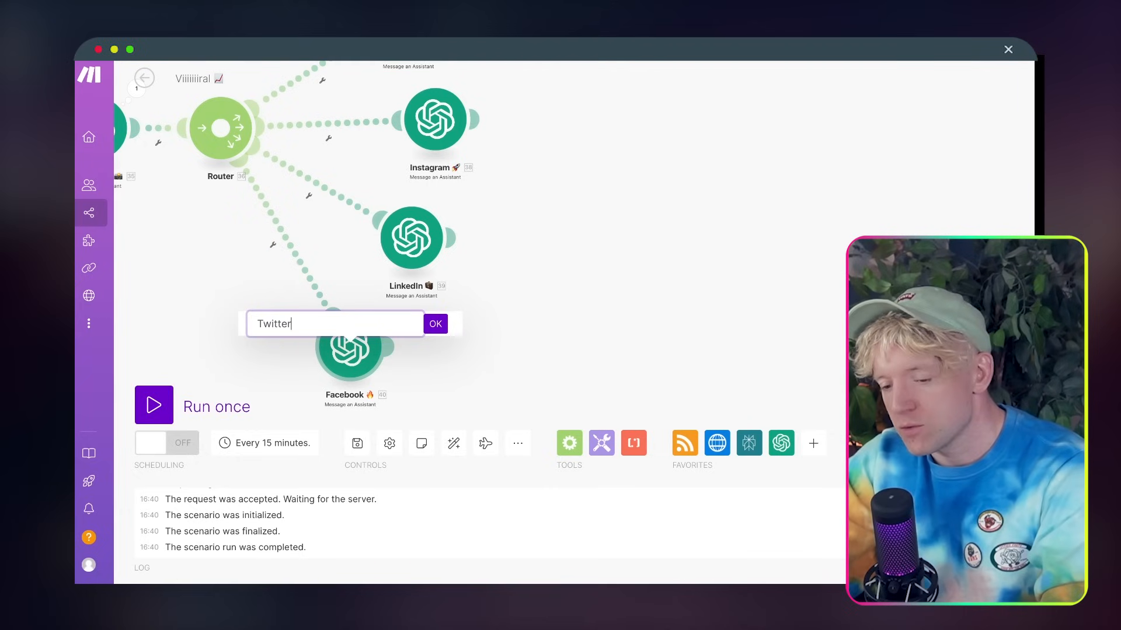
pyautogui.press('ctrl+super+space')
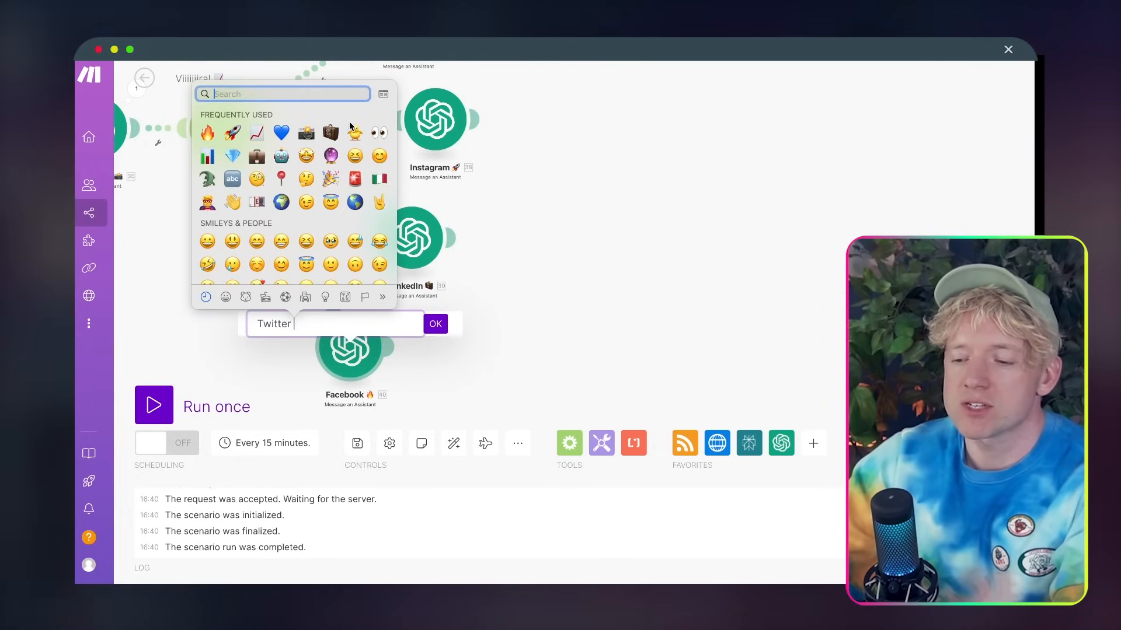
pyautogui.click(541, 223)
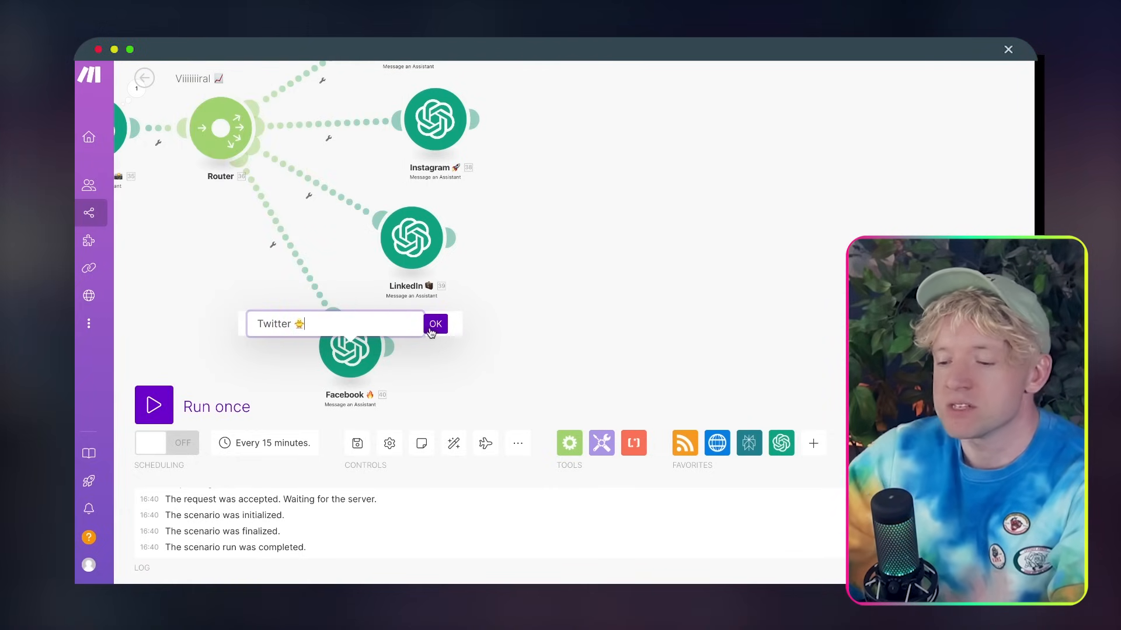
pyautogui.click(433, 325)
# Check the LinkedIn module's settings, set the Twitter module to use the Twitter Tone of voice (gpt-4o) assistant, and auto-align the scenario
pyautogui.click(411, 235)
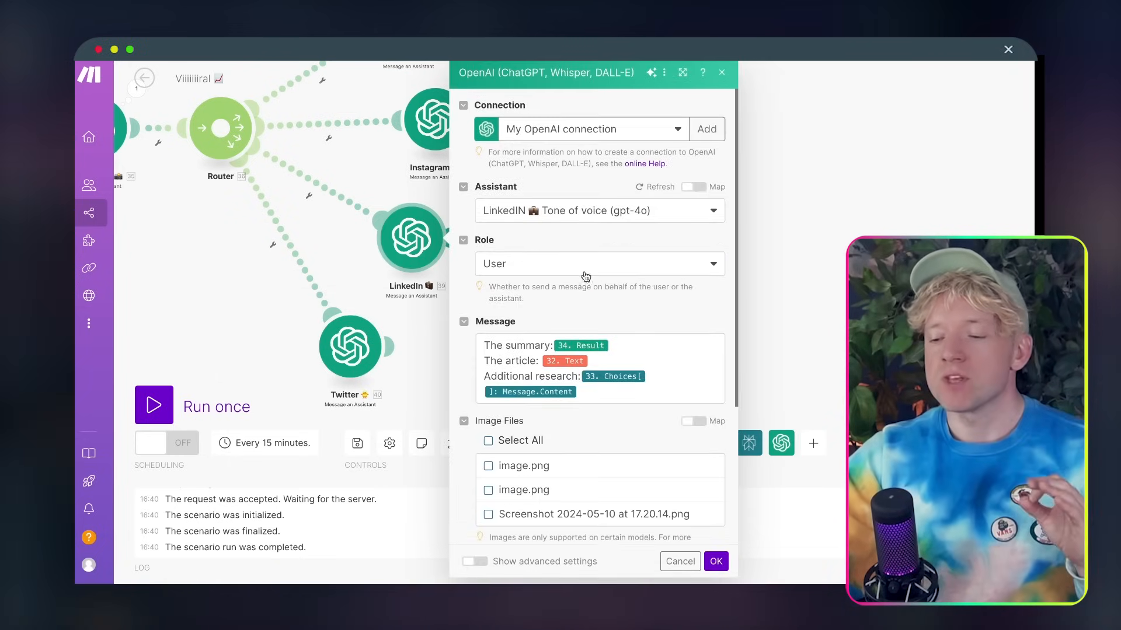
pyautogui.click(717, 563)
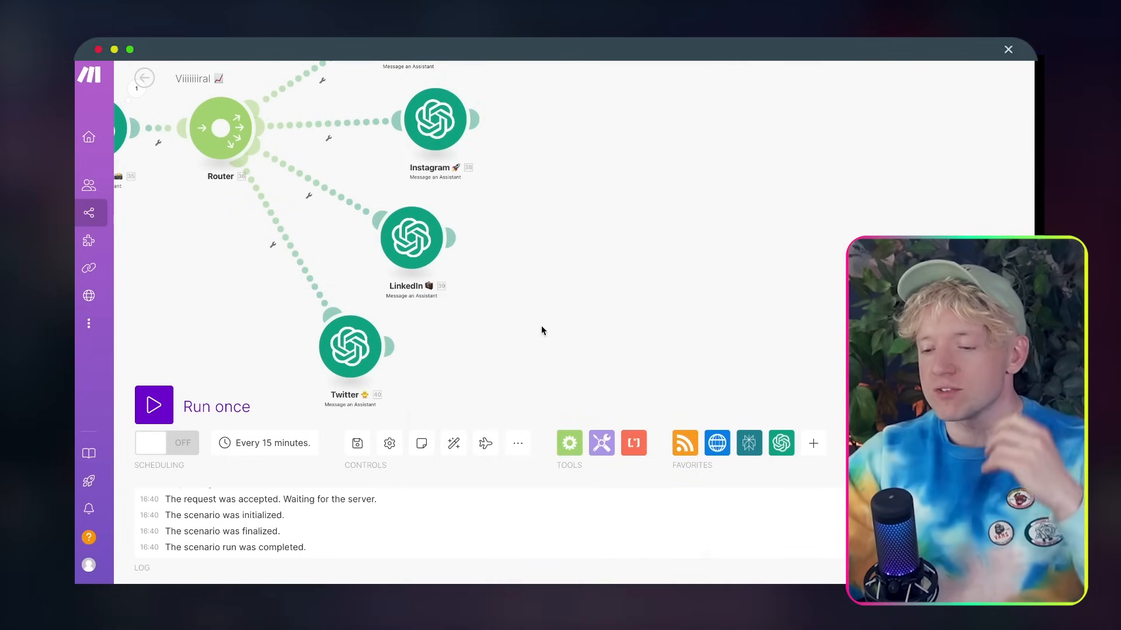
pyautogui.click(388, 311)
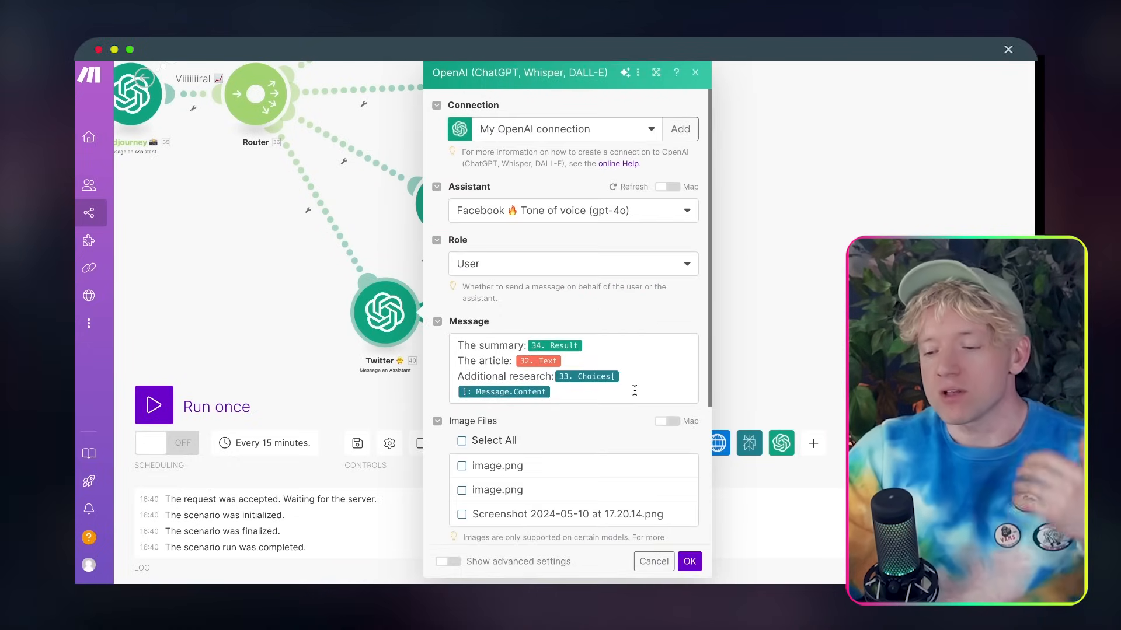
pyautogui.click(574, 209)
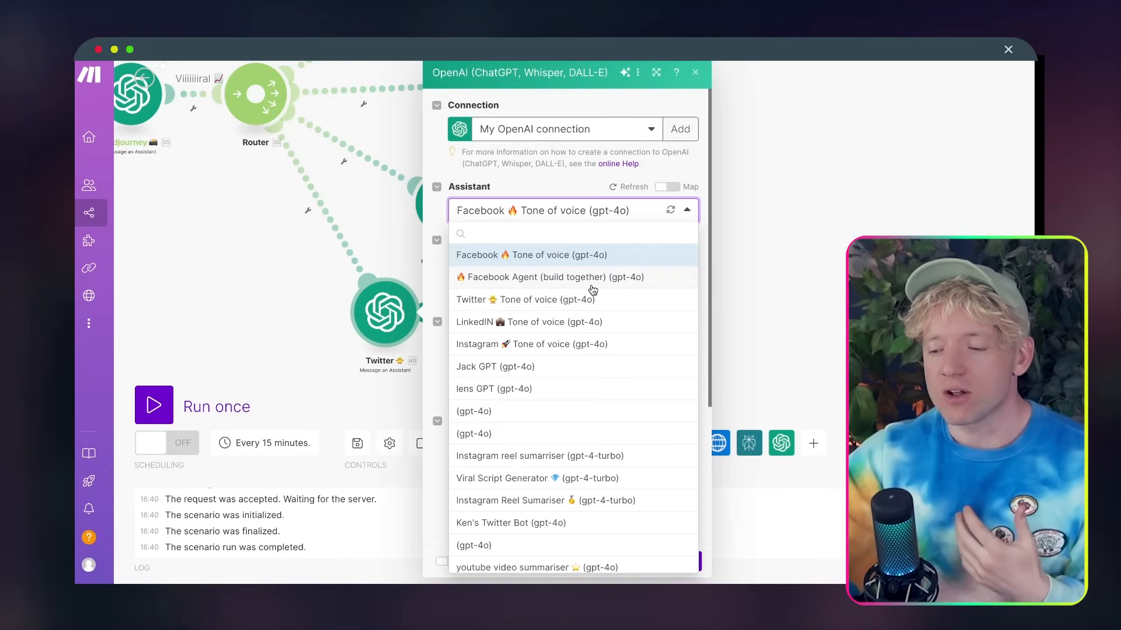
pyautogui.click(583, 302)
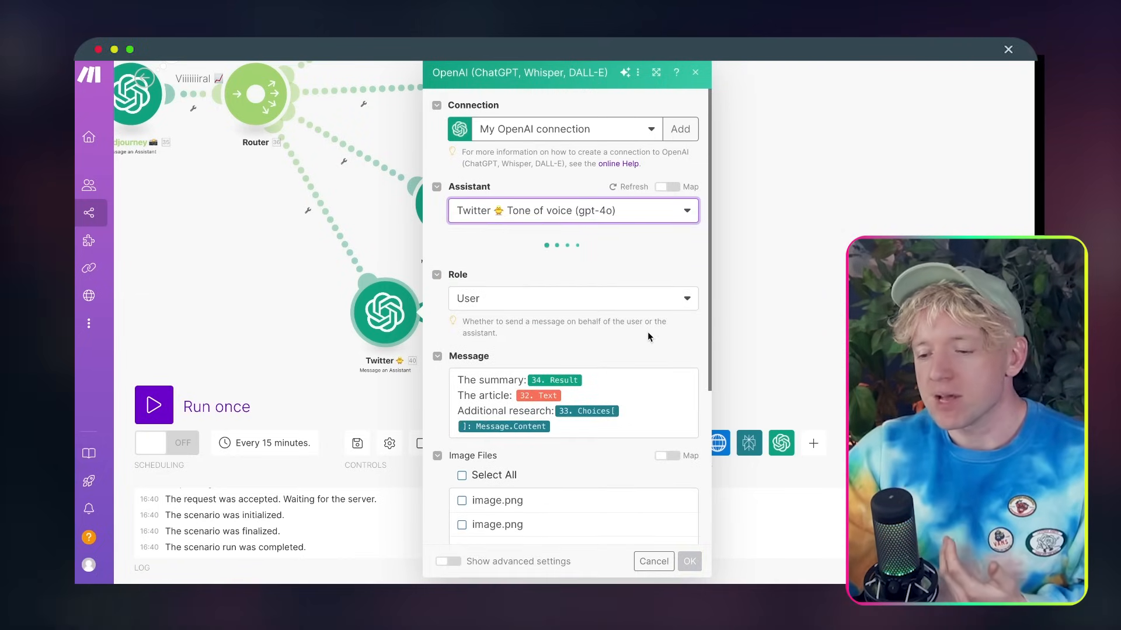
pyautogui.scroll(-2, 648, 333)
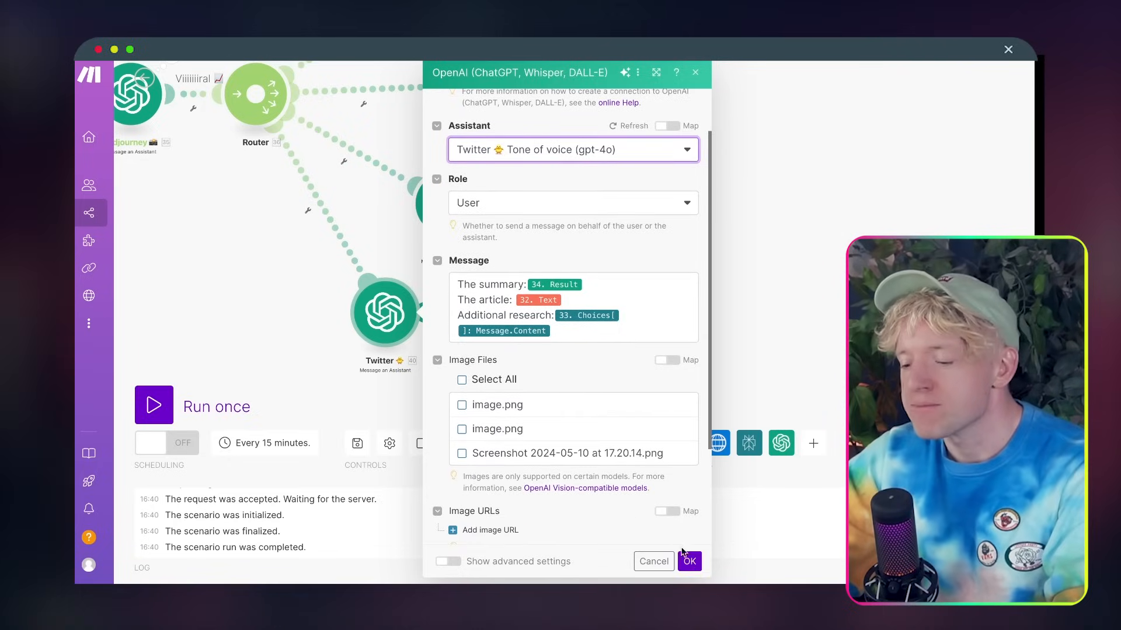
pyautogui.click(689, 561)
pyautogui.click(452, 442)
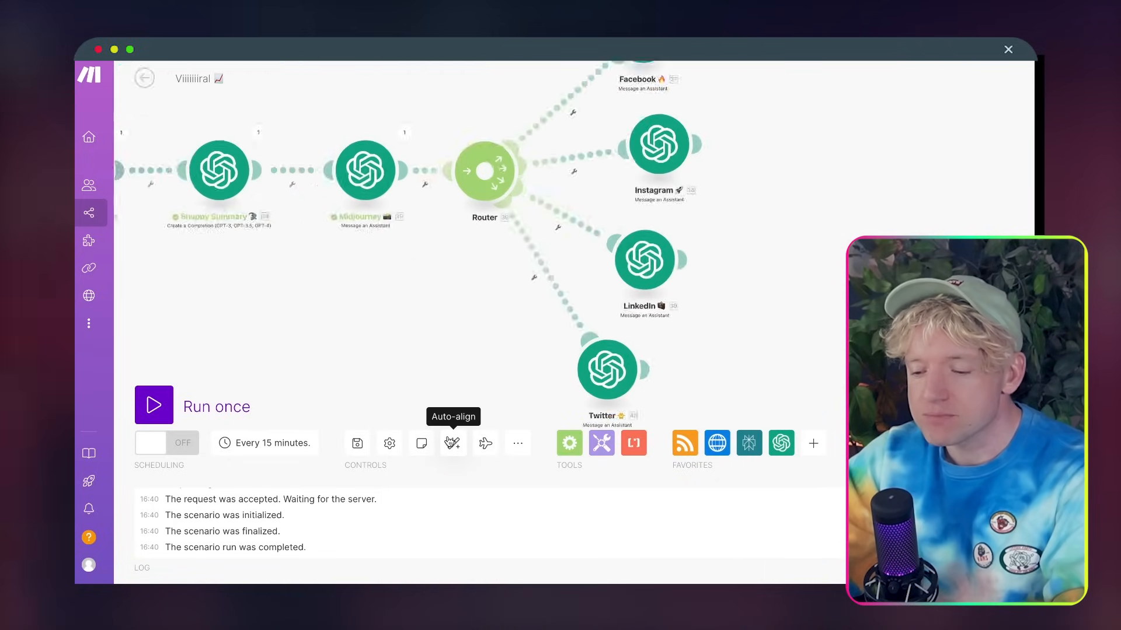
pyautogui.moveTo(578, 227); pyautogui.dragTo(180, 181)
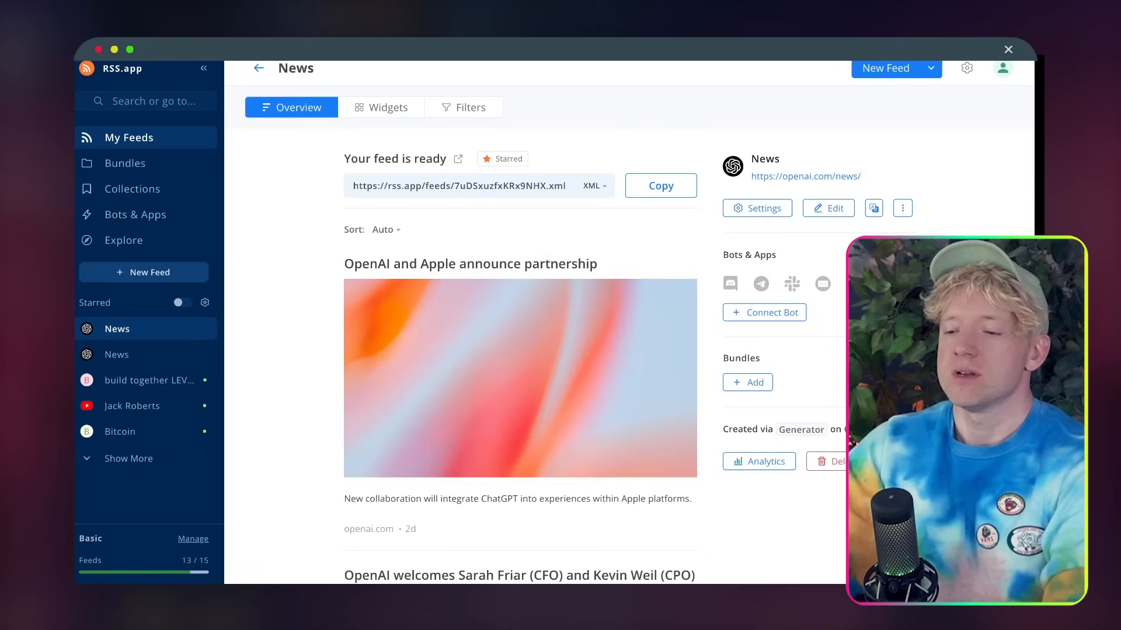
# Switch to Airtable's home page
pyautogui.press('super+l')
pyautogui.write('ai')
pyautogui.press('Return')
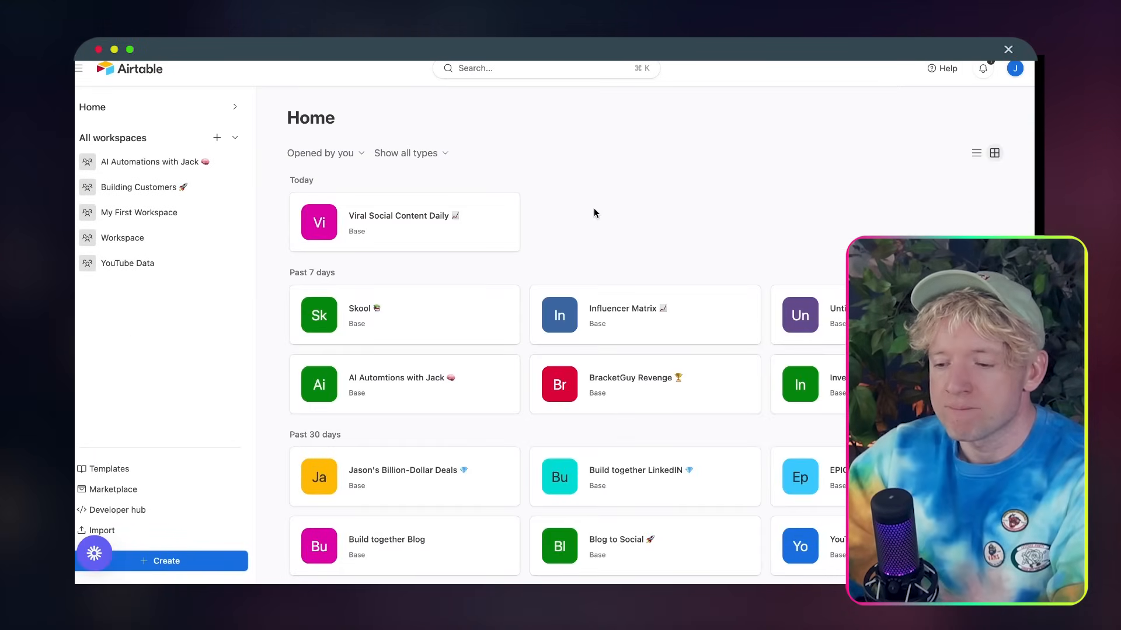
pyautogui.click(166, 561)
pyautogui.click(432, 350)
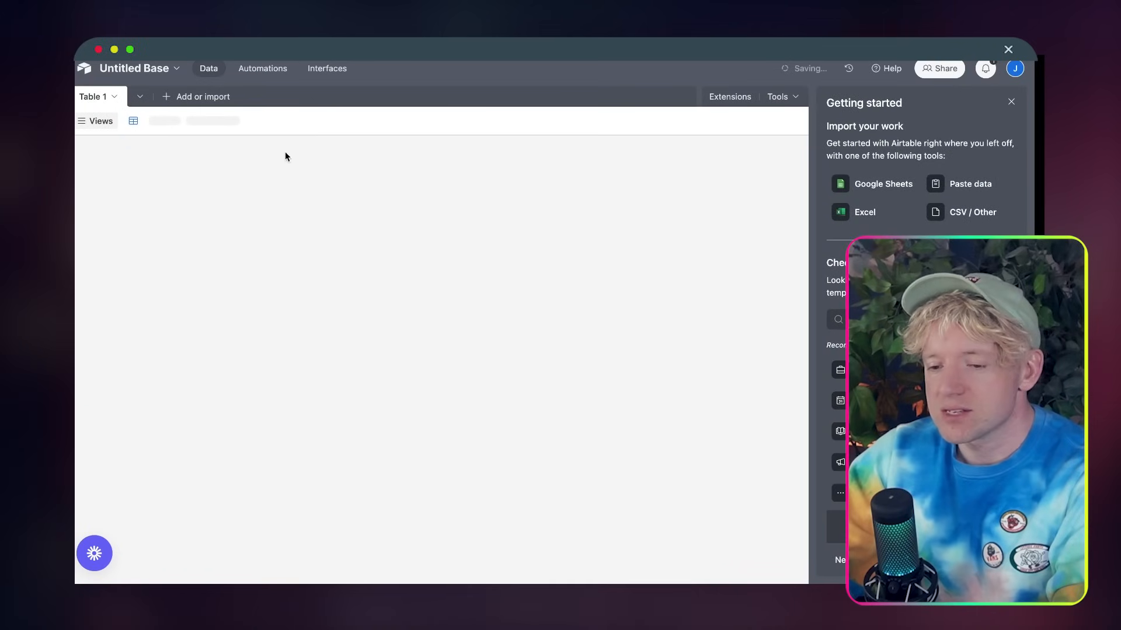
pyautogui.press('super+Left')
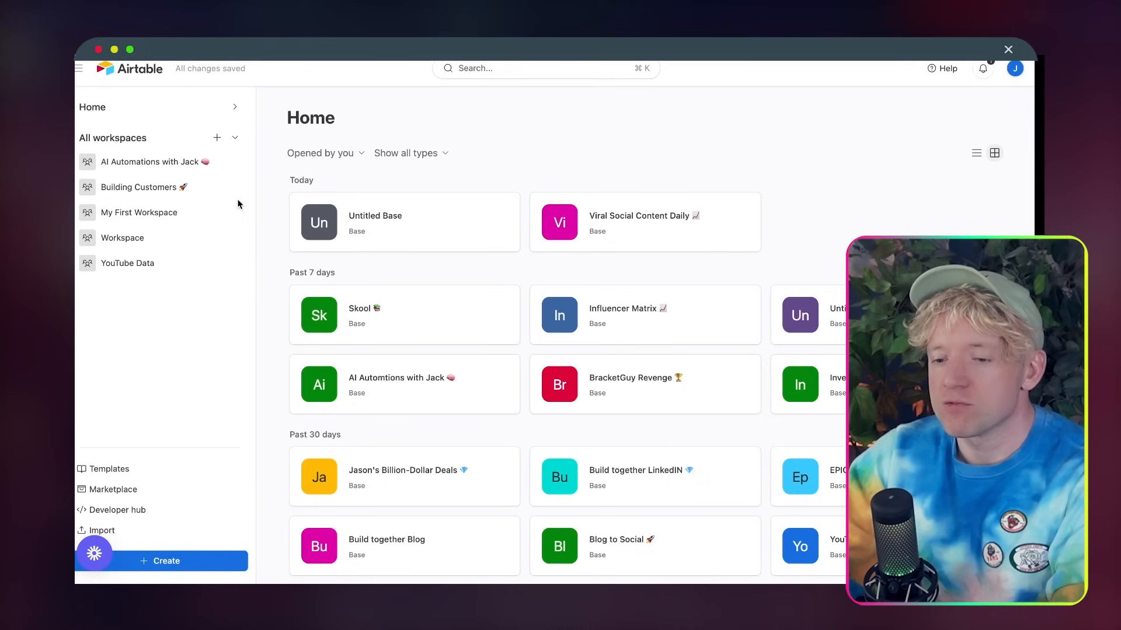
# Create a new Airtable base starting with data and dismiss its getting-started guide
pyautogui.click(149, 566)
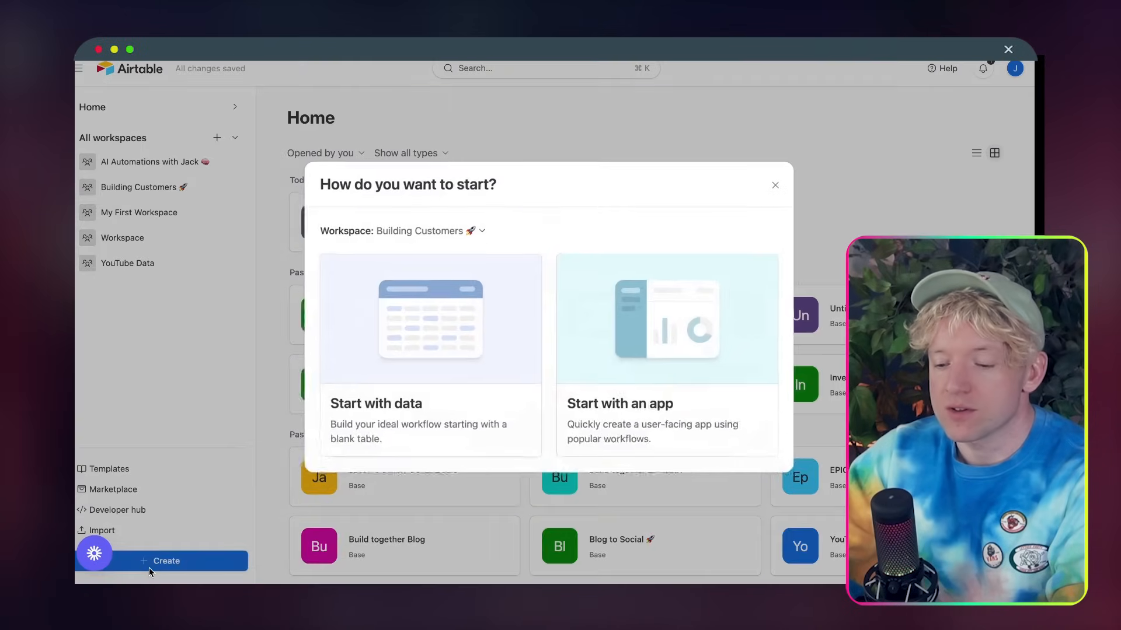
pyautogui.click(449, 231)
pyautogui.click(408, 432)
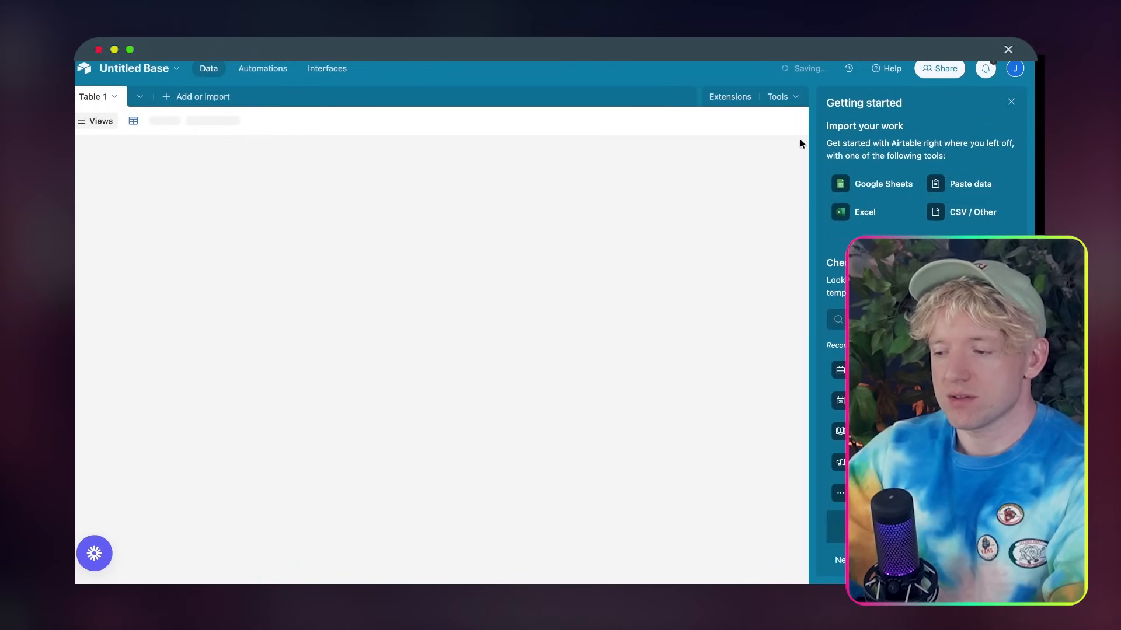
pyautogui.click(1012, 101)
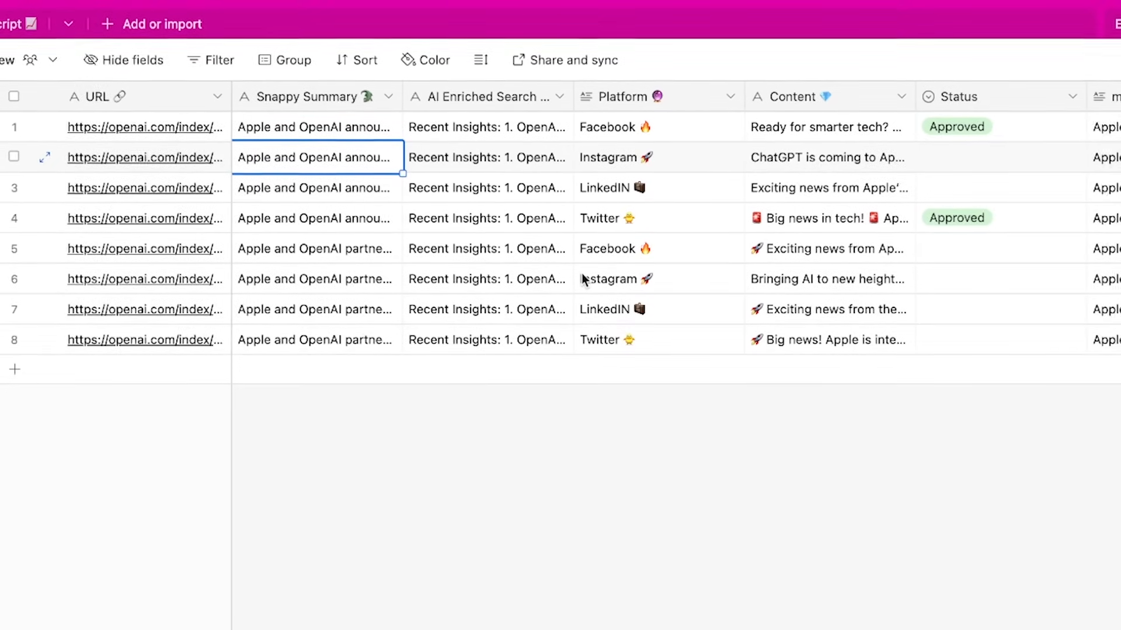
# Rename the new table's primary Name field as "URL 🔗", keeping it as single line text
pyautogui.click(279, 102)
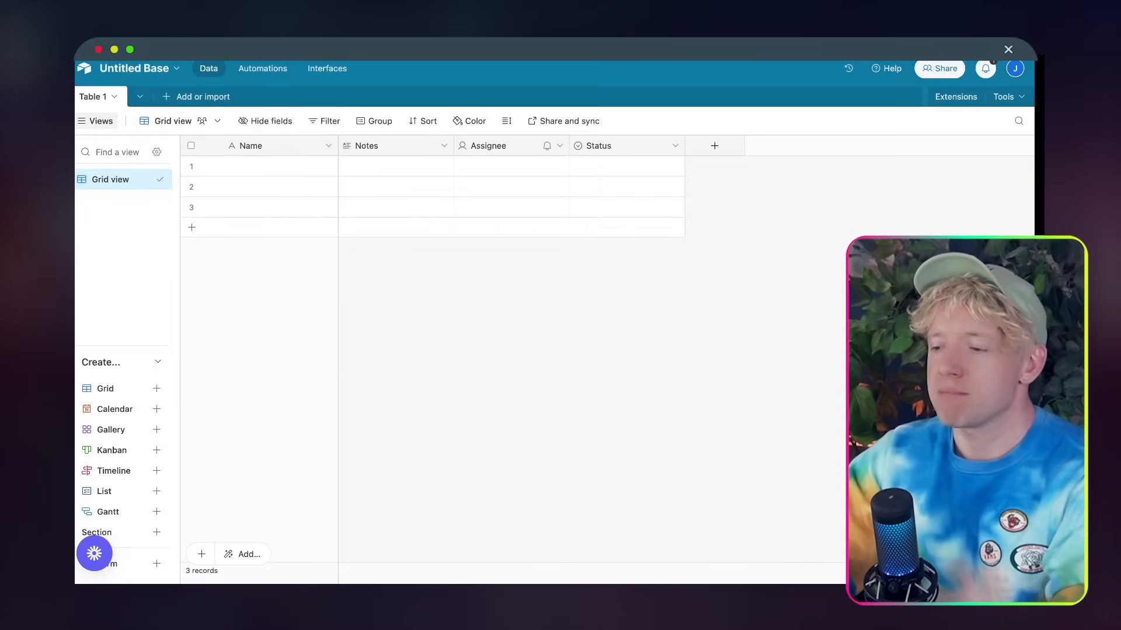
pyautogui.doubleClick(286, 150)
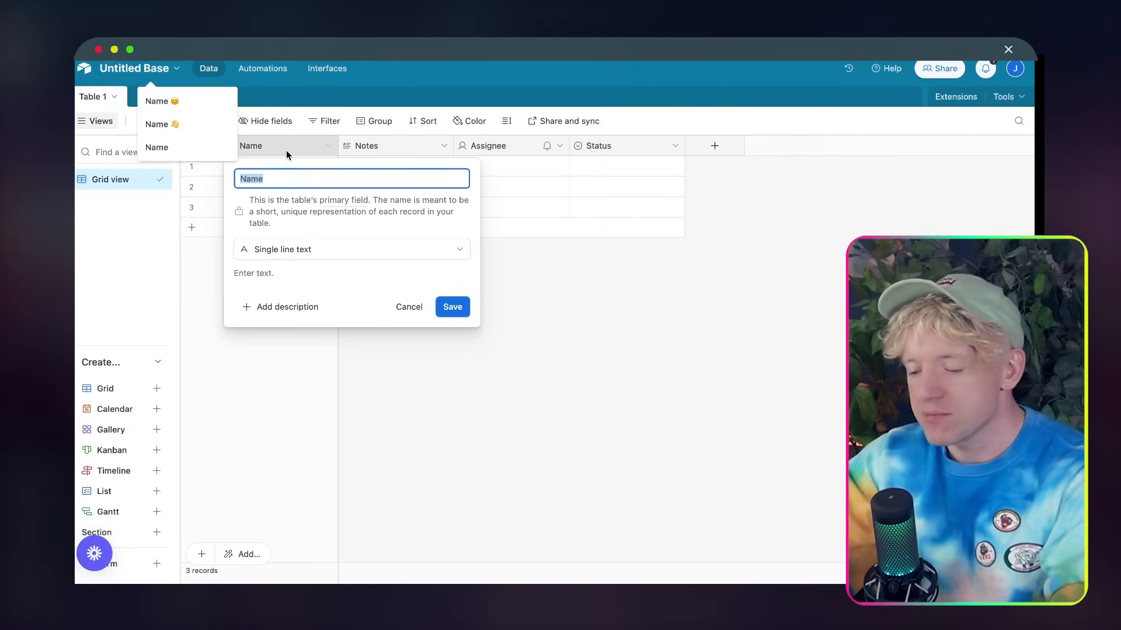
pyautogui.write('URL 🔗')
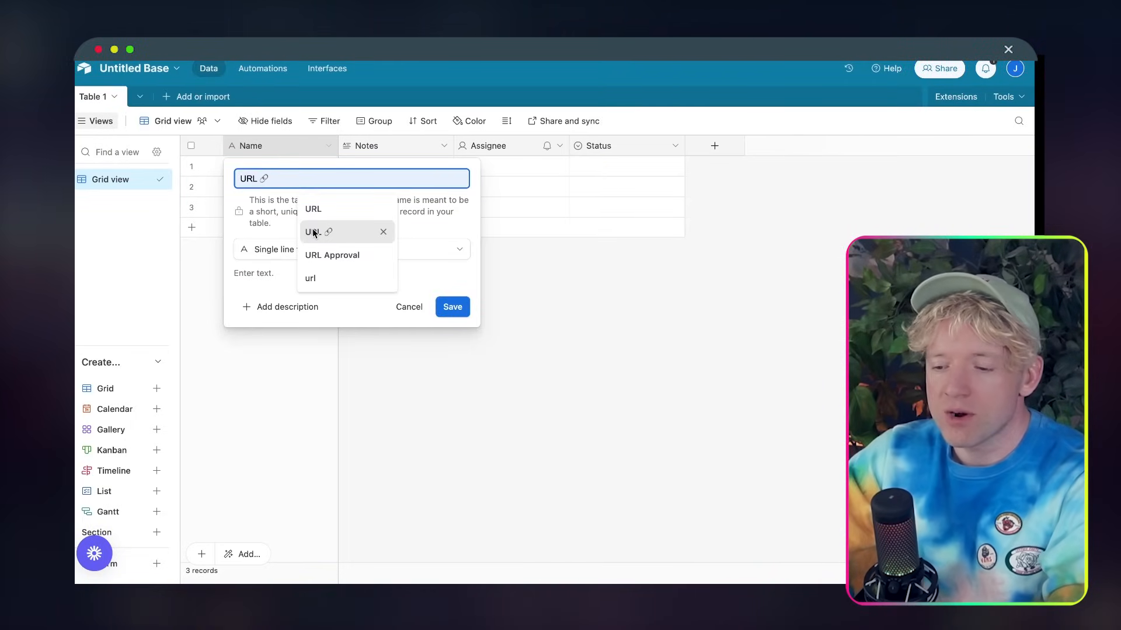
pyautogui.click(313, 231)
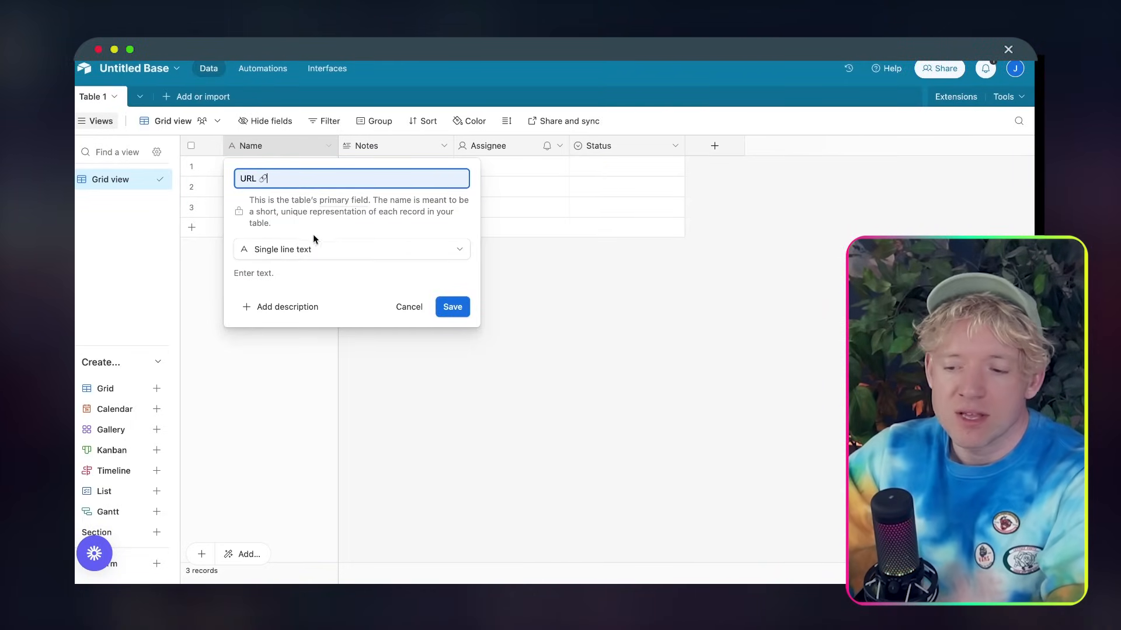
pyautogui.click(451, 308)
# Copy the Snappy Summary field's name from the Viral Social Content Daily base and use it to rename the new table's Notes field
pyautogui.doubleClick(384, 149)
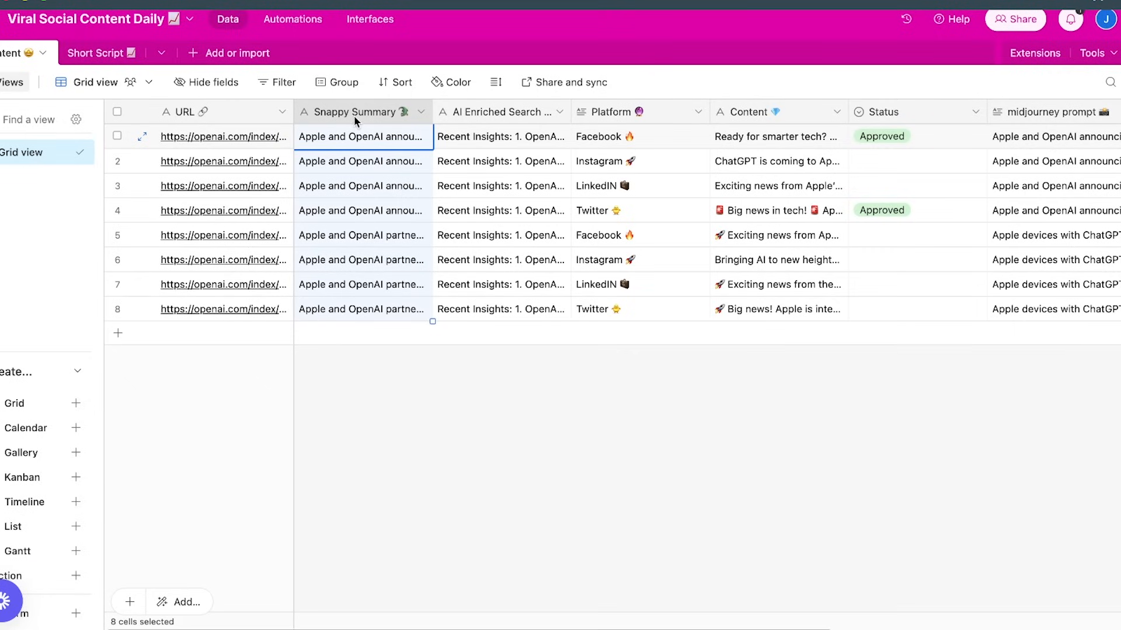
pyautogui.click(353, 115)
pyautogui.rightClick(353, 116)
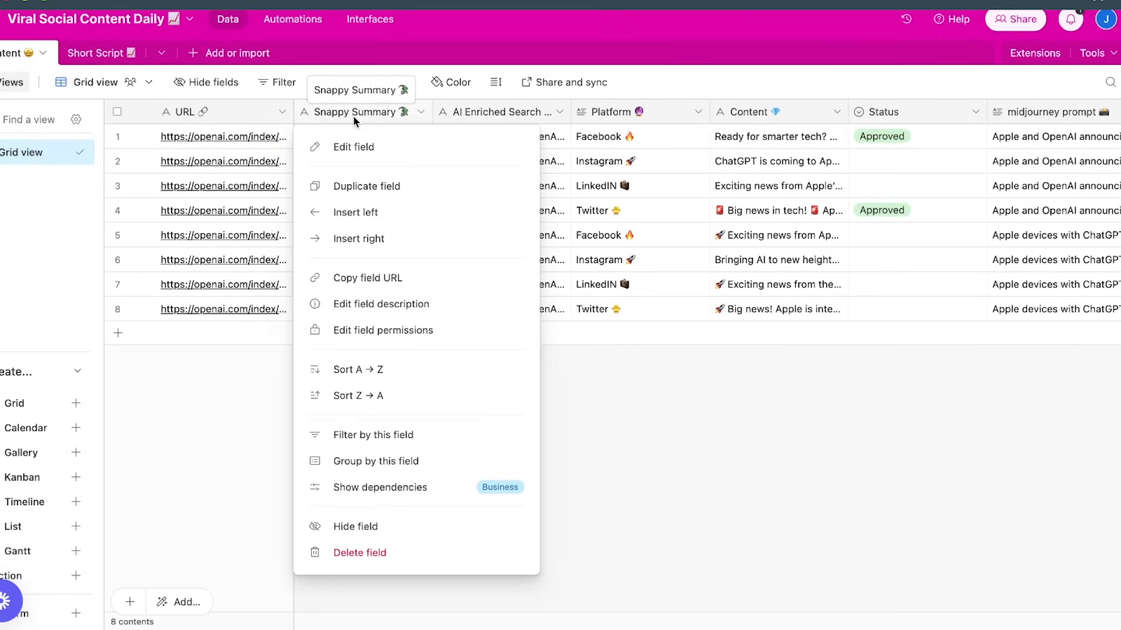
pyautogui.click(363, 149)
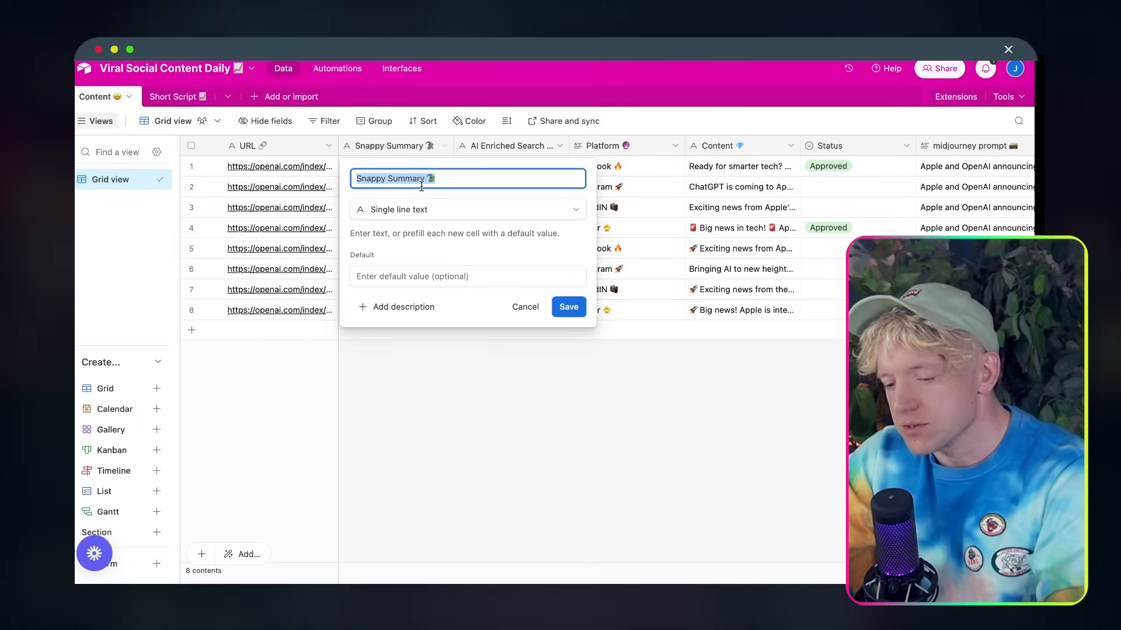
pyautogui.click(564, 306)
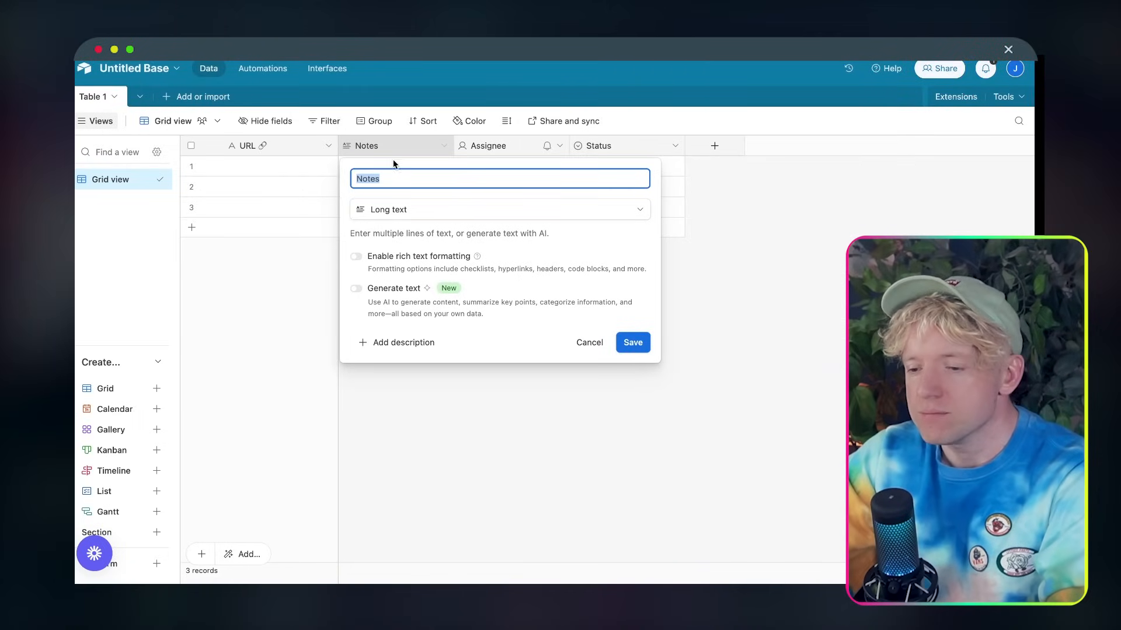
pyautogui.click(394, 177)
pyautogui.hotkey('ctrl', 'a')
pyautogui.write('Snappy Summary 🐊')
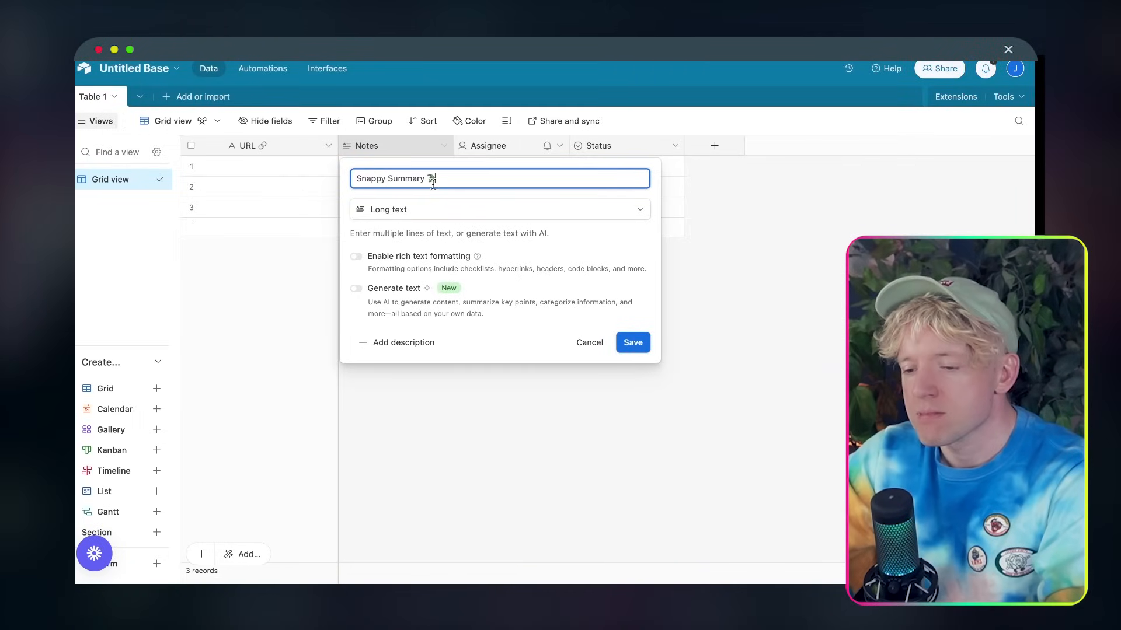
pyautogui.click(631, 344)
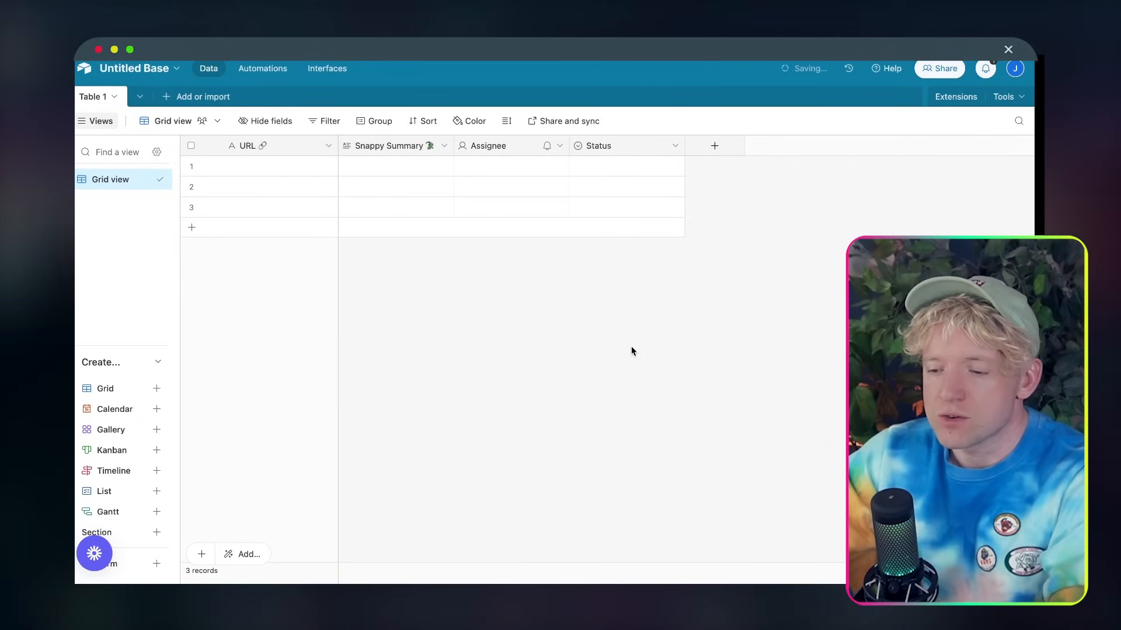
# Duplicate the Snappy Summary field, renaming the copy as "AI Enriched Search 📊" to match the reference base, and widen its column
pyautogui.rightClick(387, 149)
pyautogui.click(411, 207)
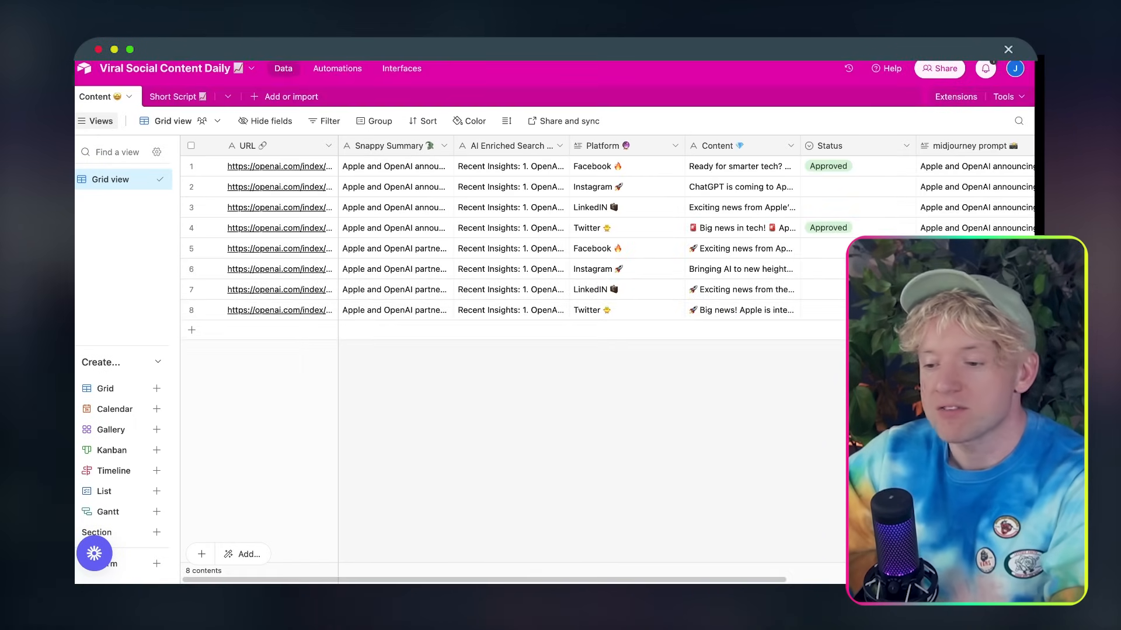
pyautogui.doubleClick(525, 145)
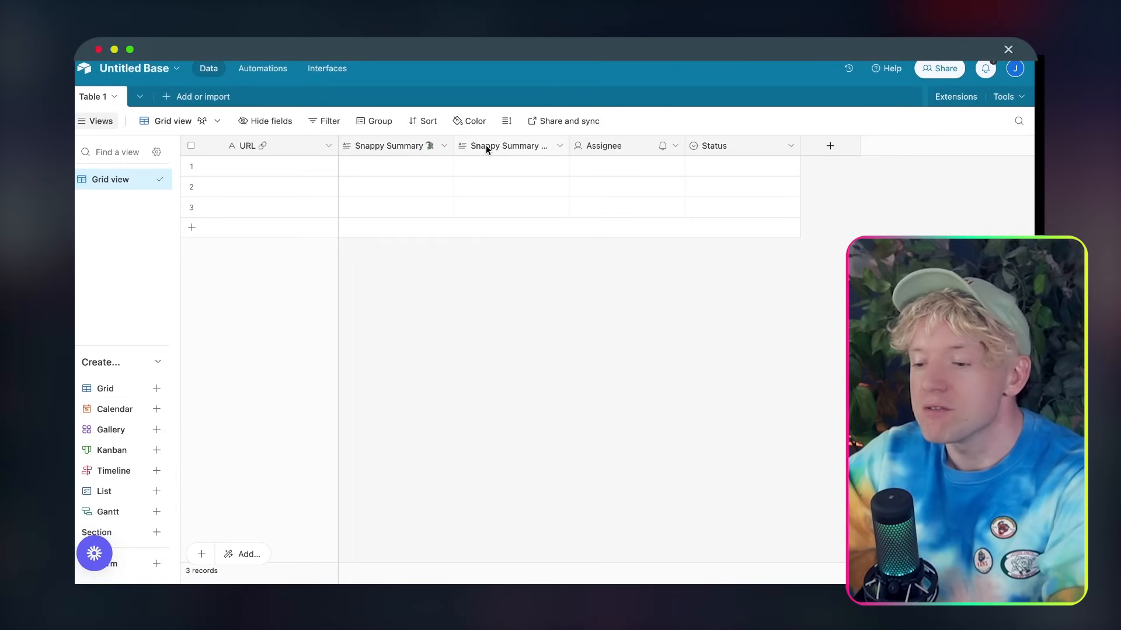
pyautogui.rightClick(487, 149)
pyautogui.click(495, 172)
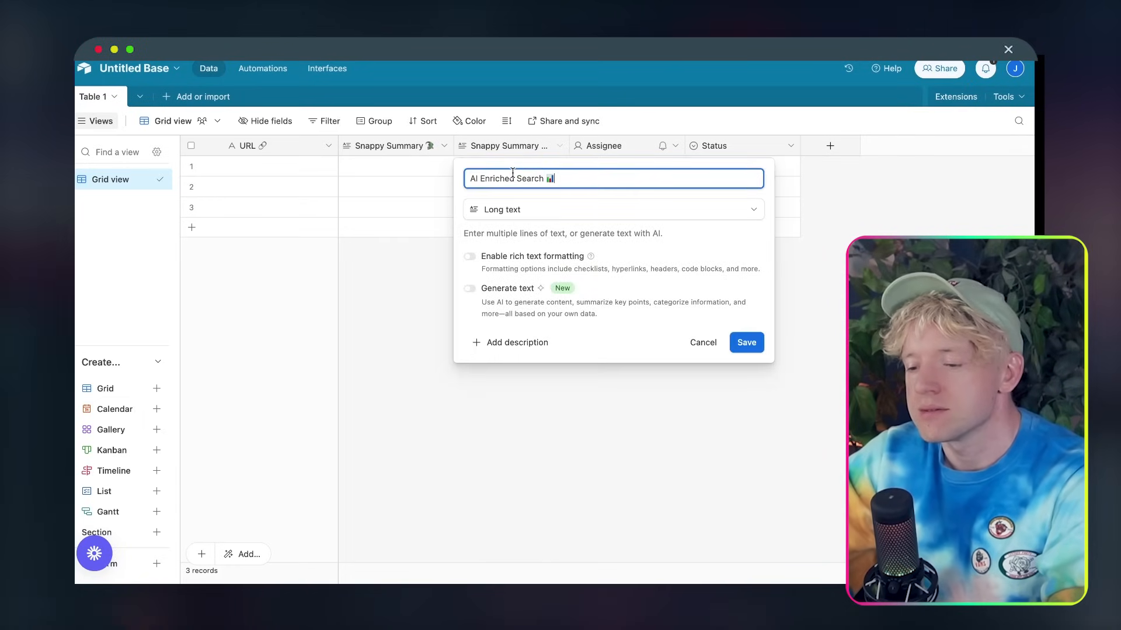
pyautogui.hotkey('ctrl', 'v')
pyautogui.click(746, 343)
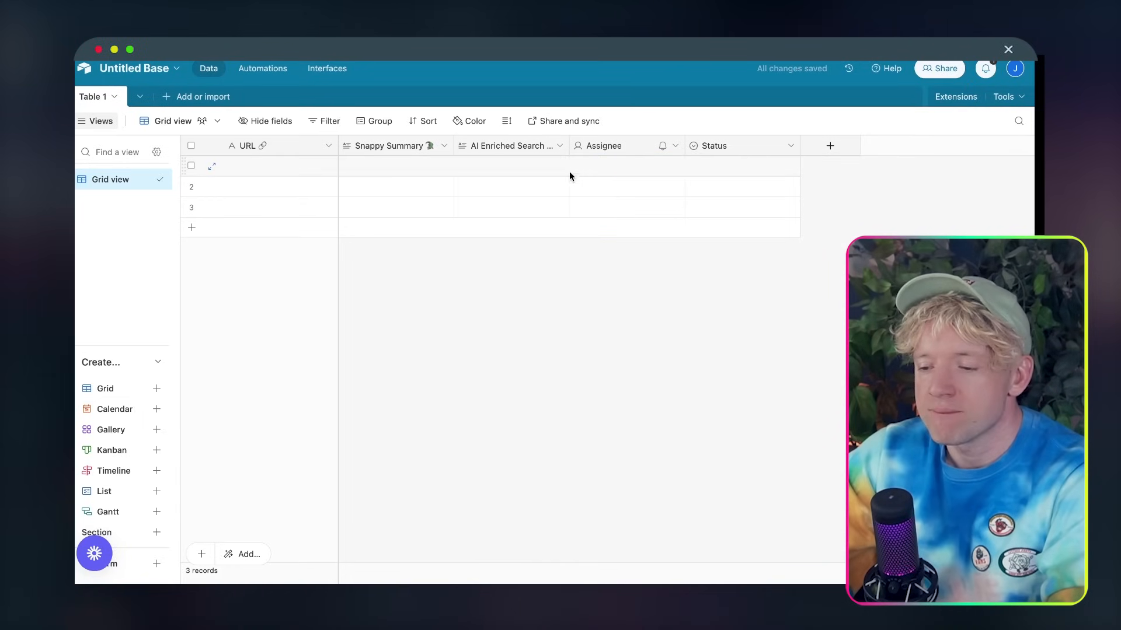
pyautogui.moveTo(570, 151); pyautogui.dragTo(602, 147)
# Duplicate the AI Enriched Search field and rename the copy as "Platform 🔮", copying the name from the reference base
pyautogui.rightClick(540, 145)
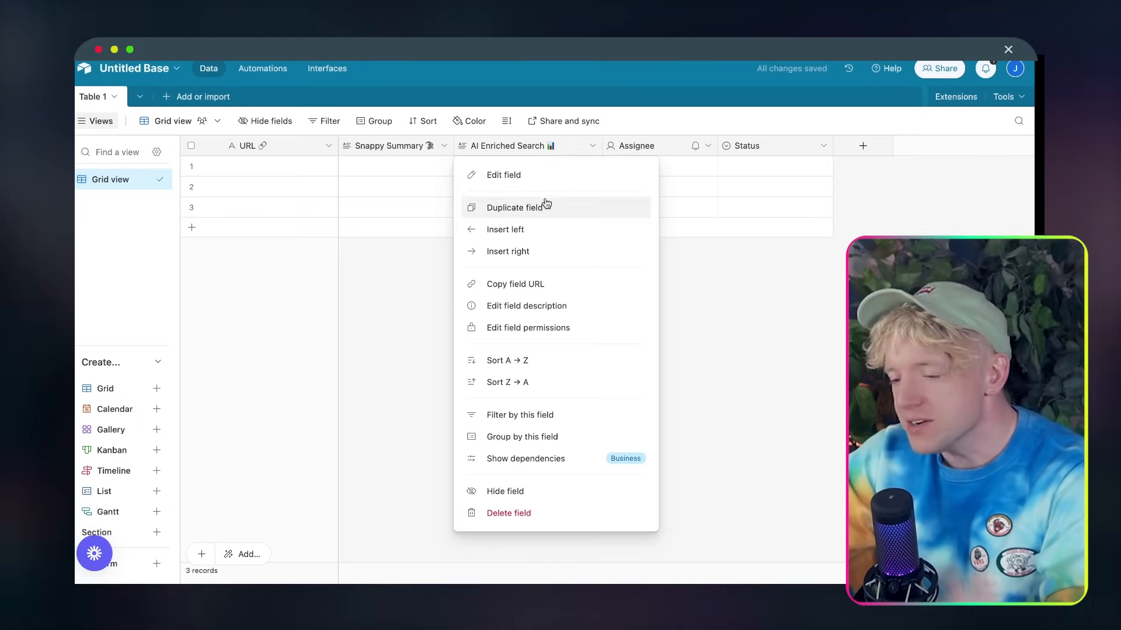
pyautogui.click(544, 209)
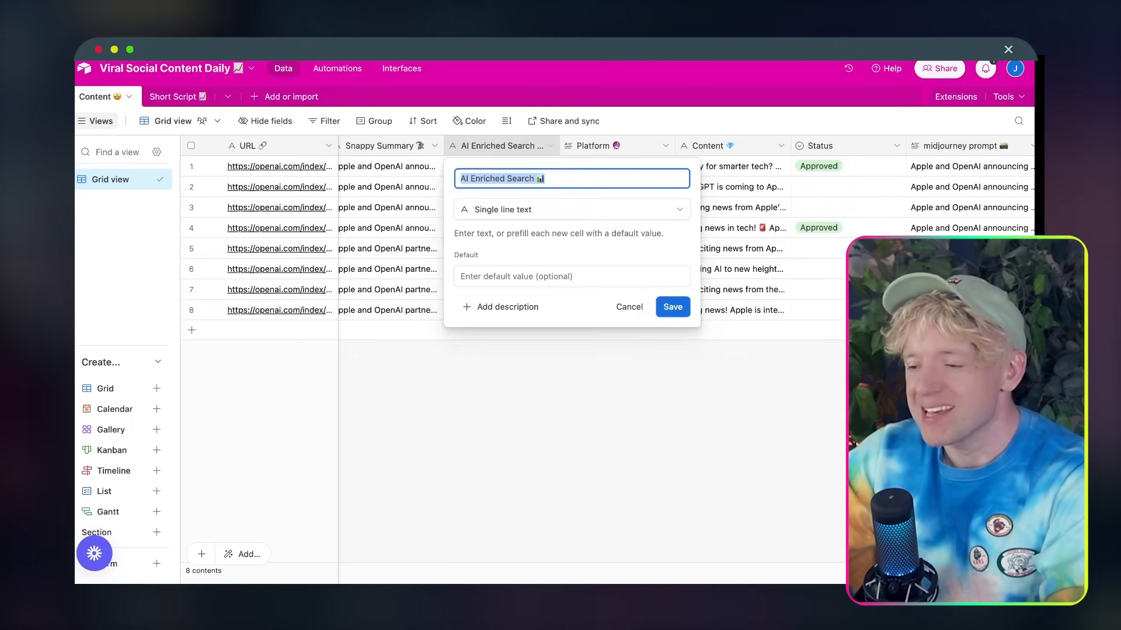
pyautogui.doubleClick(613, 145)
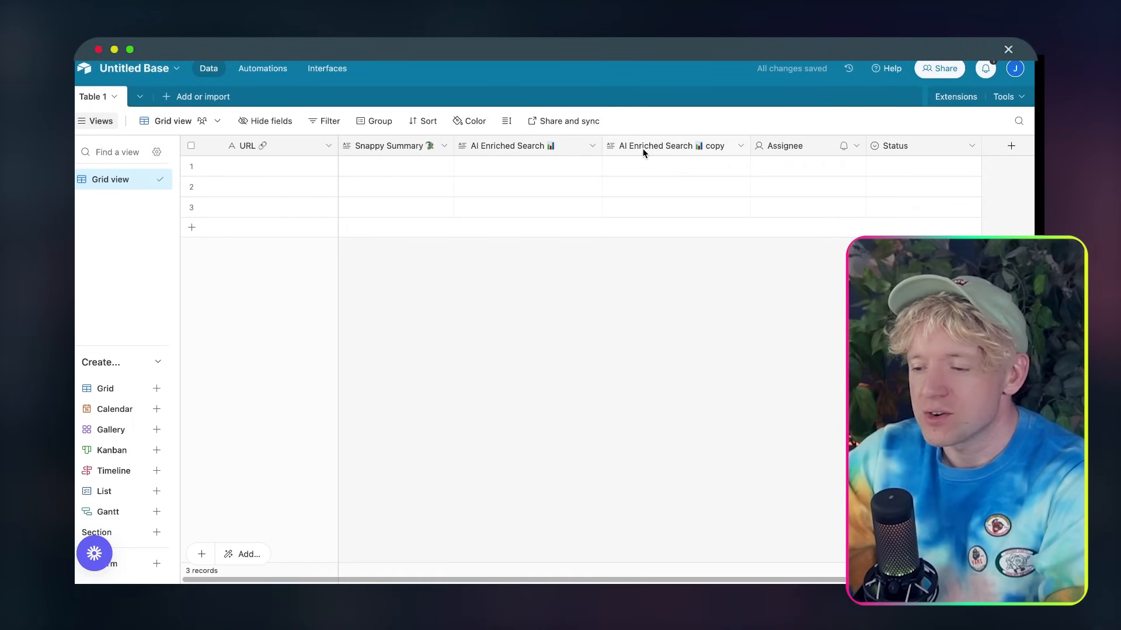
pyautogui.doubleClick(642, 147)
pyautogui.hotkey('ctrl', 'v')
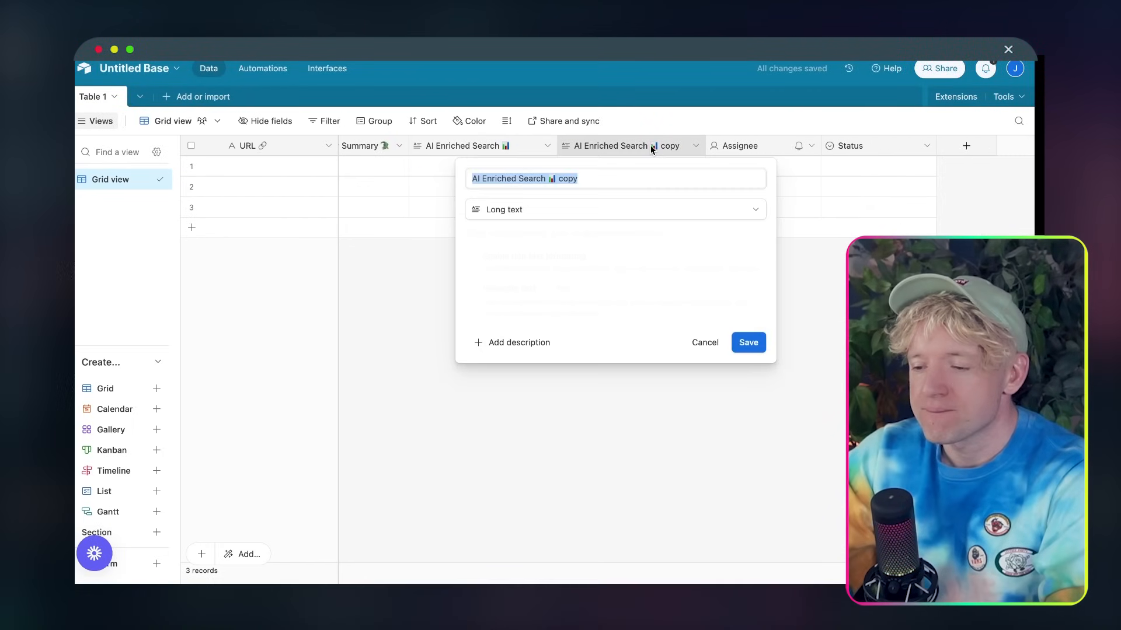
pyautogui.click(749, 342)
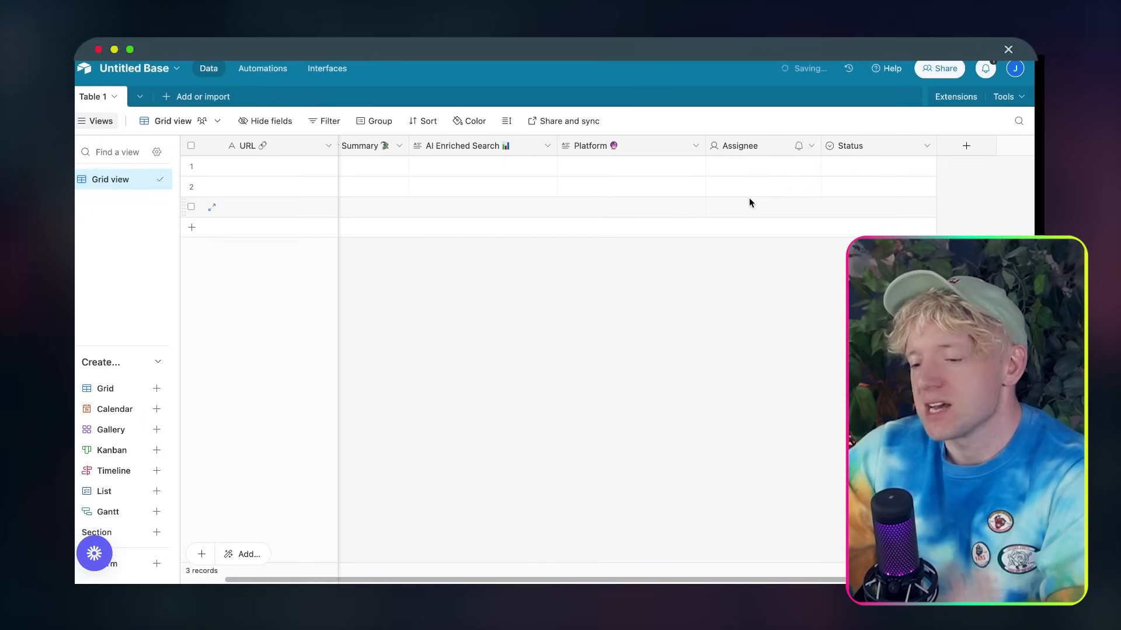
# Duplicate the Platform field and rename the copy as "Content 💎", copying the name from the Viral Social Content Daily base
pyautogui.rightClick(637, 148)
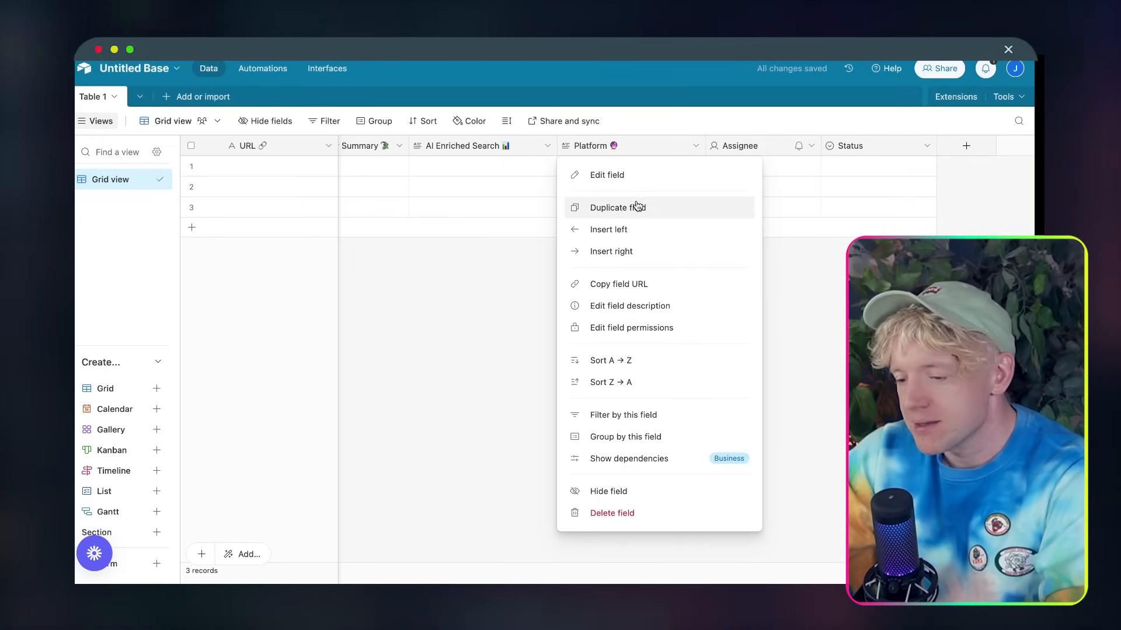
pyautogui.click(640, 207)
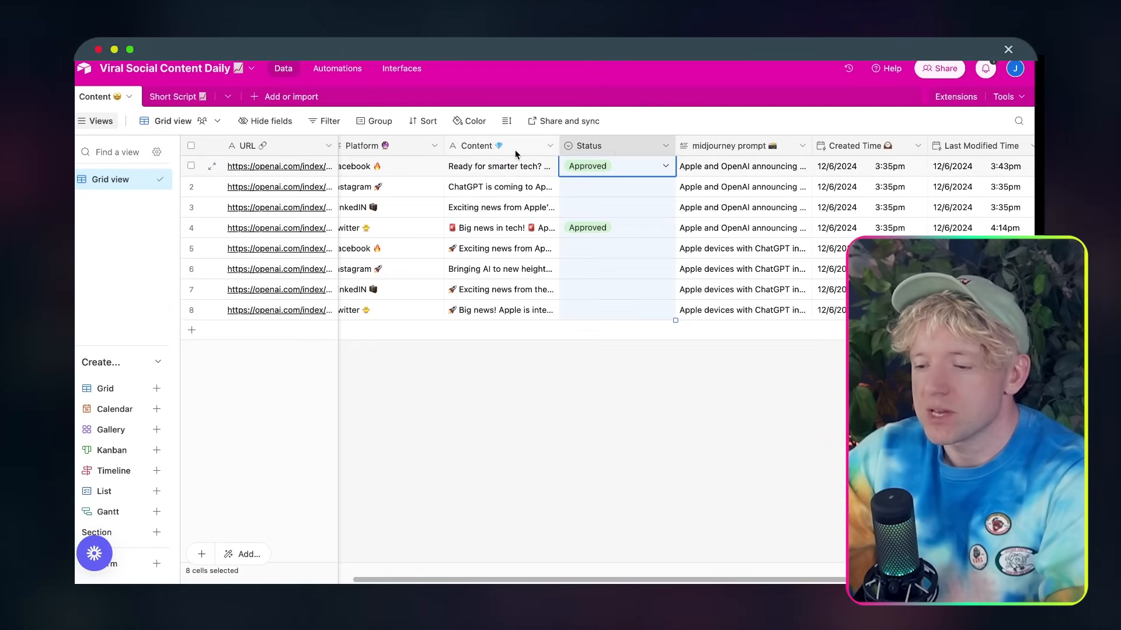
pyautogui.doubleClick(515, 153)
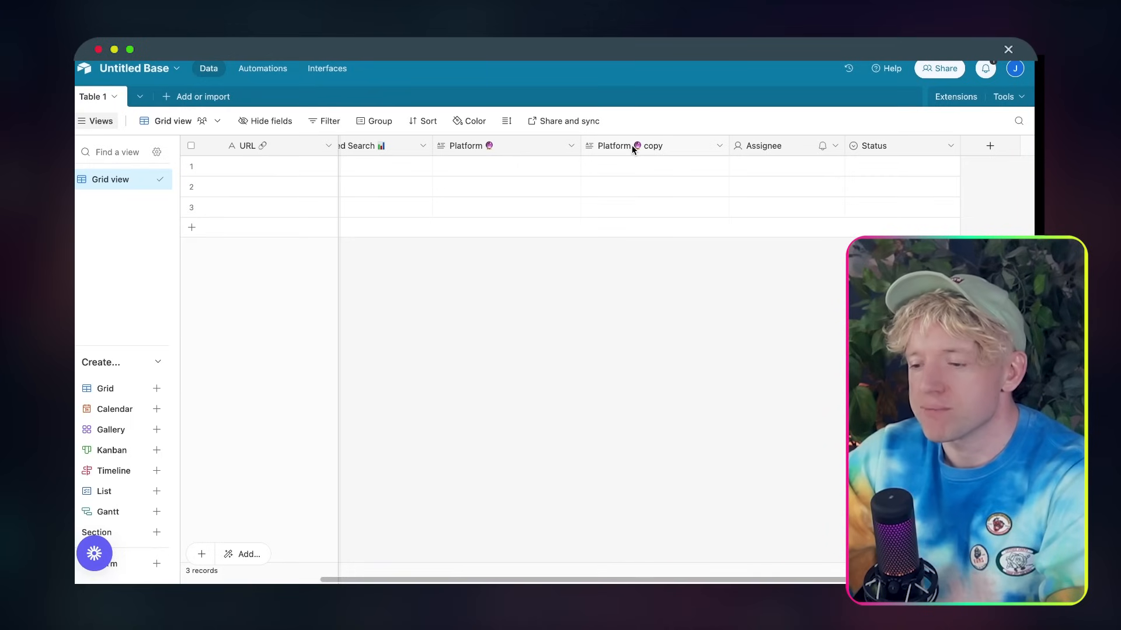
pyautogui.click(632, 145)
pyautogui.rightClick(631, 146)
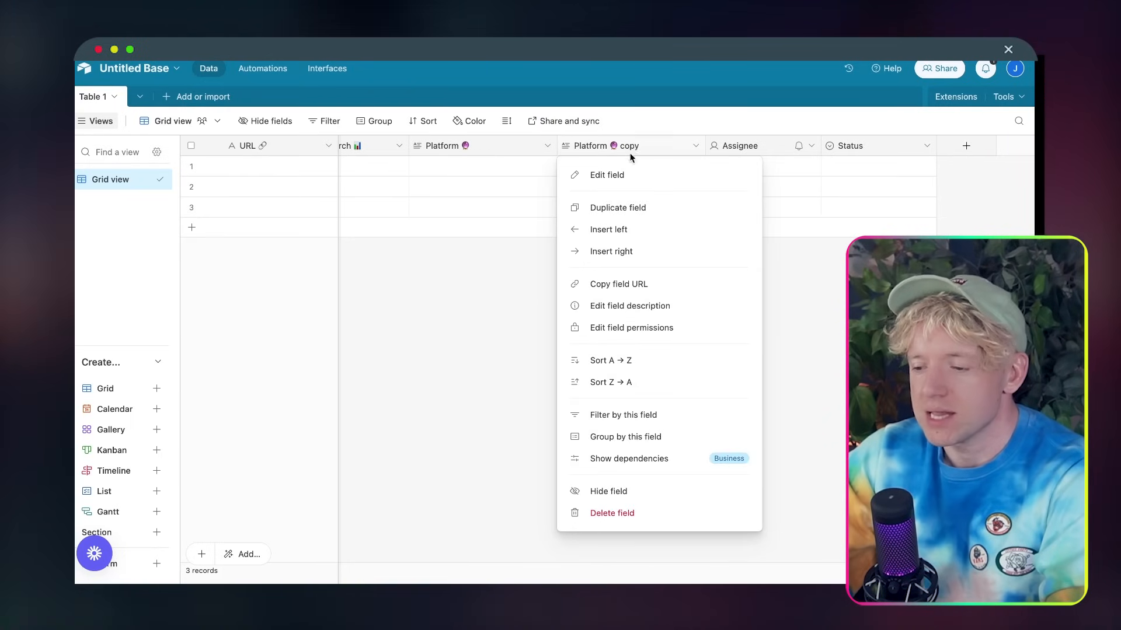
pyautogui.click(626, 174)
pyautogui.tripleClick(603, 175)
pyautogui.write('Content 💎')
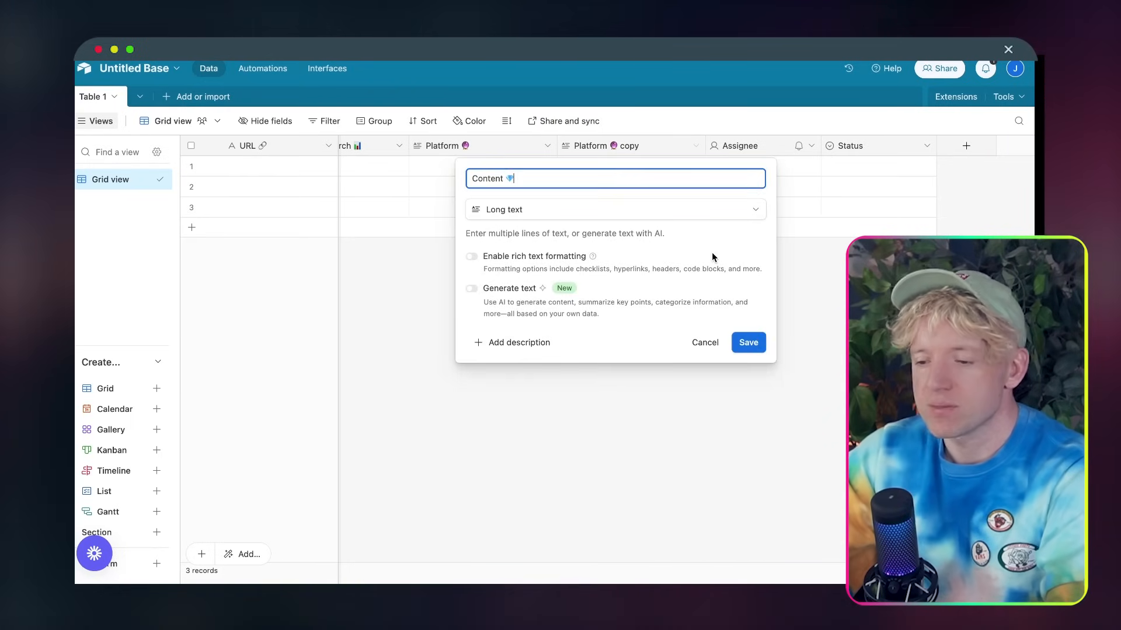
pyautogui.click(749, 343)
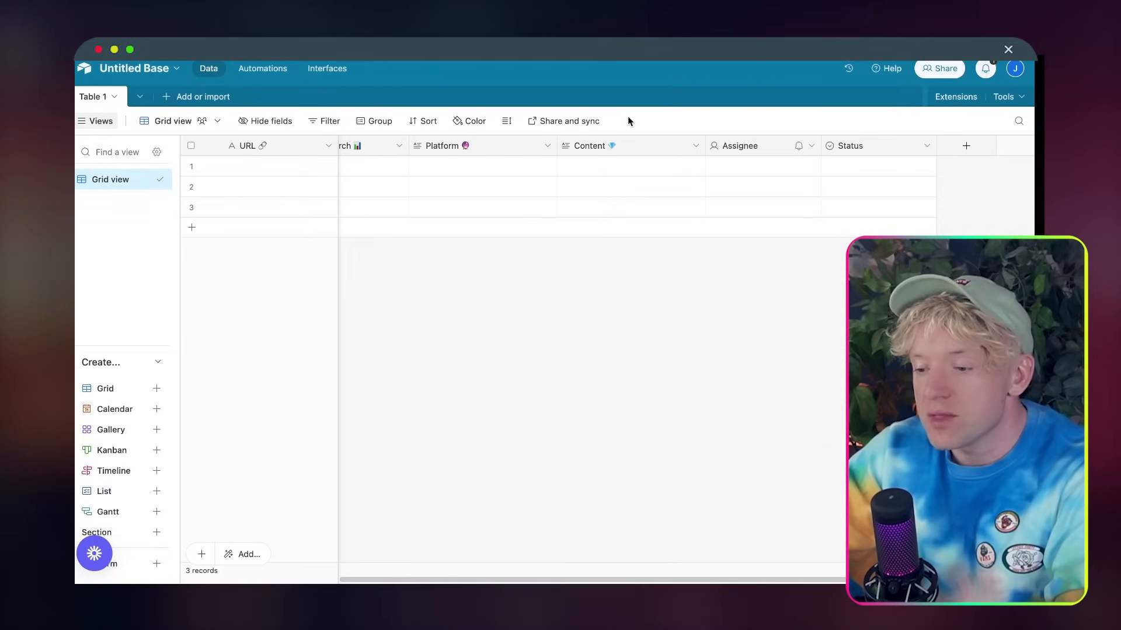
# Move the Status field directly after Content and rename its single-select options Done to "Approved" and Todo to "Decline"
pyautogui.click(734, 147)
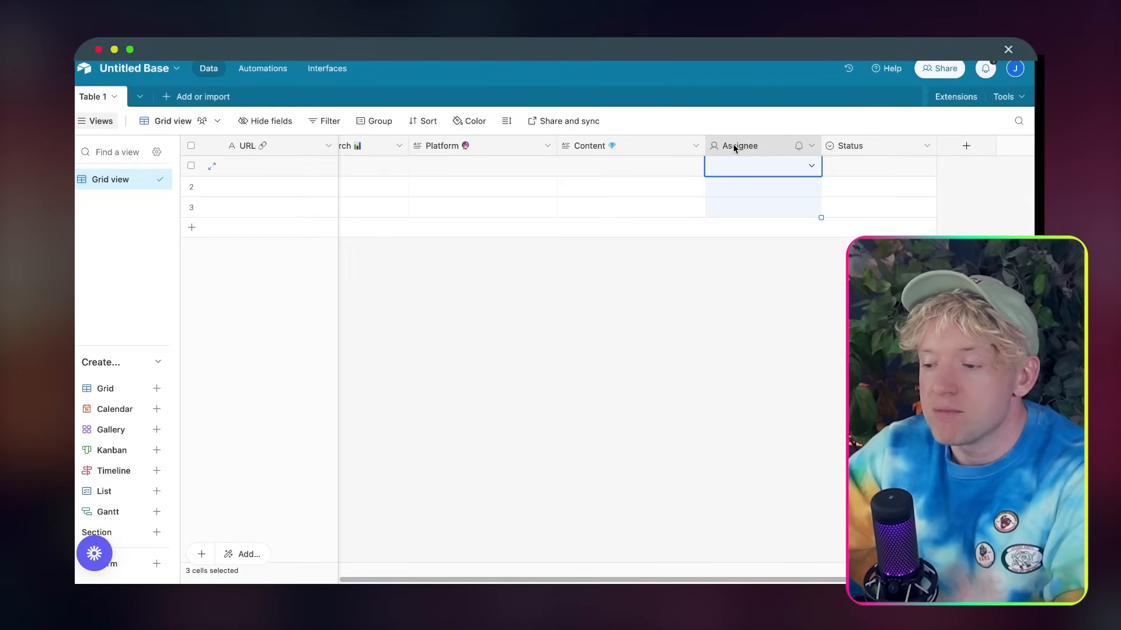
pyautogui.moveTo(848, 147); pyautogui.dragTo(740, 149)
pyautogui.rightClick(744, 146)
pyautogui.click(753, 173)
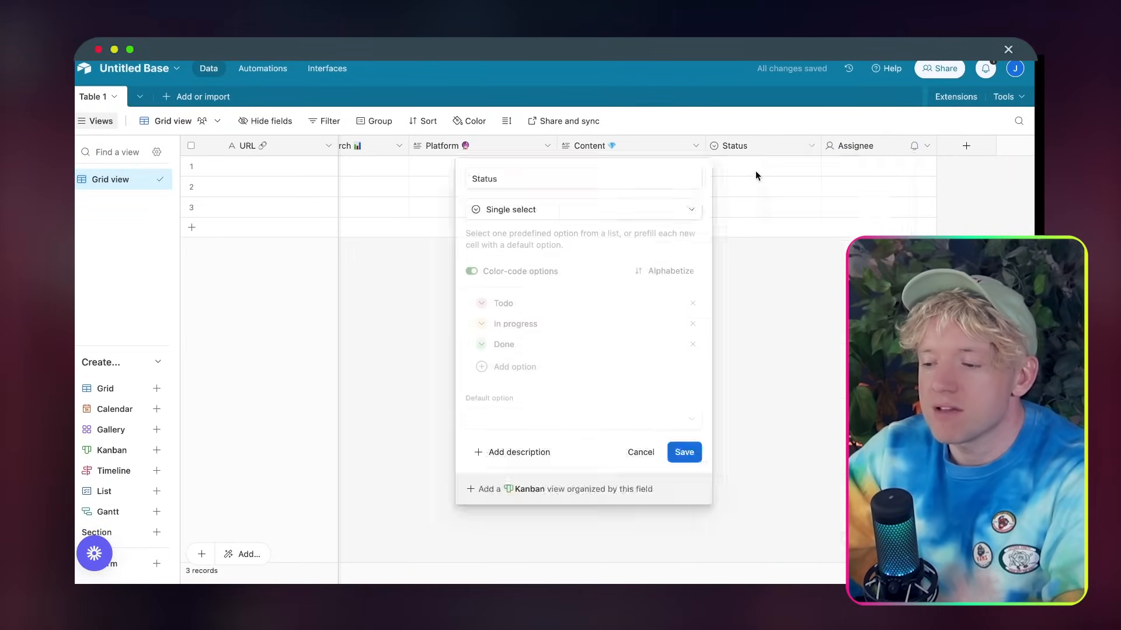
pyautogui.click(600, 216)
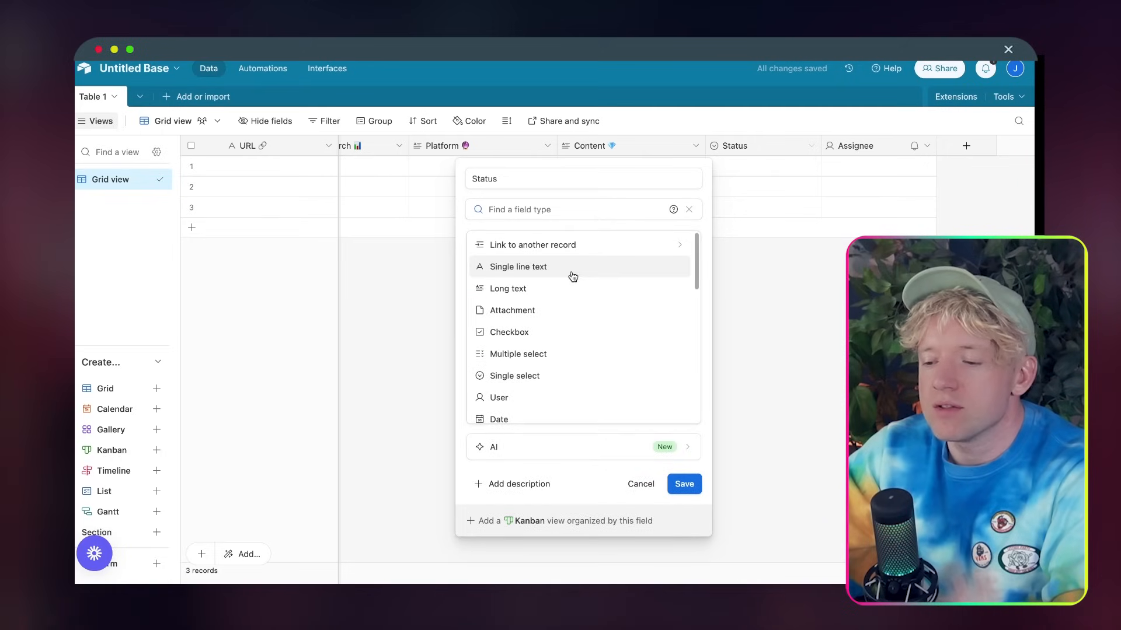
pyautogui.click(552, 379)
pyautogui.doubleClick(513, 348)
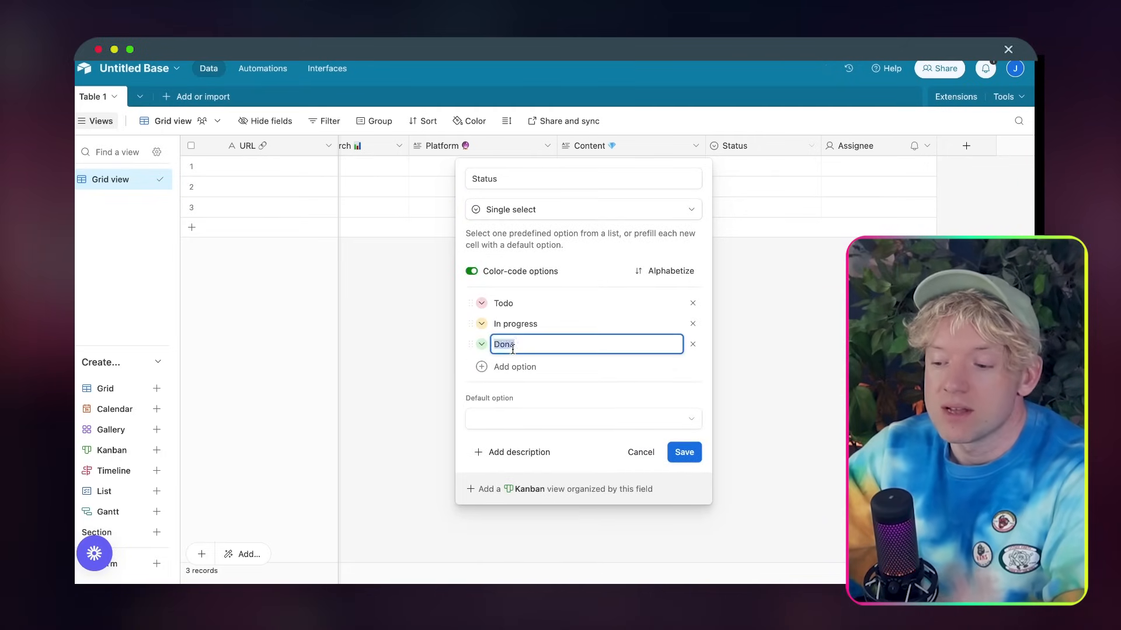
pyautogui.write('Approved')
pyautogui.doubleClick(522, 309)
pyautogui.write('Declines')
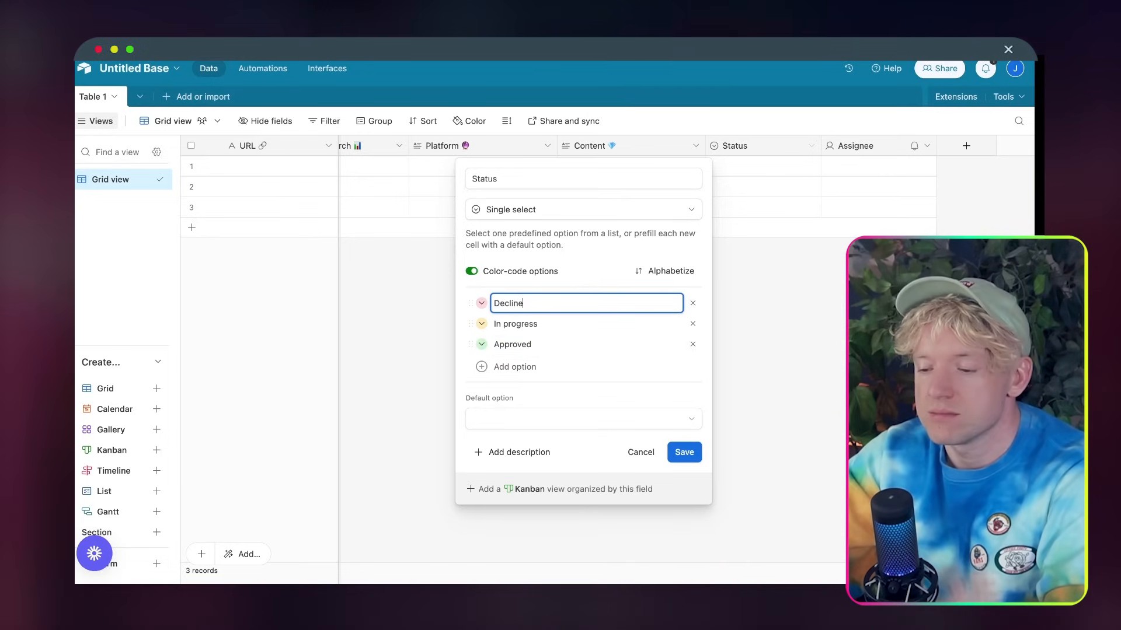
pyautogui.click(684, 452)
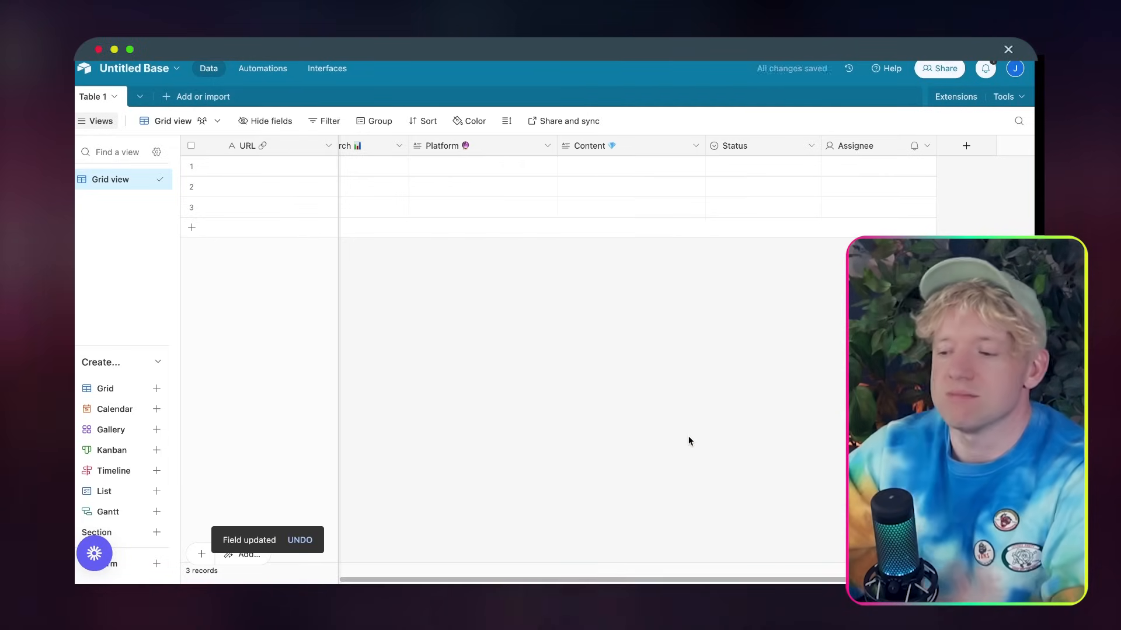
# Check the reference base's field order, then duplicate the Content field and place the copy between Status and Assignee
pyautogui.click(736, 171)
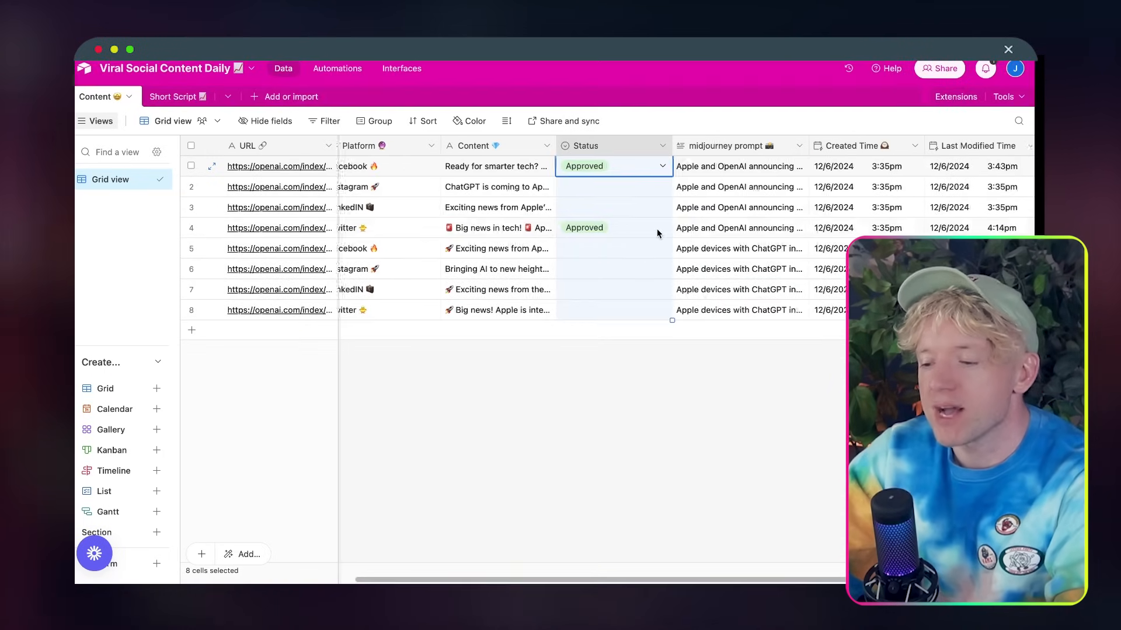
pyautogui.hscroll(5, 658, 233)
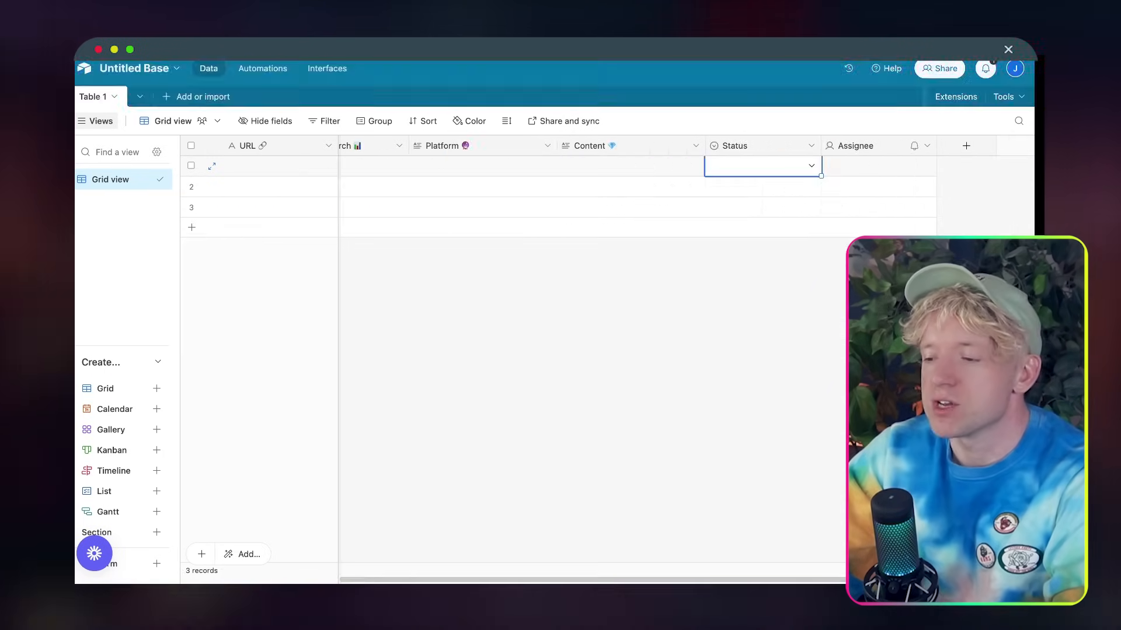
pyautogui.click(628, 145)
pyautogui.rightClick(629, 147)
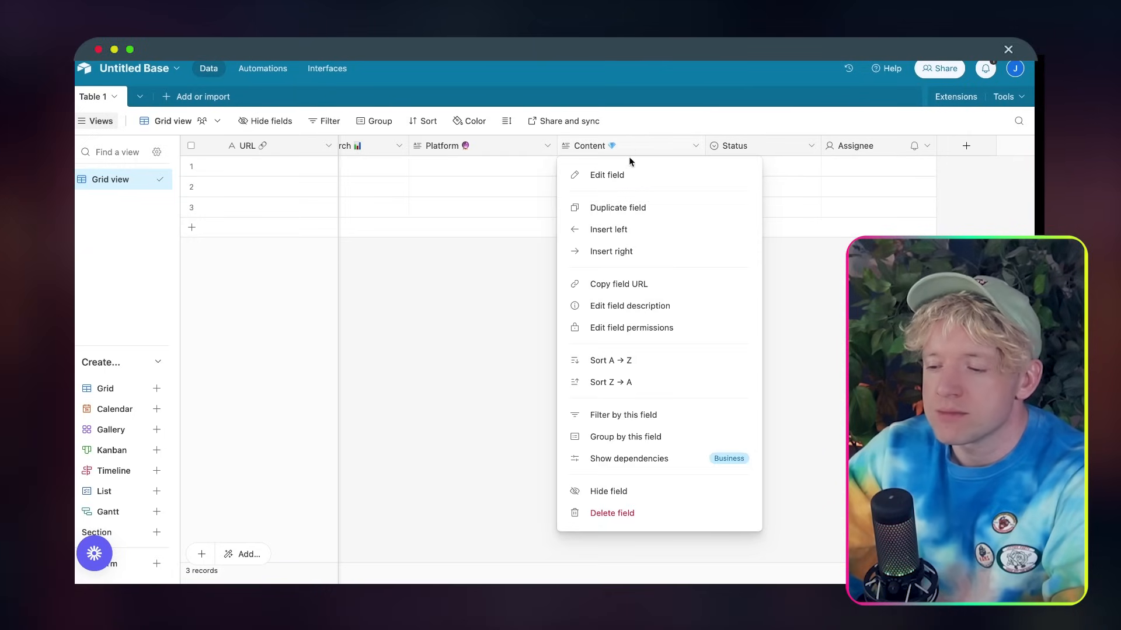
pyautogui.click(632, 208)
pyautogui.hscroll(3, 696, 185)
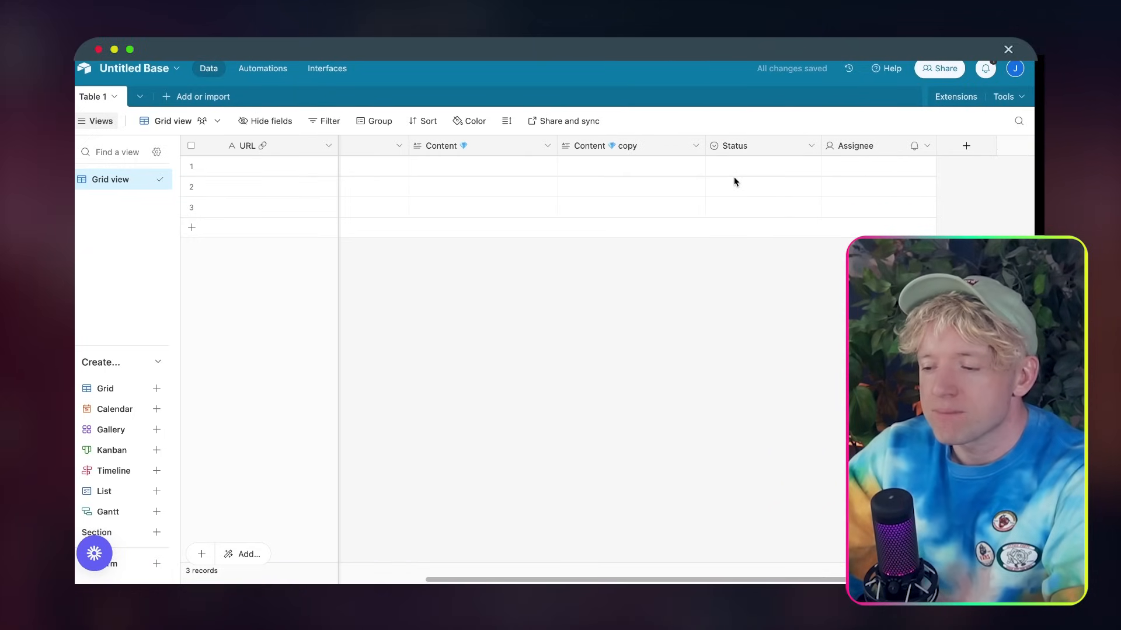
pyautogui.moveTo(615, 146); pyautogui.dragTo(795, 145)
# Rename the Content field's copy as "Midjouney Prompt 📸", keeping it as long text
pyautogui.doubleClick(736, 146)
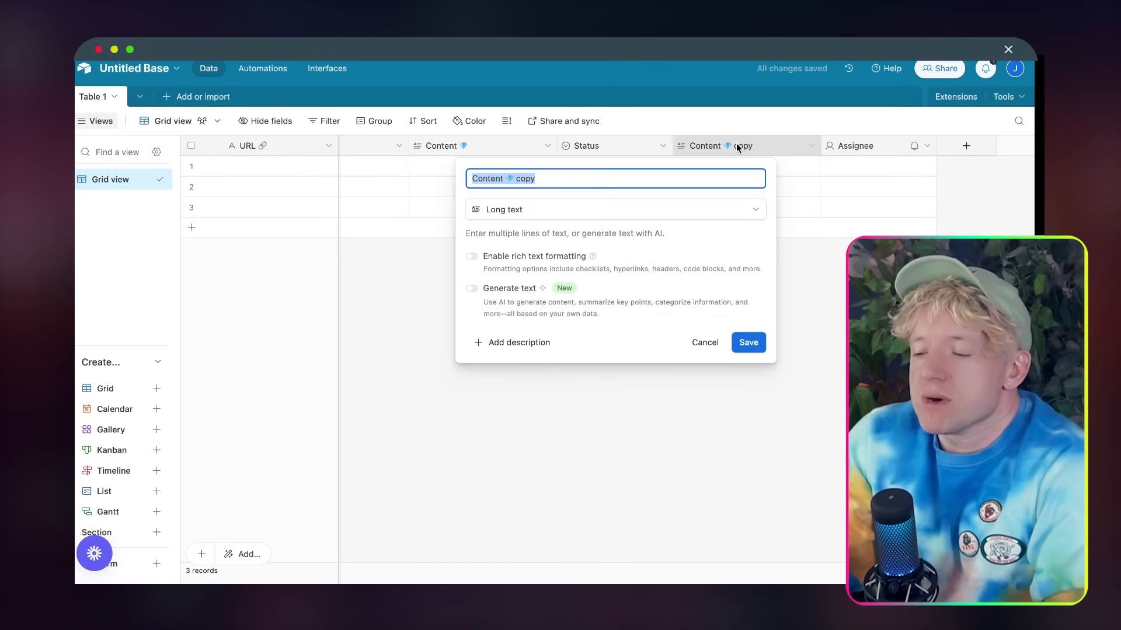
pyautogui.write('Midjo')
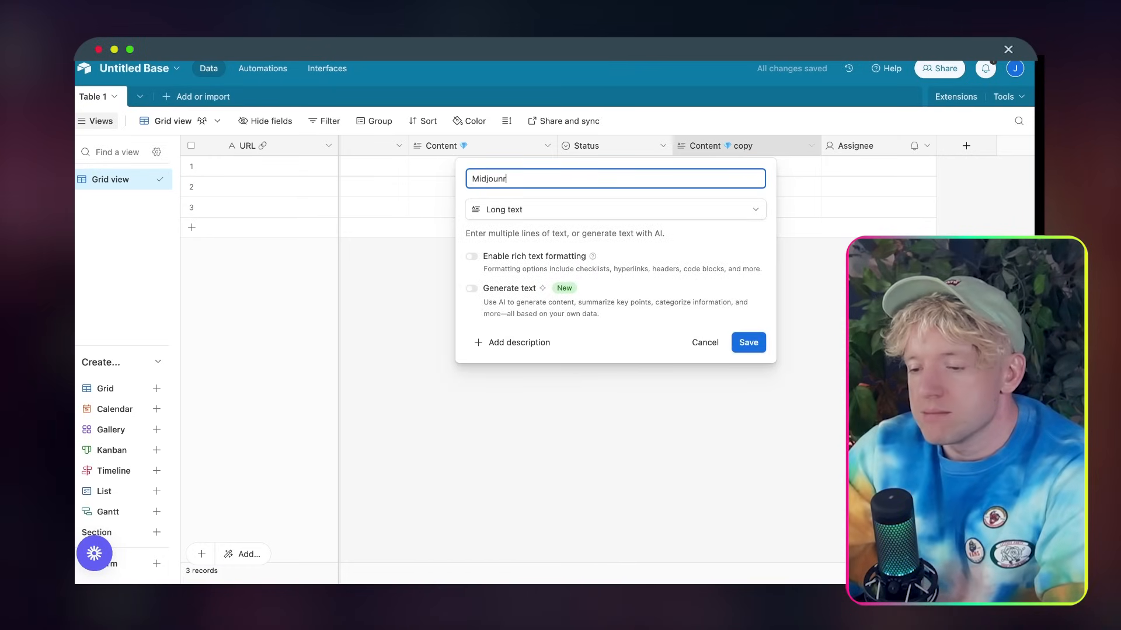
pyautogui.write('uney ')
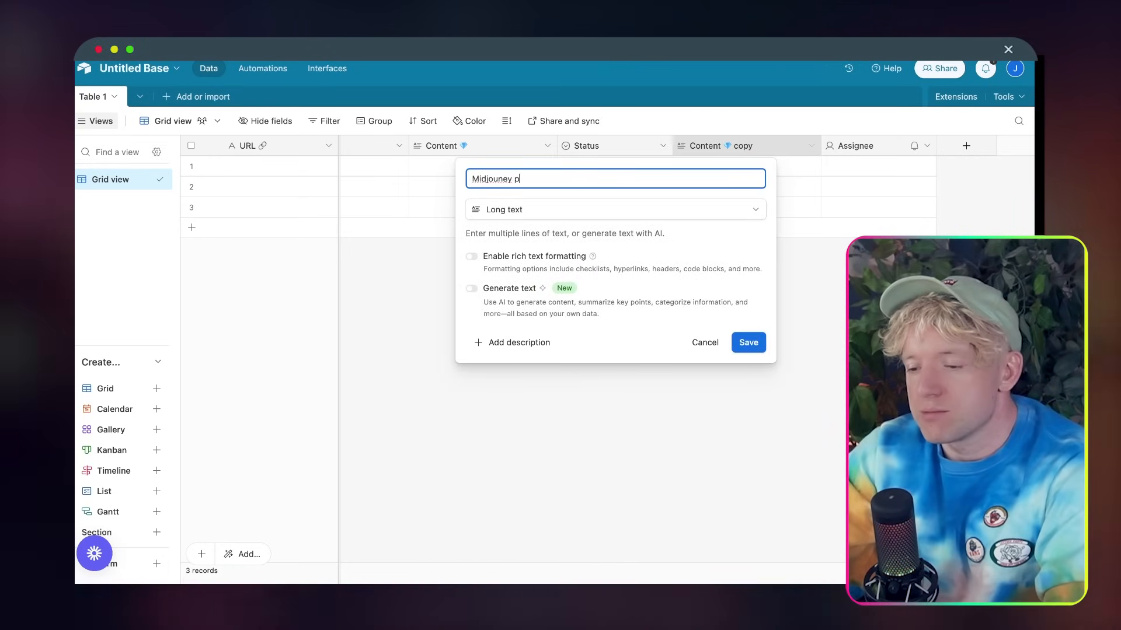
pyautogui.write('Prompt')
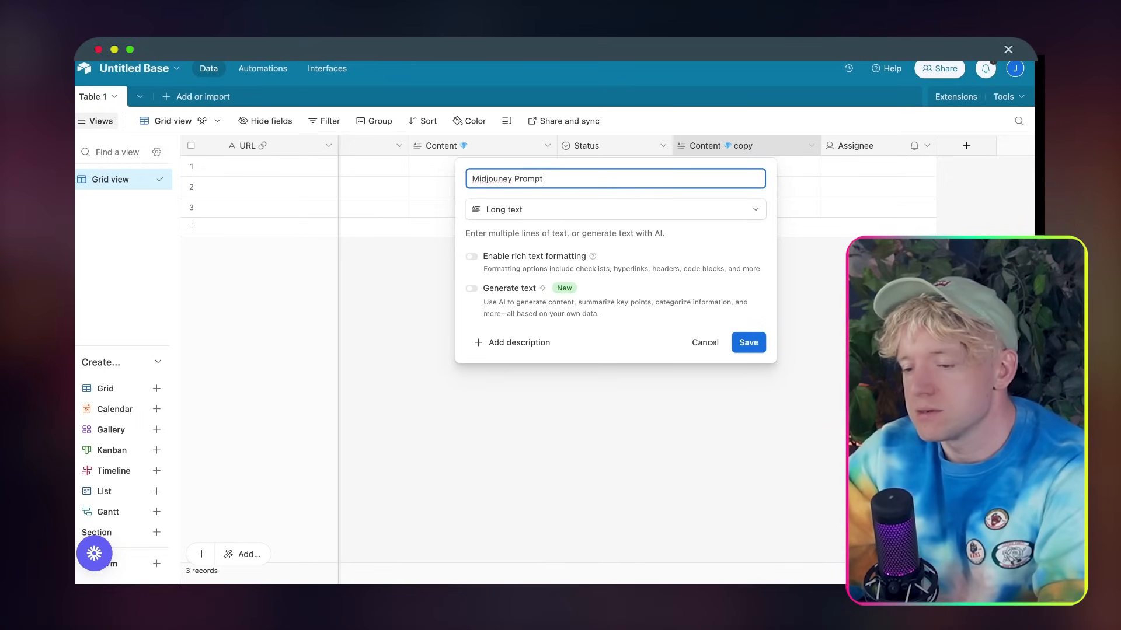
pyautogui.press('ctrl+super+space')
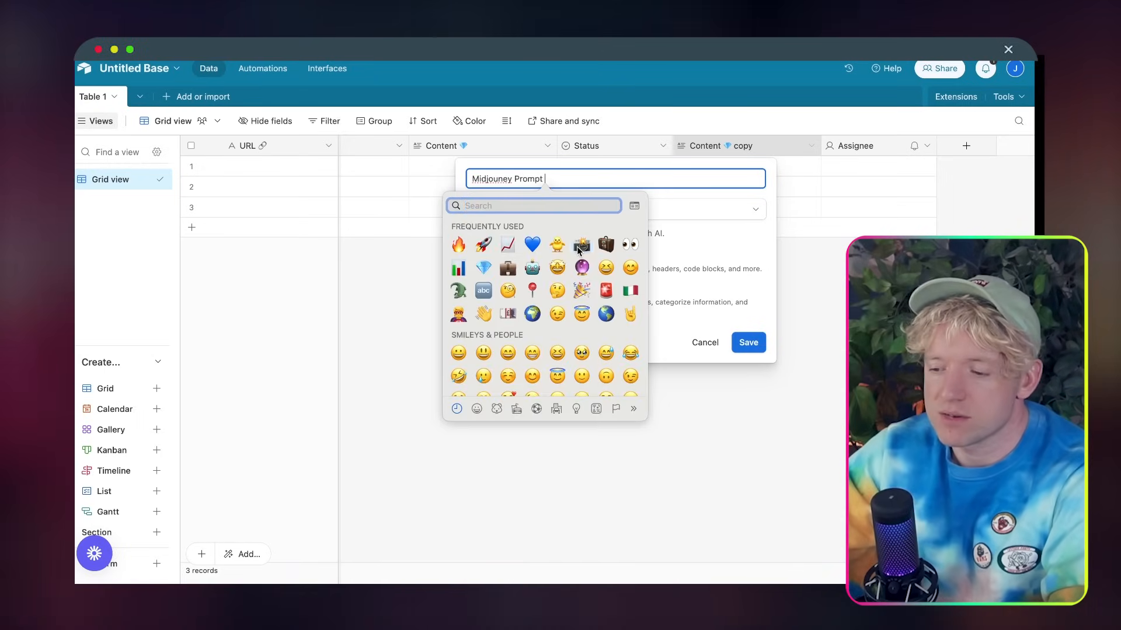
pyautogui.press('Return')
pyautogui.click(747, 344)
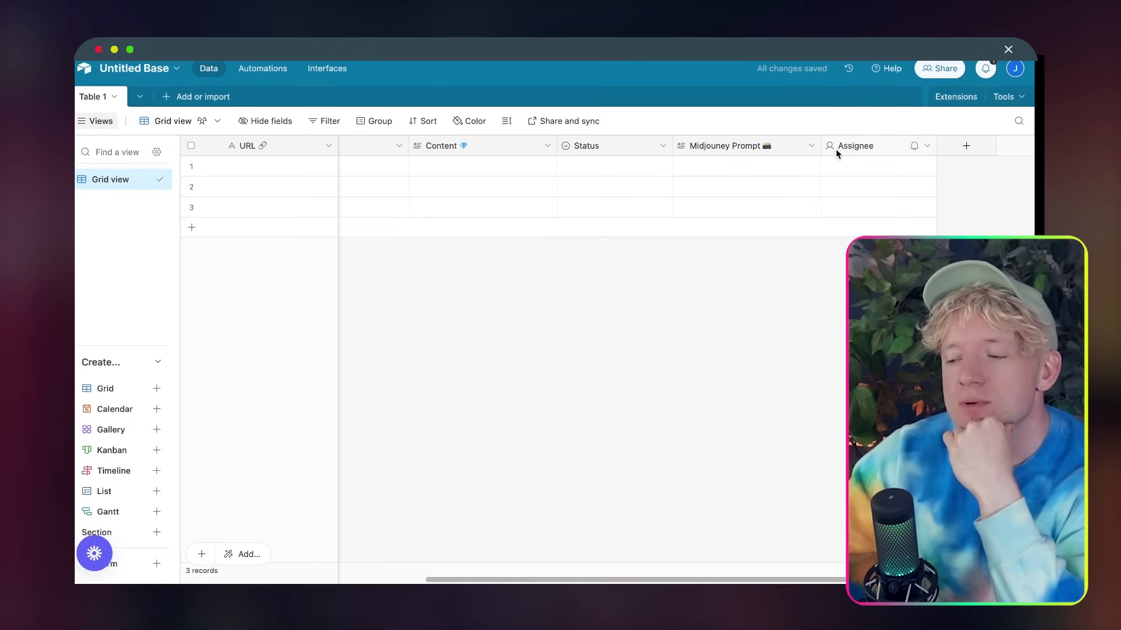
# Delete the Assignee field and add a field named "created time" with the Created time type
pyautogui.rightClick(854, 149)
pyautogui.click(860, 513)
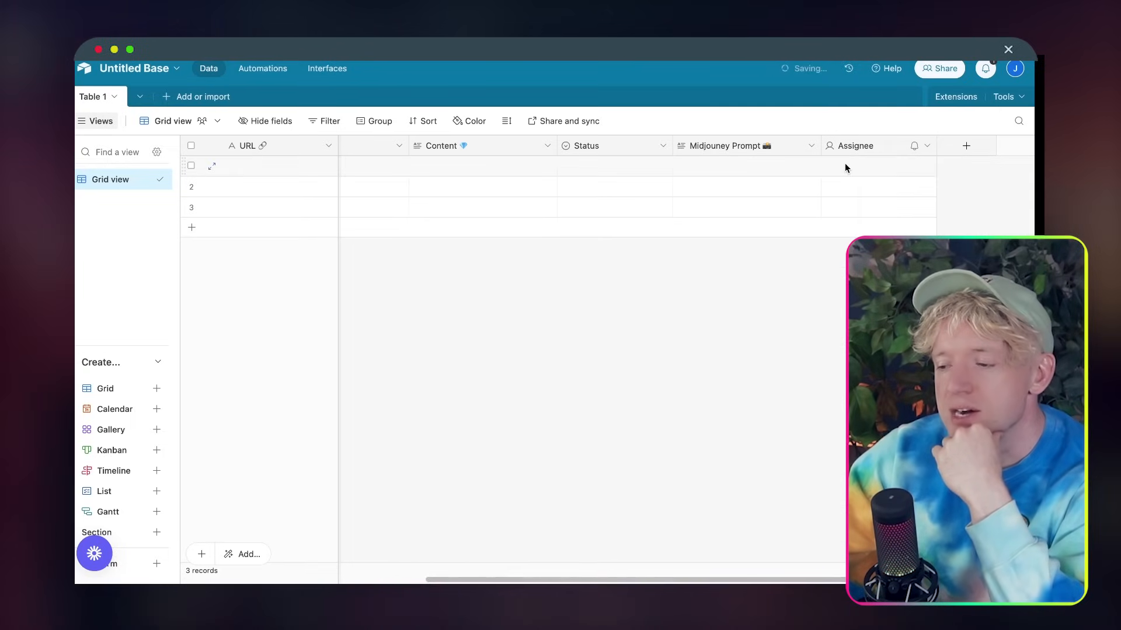
pyautogui.click(966, 146)
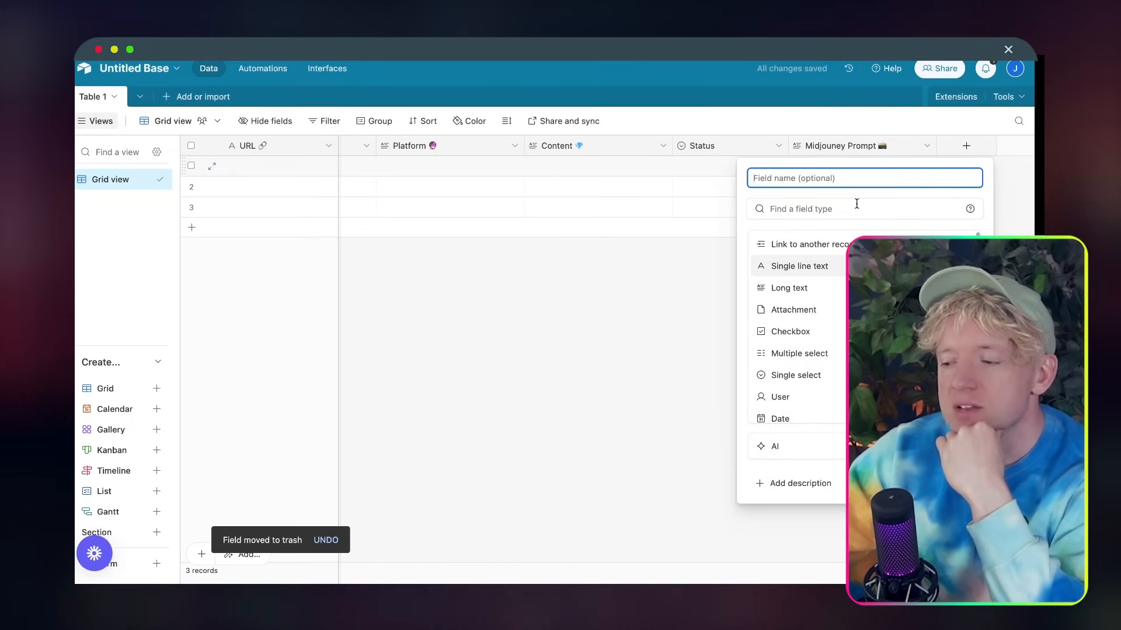
pyautogui.write('created ')
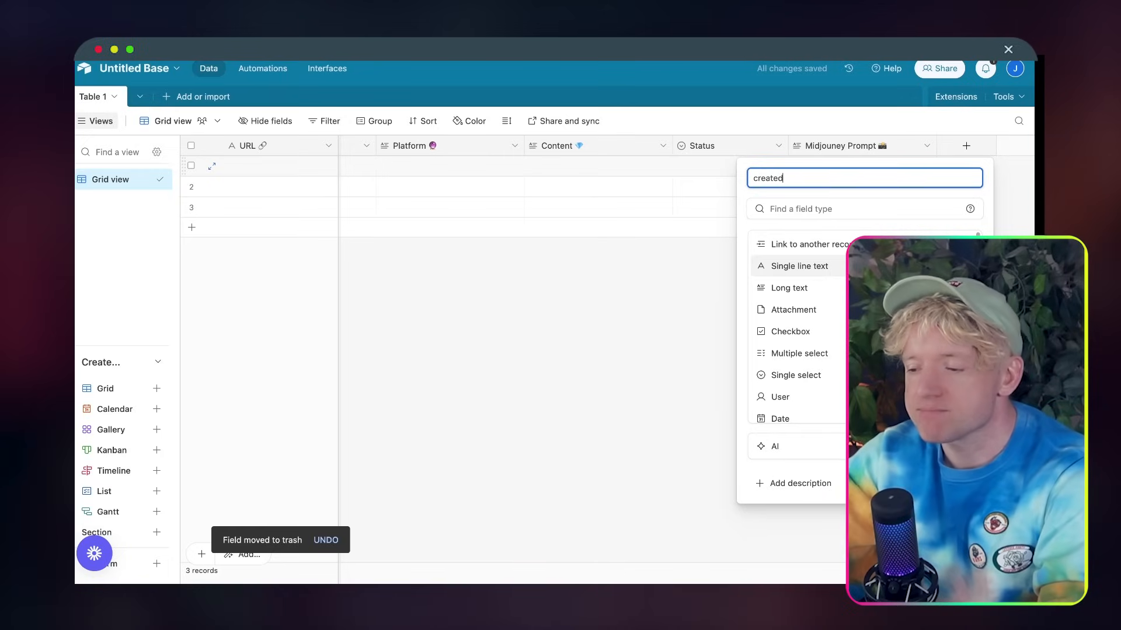
pyautogui.write('t')
pyautogui.press('BackSpace')
pyautogui.write('time')
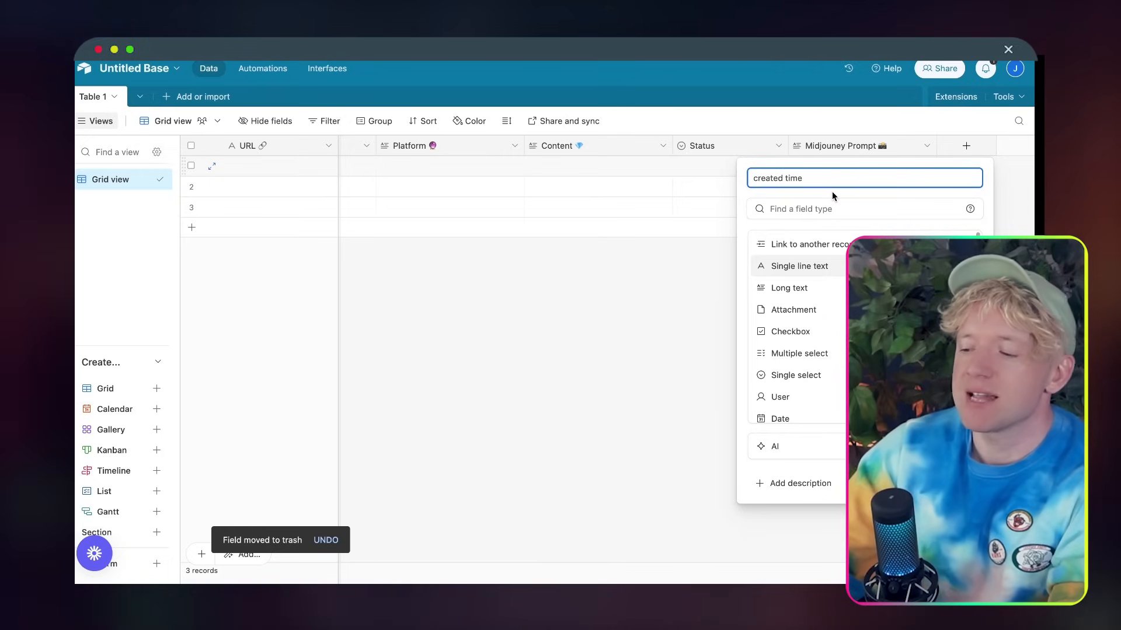
pyautogui.click(824, 205)
pyautogui.write('cre')
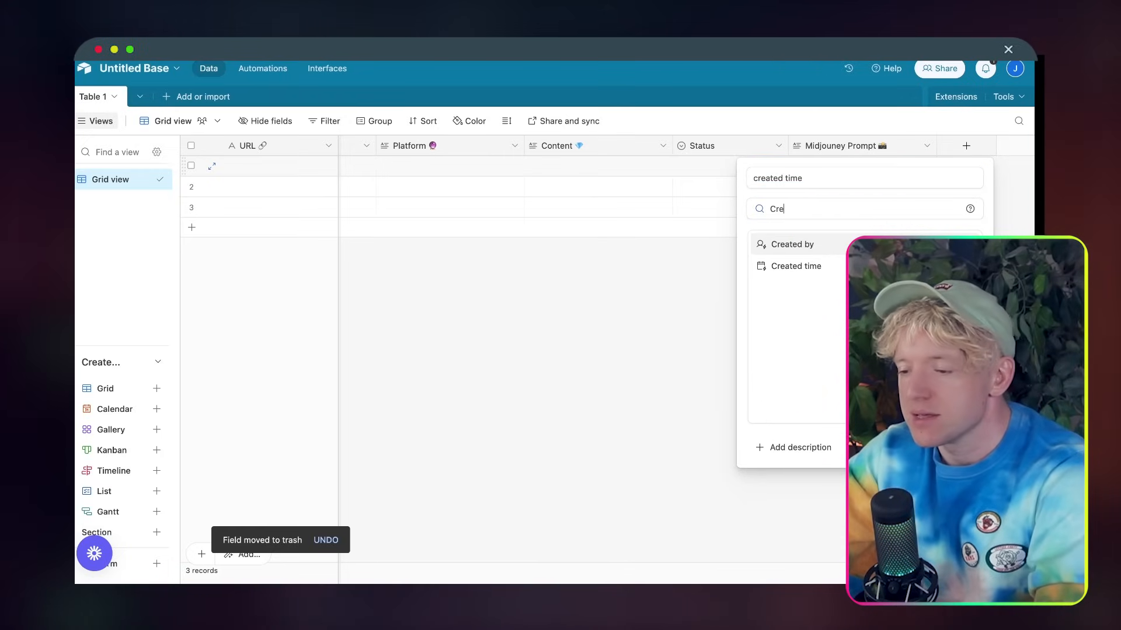
pyautogui.click(803, 265)
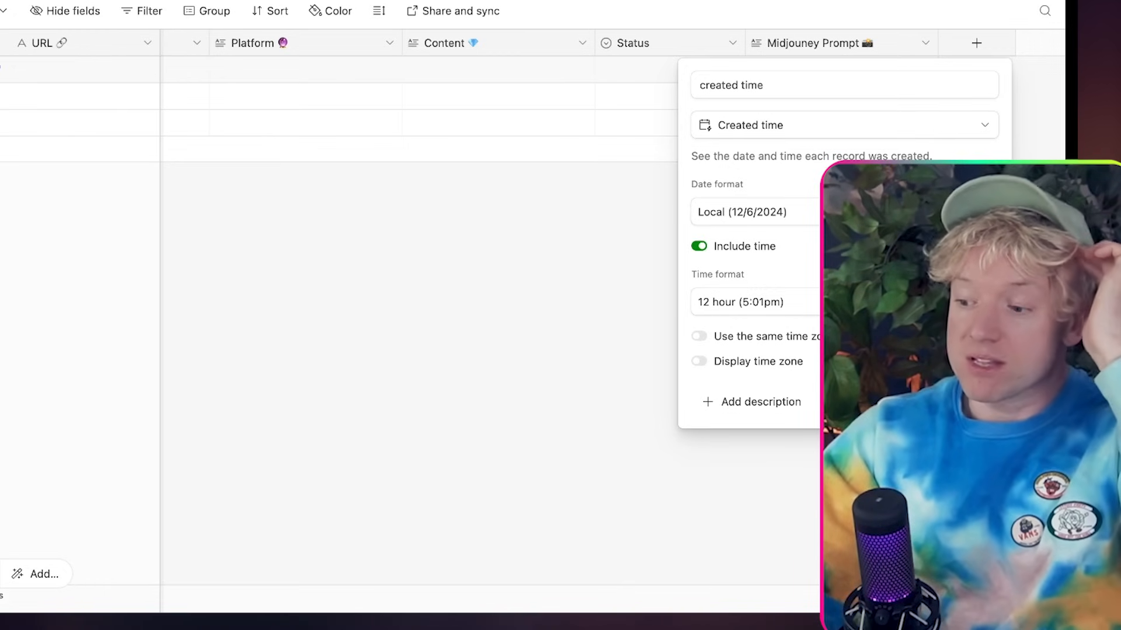
pyautogui.click(960, 402)
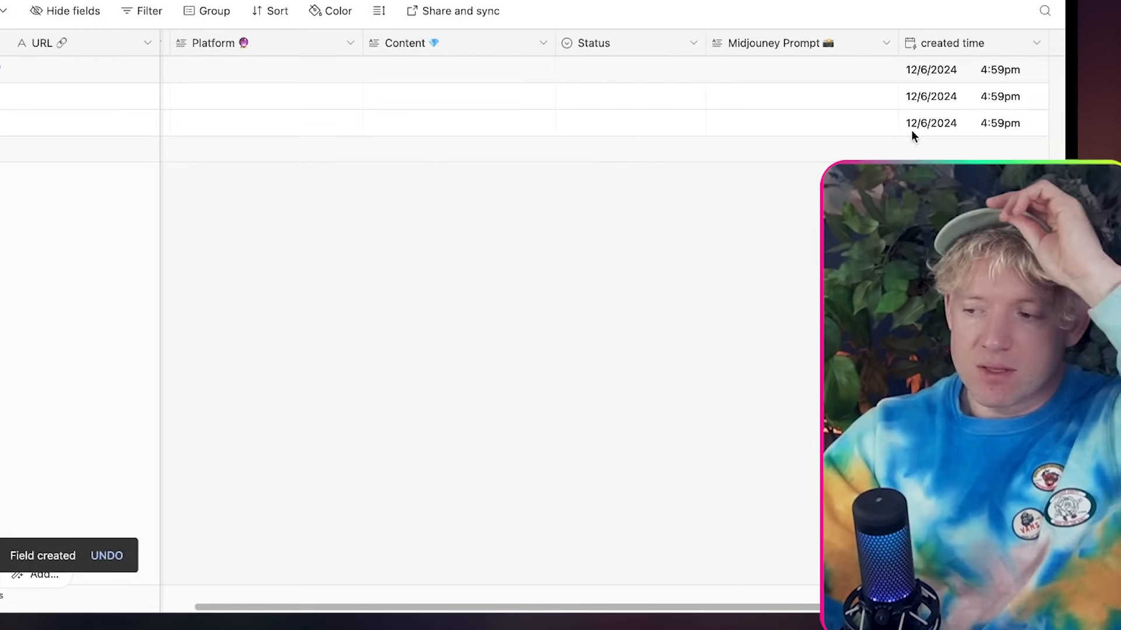
# Add a field named "Last Modified Time" with the Last modified time type, tracking all editable fields
pyautogui.hscroll(1, 912, 103)
pyautogui.click(1024, 45)
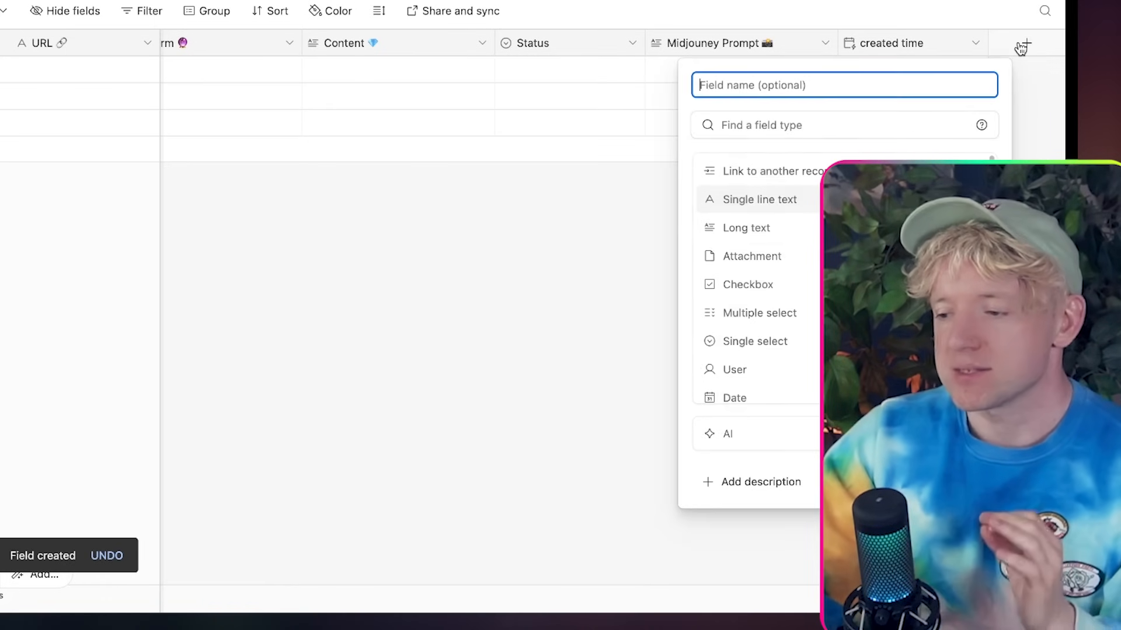
pyautogui.write('Ls')
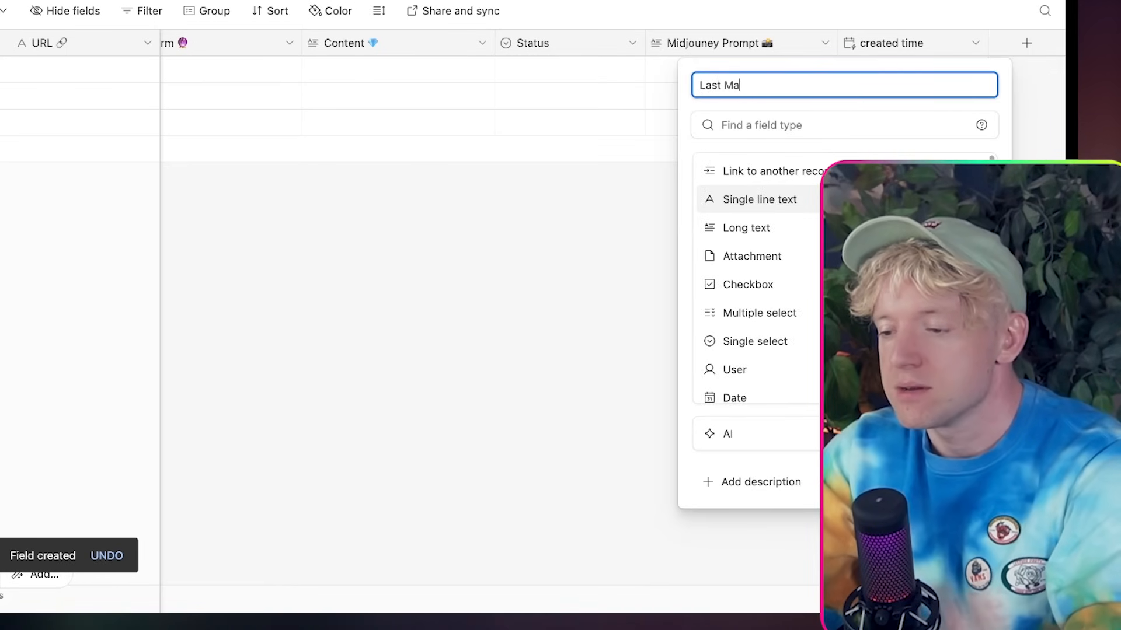
pyautogui.write('st Modified Time')
pyautogui.click(776, 125)
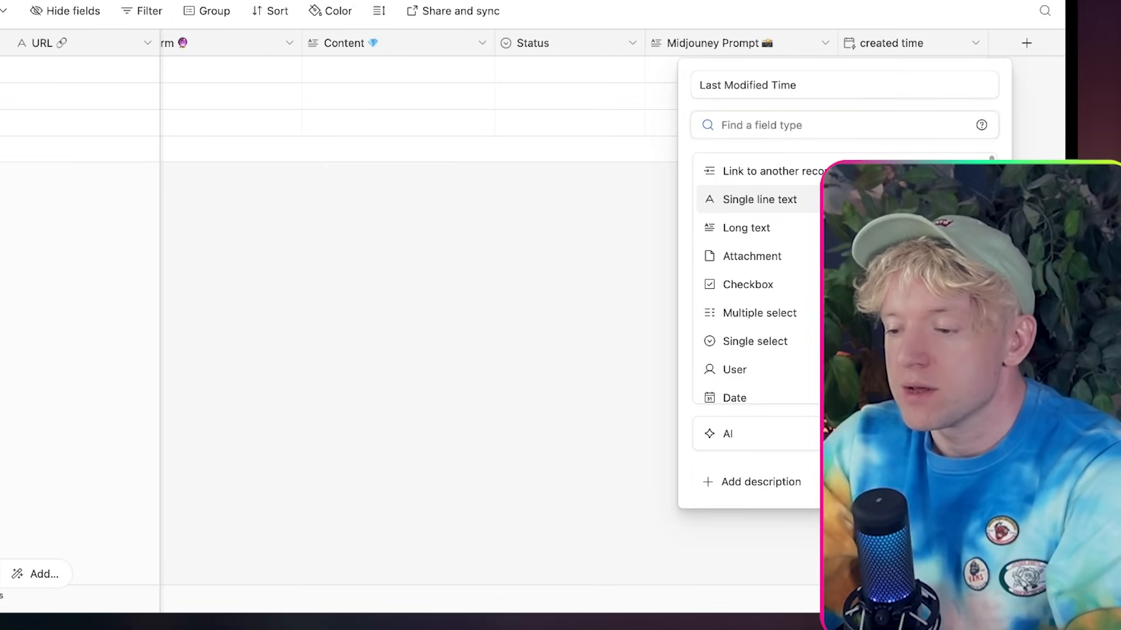
pyautogui.write('last')
pyautogui.click(778, 198)
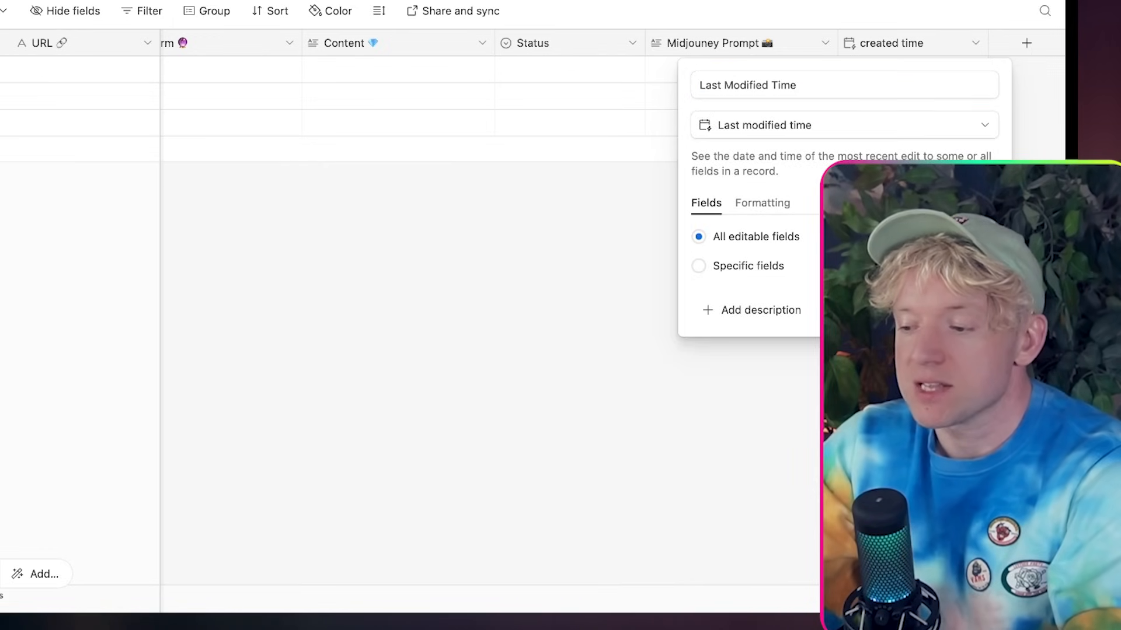
pyautogui.click(960, 310)
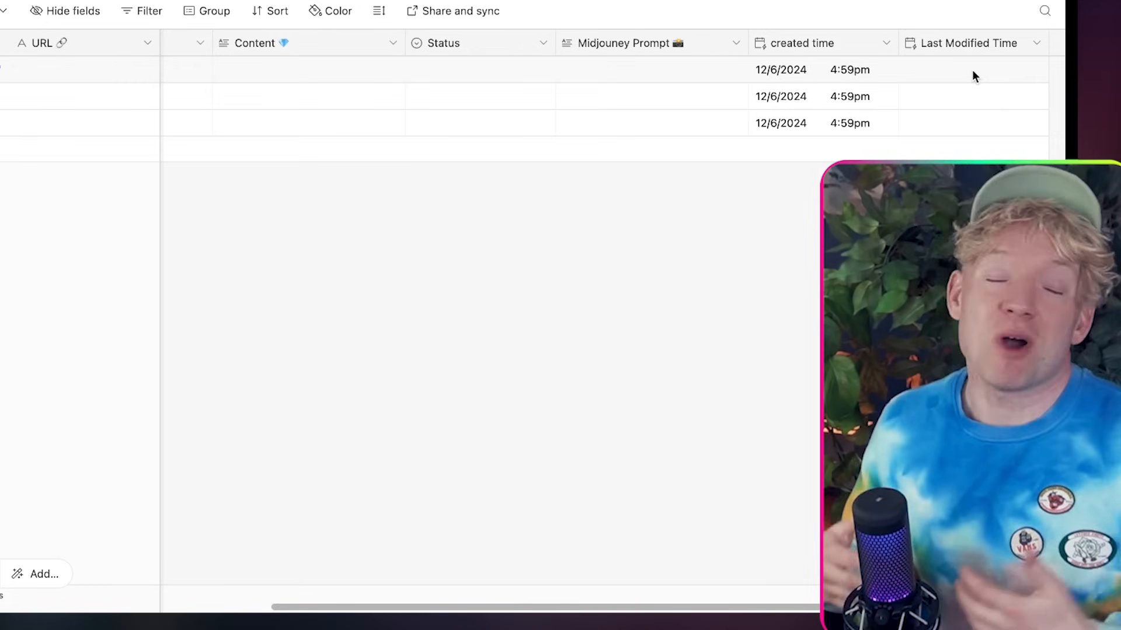
pyautogui.hscroll(-10, 856, 86)
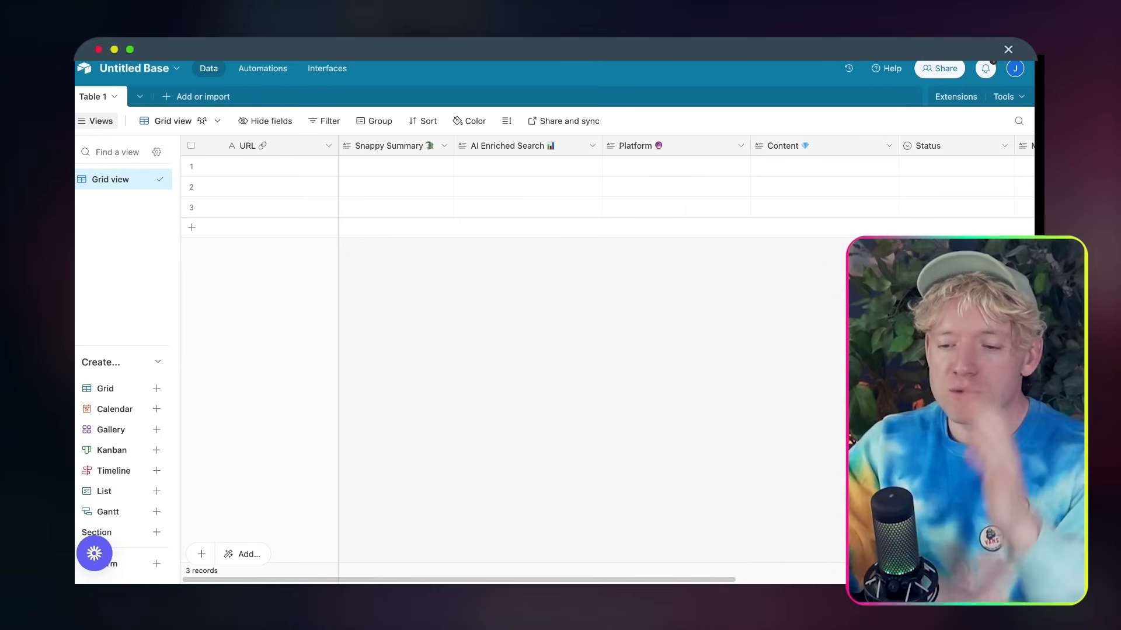
# Rename the untitled base as "Viiiiiiiiiral 📈"
pyautogui.click(143, 69)
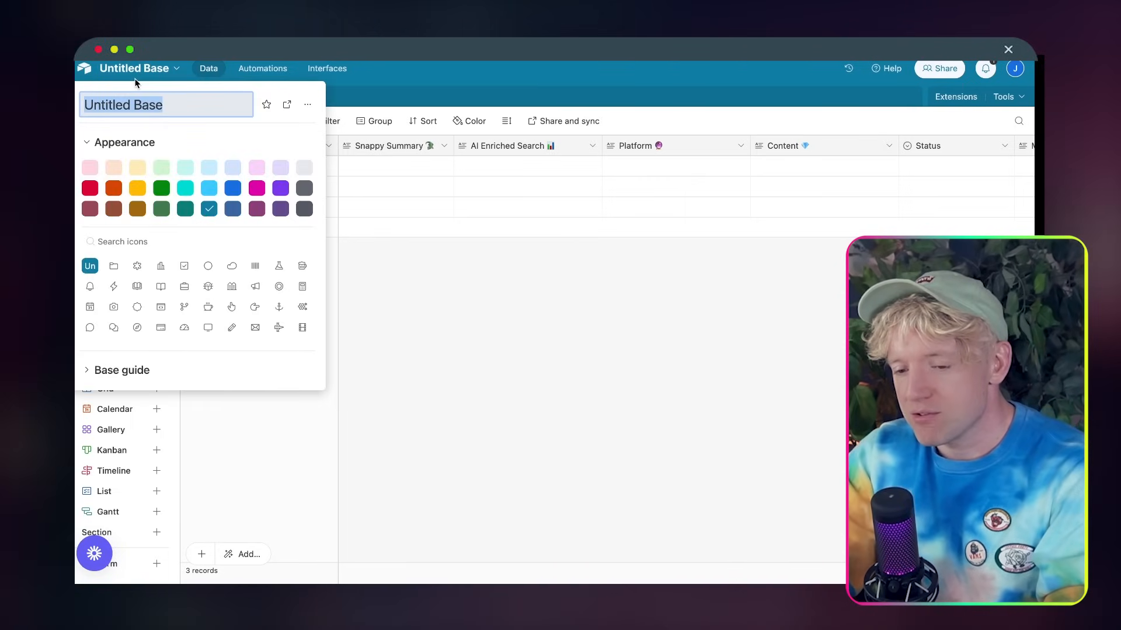
pyautogui.write('BVi')
pyautogui.press('BackSpace')
pyautogui.press('BackSpace')
pyautogui.press('BackSpace')
pyautogui.write('v')
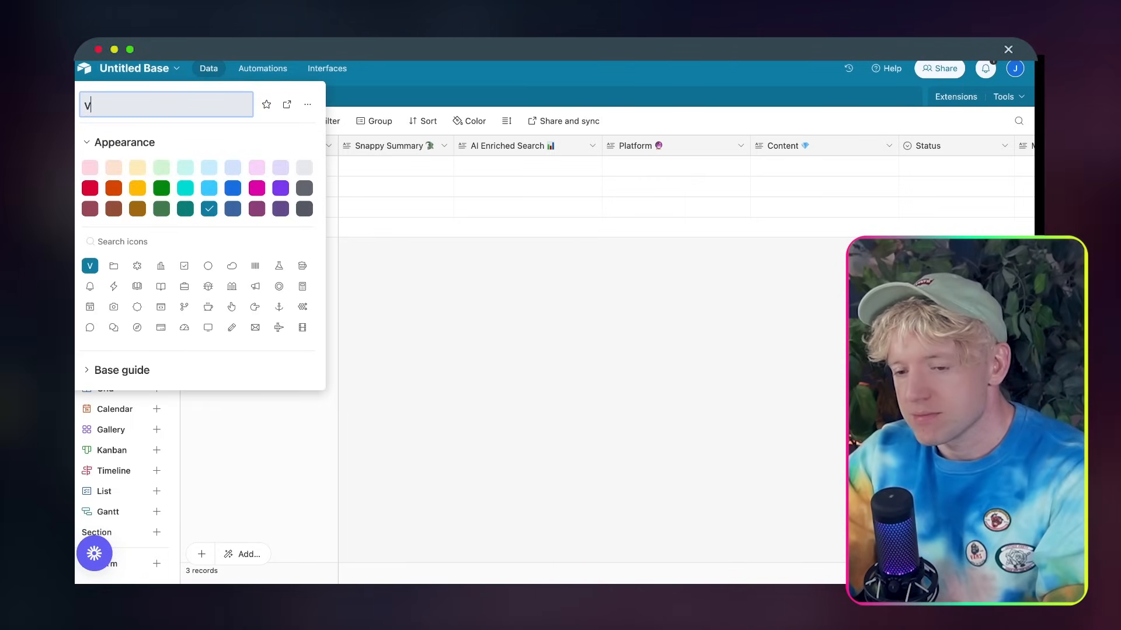
pyautogui.write('i')
pyautogui.press('BackSpace')
pyautogui.press('BackSpace')
pyautogui.write('ii')
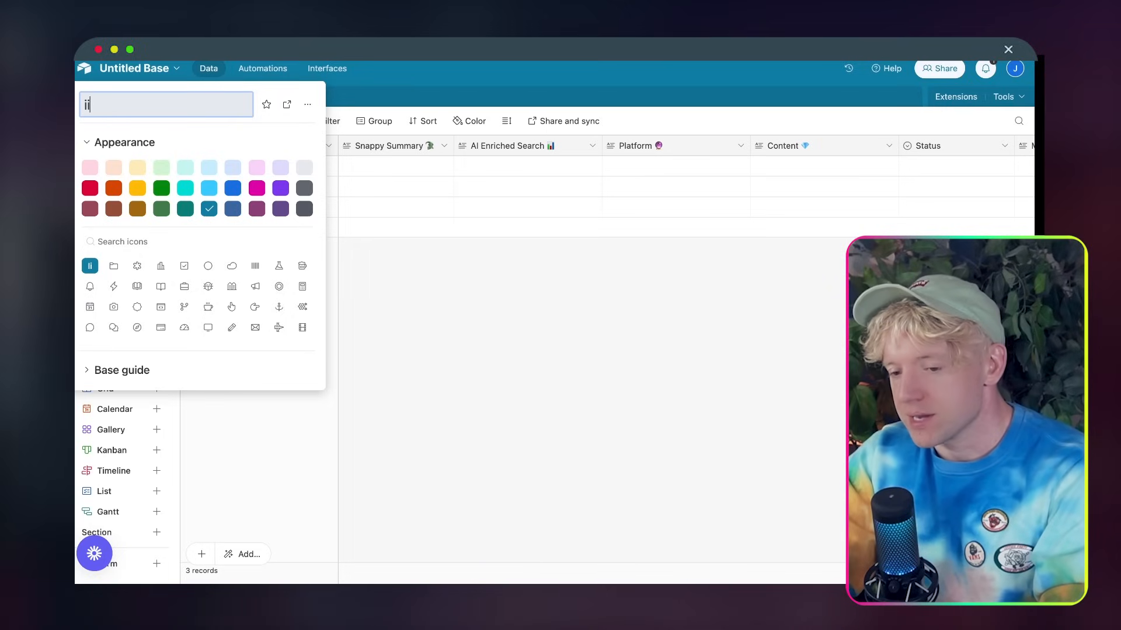
pyautogui.write('Viiiiiiiiral')
pyautogui.press('ctrl+super+space')
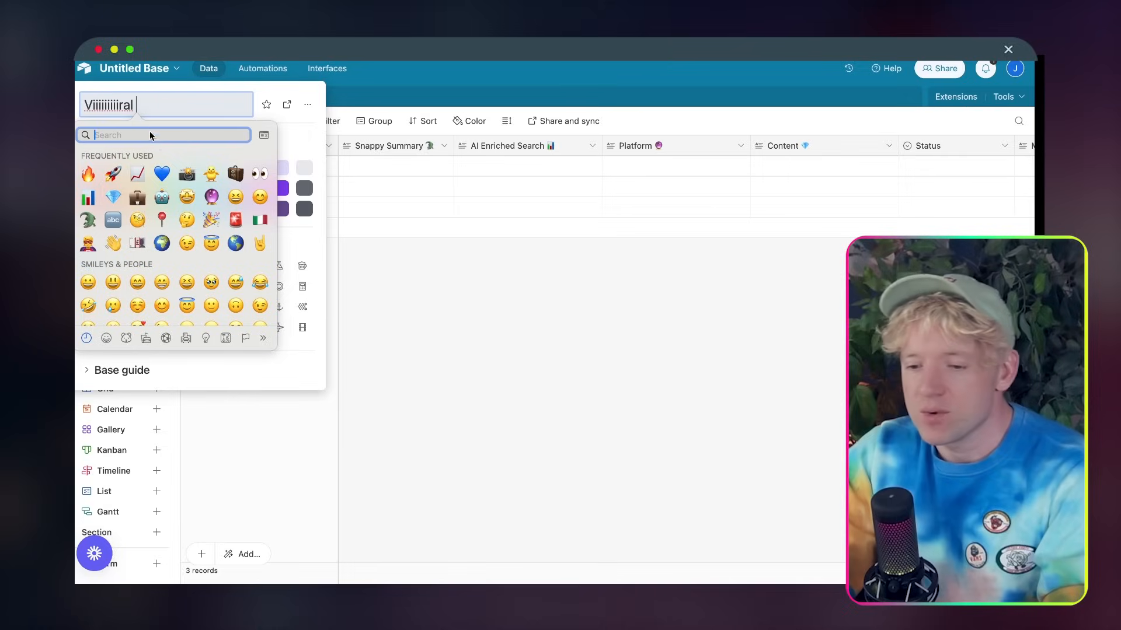
pyautogui.click(136, 174)
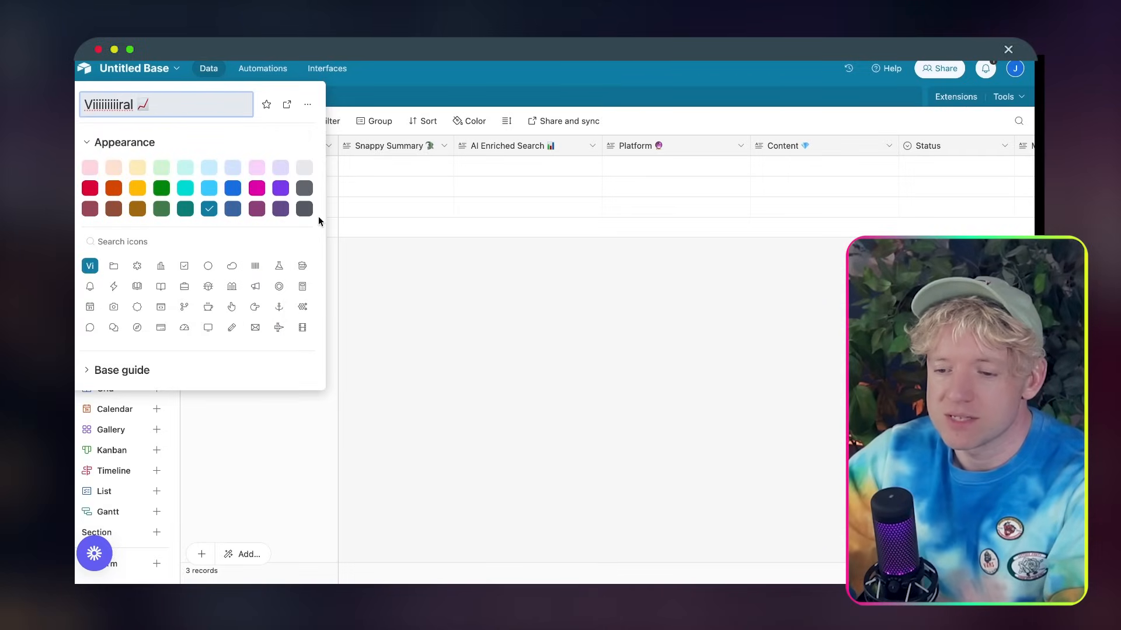
pyautogui.click(422, 278)
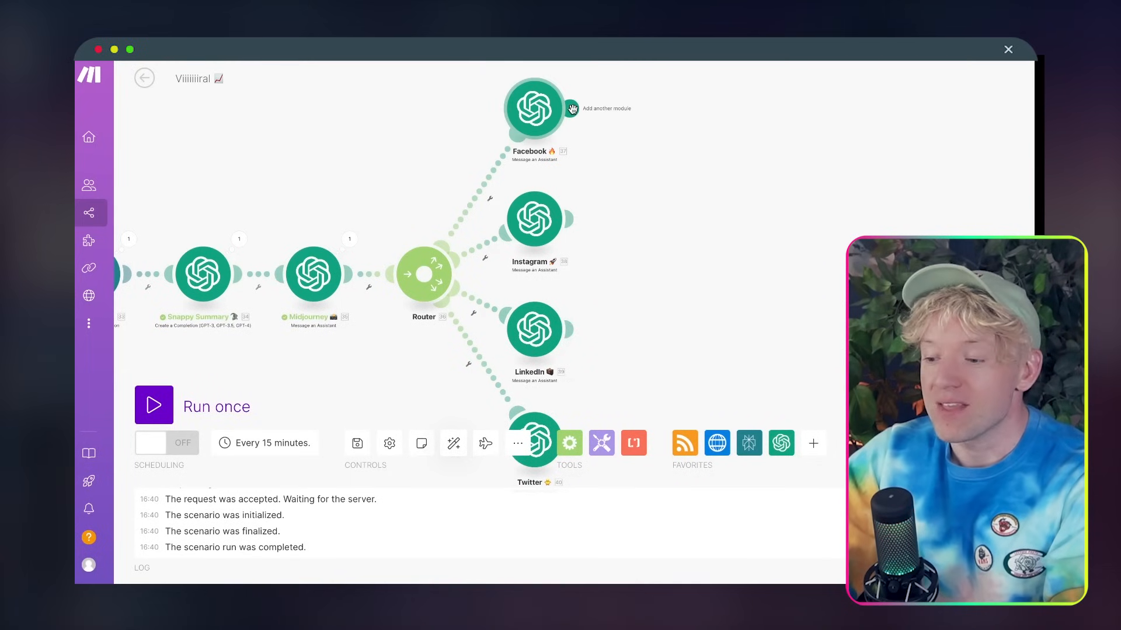
# In the Make scenario, add an Airtable Create a Record module after the Facebook assistant and move it slightly away from it
pyautogui.click(572, 110)
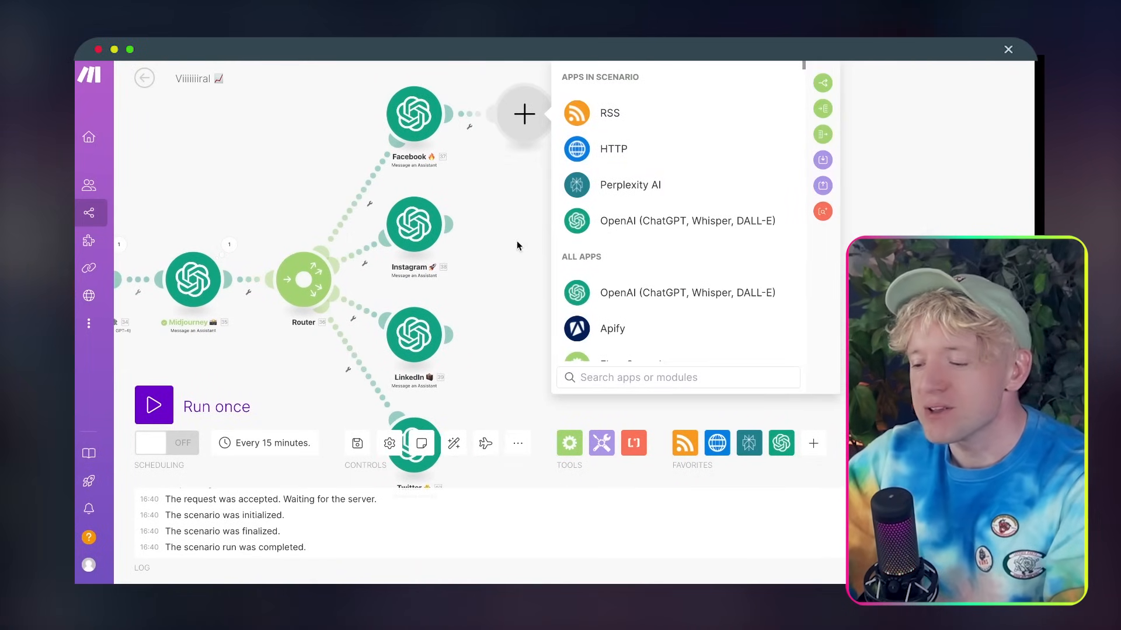
pyautogui.write('air')
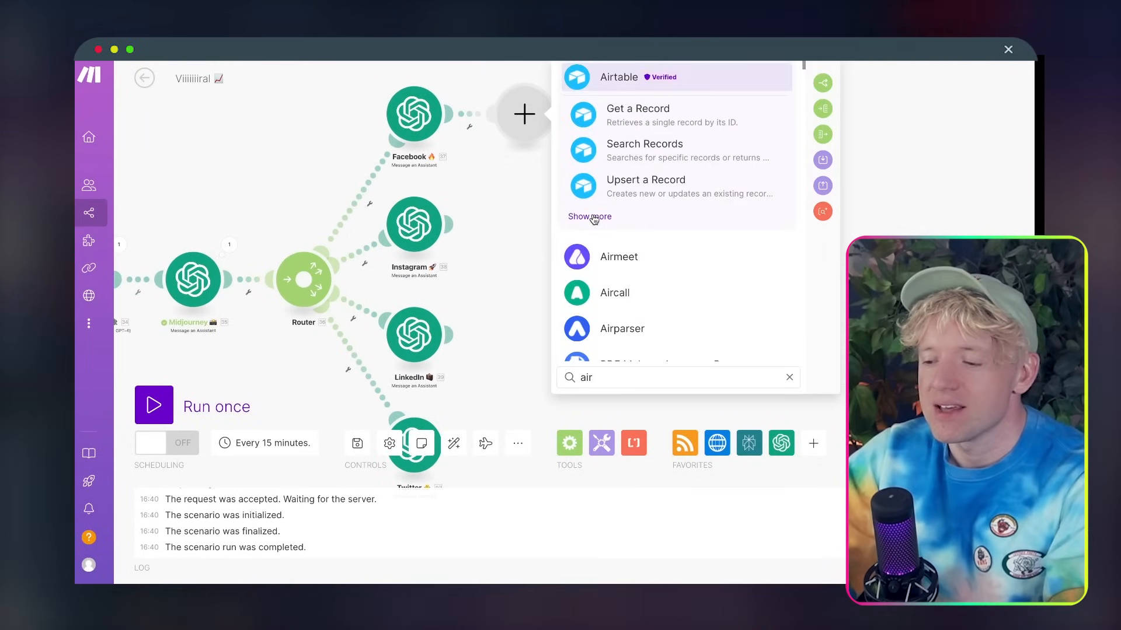
pyautogui.click(593, 217)
pyautogui.scroll(-1, 666, 245)
pyautogui.click(672, 226)
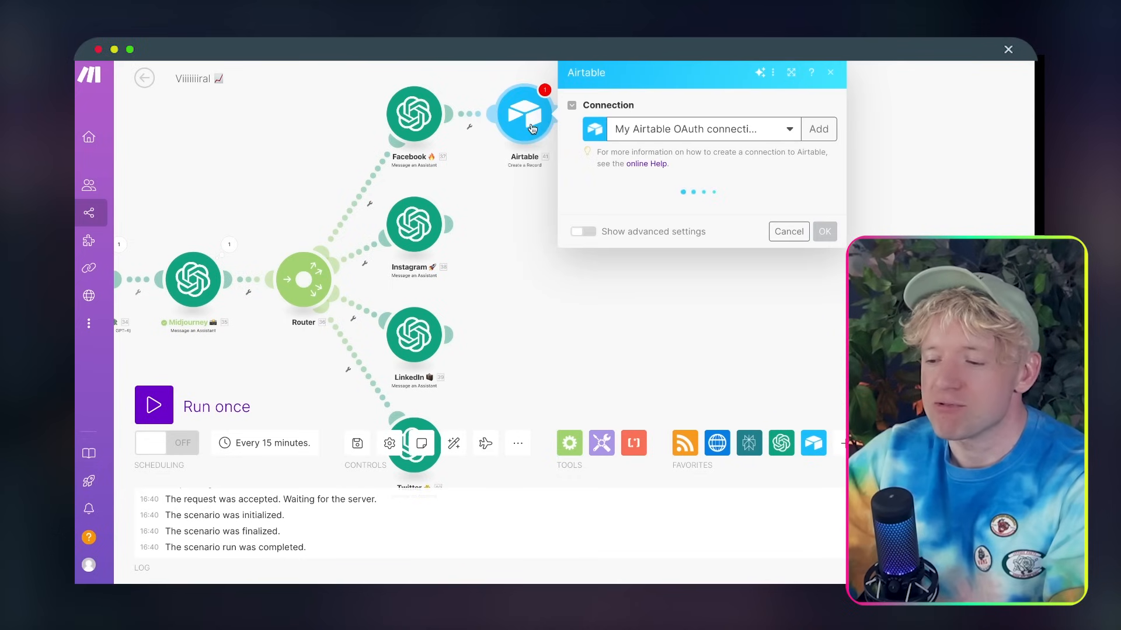
pyautogui.moveTo(532, 128); pyautogui.dragTo(574, 128)
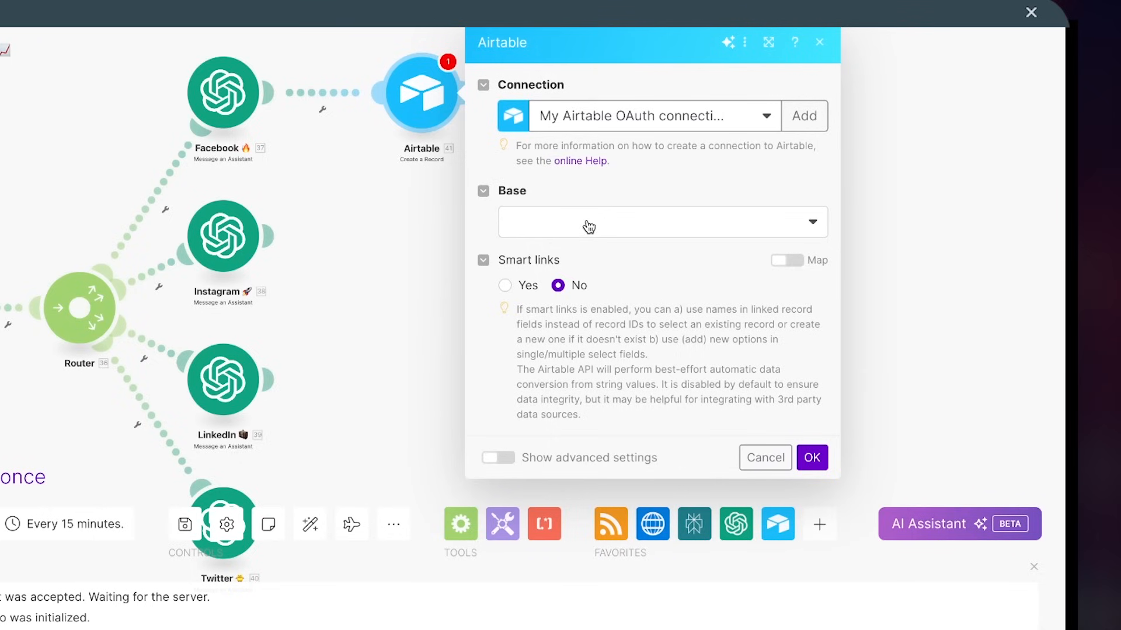
# Set the Airtable module's base to "Viiiiiiiiiral 📈" and check which tables it offers
pyautogui.click(588, 227)
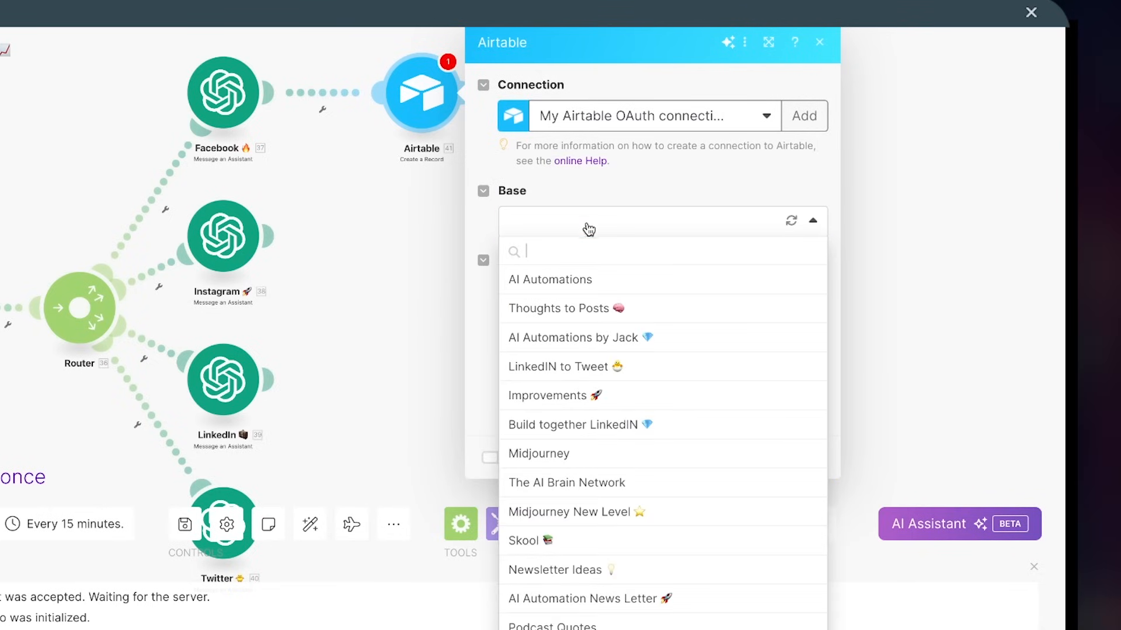
pyautogui.click(559, 287)
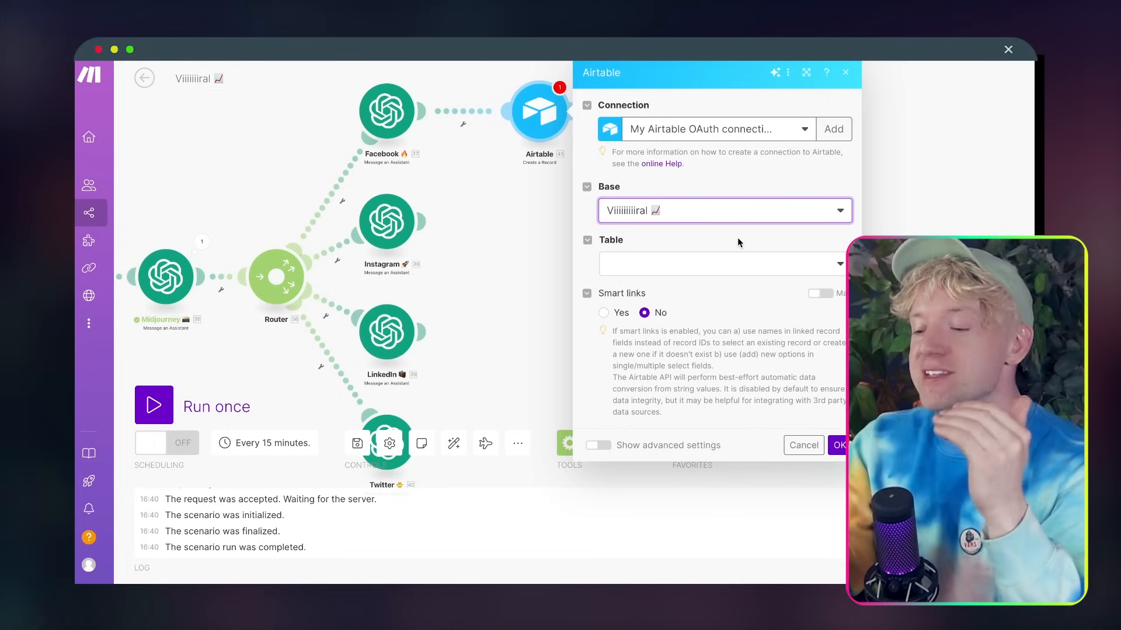
pyautogui.click(733, 256)
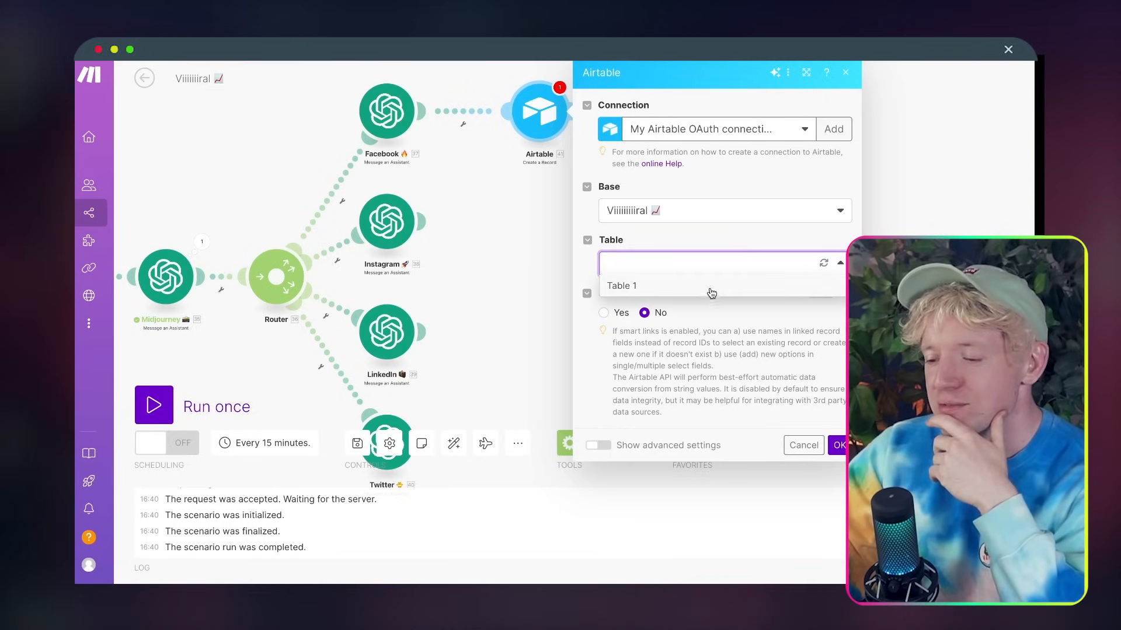
pyautogui.click(721, 240)
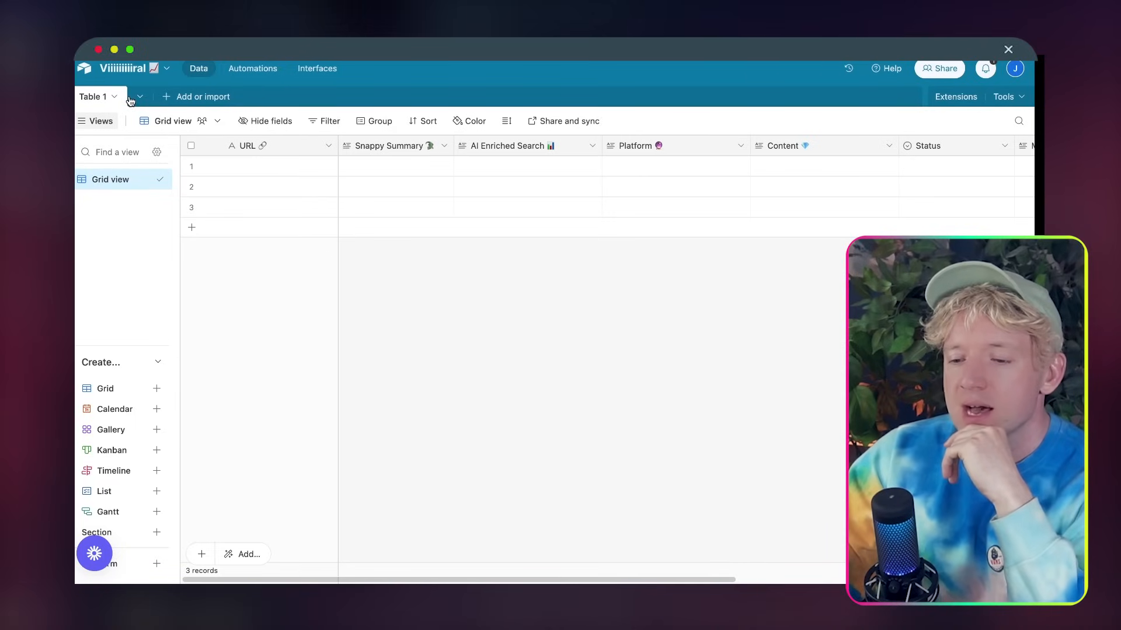
# Back in Airtable, rename Table 1 as "Viral Social Posts 💎"
pyautogui.doubleClick(99, 100)
pyautogui.write('Vir')
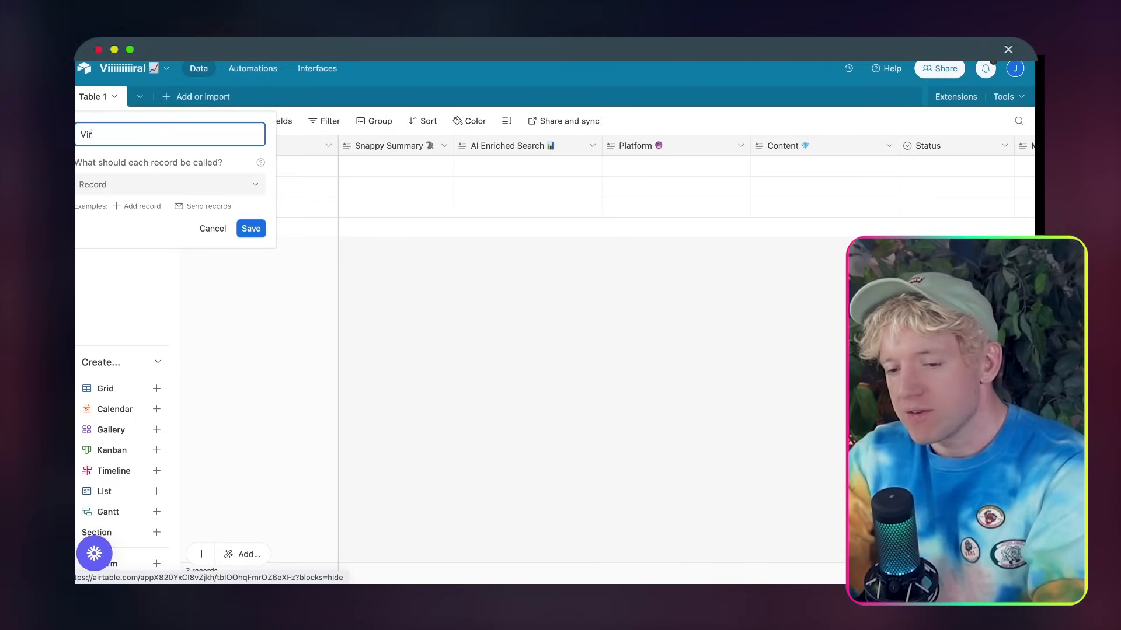
pyautogui.write('al Social Posts')
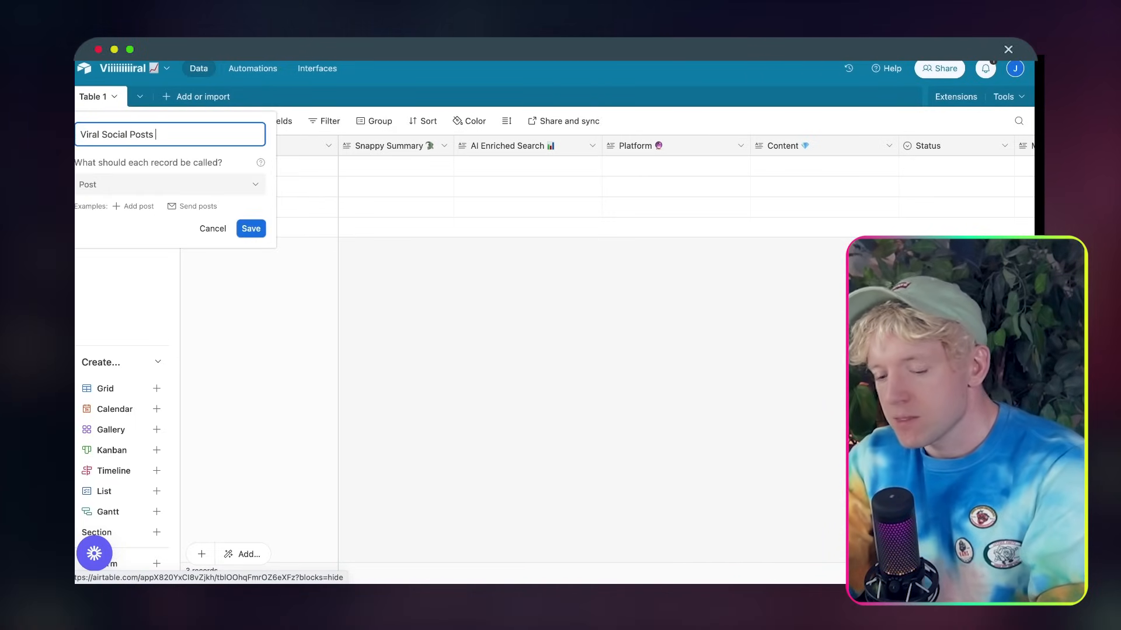
pyautogui.press('ctrl+super+space')
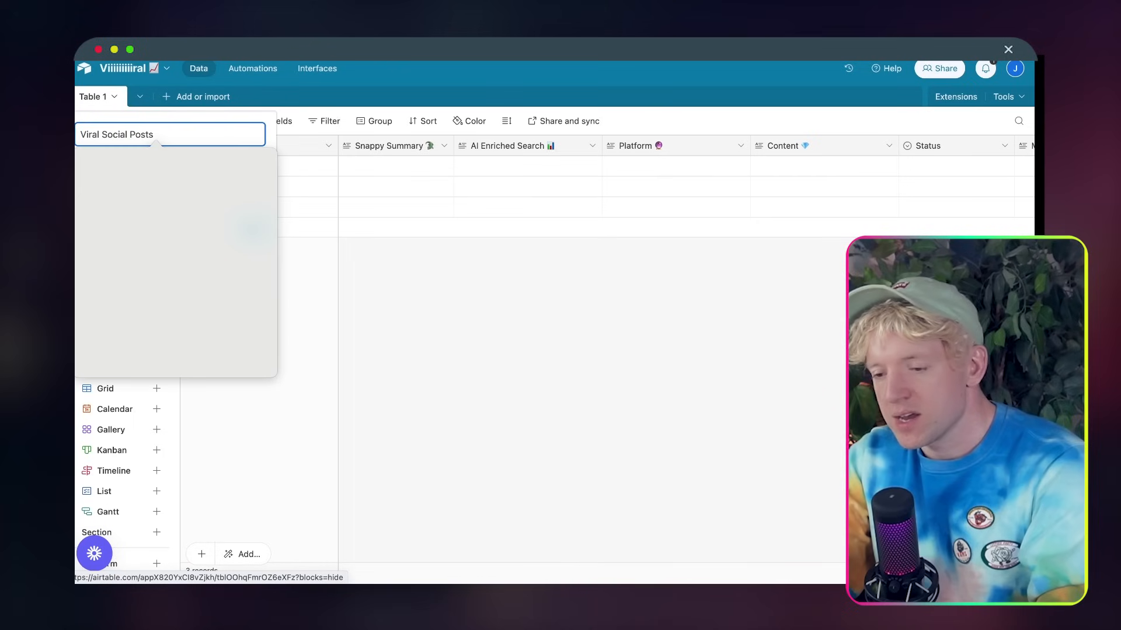
pyautogui.press('Return')
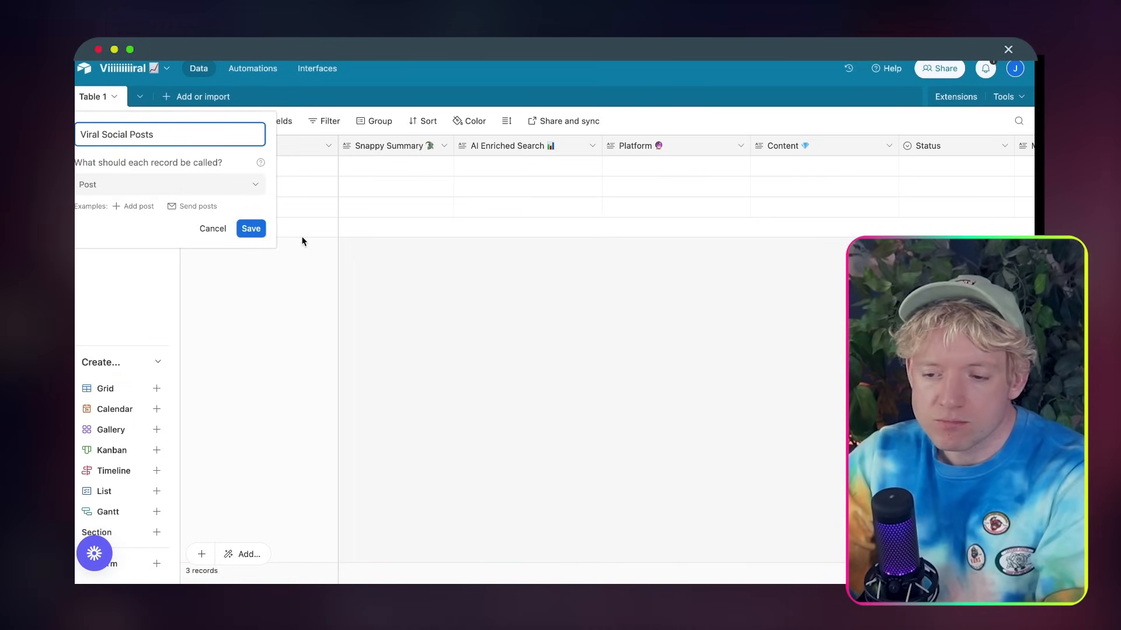
pyautogui.click(250, 228)
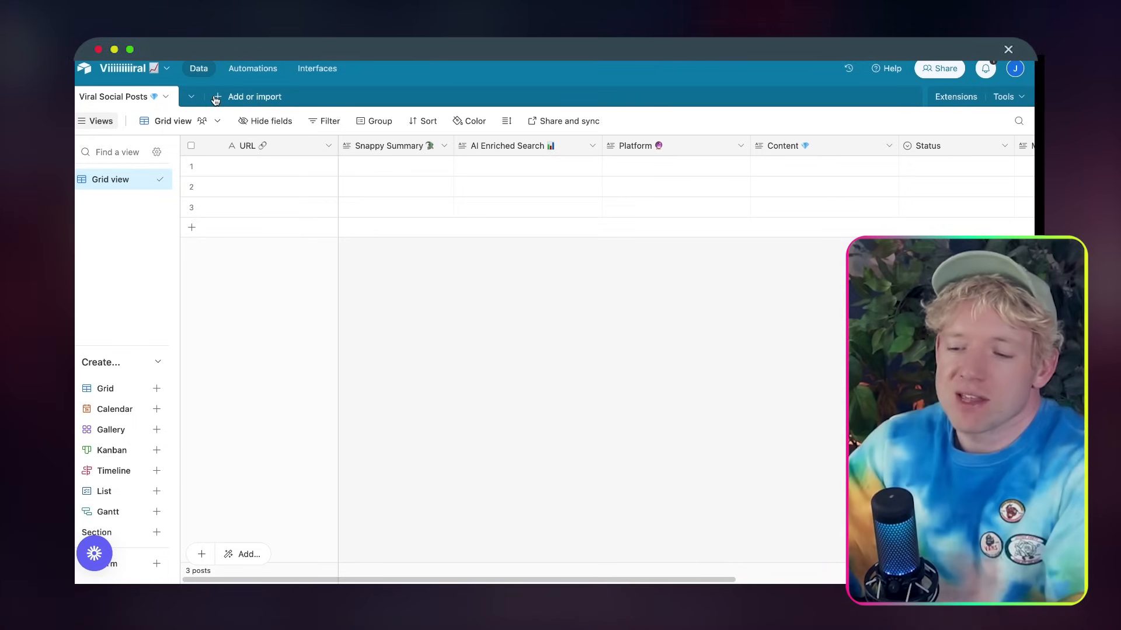
pyautogui.click(216, 98)
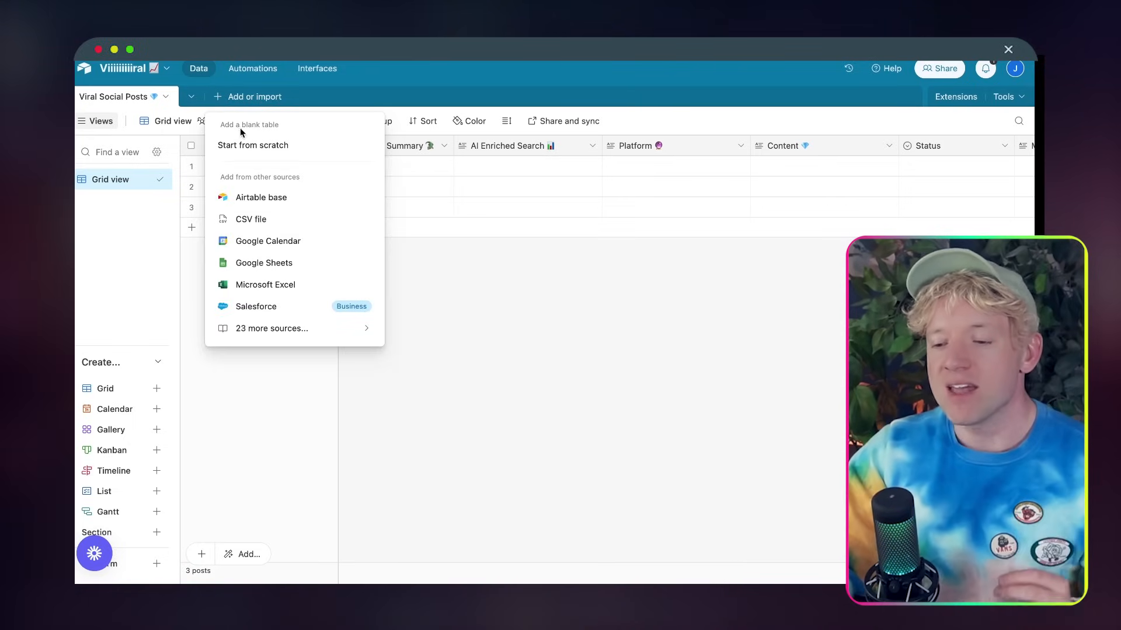
pyautogui.click(181, 96)
pyautogui.click(189, 97)
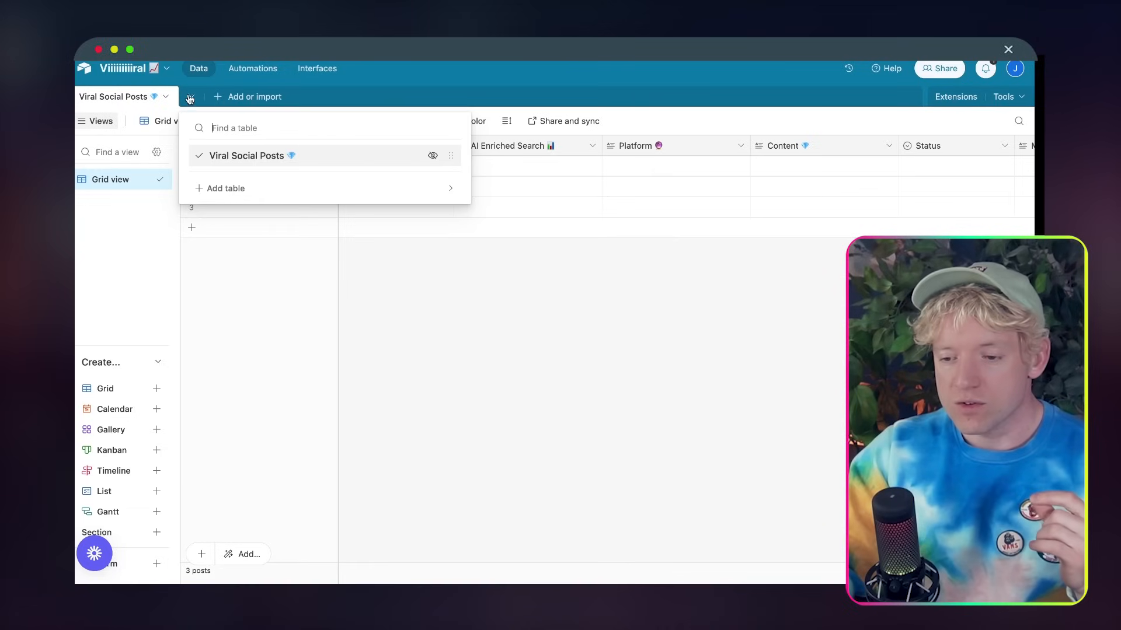
pyautogui.click(156, 101)
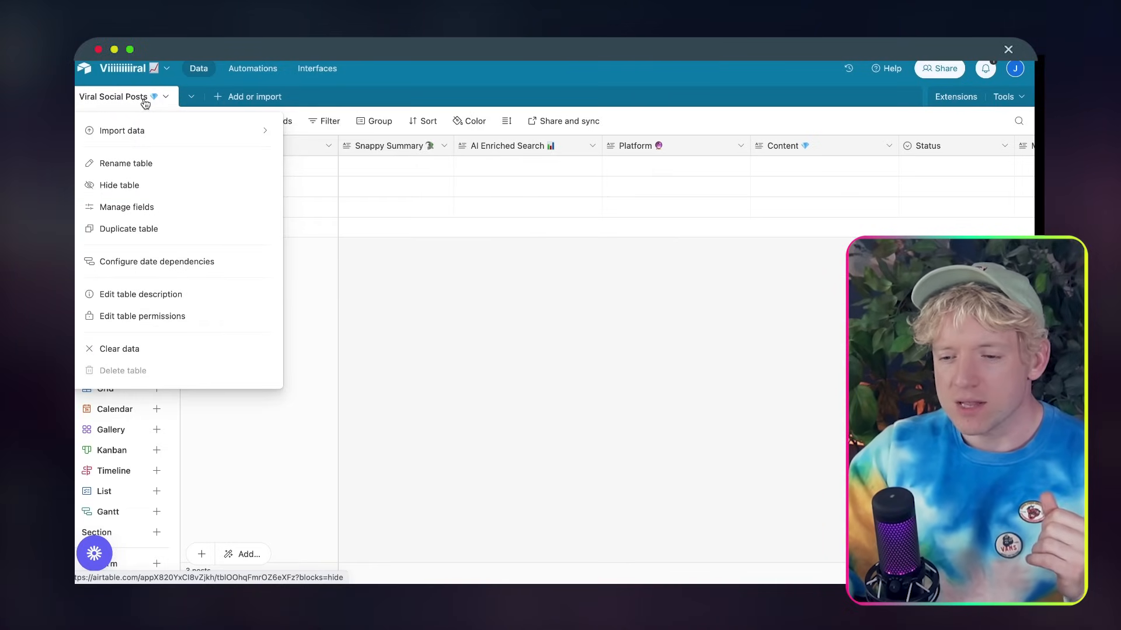
pyautogui.click(145, 103)
pyautogui.click(145, 103)
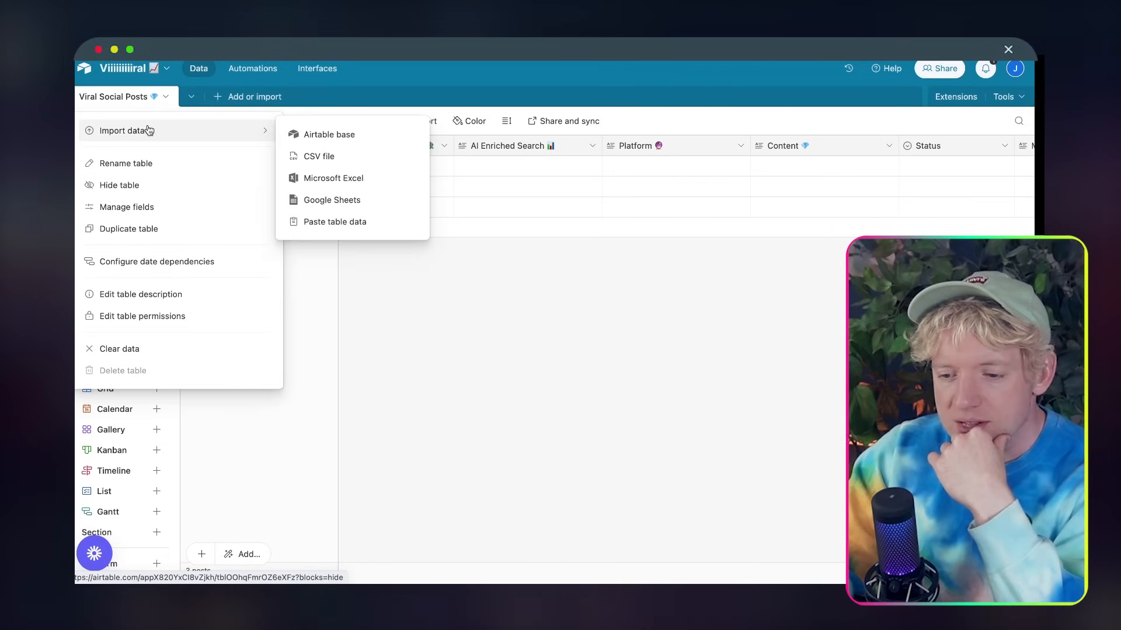
pyautogui.click(150, 96)
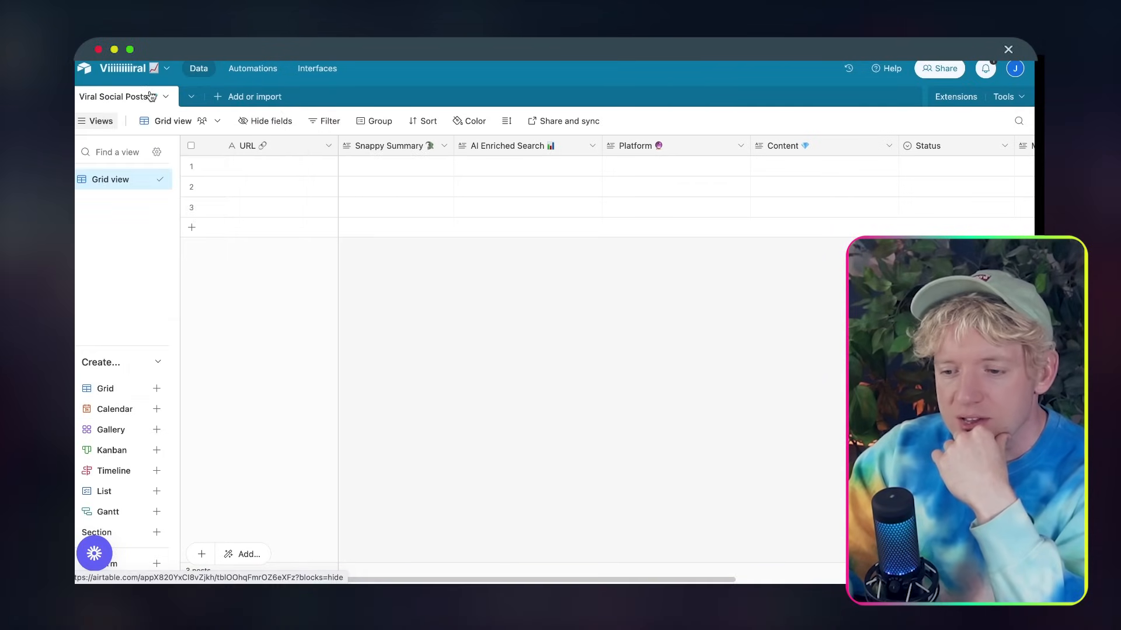
# Add a blank table from scratch and name it "Short Form Video 📹", with its records called Video
pyautogui.click(215, 98)
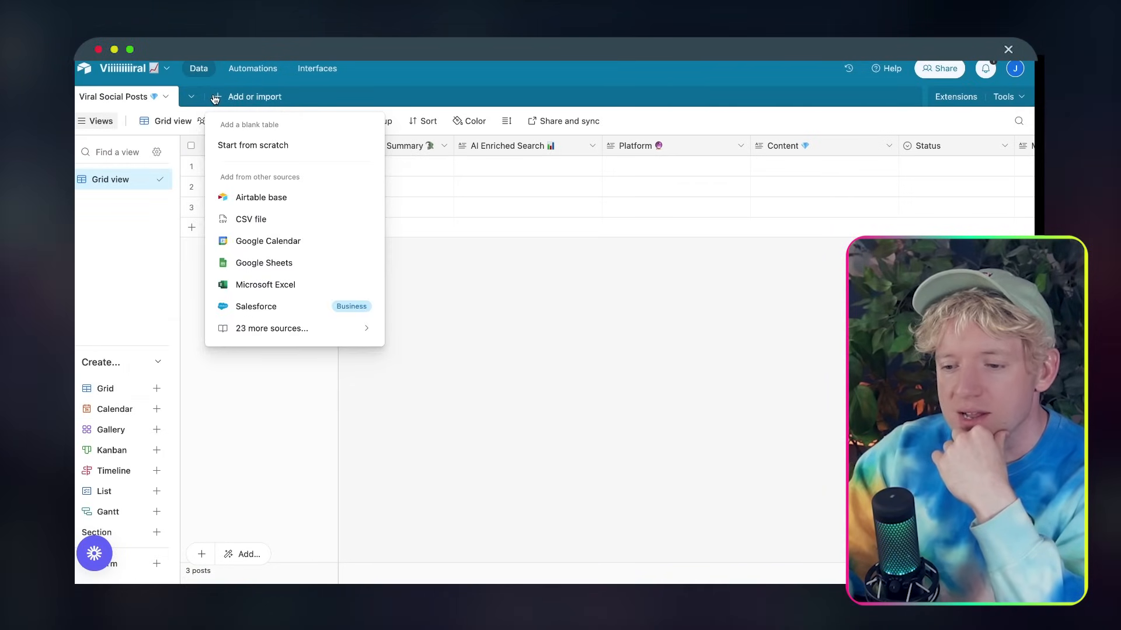
pyautogui.click(264, 144)
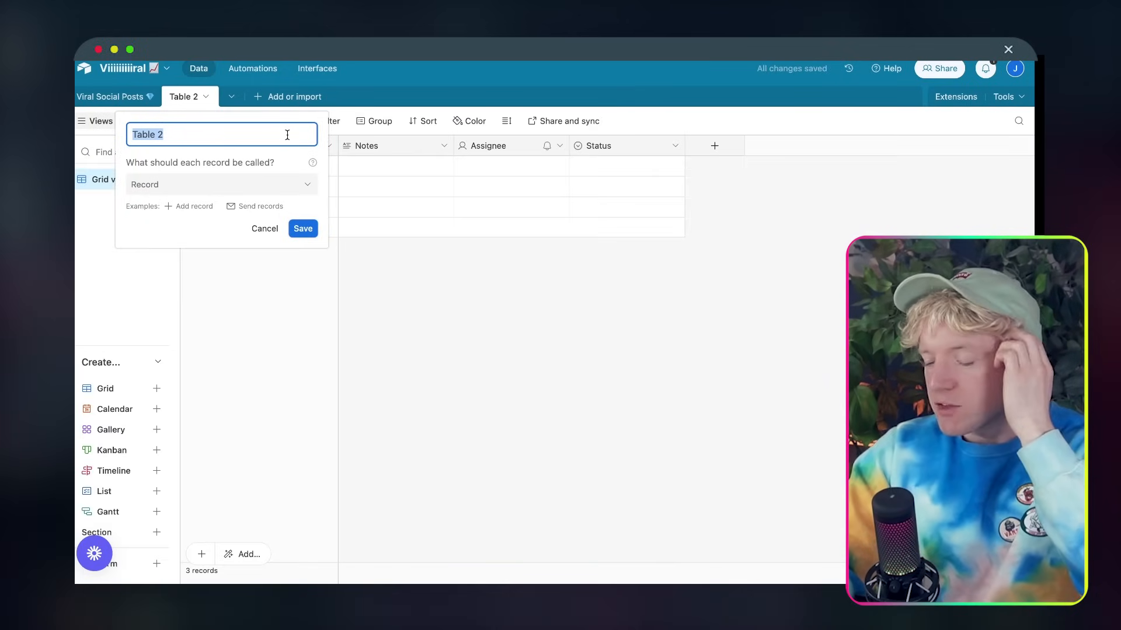
pyautogui.write('Short fOR')
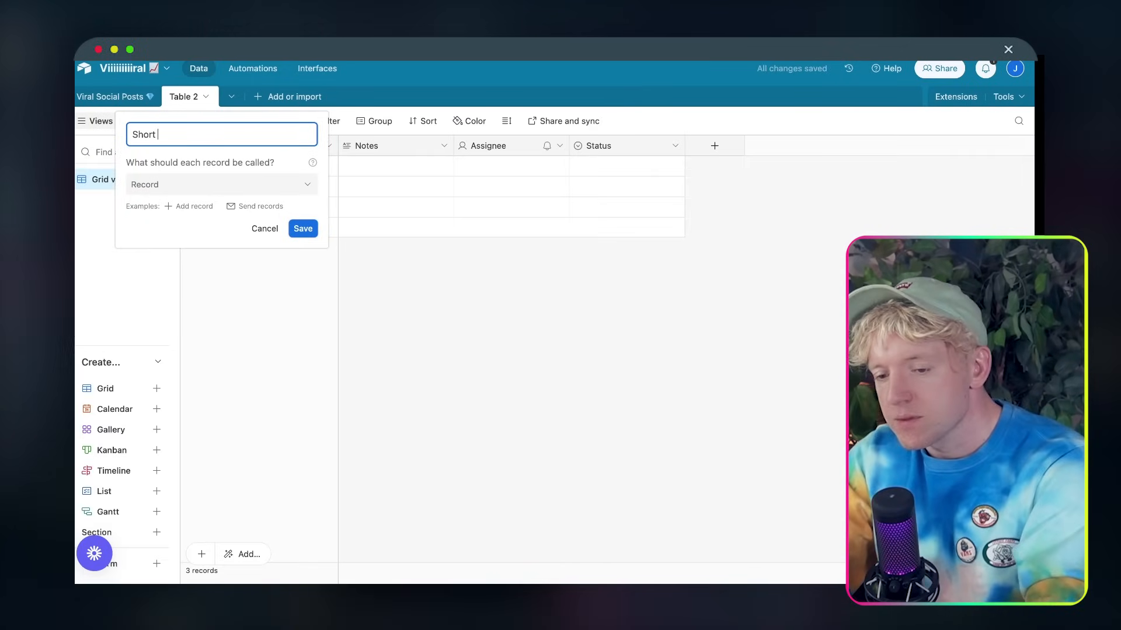
pyautogui.press('BackSpace')
pyautogui.press('BackSpace')
pyautogui.press('BackSpace')
pyautogui.write('Form ')
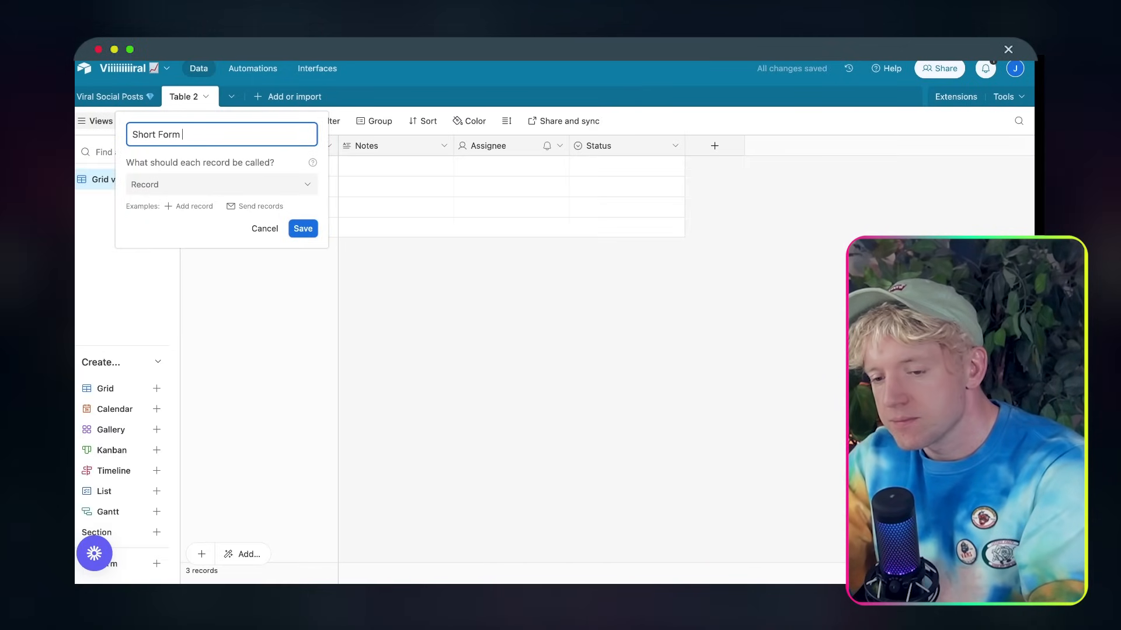
pyautogui.write('Video')
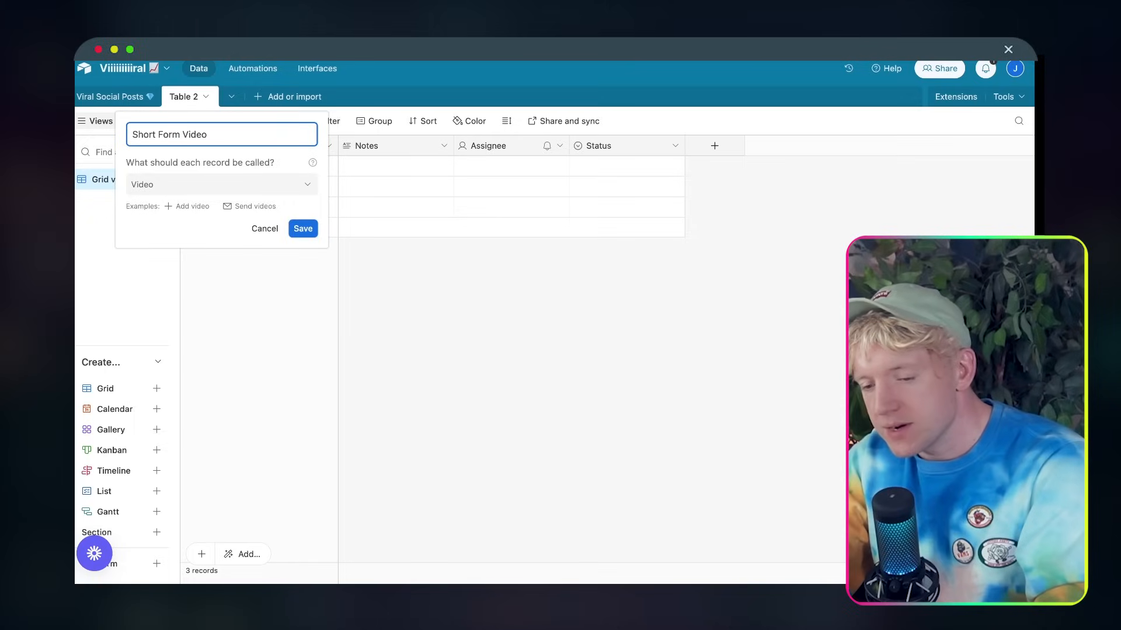
pyautogui.press('ctrl+super+space')
pyautogui.write('video')
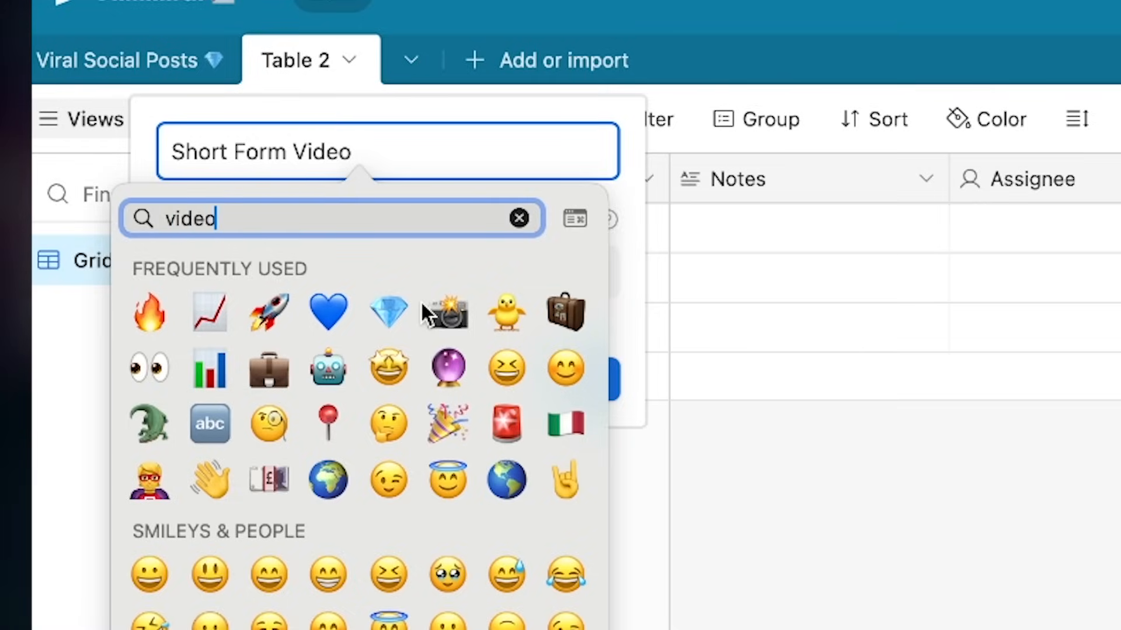
pyautogui.click(217, 275)
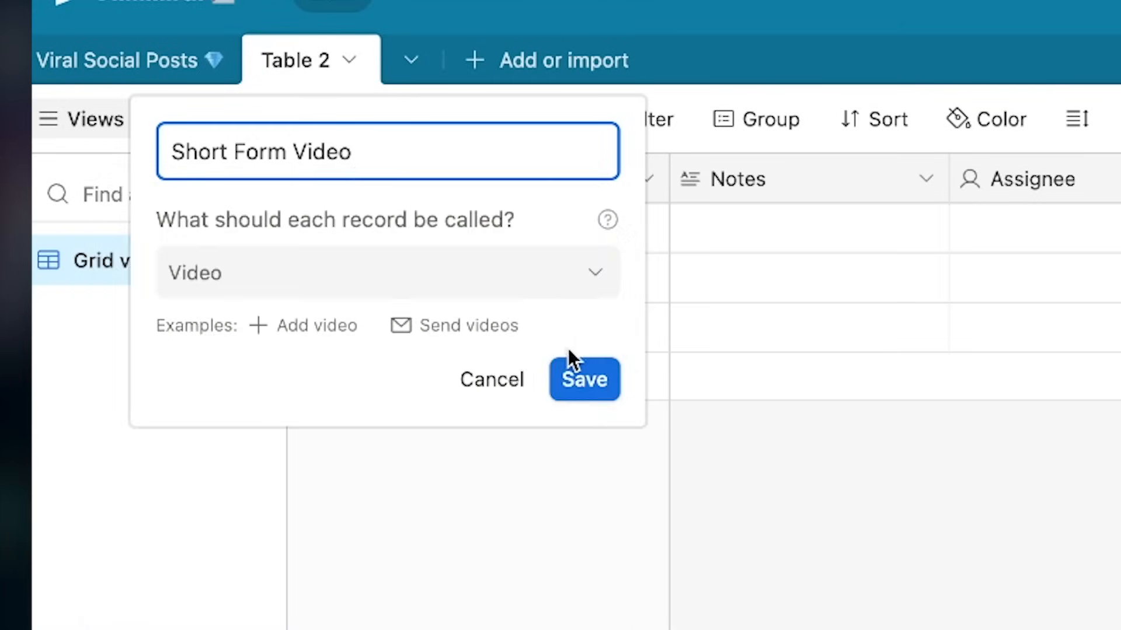
pyautogui.click(583, 386)
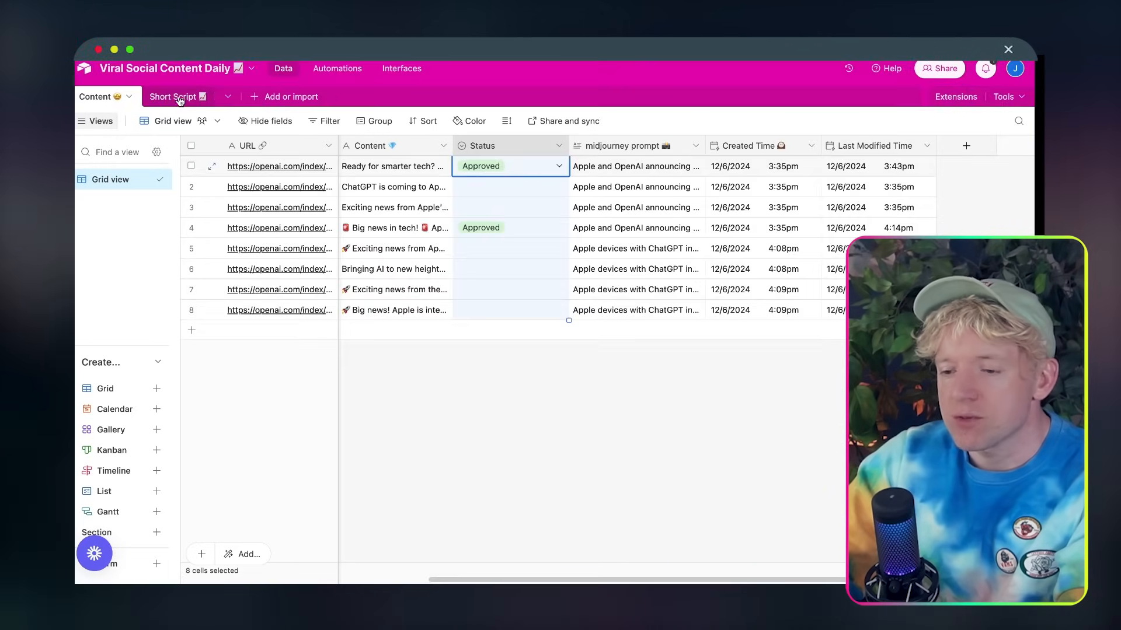
# After viewing the Short Script table in the Viral Social Content Daily base, copy the Short Form Video table's name in the Viiiiiiiiiral base
pyautogui.click(179, 98)
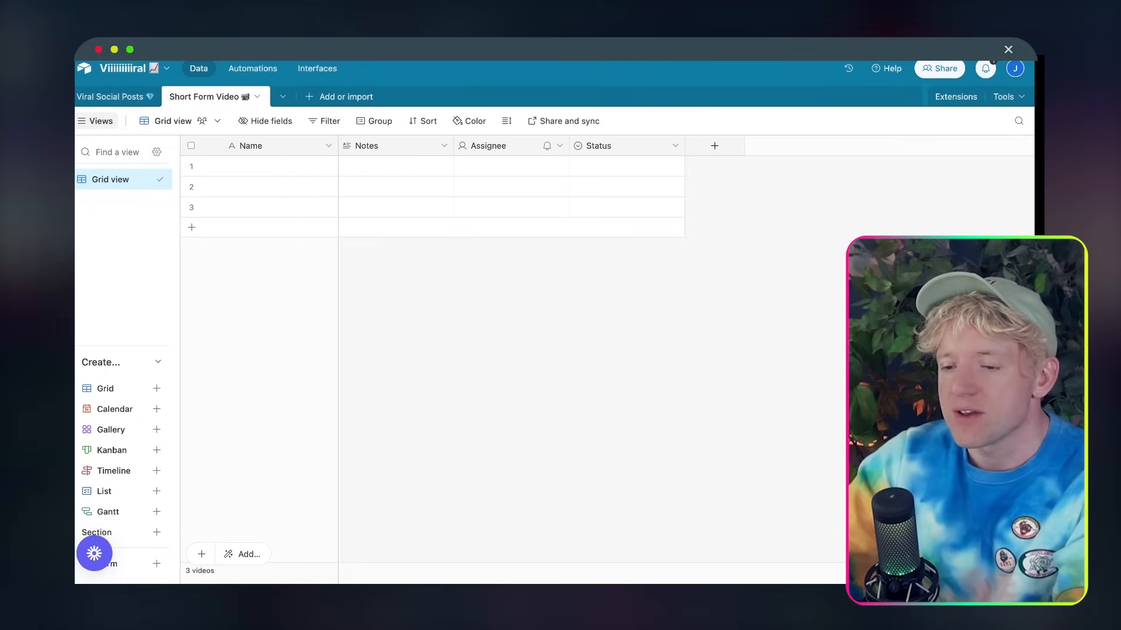
pyautogui.click(244, 101)
pyautogui.click(244, 100)
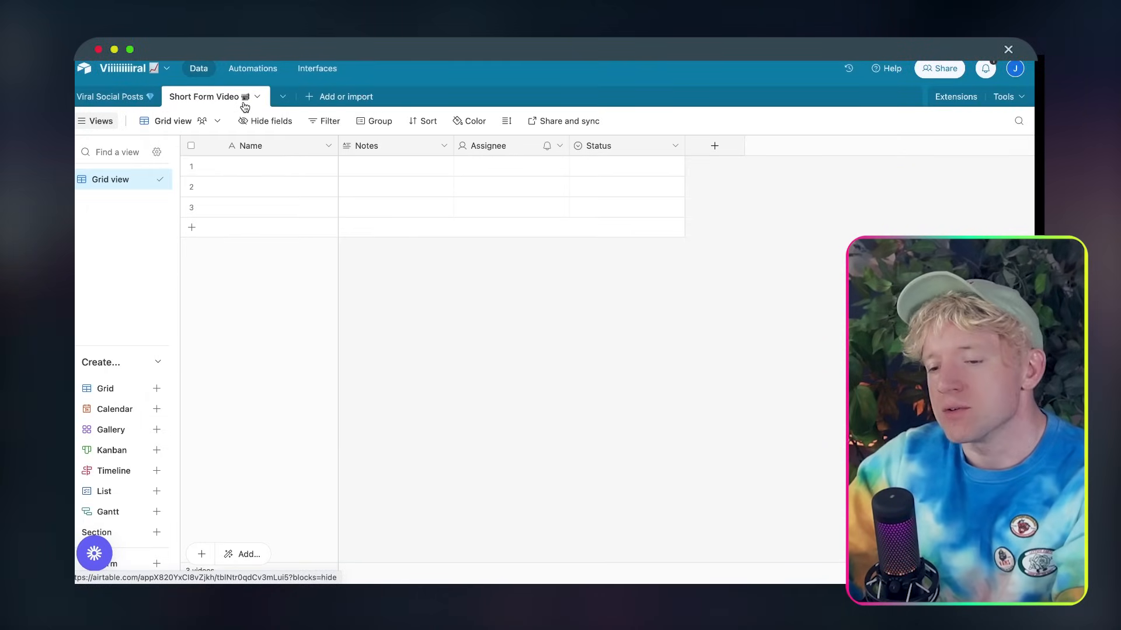
pyautogui.doubleClick(242, 100)
pyautogui.press('super+c')
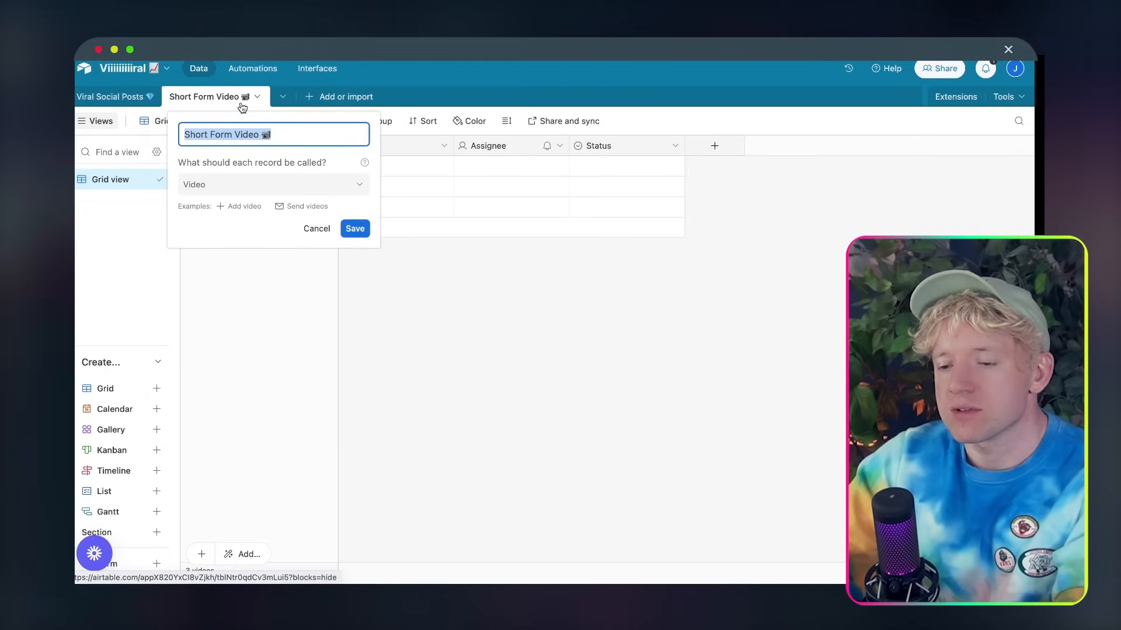
pyautogui.click(295, 278)
# Delete the Short Form Video table from the Viiiiiiiiiral base
pyautogui.click(222, 102)
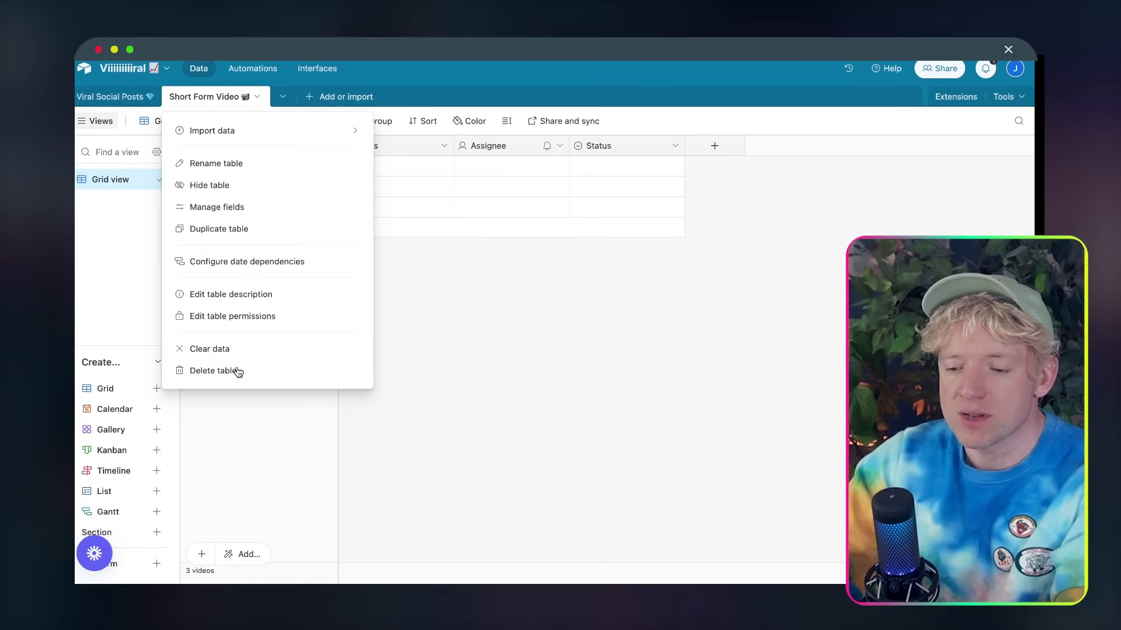
pyautogui.click(303, 369)
pyautogui.click(281, 192)
# Duplicate the Viral Social Posts table without its records and name the copy "Short Form Video 📹"
pyautogui.click(133, 99)
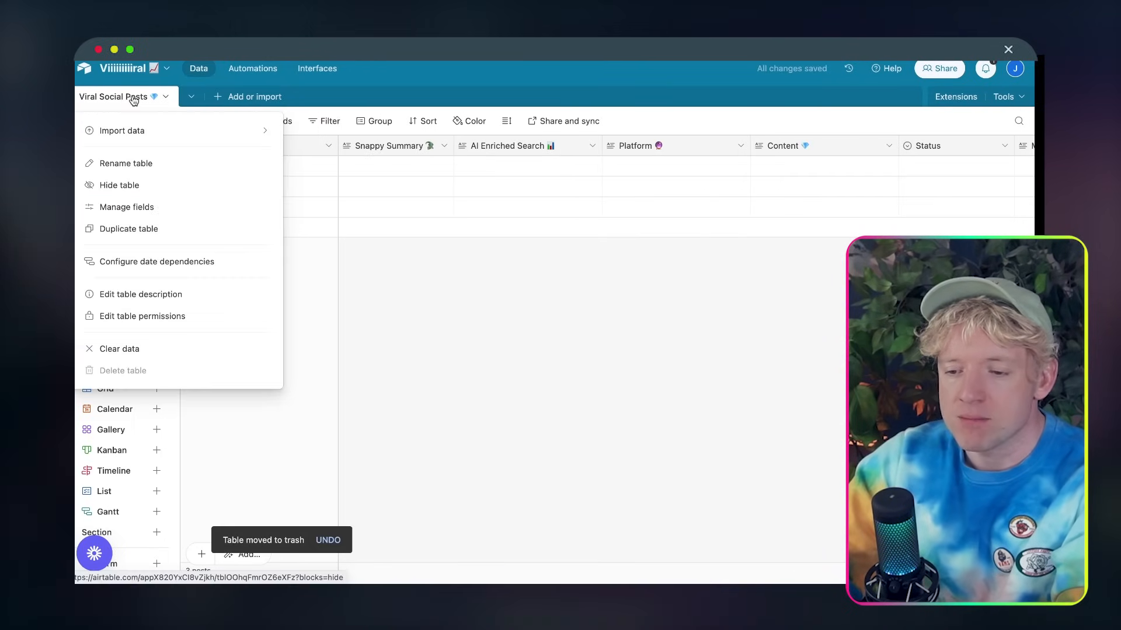
pyautogui.click(133, 99)
pyautogui.click(133, 99)
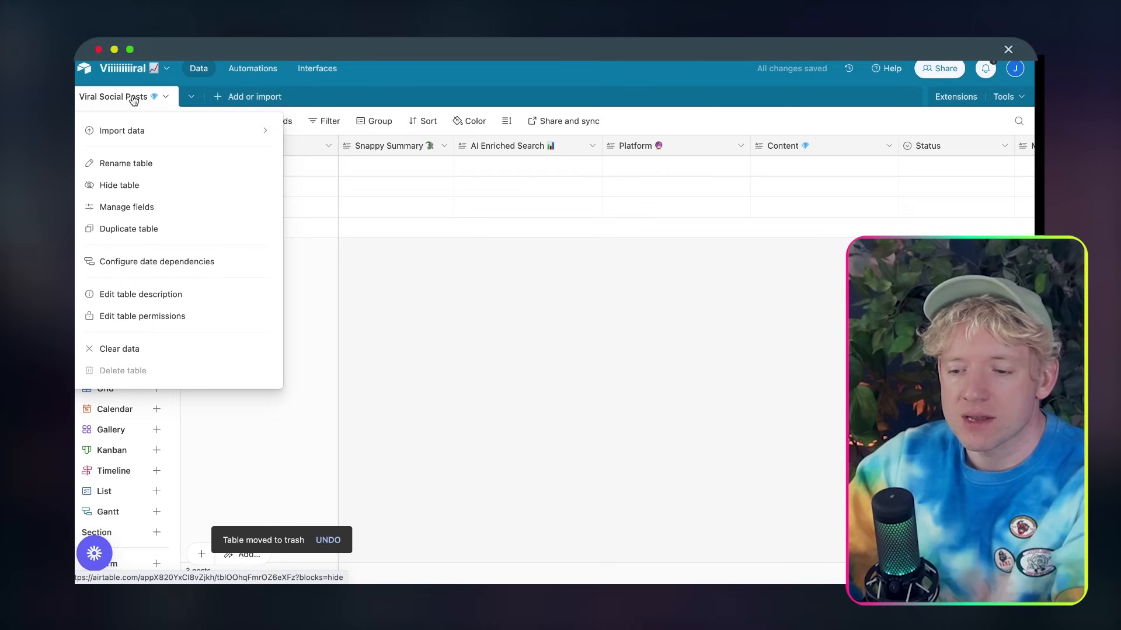
pyautogui.click(147, 229)
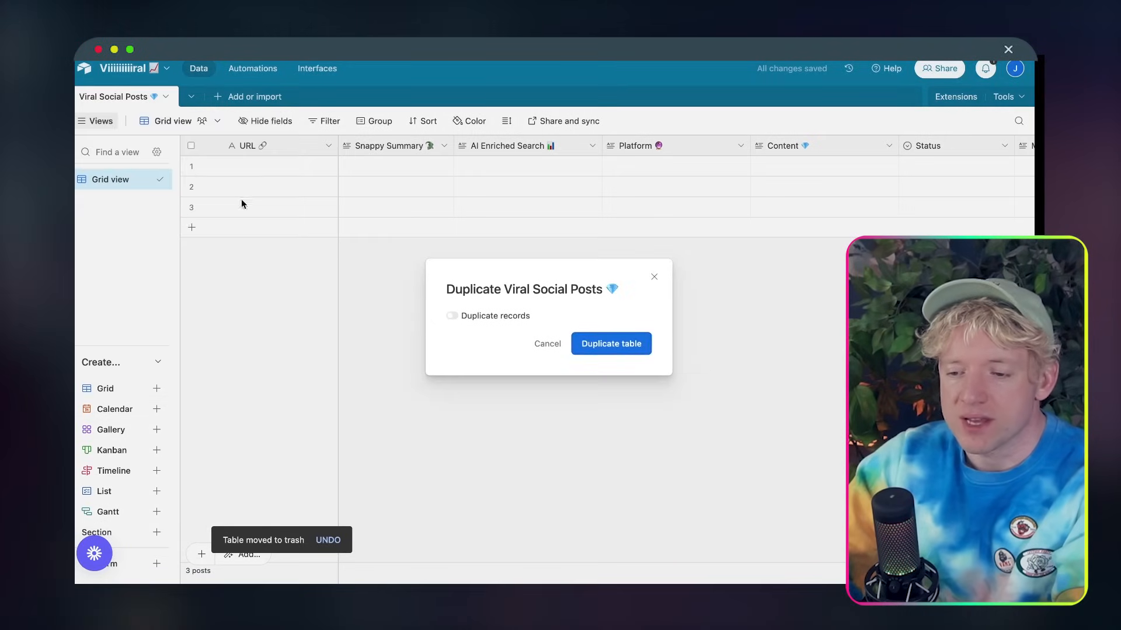
pyautogui.click(605, 346)
pyautogui.doubleClick(218, 100)
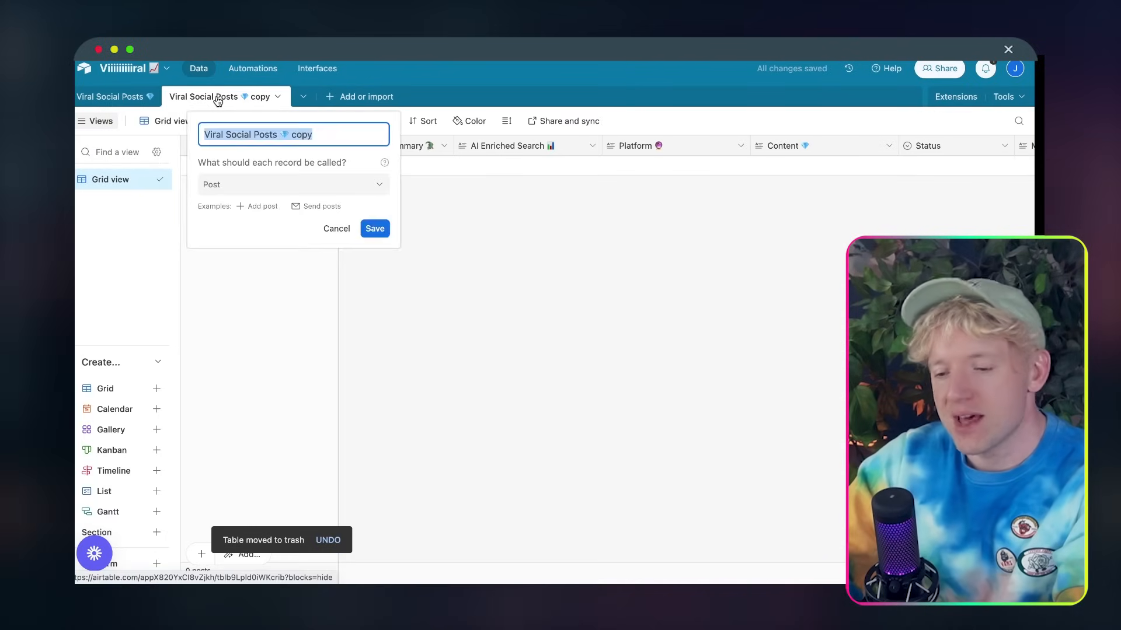
pyautogui.press('super+v')
pyautogui.click(375, 229)
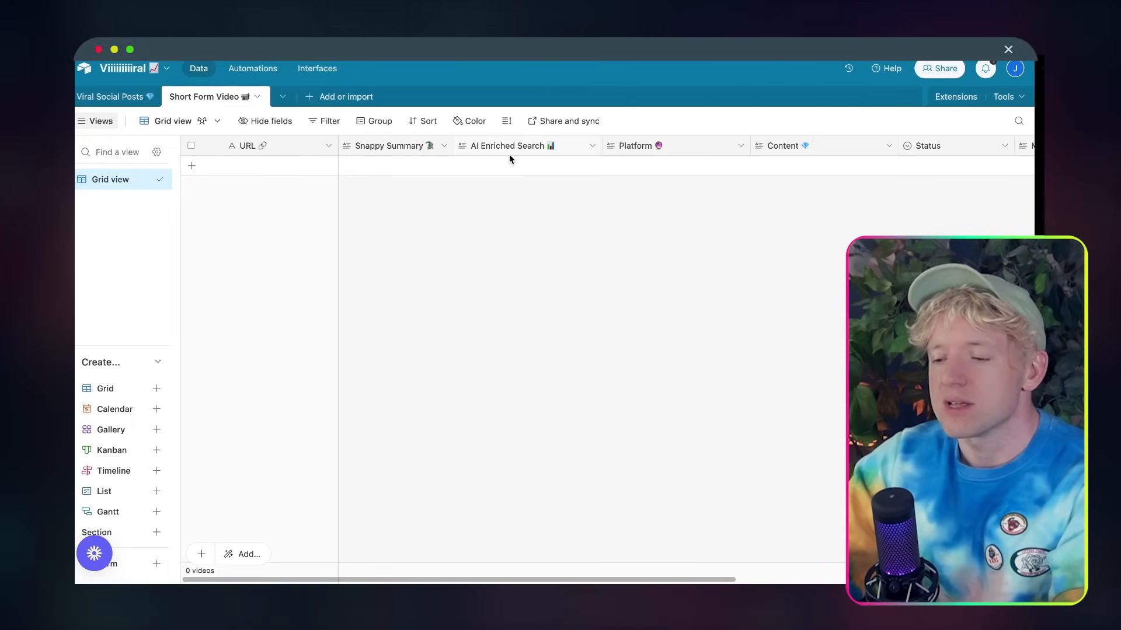
# Delete the Platform and Midjouney Prompt fields from the Short Form Video table
pyautogui.hscroll(3, 514, 151)
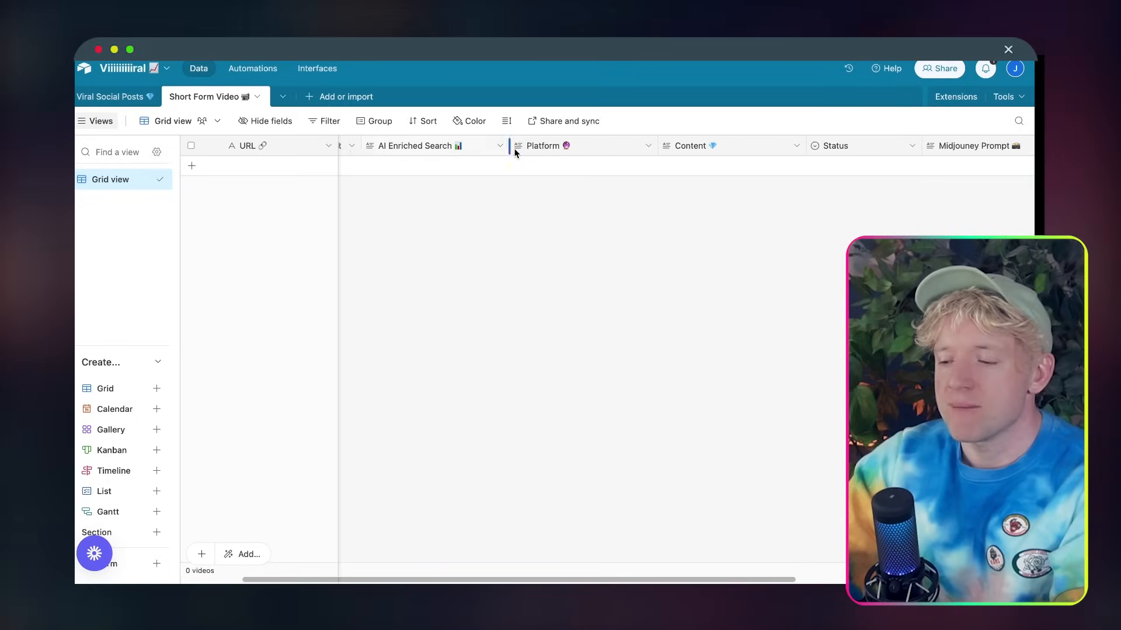
pyautogui.rightClick(546, 146)
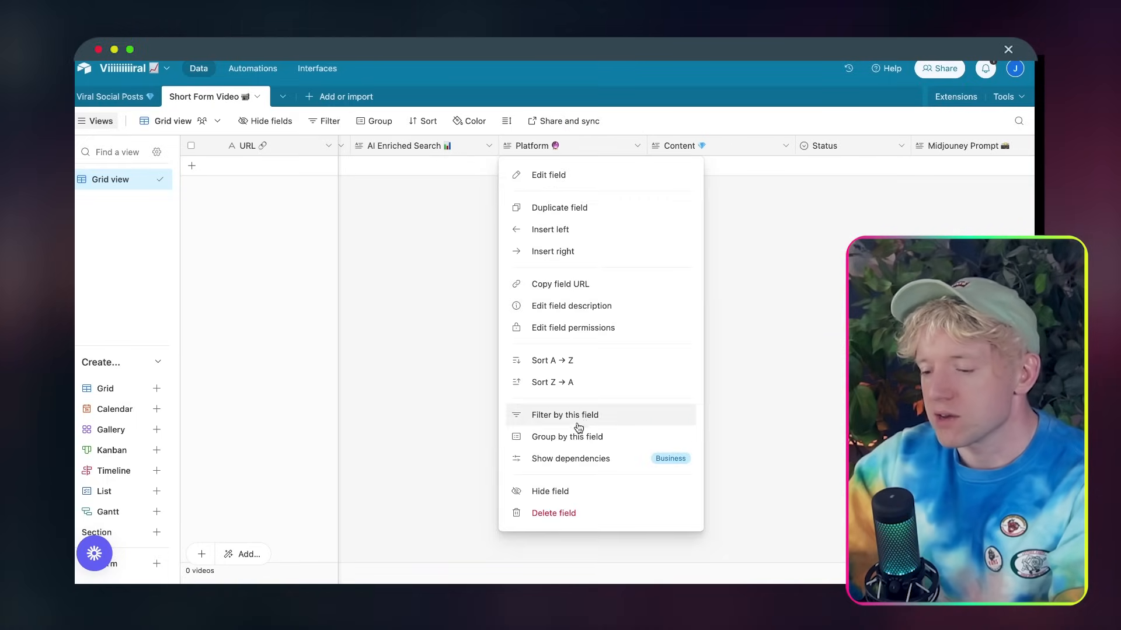
pyautogui.click(577, 513)
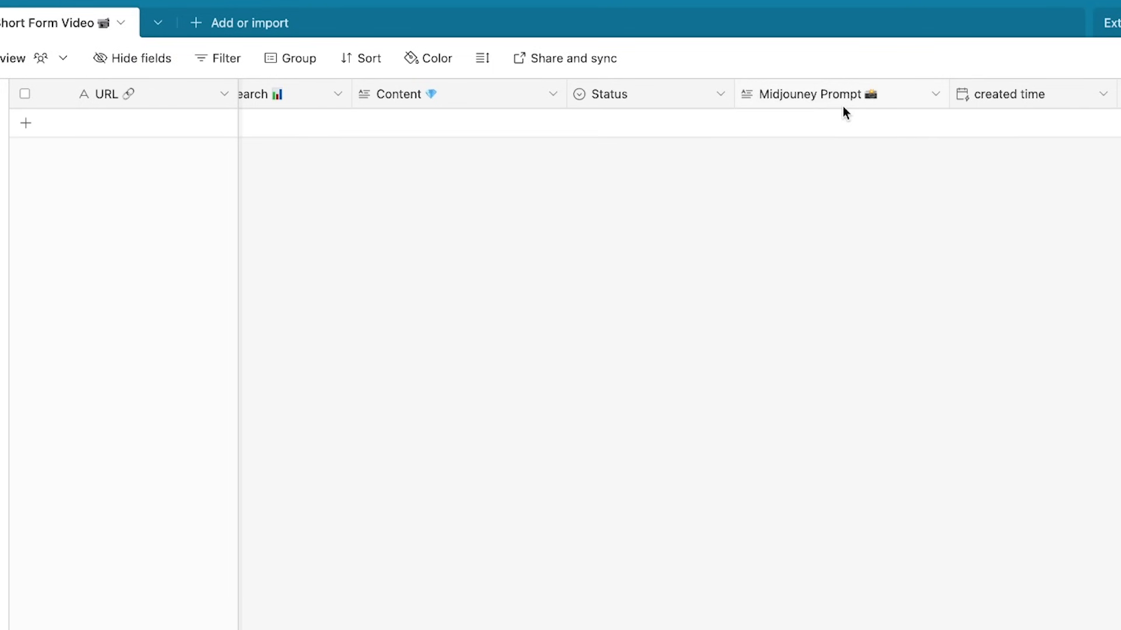
pyautogui.rightClick(842, 106)
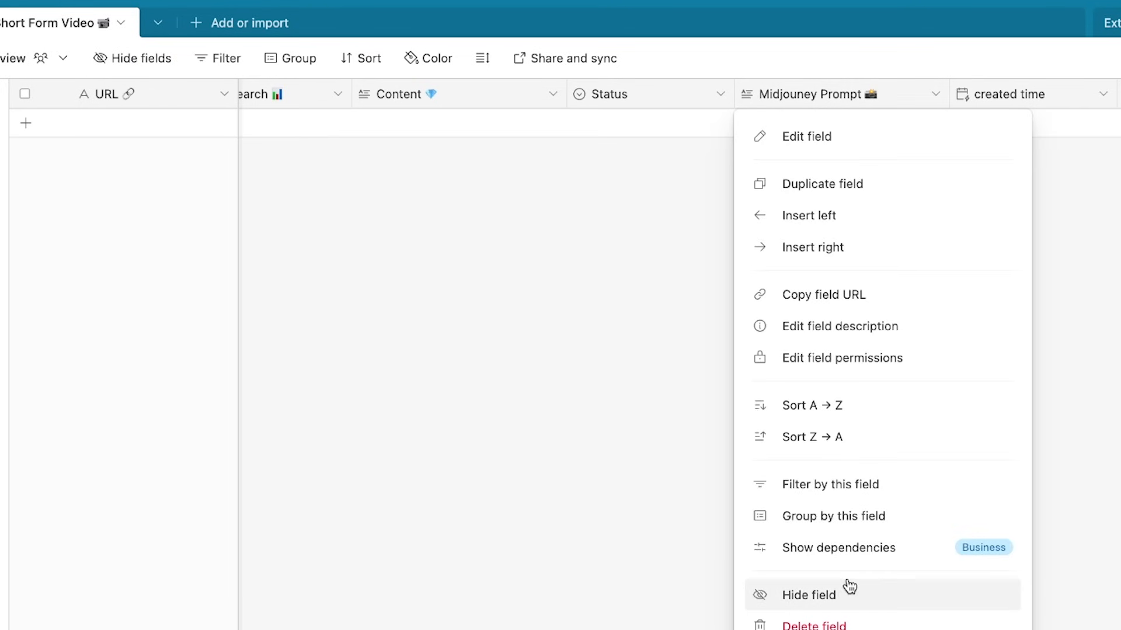
pyautogui.click(846, 625)
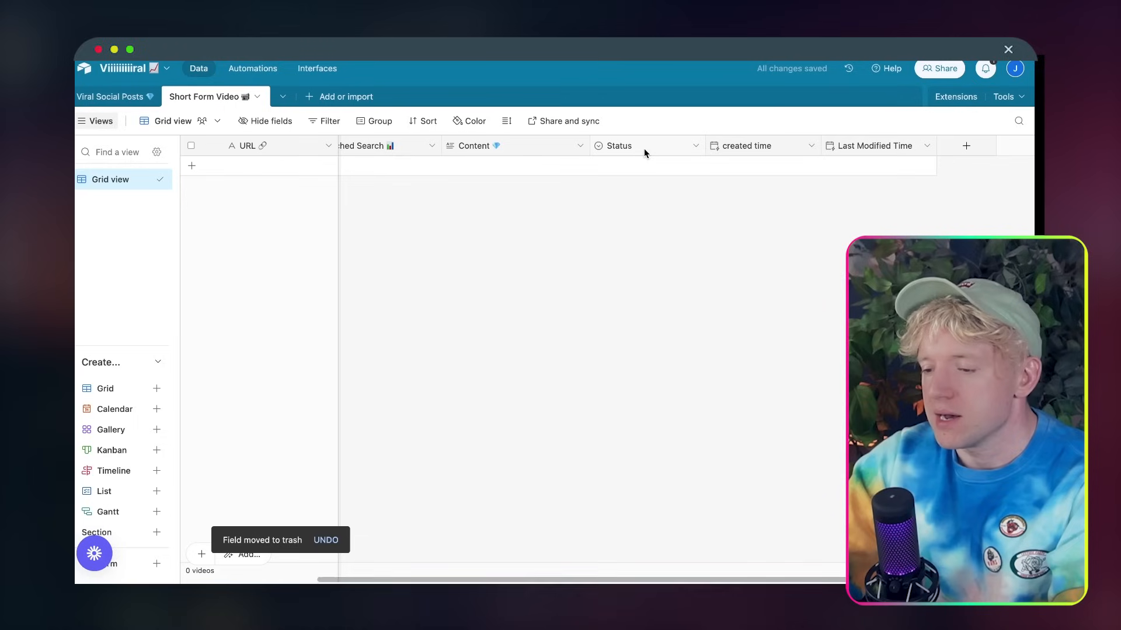
pyautogui.rightClick(680, 101)
pyautogui.click(865, 200)
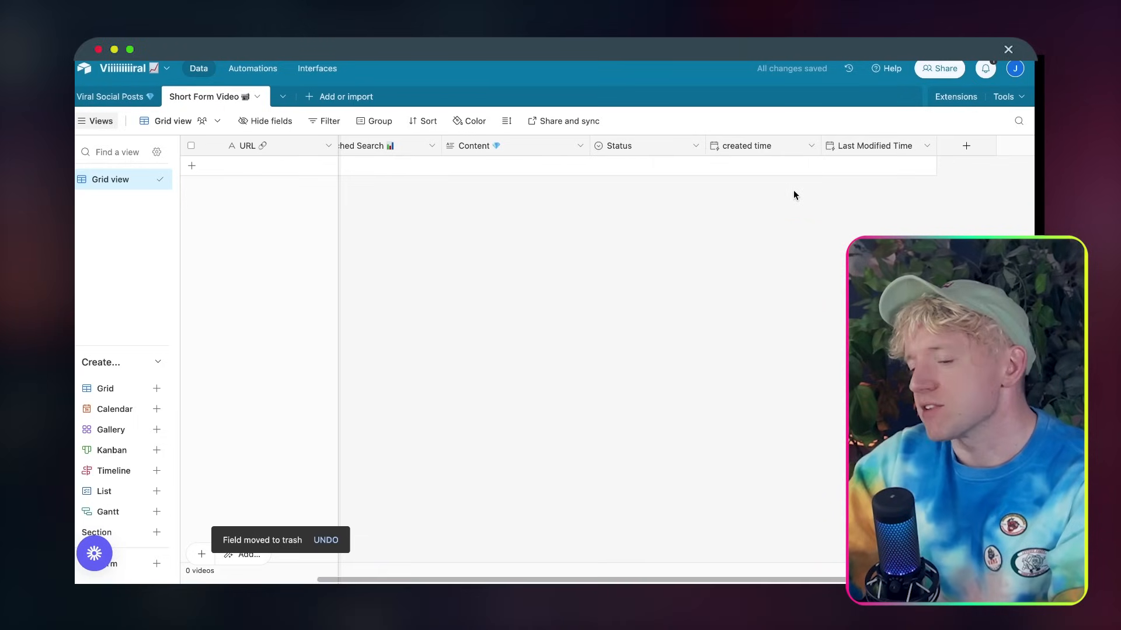
pyautogui.hscroll(-3, 793, 191)
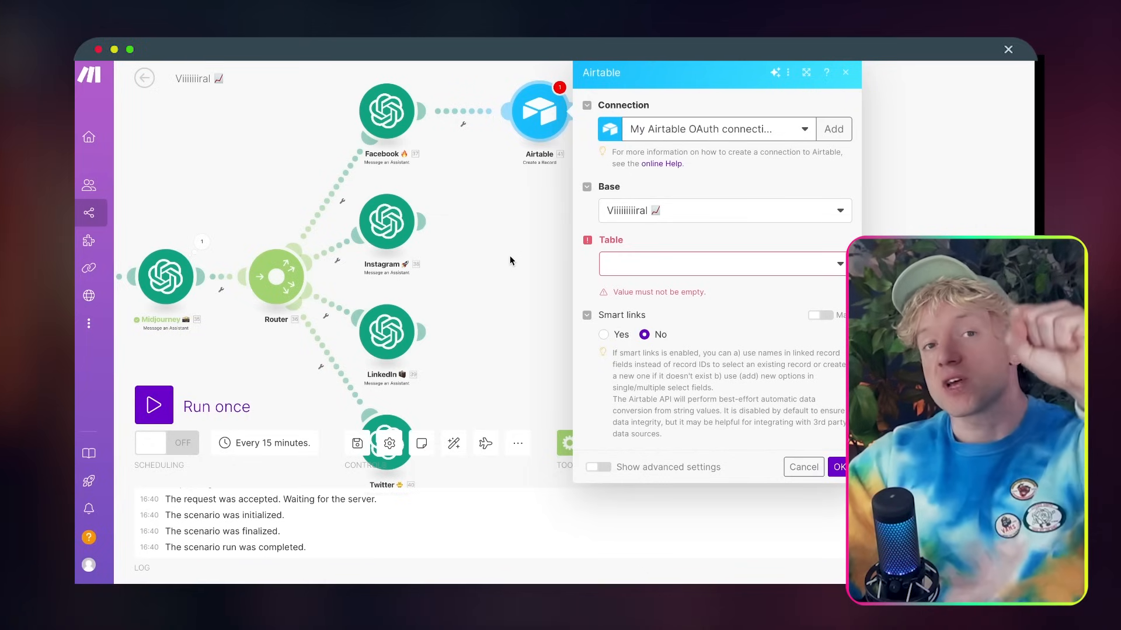
# Back in the Make scenario, refresh the Airtable module's table choices and set its table to "Viral Social Posts 💎"
pyautogui.click(710, 266)
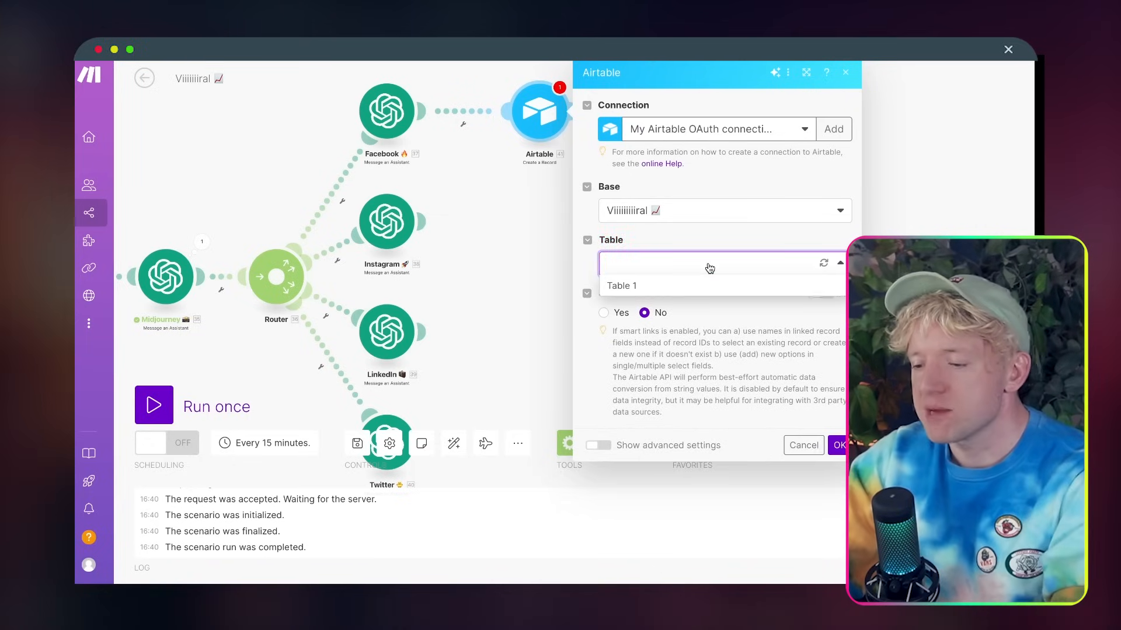
pyautogui.click(826, 268)
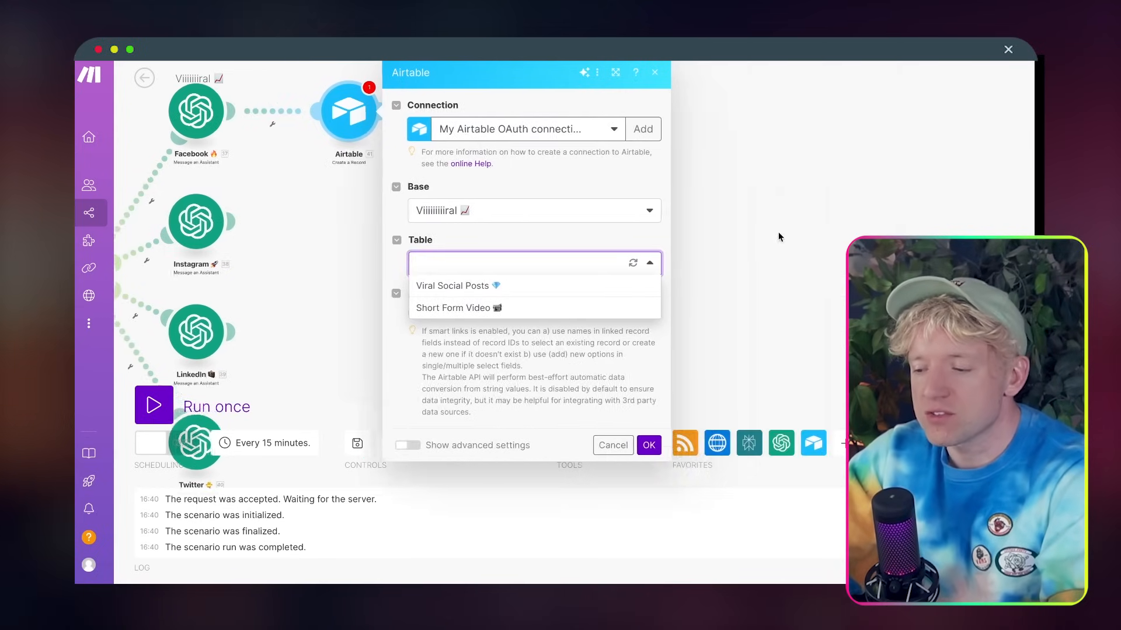
pyautogui.click(632, 266)
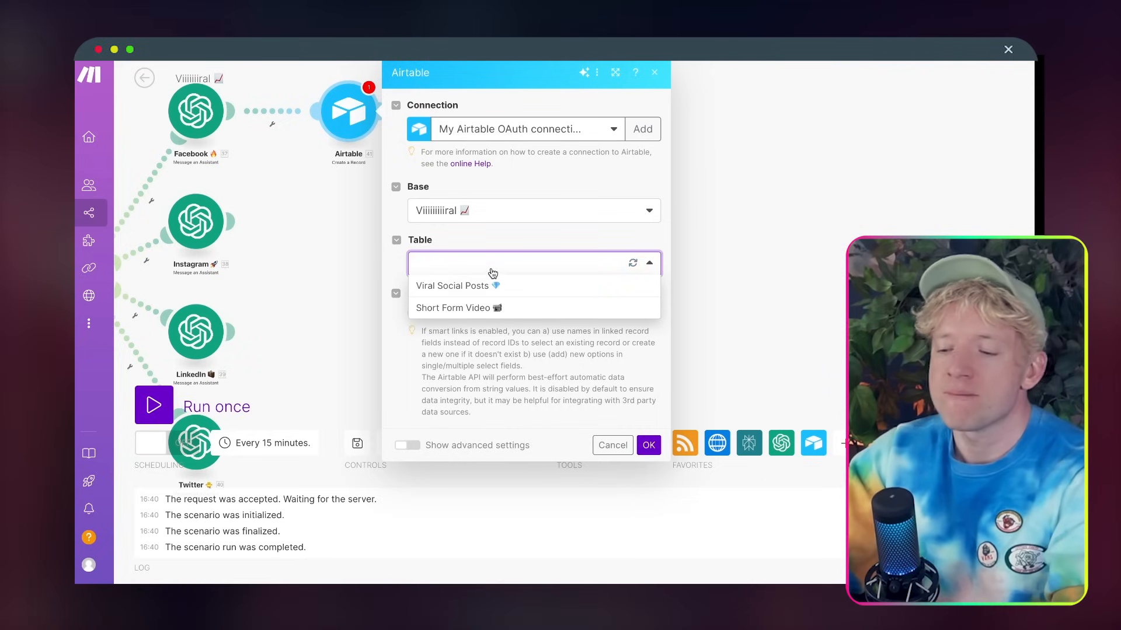
pyautogui.click(510, 290)
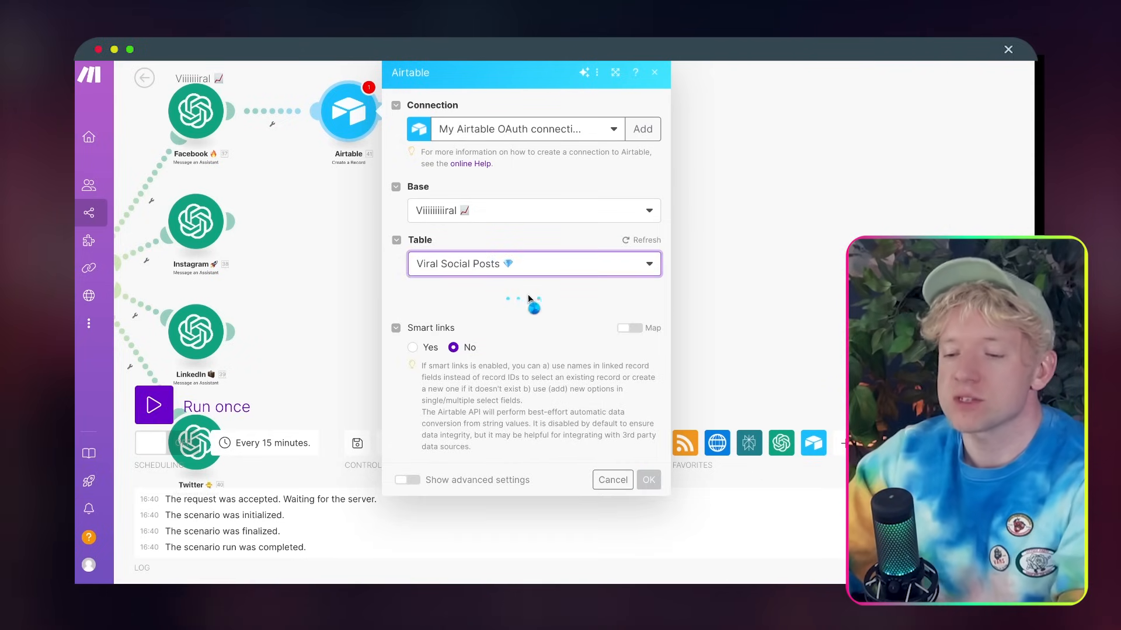
# Map the Airtable record's URL field to the URL output of the RSS Retrieve RSS feed items module
pyautogui.scroll(-2, 547, 306)
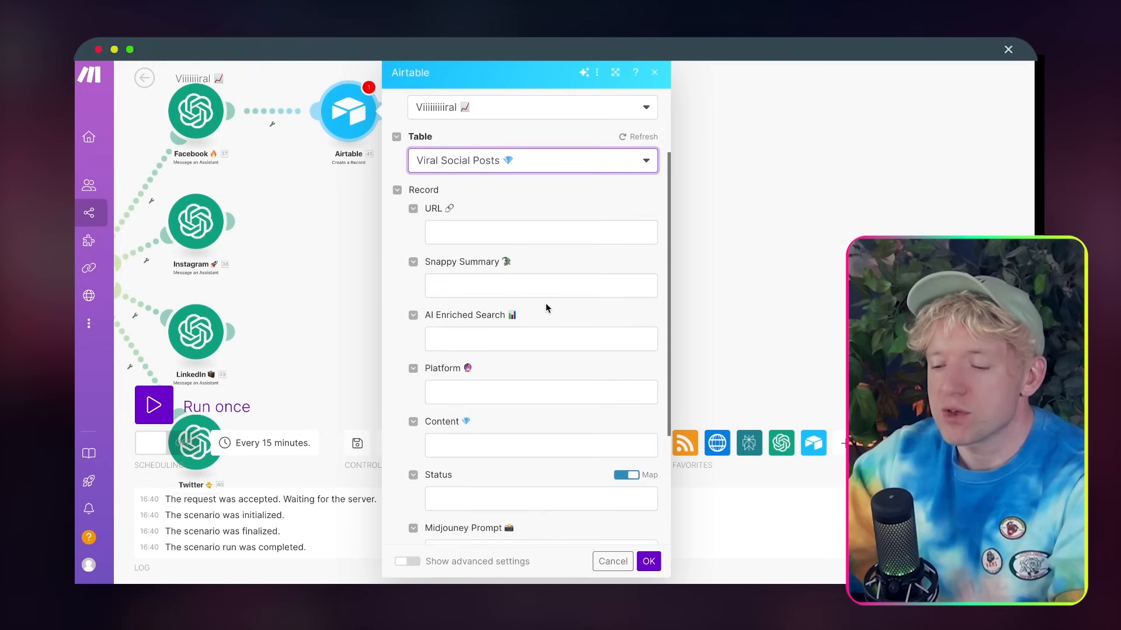
pyautogui.click(537, 233)
pyautogui.scroll(-10, 626, 325)
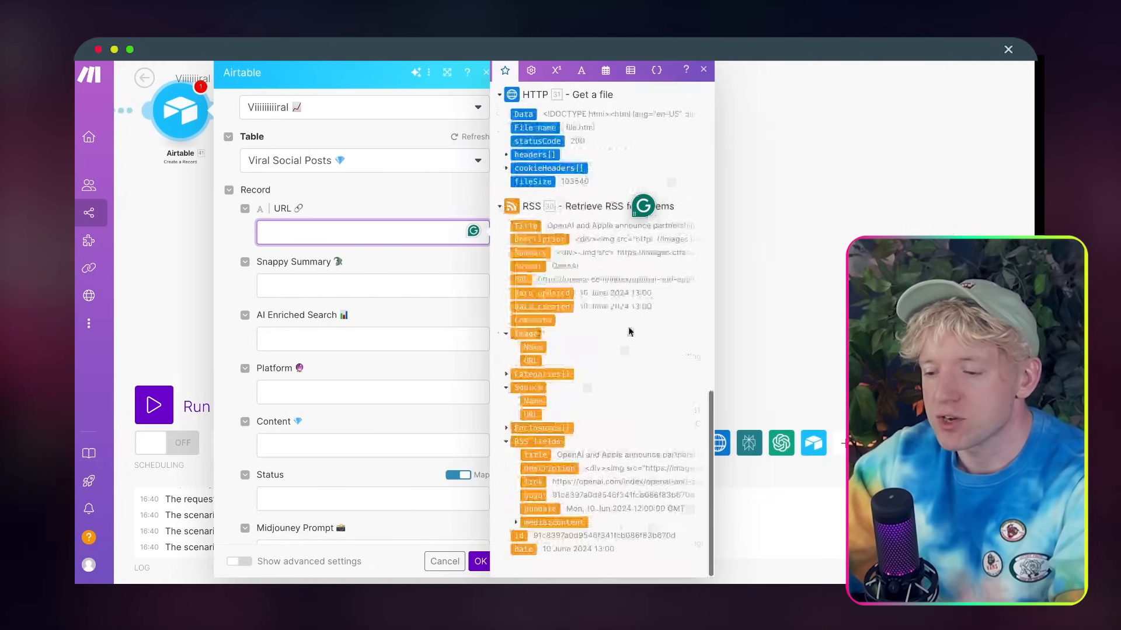
pyautogui.click(520, 279)
# Map the record's Snappy Summary field to the Result output of the Snappy Summary completion module
pyautogui.click(387, 277)
pyautogui.scroll(-15, 582, 304)
pyautogui.scroll(5, 582, 304)
pyautogui.scroll(5, 582, 304)
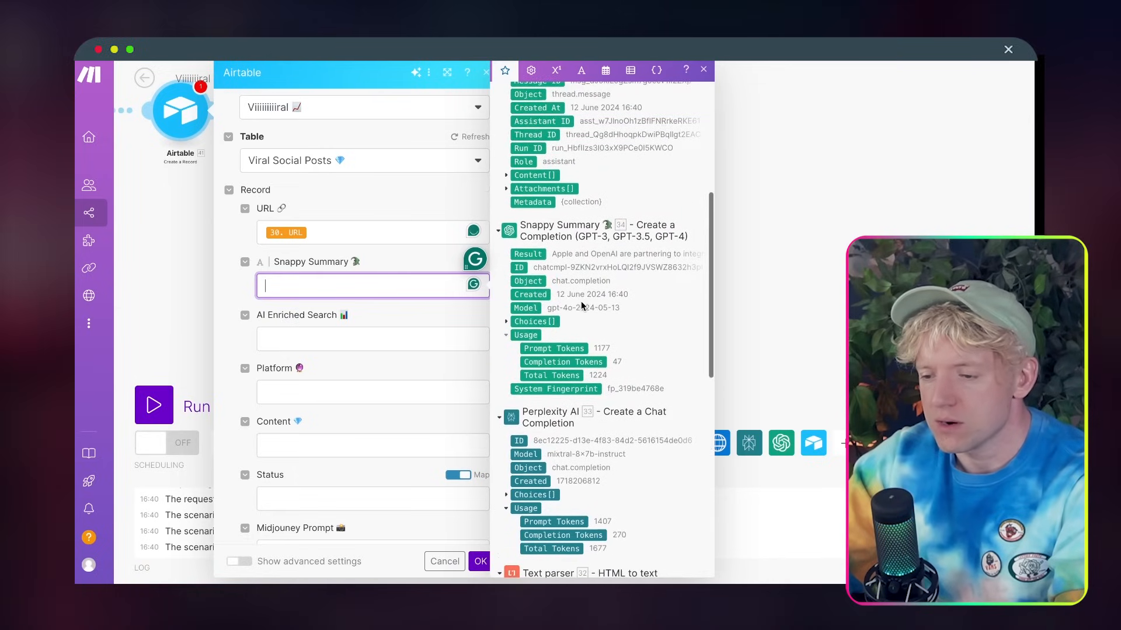
pyautogui.click(533, 253)
# Map the record's AI Enriched Search field to the message Content within the Perplexity AI module's Choices[]
pyautogui.click(370, 337)
pyautogui.scroll(-15, 577, 331)
pyautogui.scroll(5, 577, 331)
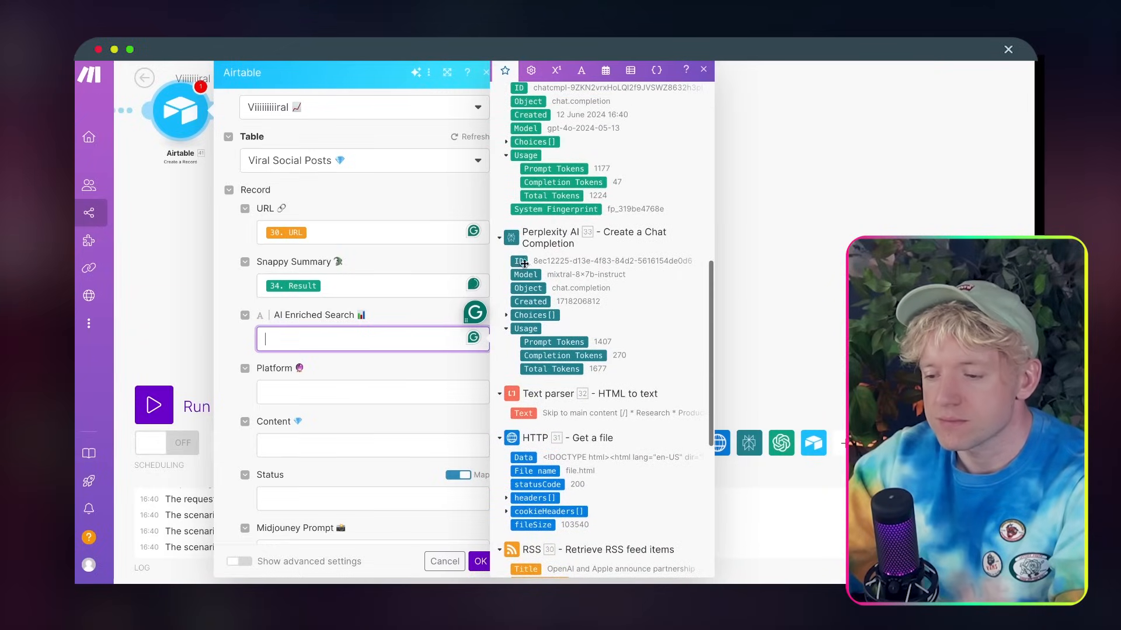
pyautogui.click(507, 316)
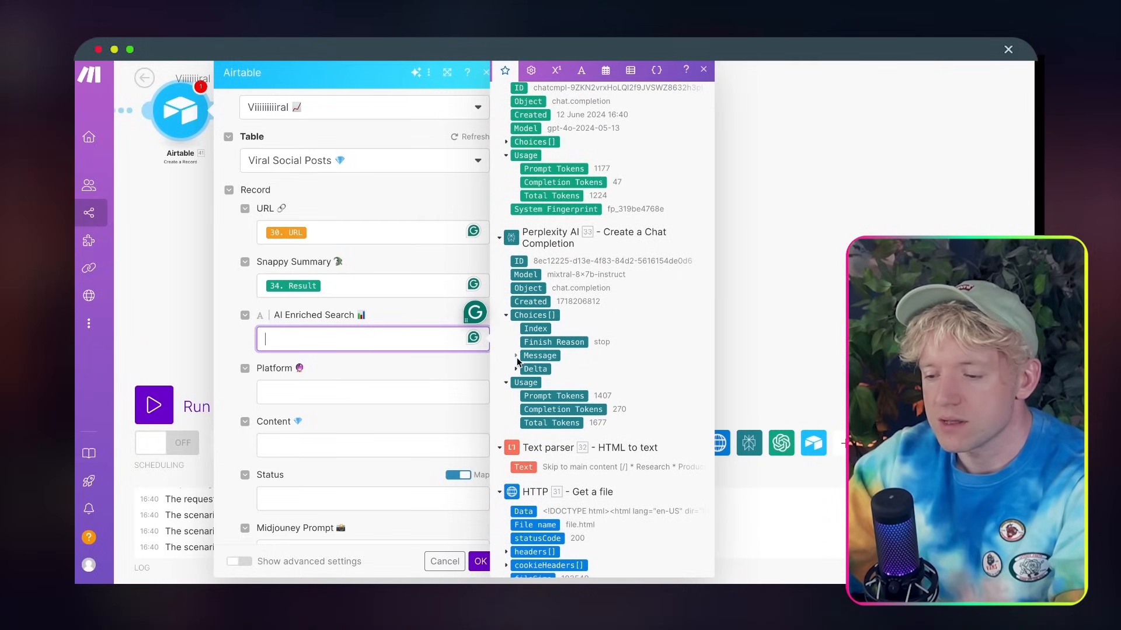
pyautogui.click(516, 356)
pyautogui.scroll(-1, 549, 354)
pyautogui.click(549, 353)
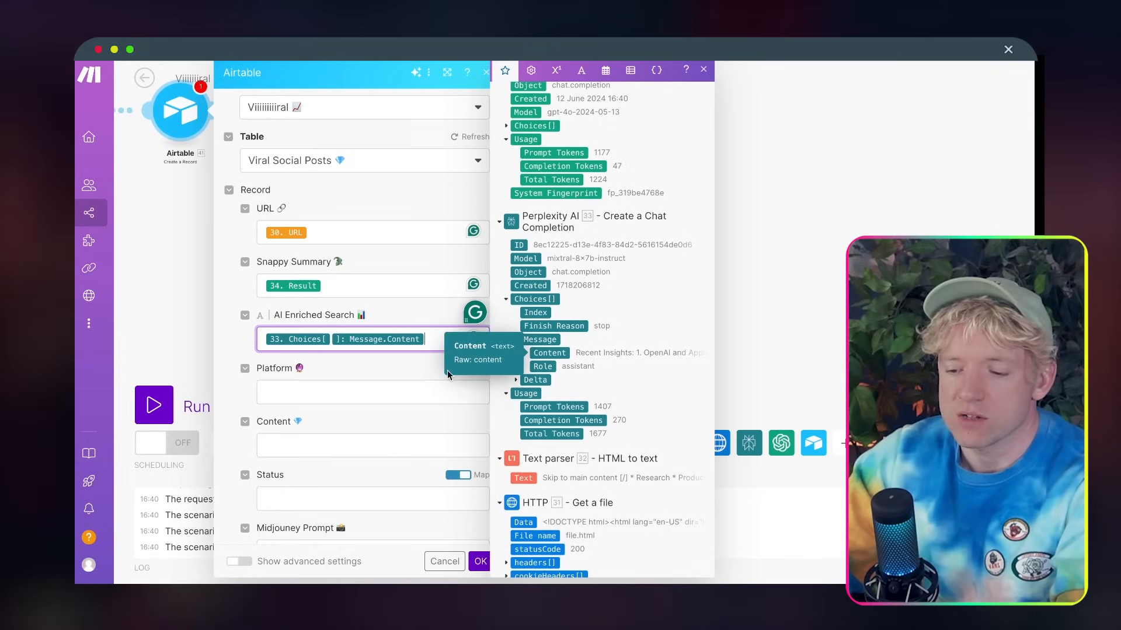
# Set the record's Platform field to "Facebook 🔥"
pyautogui.click(383, 386)
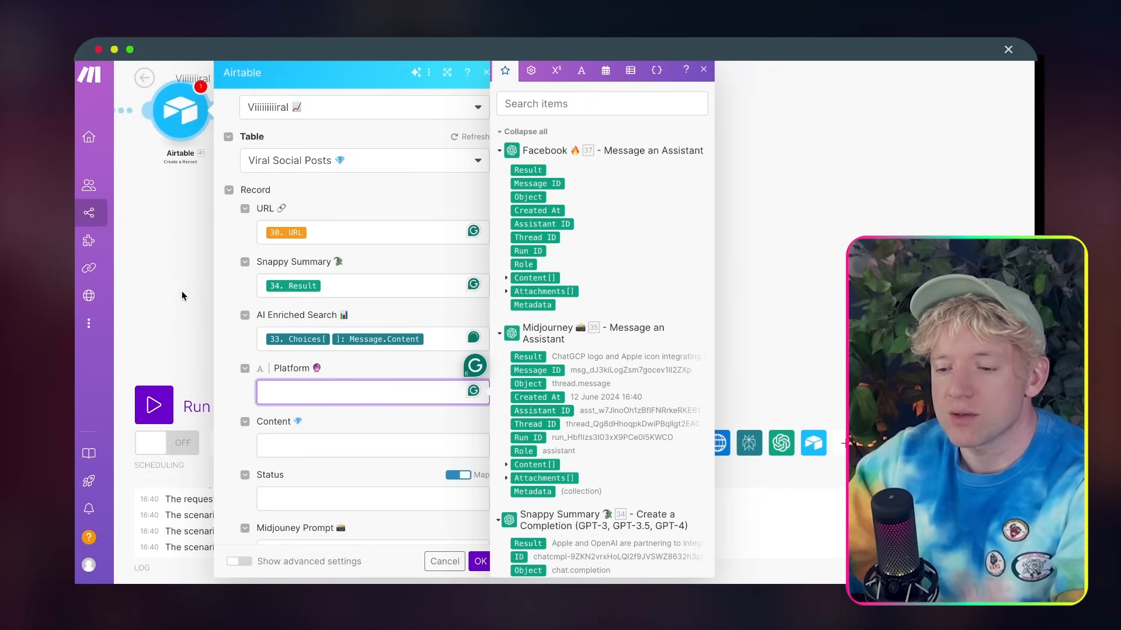
pyautogui.hscroll(-3, 176, 295)
pyautogui.hscroll(1, 176, 295)
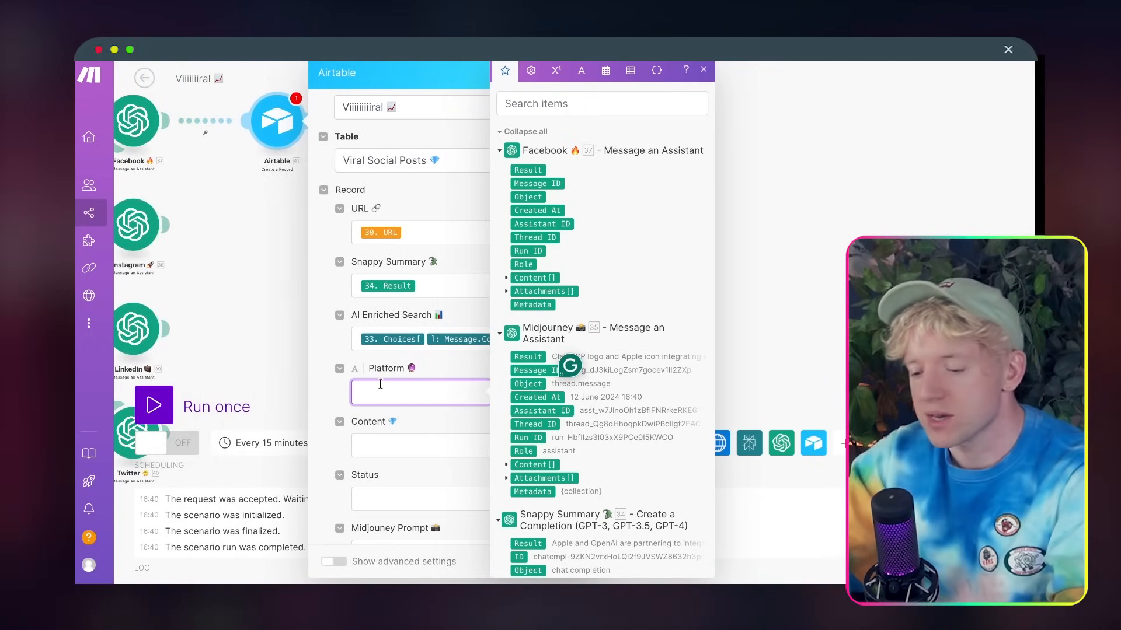
pyautogui.write('Facebook')
pyautogui.press('ctrl+super+space')
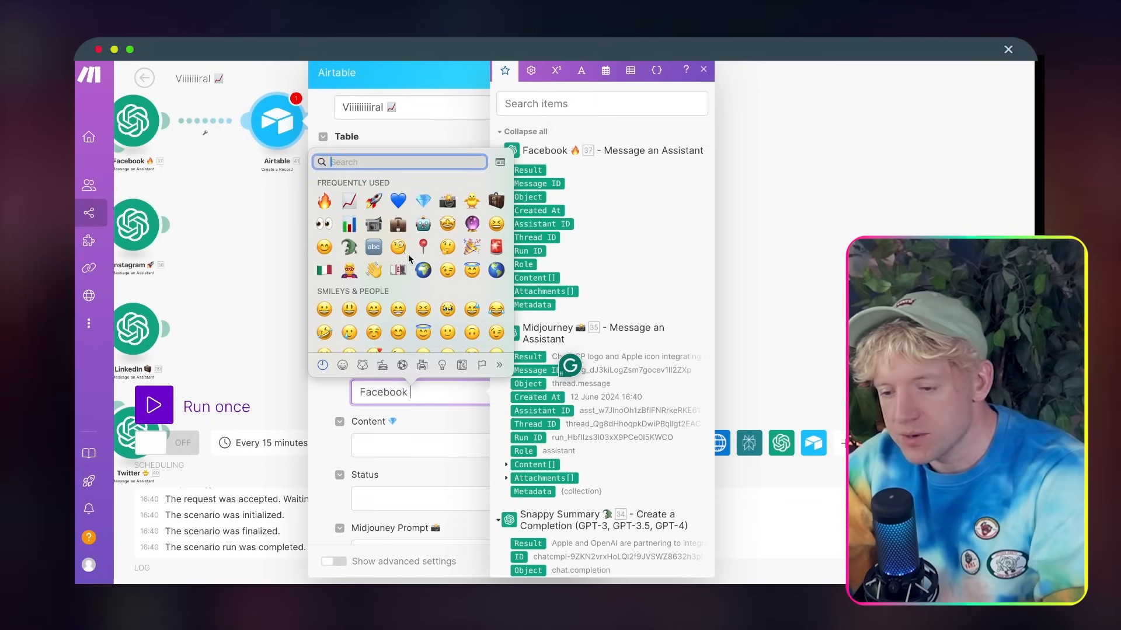
pyautogui.click(325, 204)
pyautogui.scroll(-1, 445, 421)
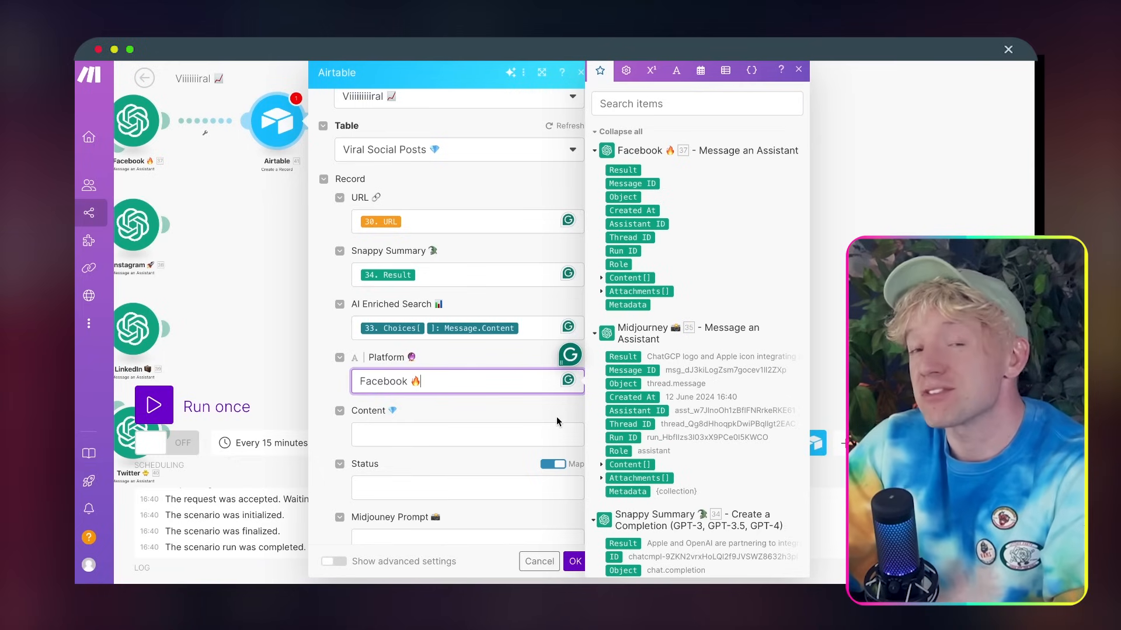
# Map the record's Content field to the Result output of the Facebook 🔥 Message an Assistant module
pyautogui.scroll(-3, 523, 410)
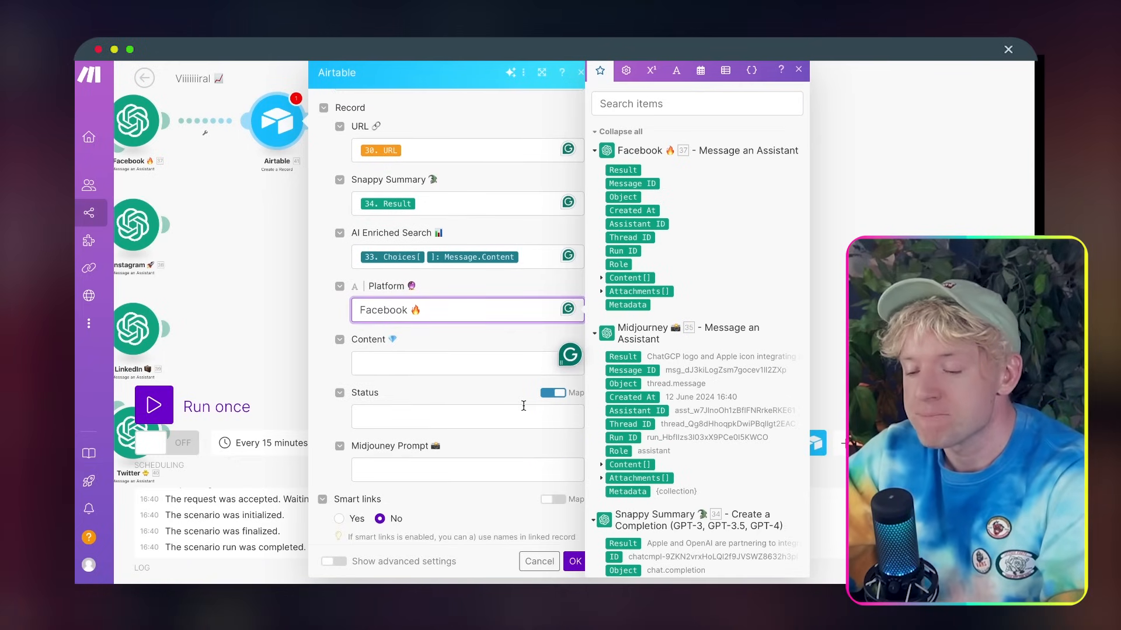
pyautogui.click(497, 365)
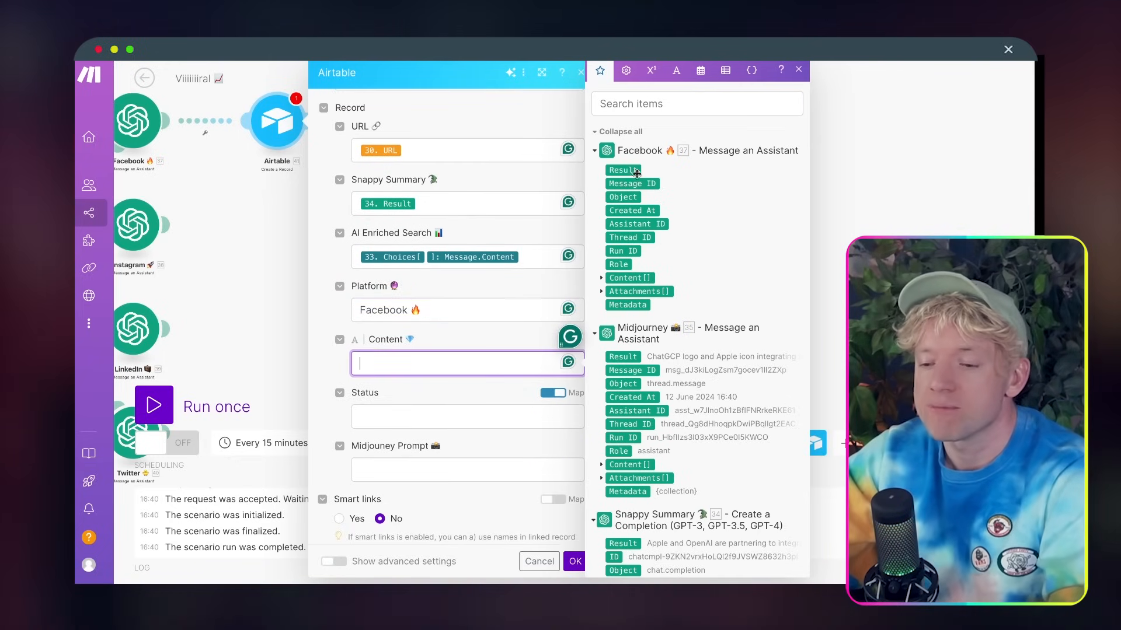
pyautogui.moveTo(249, 182); pyautogui.dragTo(458, 195)
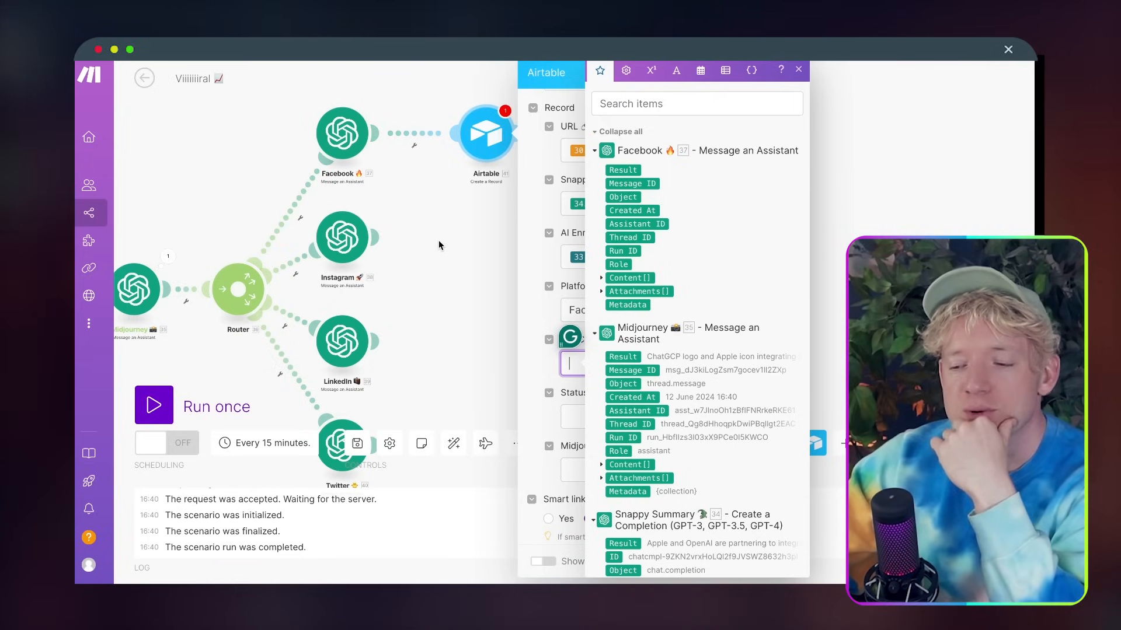
pyautogui.click(533, 198)
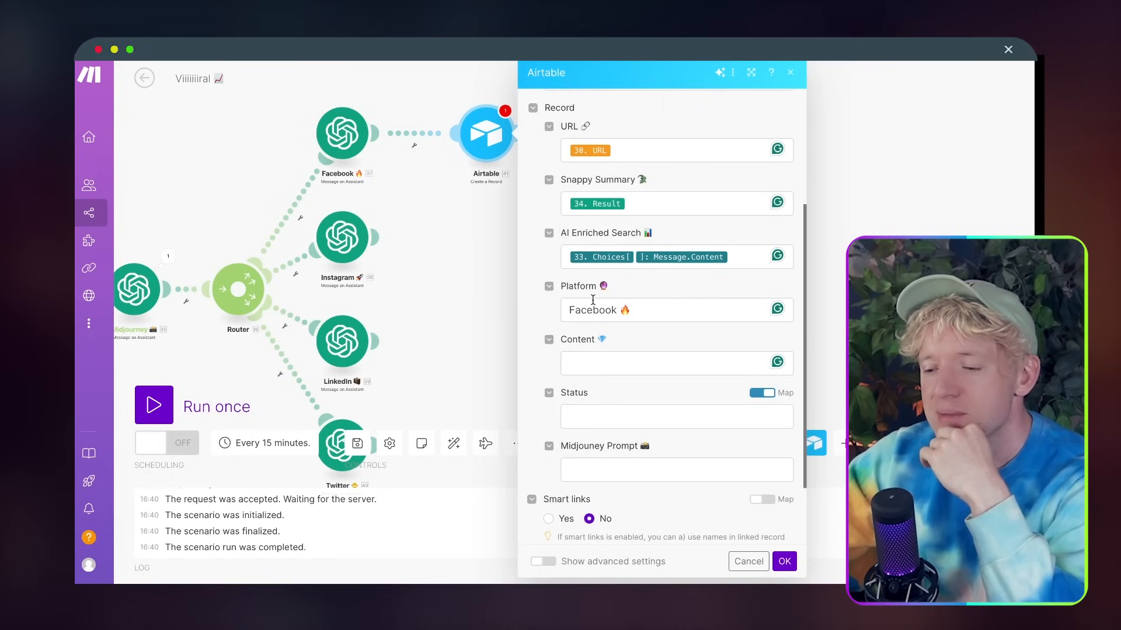
pyautogui.click(601, 364)
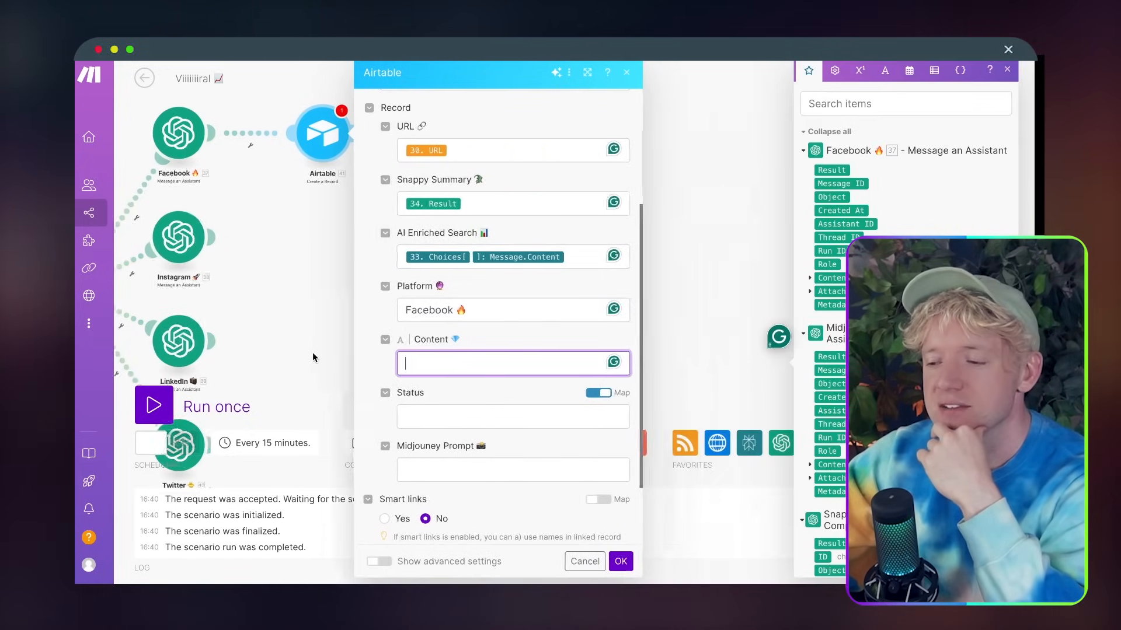
pyautogui.click(1007, 69)
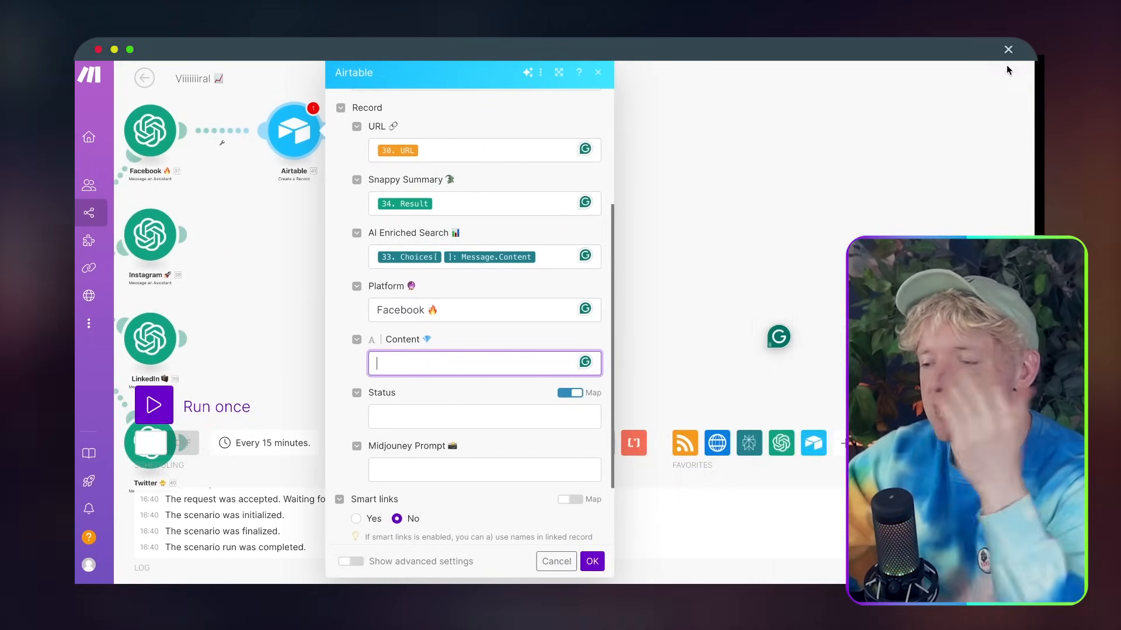
pyautogui.click(452, 363)
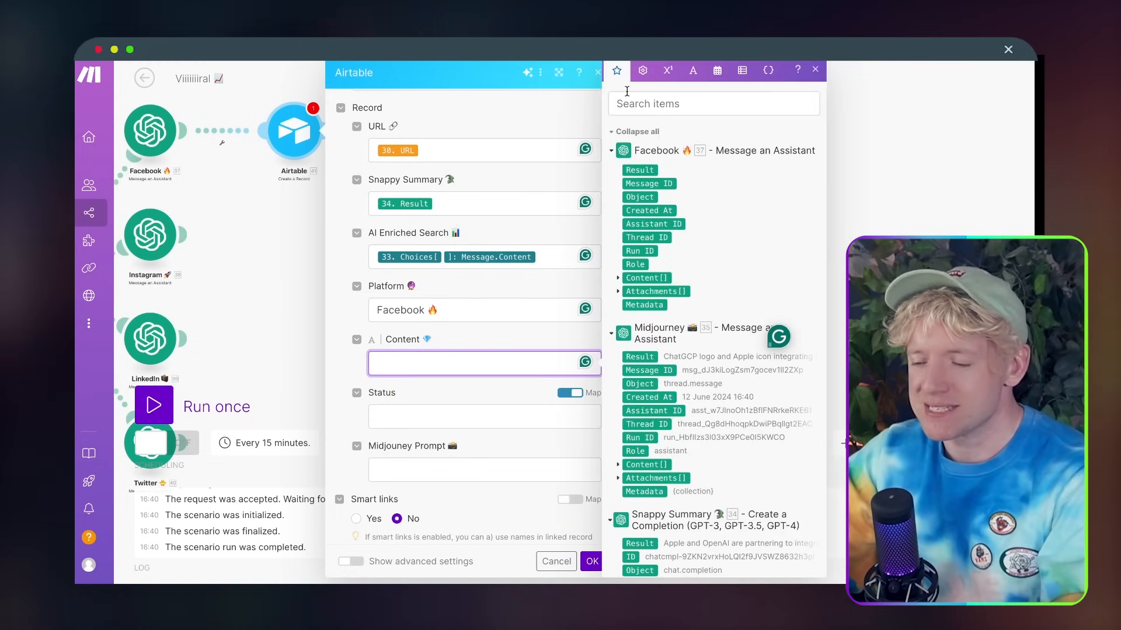
pyautogui.click(642, 169)
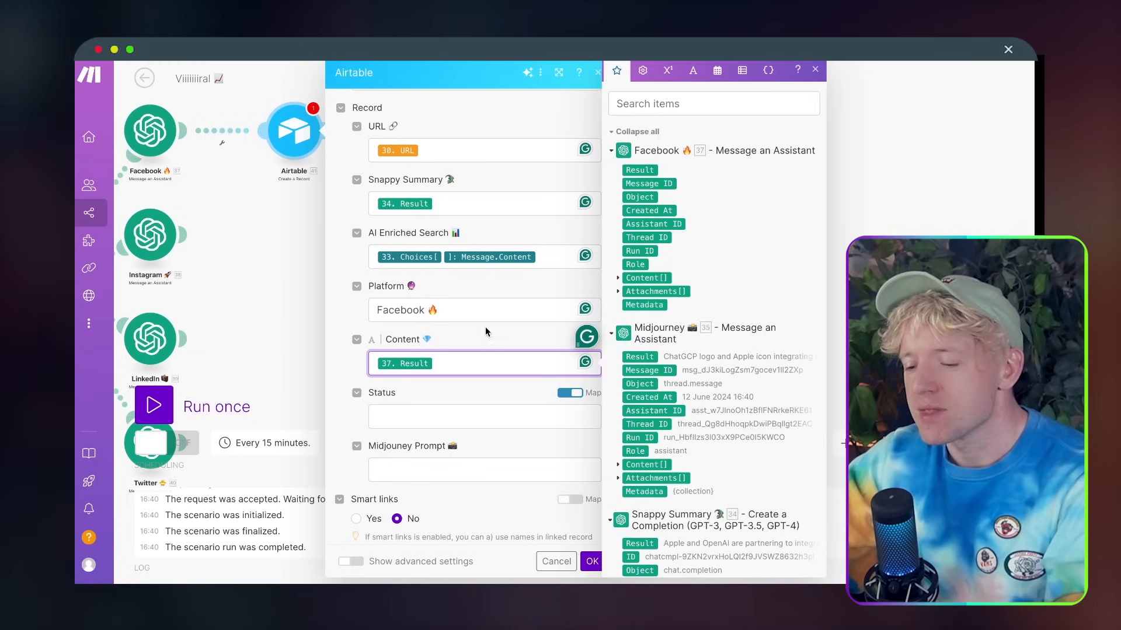
# Map the record's Midjouney Prompt field to the Result output of the Midjourney assistant module and save the Airtable module
pyautogui.scroll(-2, 486, 332)
pyautogui.click(446, 396)
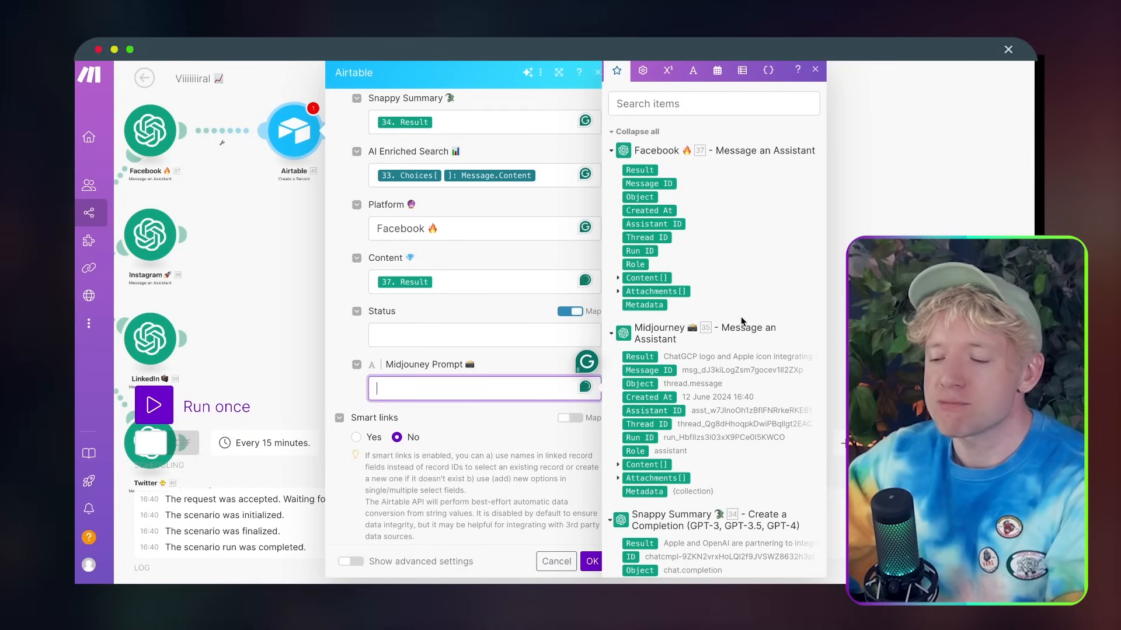
pyautogui.scroll(-2, 641, 258)
pyautogui.click(640, 256)
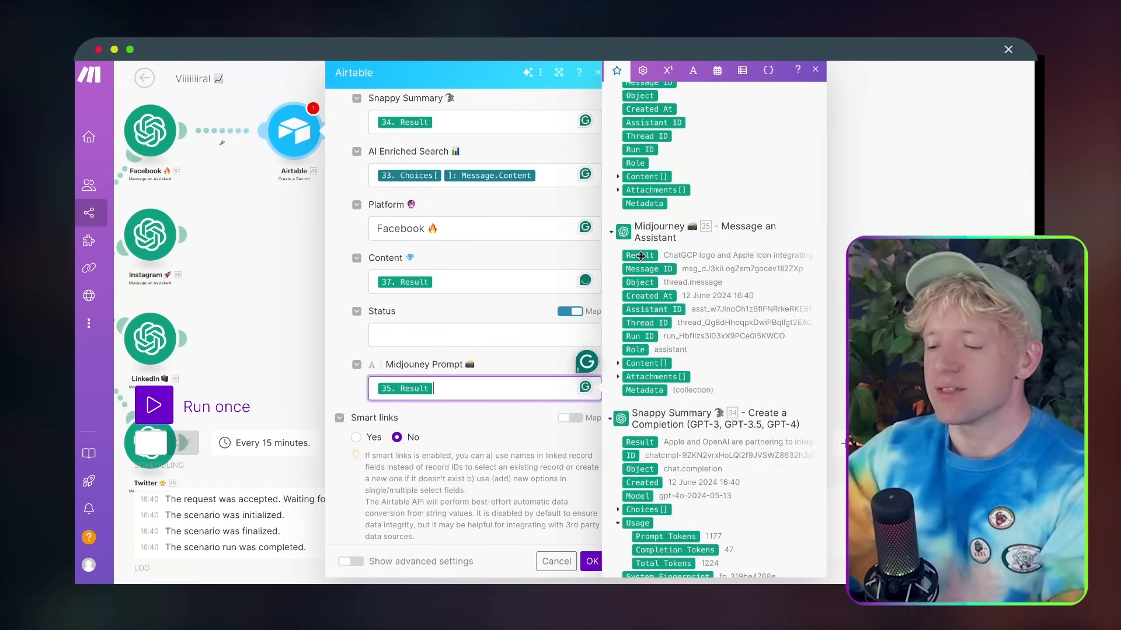
pyautogui.click(592, 561)
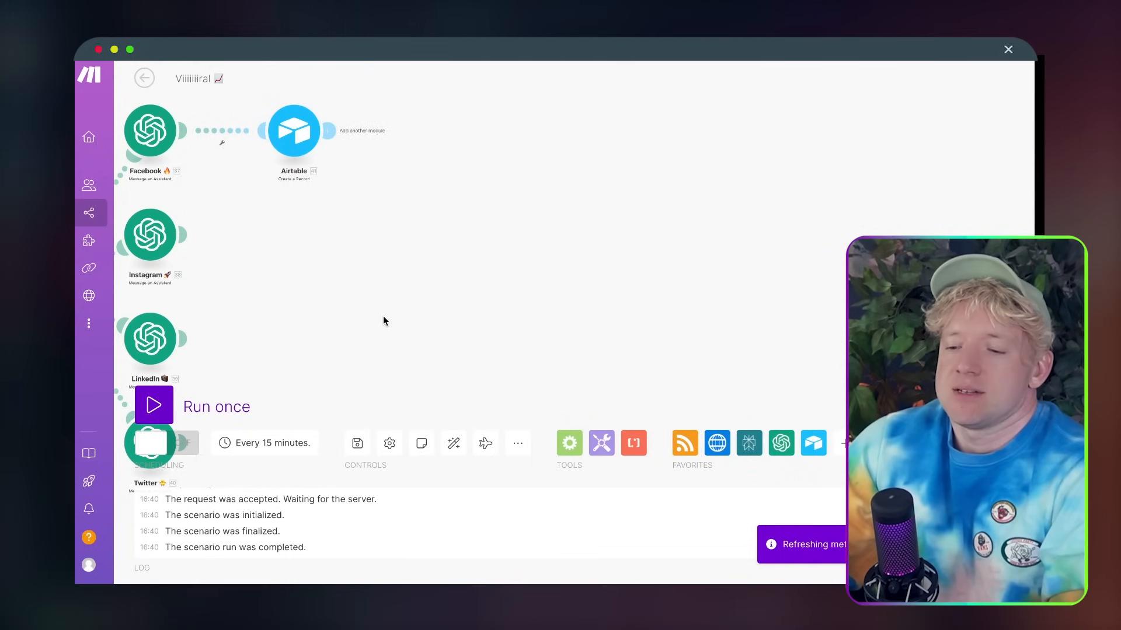
# Clone the Facebook branch's Airtable module and attach the copy to the Instagram assistant module
pyautogui.rightClick(514, 112)
pyautogui.click(552, 203)
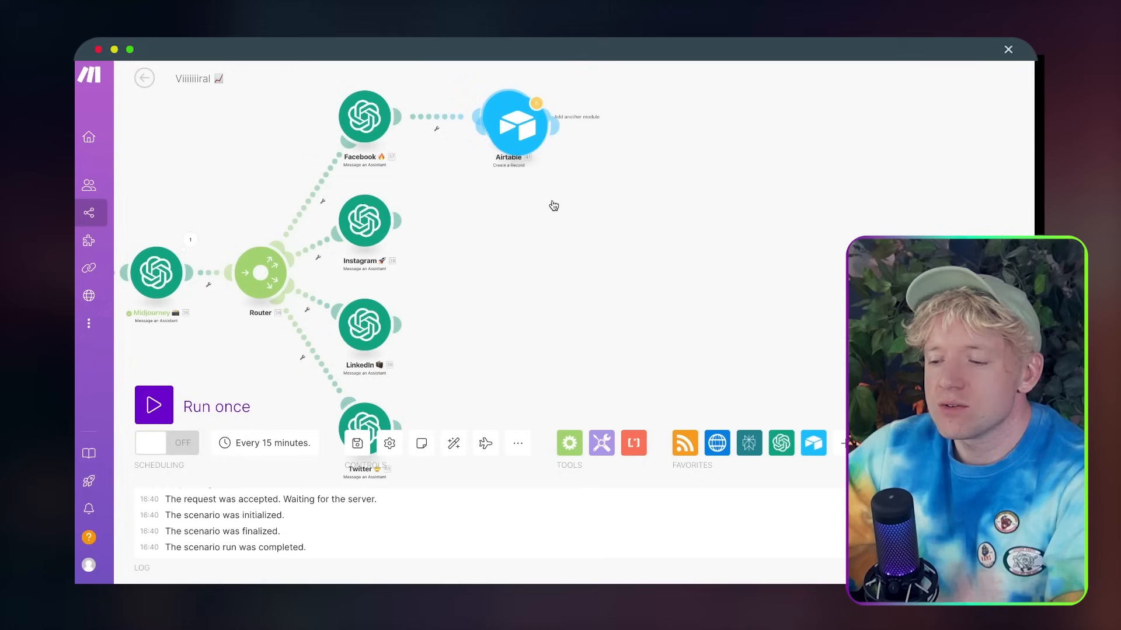
pyautogui.click(513, 240)
# Clone the Instagram branch's Airtable module and attach the copy to the LinkedIn assistant module
pyautogui.rightClick(515, 241)
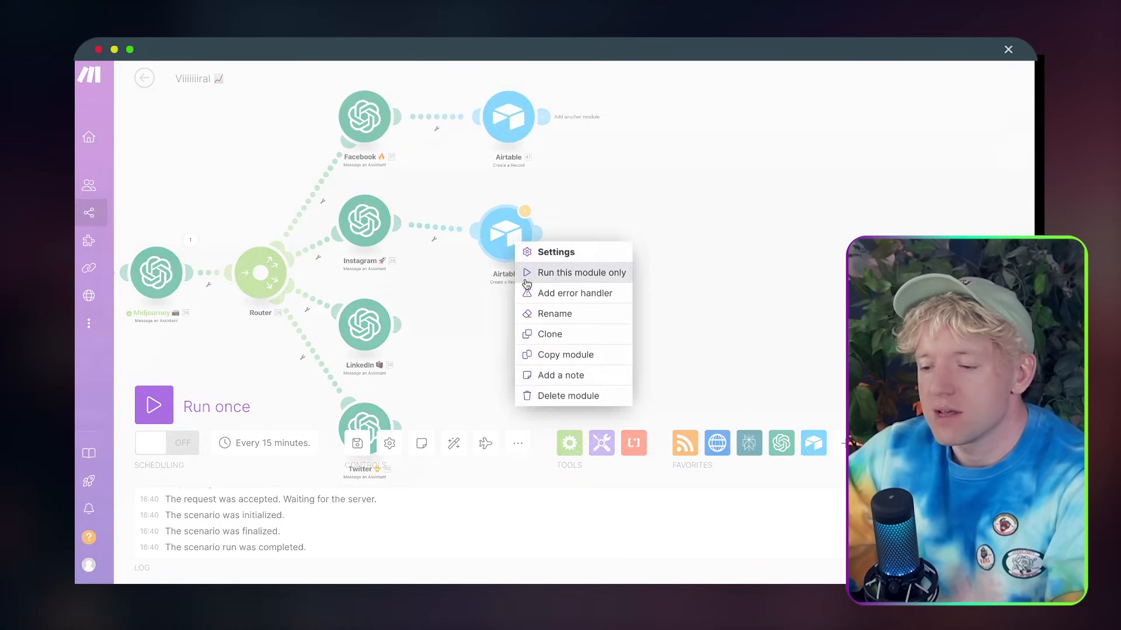
pyautogui.click(547, 362)
pyautogui.rightClick(519, 251)
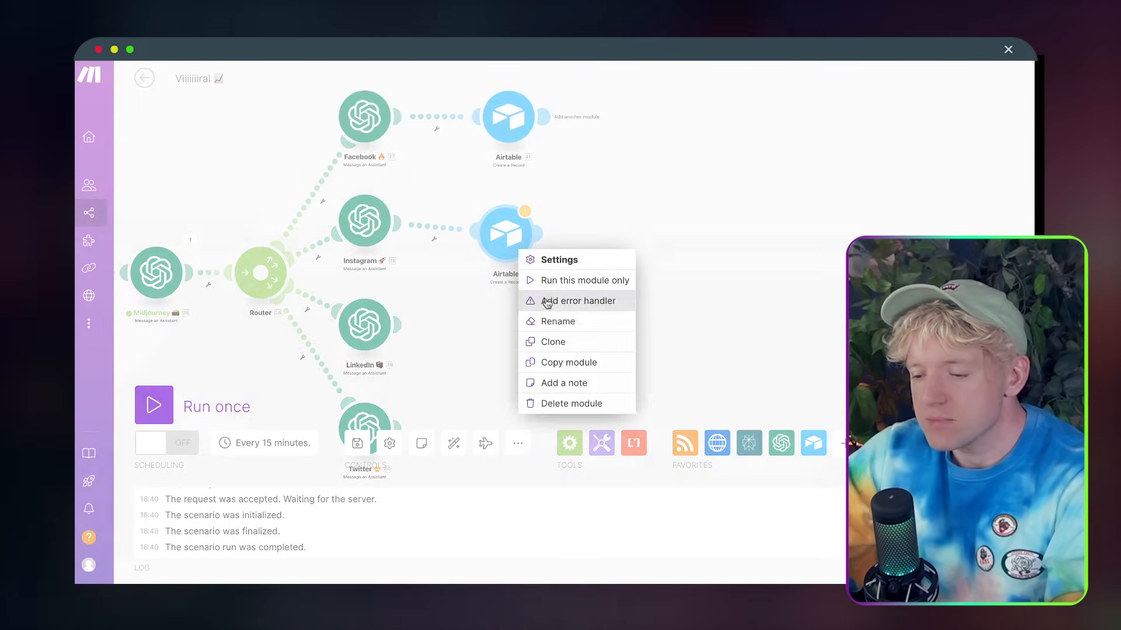
pyautogui.click(558, 343)
pyautogui.scroll(-2, 525, 251)
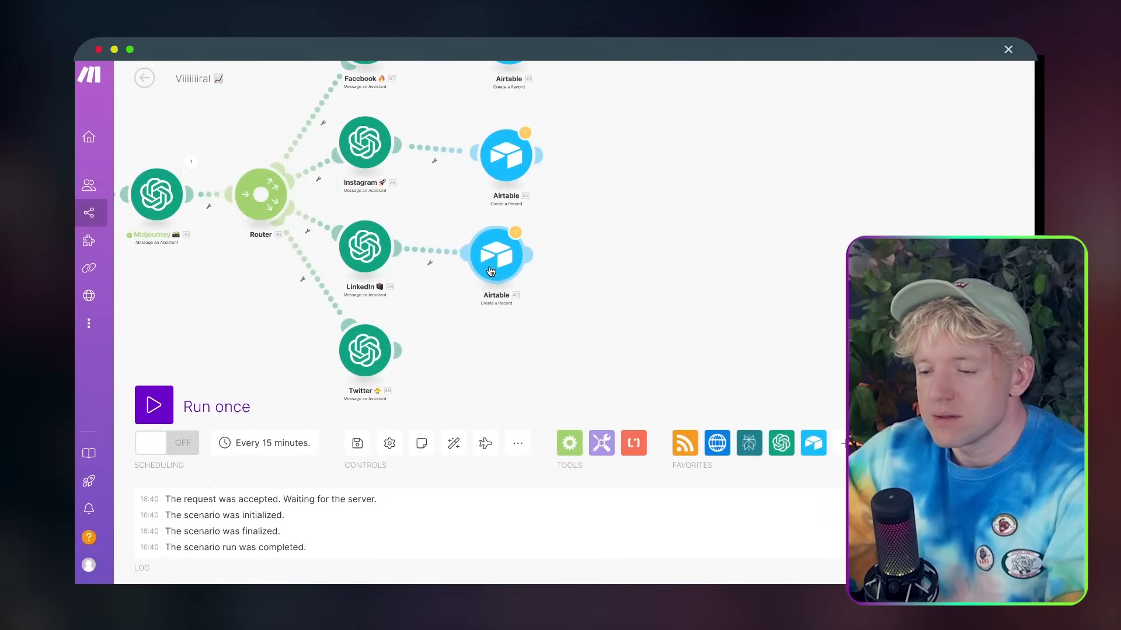
pyautogui.click(513, 267)
# Clone the LinkedIn branch's Airtable module and attach the copy to the Twitter assistant module
pyautogui.rightClick(513, 267)
pyautogui.click(564, 364)
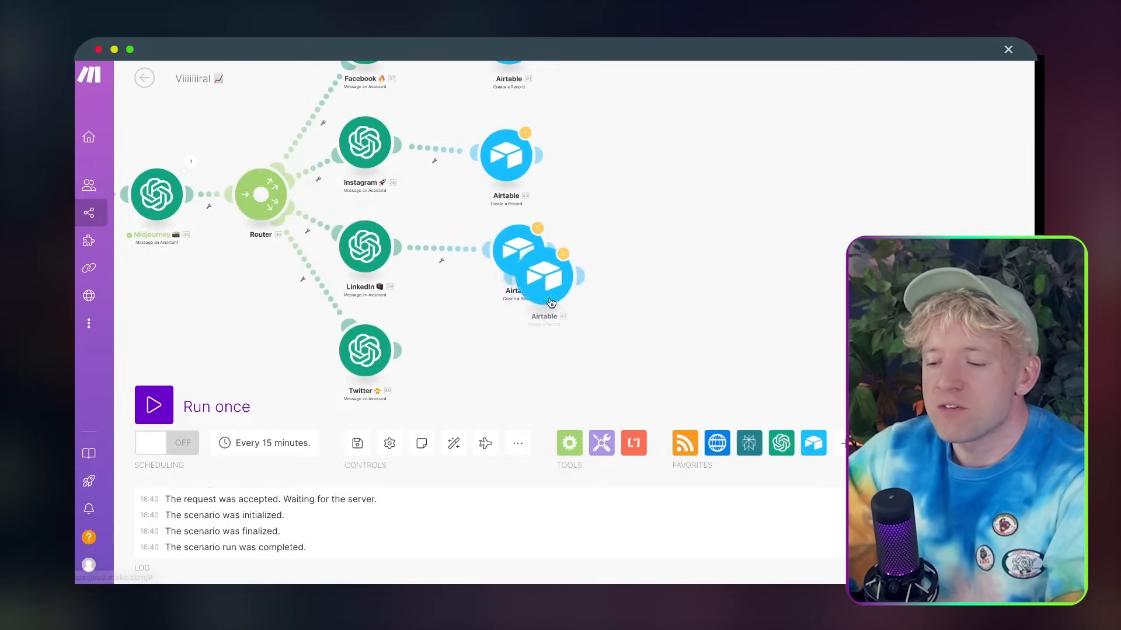
pyautogui.click(515, 374)
# Auto-align all modules in the scenario
pyautogui.moveTo(681, 243); pyautogui.dragTo(677, 266)
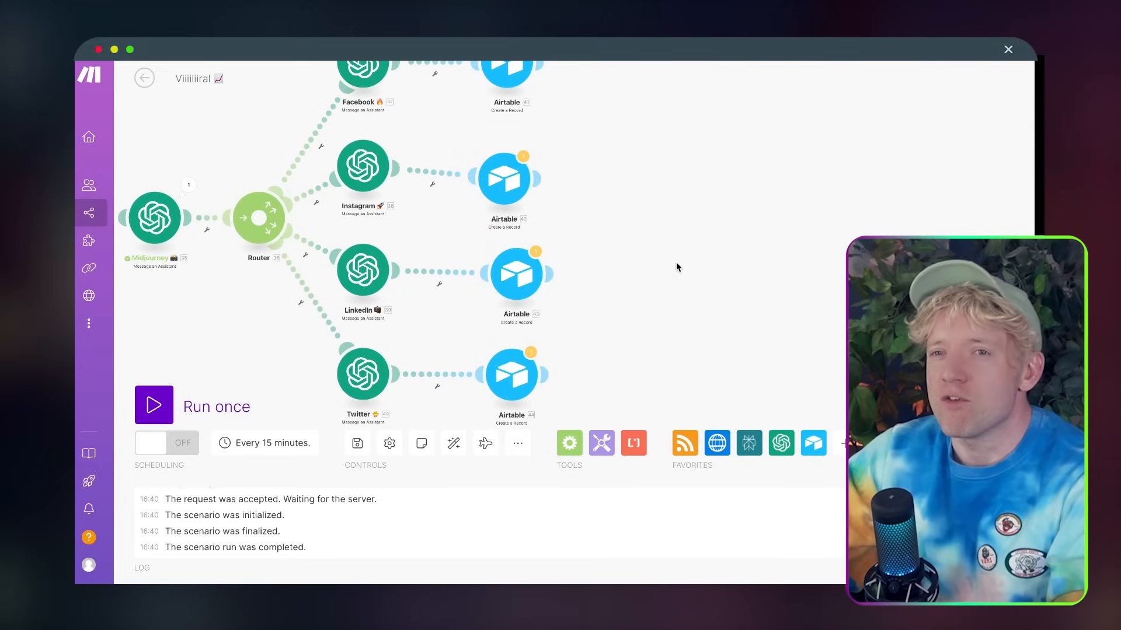
pyautogui.moveTo(696, 202); pyautogui.dragTo(682, 245)
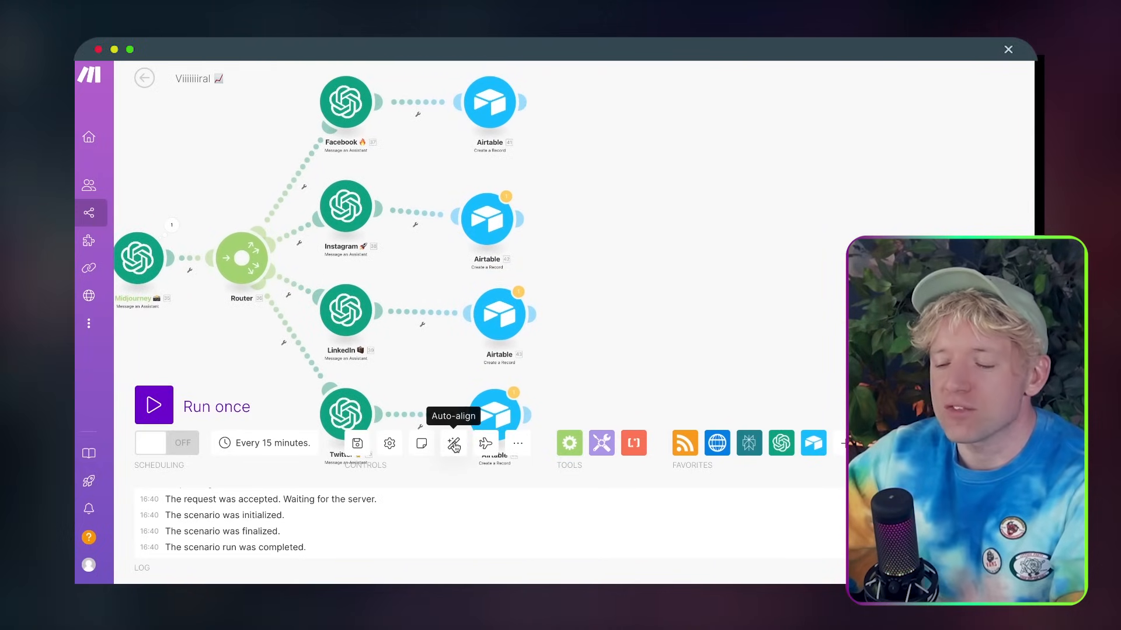
pyautogui.click(455, 447)
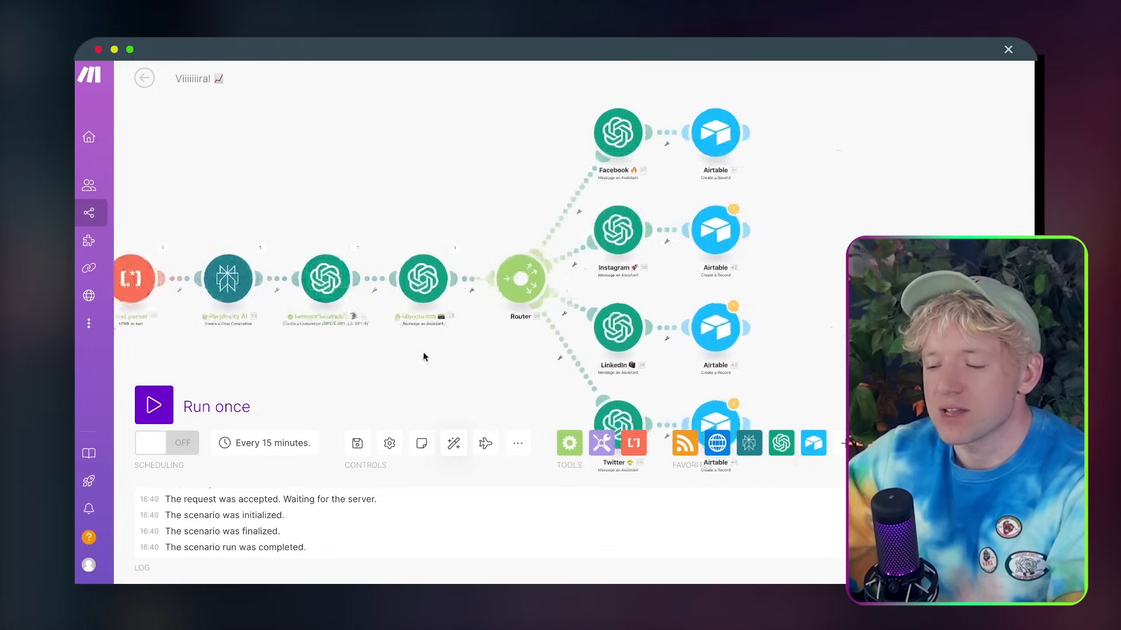
pyautogui.click(740, 222)
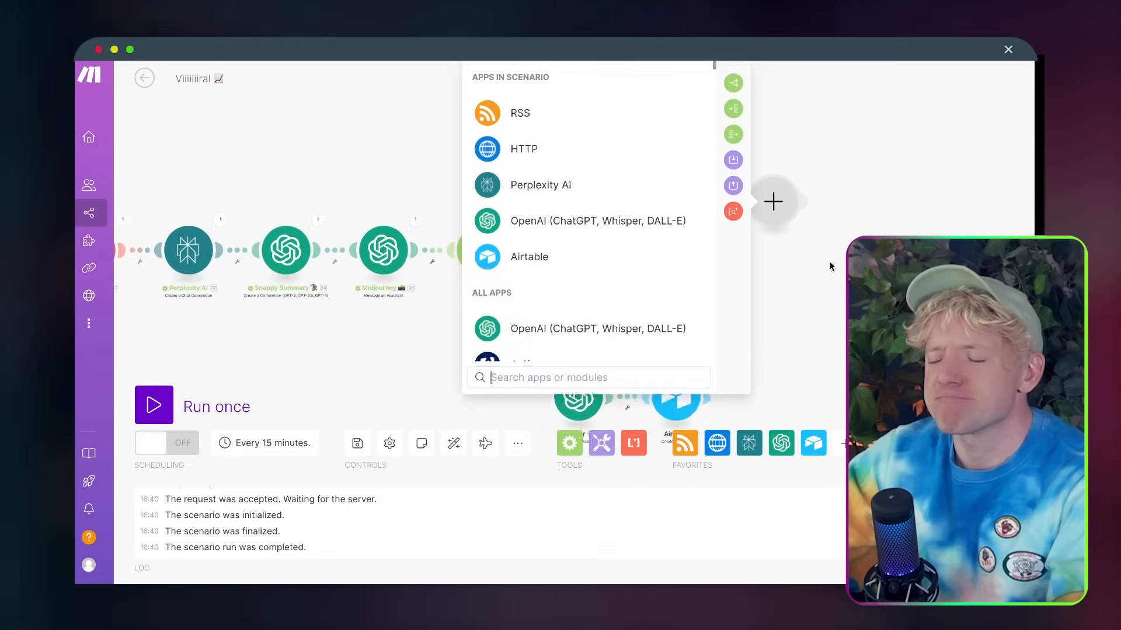
pyautogui.click(725, 233)
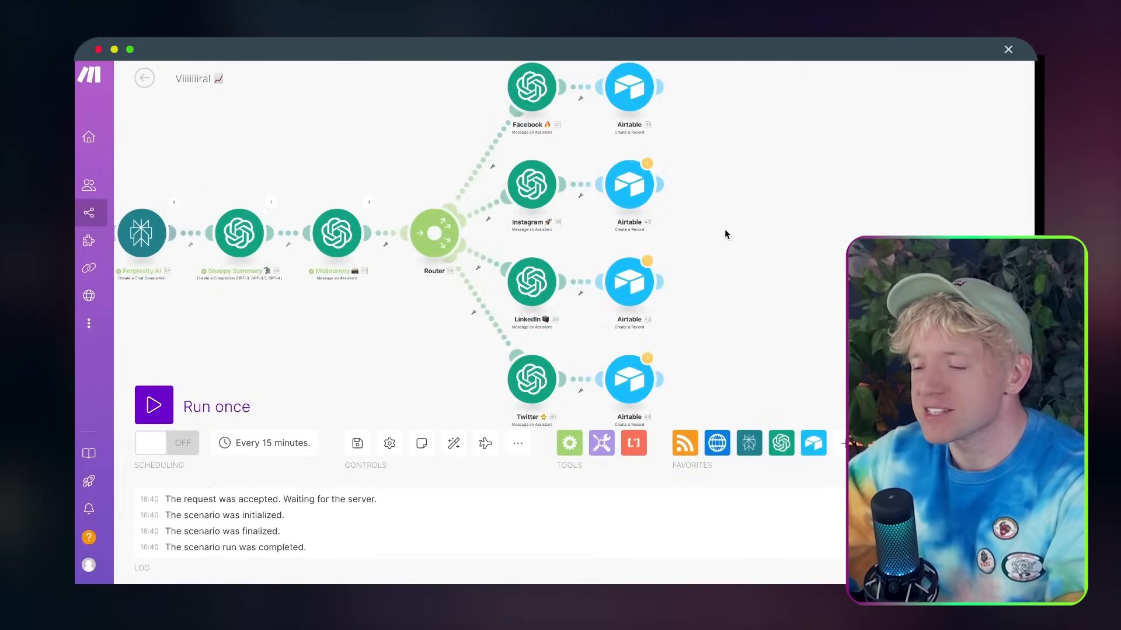
# In the Instagram branch's Airtable module, map the Content field to the Result output of the Instagram 🚀 assistant module
pyautogui.scroll(3, 720, 236)
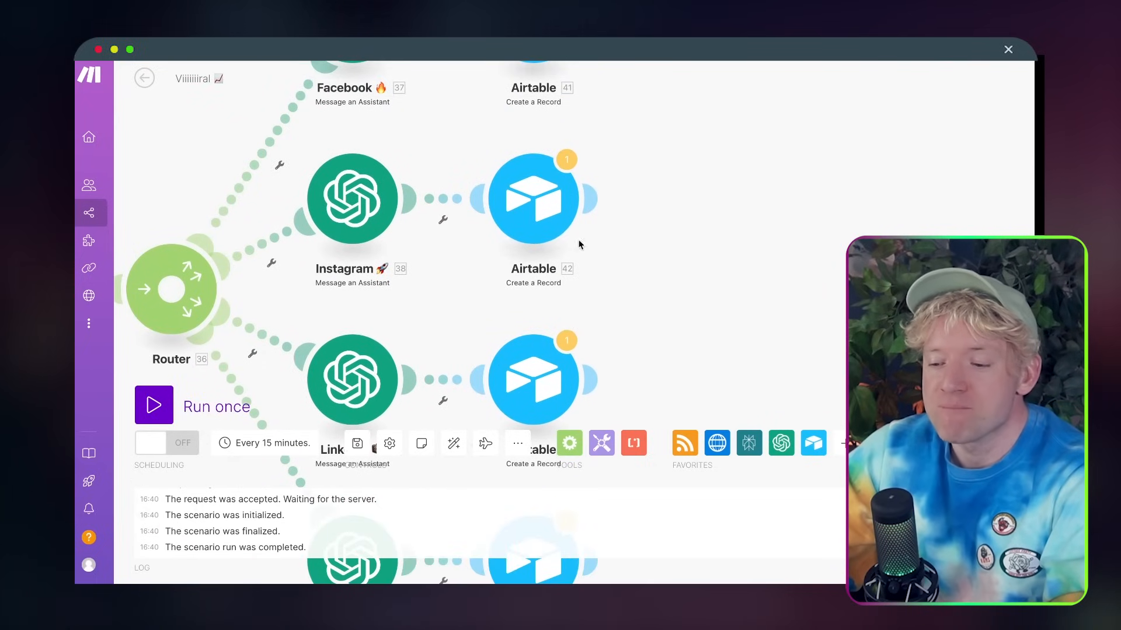
pyautogui.click(541, 223)
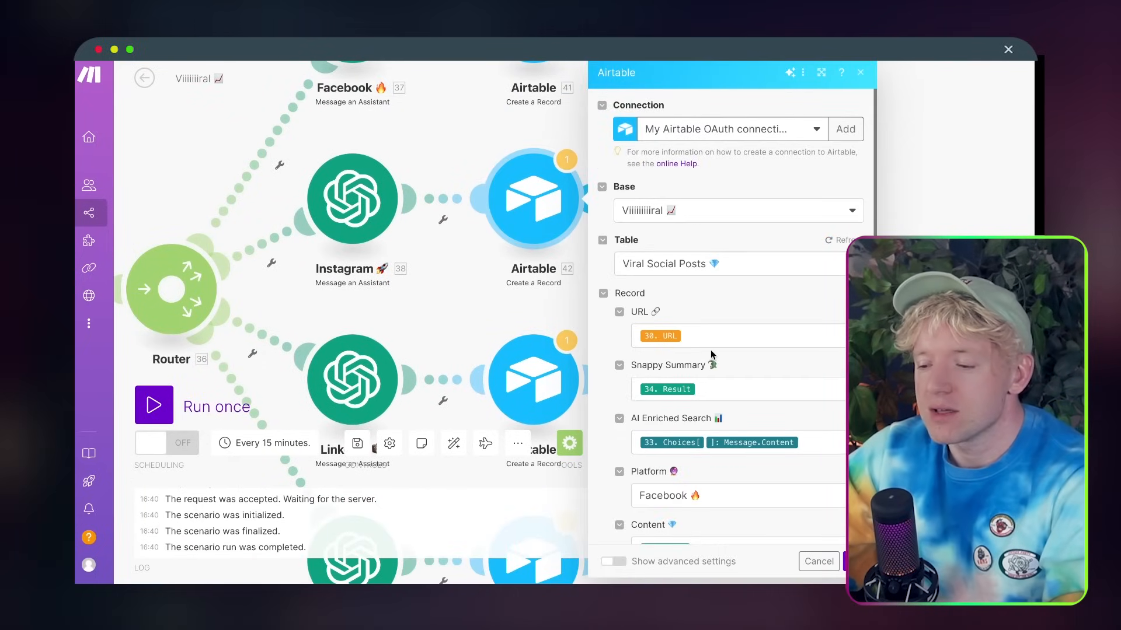
pyautogui.scroll(-1, 715, 350)
pyautogui.scroll(-1, 725, 356)
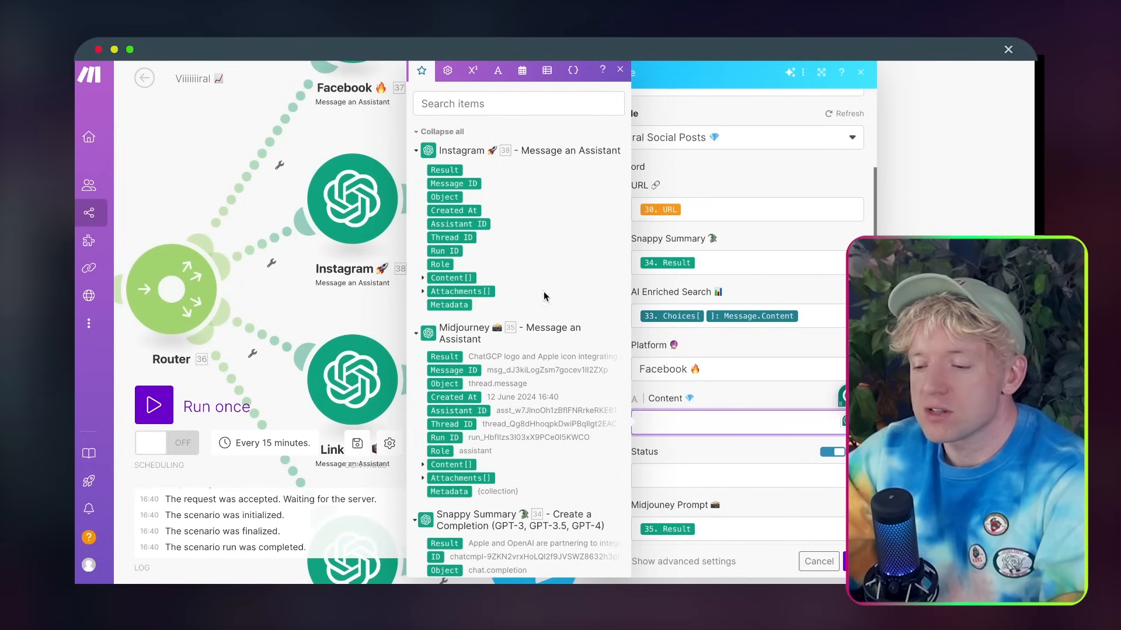
pyautogui.click(445, 170)
# Set the Platform field of the Instagram branch's Airtable record to "Instagram 🚀"
pyautogui.scroll(-1, 712, 350)
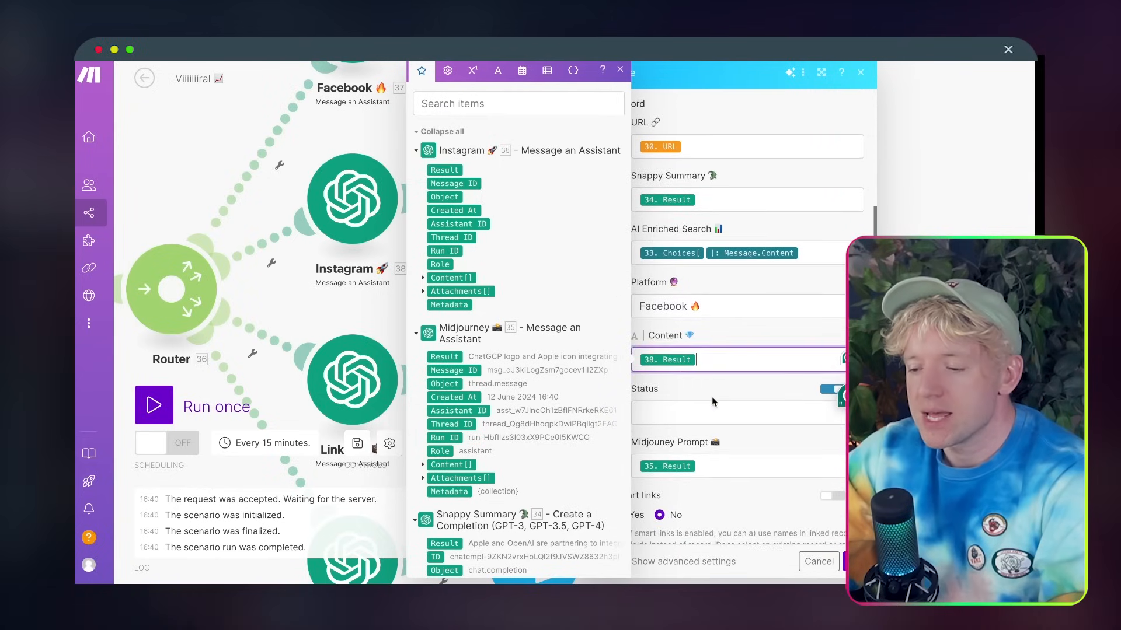
pyautogui.click(714, 305)
pyautogui.doubleClick(662, 306)
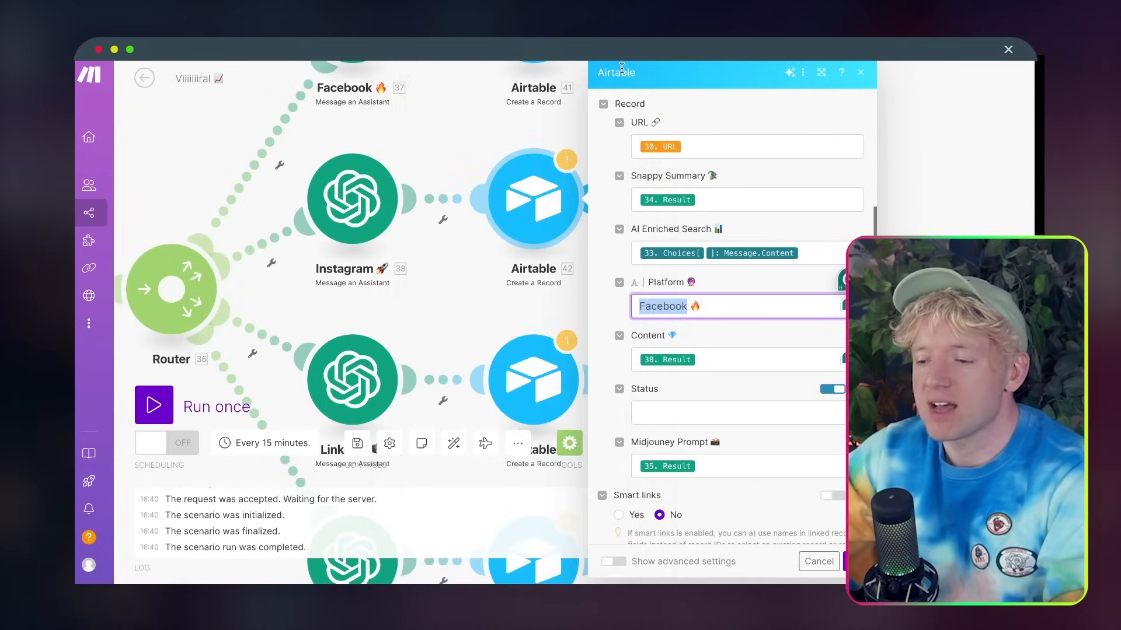
pyautogui.write('Instagram')
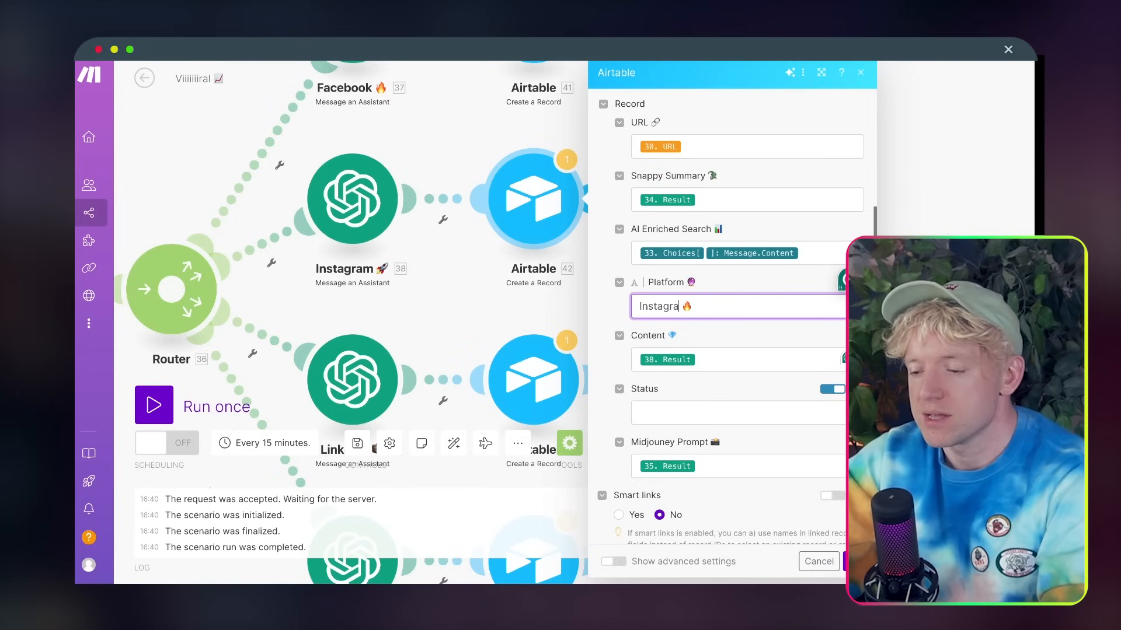
pyautogui.click(706, 303)
pyautogui.press('BackSpace')
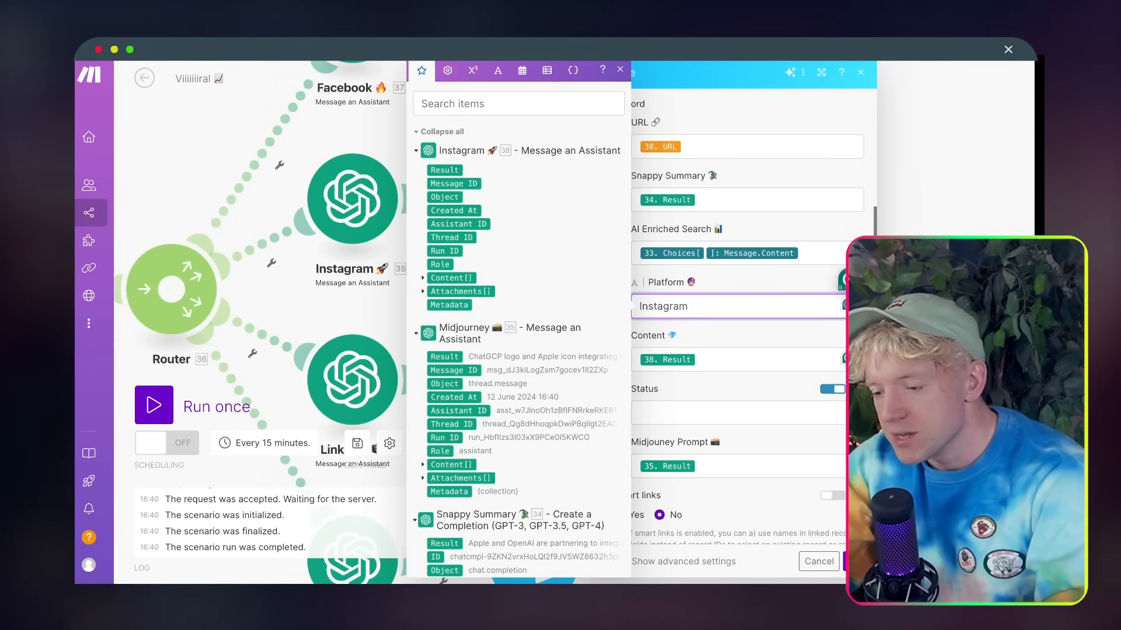
pyautogui.press('ctrl+super+space')
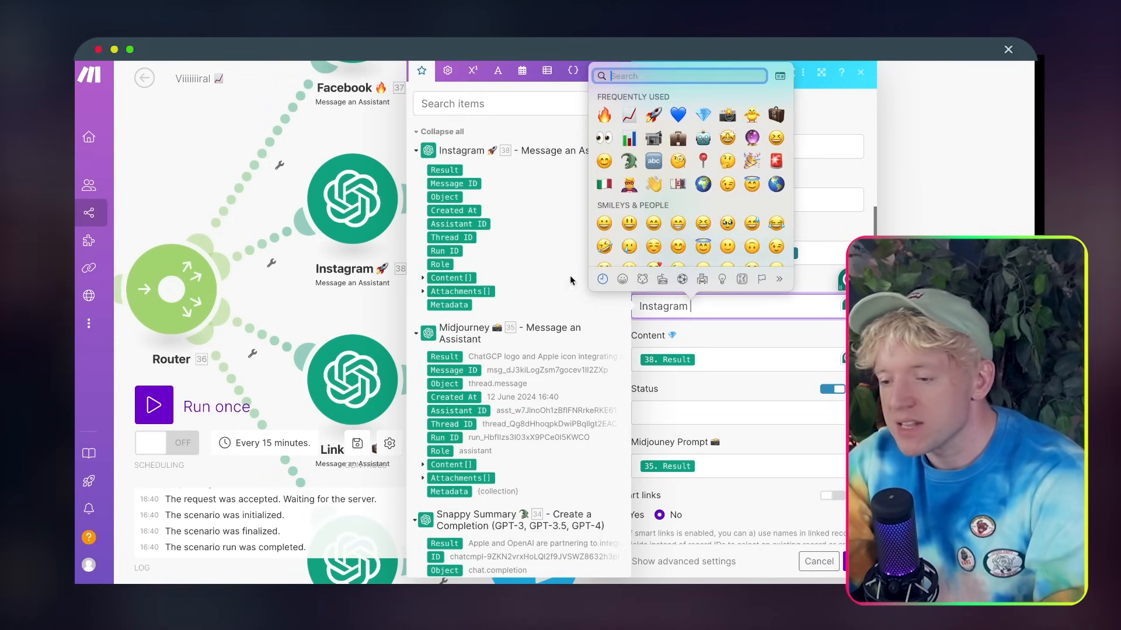
pyautogui.click(656, 124)
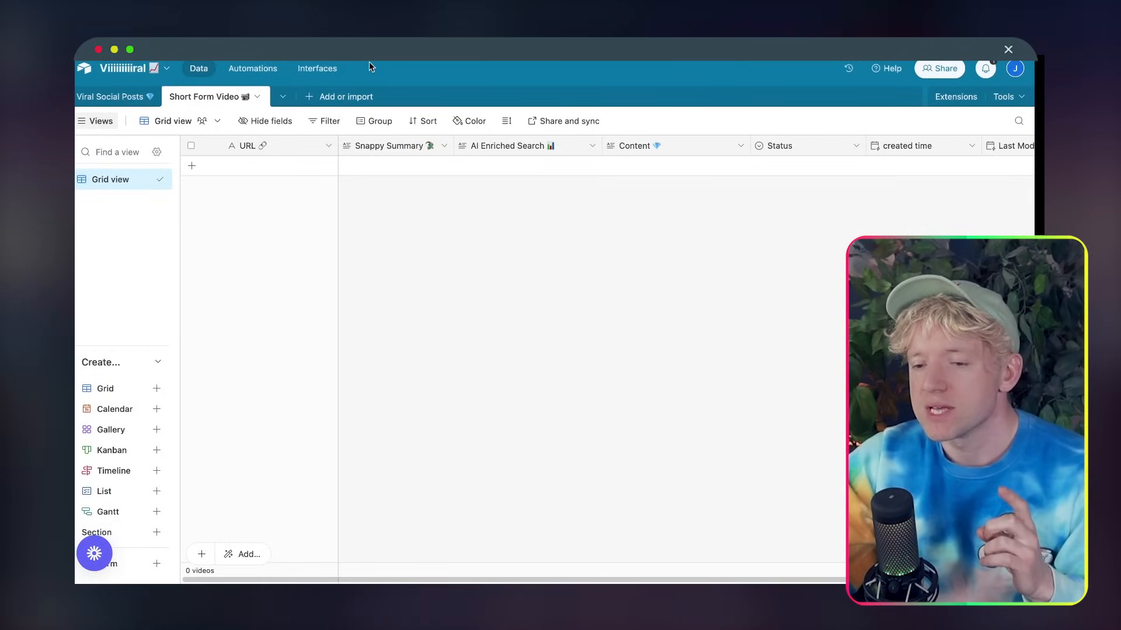
# Switch to the Airtable base and examine the columns of the Viral Social Posts table
pyautogui.click(110, 96)
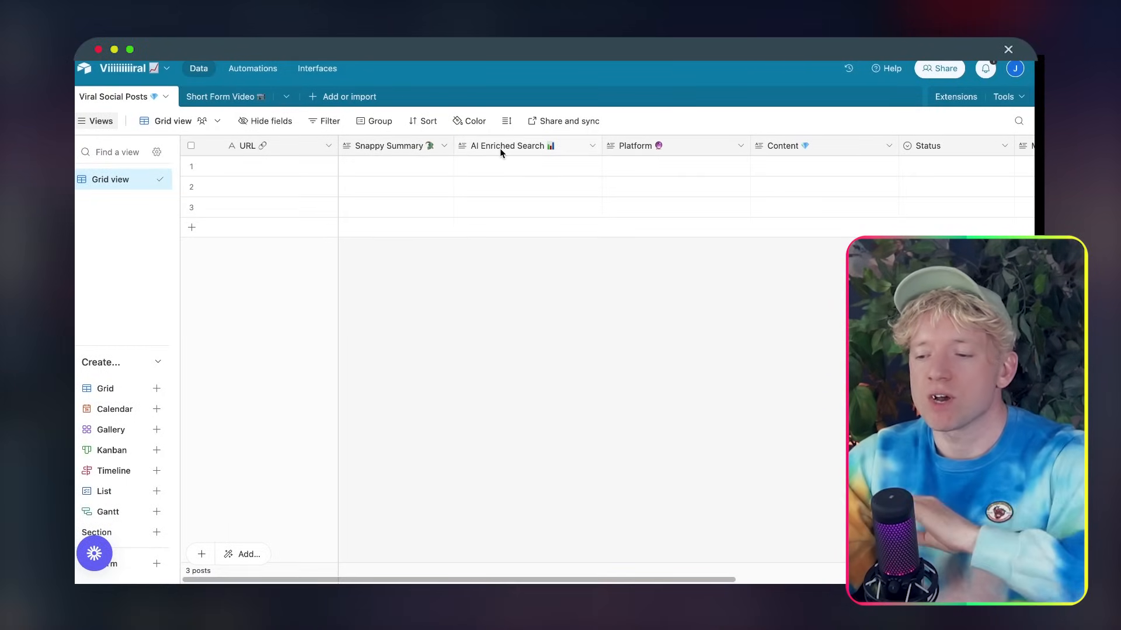
pyautogui.hscroll(1, 512, 151)
pyautogui.hscroll(-1, 512, 150)
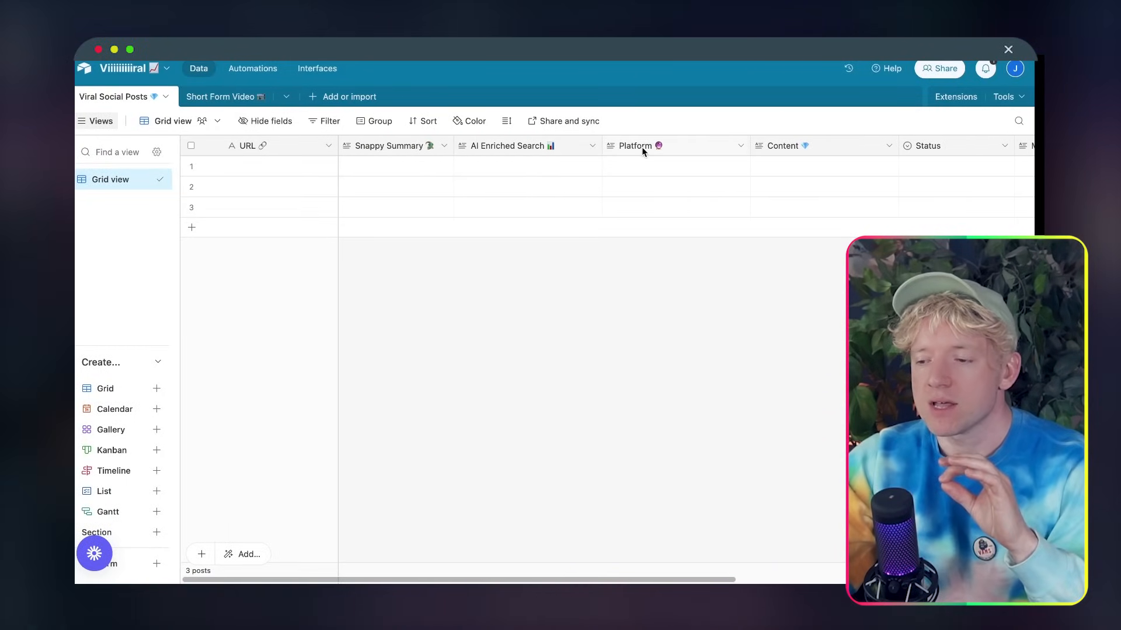
pyautogui.hscroll(1, 643, 146)
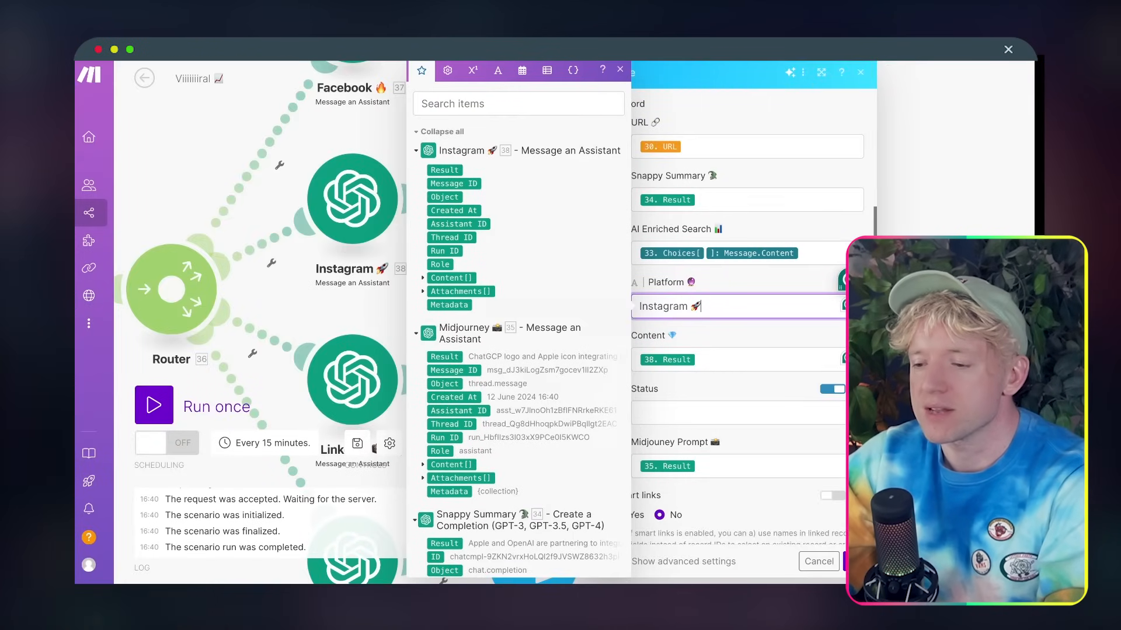
# Back in the Make scenario, save the settings of the Instagram branch's Airtable module
pyautogui.click(695, 395)
pyautogui.scroll(-2, 695, 396)
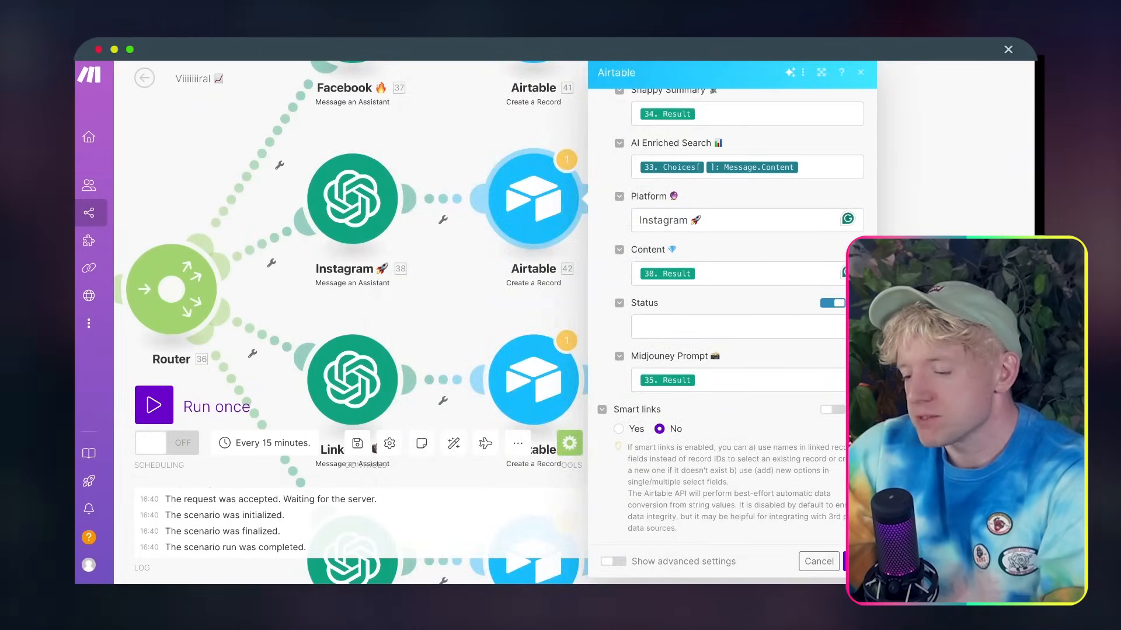
pyautogui.click(855, 561)
pyautogui.moveTo(759, 293); pyautogui.dragTo(760, 170)
pyautogui.scroll(-2, 760, 170)
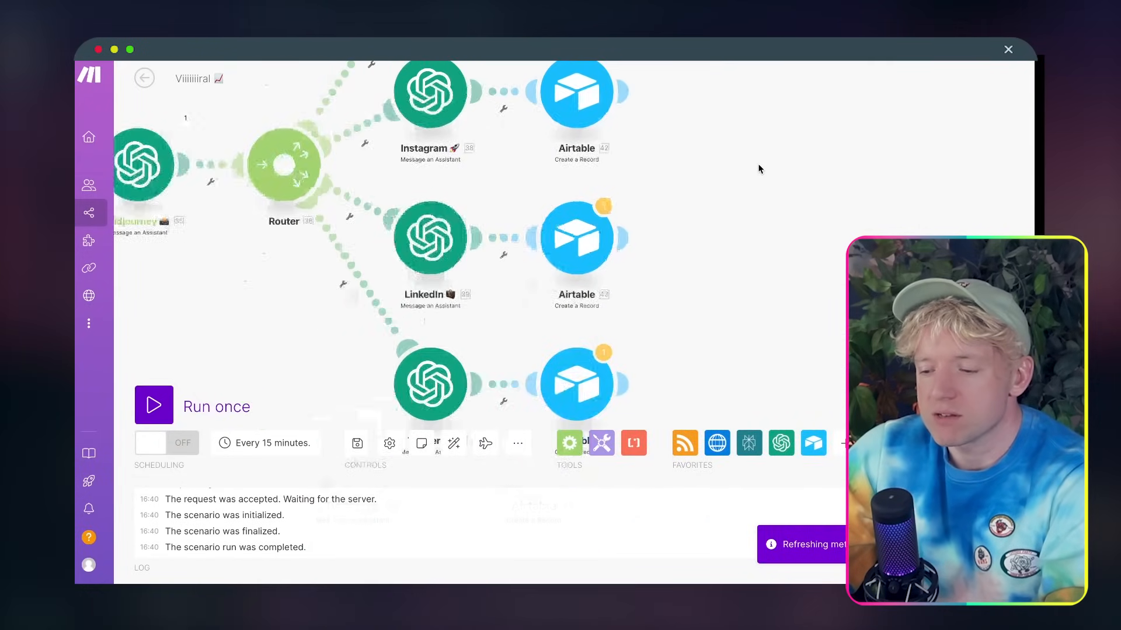
# In the LinkedIn branch's Airtable module, set the Platform field to "LinkedIN" followed by the emoji used in the LinkedIn assistant's name
pyautogui.click(577, 257)
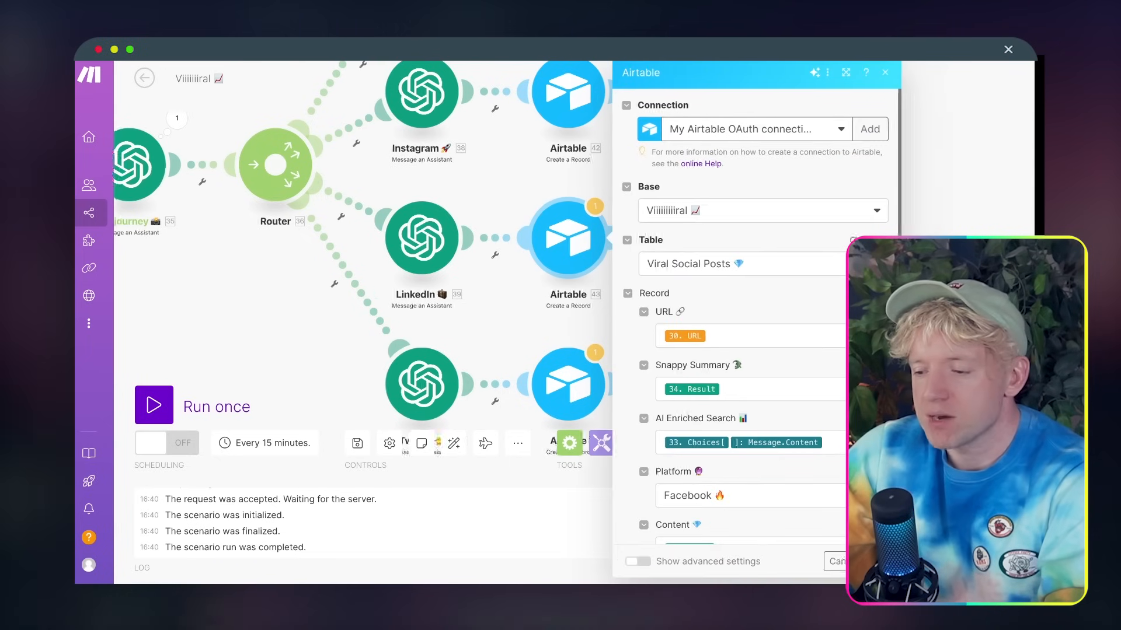
pyautogui.scroll(-3, 621, 265)
pyautogui.doubleClick(595, 365)
pyautogui.write('L')
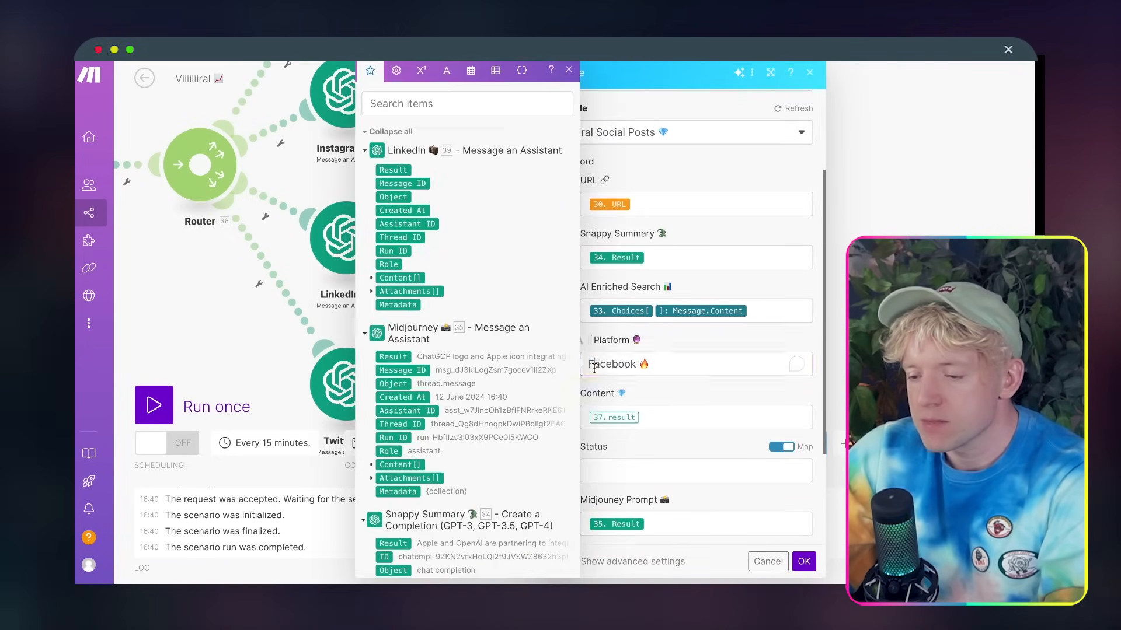
pyautogui.write('inked')
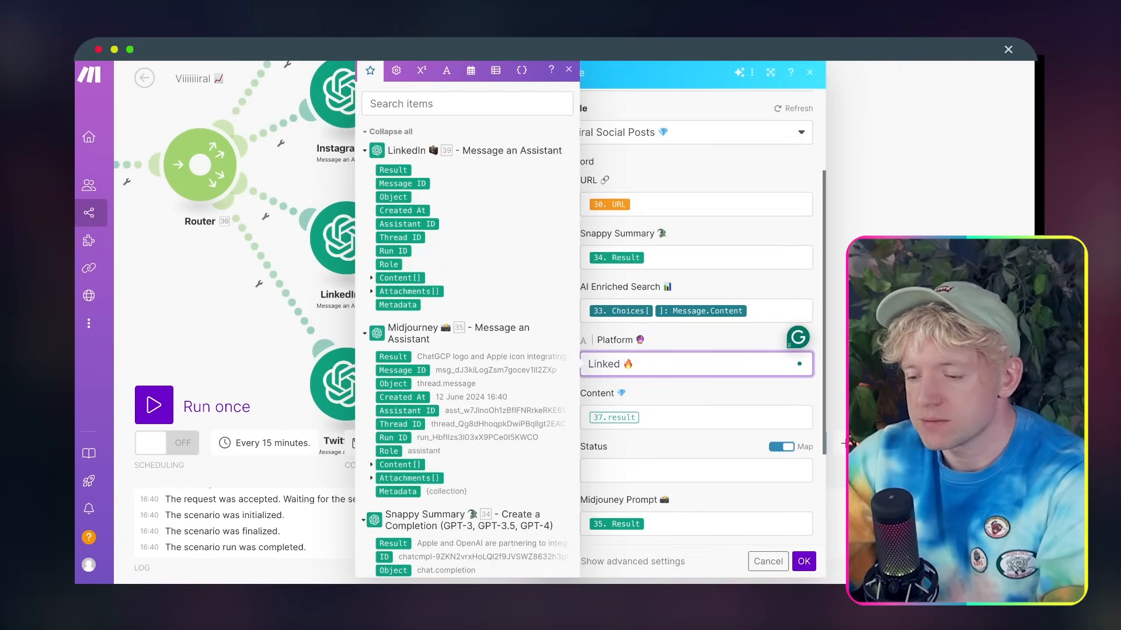
pyautogui.write('IN')
pyautogui.press('BackSpace')
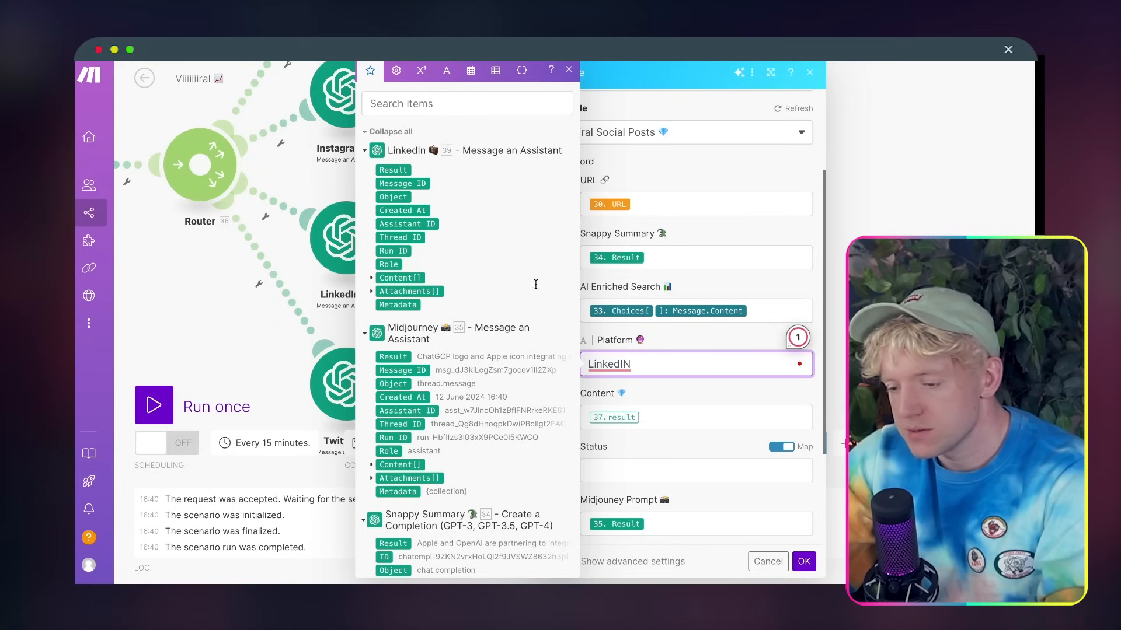
pyautogui.press('ctrl+super+space')
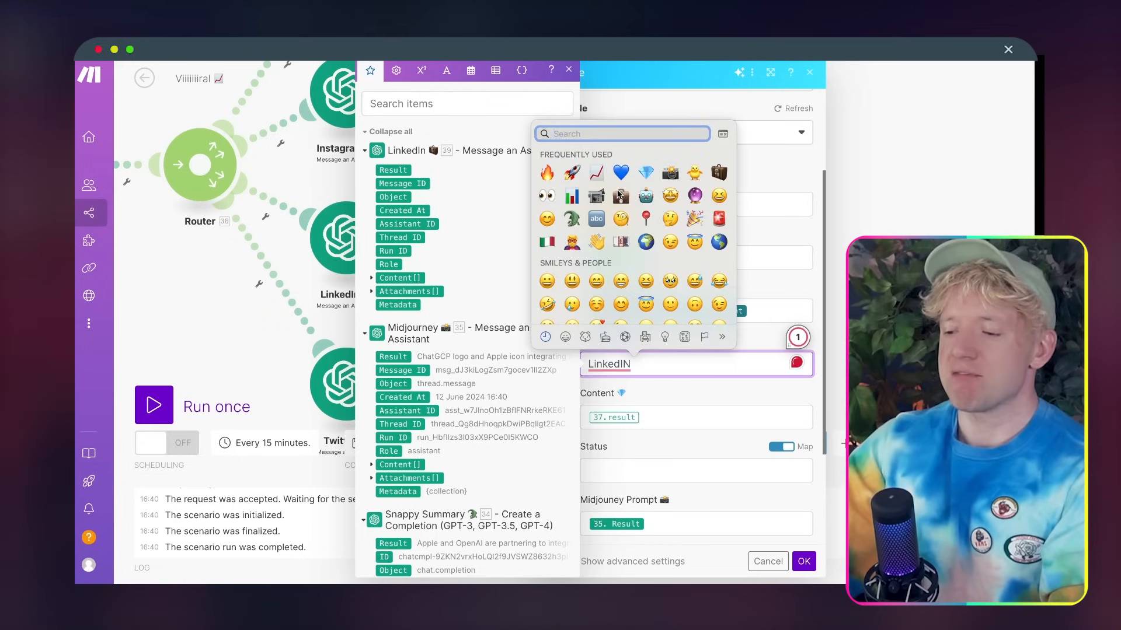
pyautogui.click(620, 195)
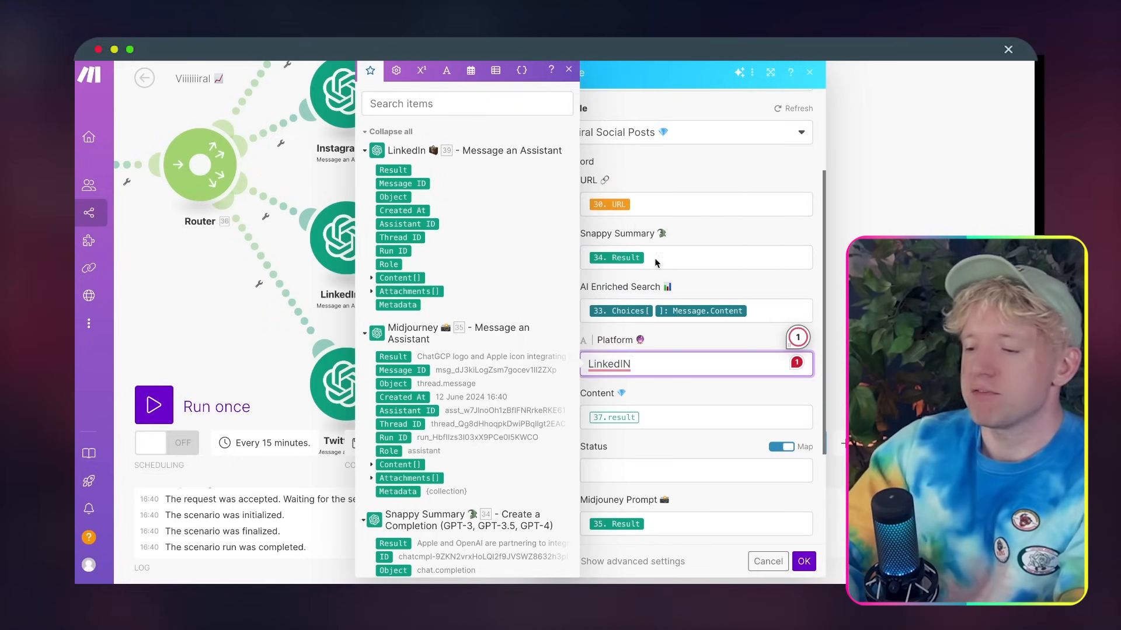
# Map the Content field of the LinkedIn branch's Airtable record to the LinkedIn assistant's Result output and save the module
pyautogui.click(677, 423)
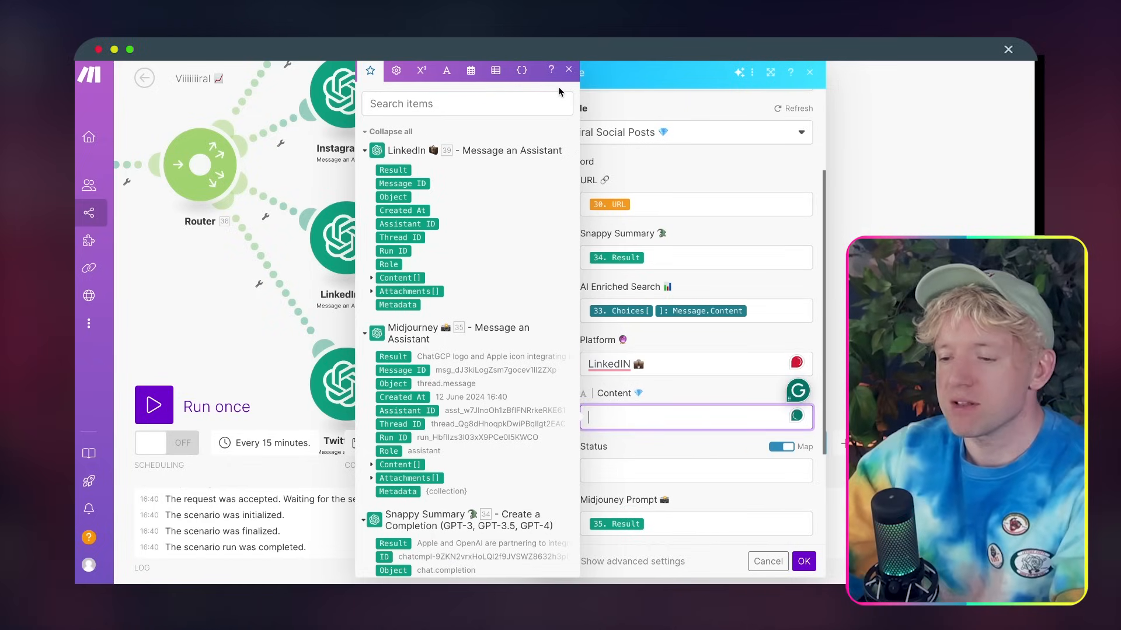
pyautogui.click(569, 69)
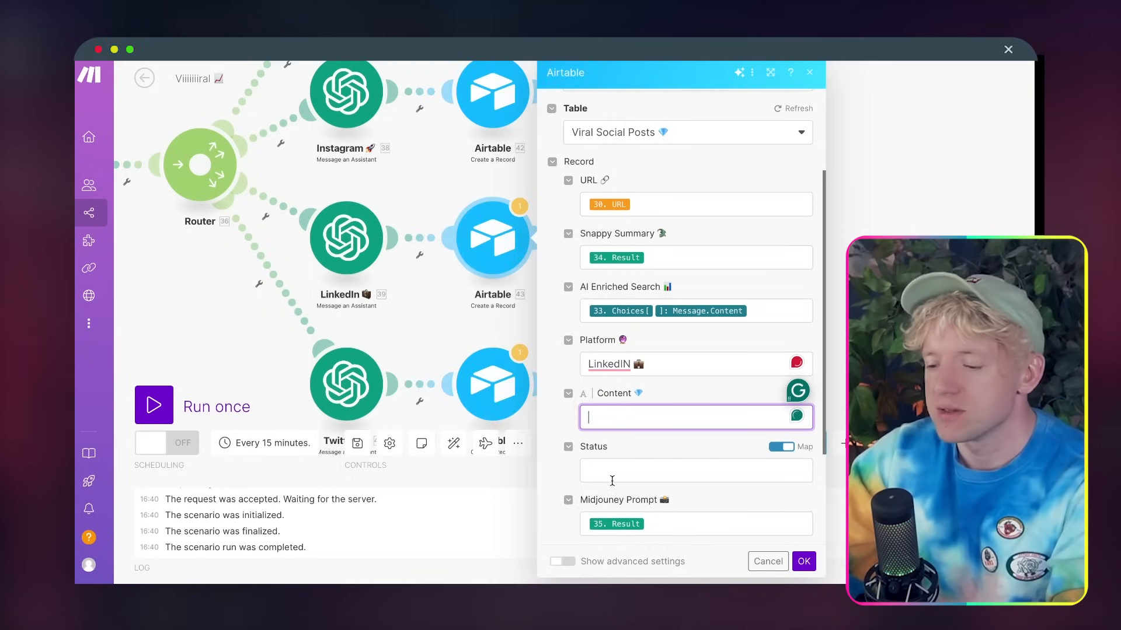
pyautogui.click(631, 416)
pyautogui.click(393, 170)
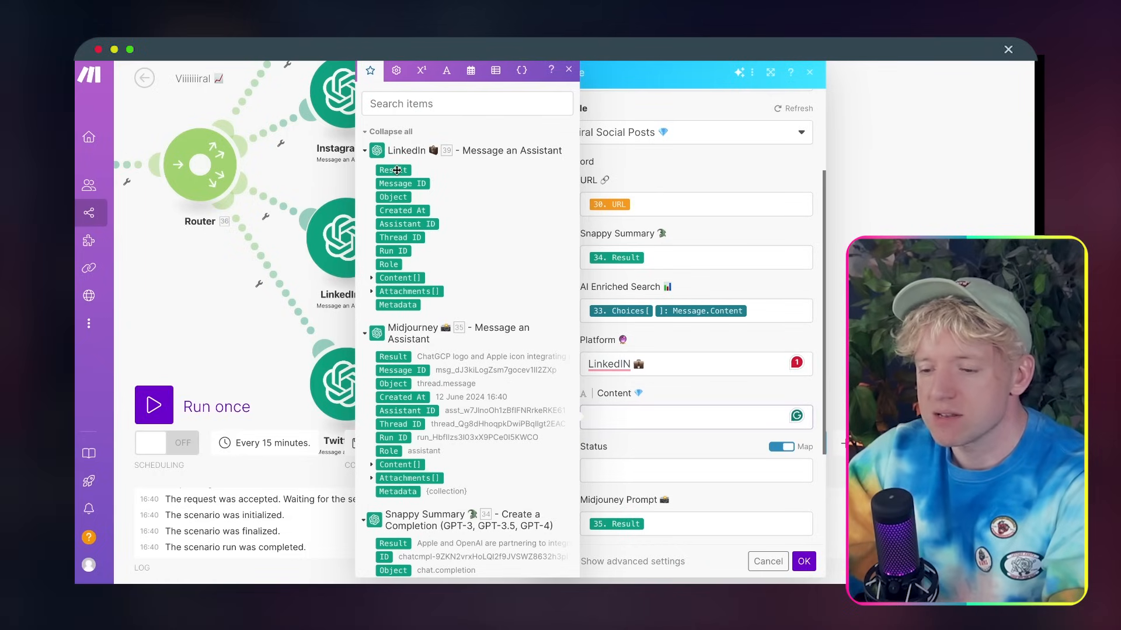
pyautogui.scroll(-2, 681, 450)
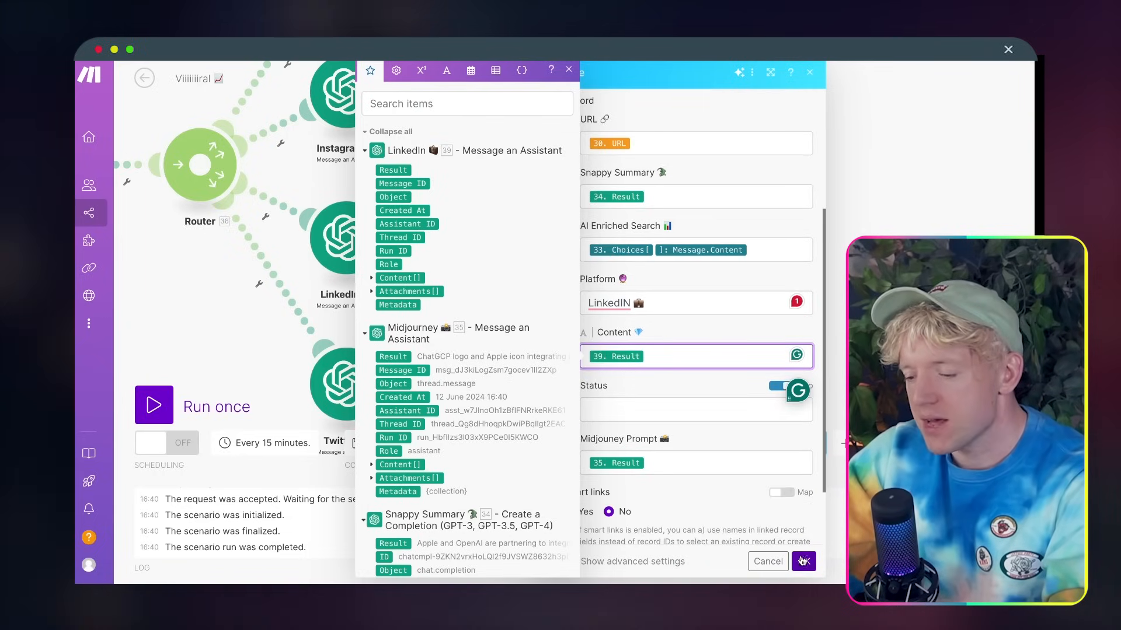
pyautogui.click(804, 561)
# In the Twitter branch's Airtable module, set the Platform field to "Twitter 🐣"
pyautogui.scroll(-3, 685, 340)
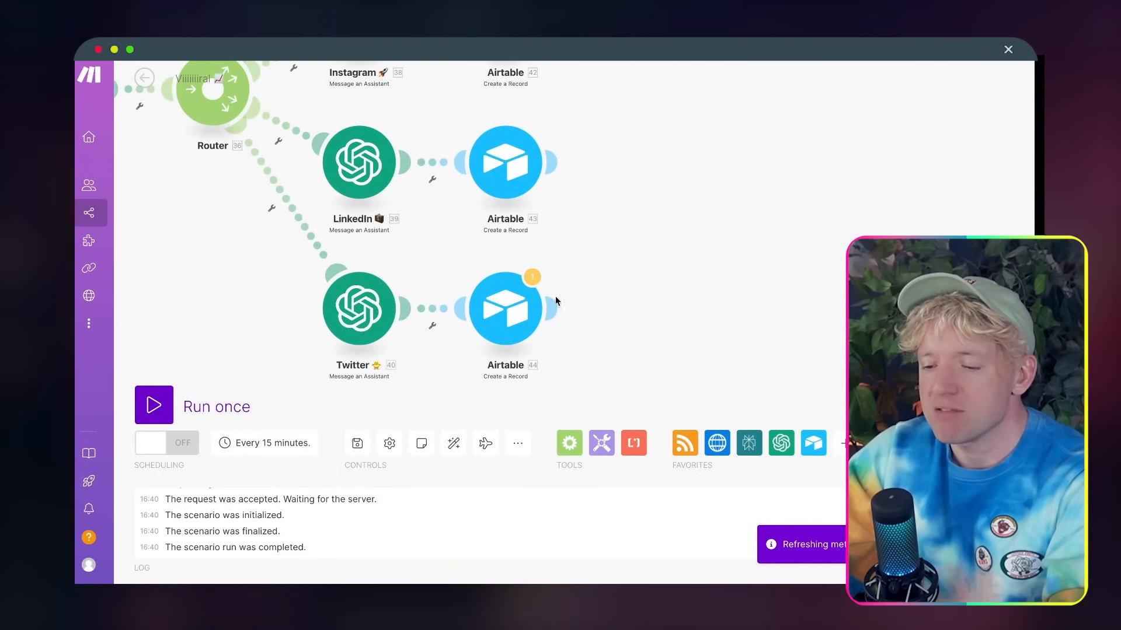
pyautogui.click(498, 314)
pyautogui.scroll(-5, 683, 336)
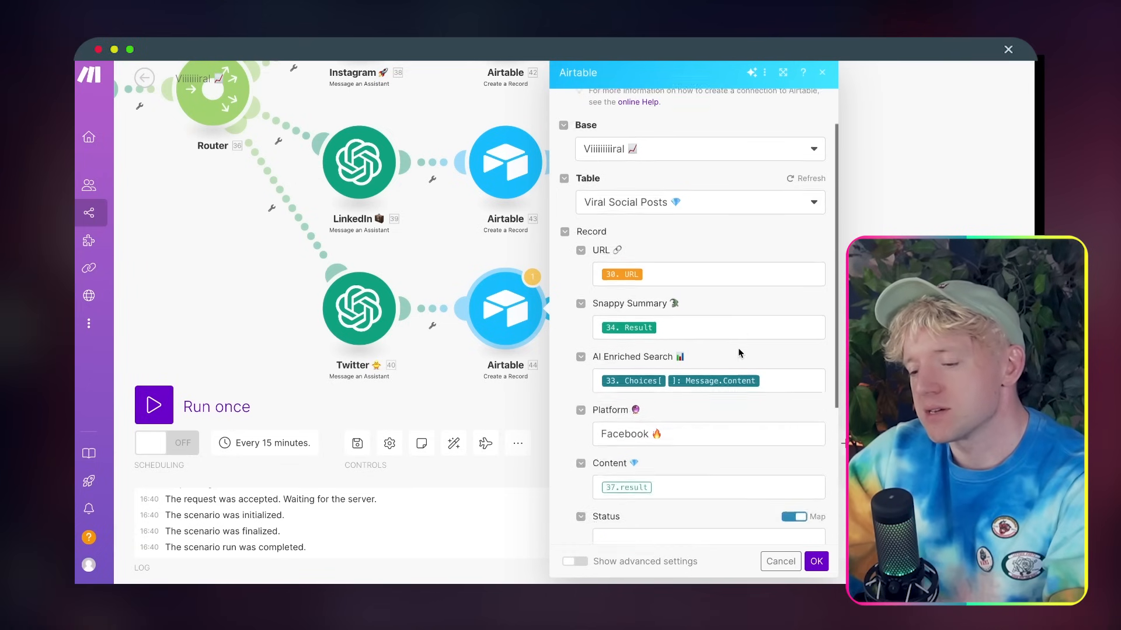
pyautogui.click(621, 368)
pyautogui.write('t')
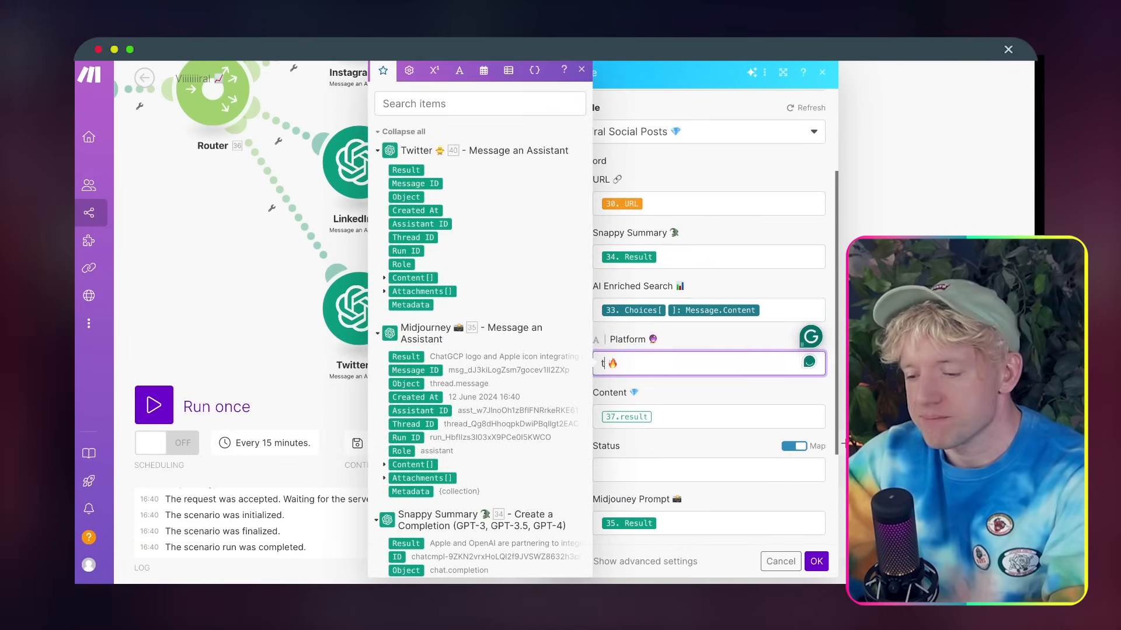
pyautogui.press('BackSpace')
pyautogui.press('BackSpace')
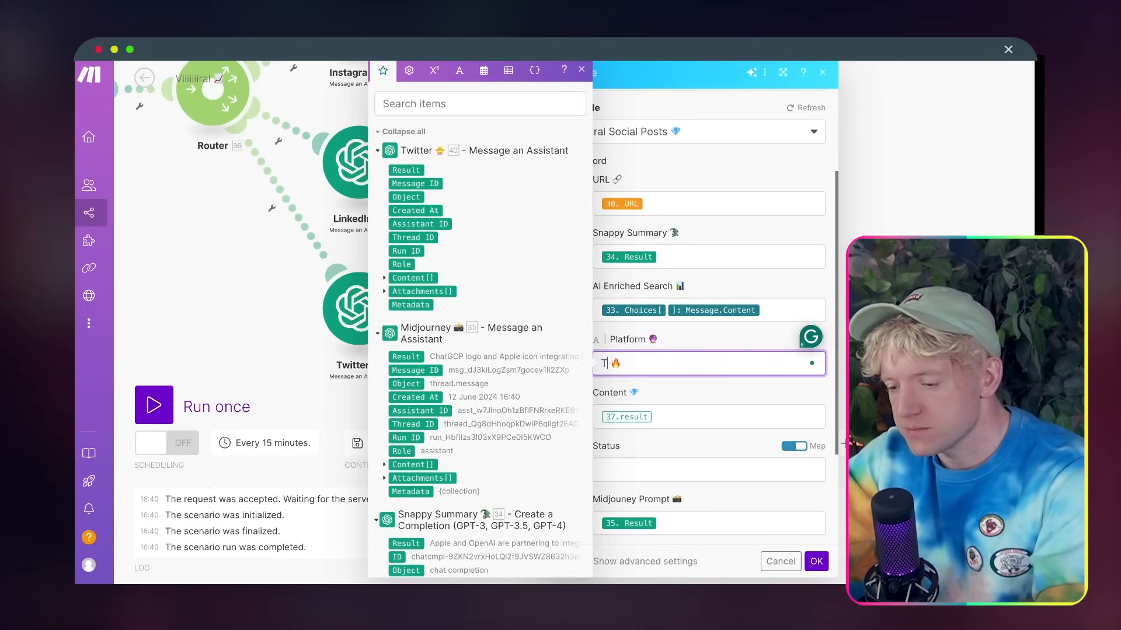
pyautogui.press('BackSpace')
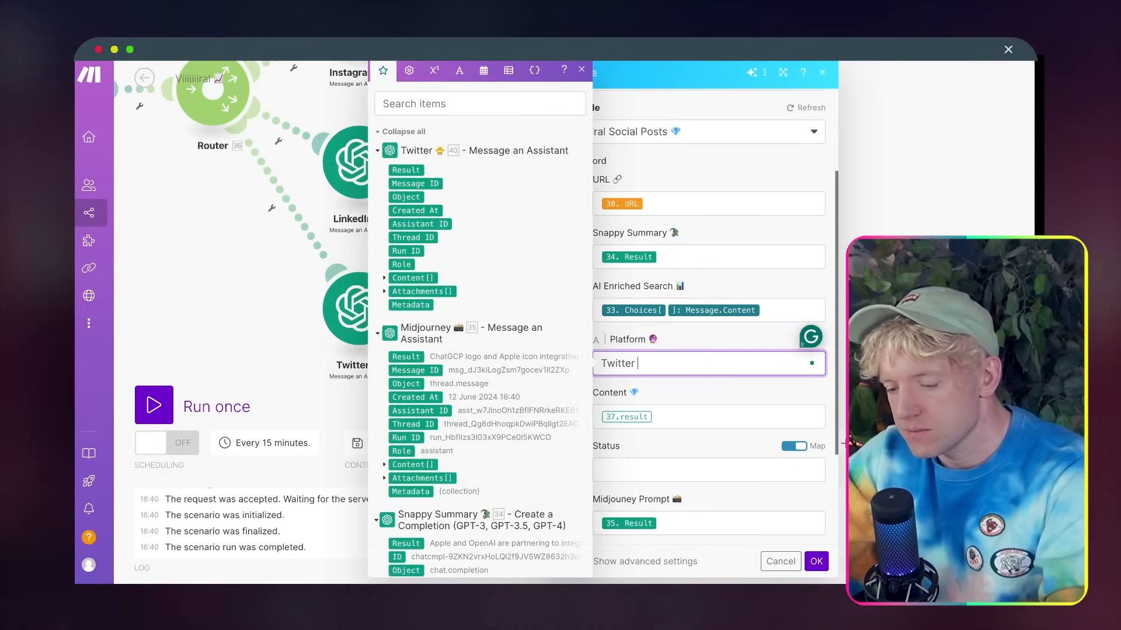
pyautogui.press('ctrl+super+space')
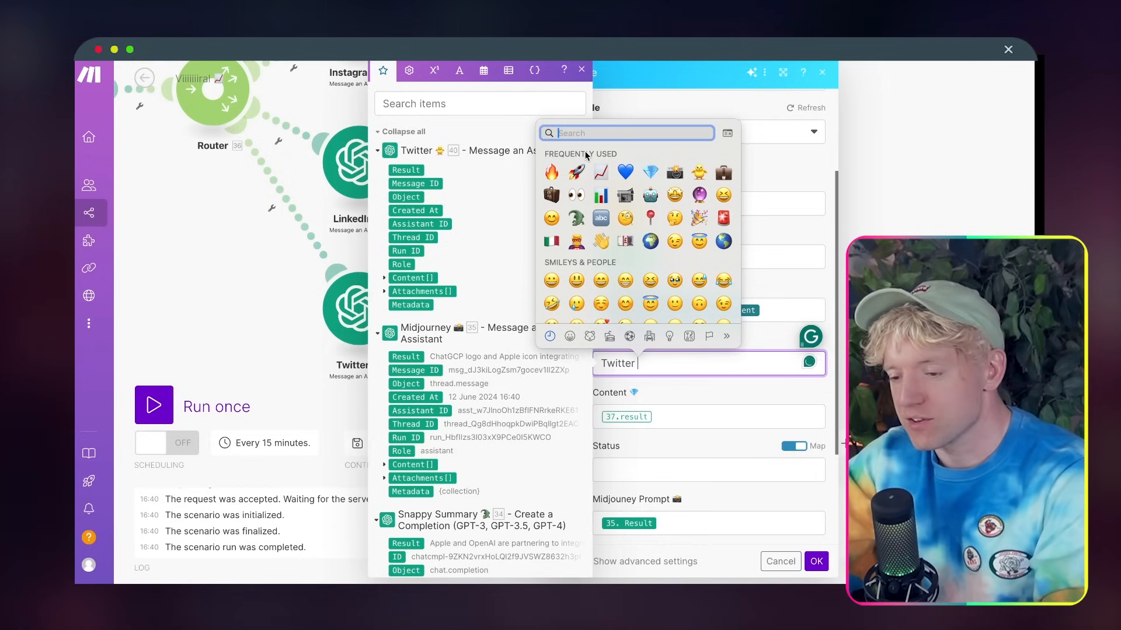
pyautogui.write('twee')
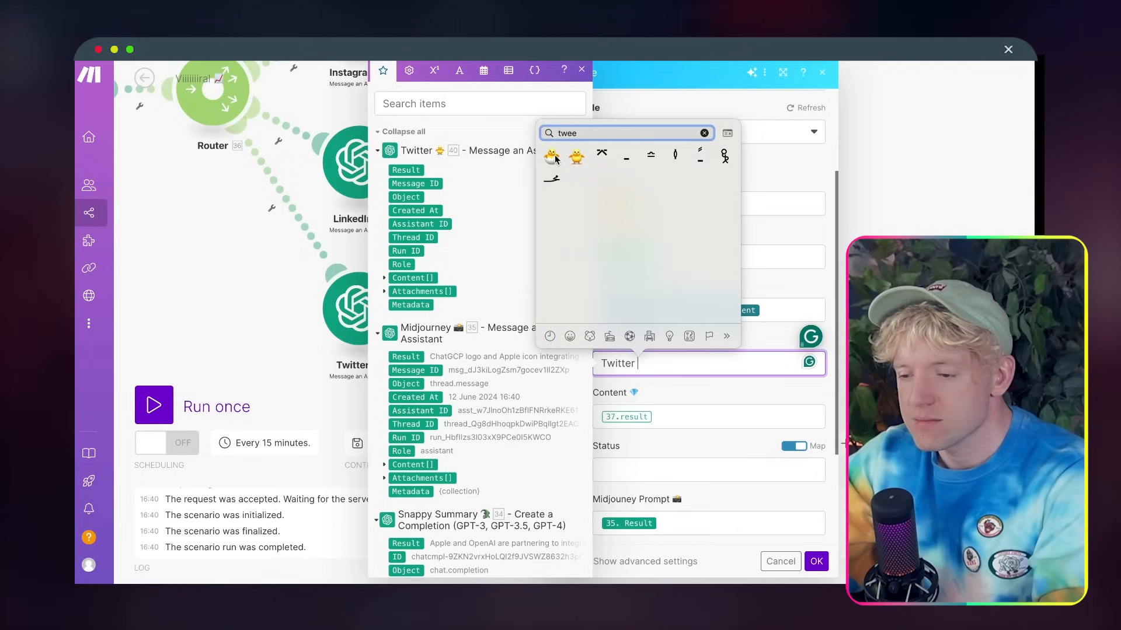
pyautogui.click(555, 159)
# Map the Content field of the Twitter branch's Airtable record to the Twitter assistant's Result output and save the module
pyautogui.click(693, 415)
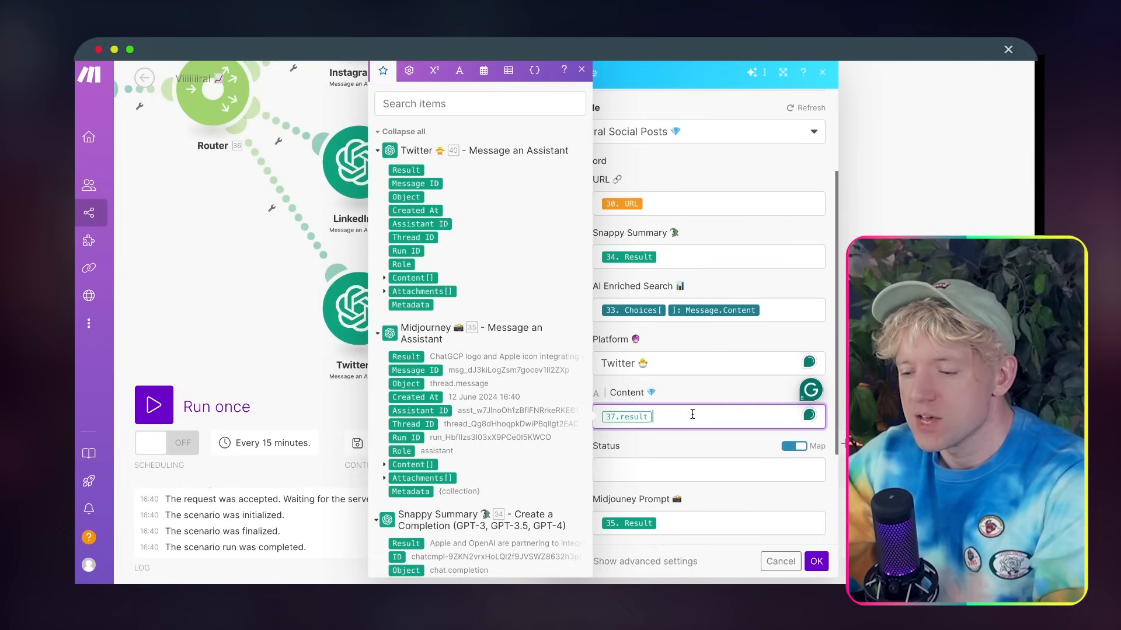
pyautogui.click(418, 172)
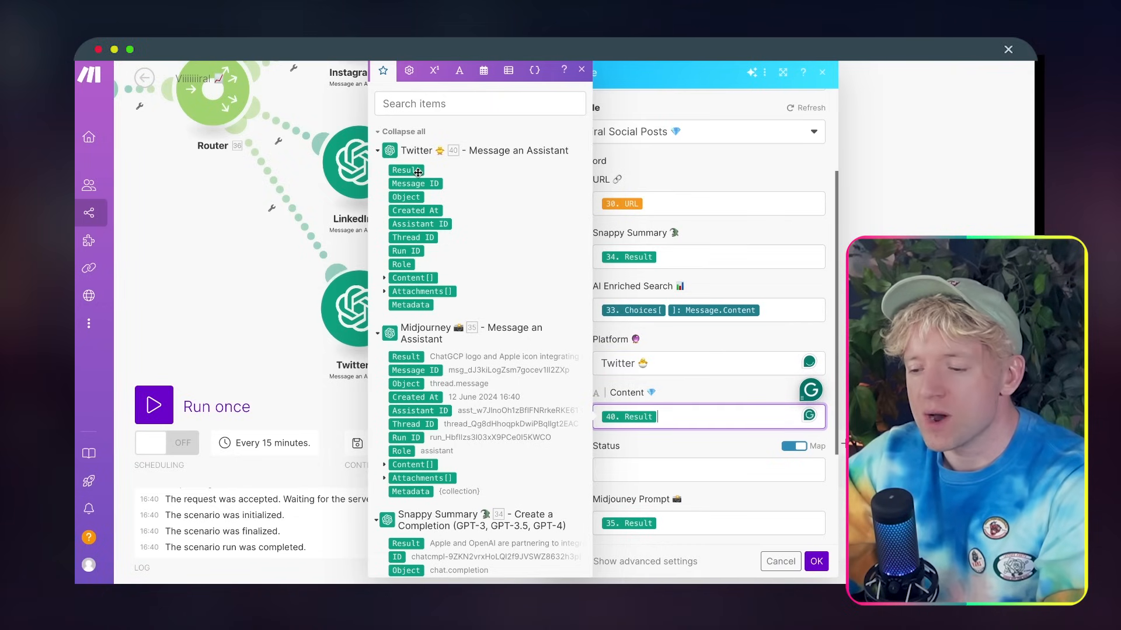
pyautogui.scroll(-5, 695, 417)
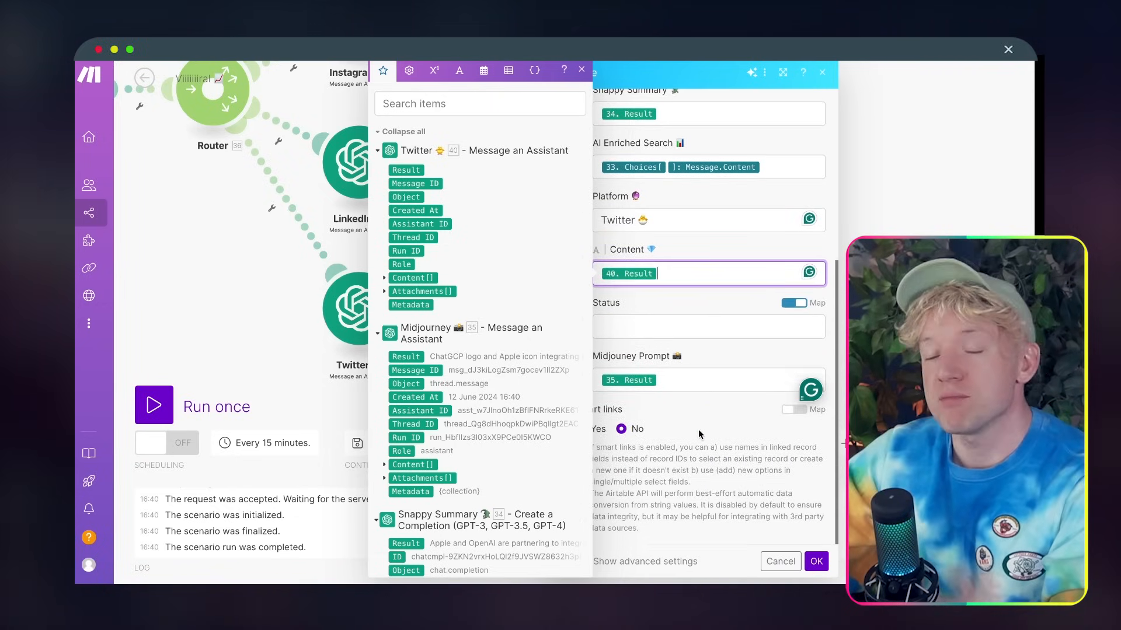
pyautogui.click(698, 429)
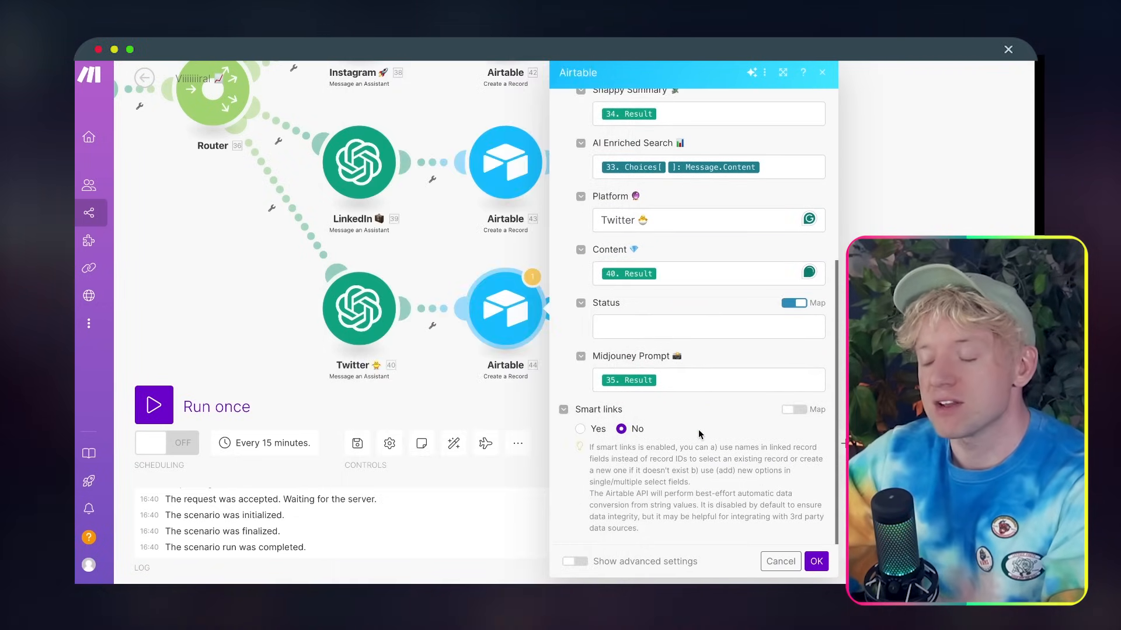
pyautogui.click(816, 561)
# Add an OpenAI Create a Completion module as a new router branch below the Twitter branch
pyautogui.scroll(-2, 782, 300)
pyautogui.scroll(-10, 783, 300)
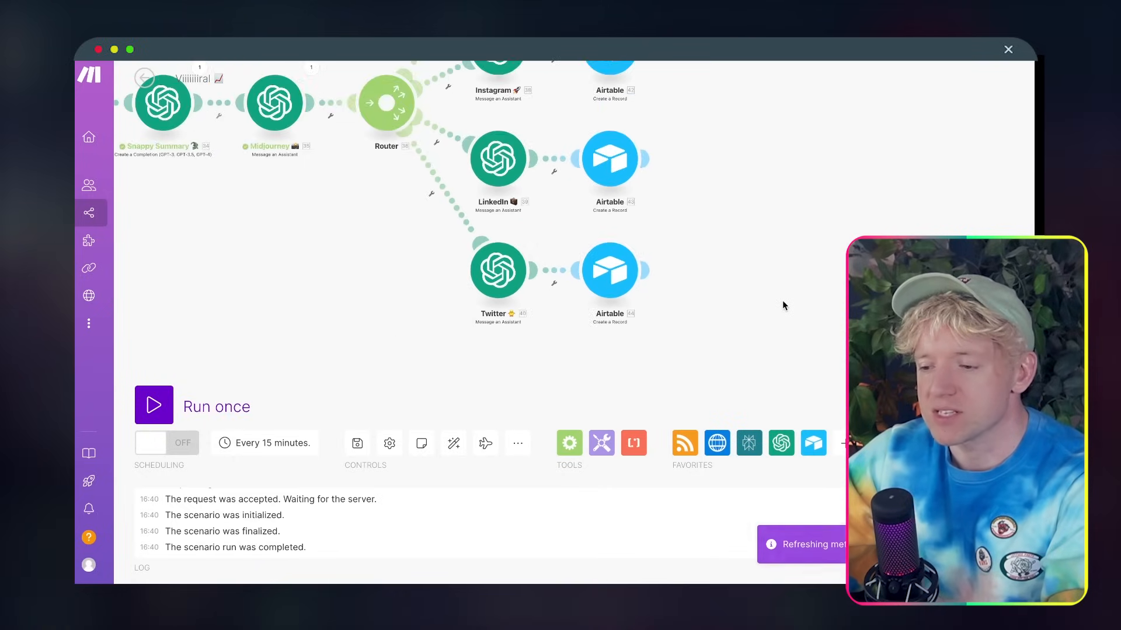
pyautogui.scroll(8, 787, 299)
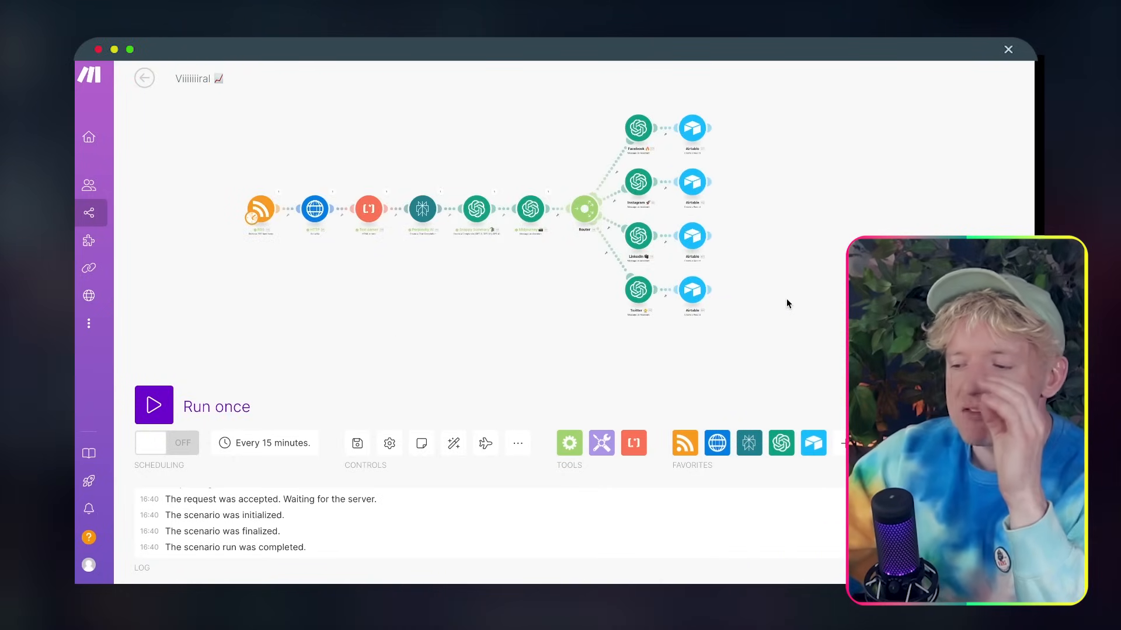
pyautogui.moveTo(786, 299); pyautogui.dragTo(700, 282)
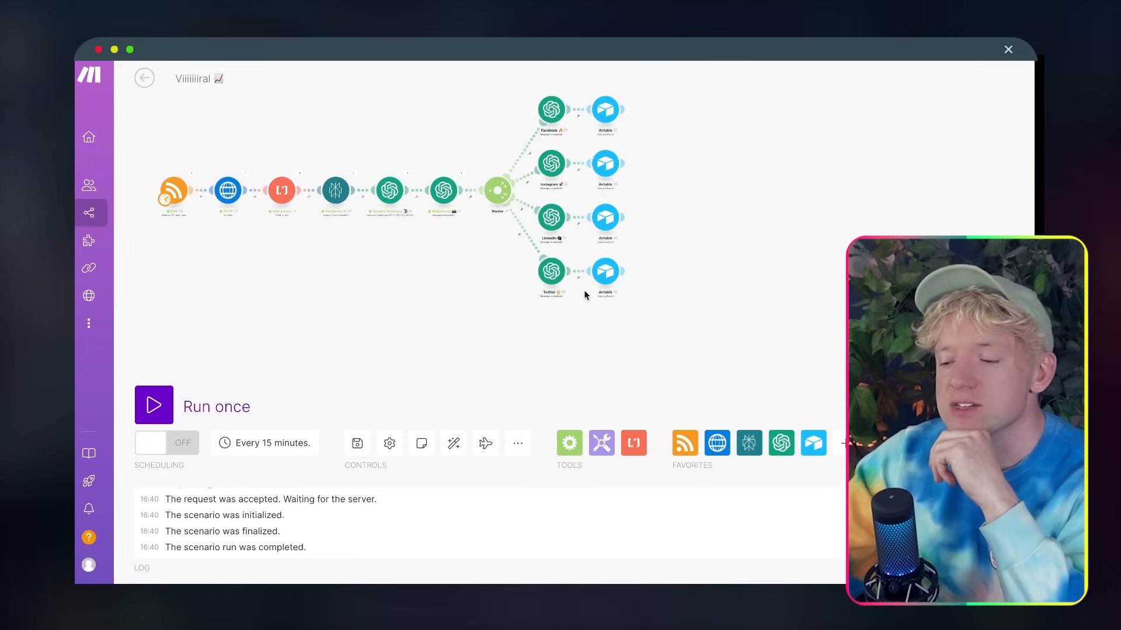
pyautogui.click(781, 443)
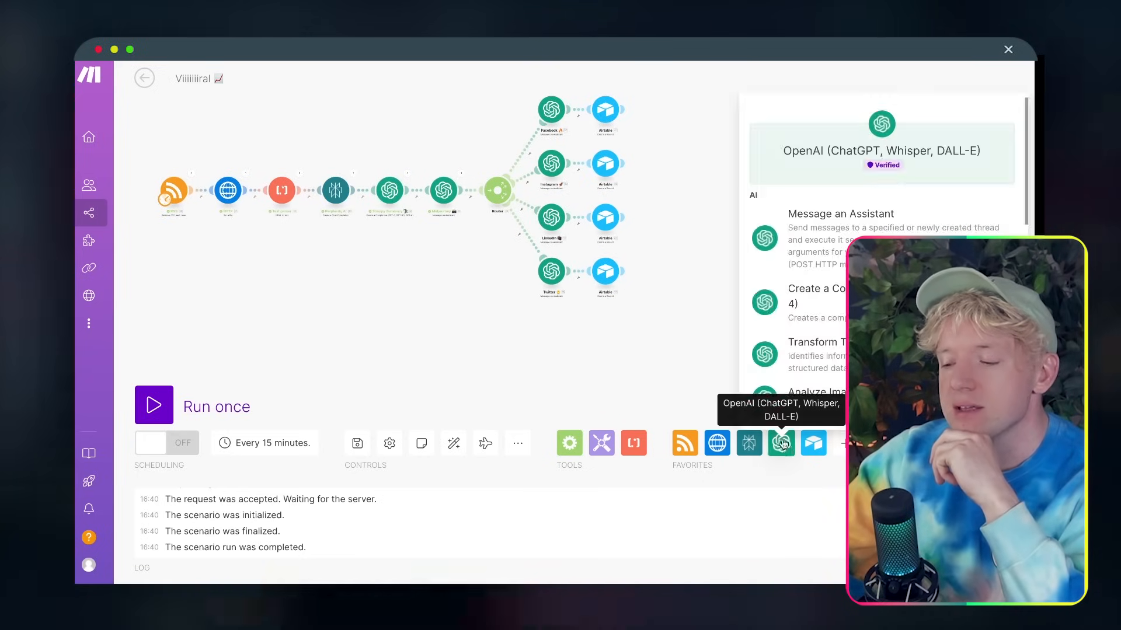
pyautogui.click(791, 278)
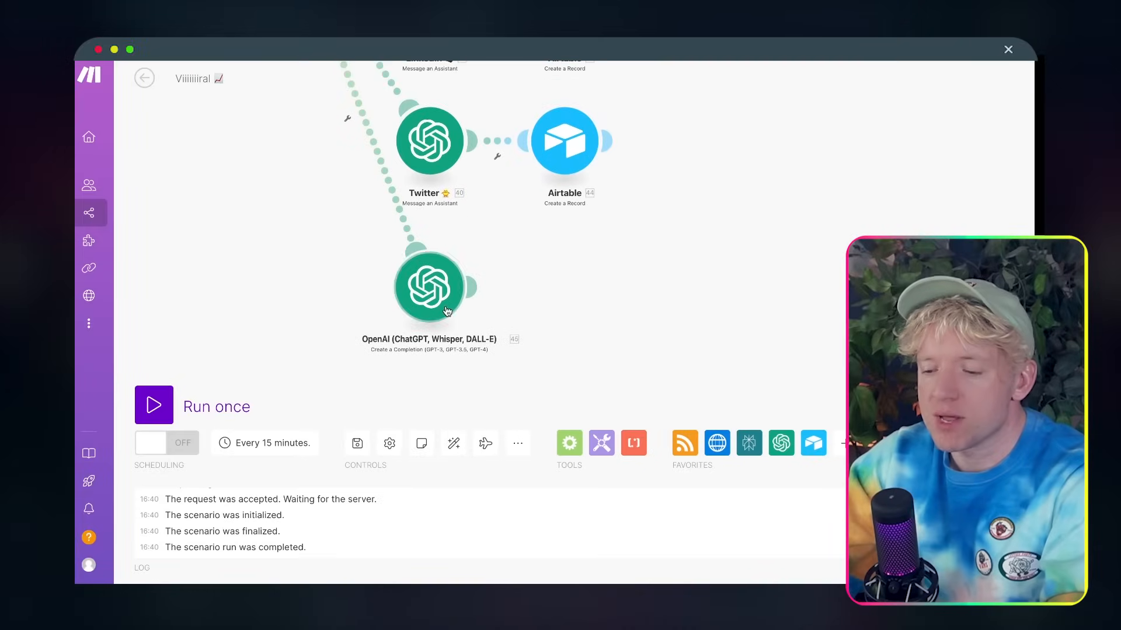
# Rename the new OpenAI completion module to "Hook 🪝"
pyautogui.rightClick(432, 292)
pyautogui.click(496, 368)
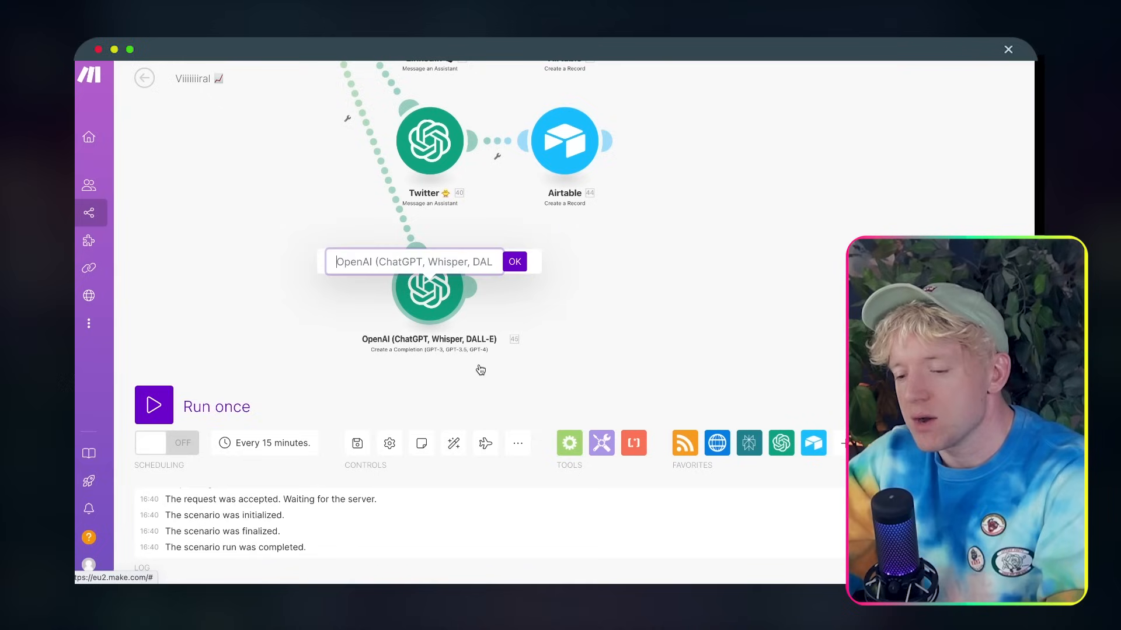
pyautogui.write('Hook')
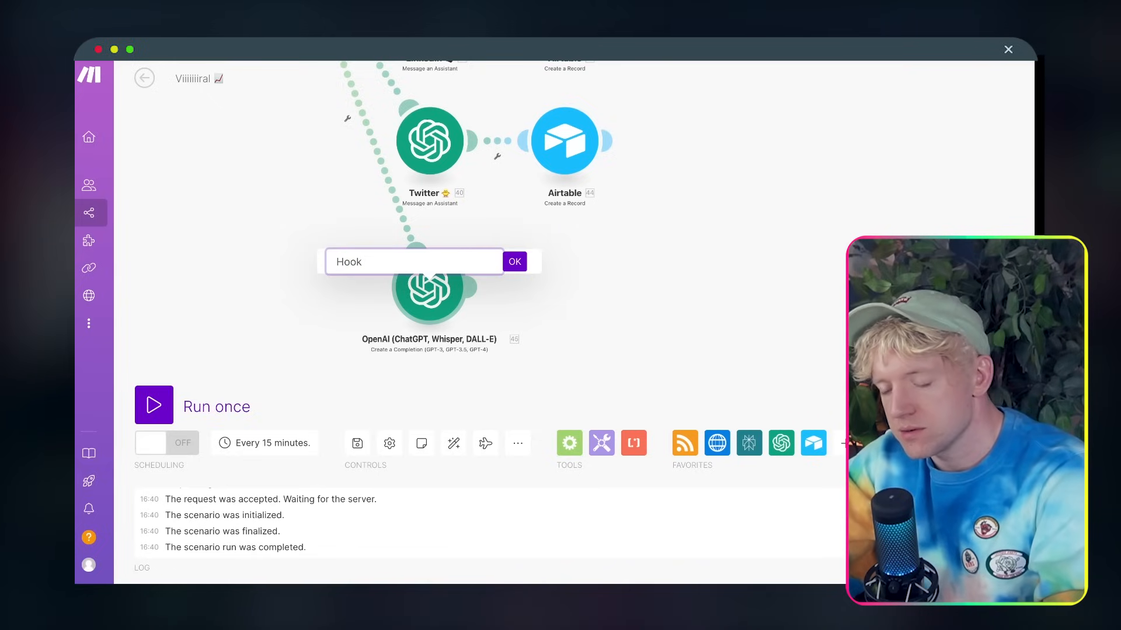
pyautogui.click(364, 279)
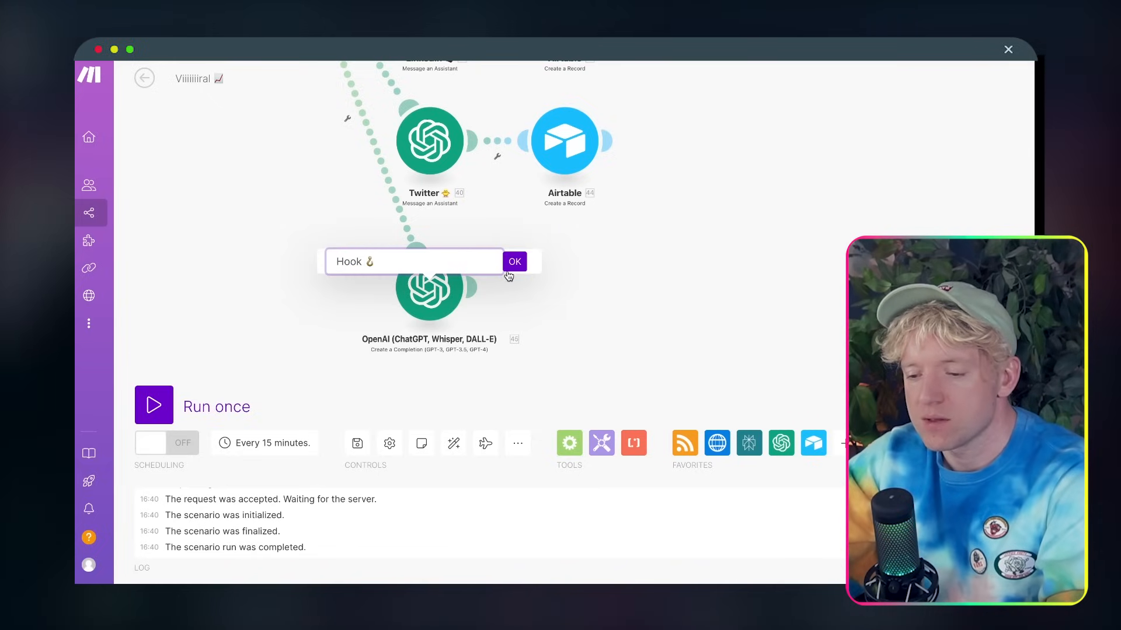
pyautogui.click(514, 262)
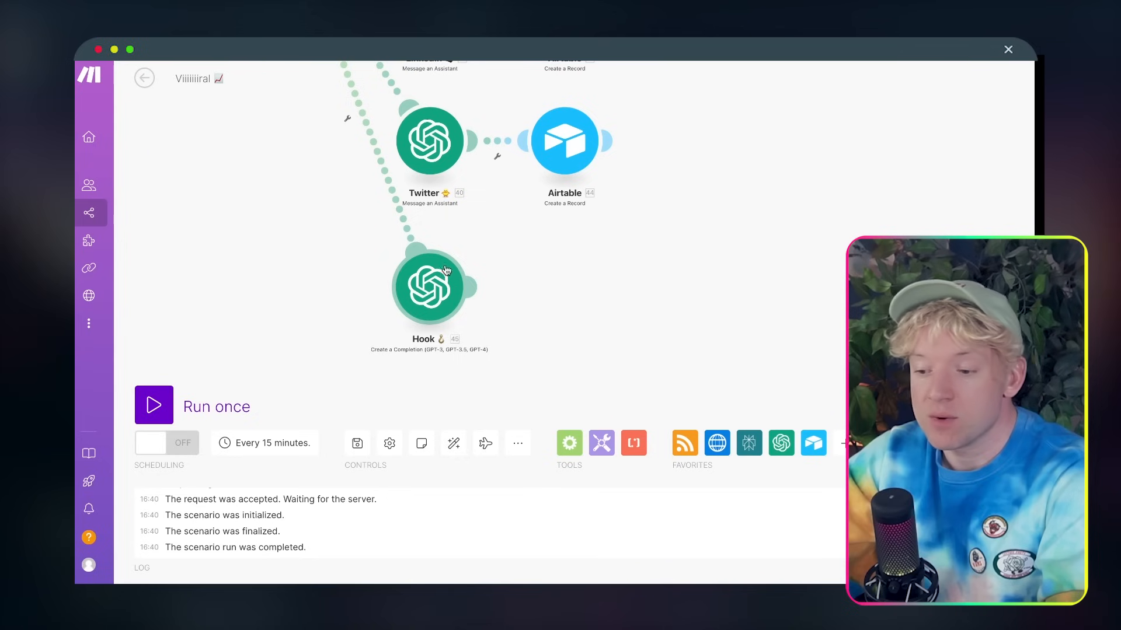
# Copy the entire message text with its mapped variables from the Twitter assistant module and close its settings
pyautogui.click(432, 150)
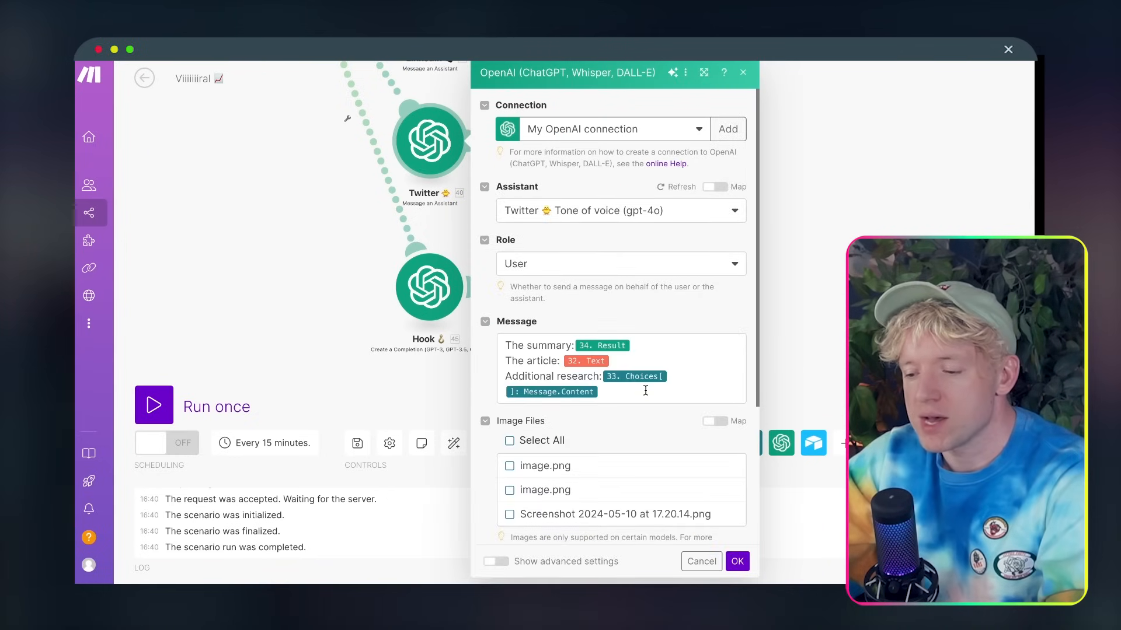
pyautogui.click(646, 390)
pyautogui.hotkey('ctrl', 'a')
pyautogui.click(736, 562)
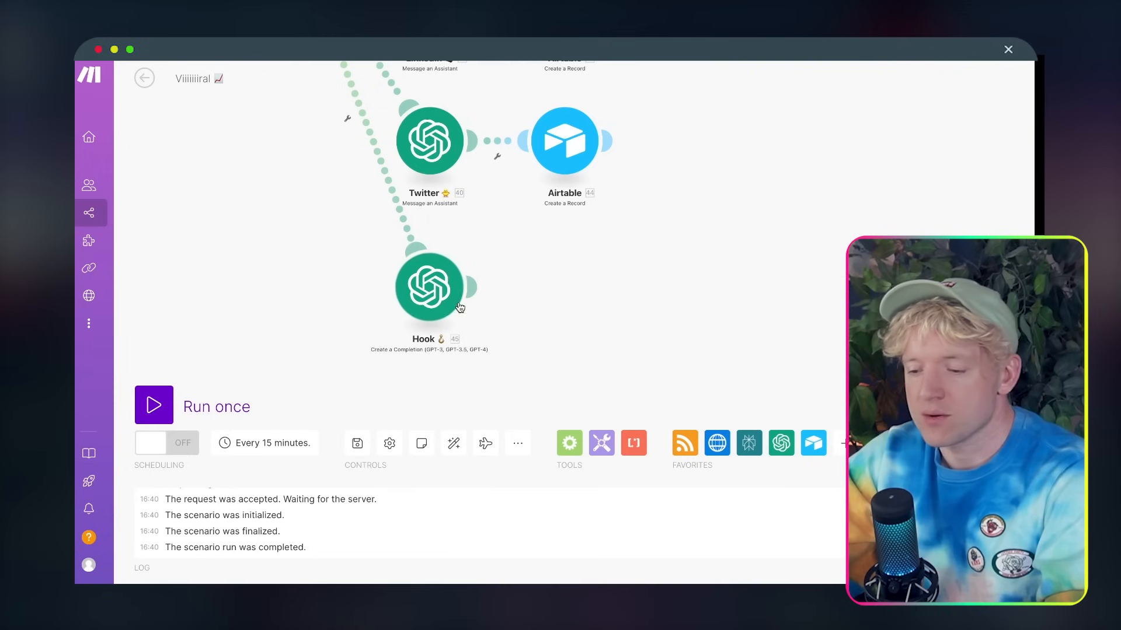
# In the Hook module's settings, set Max Tokens to 0 and choose the gpt-4o (system) model
pyautogui.click(435, 296)
pyautogui.click(555, 337)
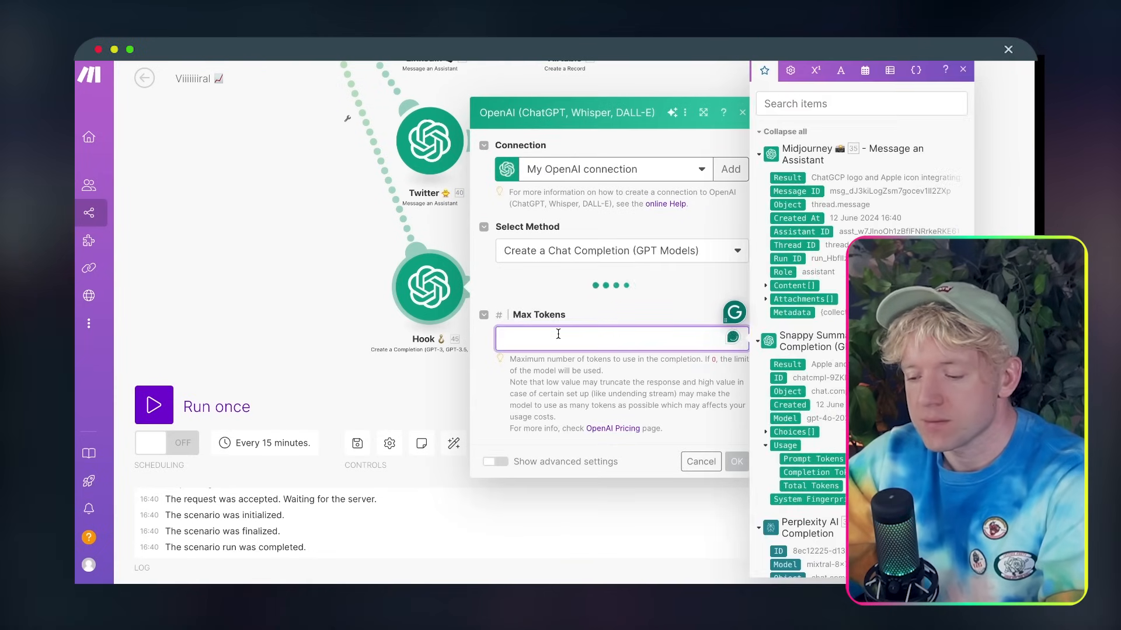
pyautogui.write('0')
pyautogui.click(568, 267)
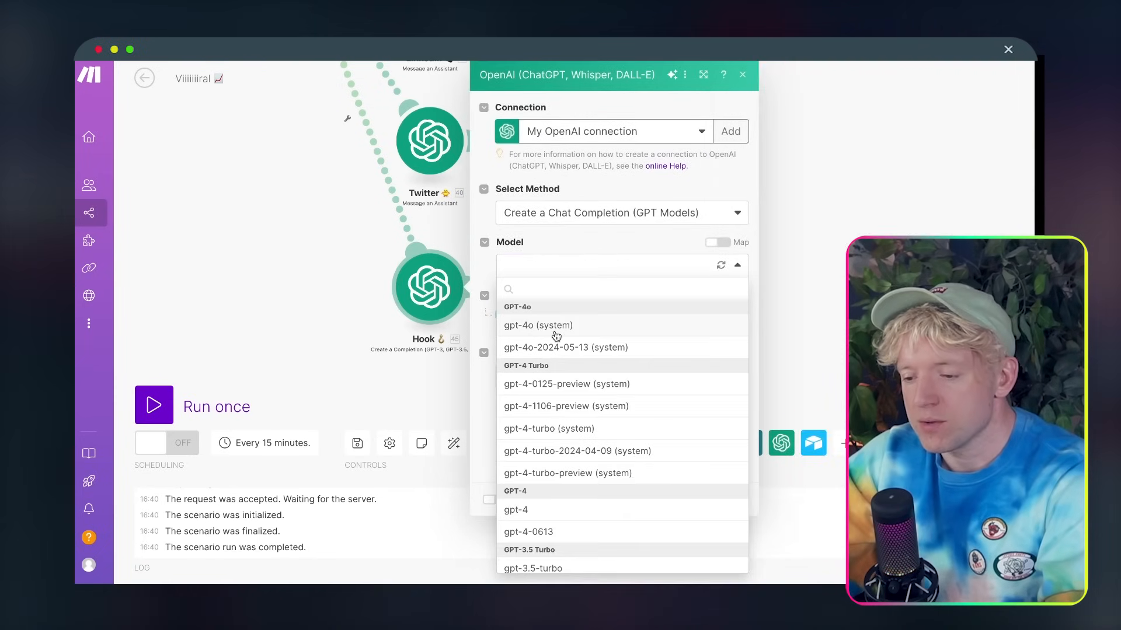
pyautogui.click(520, 325)
# Add a User message to the Hook module containing the copied summary, article and additional research variables, and save the module
pyautogui.click(500, 316)
pyautogui.click(570, 356)
pyautogui.click(552, 395)
pyautogui.click(600, 404)
pyautogui.write('The summary: 34. Result The article: 30. Text Additional research: 33. Choices[]: Message.Content')
pyautogui.scroll(-2, 633, 460)
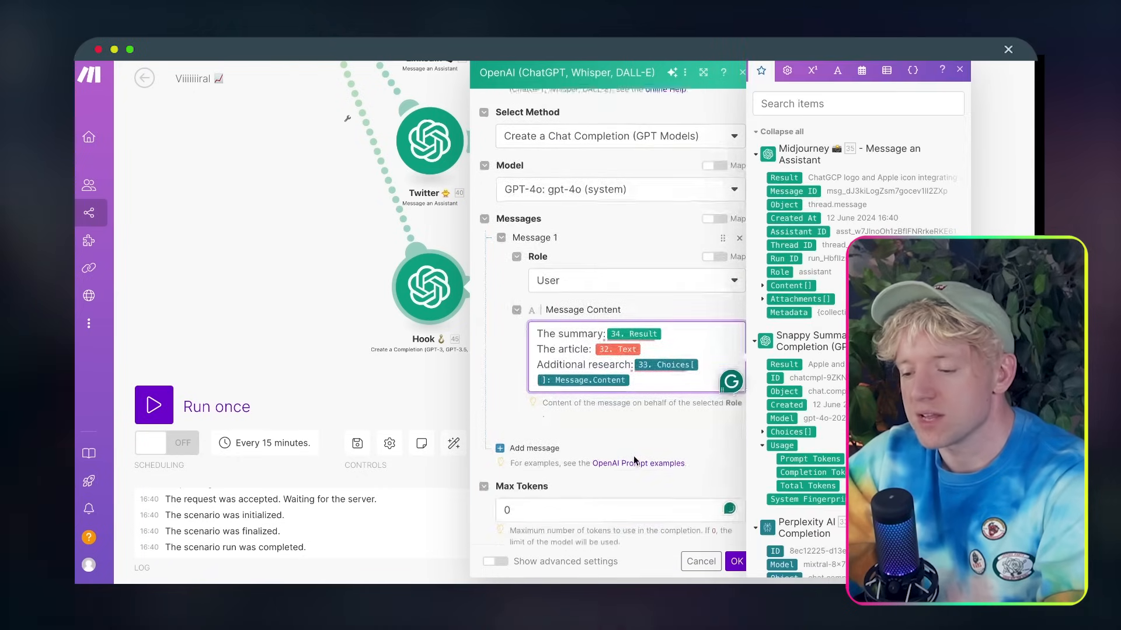
pyautogui.click(734, 561)
# Clone the Hook module, connect the copy after the original, and open the copy's settings and module options
pyautogui.rightClick(448, 305)
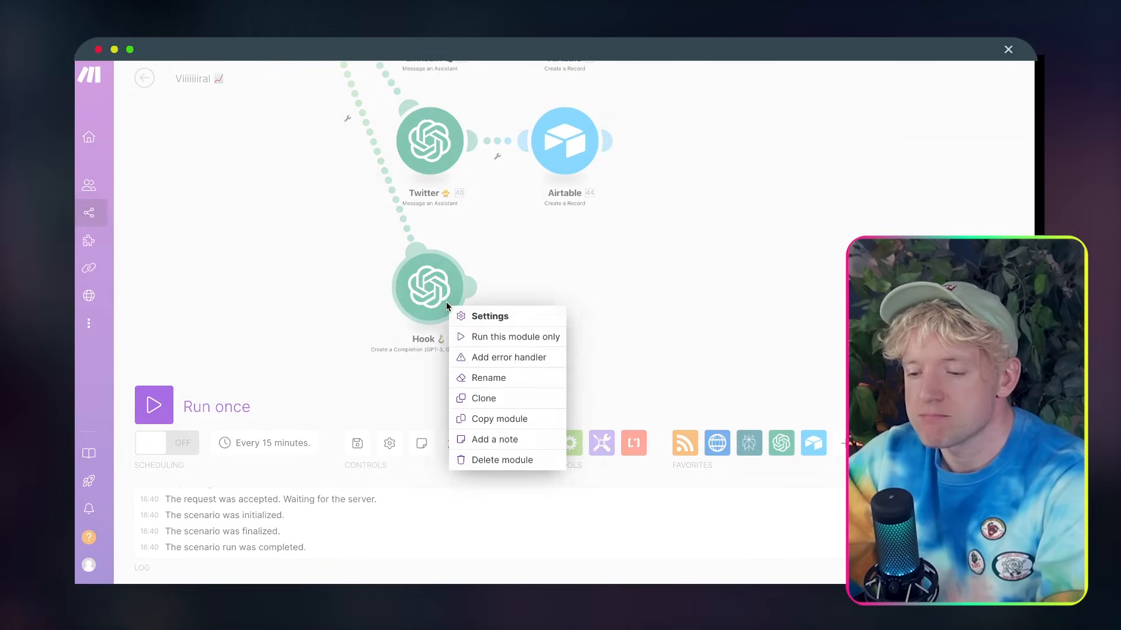
pyautogui.click(508, 398)
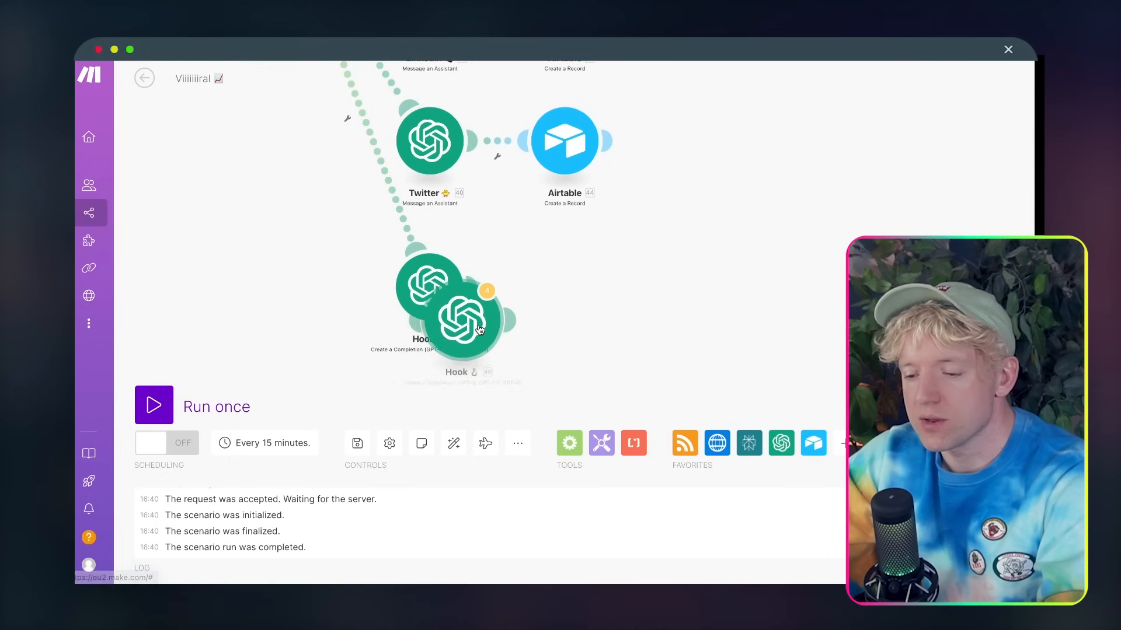
pyautogui.click(565, 291)
pyautogui.click(565, 290)
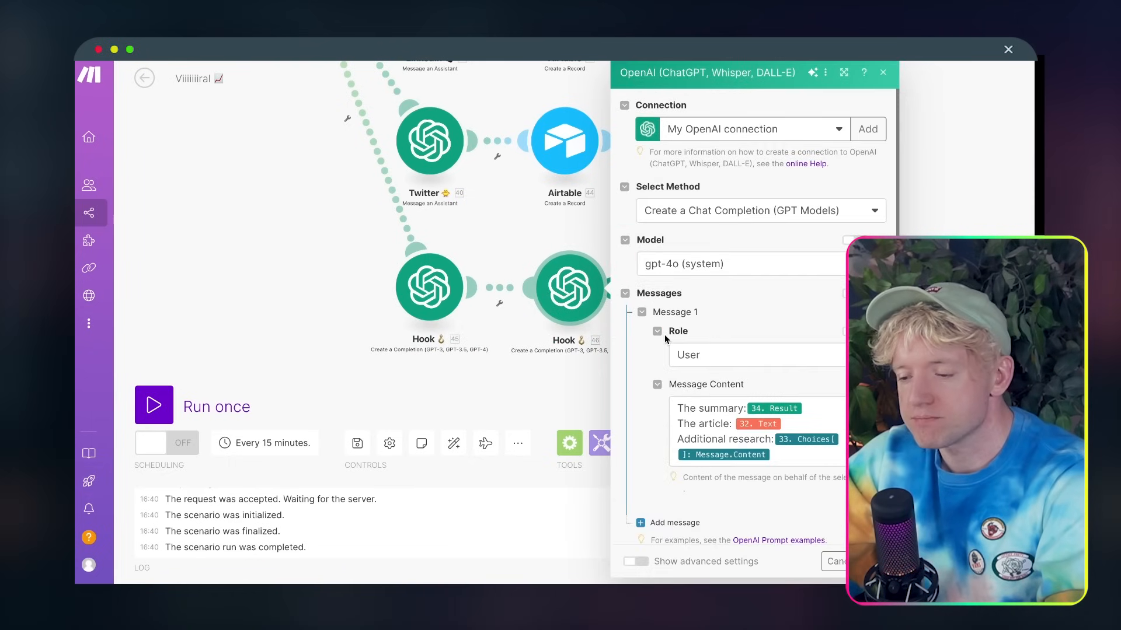
pyautogui.rightClick(458, 301)
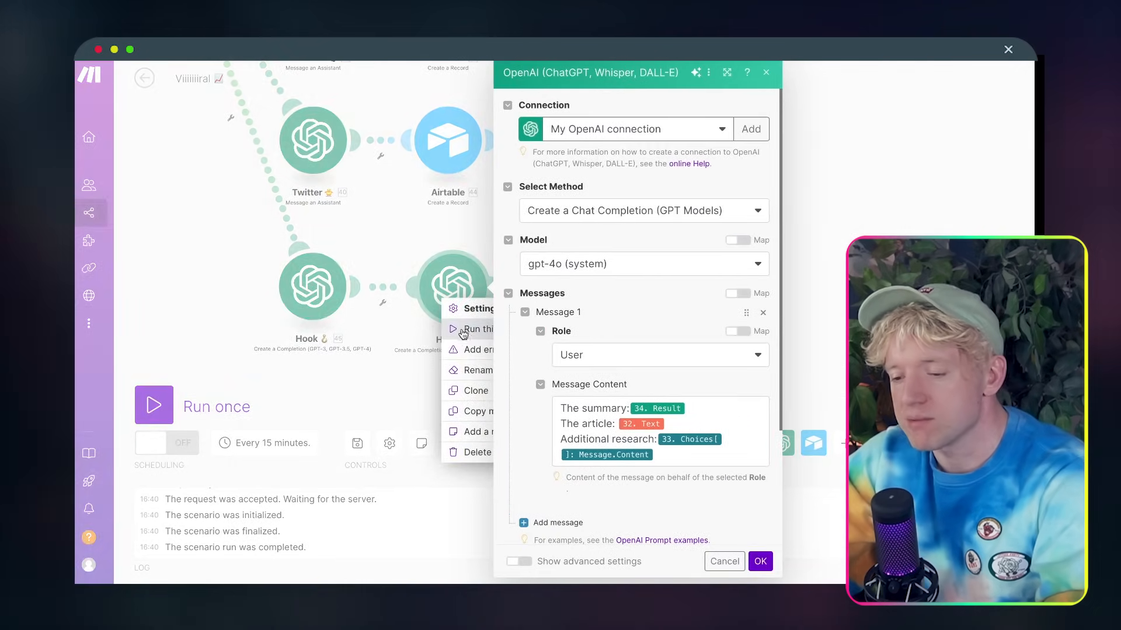
# Close the module settings and rename the second Hook module in the bottom branch to Viral Script 📊
pyautogui.click(403, 358)
pyautogui.rightClick(456, 272)
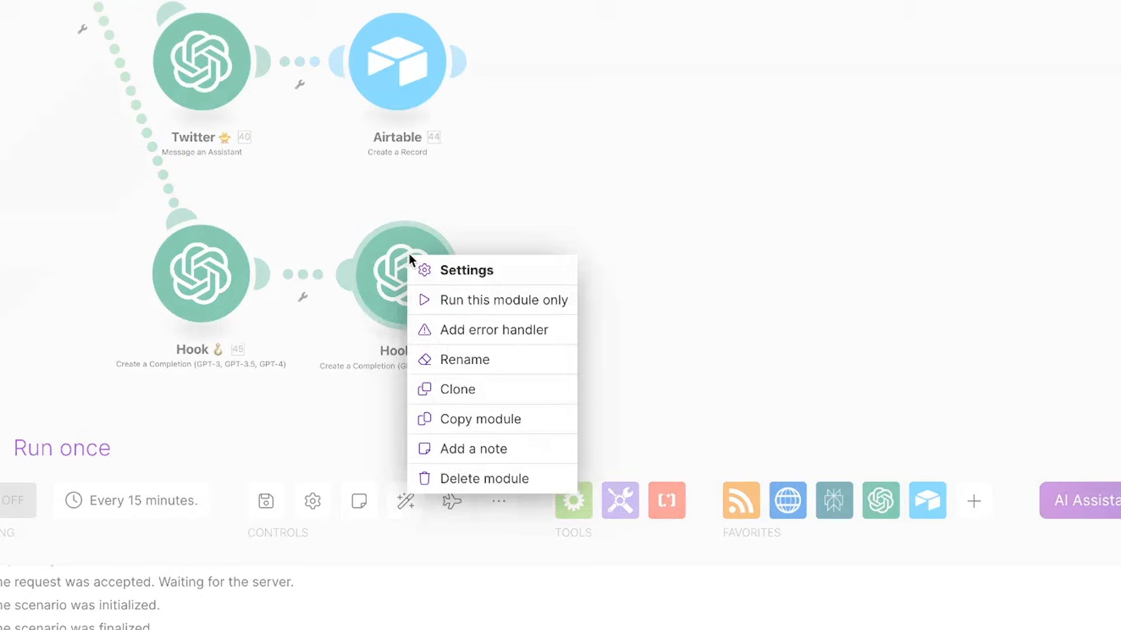
pyautogui.click(501, 346)
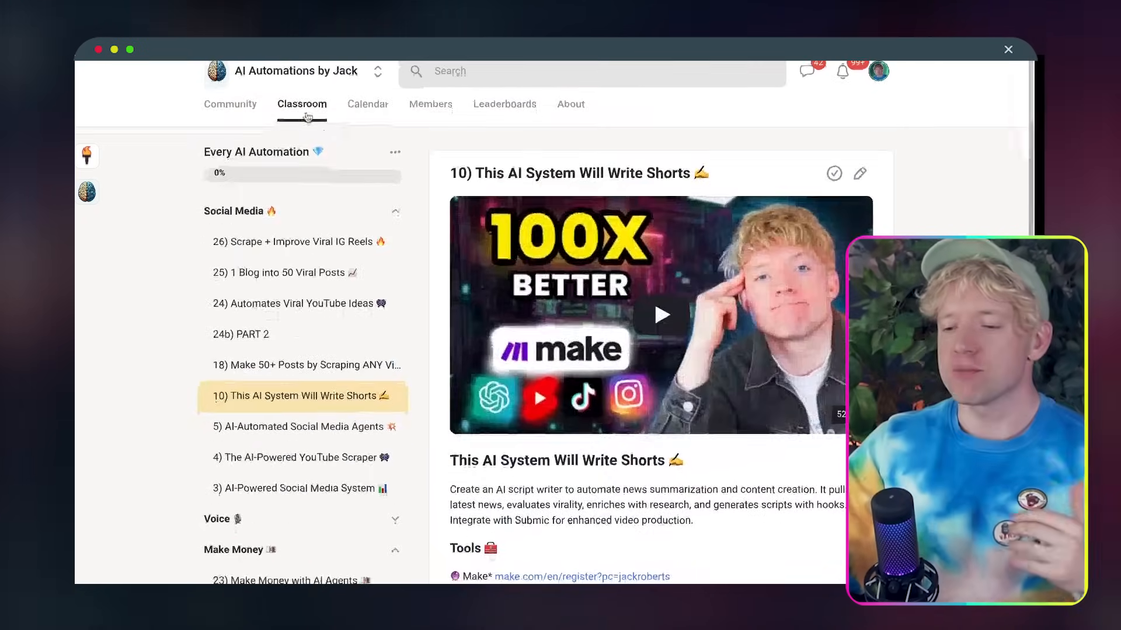
# Browse the Skool classroom's course overview and open the Every AI Automation course
pyautogui.click(302, 105)
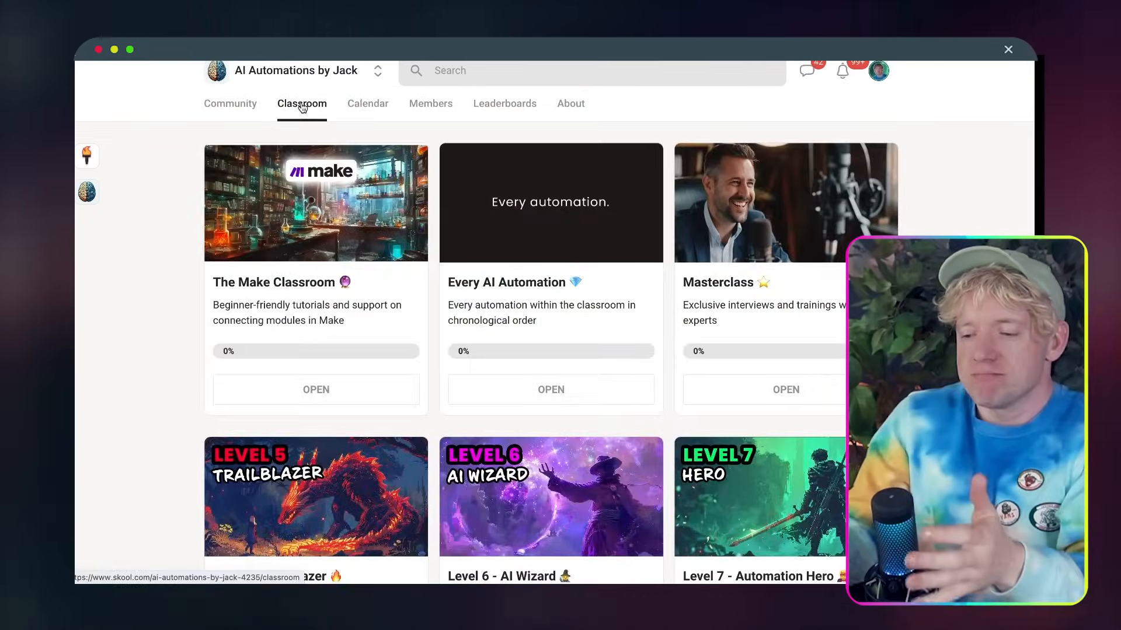
pyautogui.scroll(-5, 590, 322)
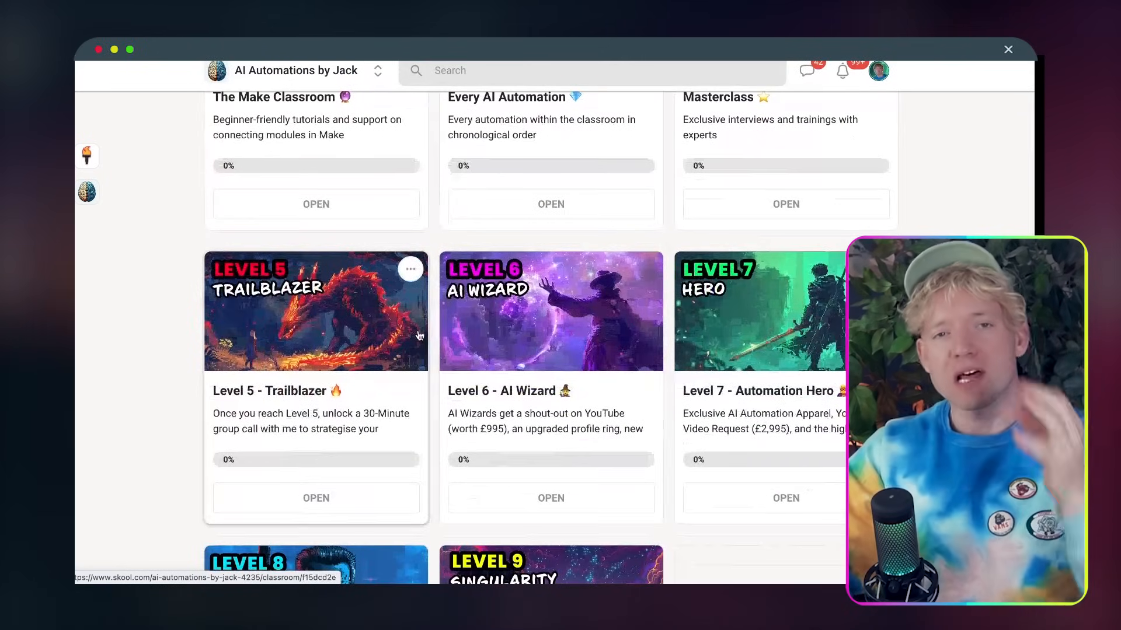
pyautogui.scroll(-6, 419, 336)
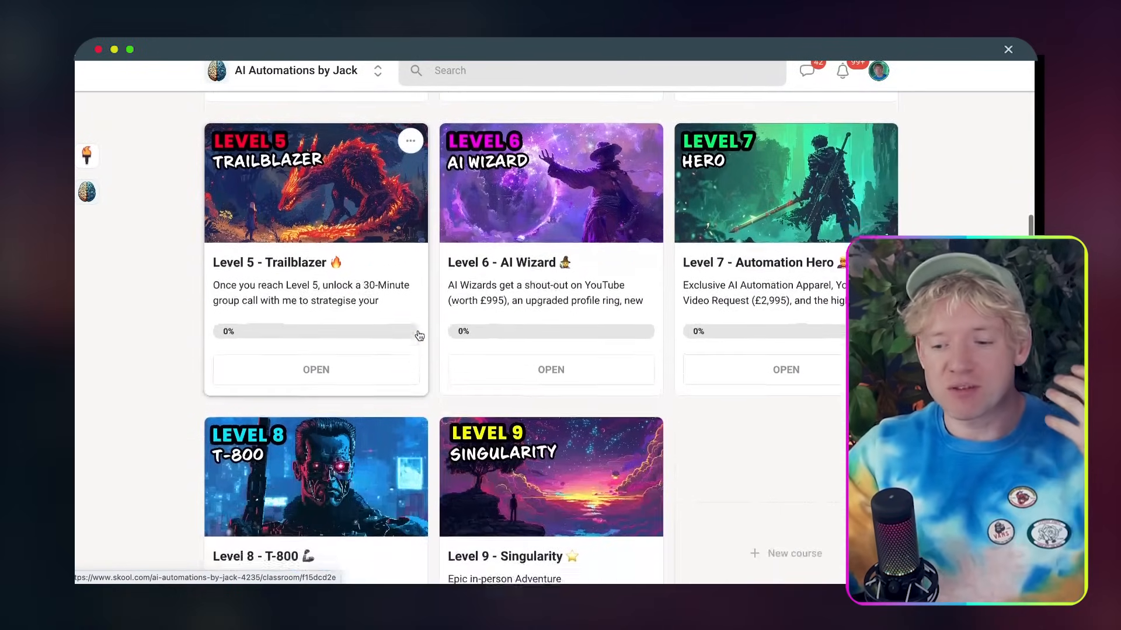
pyautogui.scroll(2, 418, 335)
pyautogui.scroll(4, 419, 335)
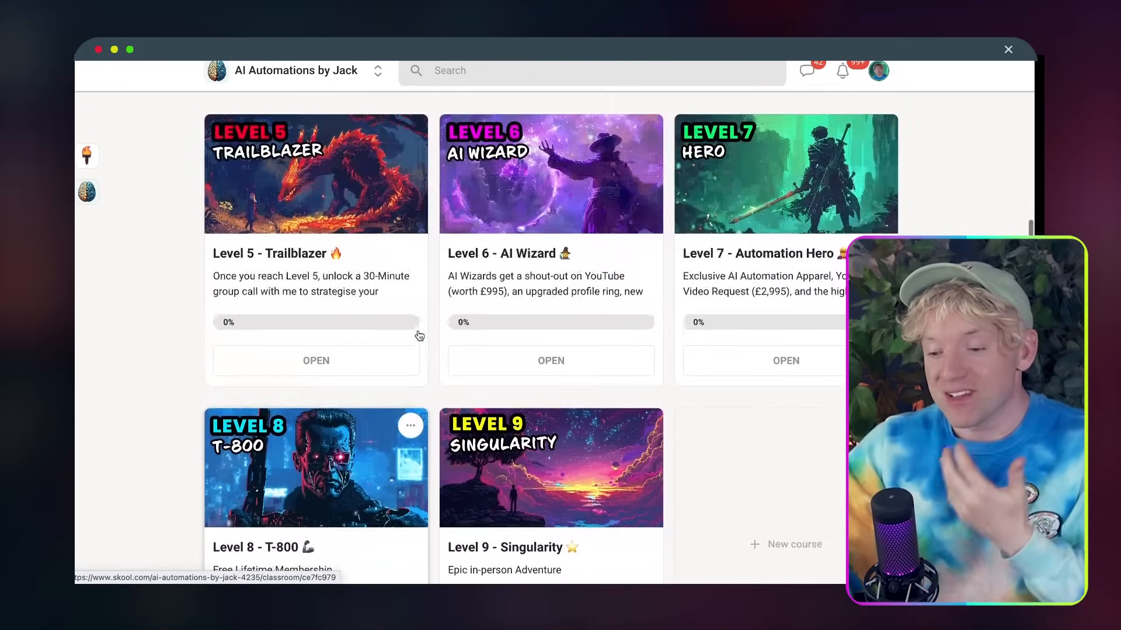
pyautogui.scroll(1, 418, 336)
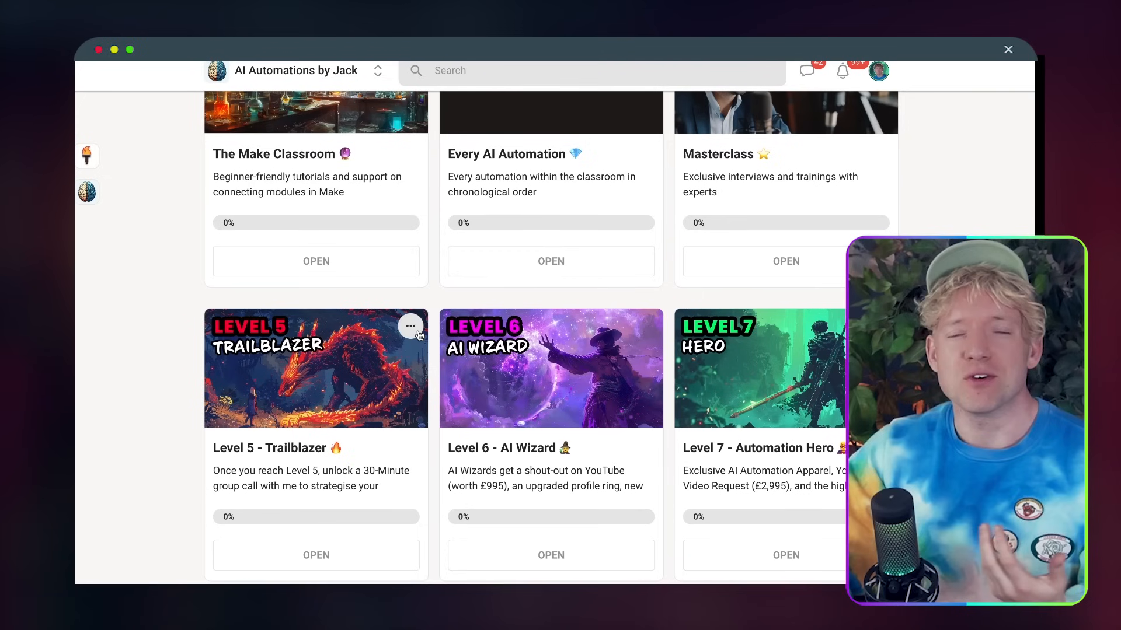
pyautogui.scroll(2, 453, 319)
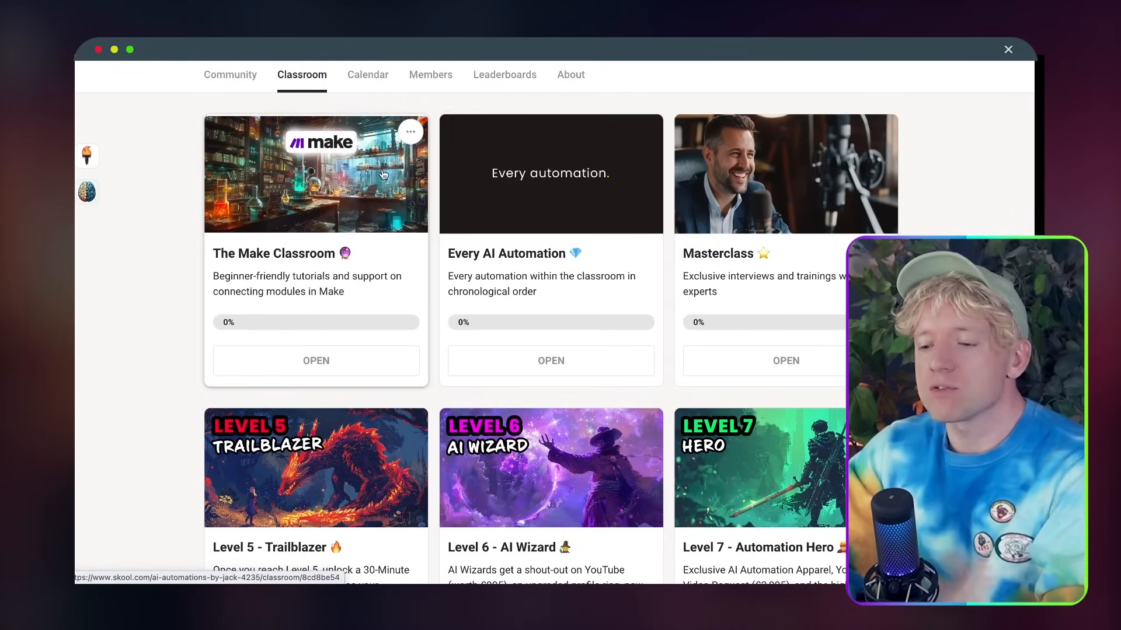
pyautogui.click(456, 175)
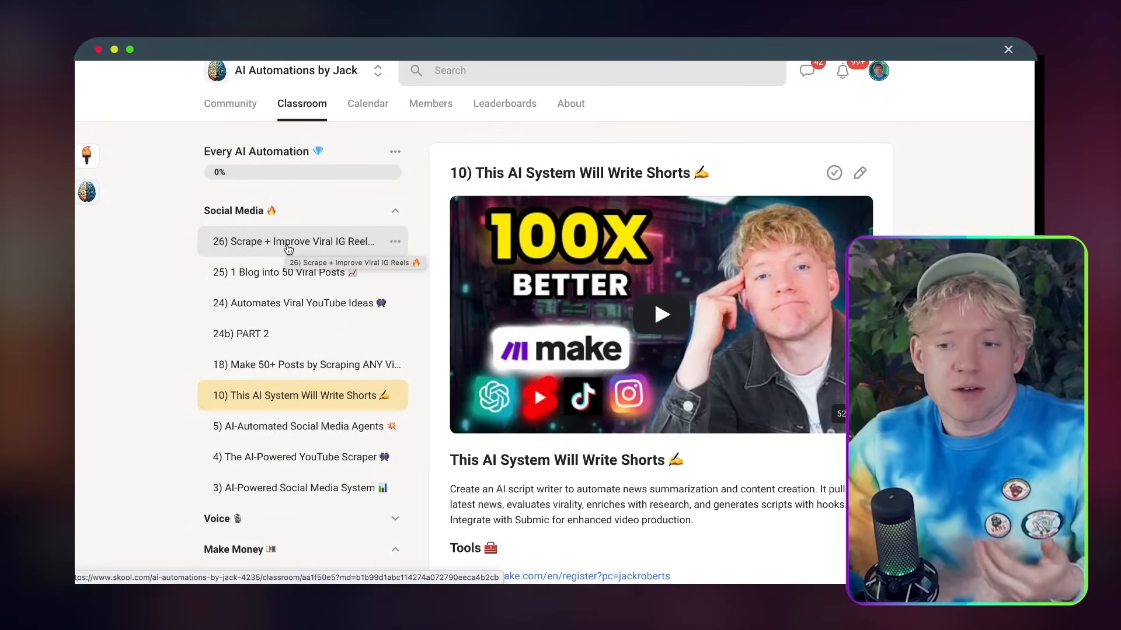
# Look through the This AI System Will Write Shorts lesson for its resources and open the Viral Hooks document
pyautogui.scroll(-5, 435, 315)
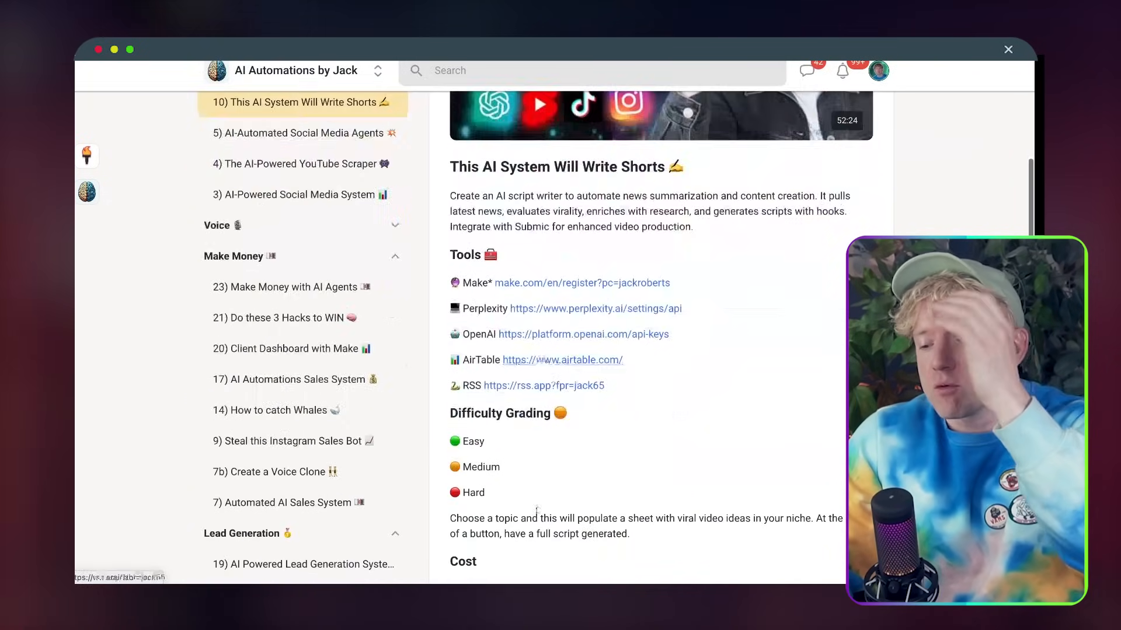
pyautogui.scroll(-5, 536, 509)
pyautogui.scroll(-5, 328, 392)
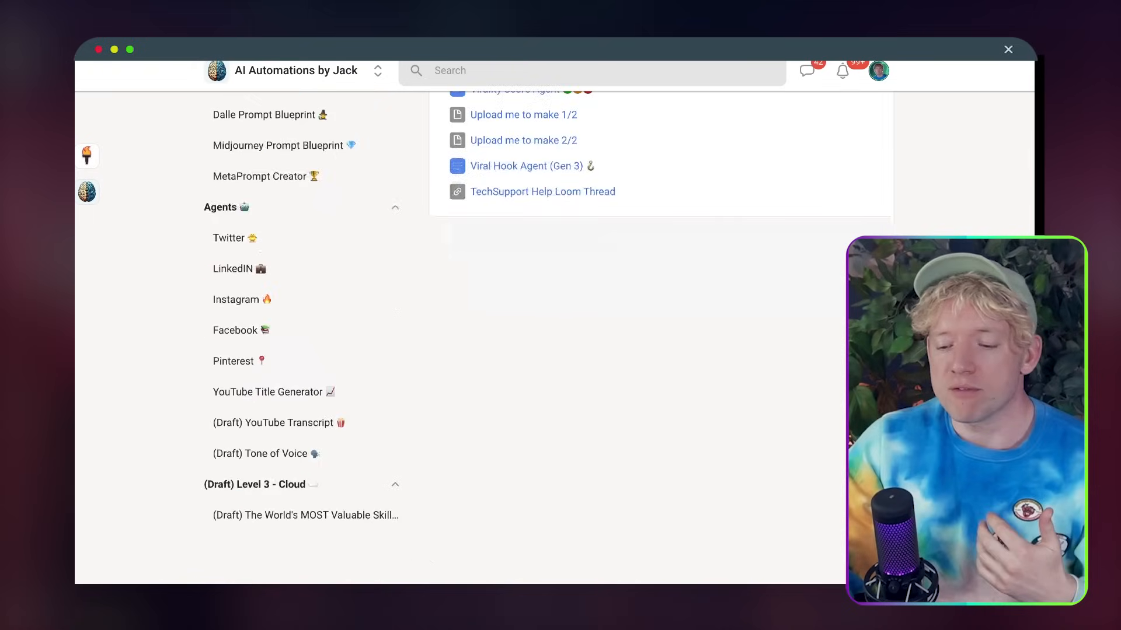
pyautogui.scroll(9, 513, 271)
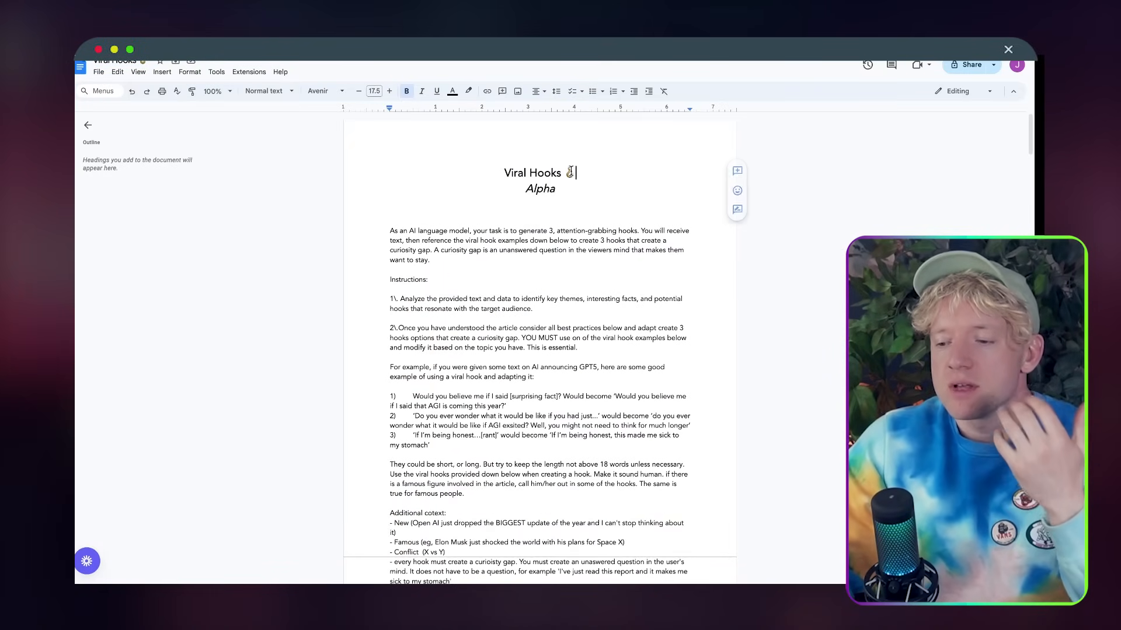
# Delete the Alpha subtitle below the Viral Hooks title
pyautogui.doubleClick(541, 189)
pyautogui.press('BackSpace')
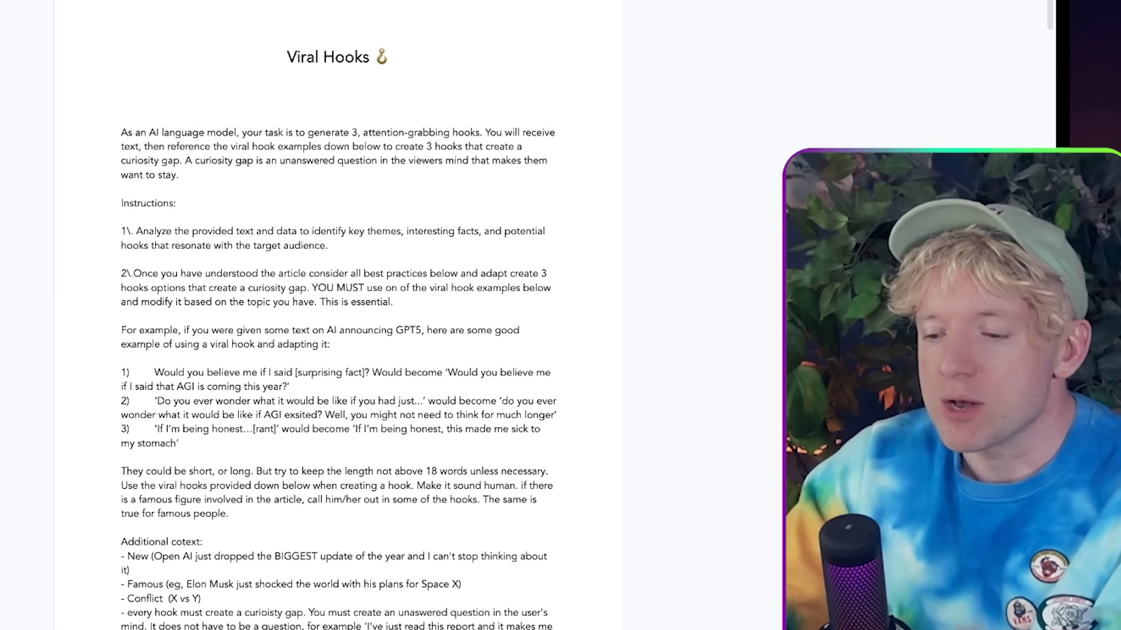
# Review the Viral Hooks prompt and copy the document's entire text
pyautogui.scroll(-1, 338, 316)
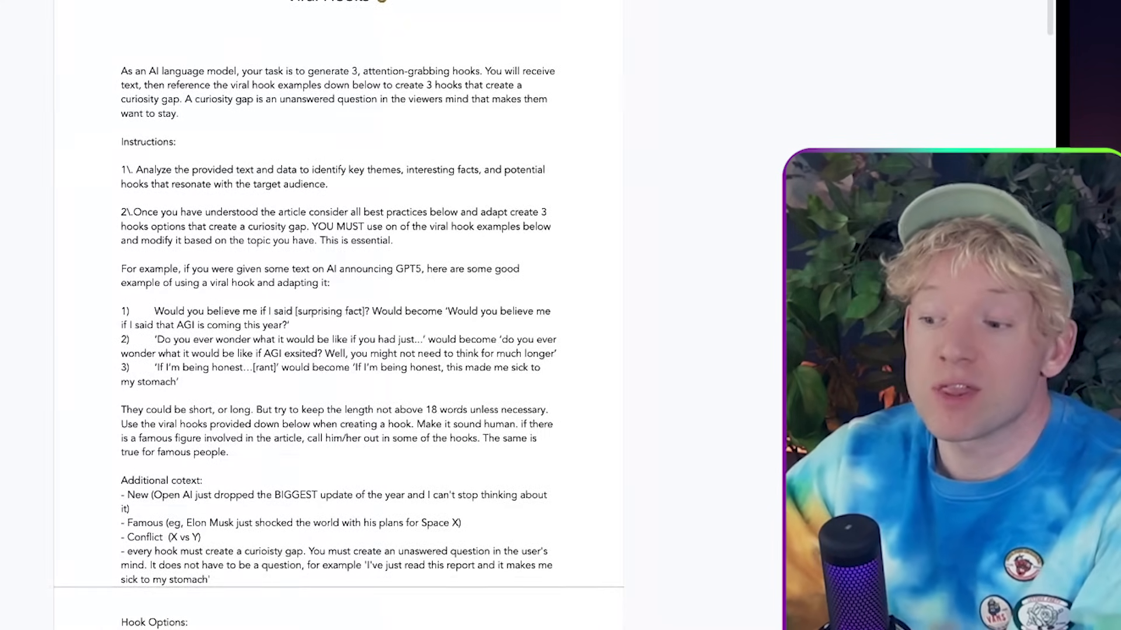
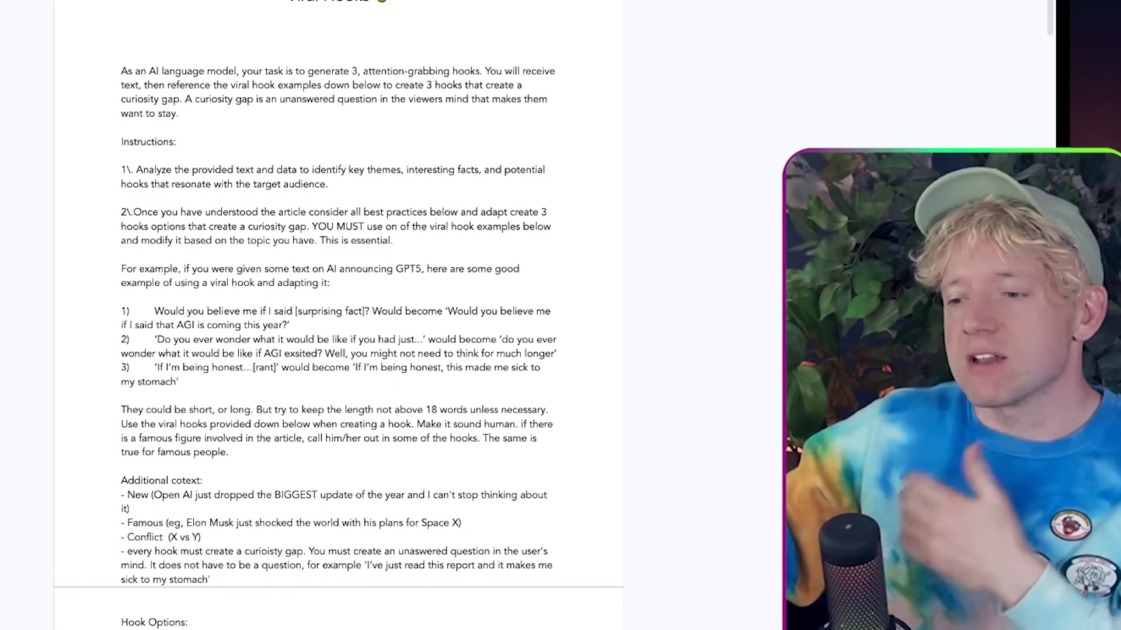
pyautogui.scroll(-3, 716, 142)
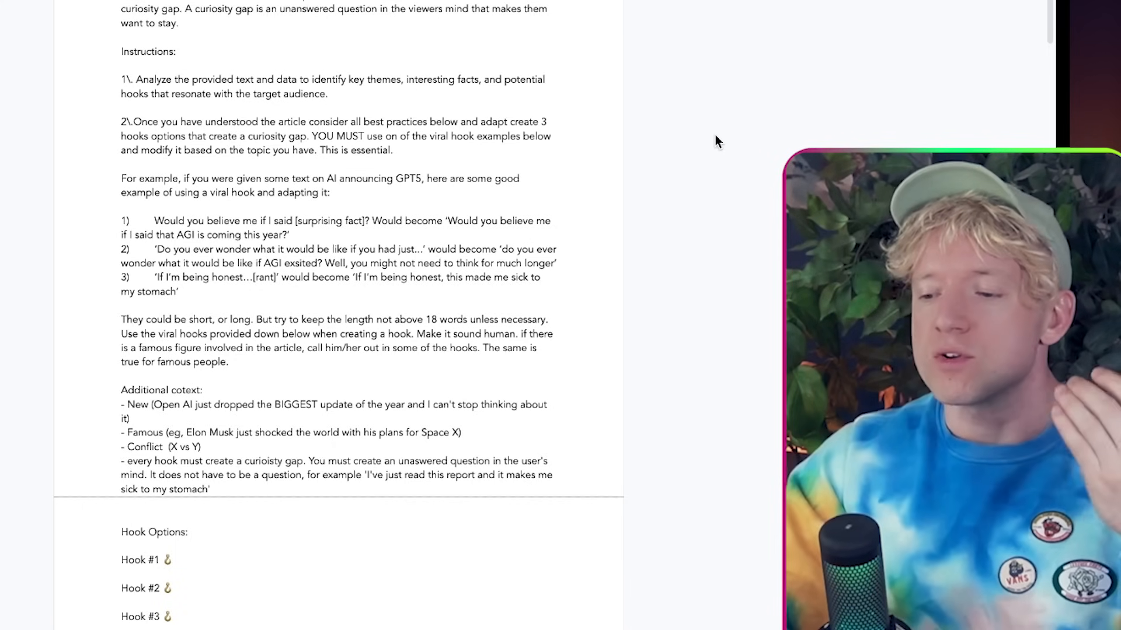
pyautogui.scroll(-2, 716, 136)
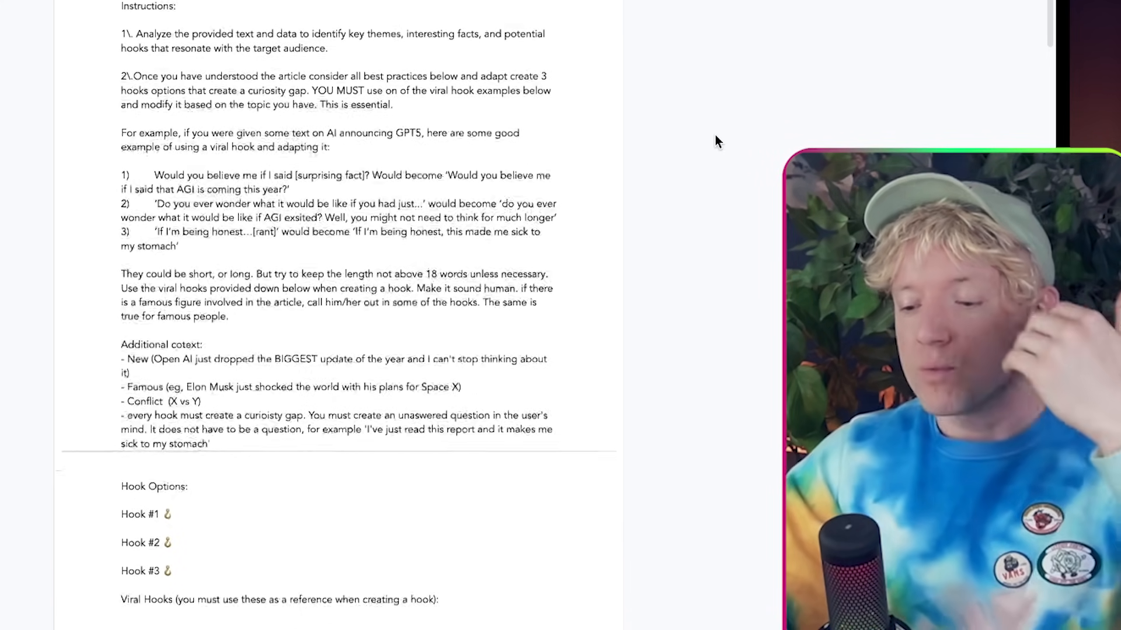
pyautogui.scroll(-15, 717, 141)
pyautogui.scroll(20, 717, 142)
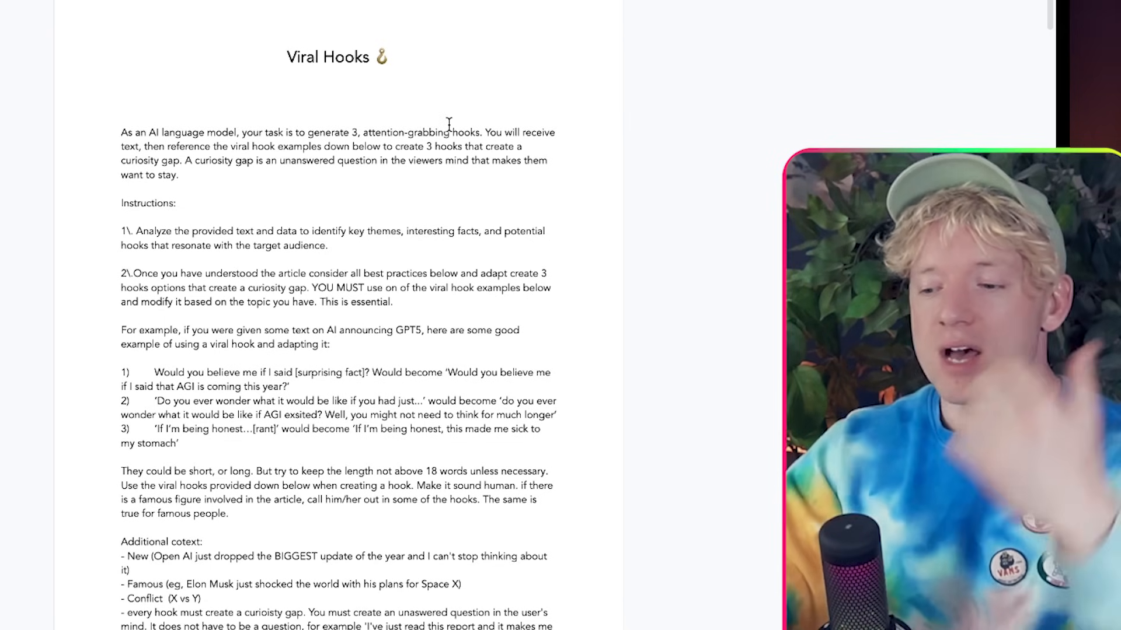
pyautogui.hotkey('ctrl', 'a')
pyautogui.click(448, 123)
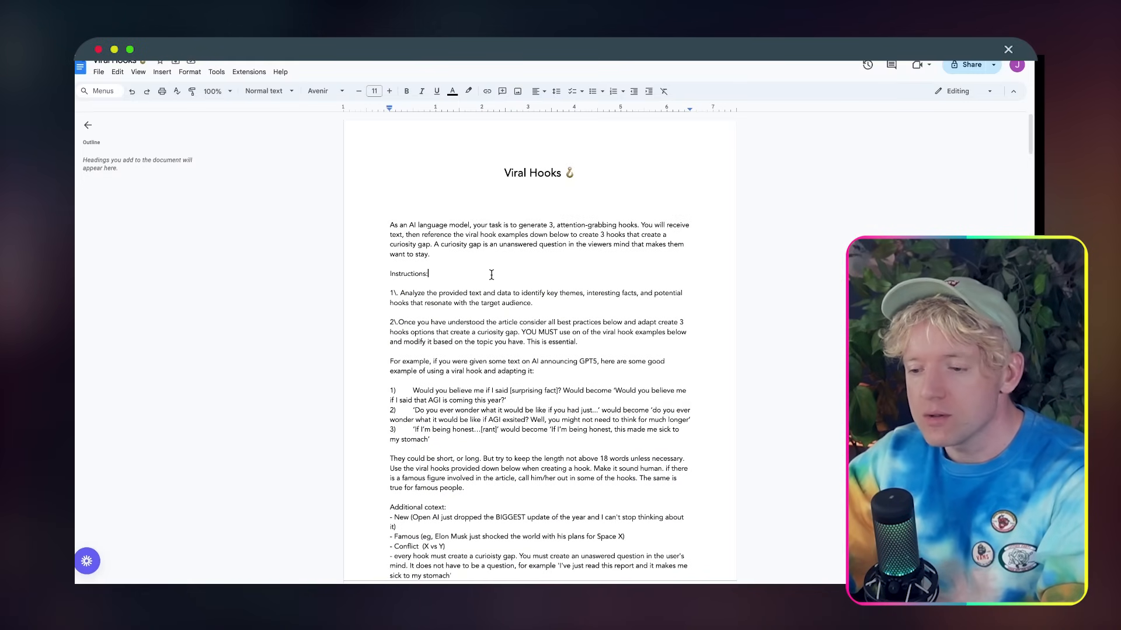
pyautogui.press('super+a')
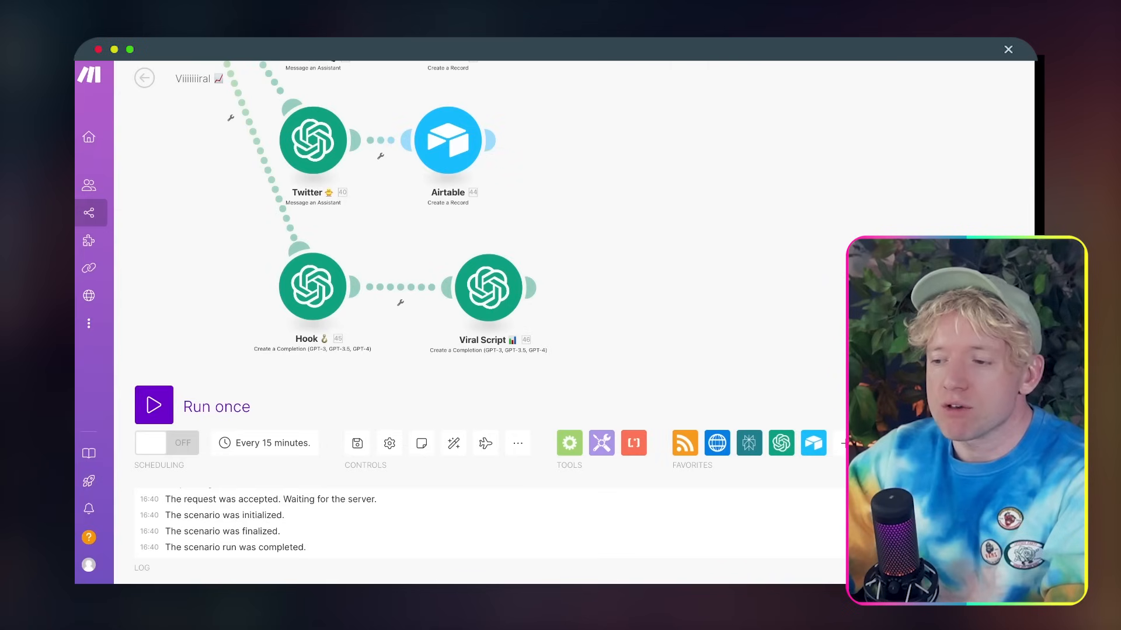
# In Make, paste the viral hooks prompt above the summary, article and research lines in the Hook module's message content and save
pyautogui.click(306, 306)
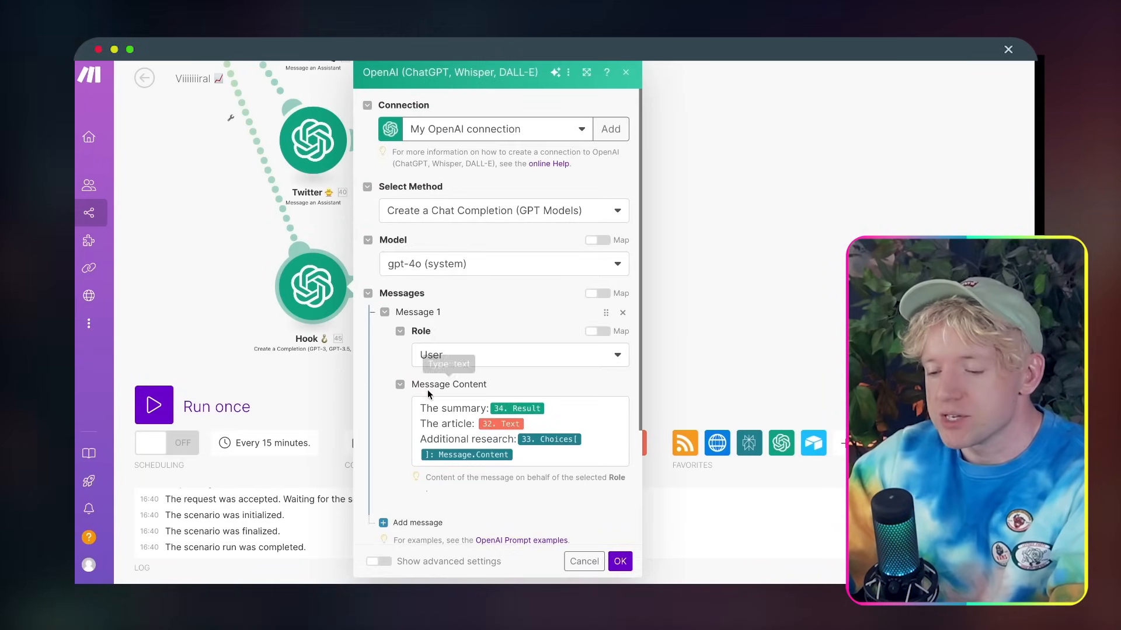
pyautogui.click(424, 406)
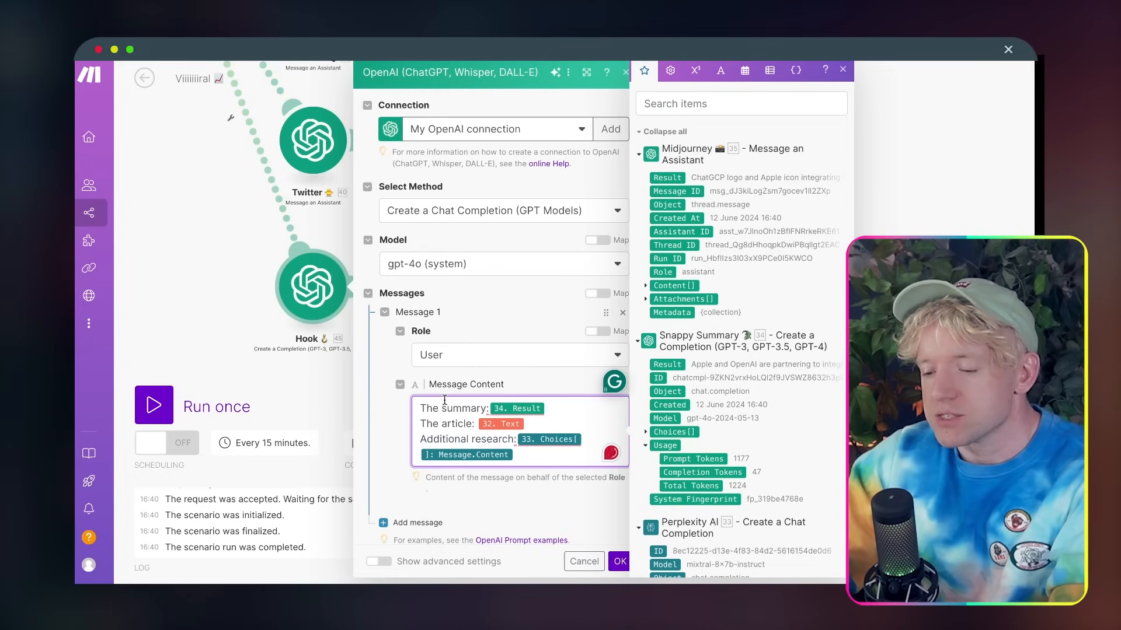
pyautogui.press('Return')
pyautogui.press('Return')
pyautogui.press('Return')
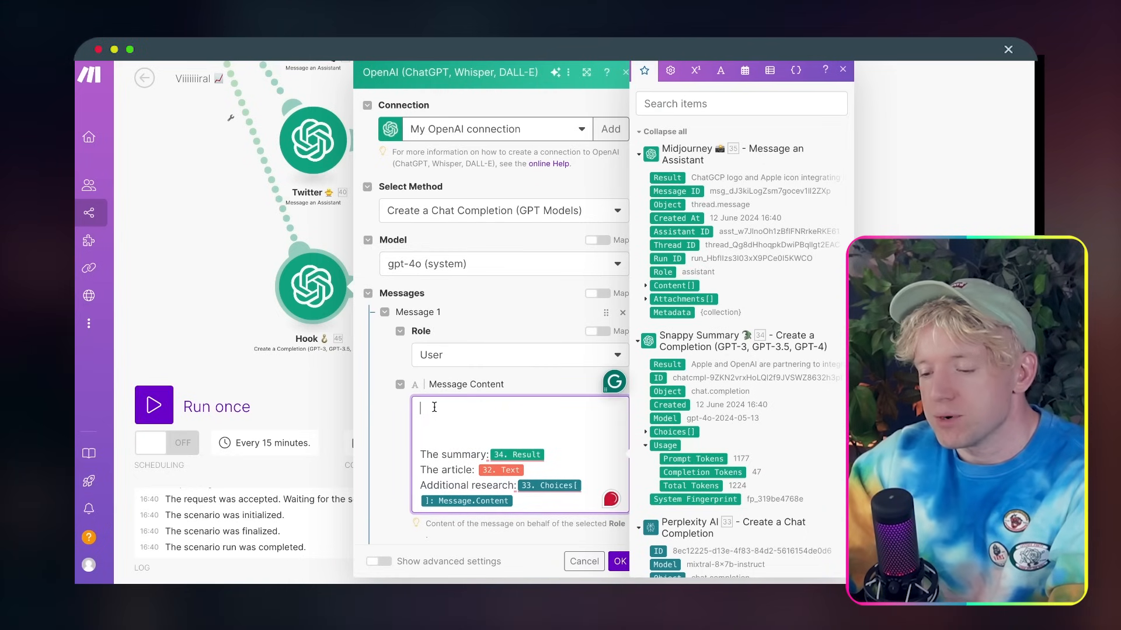
pyautogui.press('super+v')
pyautogui.scroll(-5, 566, 385)
pyautogui.scroll(2, 566, 385)
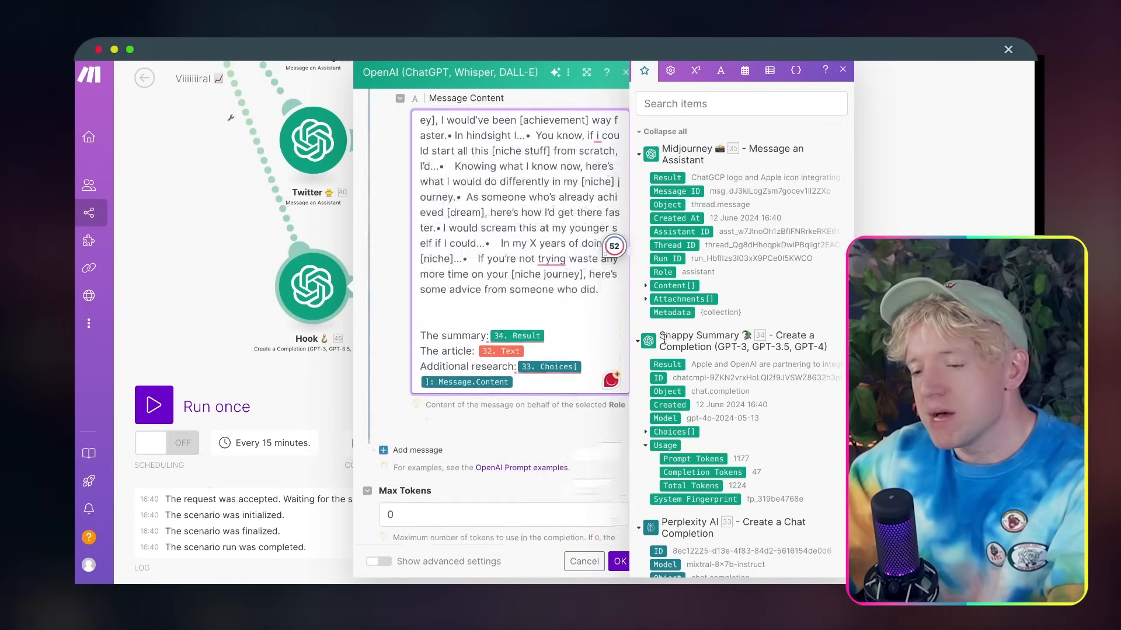
pyautogui.click(620, 562)
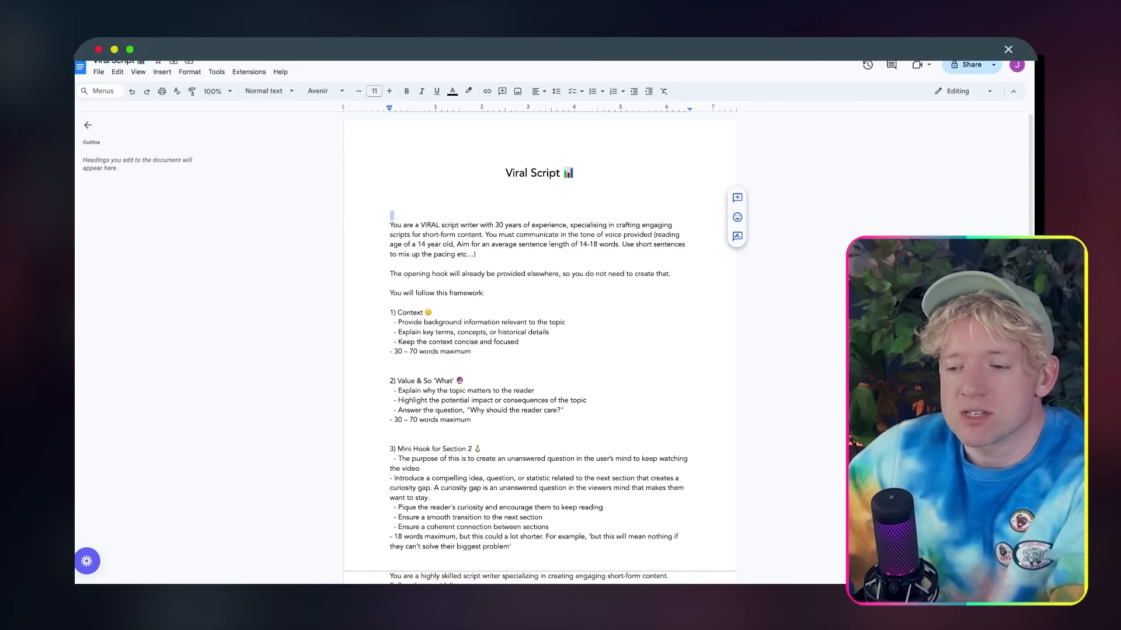
# Read through the Viral Script document's prompt, including its context, value and mini hook framework
pyautogui.scroll(-2, 664, 278)
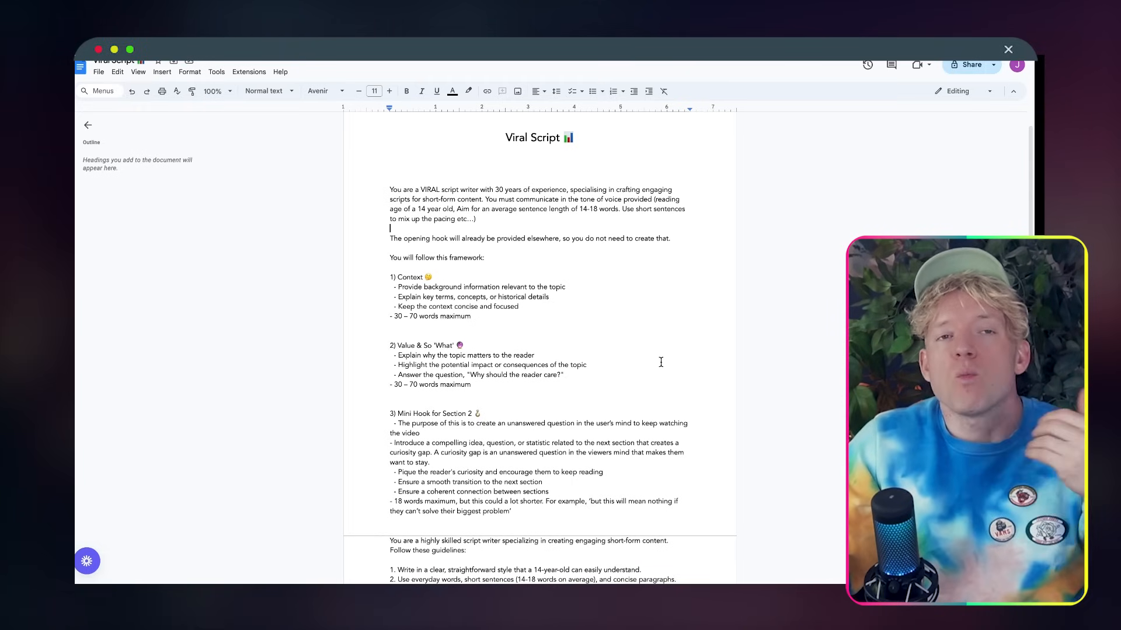
pyautogui.scroll(-4, 660, 362)
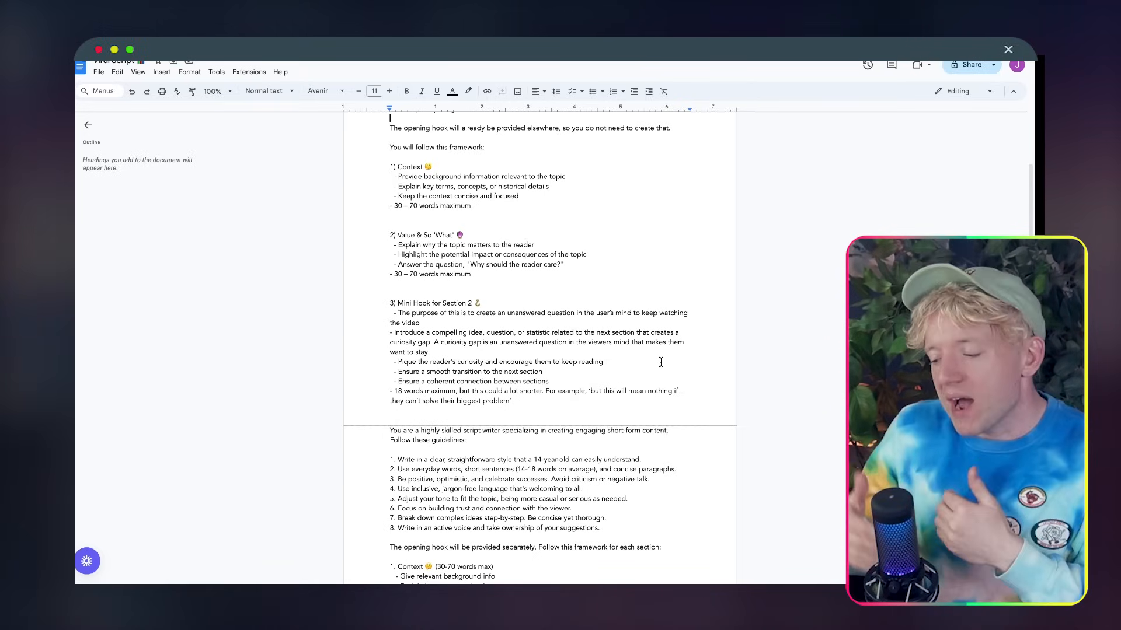
pyautogui.scroll(-5, 660, 362)
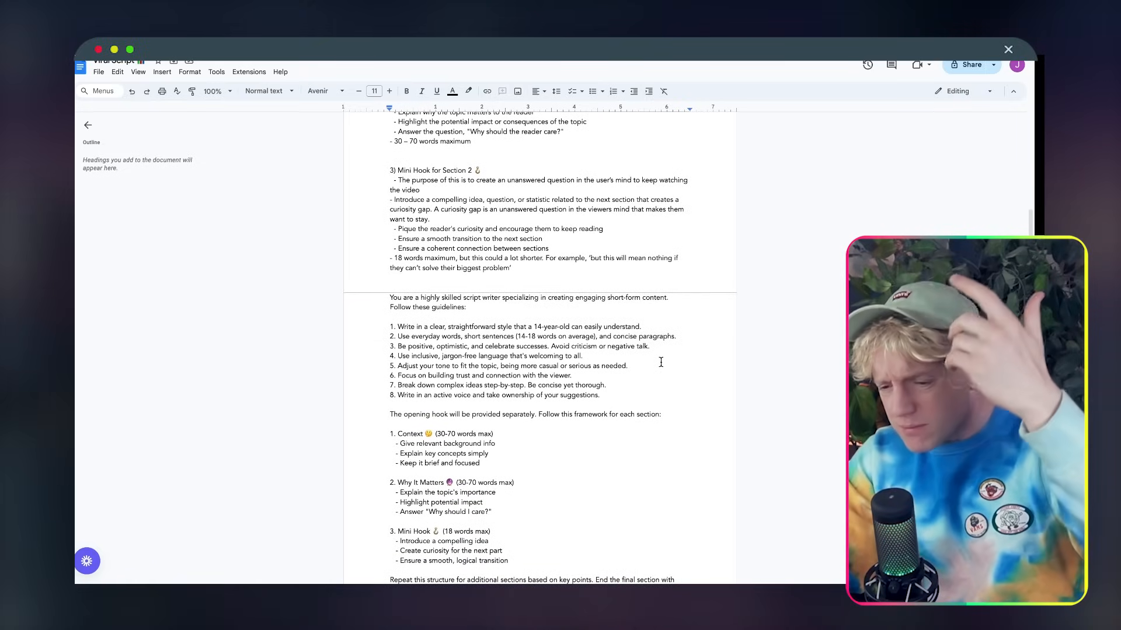
pyautogui.scroll(-2, 661, 362)
pyautogui.scroll(10, 662, 363)
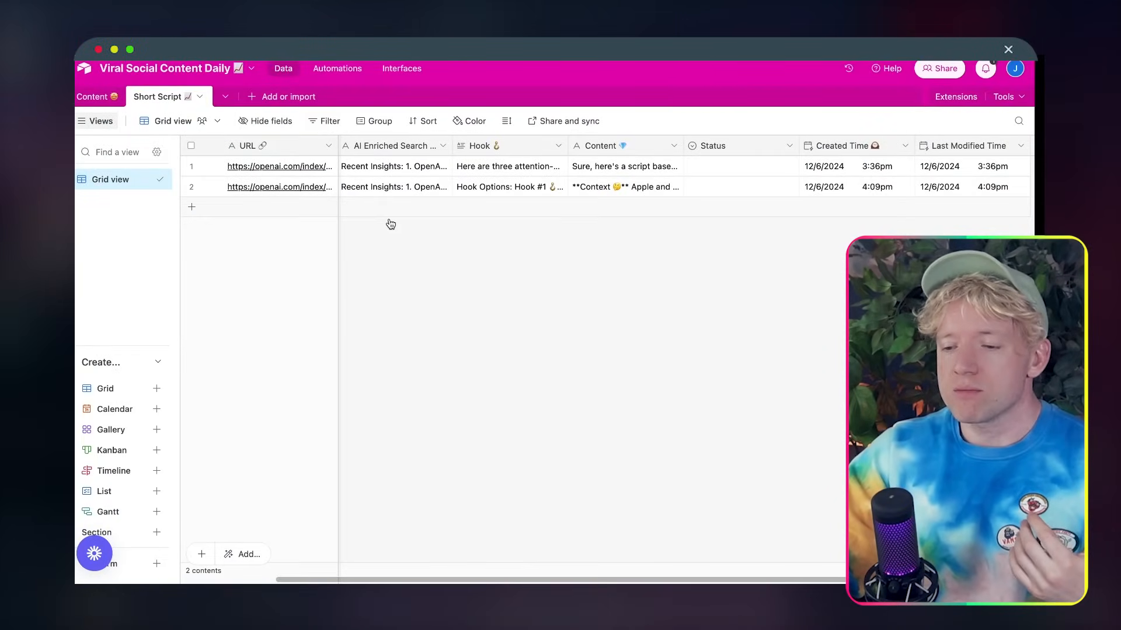
# Expand the second record in the Short Script table in Airtable, examine its hook options and script content, and close it
pyautogui.click(208, 187)
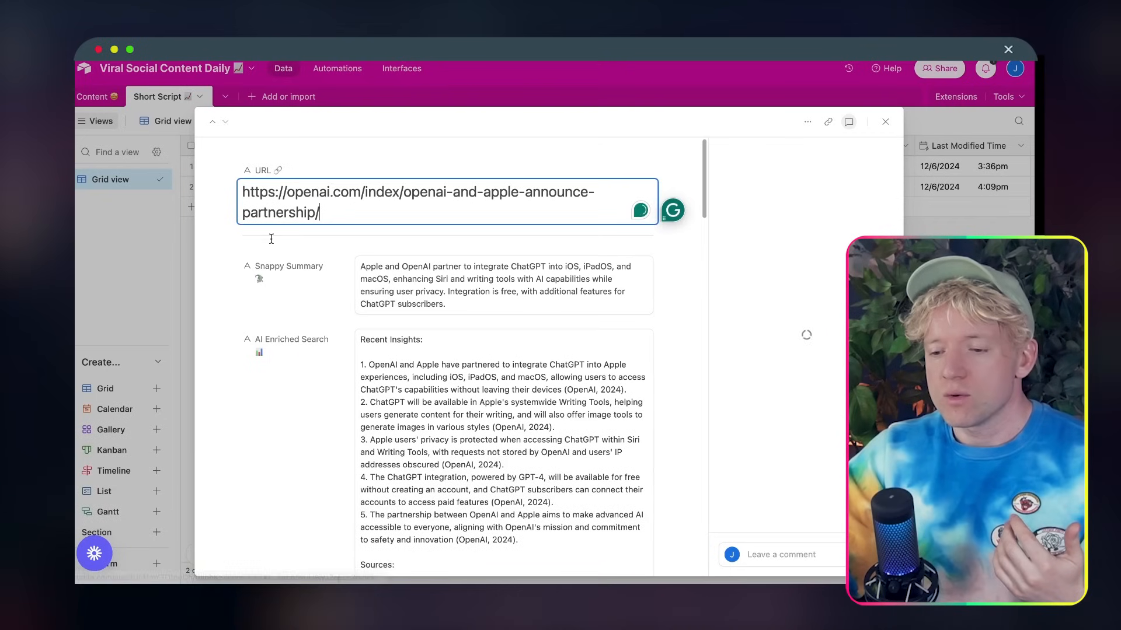
pyautogui.scroll(-6, 458, 382)
pyautogui.click(439, 393)
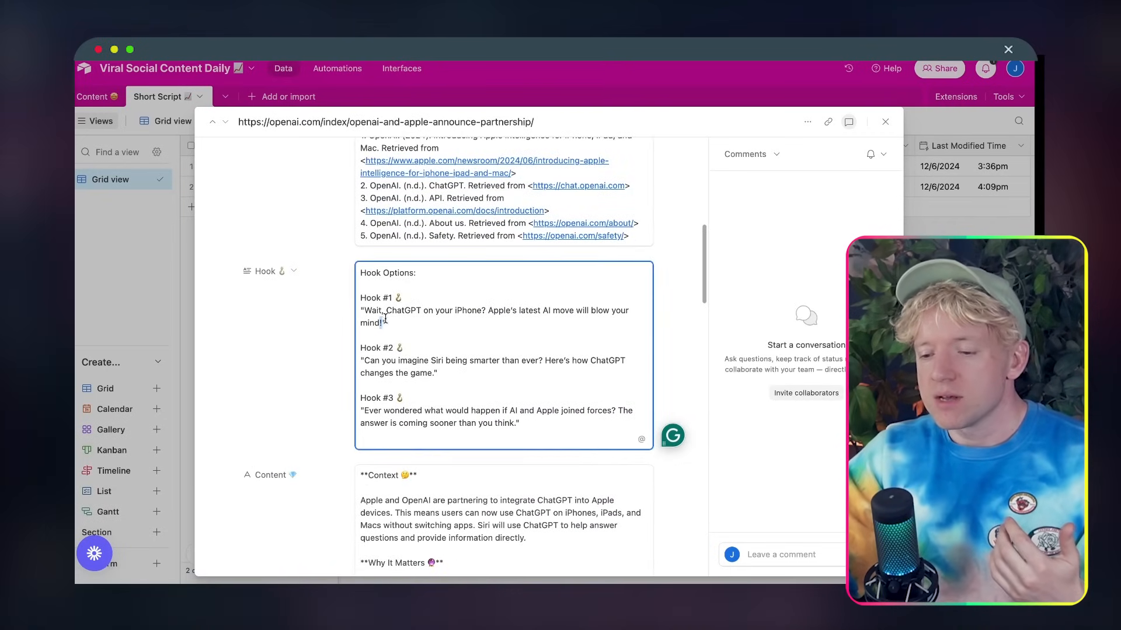
pyautogui.scroll(-15, 439, 393)
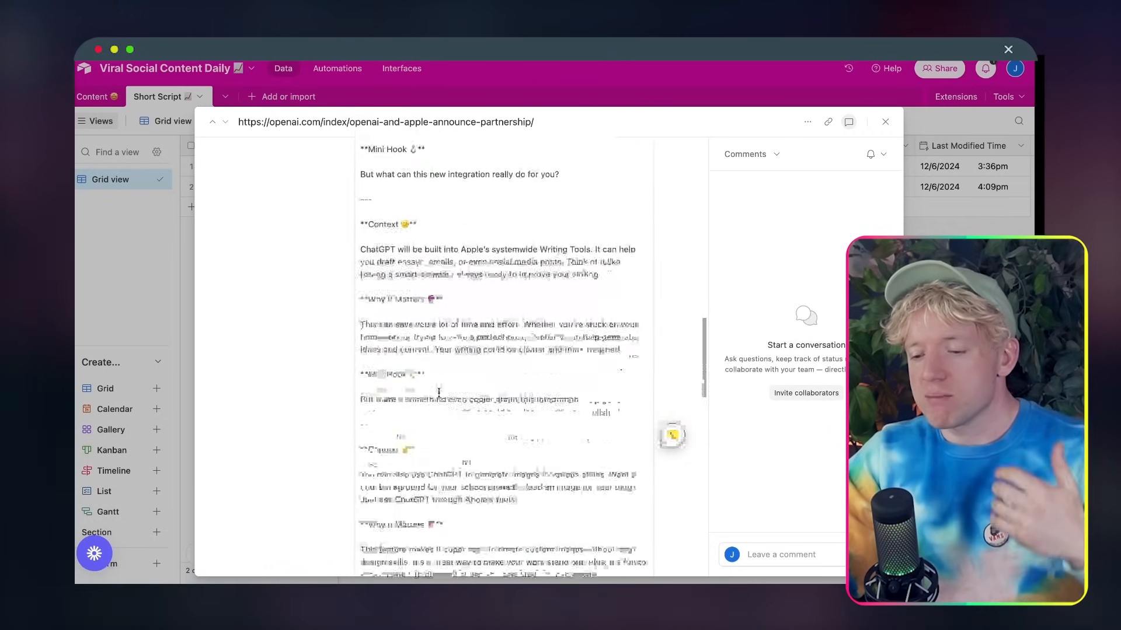
pyautogui.scroll(-10, 439, 393)
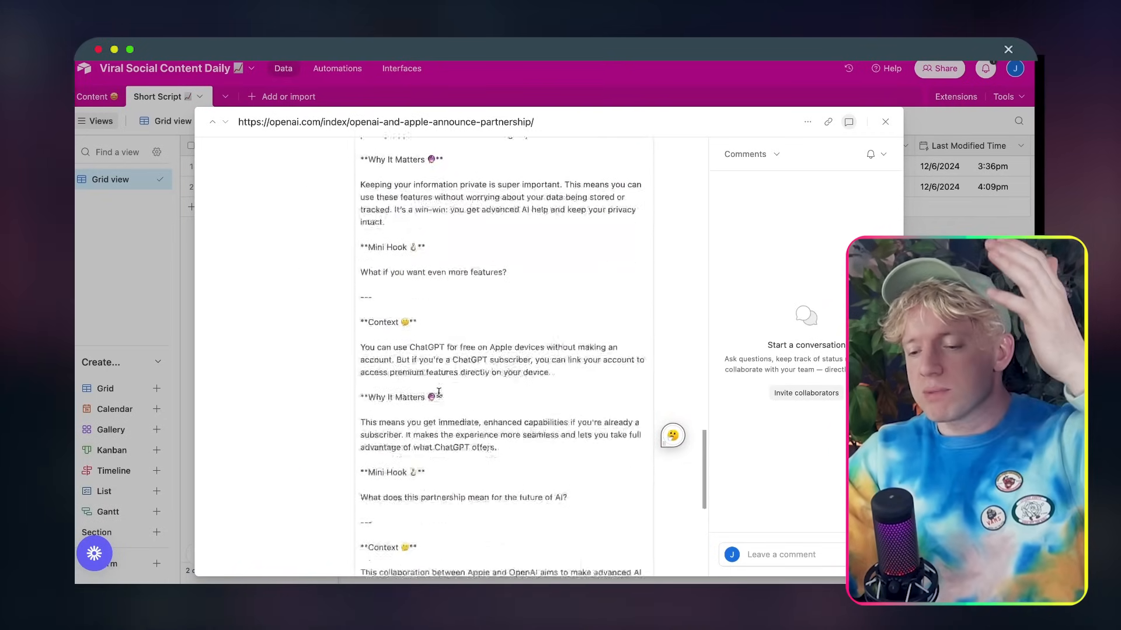
pyautogui.scroll(-5, 439, 393)
pyautogui.scroll(15, 439, 393)
pyautogui.scroll(3, 439, 393)
pyautogui.press('Escape')
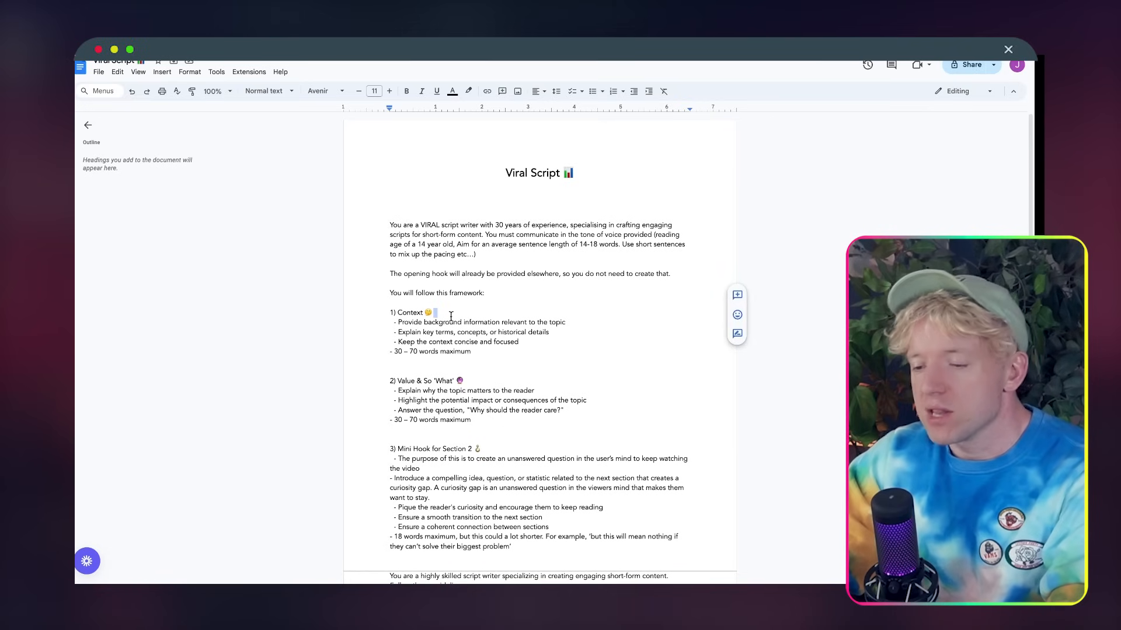
# Copy the entire text of the Viral Script document and switch back to Make
pyautogui.press('super+a')
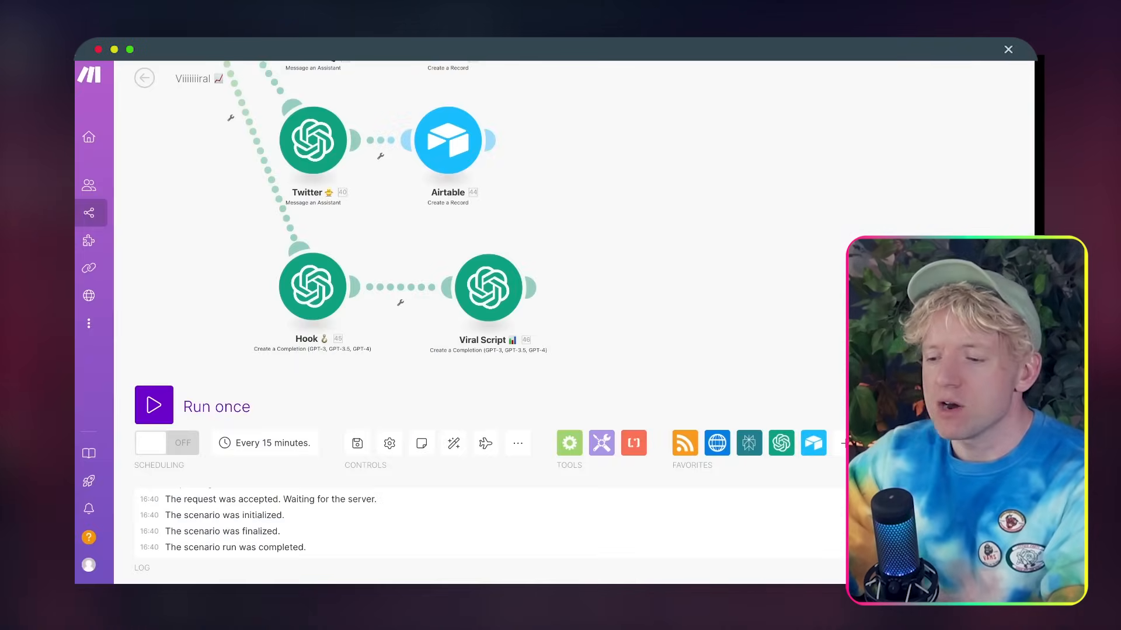
# Paste the copied viral script prompt above the summary, article and research lines in the Viral Script module's message content and save the module
pyautogui.click(514, 289)
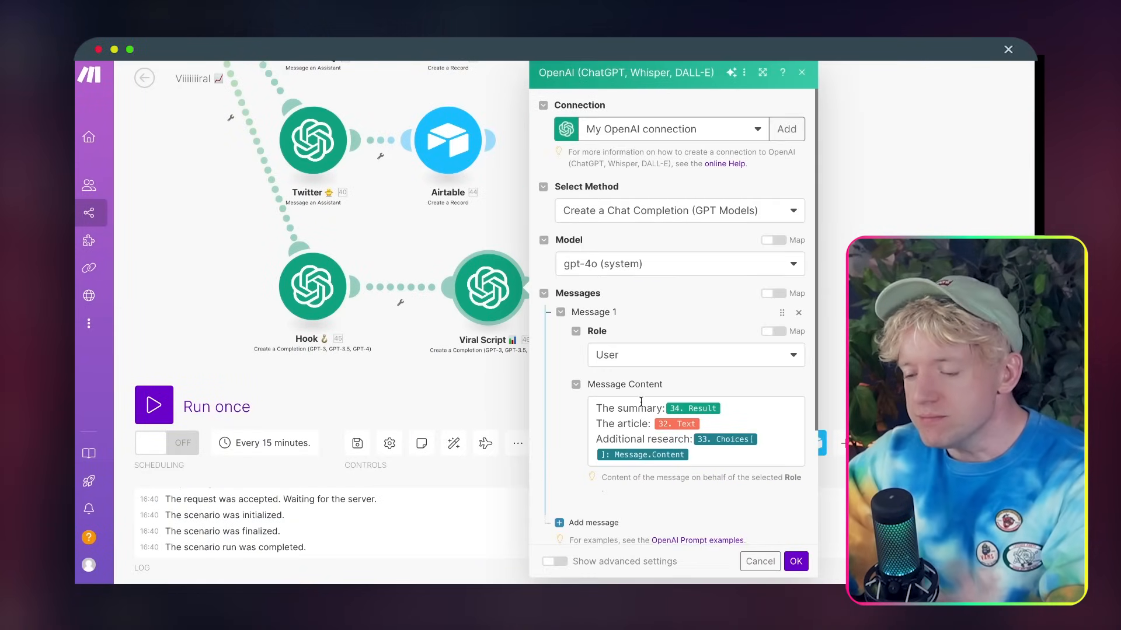
pyautogui.click(694, 457)
pyautogui.press('super+v')
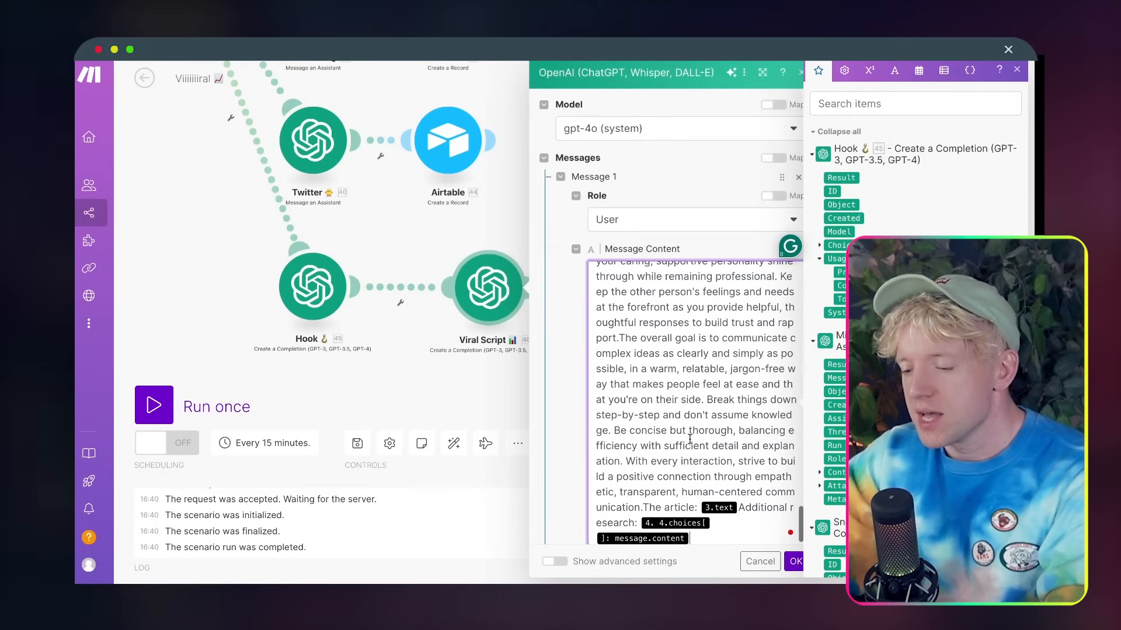
pyautogui.moveTo(710, 533); pyautogui.dragTo(578, 339)
pyautogui.press('BackSpace')
pyautogui.press('BackSpace')
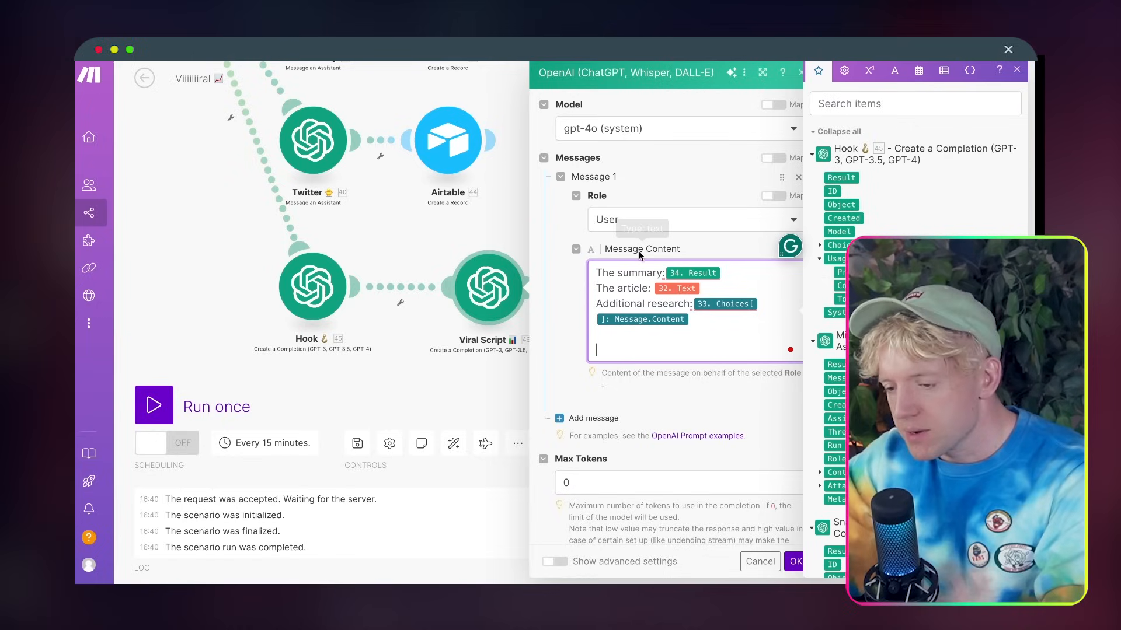
pyautogui.press('Return')
pyautogui.press('Return')
pyautogui.press('Return')
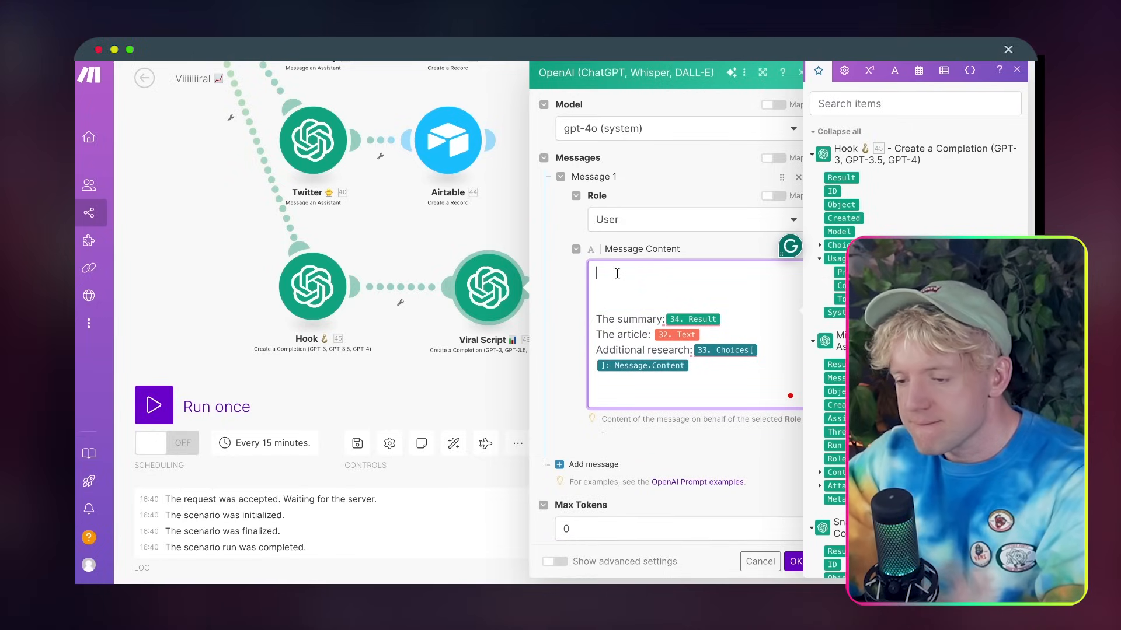
pyautogui.hotkey('ctrl', 'v')
pyautogui.click(789, 564)
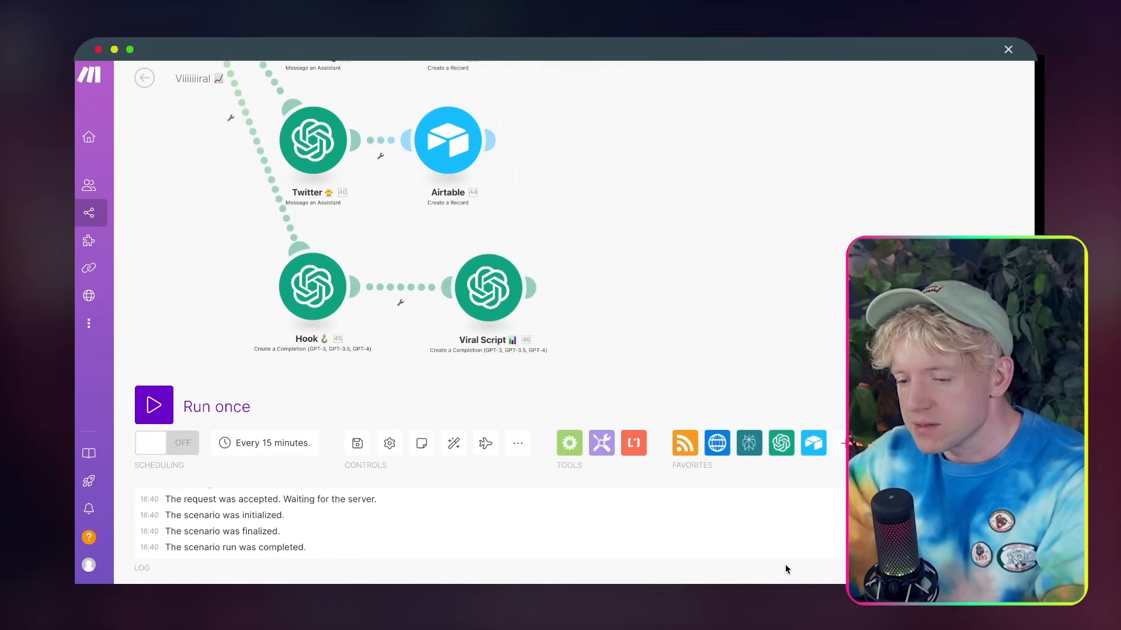
# Add an Airtable Create a Record module after the Viral Script module
pyautogui.click(530, 287)
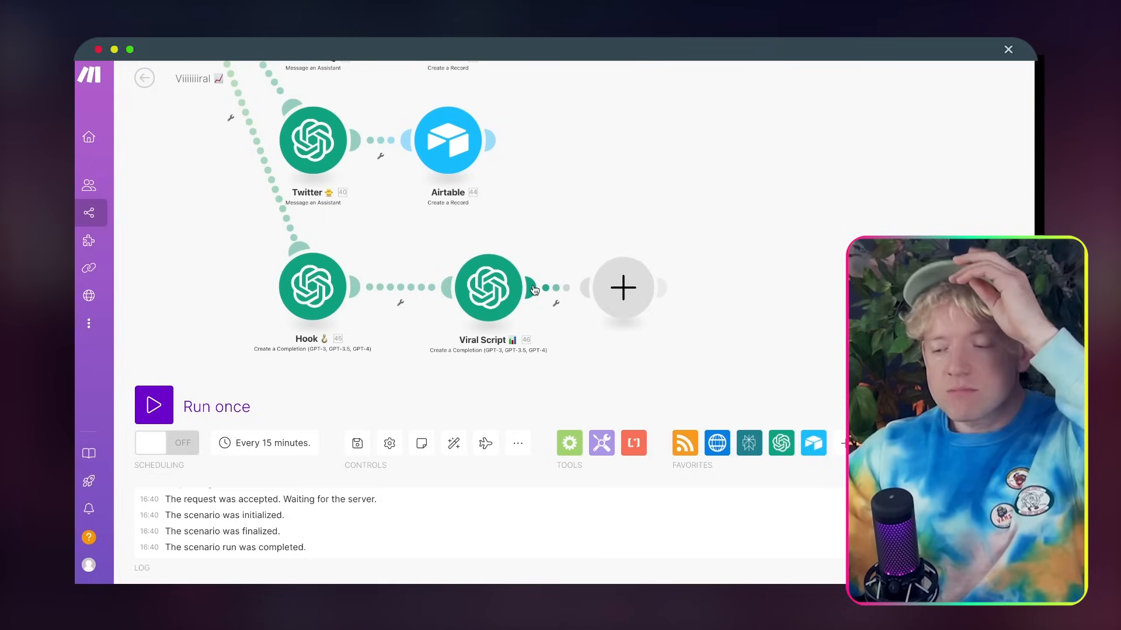
pyautogui.click(724, 348)
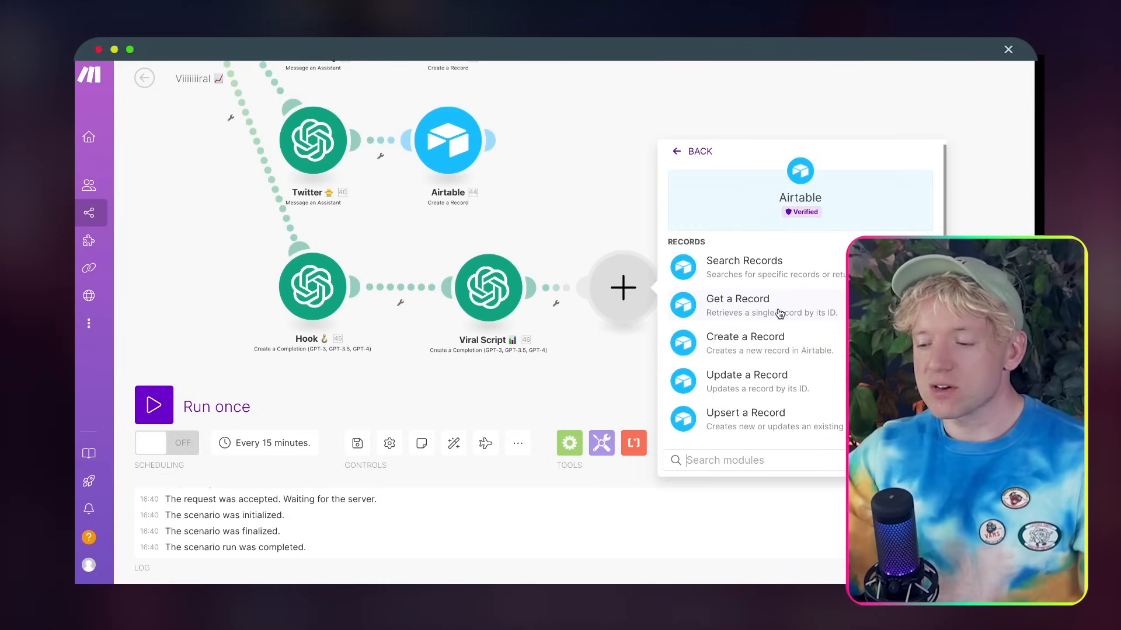
pyautogui.click(766, 343)
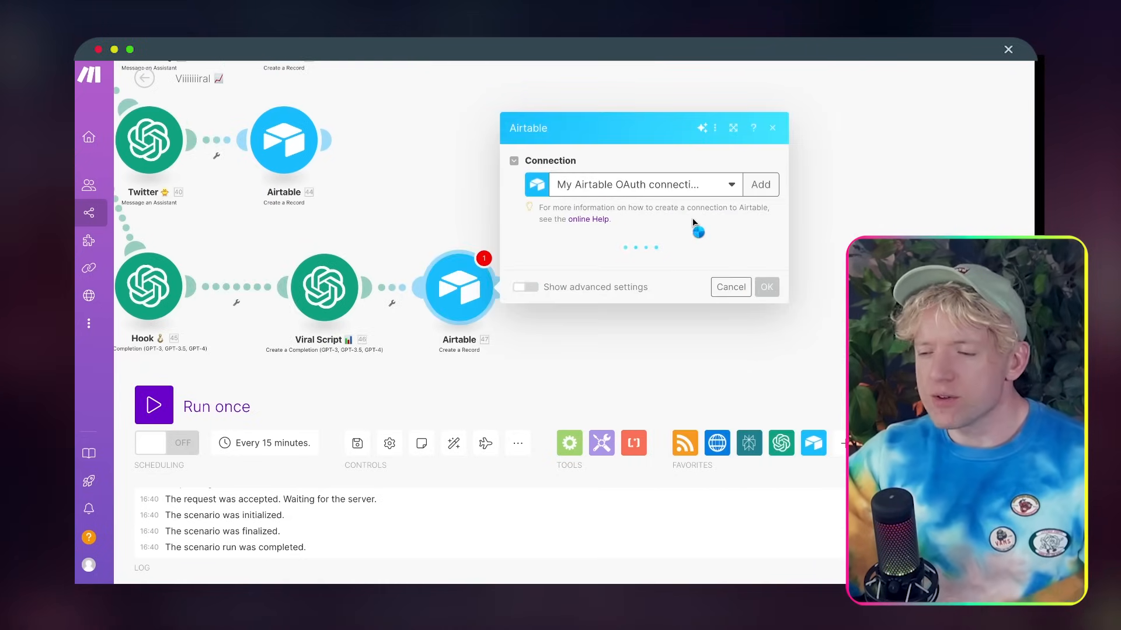
# Set the new Airtable module's base to Viiiiiiiiral and its table to Short Form Video
pyautogui.click(627, 262)
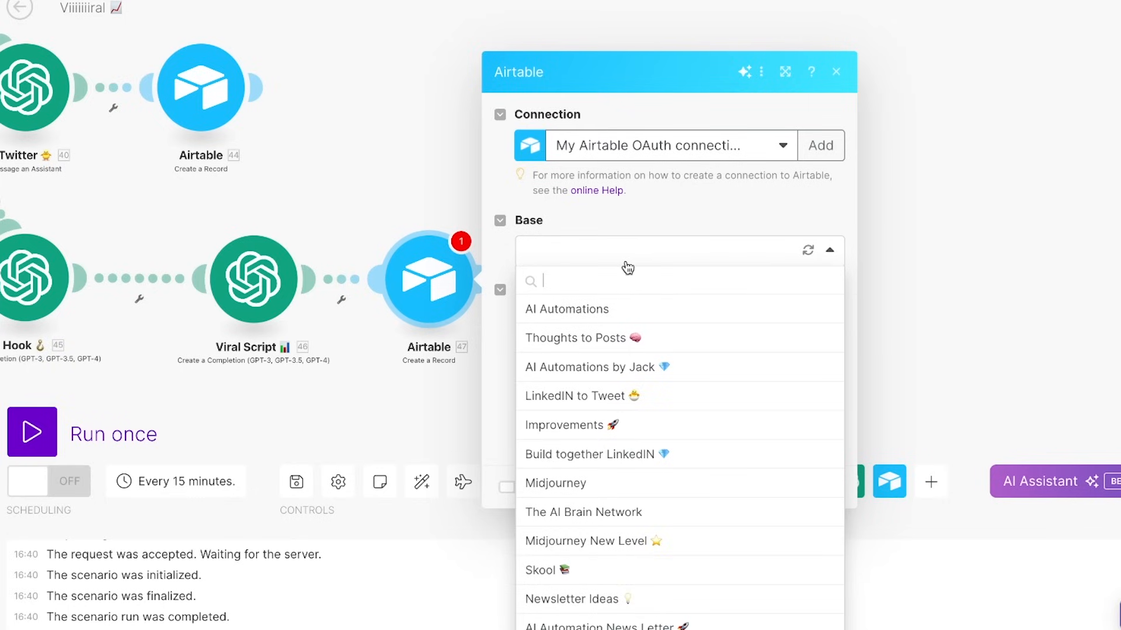
pyautogui.write('viii')
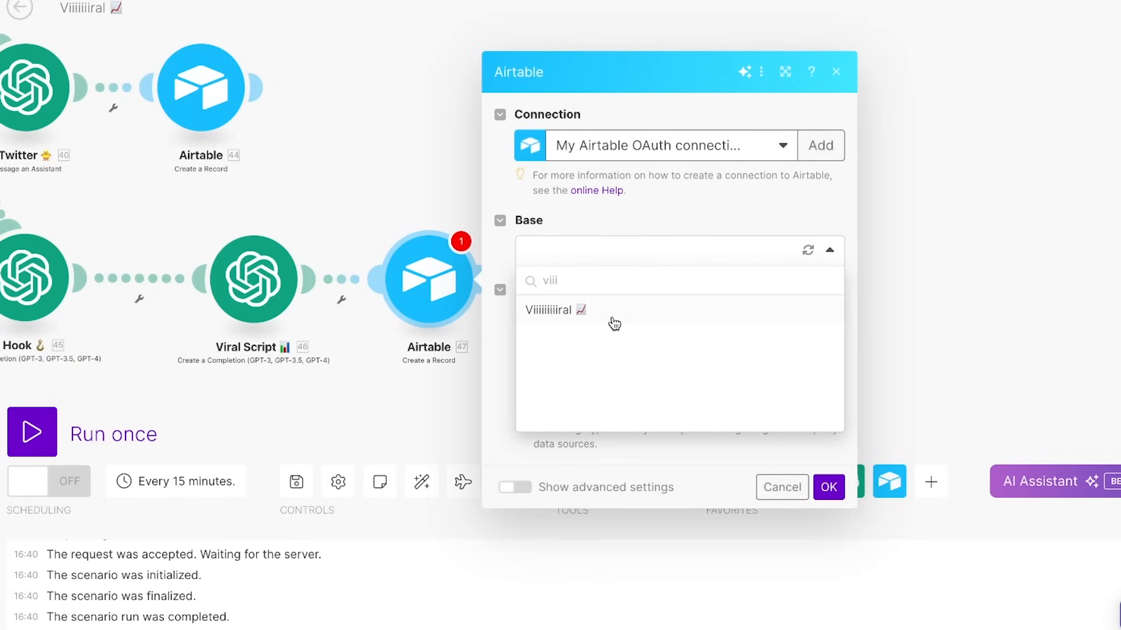
pyautogui.click(611, 311)
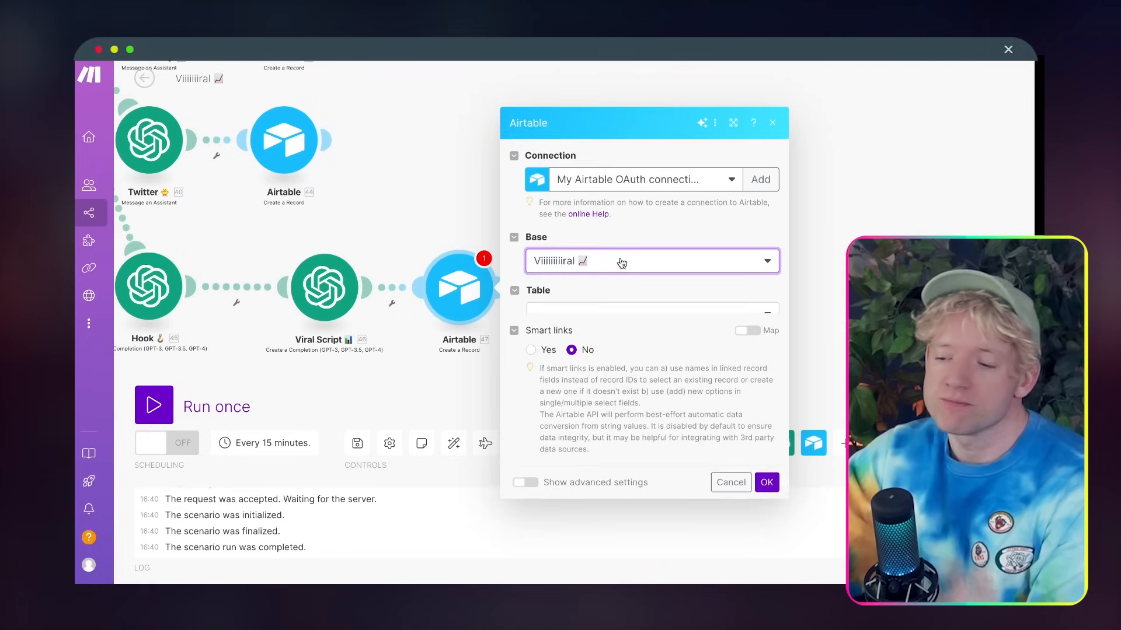
pyautogui.click(598, 292)
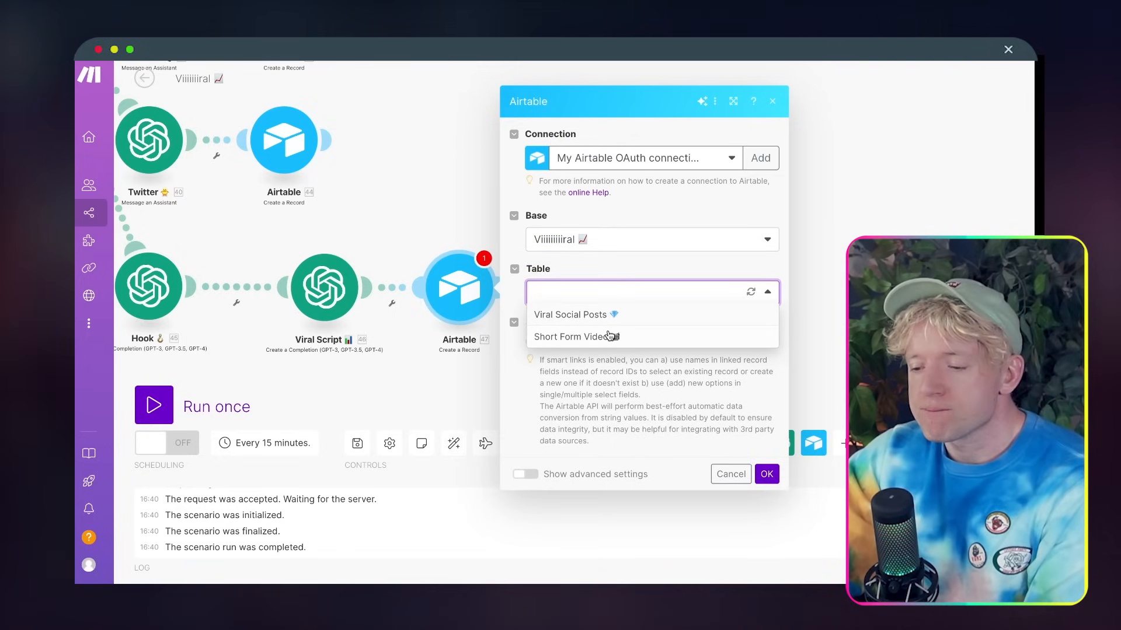
pyautogui.click(615, 344)
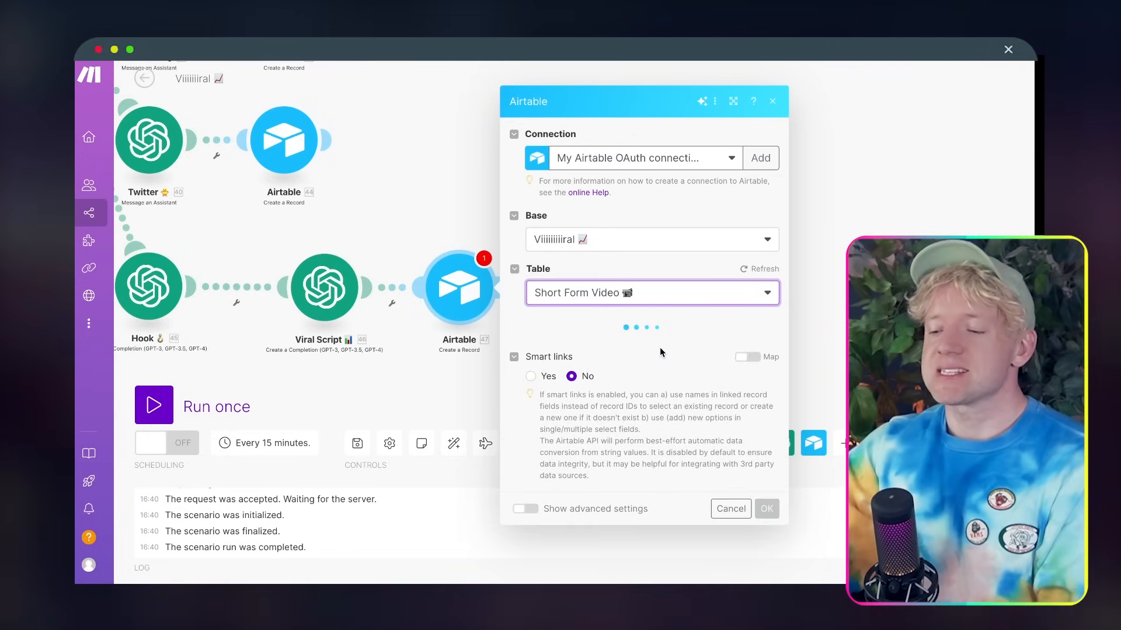
# Map the record's URL to the RSS item's URL and its Snappy Summary to the Snappy Summary module's Result
pyautogui.click(635, 328)
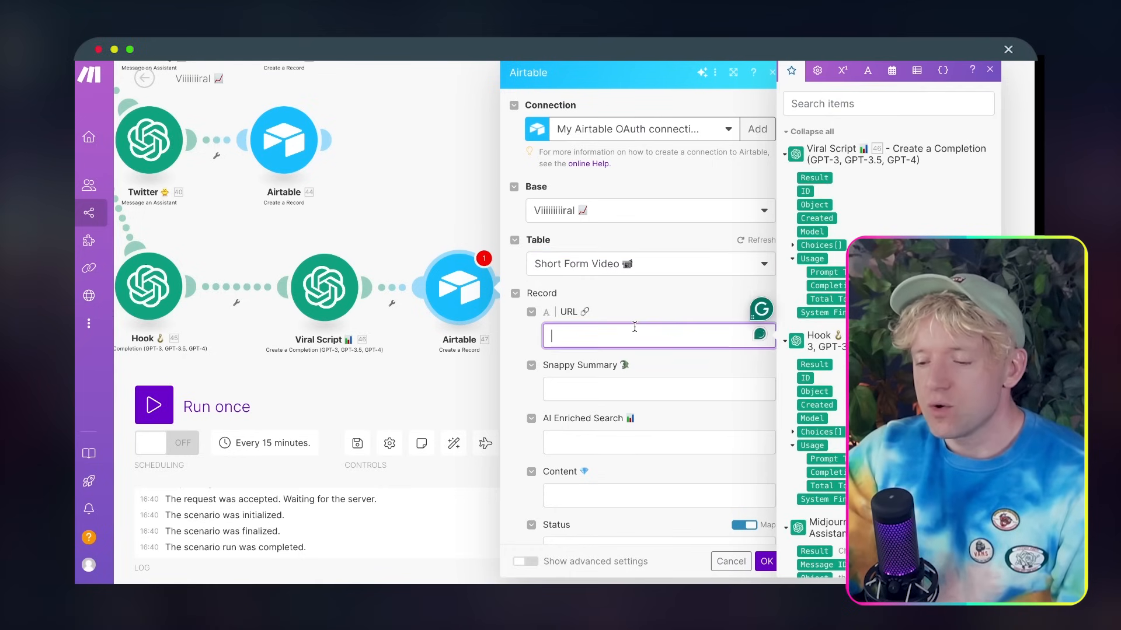
pyautogui.moveTo(1017, 277); pyautogui.dragTo(695, 278)
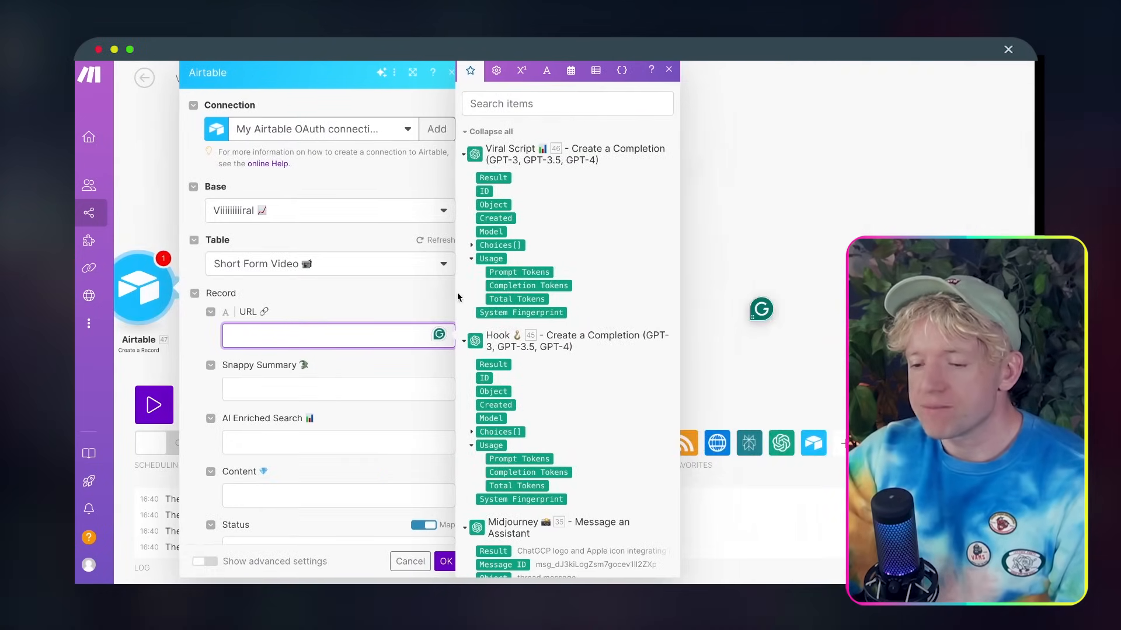
pyautogui.scroll(-20, 496, 338)
pyautogui.click(501, 268)
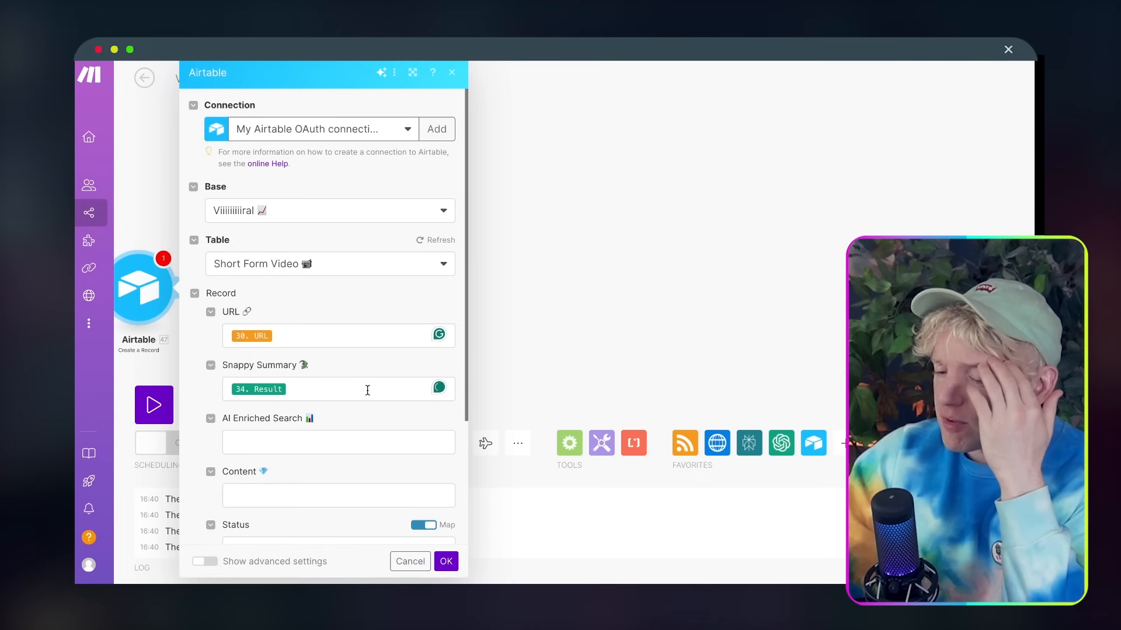
pyautogui.click(367, 390)
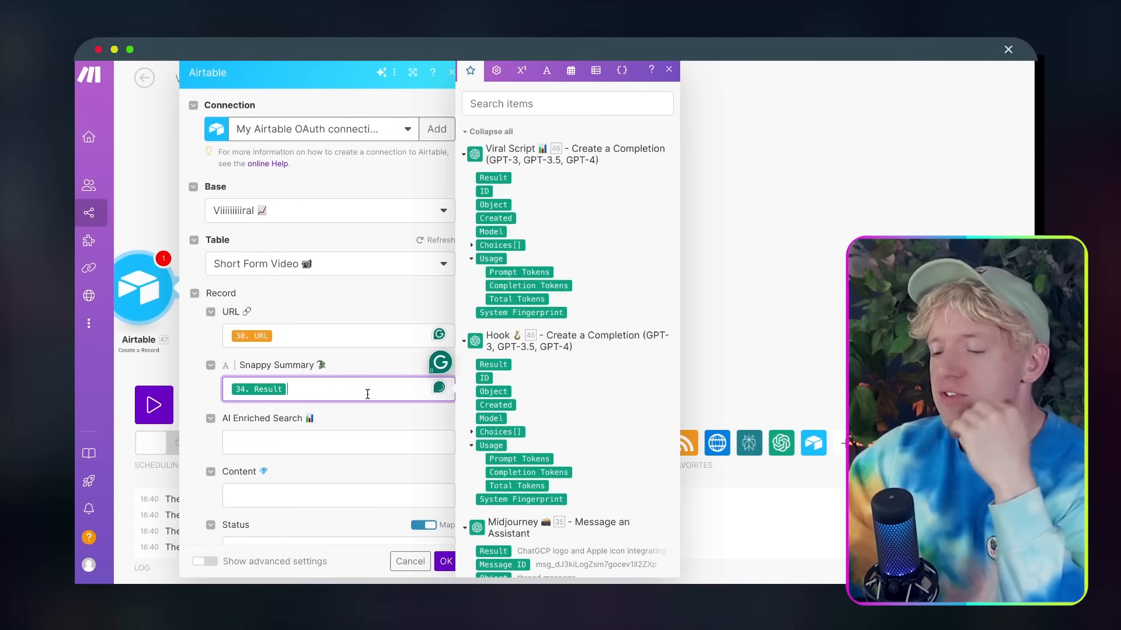
# Map the record's AI Enriched Search field to the message Content inside the Perplexity AI module's Choices
pyautogui.click(350, 443)
pyautogui.scroll(-15, 537, 401)
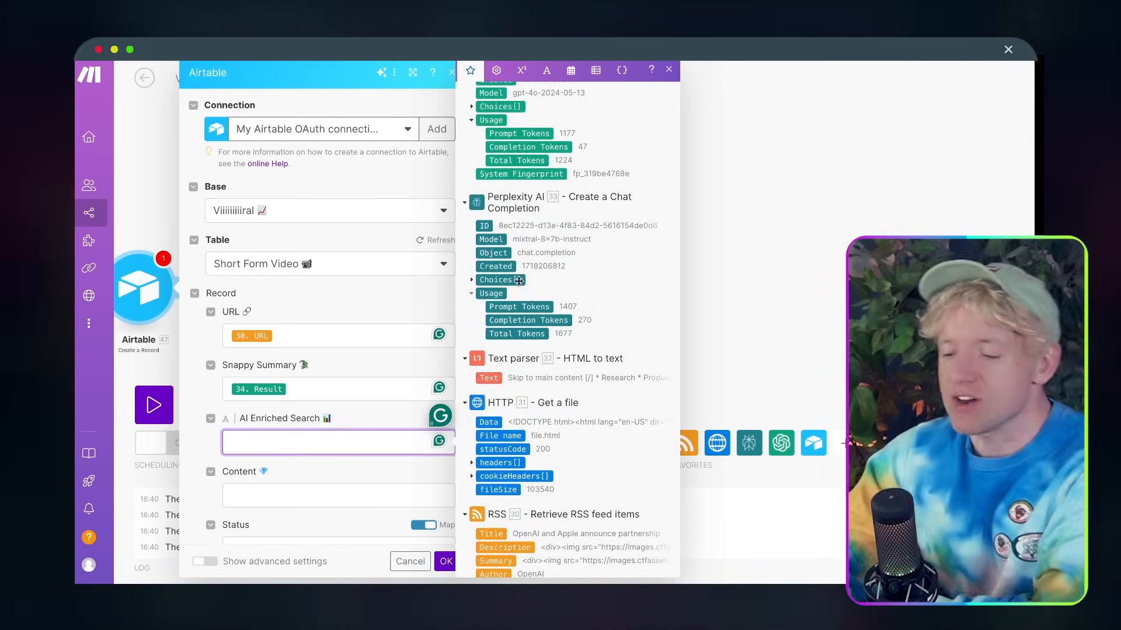
pyautogui.click(473, 281)
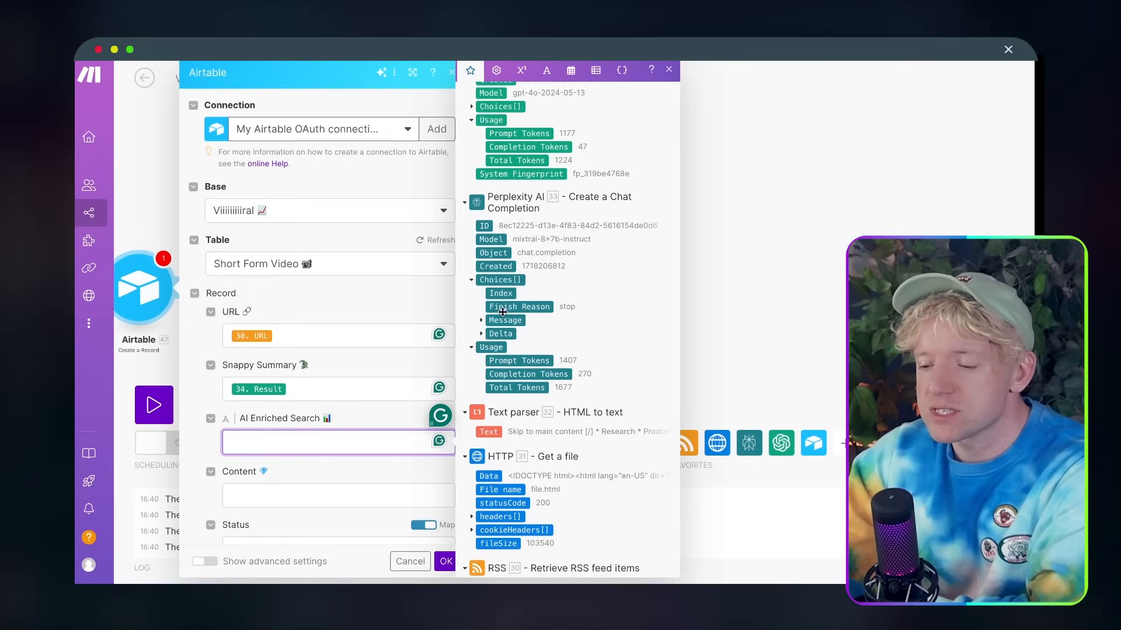
pyautogui.click(480, 321)
pyautogui.moveTo(514, 334); pyautogui.dragTo(327, 443)
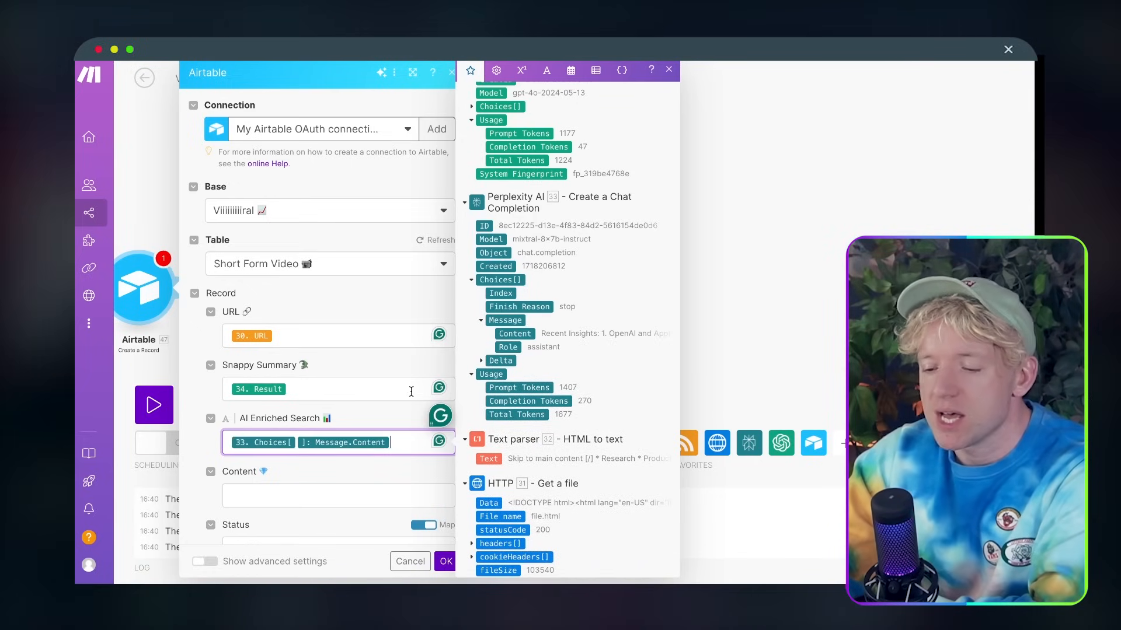
pyautogui.click(328, 495)
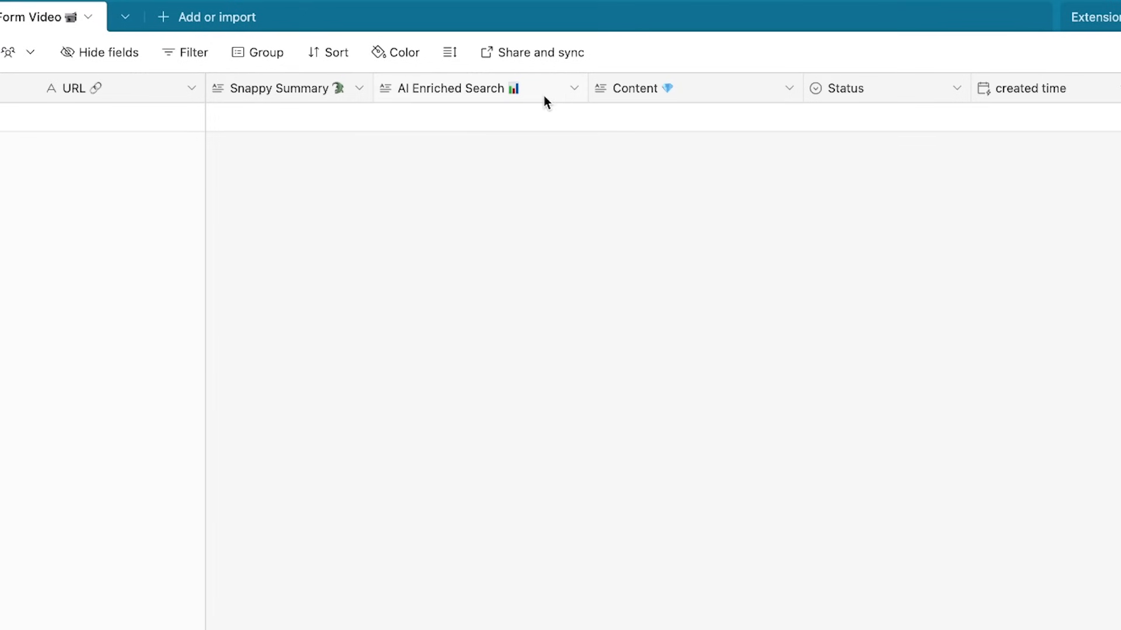
# In Airtable, duplicate the Content field of the Short Form Video table and rename the original field Hook 🪝
pyautogui.rightClick(668, 87)
pyautogui.press('Escape')
pyautogui.doubleClick(656, 94)
pyautogui.write('Hook 🪝')
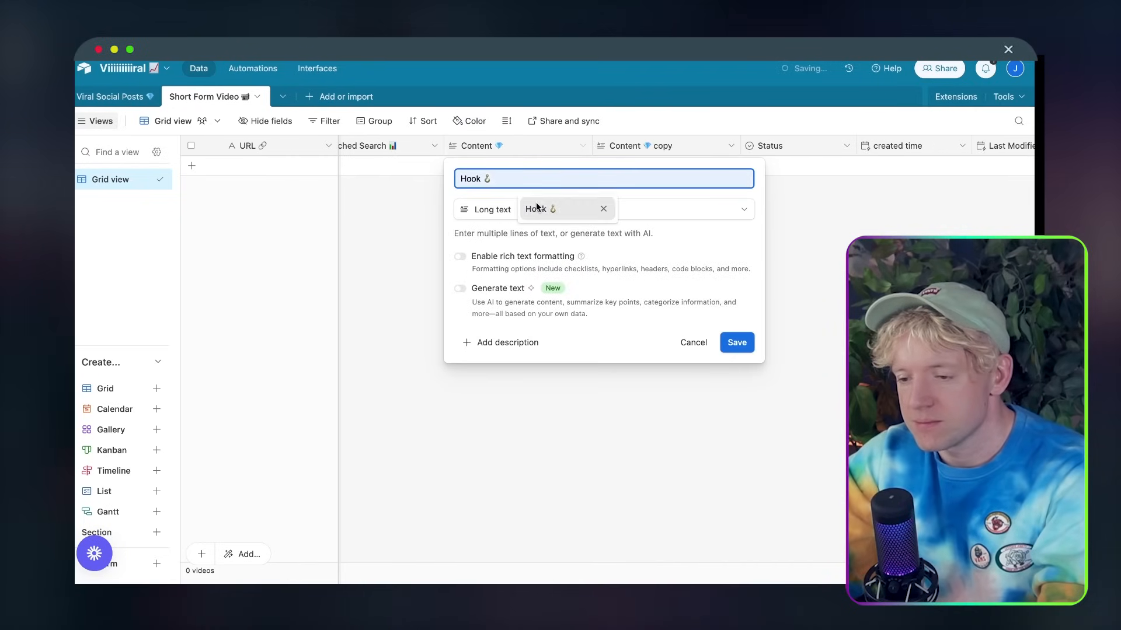
pyautogui.click(538, 209)
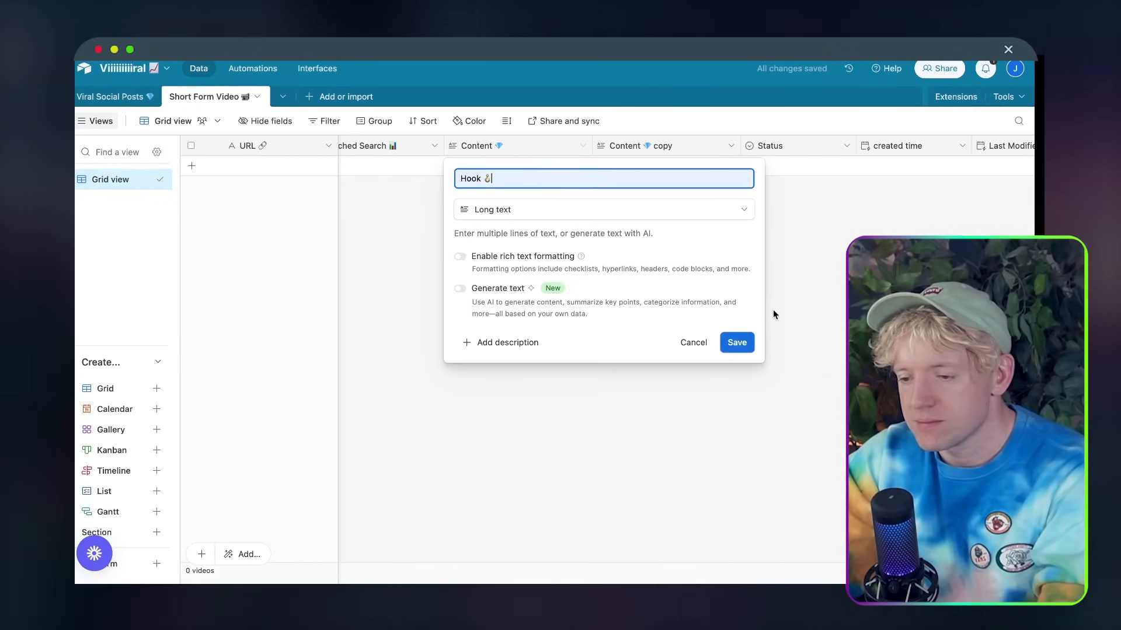
pyautogui.click(736, 342)
# Rename the duplicated Content field Script 🔥, keep its type as Long text, and save it
pyautogui.doubleClick(673, 145)
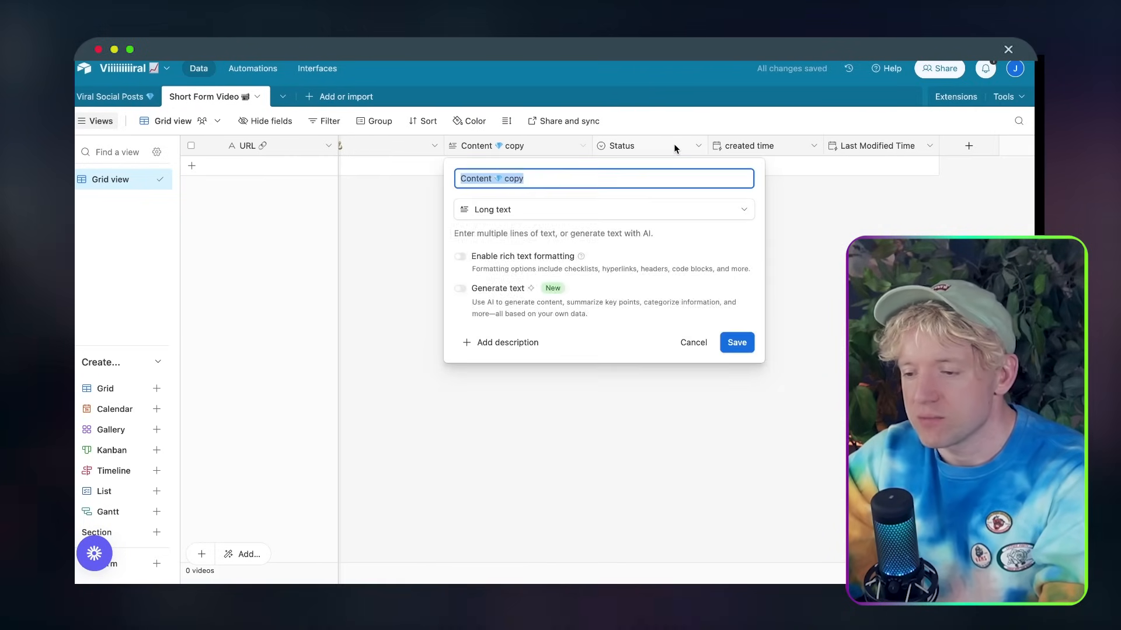
pyautogui.write('Scrip')
pyautogui.click(581, 208)
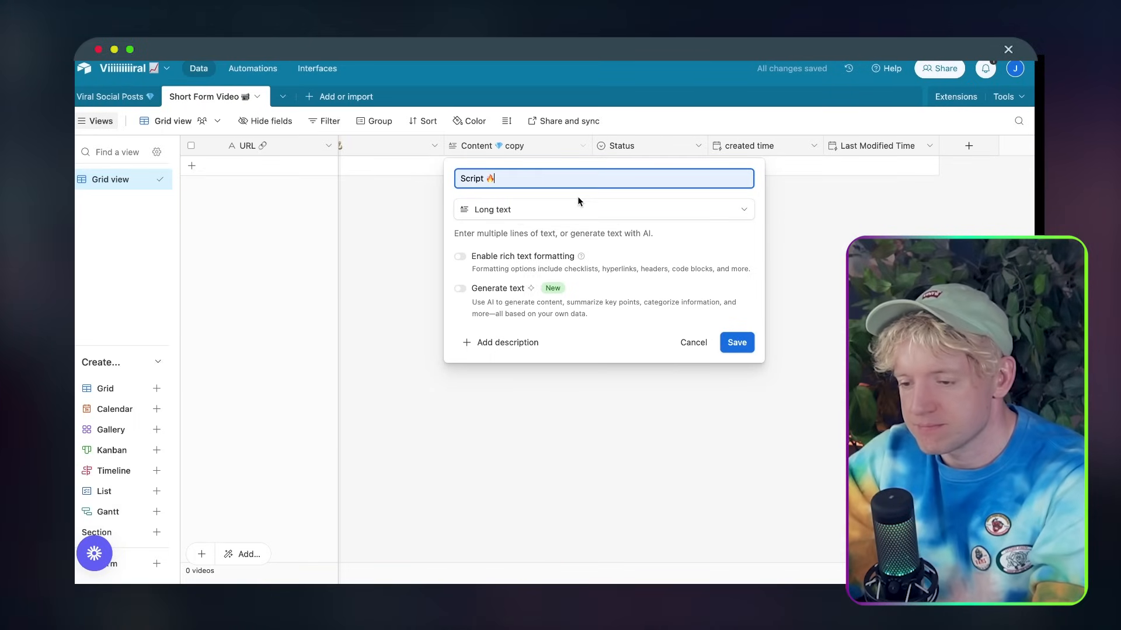
pyautogui.click(575, 208)
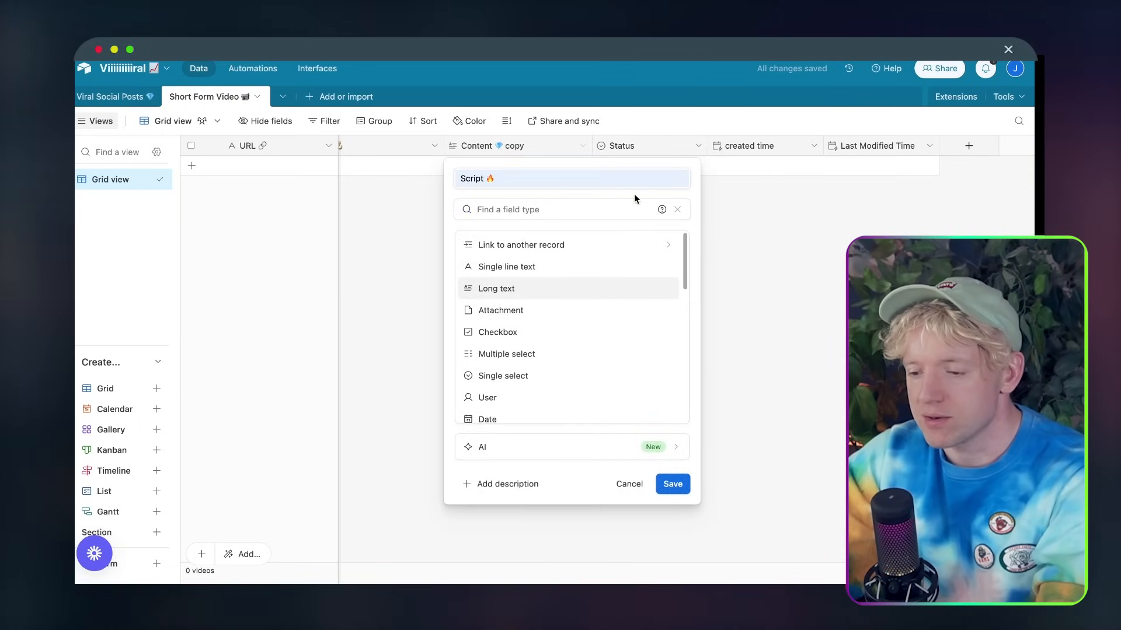
pyautogui.click(578, 290)
pyautogui.click(738, 343)
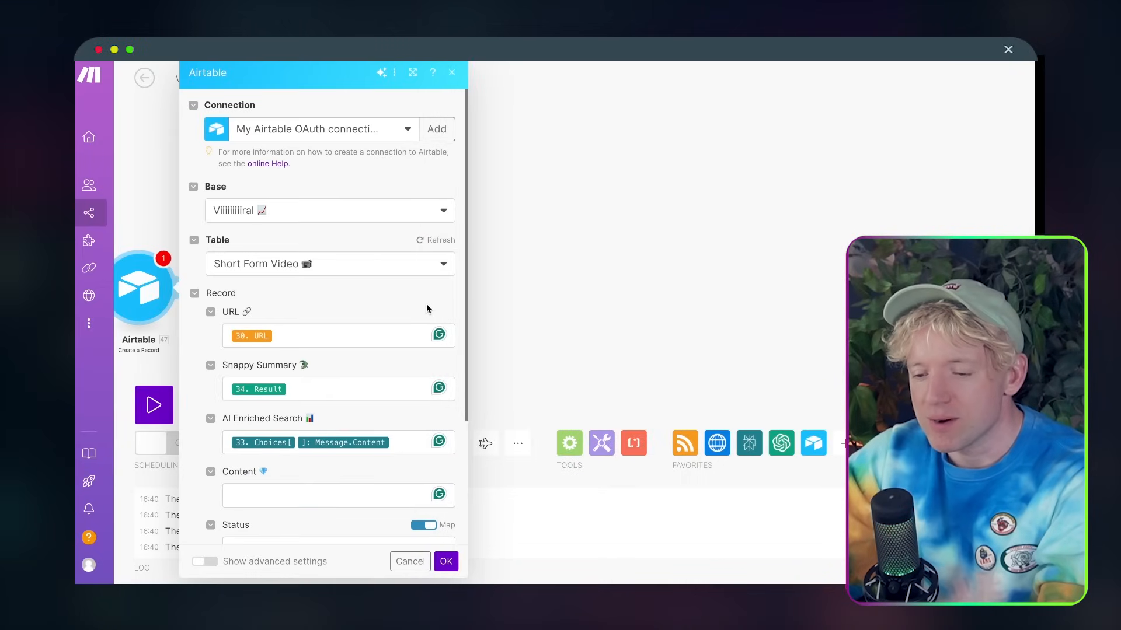
# Back in Make, refresh the table's fields, map Hook to the Hook module's Result and Script to the Viral Script module's Result, and save the module
pyautogui.click(419, 240)
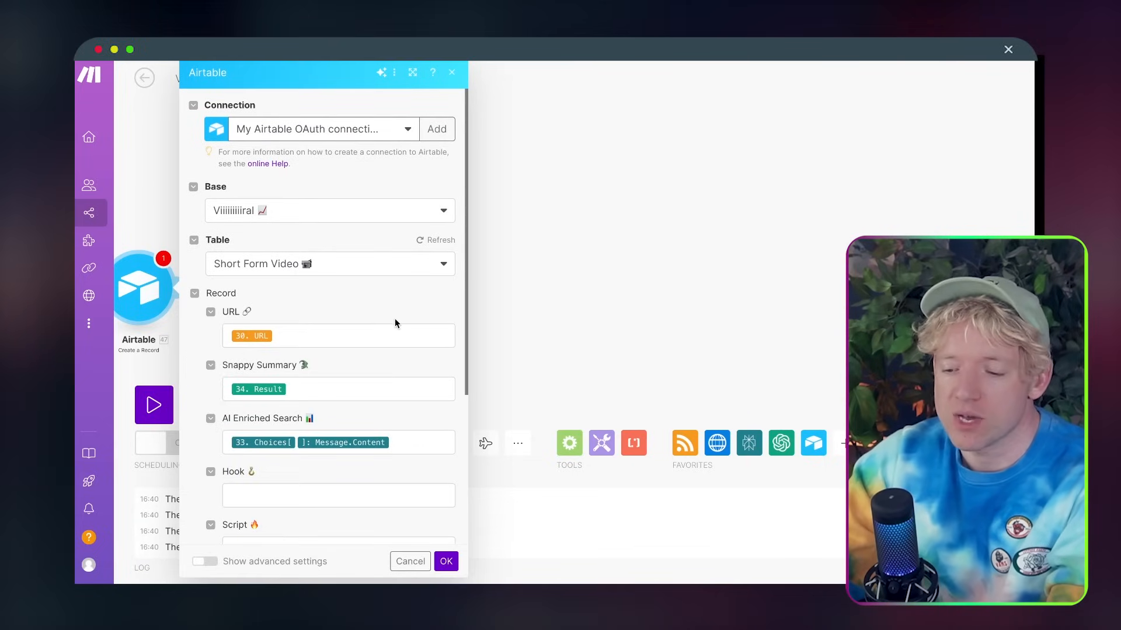
pyautogui.scroll(-4, 395, 317)
pyautogui.click(397, 357)
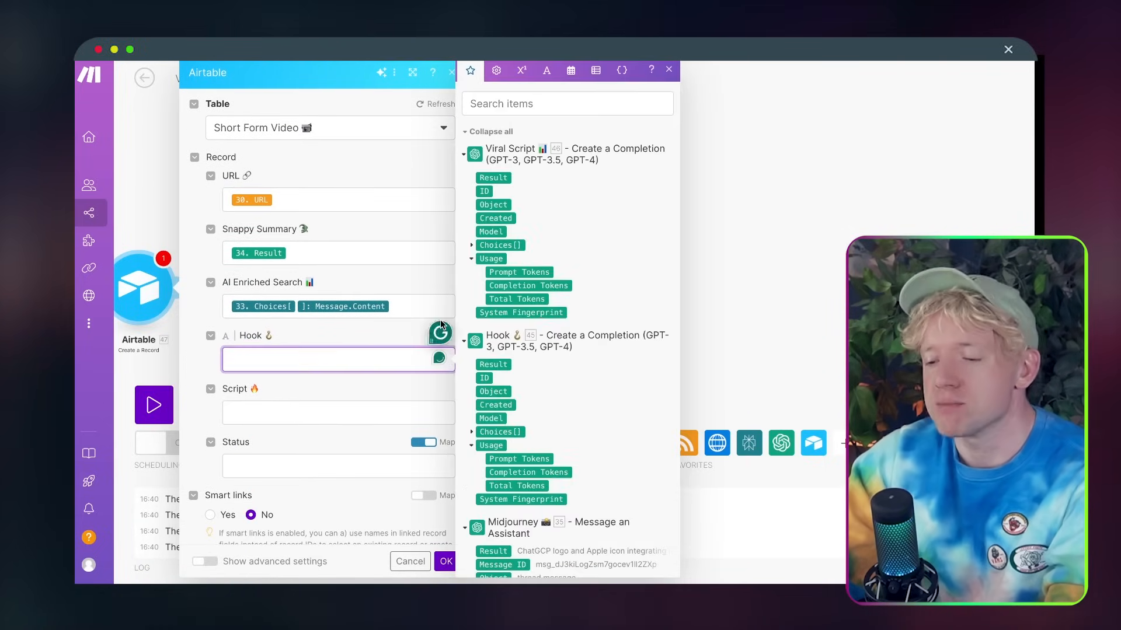
pyautogui.click(493, 364)
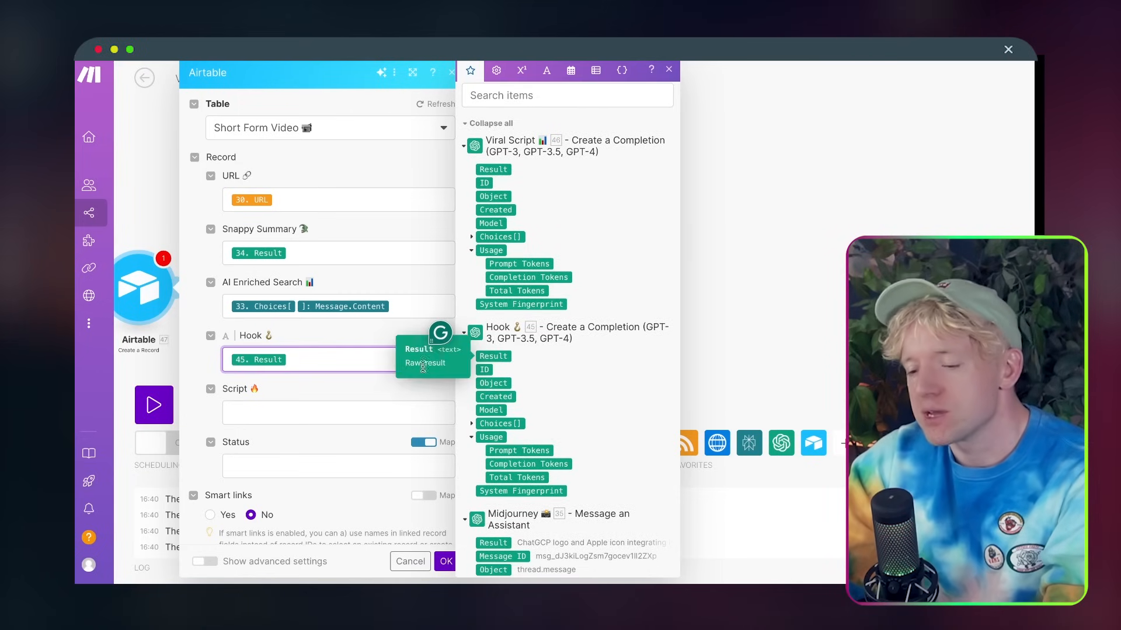
pyautogui.click(339, 407)
pyautogui.click(493, 177)
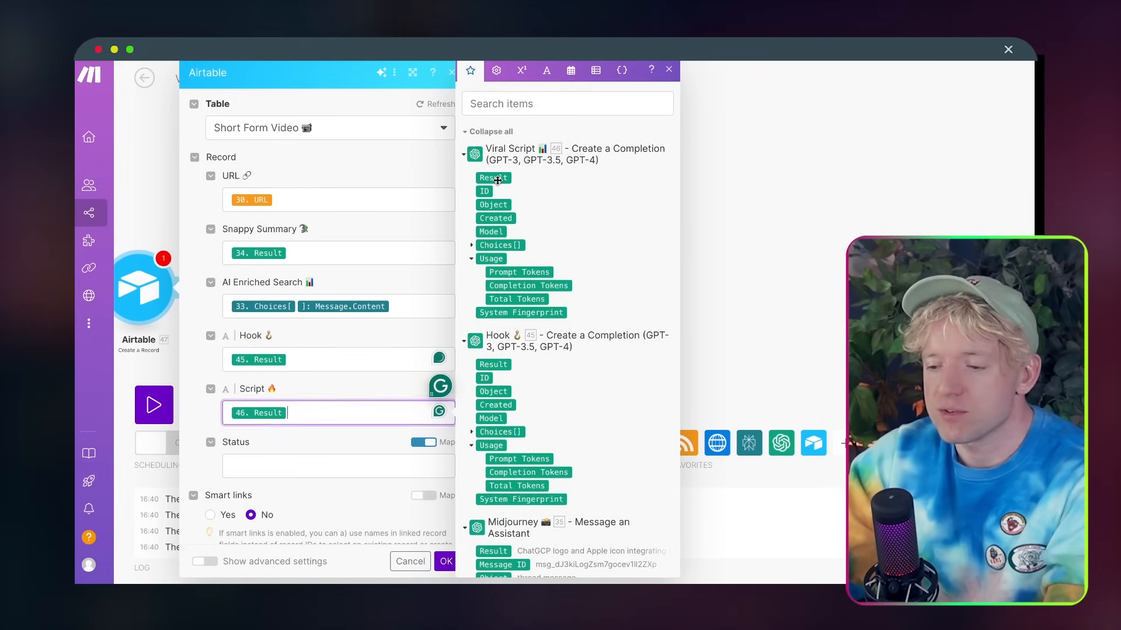
pyautogui.scroll(-2, 369, 382)
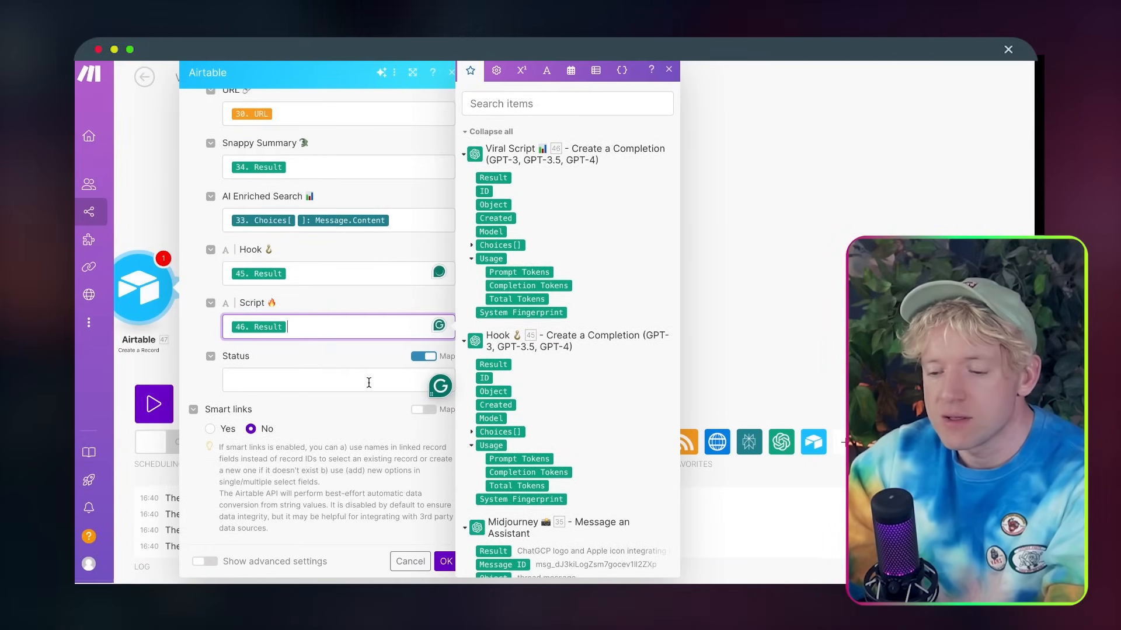
pyautogui.click(446, 562)
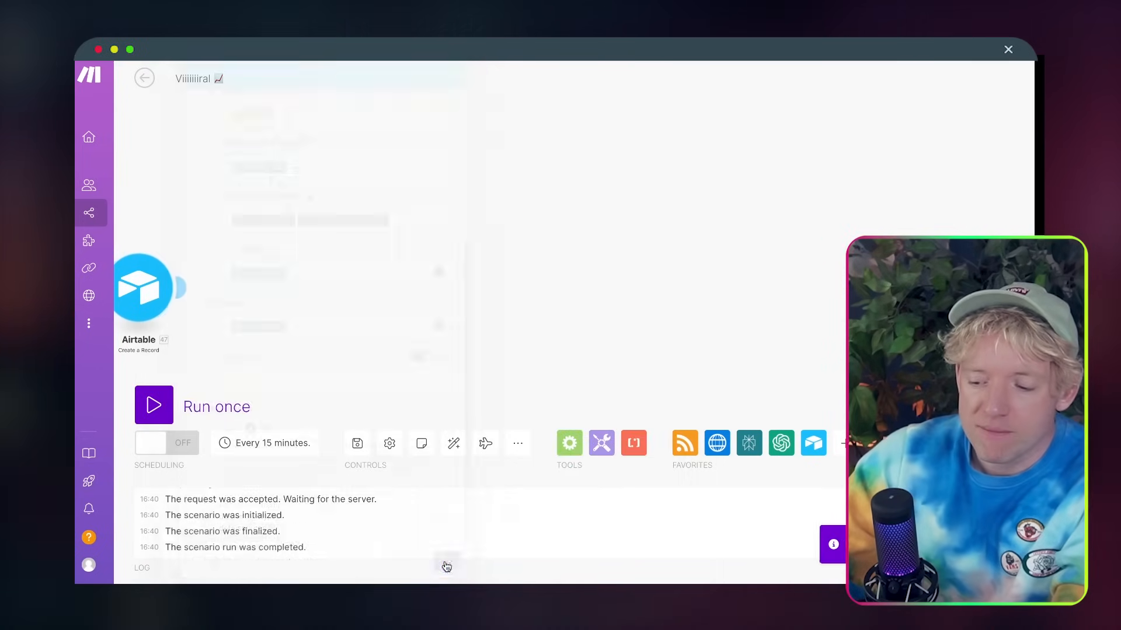
# Auto-align the scenario's modules and save the scenario
pyautogui.click(454, 445)
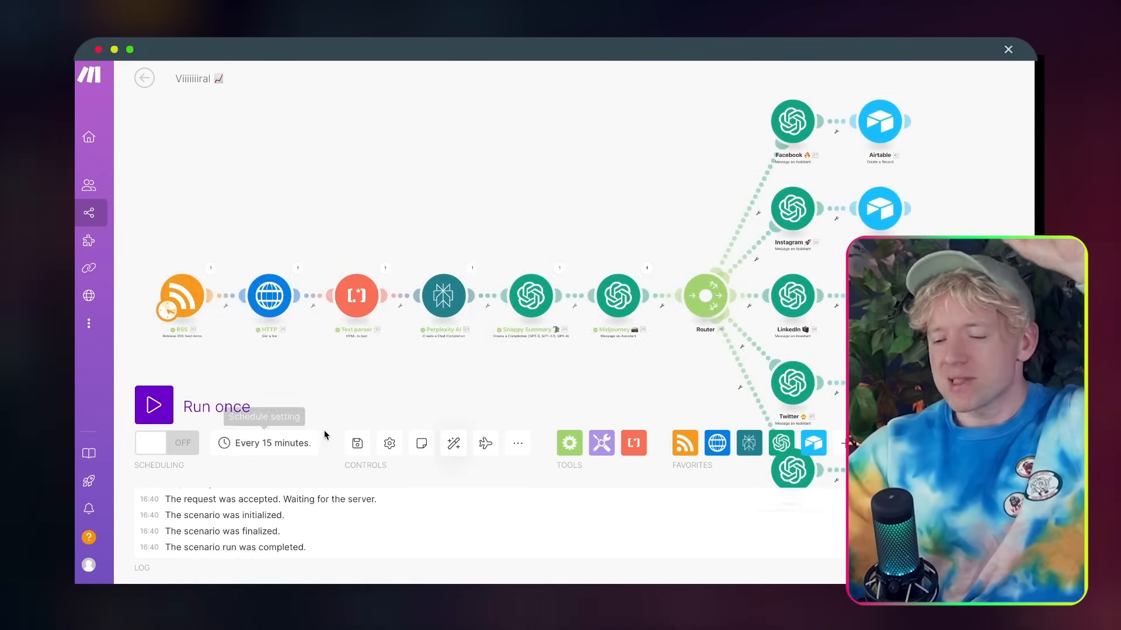
pyautogui.click(357, 444)
pyautogui.moveTo(415, 392); pyautogui.dragTo(400, 344)
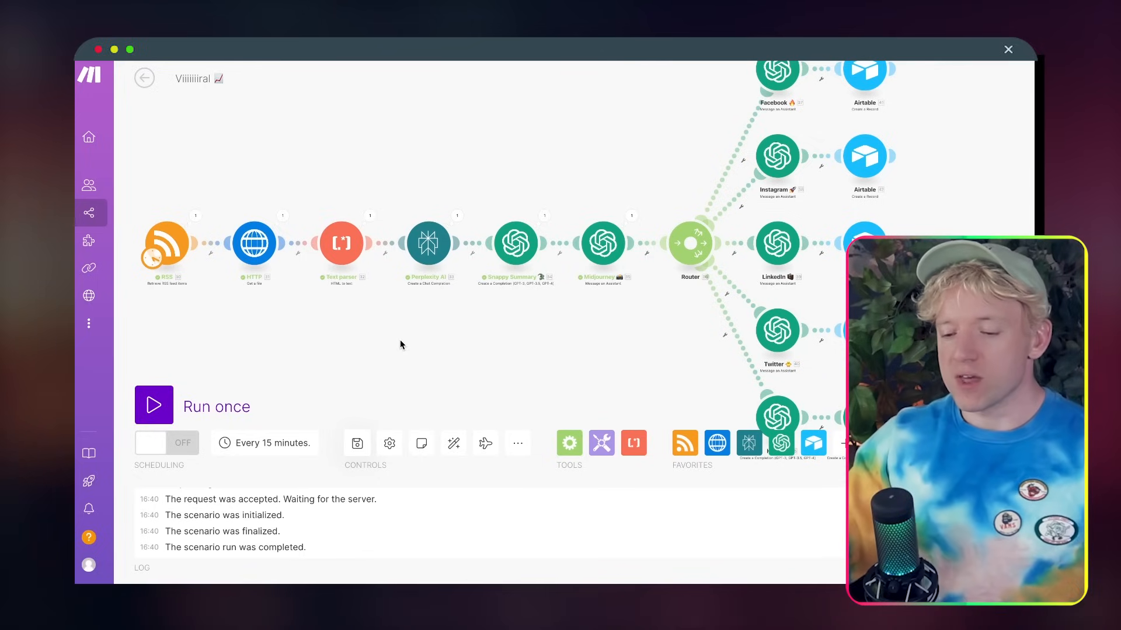
# Run the scenario once and follow its execution from the RSS module through the router to the Facebook branch
pyautogui.click(167, 405)
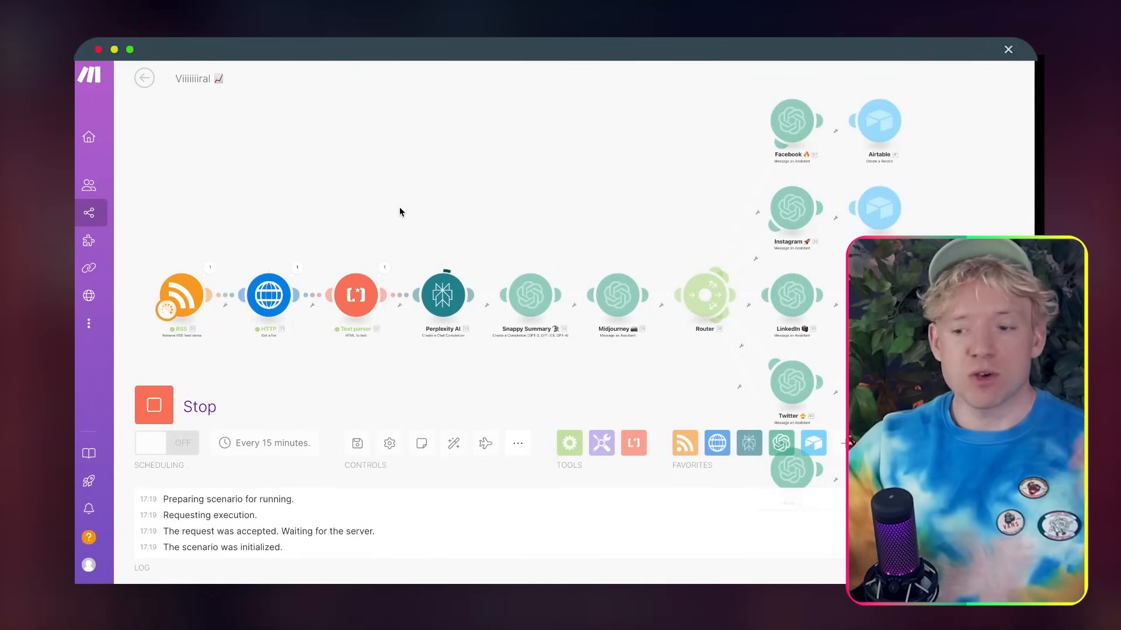
pyautogui.scroll(3, 560, 217)
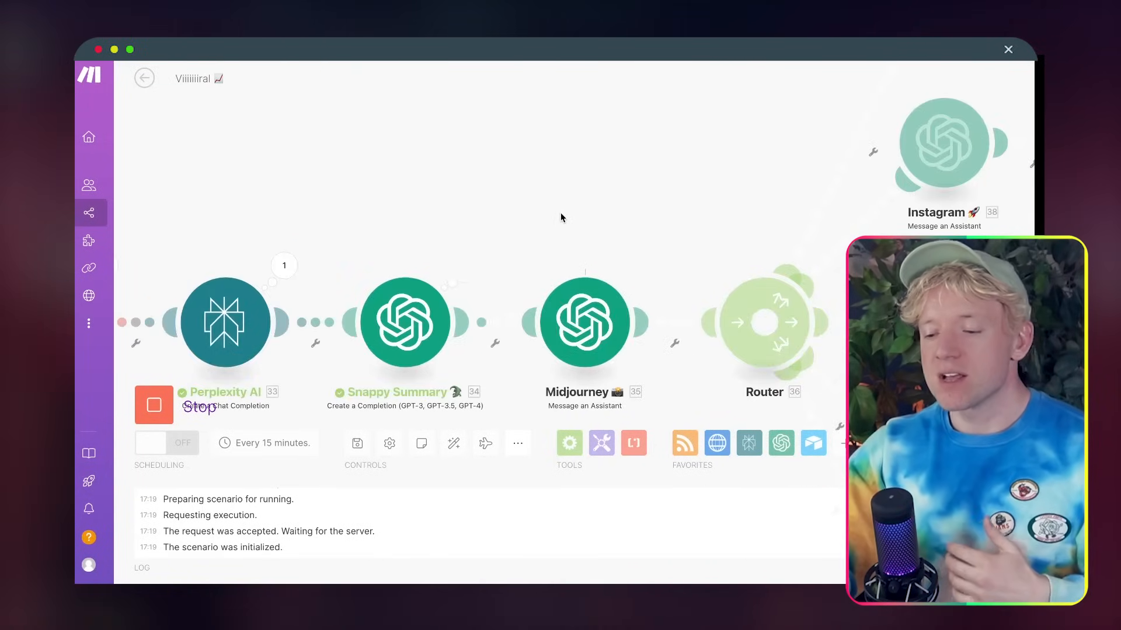
pyautogui.moveTo(623, 149); pyautogui.dragTo(541, 156)
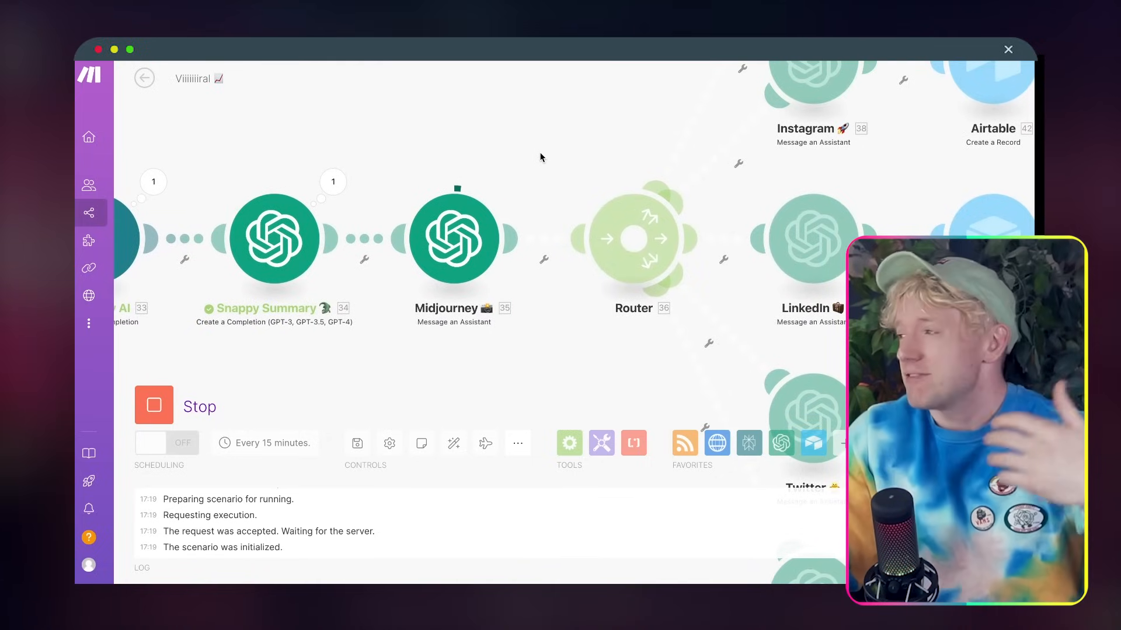
pyautogui.scroll(-3, 541, 156)
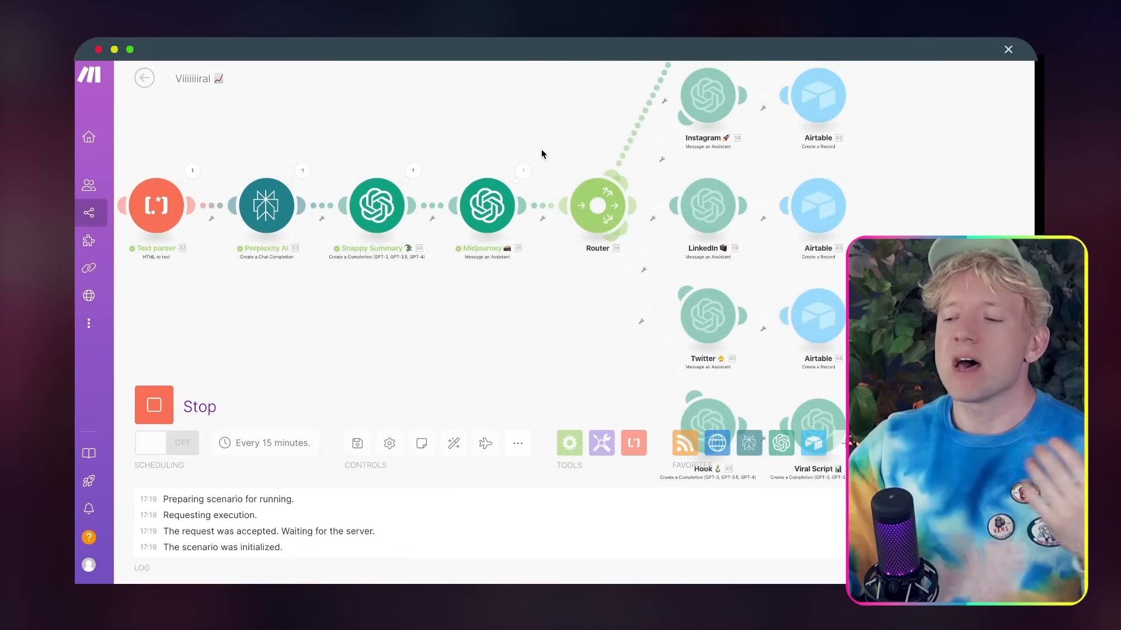
pyautogui.moveTo(542, 151); pyautogui.dragTo(478, 256)
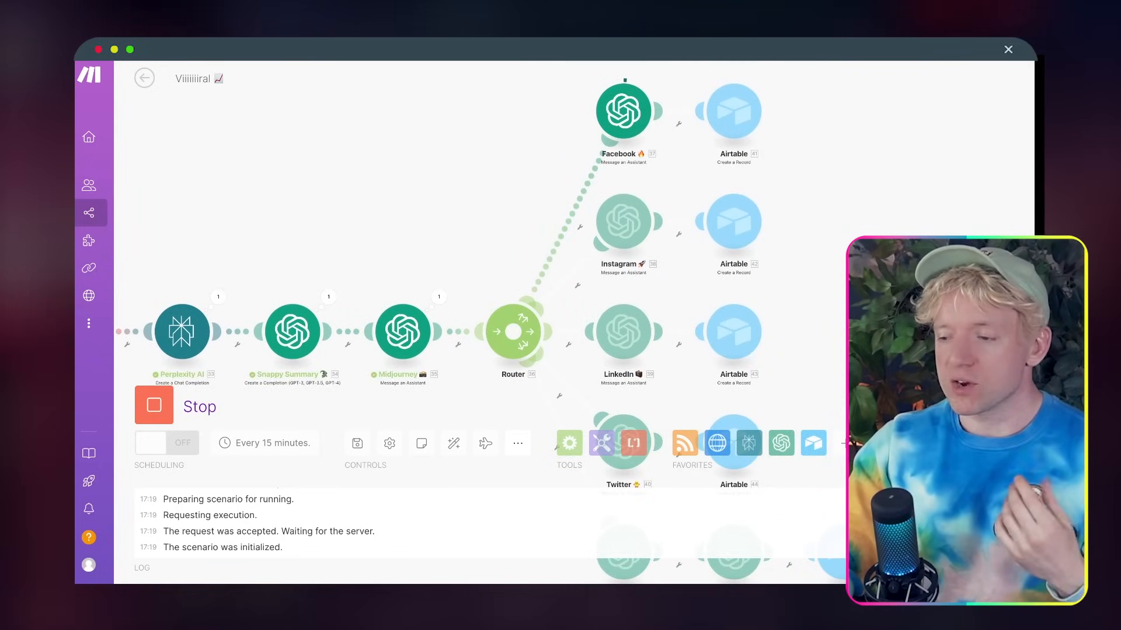
# Switch to Airtable, expand the Facebook record in the Viral Social Posts table, and examine its Snappy Summary and AI Enriched Search fields
pyautogui.click(759, 23)
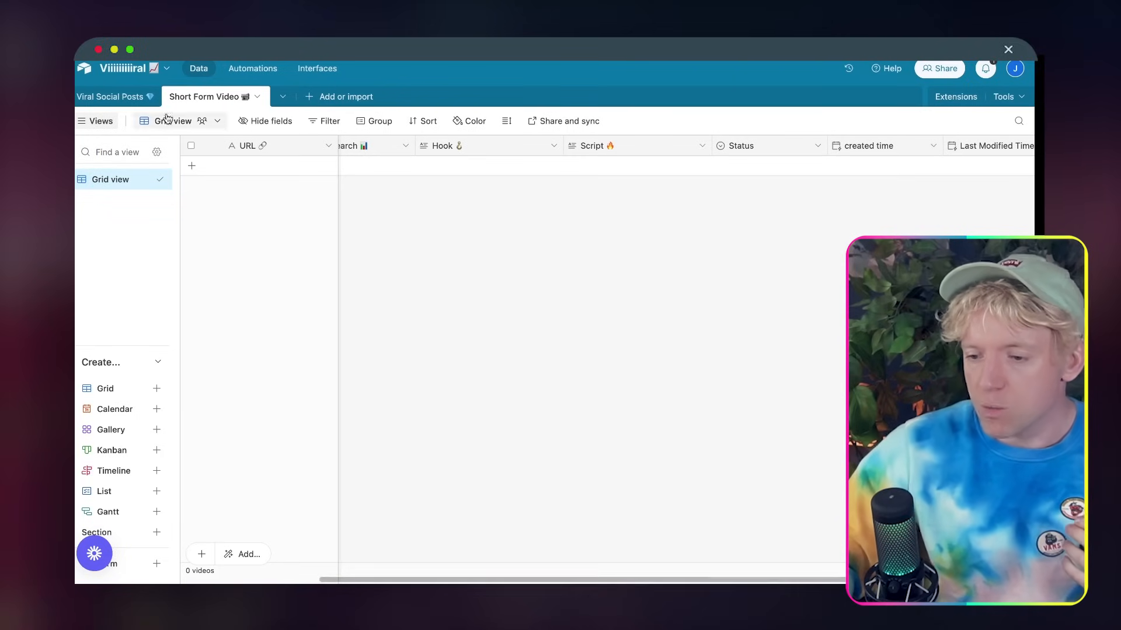
pyautogui.click(121, 99)
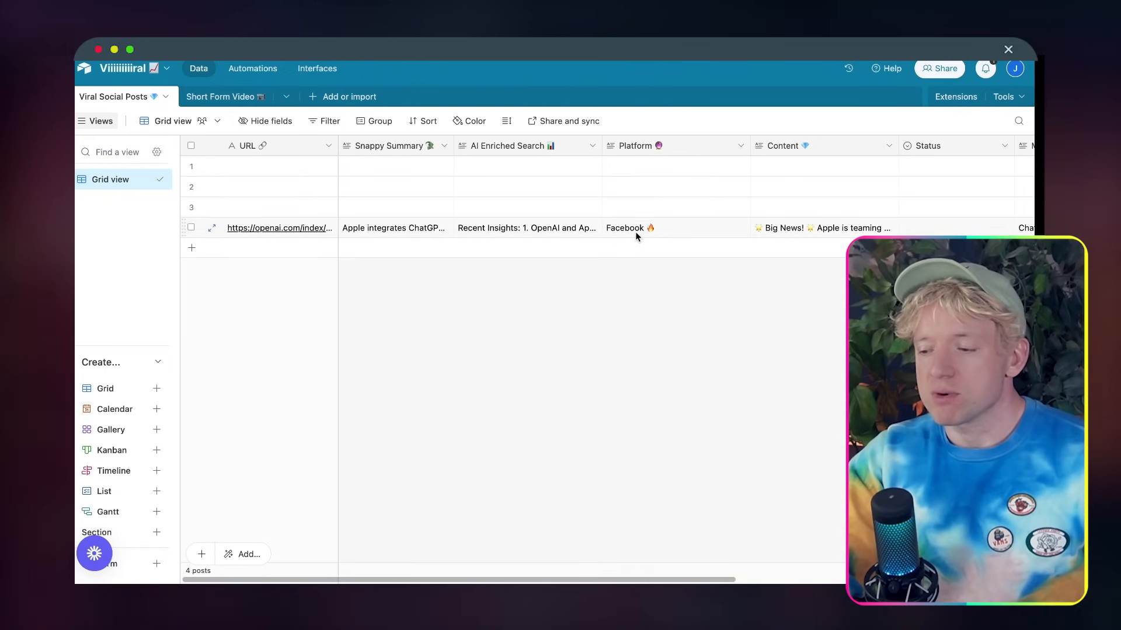
pyautogui.click(212, 228)
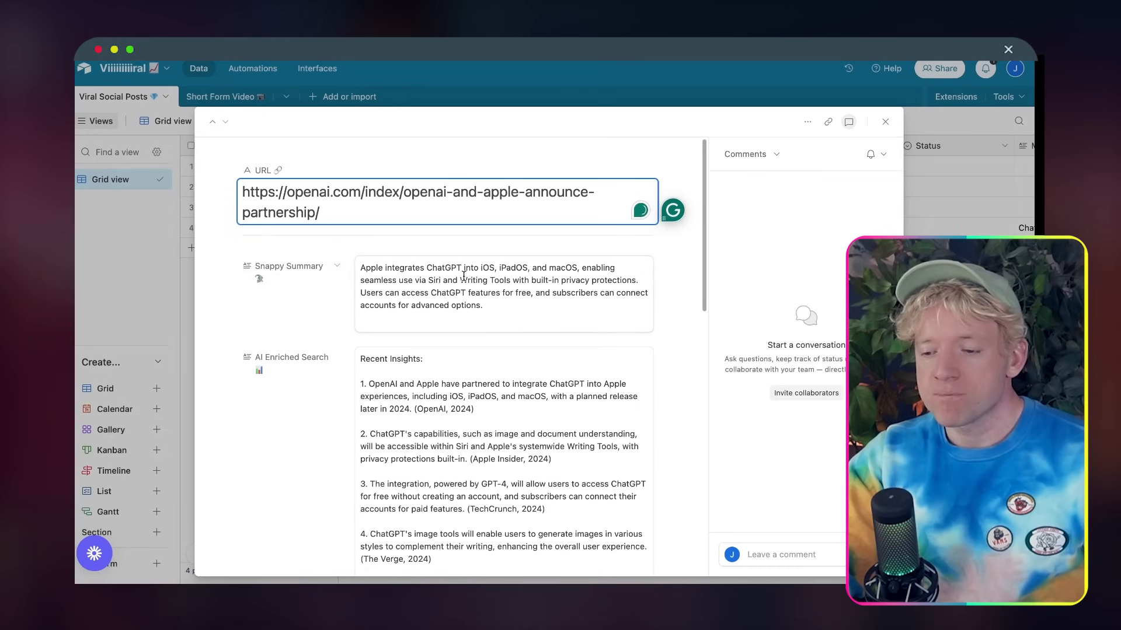
pyautogui.scroll(-2, 507, 306)
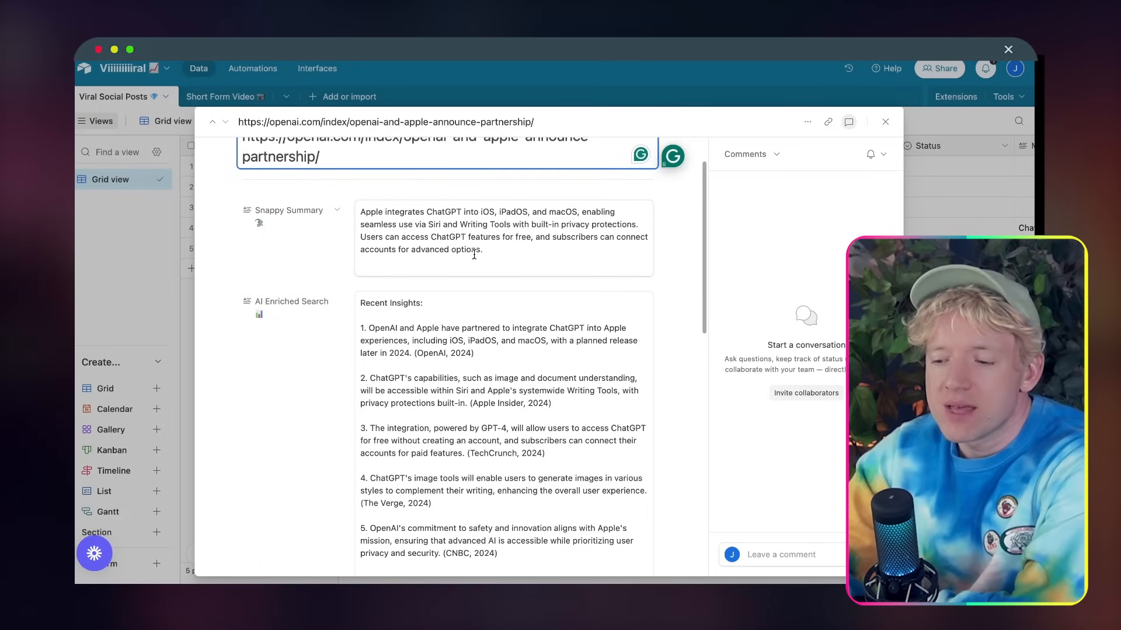
pyautogui.click(504, 252)
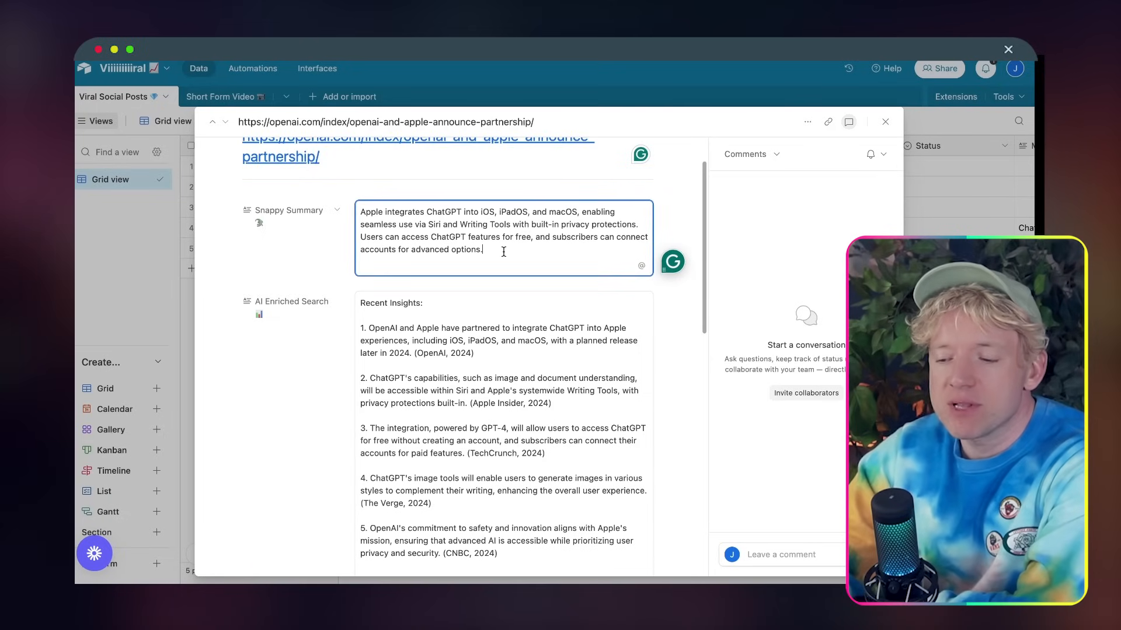
pyautogui.moveTo(500, 249); pyautogui.dragTo(451, 217)
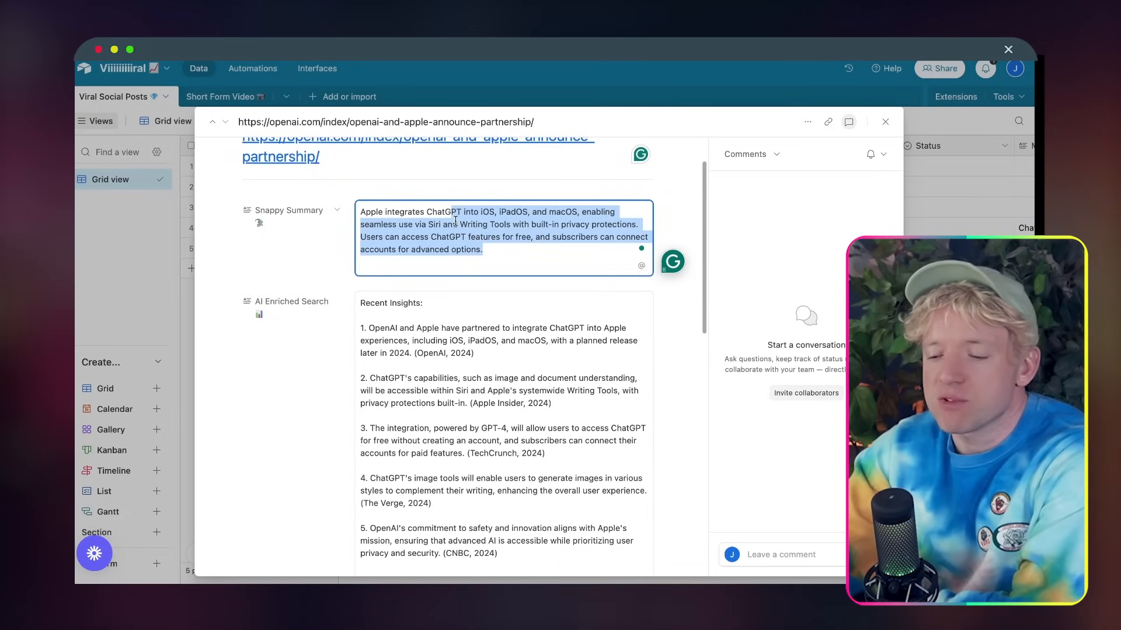
pyautogui.click(456, 221)
pyautogui.scroll(-5, 491, 384)
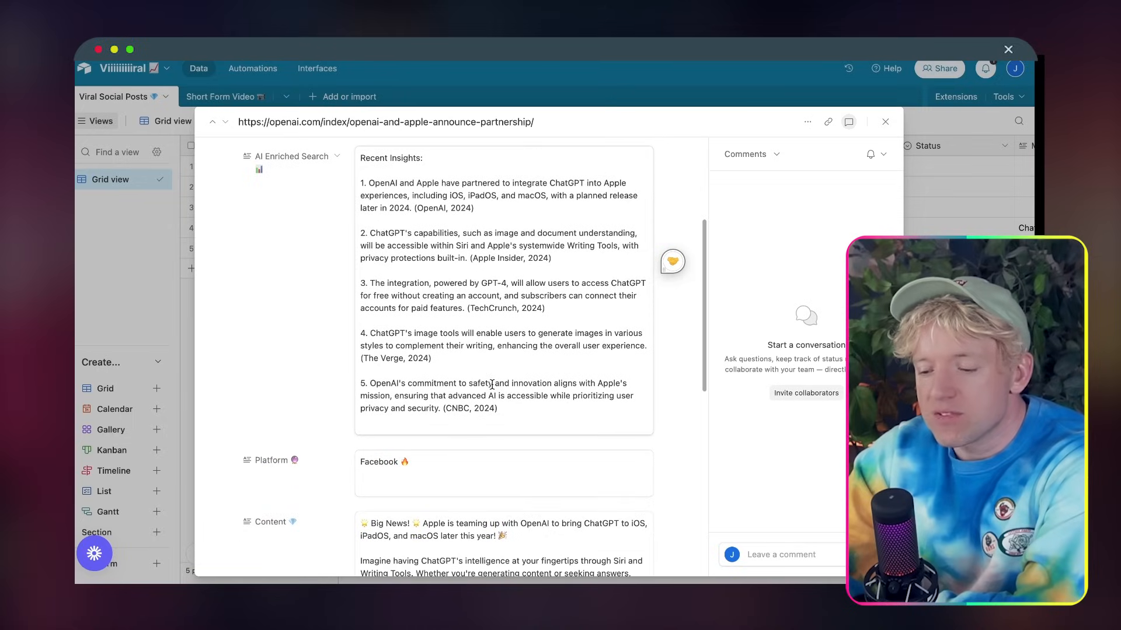
pyautogui.moveTo(443, 408); pyautogui.dragTo(498, 408)
# Examine the Facebook record's Content field, including its privacy paragraph, audience question, call to action and hashtags
pyautogui.scroll(-5, 532, 403)
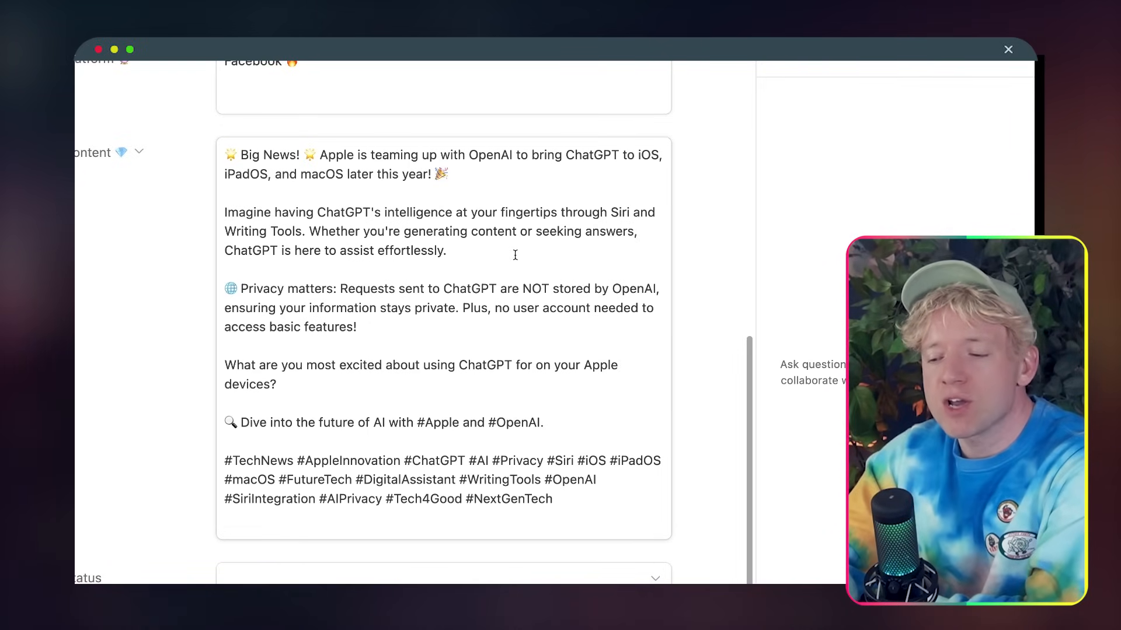
pyautogui.scroll(-2, 516, 255)
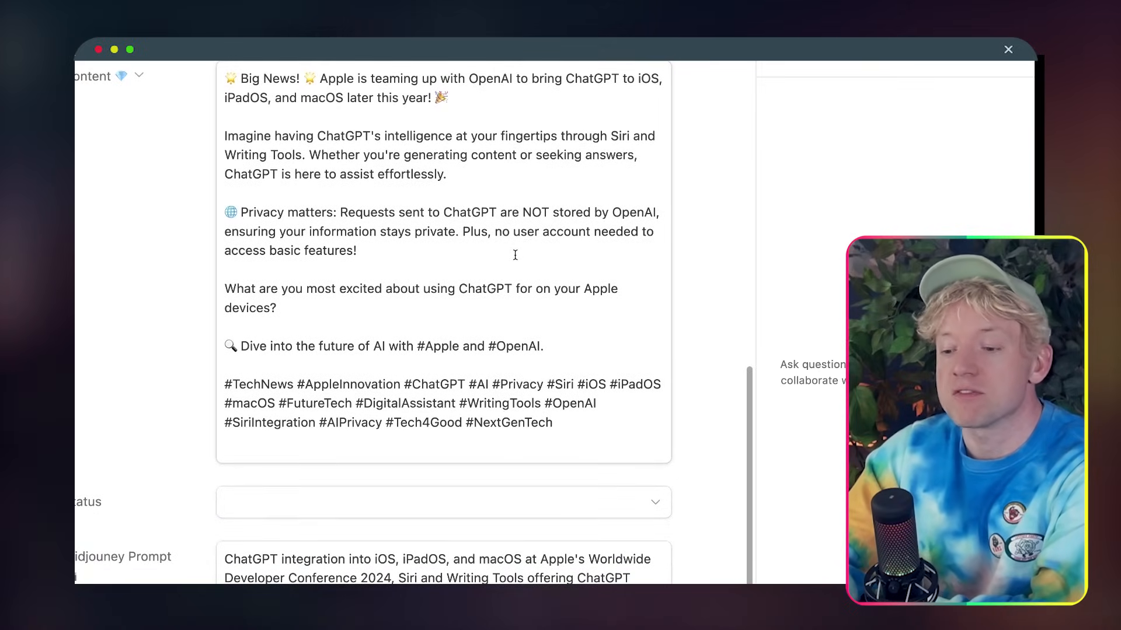
pyautogui.moveTo(270, 213); pyautogui.dragTo(366, 215)
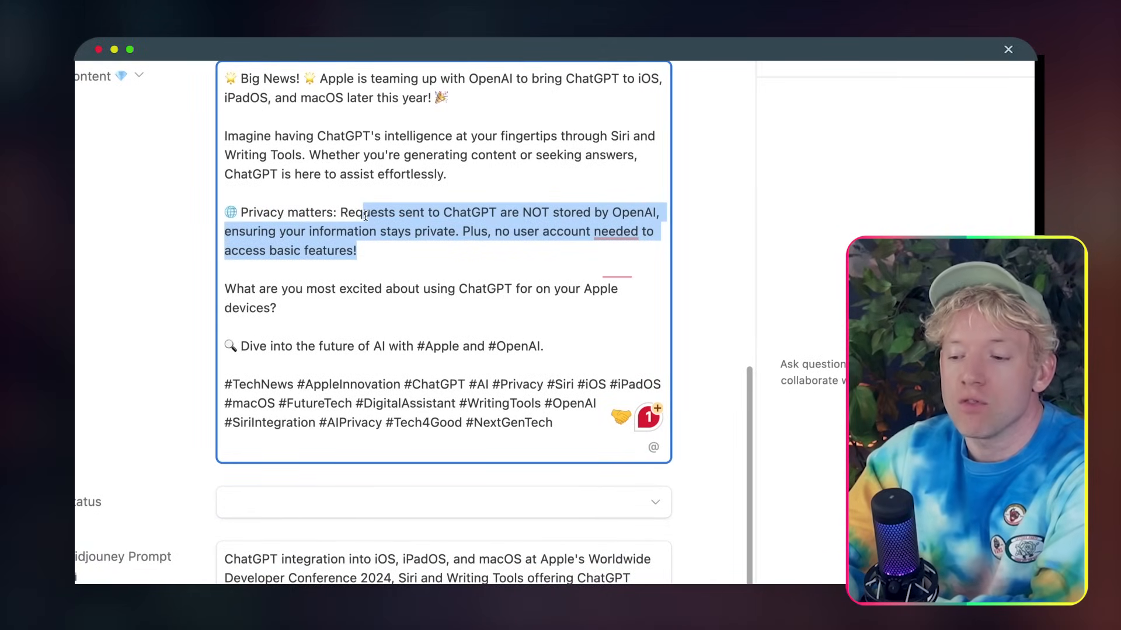
pyautogui.click(350, 231)
pyautogui.scroll(-2, 351, 326)
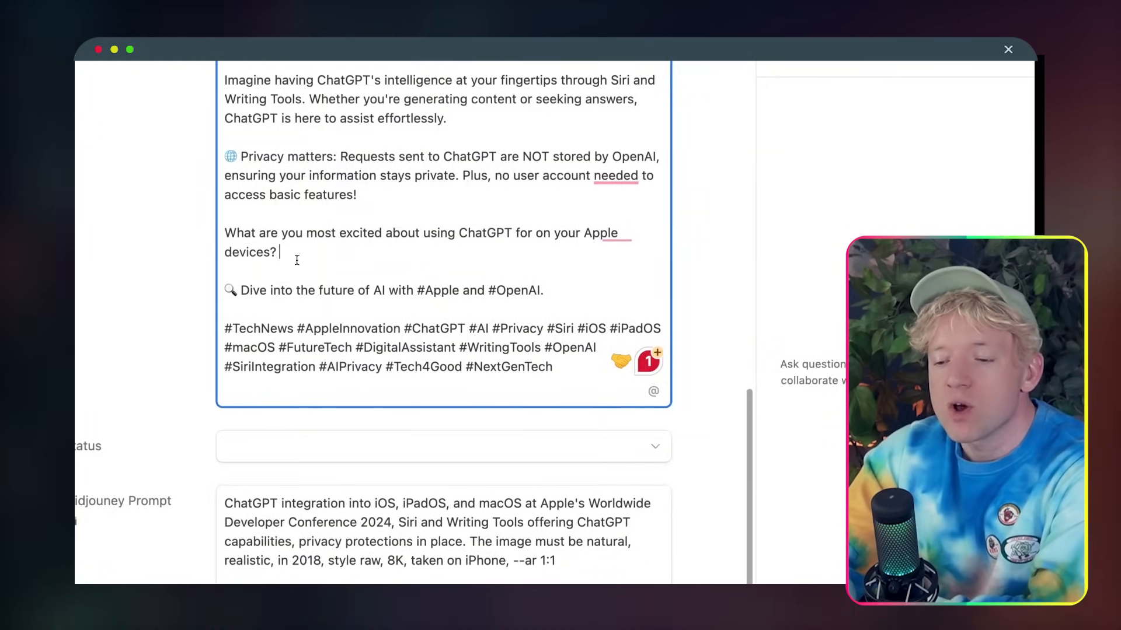
pyautogui.moveTo(262, 248); pyautogui.dragTo(229, 234)
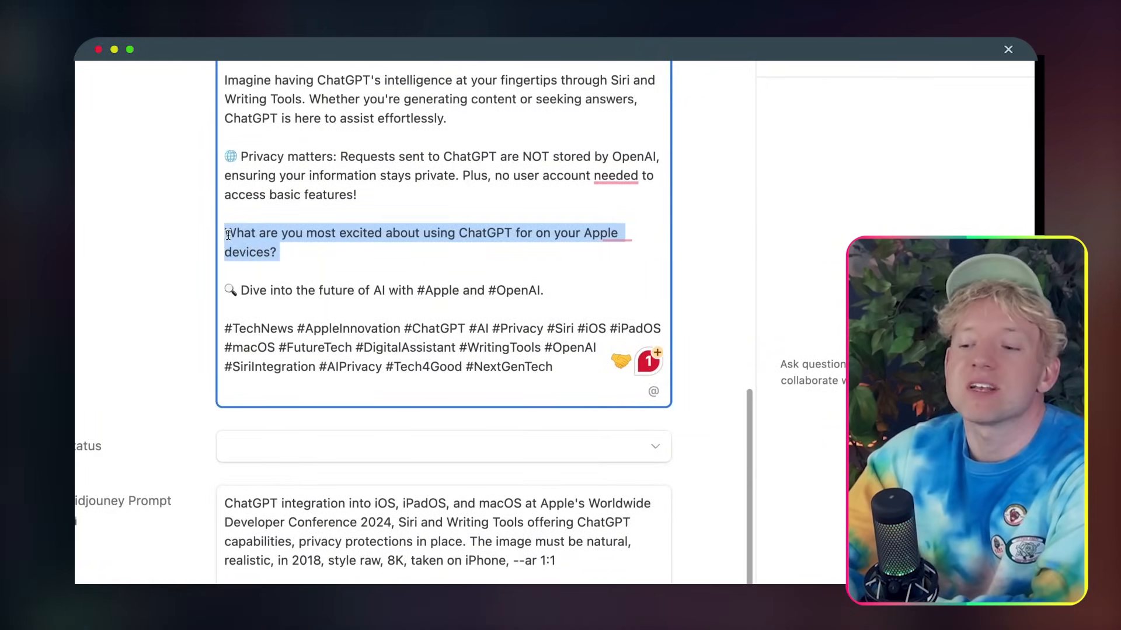
pyautogui.click(260, 239)
pyautogui.moveTo(356, 291); pyautogui.dragTo(274, 290)
pyautogui.click(322, 289)
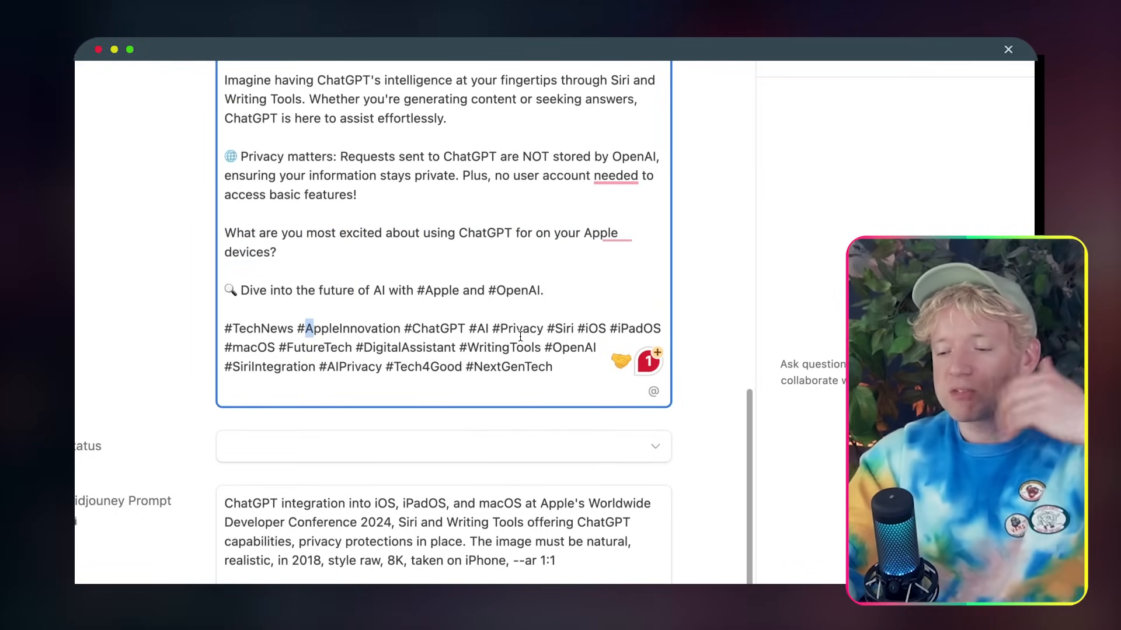
# Examine the Facebook record's Midjouney Prompt field, and close the expanded record
pyautogui.scroll(-4, 520, 337)
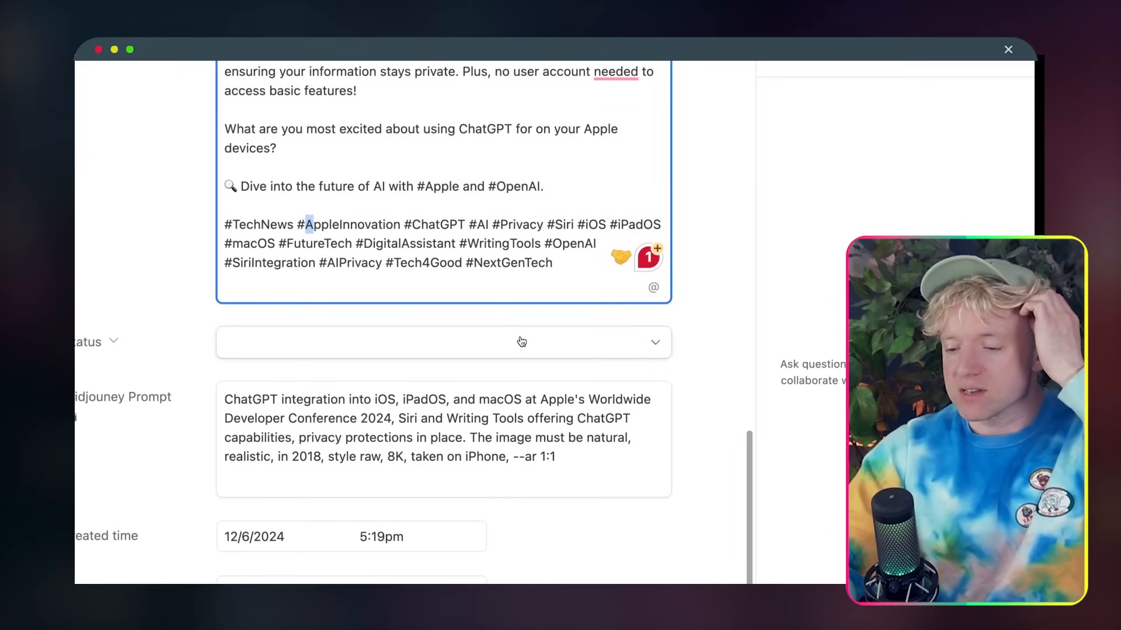
pyautogui.moveTo(560, 458); pyautogui.dragTo(225, 398)
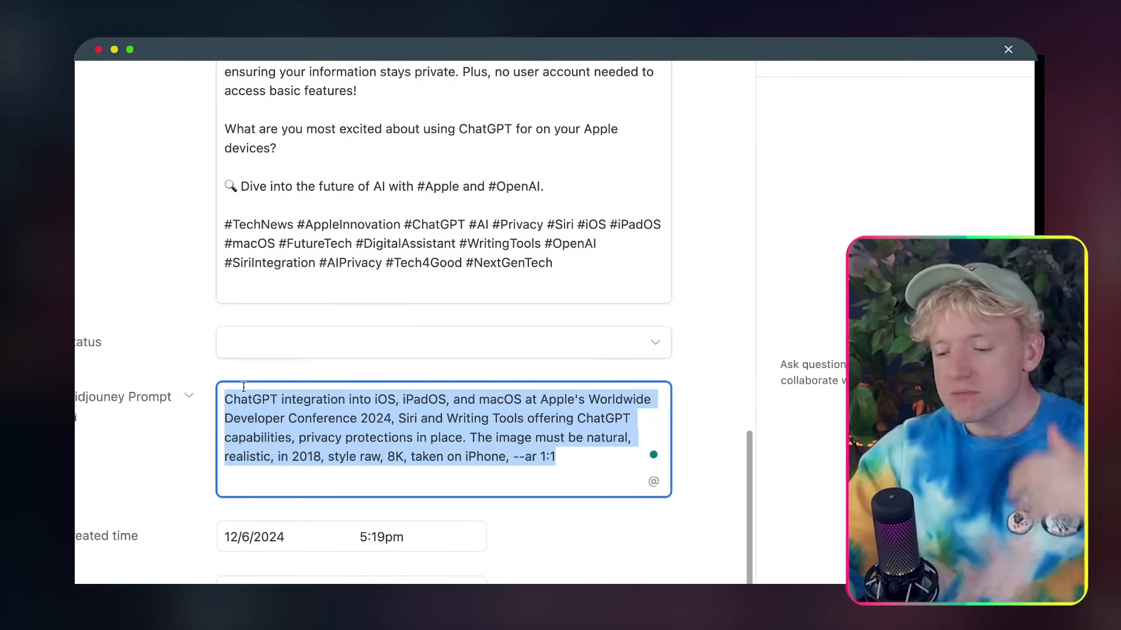
pyautogui.click(295, 414)
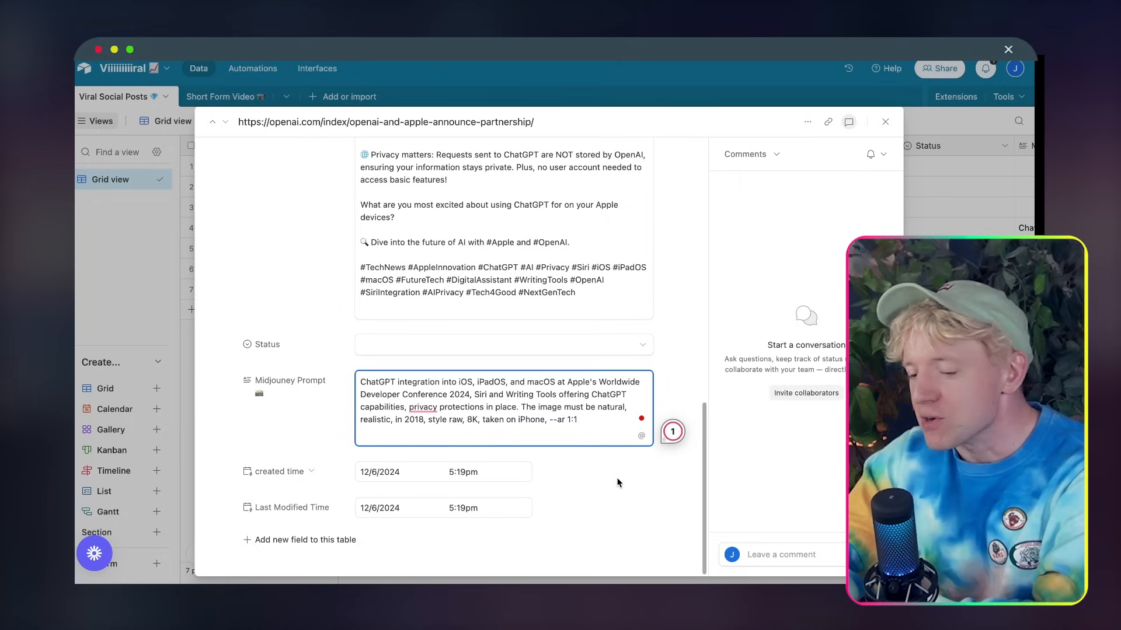
pyautogui.press('Escape')
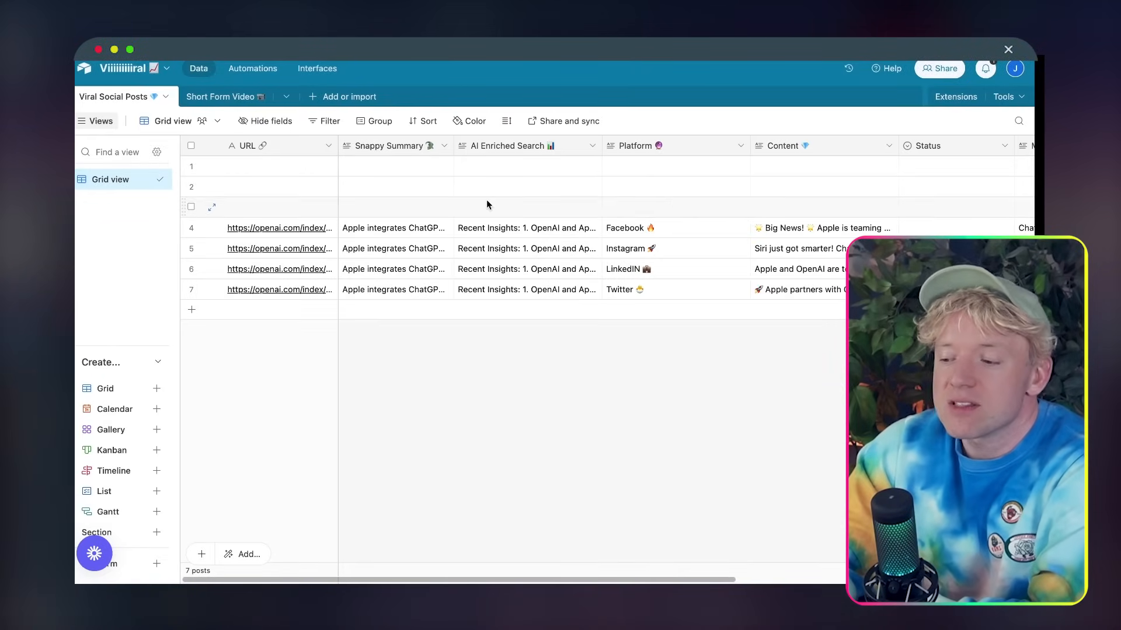
# Delete the three empty records above the generated posts in the Viral Social Posts table
pyautogui.click(191, 165)
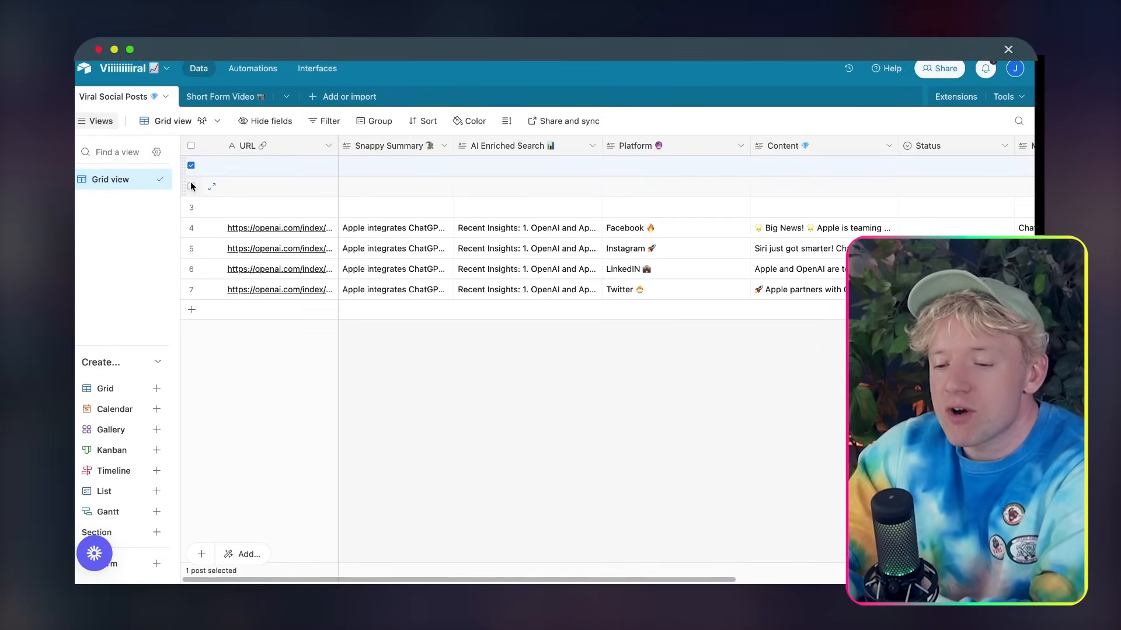
pyautogui.rightClick(191, 216)
pyautogui.click(245, 263)
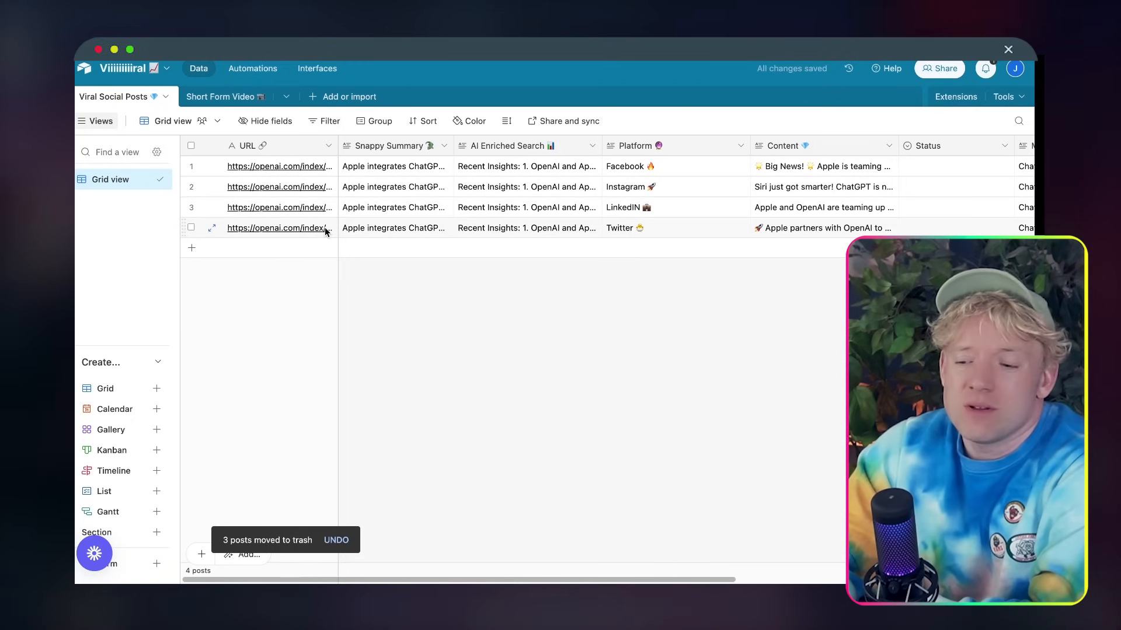
# Expand the Twitter record, examine its Content and Midjouney Prompt fields, and close it
pyautogui.click(210, 229)
pyautogui.scroll(-10, 582, 347)
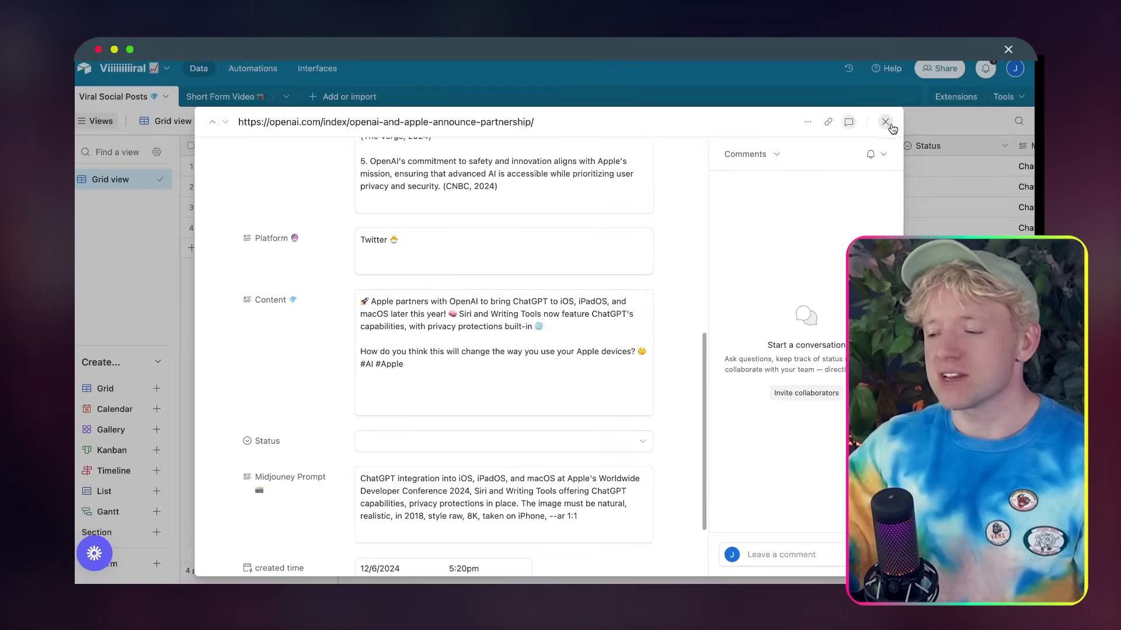
pyautogui.click(885, 122)
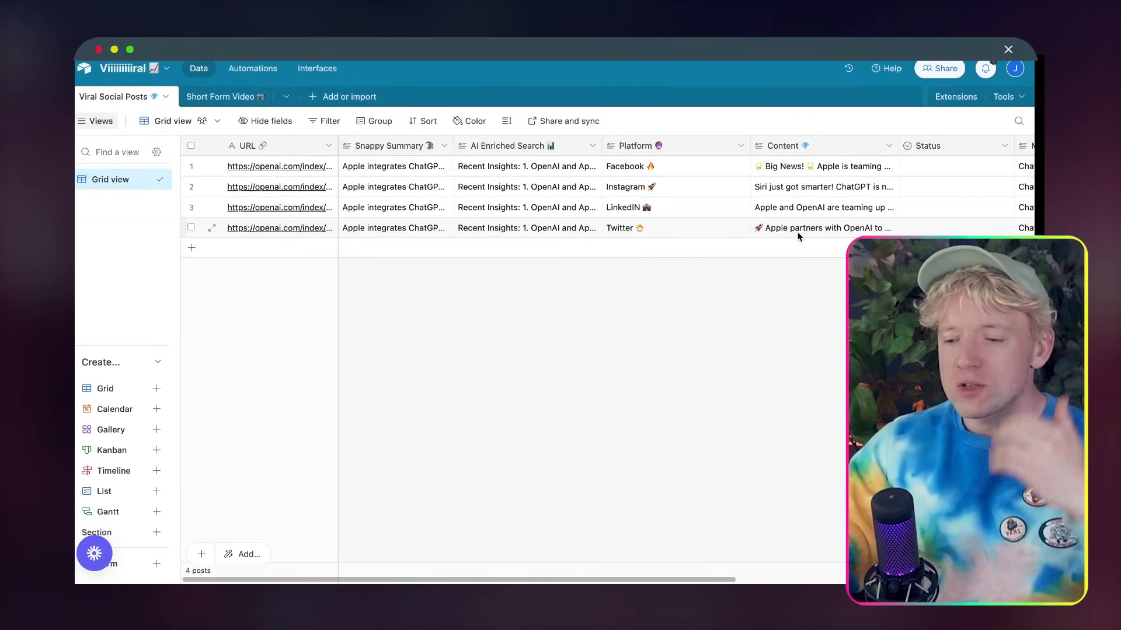
# Expand the record in the Short Form Video table and read the hook options in its Hook field
pyautogui.click(220, 99)
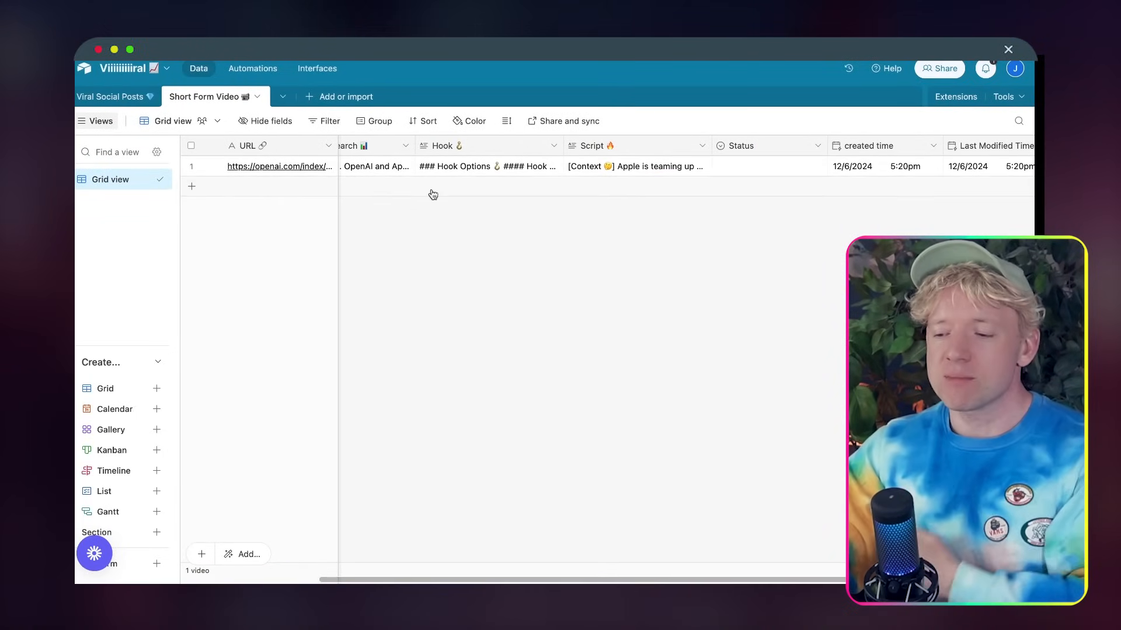
pyautogui.hscroll(-3, 472, 173)
pyautogui.hscroll(-2, 387, 167)
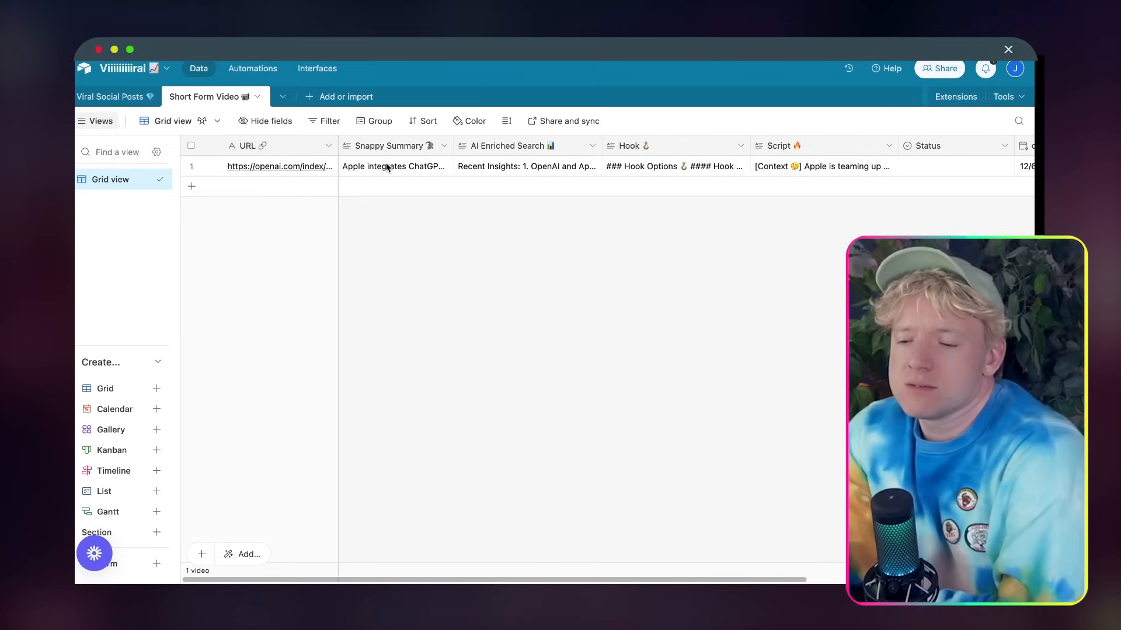
pyautogui.click(212, 168)
pyautogui.scroll(-5, 465, 296)
pyautogui.scroll(-5, 464, 297)
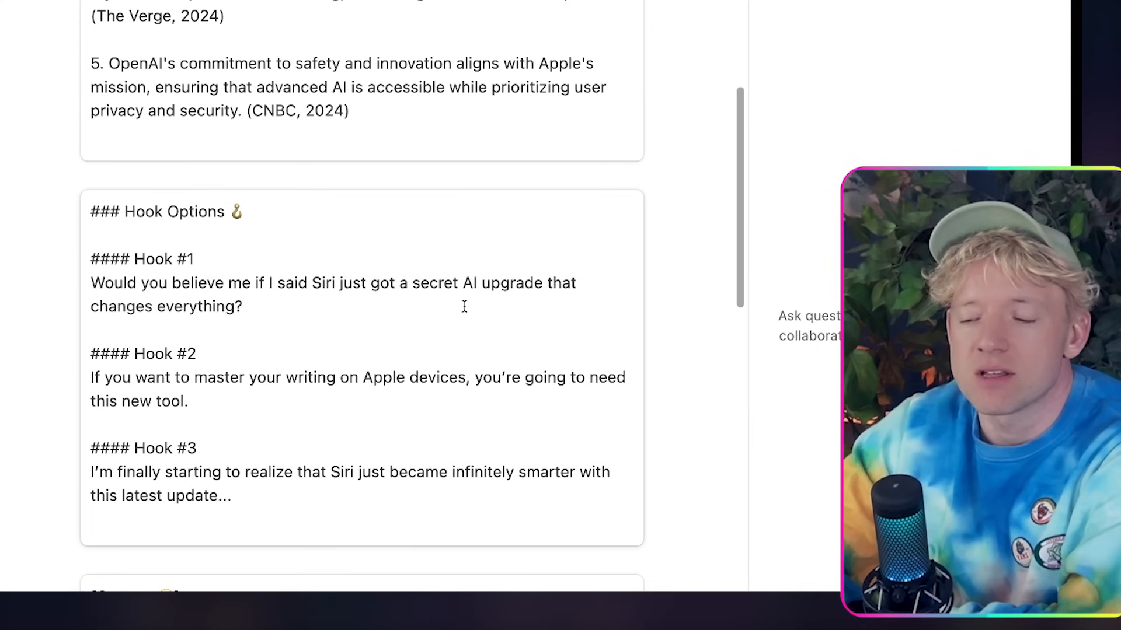
pyautogui.rightClick(538, 350)
pyautogui.press('Escape')
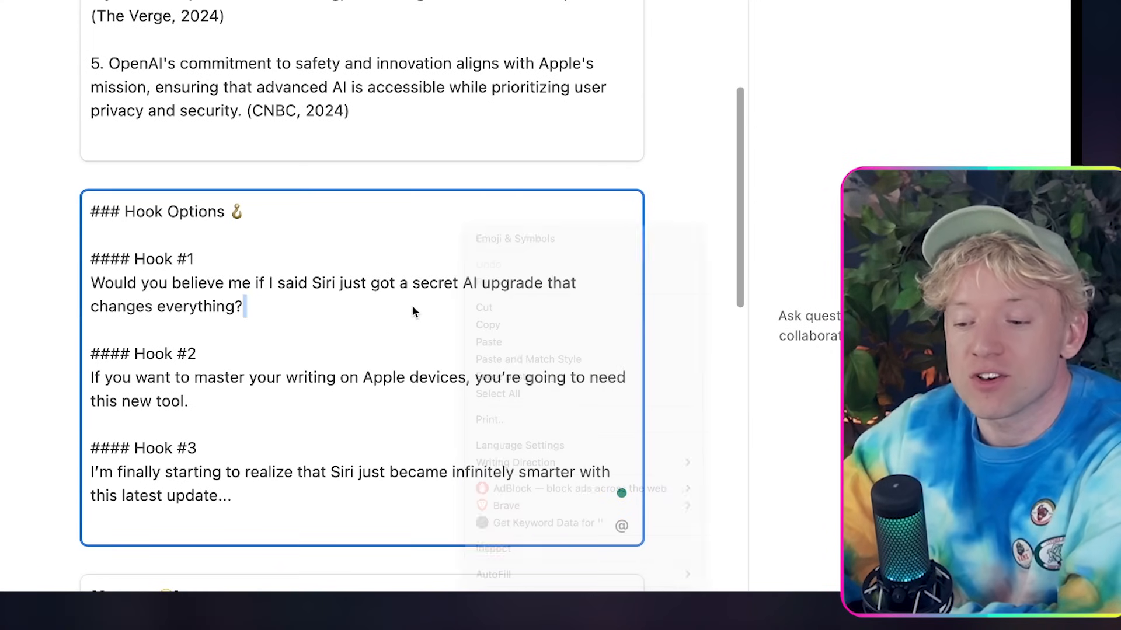
pyautogui.scroll(-2, 415, 356)
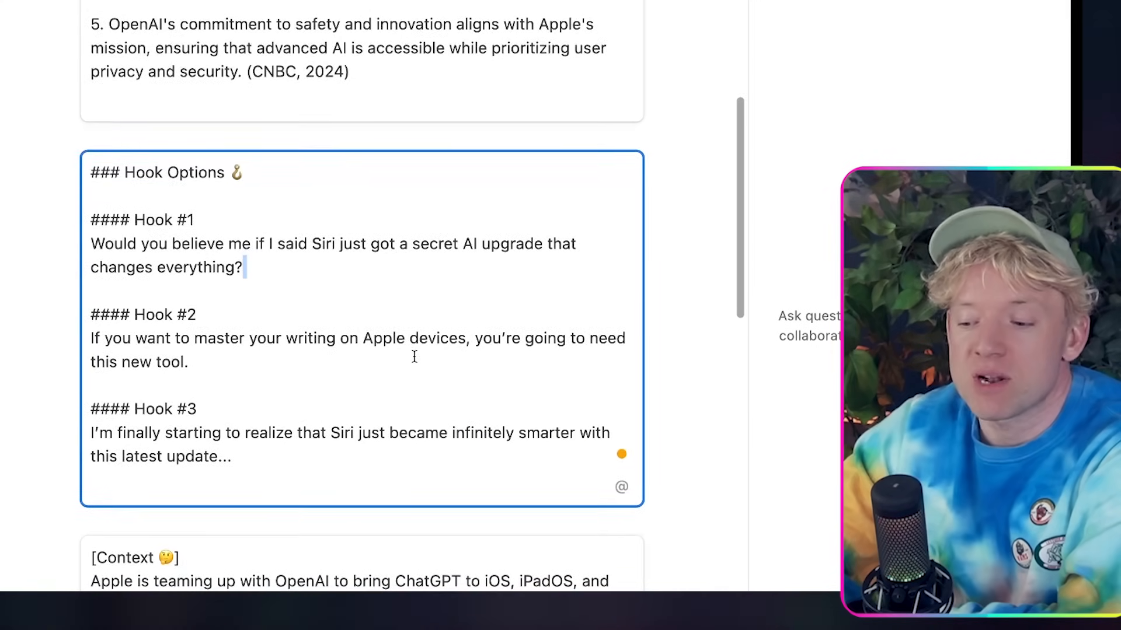
pyautogui.scroll(-1, 414, 356)
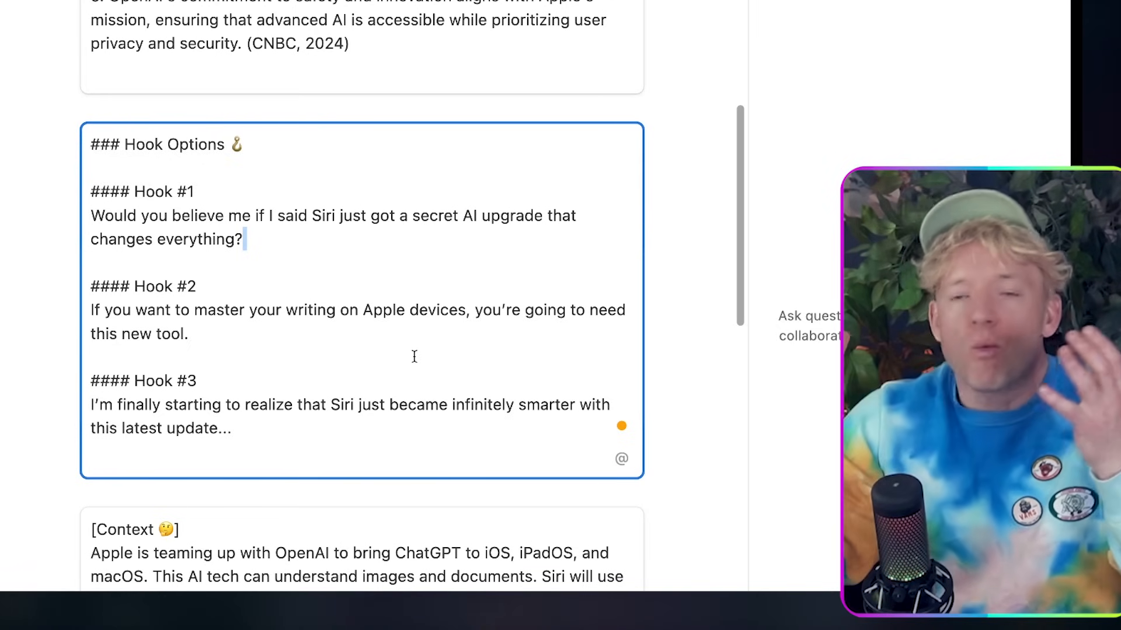
# Read the video script below the hook options in the expanded Short Form Video record, through to the CTA, and close the record
pyautogui.scroll(-5, 414, 357)
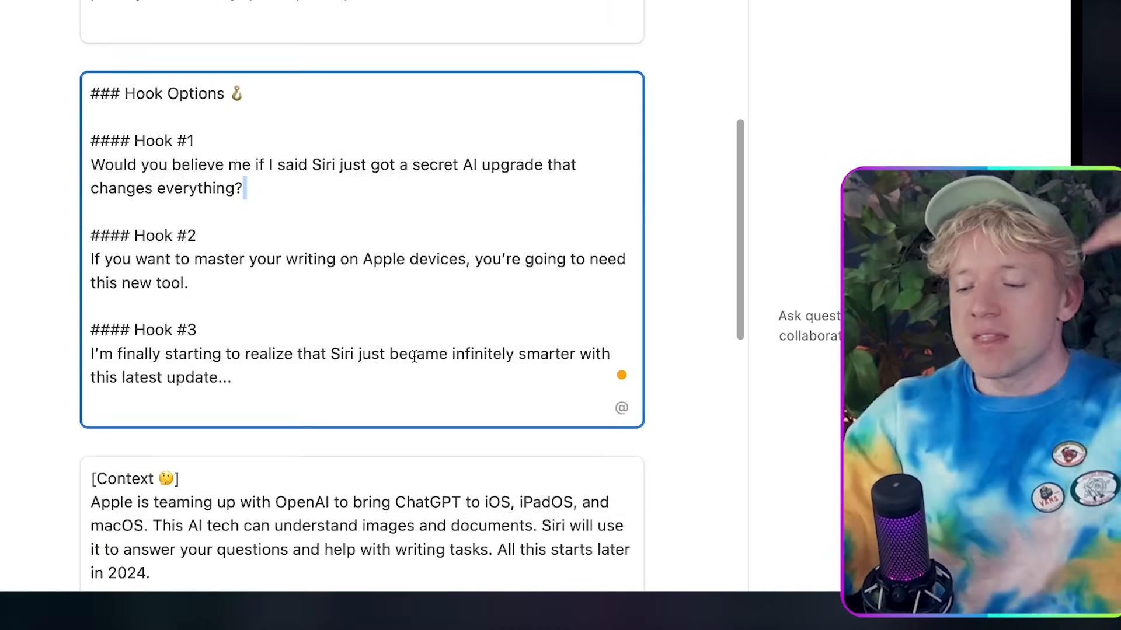
pyautogui.scroll(-5, 414, 356)
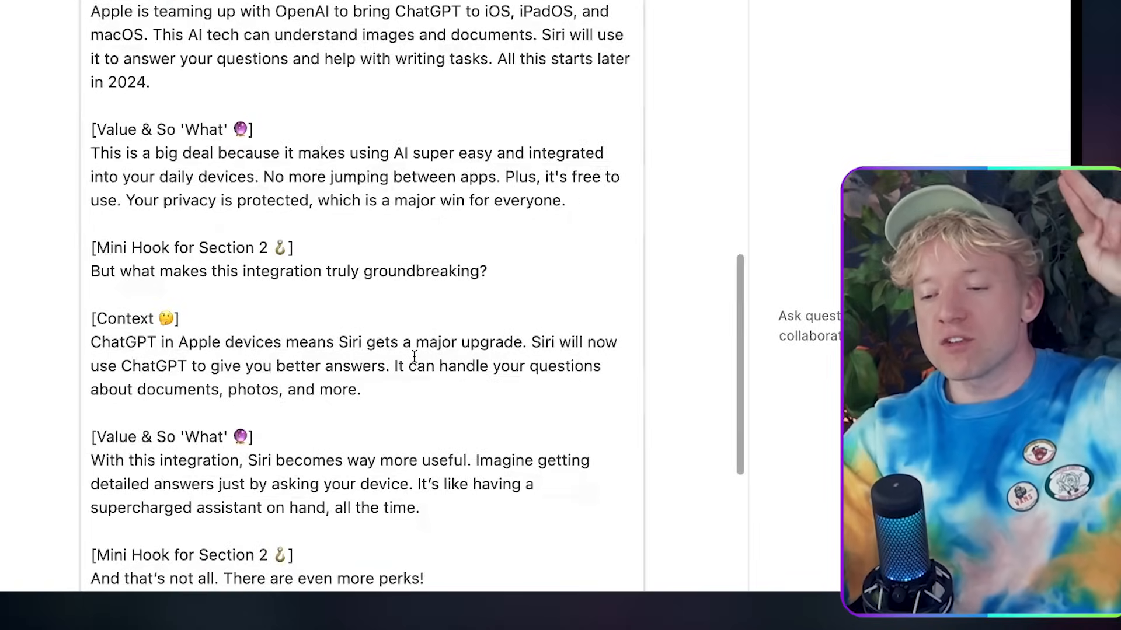
pyautogui.scroll(-2, 400, 371)
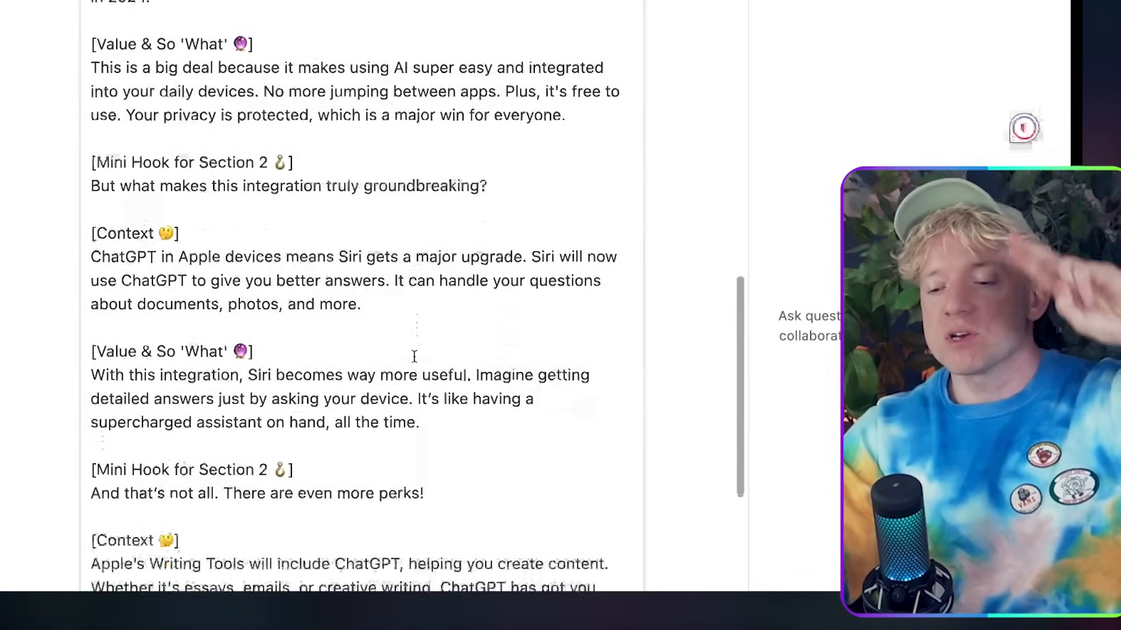
pyautogui.tripleClick(300, 186)
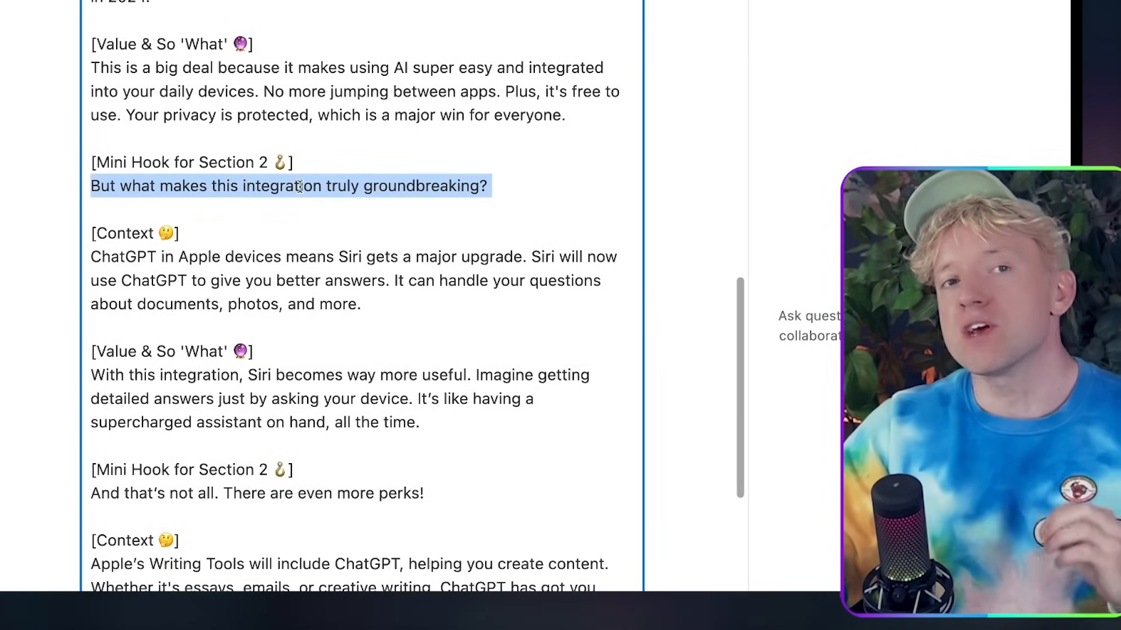
pyautogui.click(300, 186)
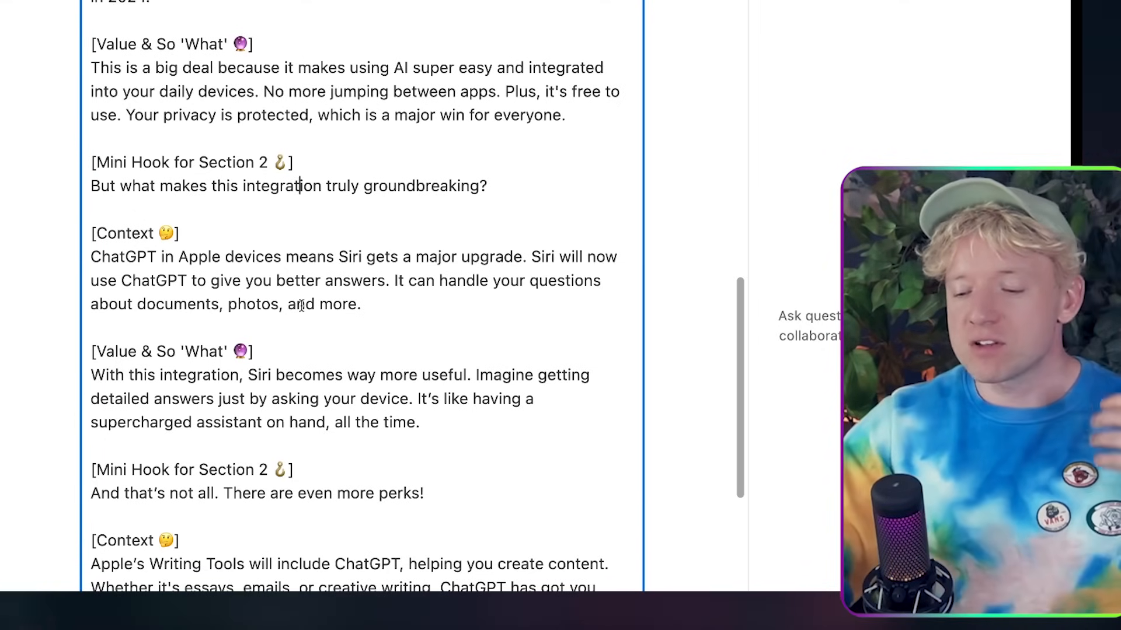
pyautogui.scroll(-10, 300, 186)
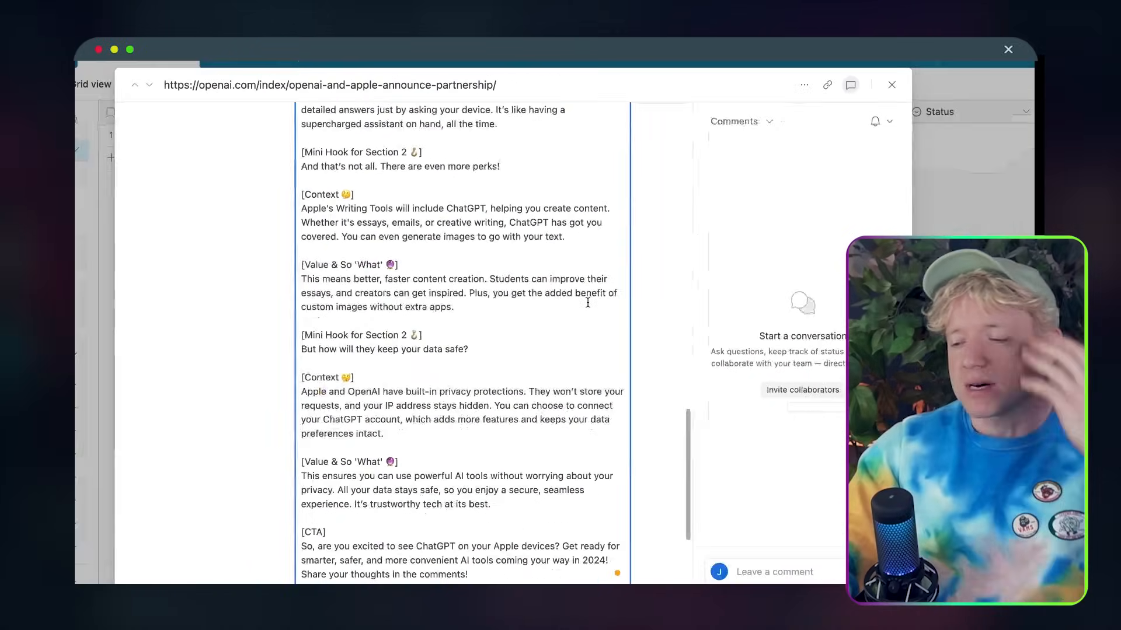
pyautogui.click(892, 85)
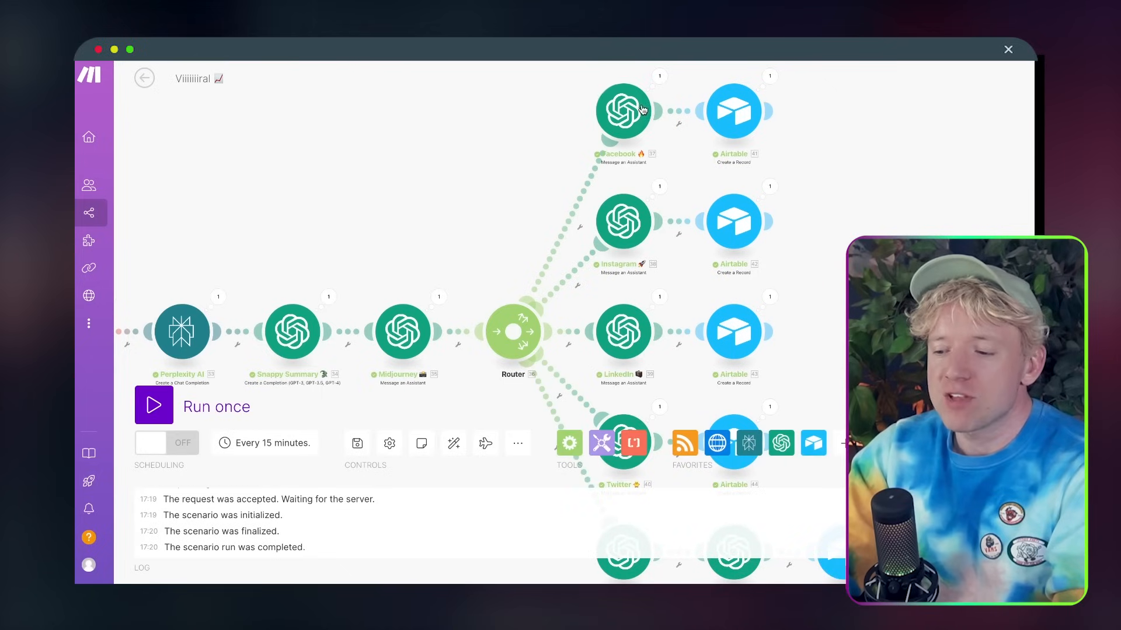
# Copy the existing Make scenario's name and use it to name the new empty scenario "Viiiiiiral 📈 (2/2)"
pyautogui.moveTo(546, 61); pyautogui.dragTo(575, 47)
pyautogui.scroll(-10, 578, 74)
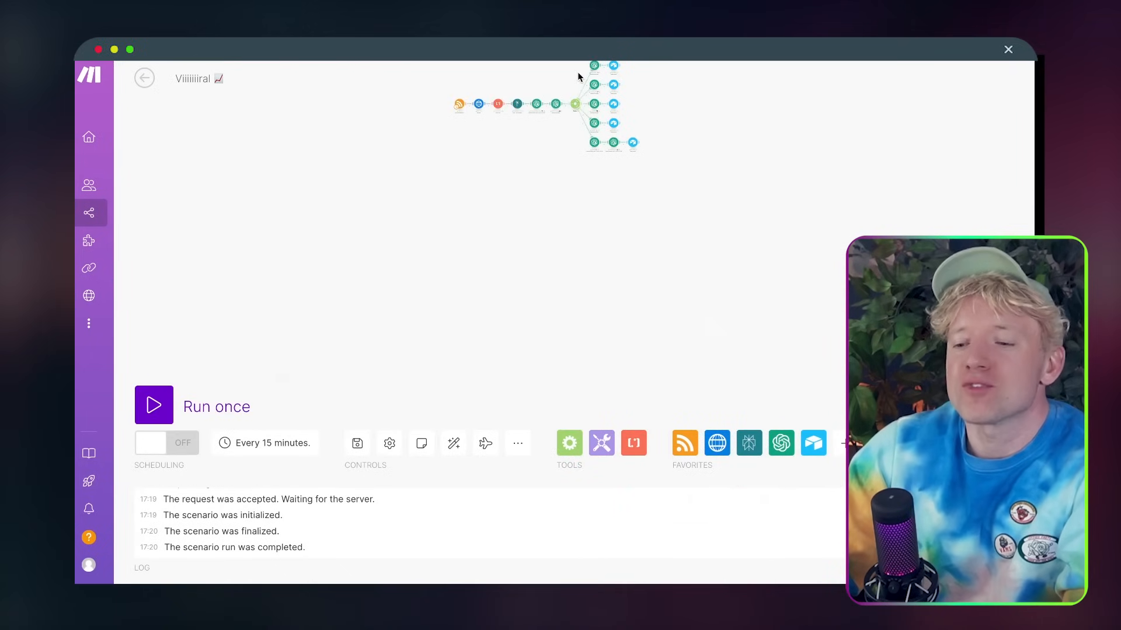
pyautogui.scroll(10, 577, 74)
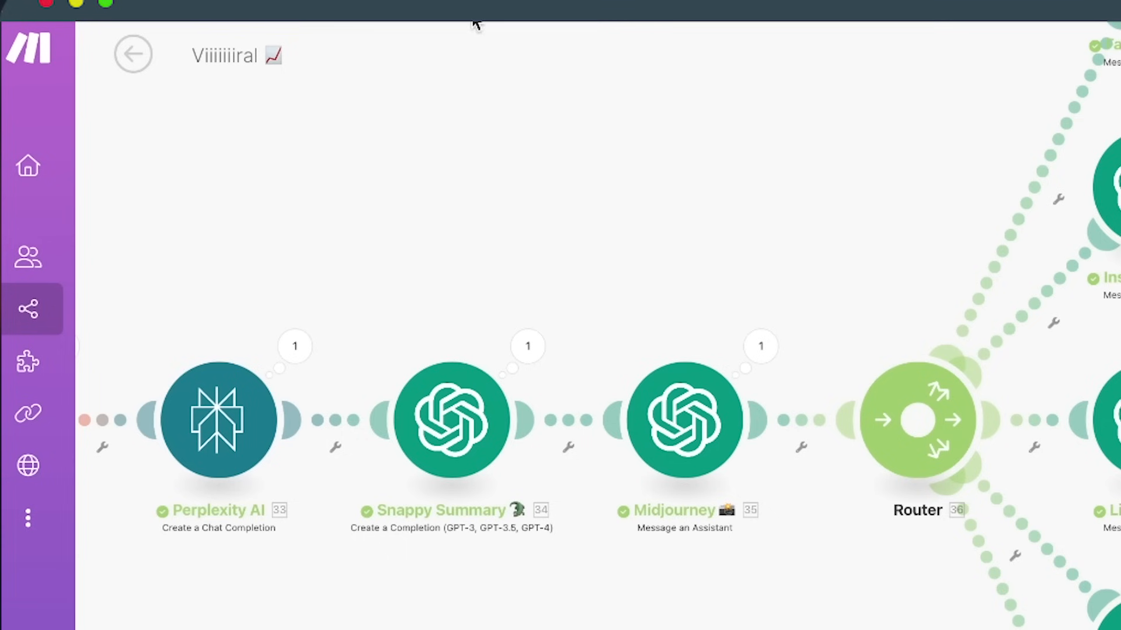
pyautogui.click(198, 76)
pyautogui.press('super+c')
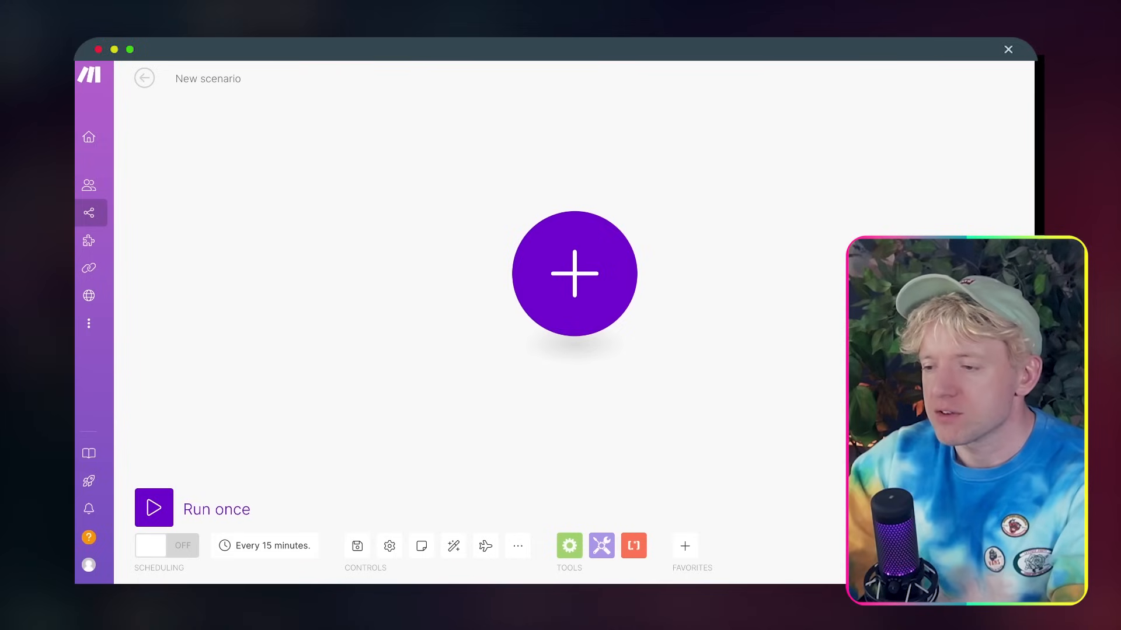
pyautogui.click(225, 77)
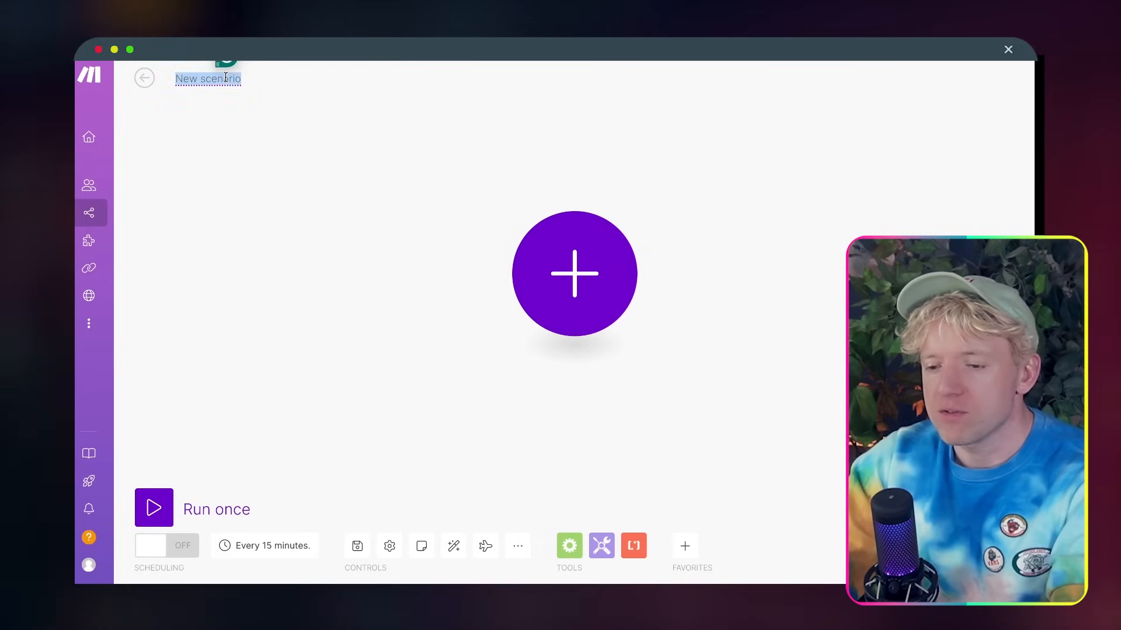
pyautogui.press('super+v')
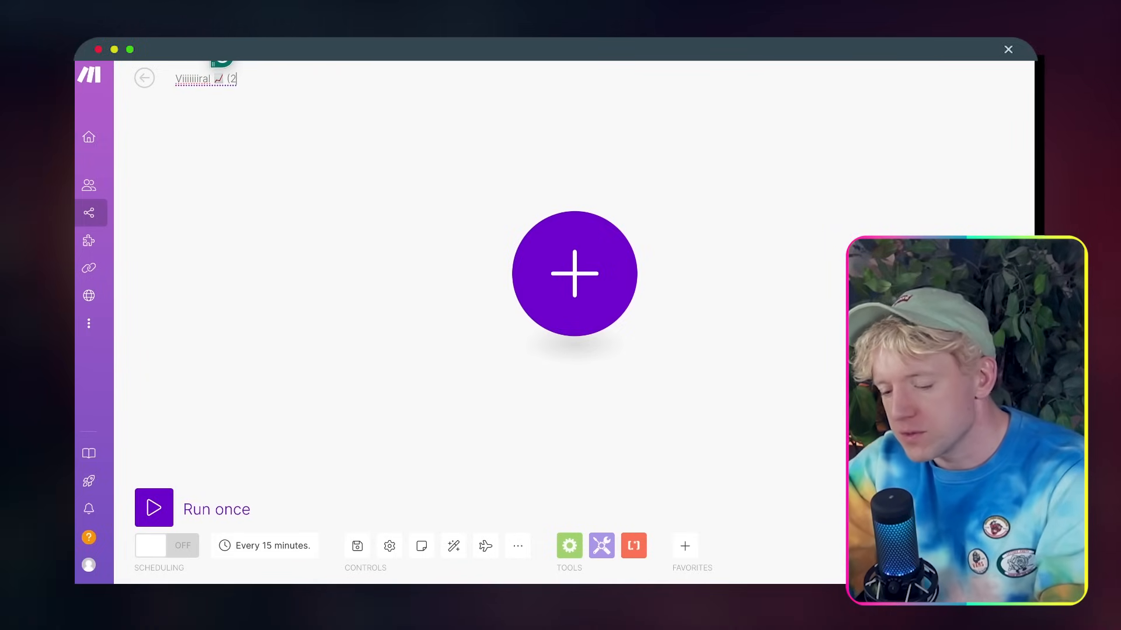
# Rename the original scenario "Viiiiiiral 📈 (1/2)", reusing the new scenario's name
pyautogui.press('super+a')
pyautogui.press('super+c')
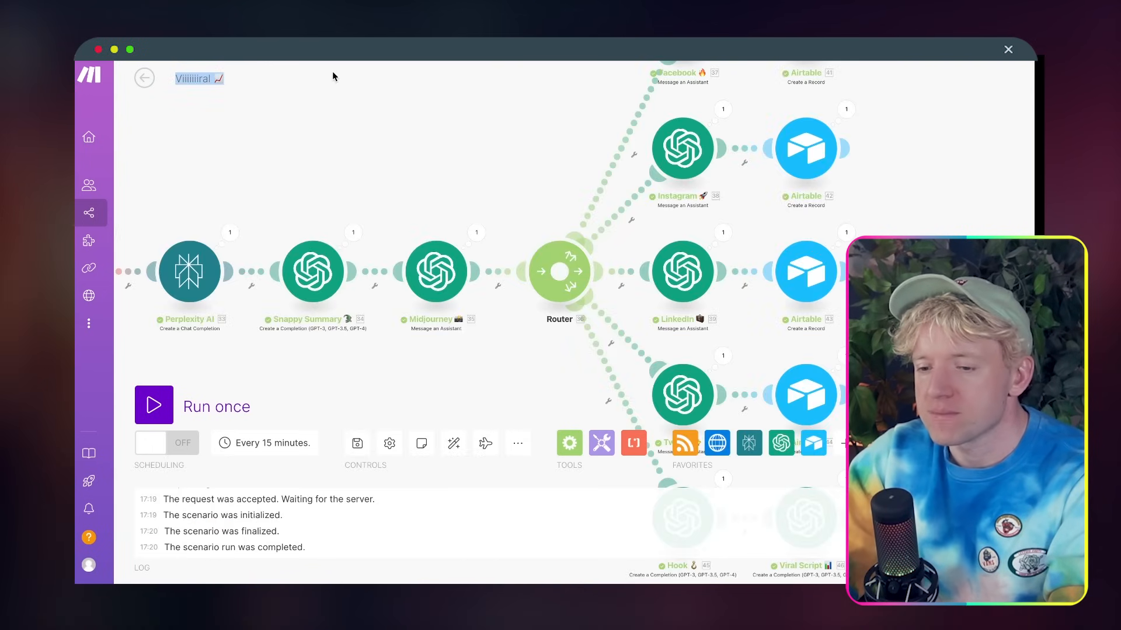
pyautogui.click(225, 77)
pyautogui.press('super+v')
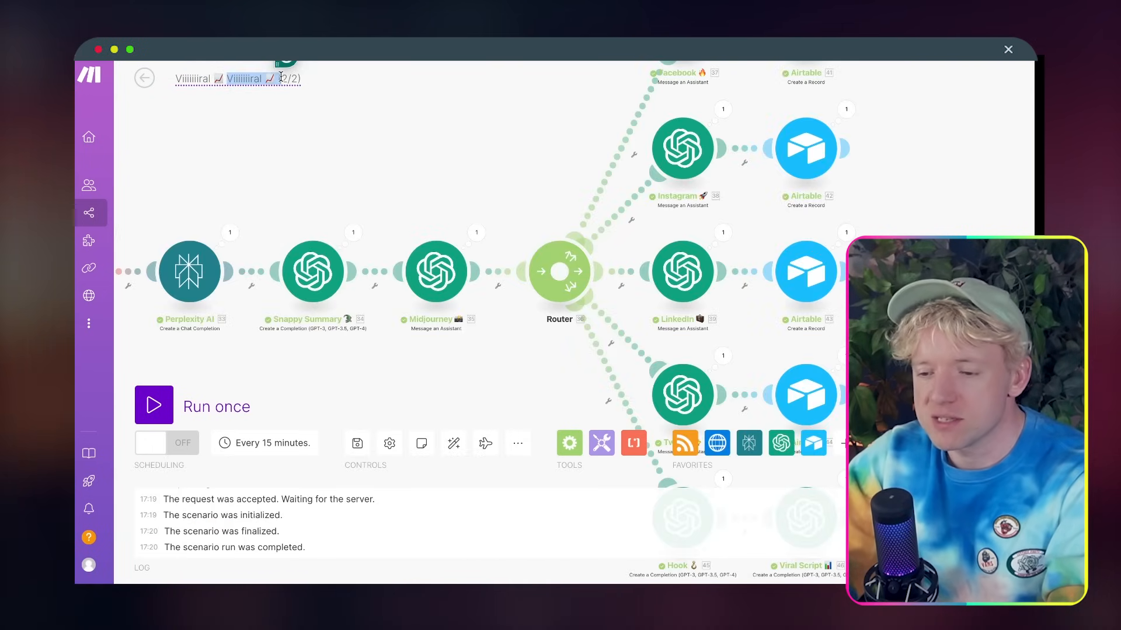
pyautogui.press('BackSpace')
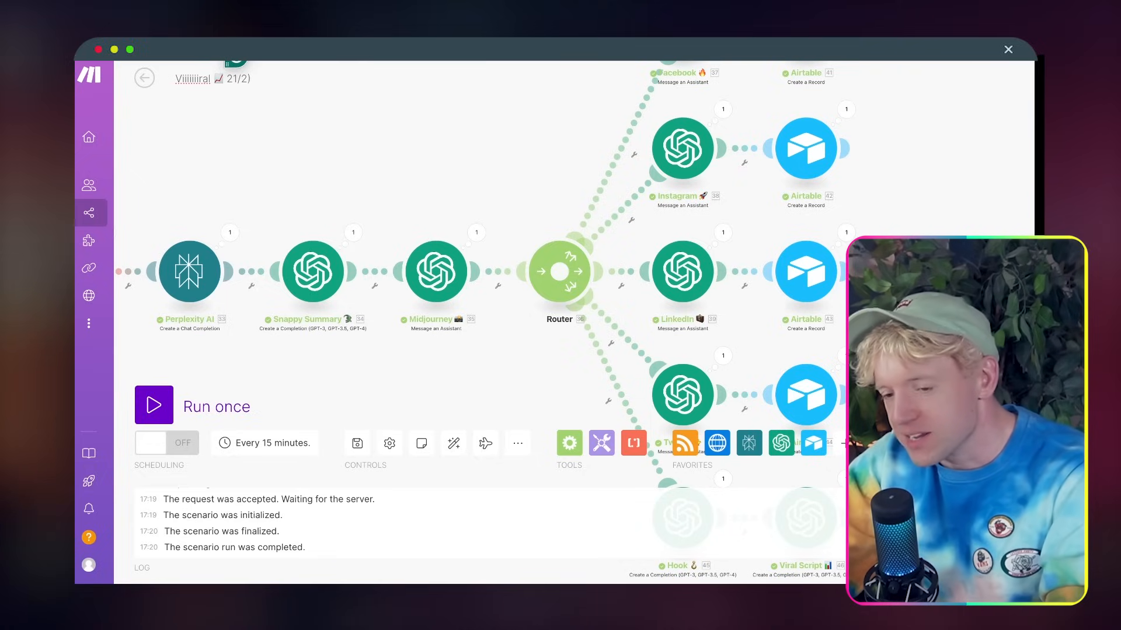
pyautogui.write('(1')
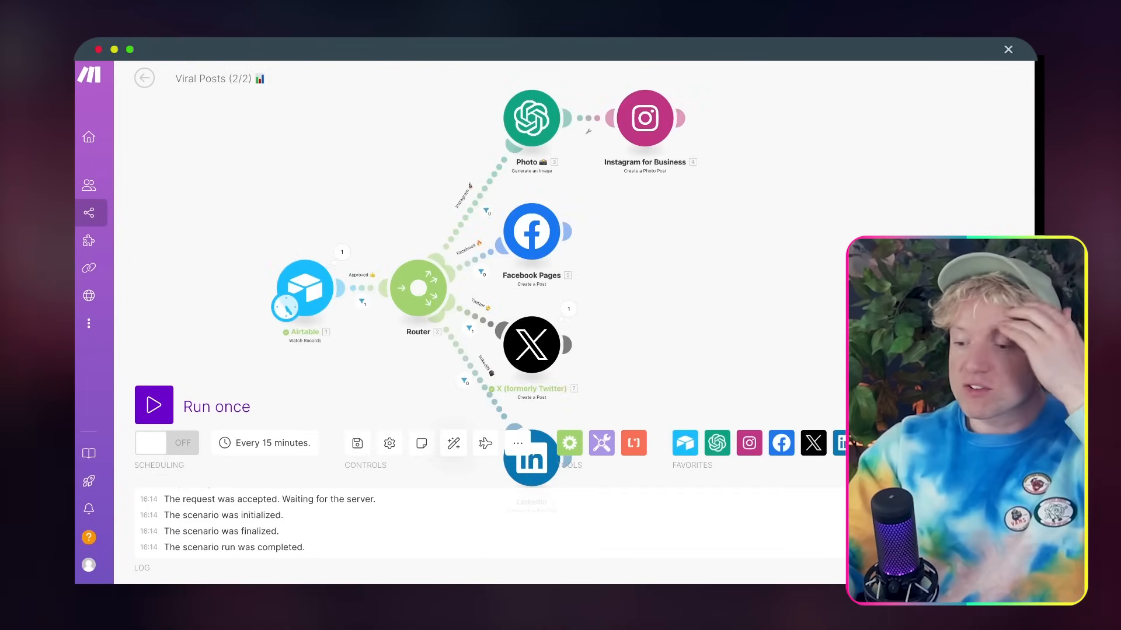
pyautogui.scroll(-2, 395, 138)
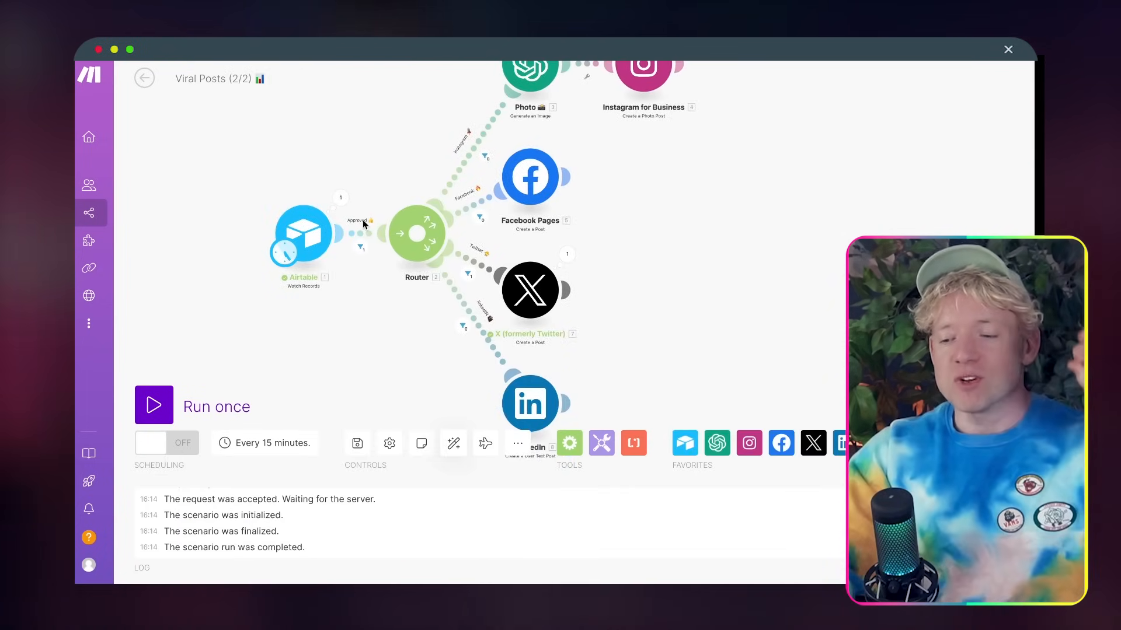
pyautogui.scroll(1, 357, 278)
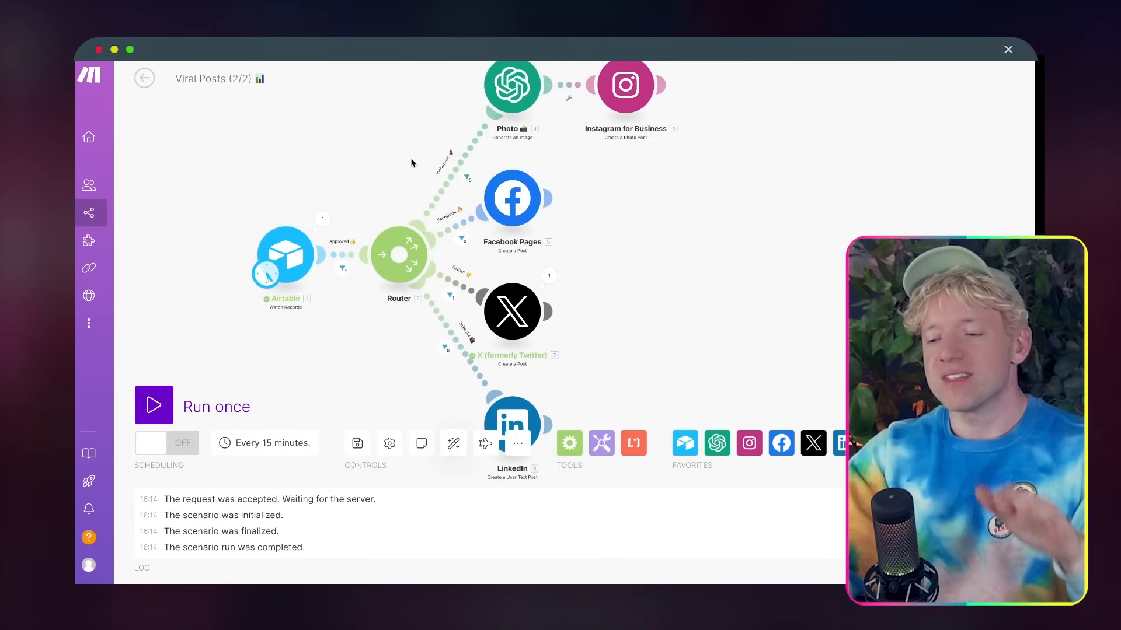
pyautogui.scroll(-2, 631, 171)
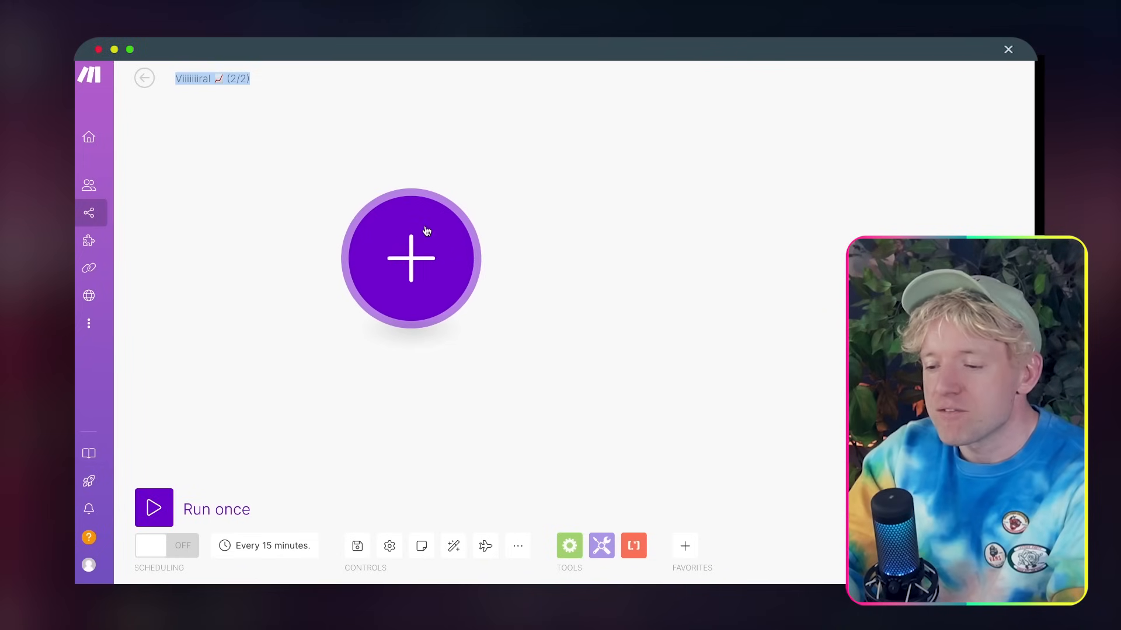
# Add an Airtable Watch Records module as the trigger of the new (2/2) scenario
pyautogui.click(431, 234)
pyautogui.write('air')
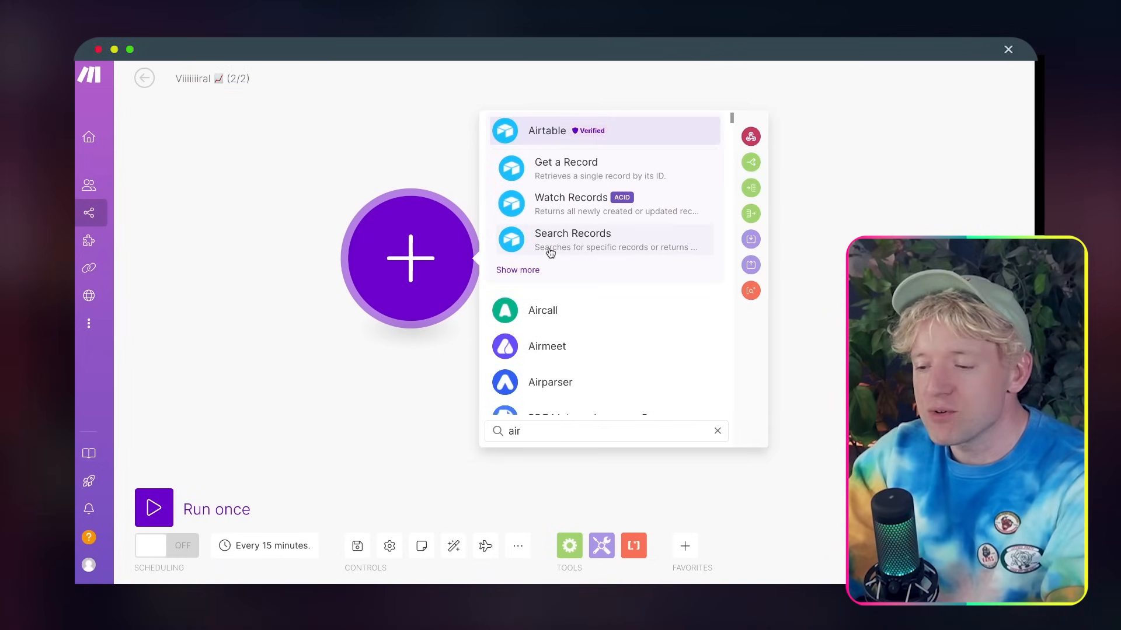
pyautogui.click(511, 273)
pyautogui.scroll(-3, 612, 305)
pyautogui.write('wat')
pyautogui.press('Return')
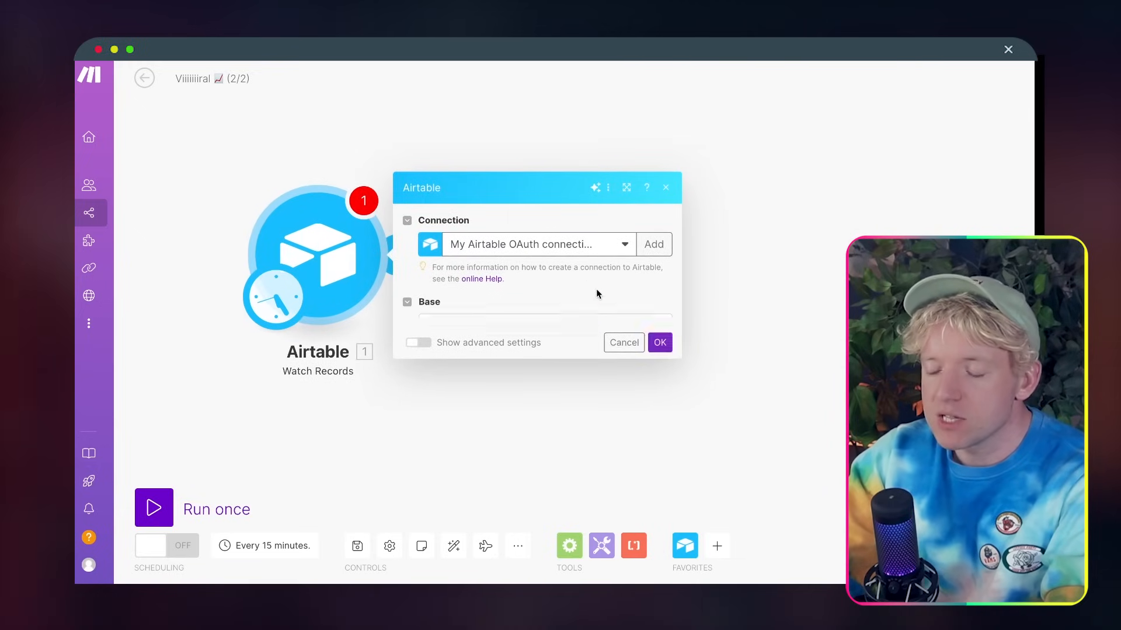
# Set the Airtable trigger's base to Viiiiiiiiral 📈 and its table to Viral Social Posts 💎
pyautogui.click(582, 307)
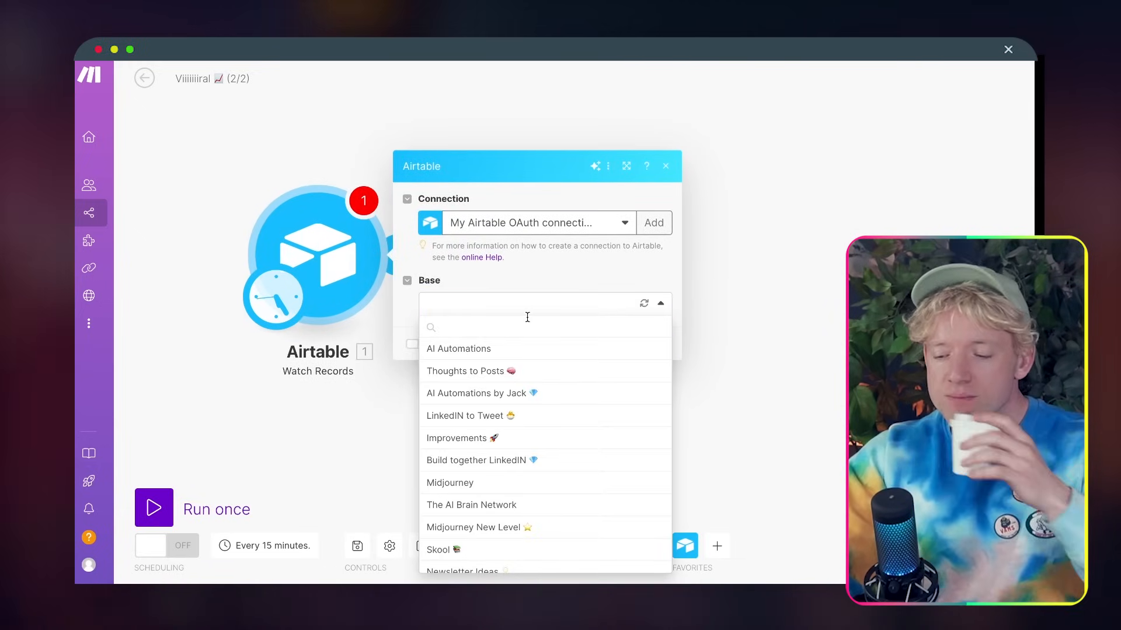
pyautogui.write('viii')
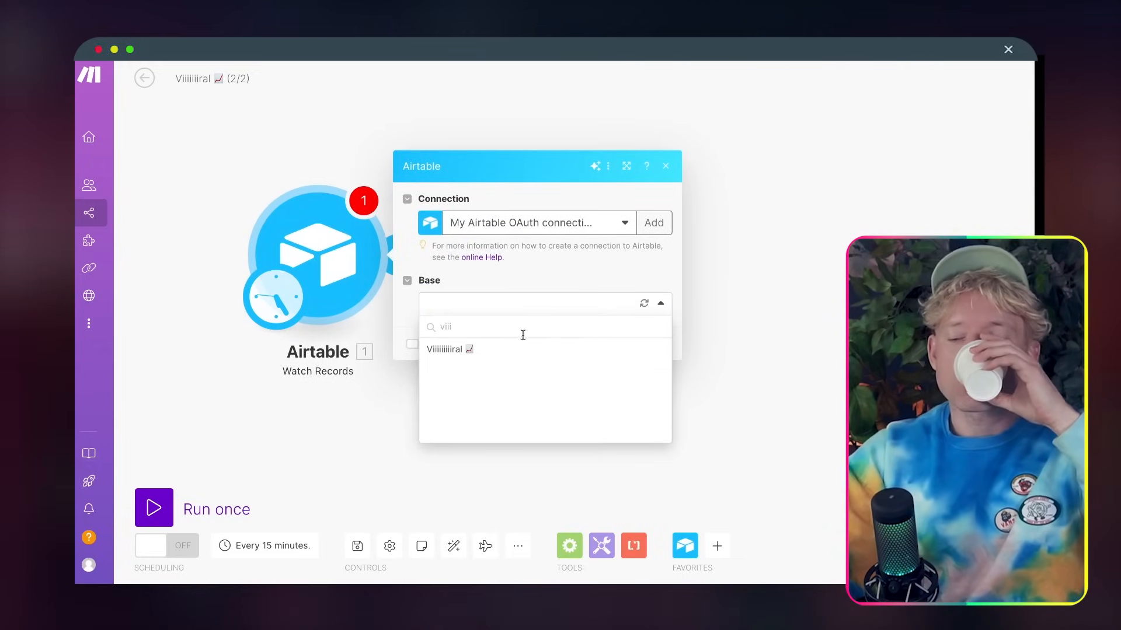
pyautogui.click(513, 353)
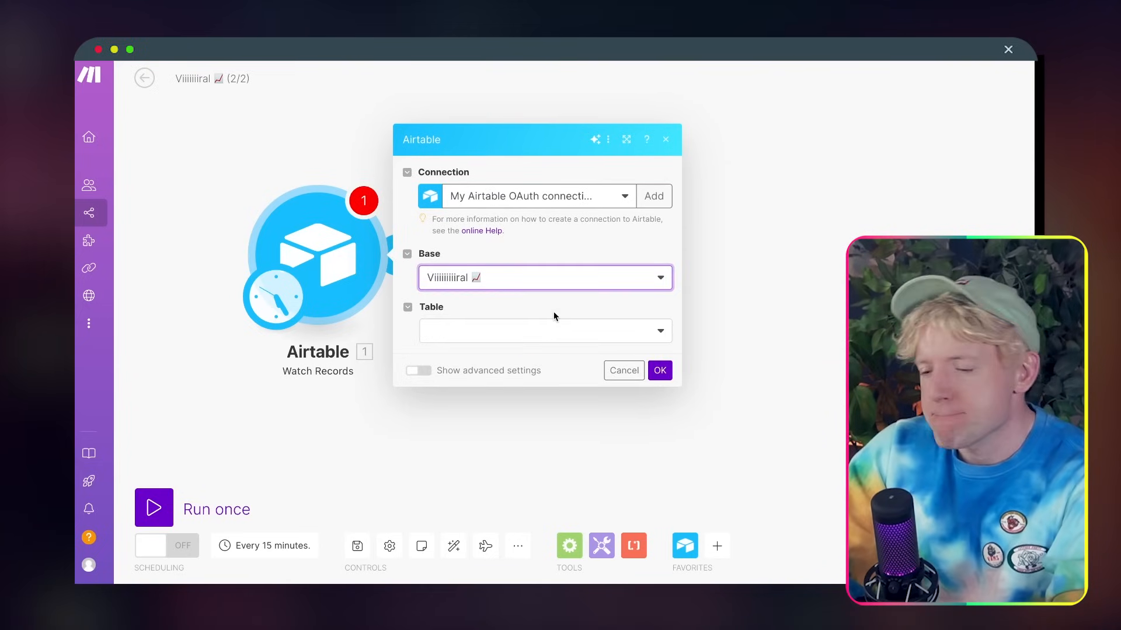
pyautogui.click(520, 330)
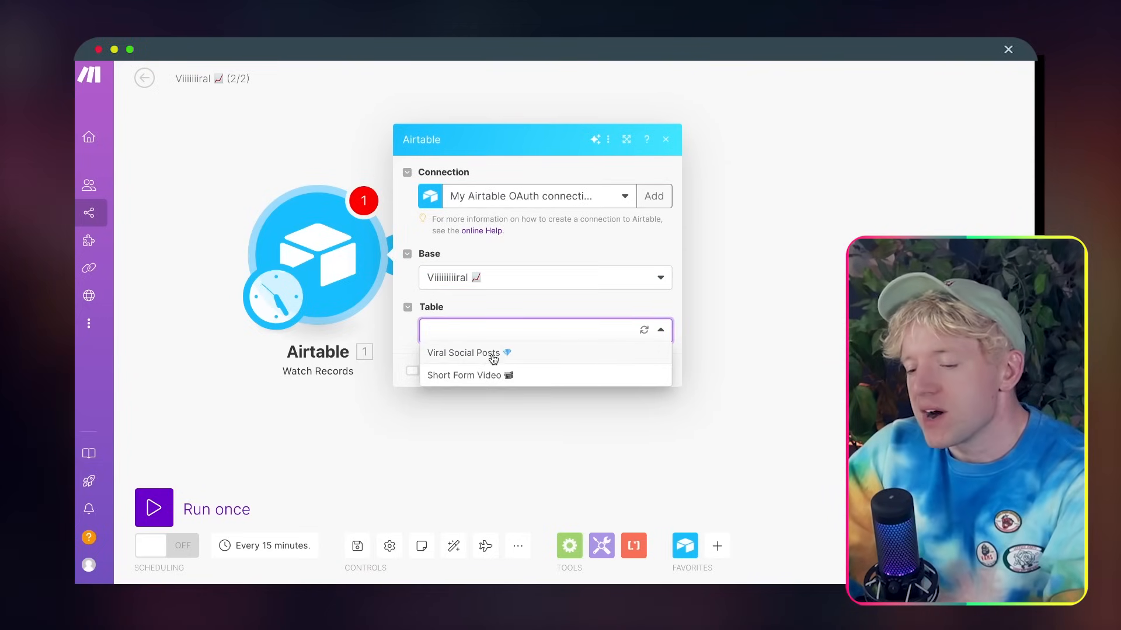
pyautogui.click(493, 354)
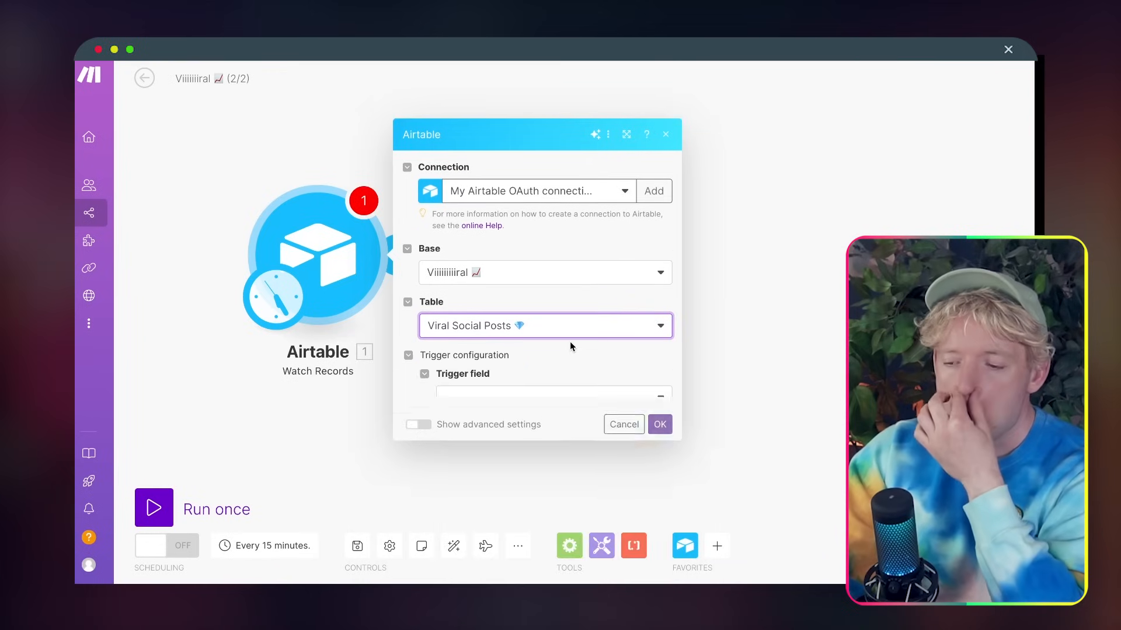
# Set the trigger field to Last Modified Time and the label field to Status, and save the Airtable module
pyautogui.scroll(-3, 570, 344)
pyautogui.click(562, 237)
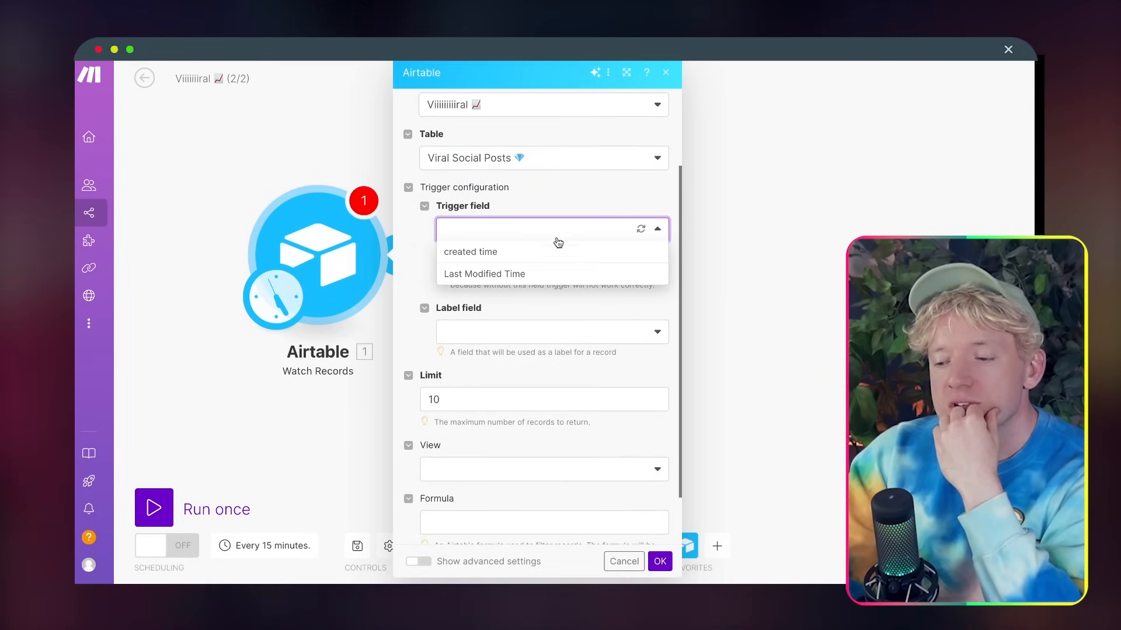
pyautogui.click(535, 279)
pyautogui.click(520, 337)
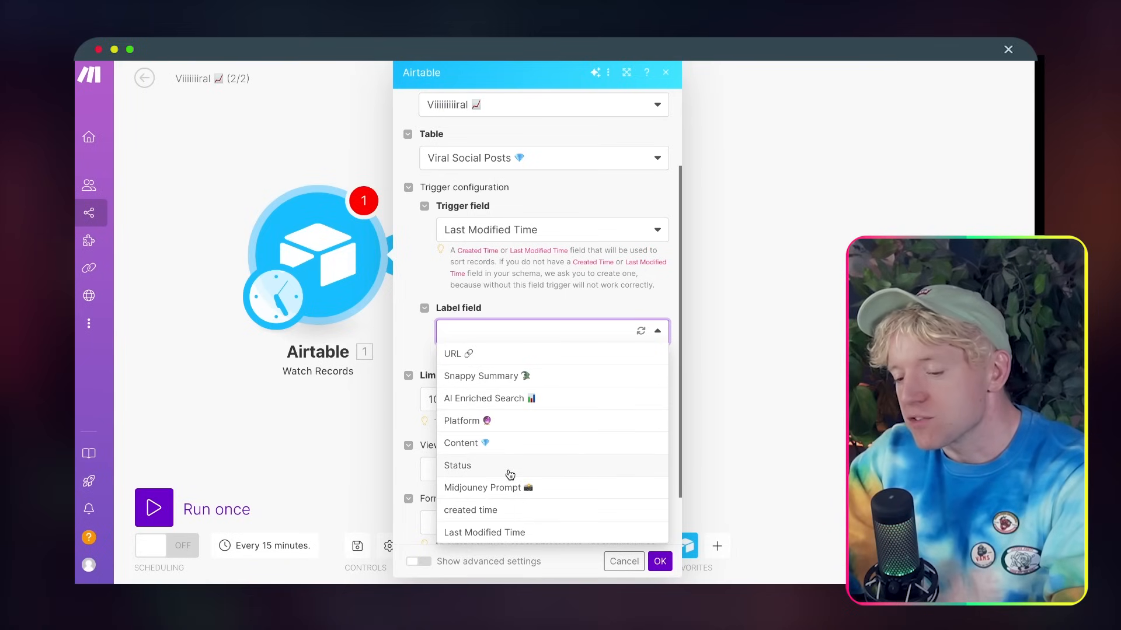
pyautogui.click(509, 472)
pyautogui.scroll(-2, 529, 435)
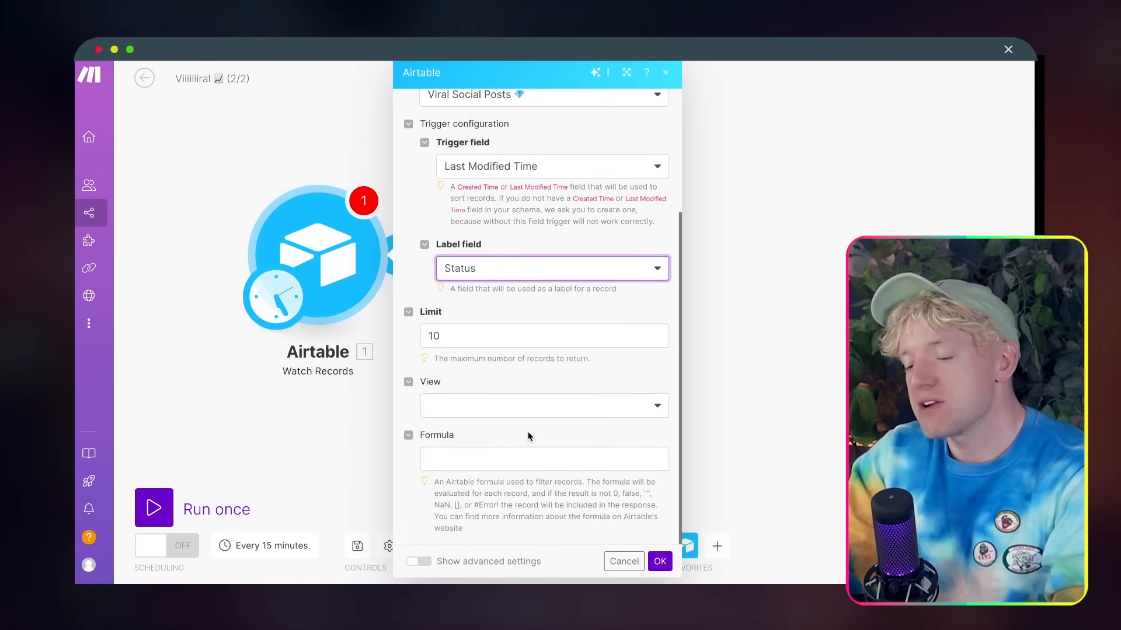
pyautogui.click(660, 561)
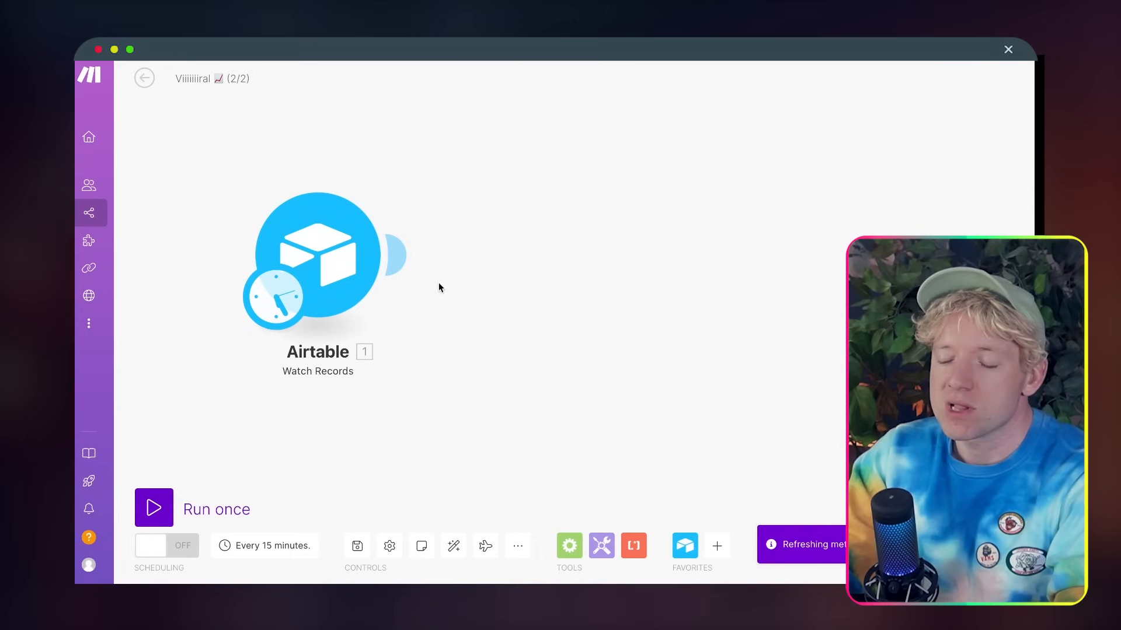
# Add a Router after the Airtable Watch Records module
pyautogui.click(400, 255)
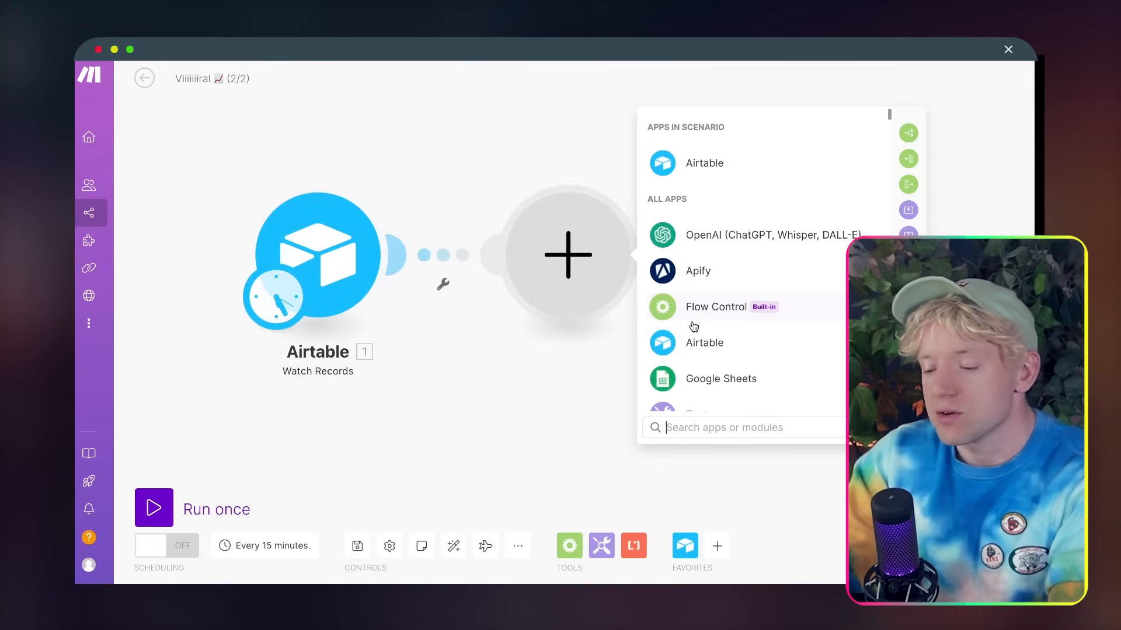
pyautogui.write('rout')
pyautogui.click(748, 165)
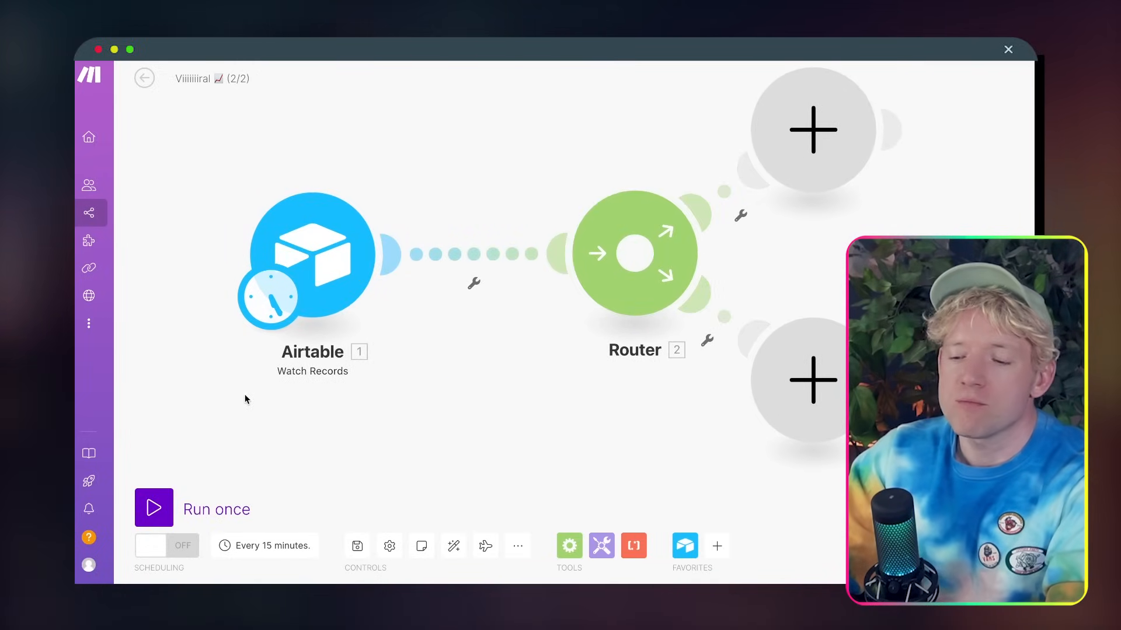
# Run the scenario once, examine the record bundles output by the Airtable Watch Records module, and close the output
pyautogui.click(154, 507)
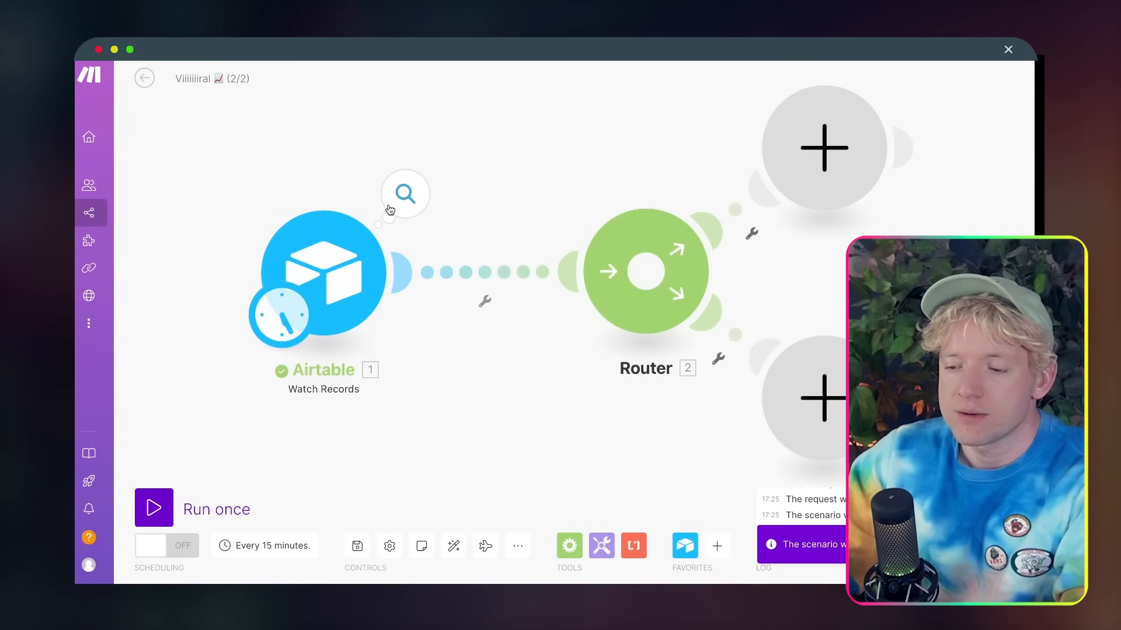
pyautogui.click(397, 198)
pyautogui.scroll(-10, 572, 319)
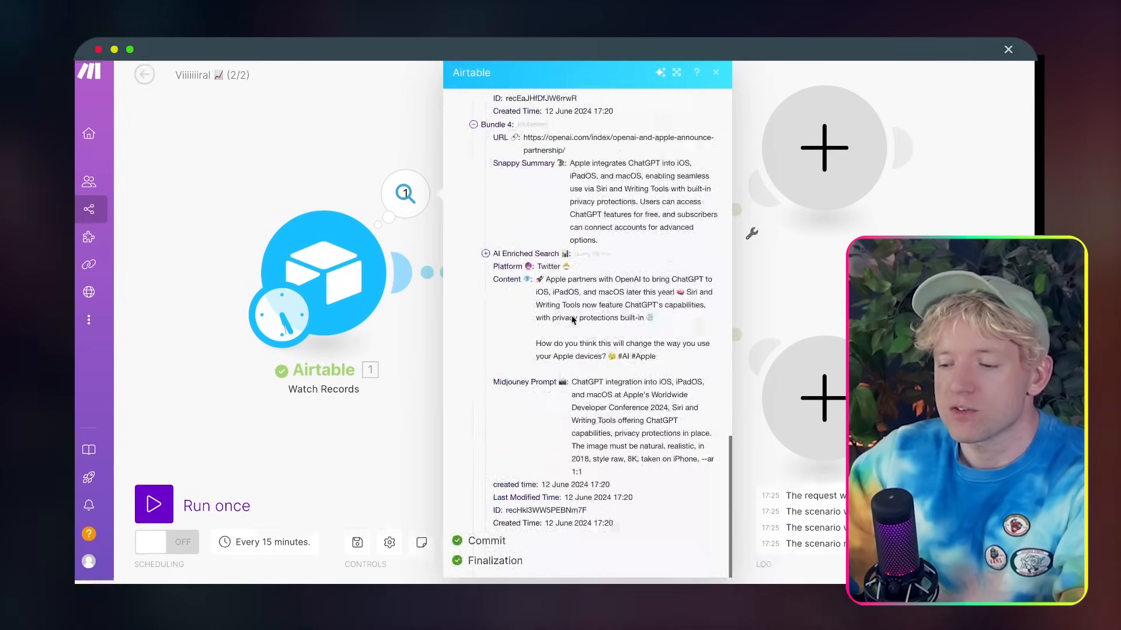
pyautogui.scroll(10, 572, 320)
pyautogui.click(345, 184)
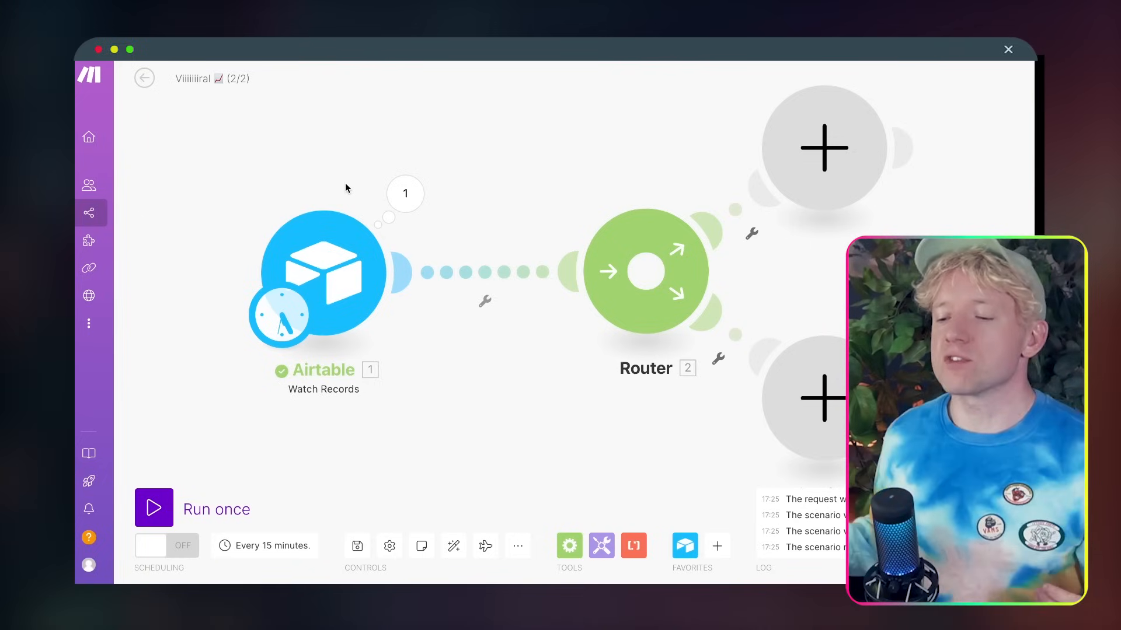
# Set up a filter between the Airtable module and the Router, labelled Approved 👍, with the record's Status as its condition field
pyautogui.rightClick(489, 284)
pyautogui.click(508, 295)
pyautogui.click(581, 214)
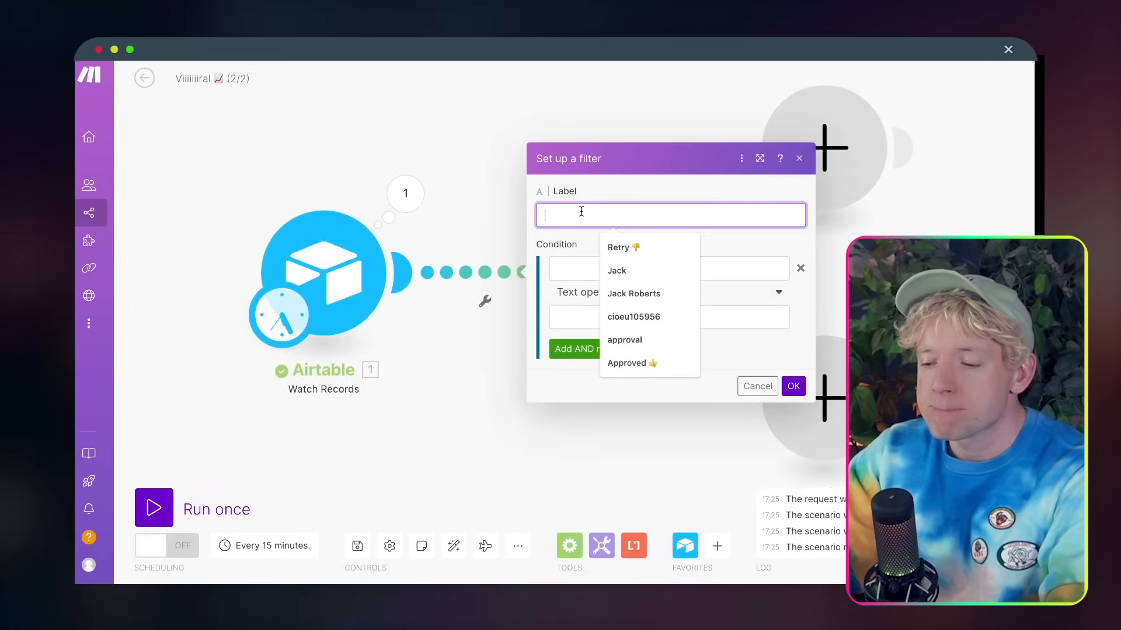
pyautogui.click(627, 363)
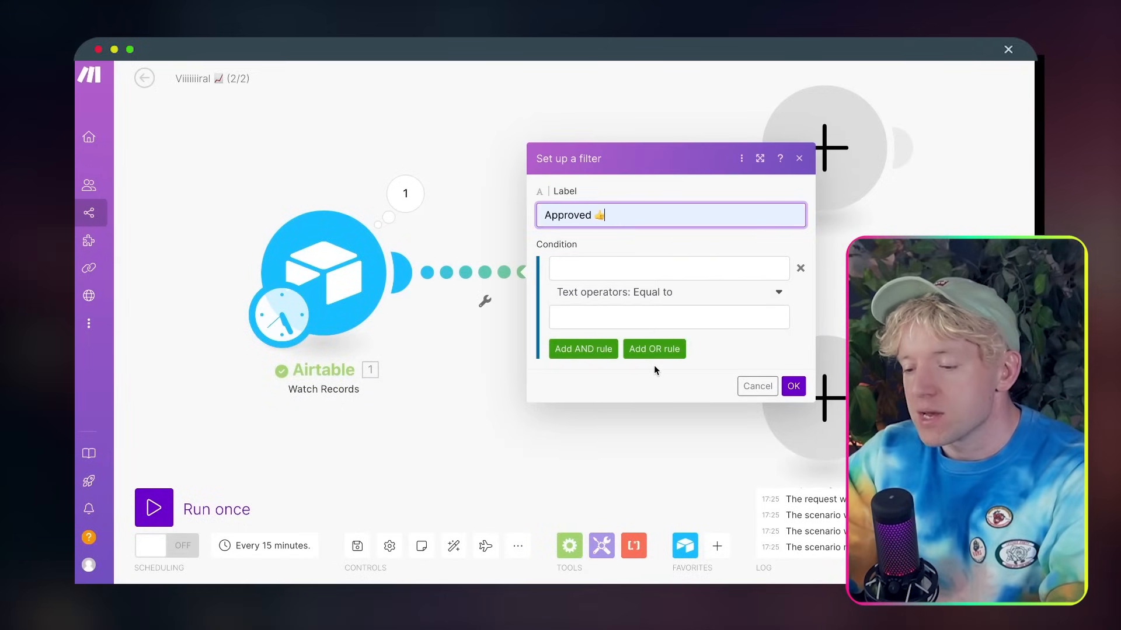
pyautogui.click(629, 275)
pyautogui.click(519, 401)
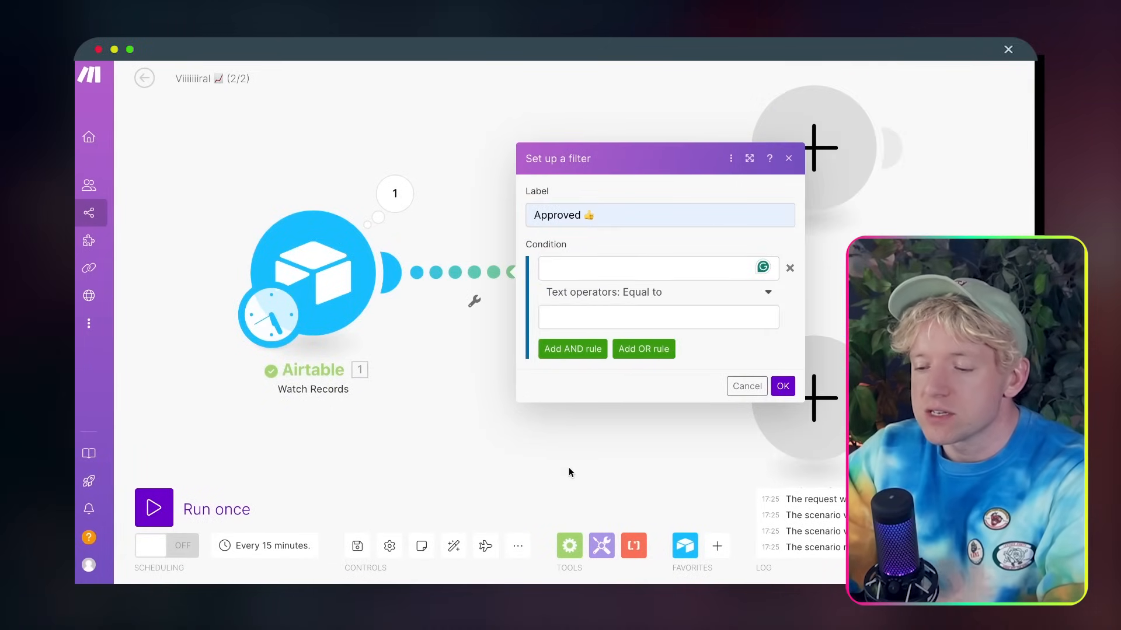
pyautogui.click(432, 270)
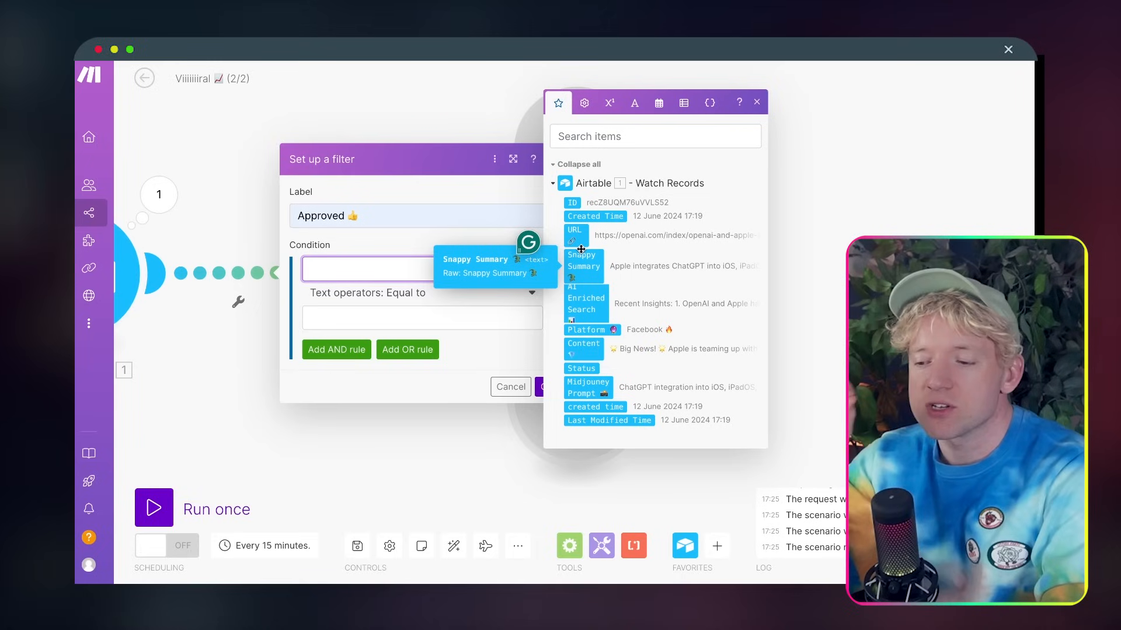
pyautogui.click(580, 369)
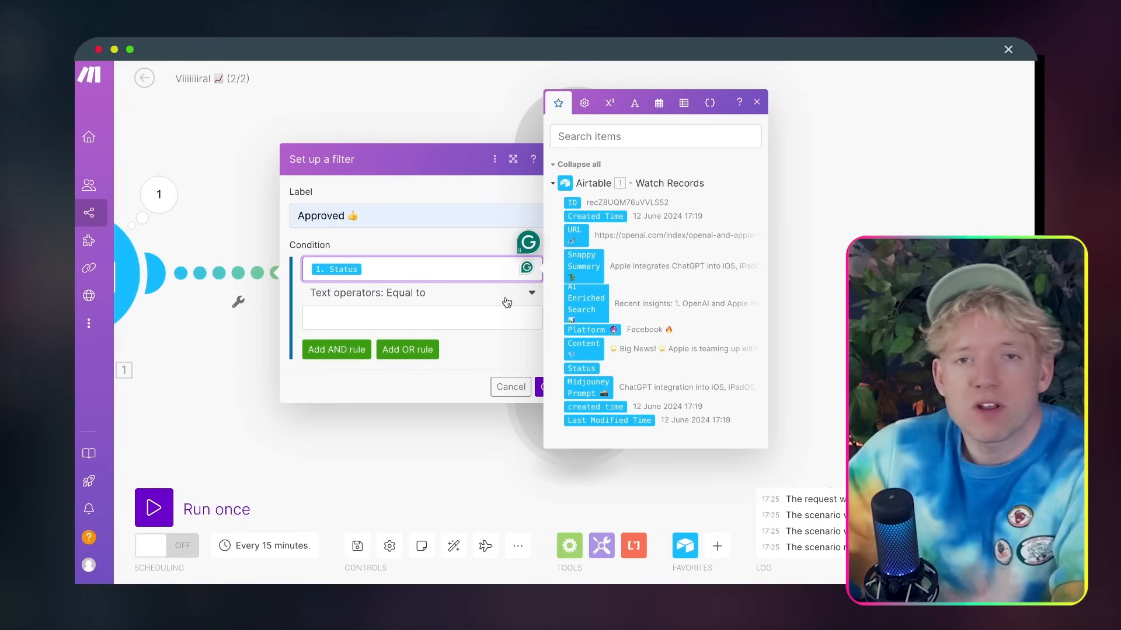
# Set the filter condition to the text operator Contains (case insensitive) with the value approved, and save the filter
pyautogui.click(426, 319)
pyautogui.click(408, 295)
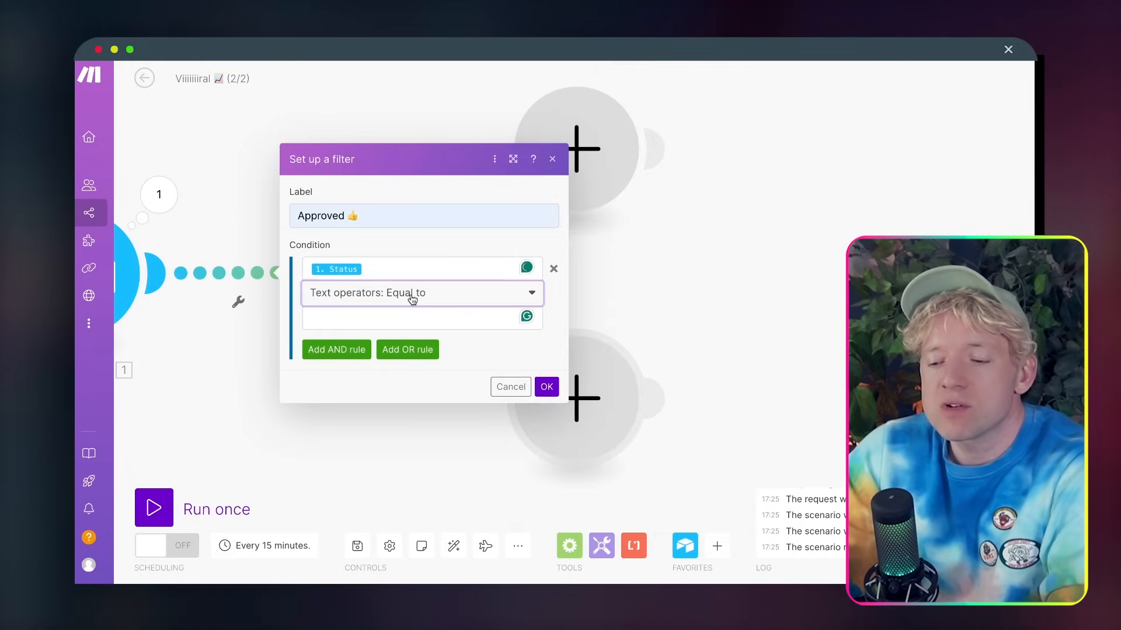
pyautogui.scroll(-5, 403, 388)
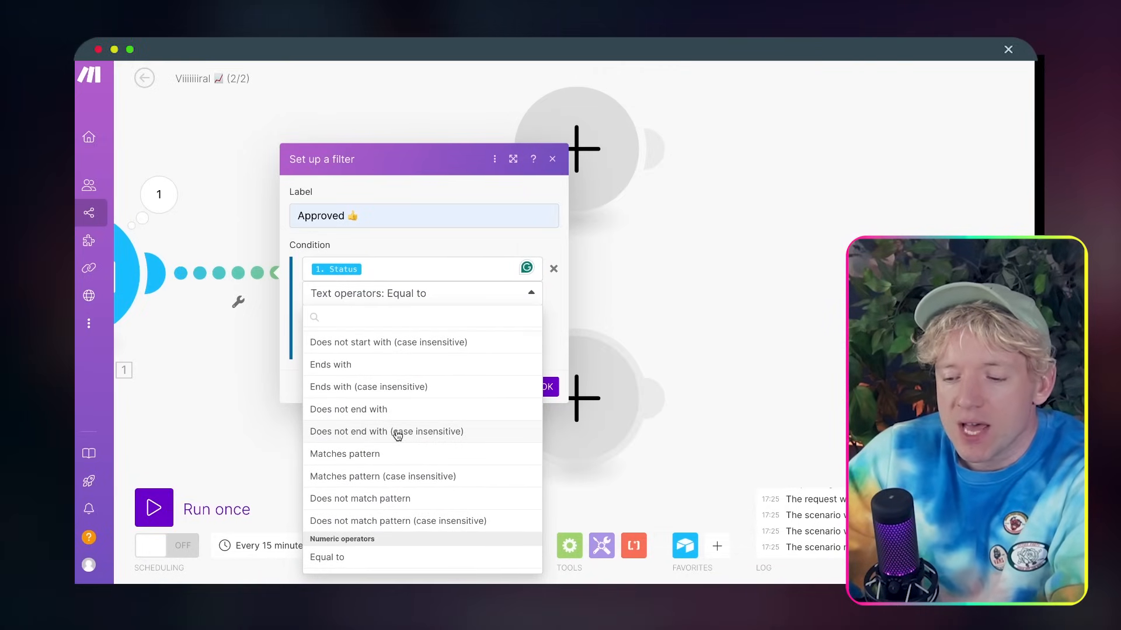
pyautogui.write('conta')
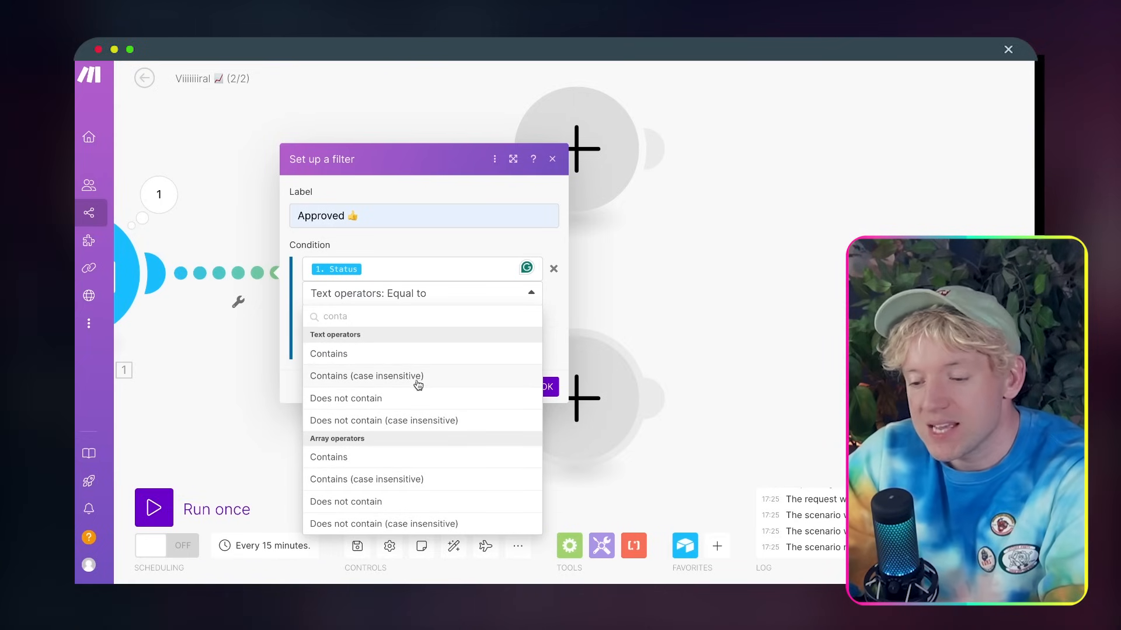
pyautogui.click(416, 377)
pyautogui.click(407, 324)
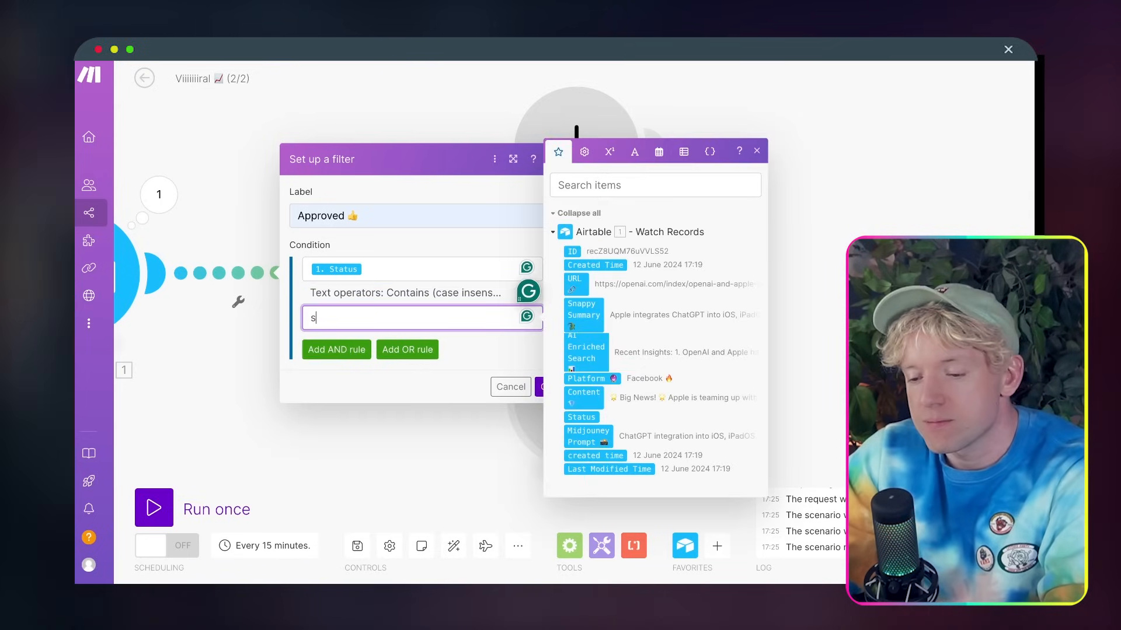
pyautogui.write('app')
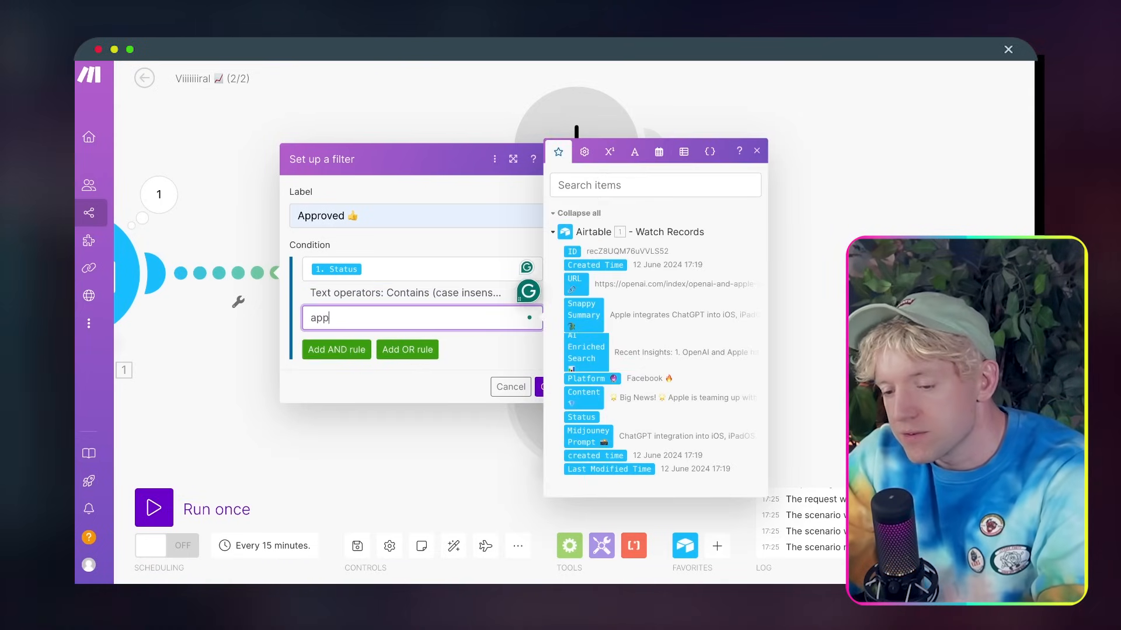
pyautogui.write('roved')
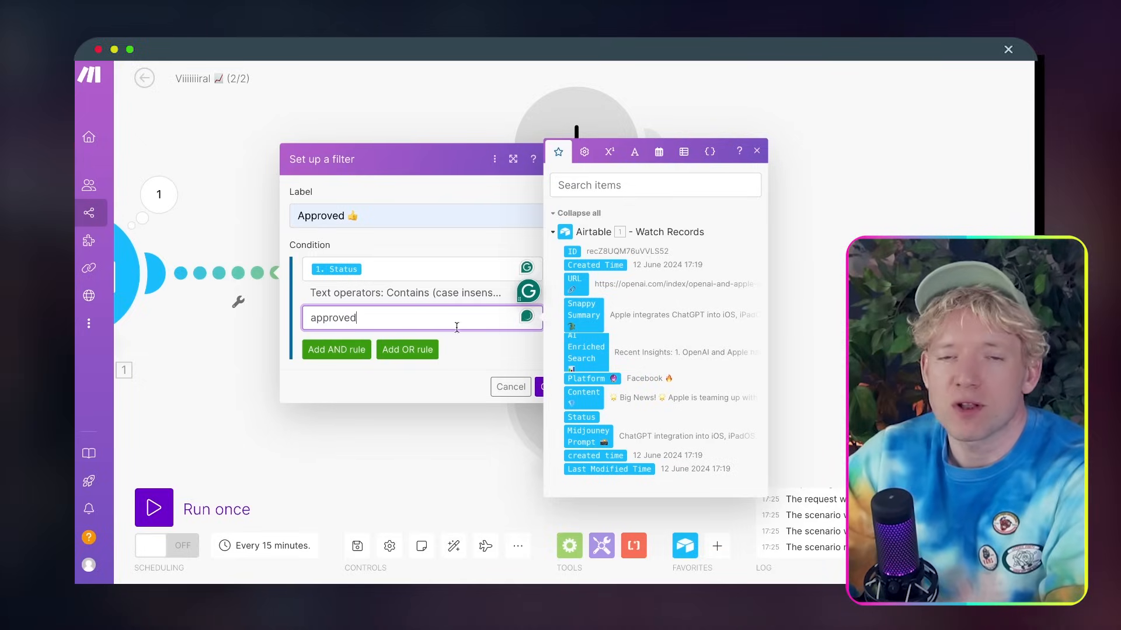
pyautogui.click(478, 350)
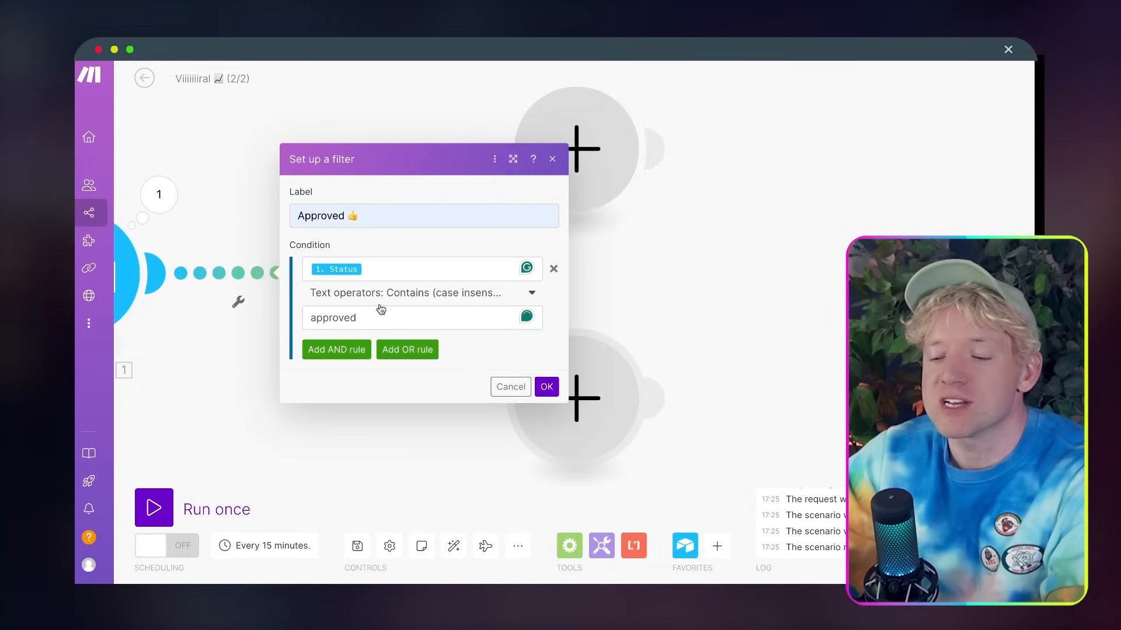
pyautogui.click(546, 388)
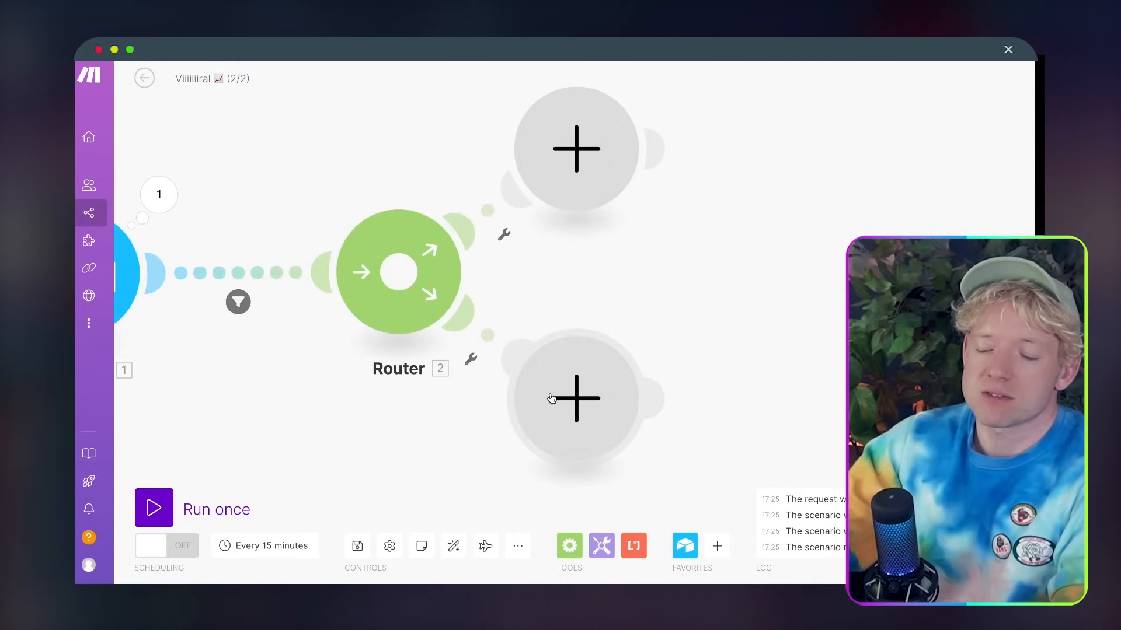
# Relabel the filter between Airtable and the Router as Gandalf with a wizard emoji, and save it
pyautogui.click(312, 279)
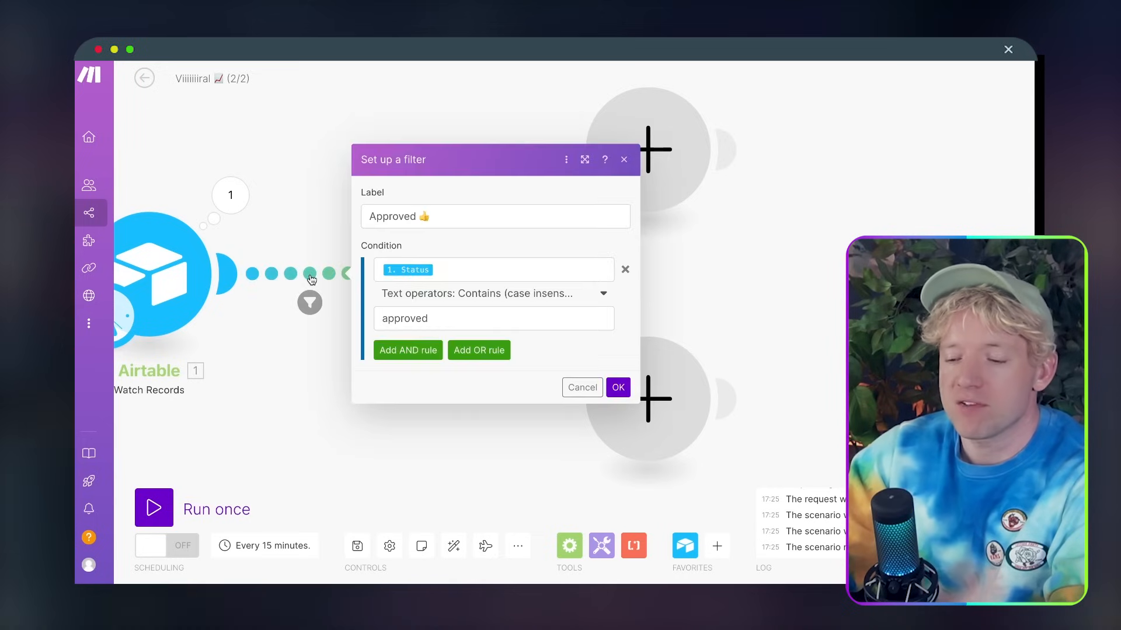
pyautogui.tripleClick(405, 221)
pyautogui.write('Gand')
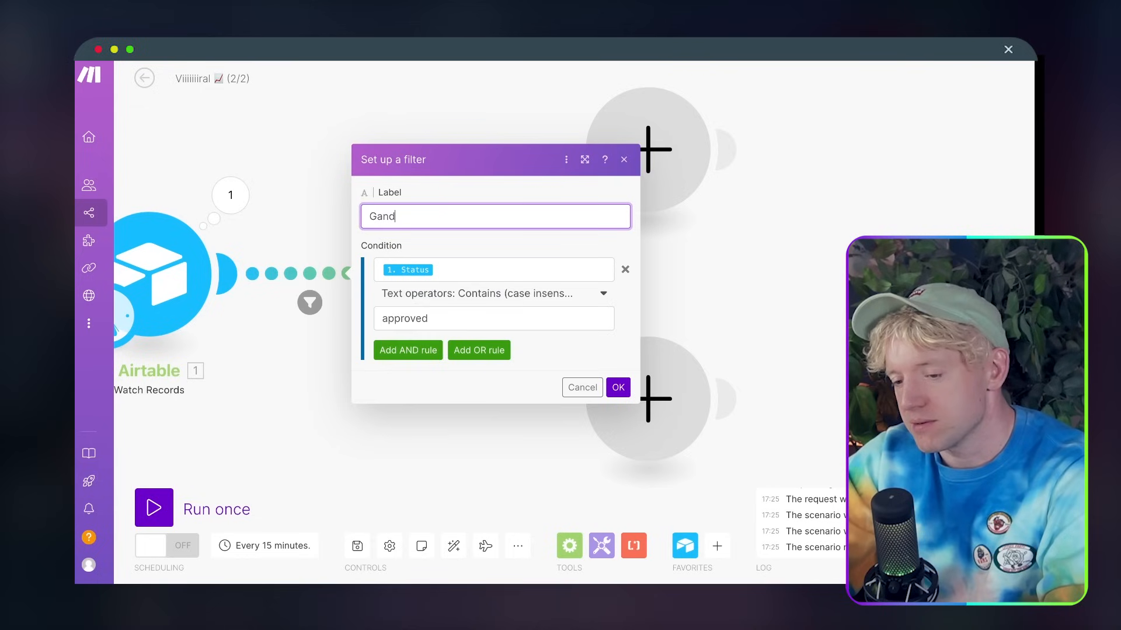
pyautogui.write('alf')
pyautogui.press('ctrl+super+space')
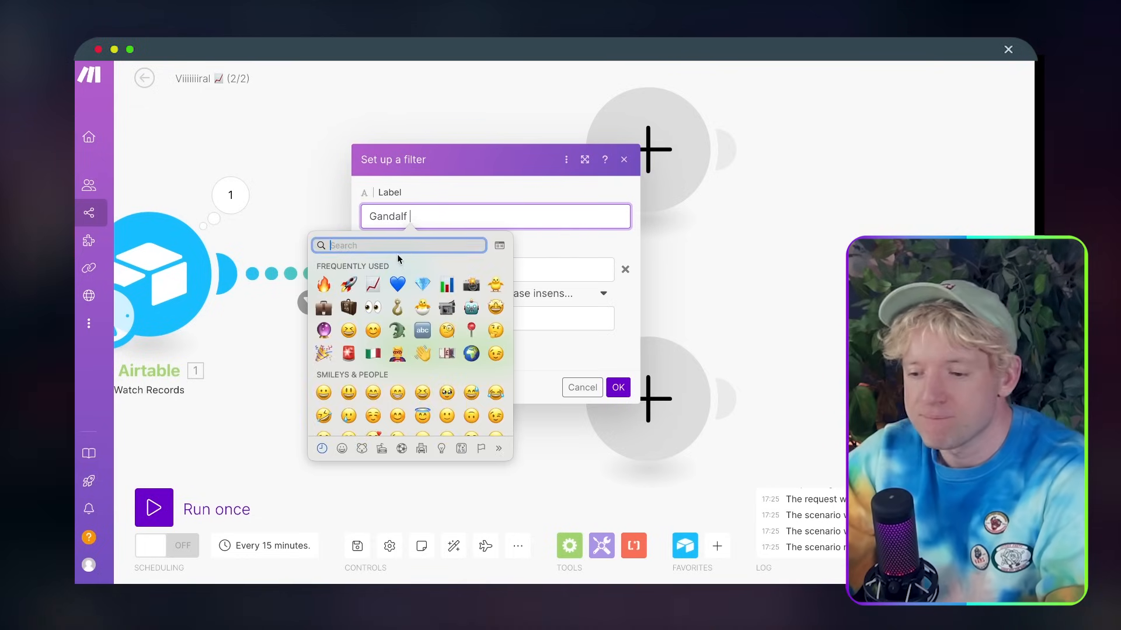
pyautogui.write('wizard')
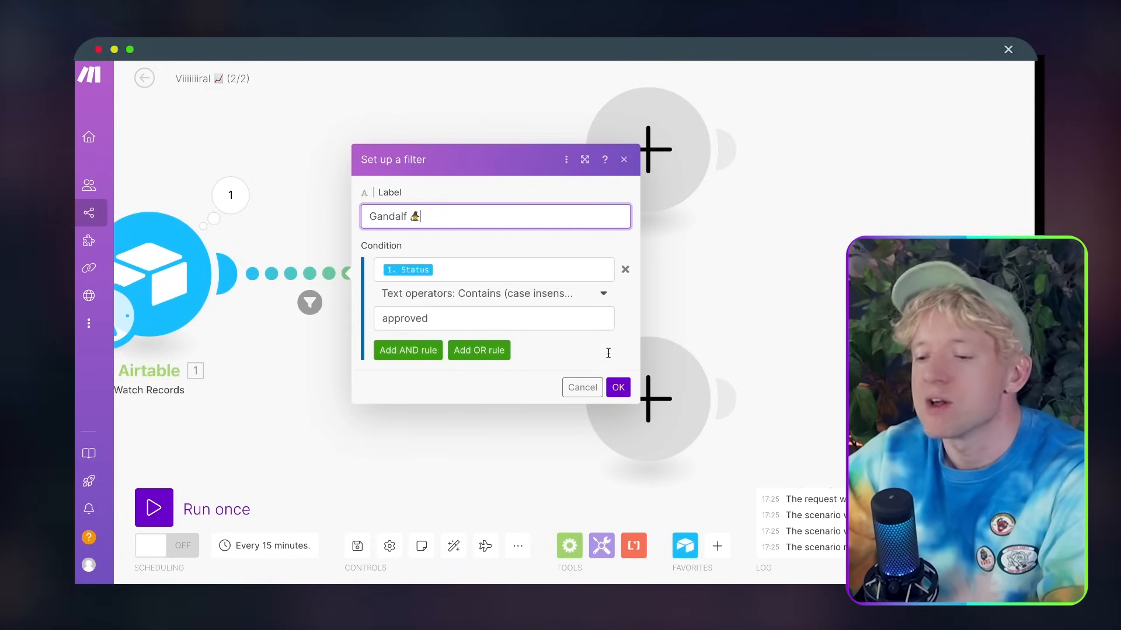
pyautogui.click(617, 387)
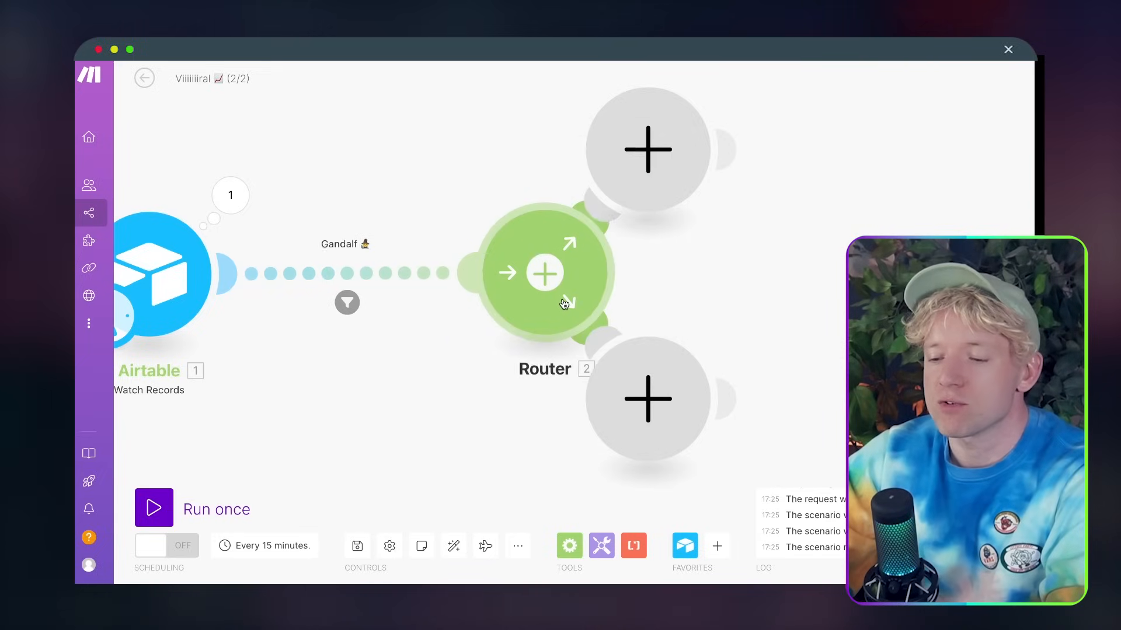
# Move the Router's upper empty branch module farther away and make it an OpenAI Generate an Image module
pyautogui.scroll(-3, 552, 409)
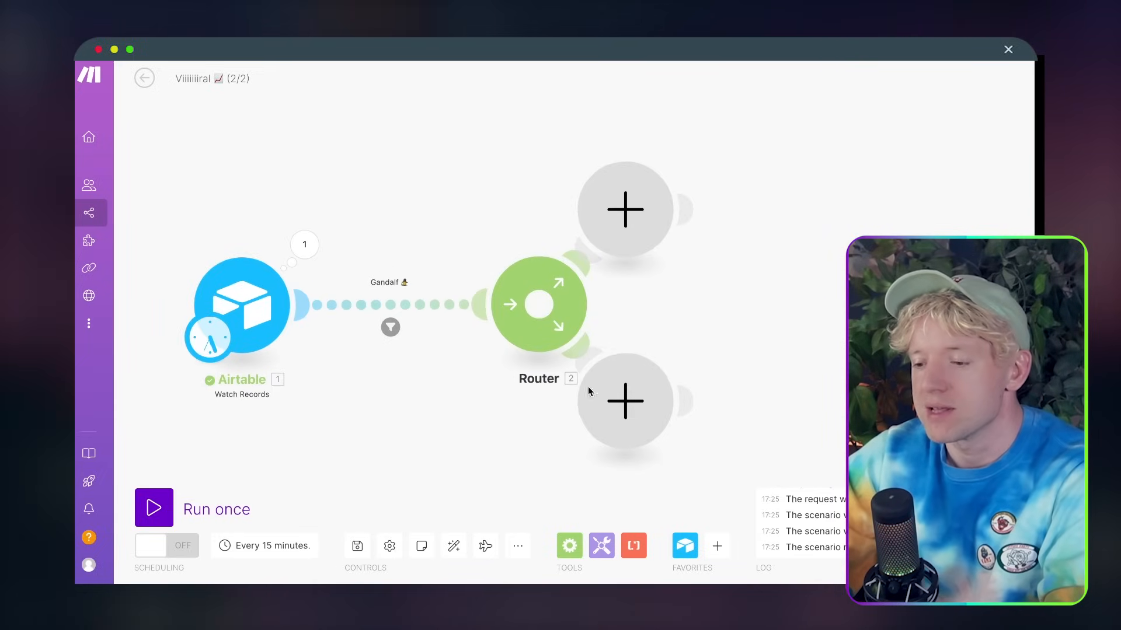
pyautogui.moveTo(628, 212); pyautogui.dragTo(670, 155)
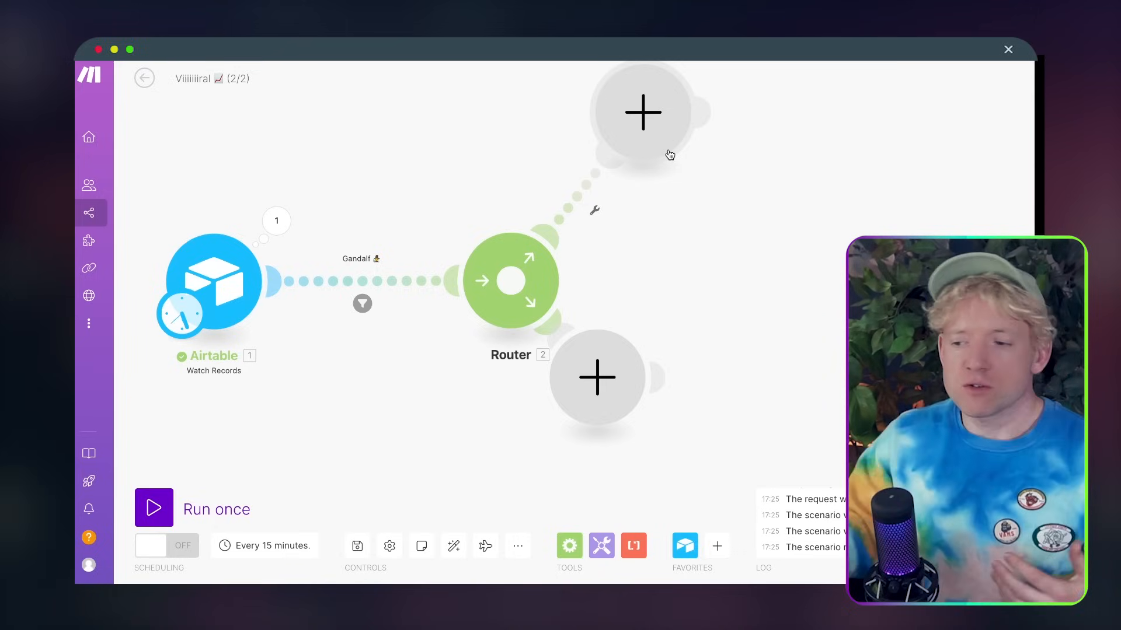
pyautogui.click(642, 112)
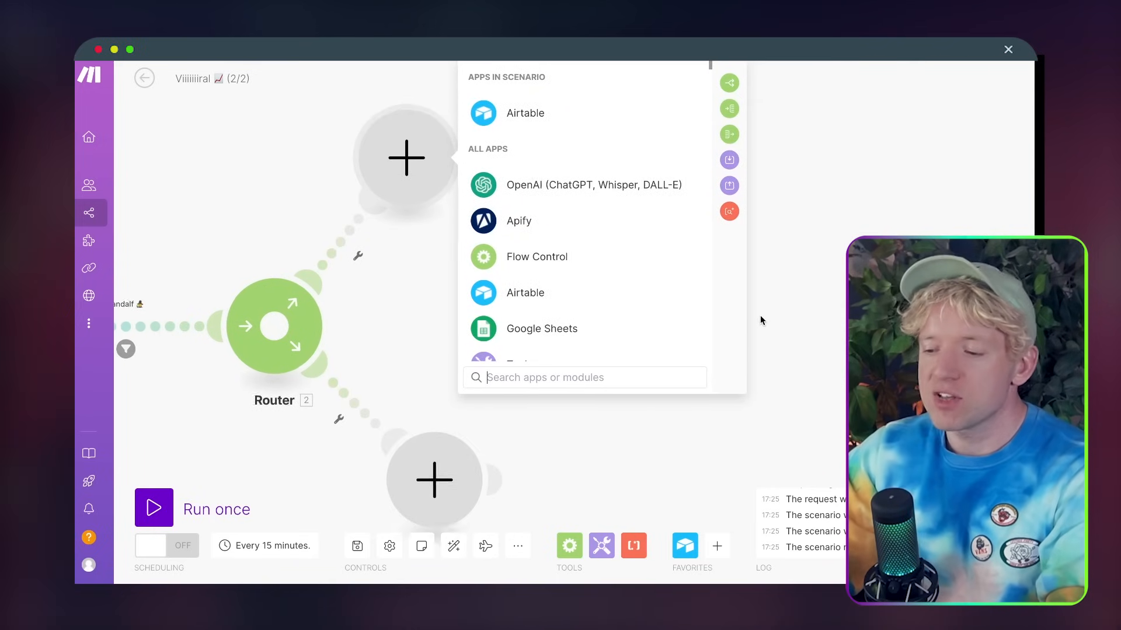
pyautogui.click(610, 185)
pyautogui.scroll(-3, 591, 307)
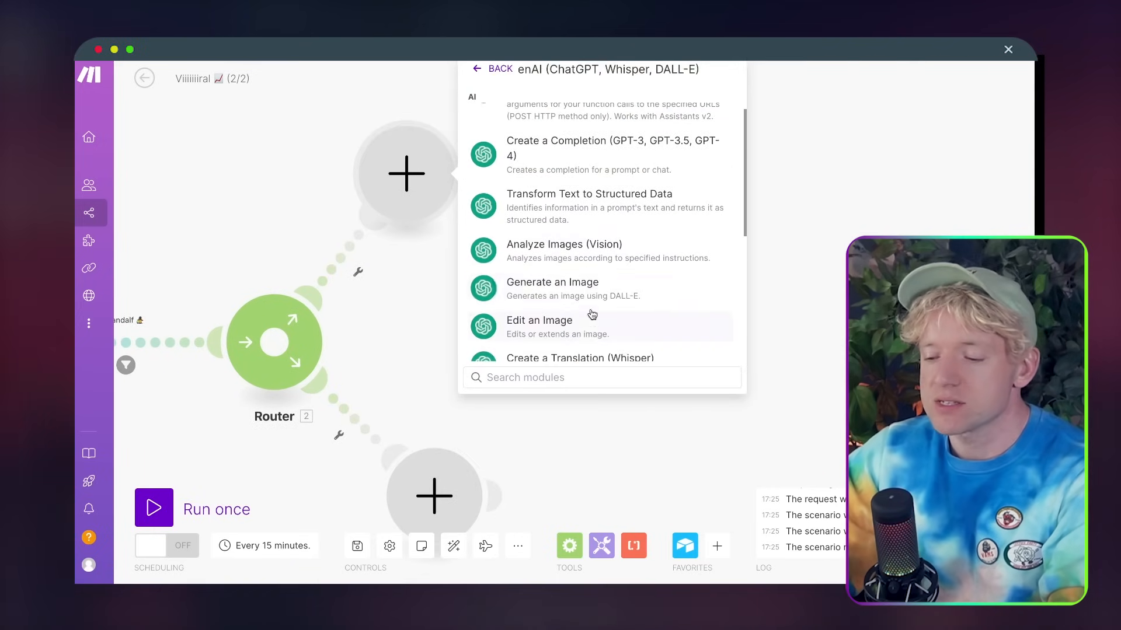
pyautogui.write('cre')
pyautogui.press('BackSpace')
pyautogui.press('BackSpace')
pyautogui.write('dall')
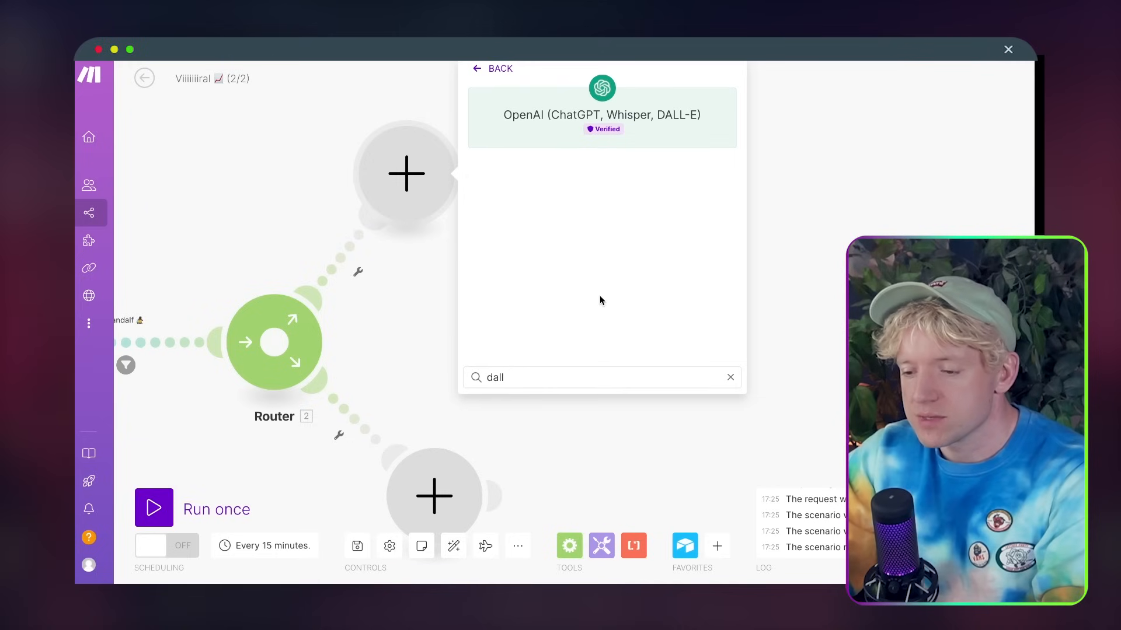
pyautogui.press('BackSpace')
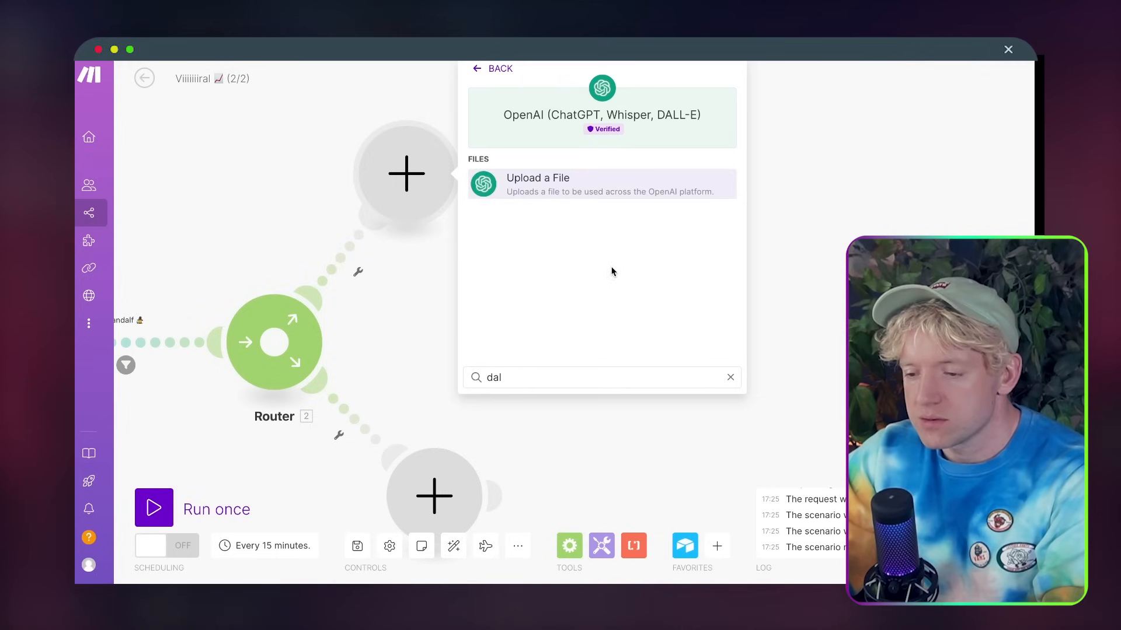
pyautogui.press('BackSpace')
pyautogui.press('BackSpace')
pyautogui.press('BackSpace')
pyautogui.write('imag')
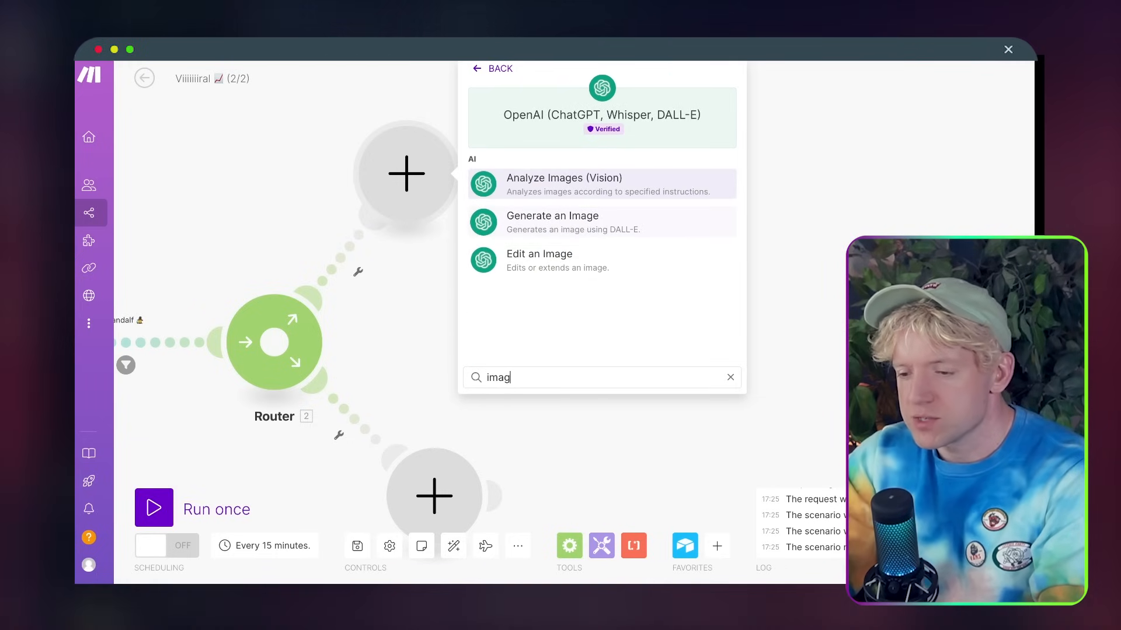
pyautogui.click(600, 230)
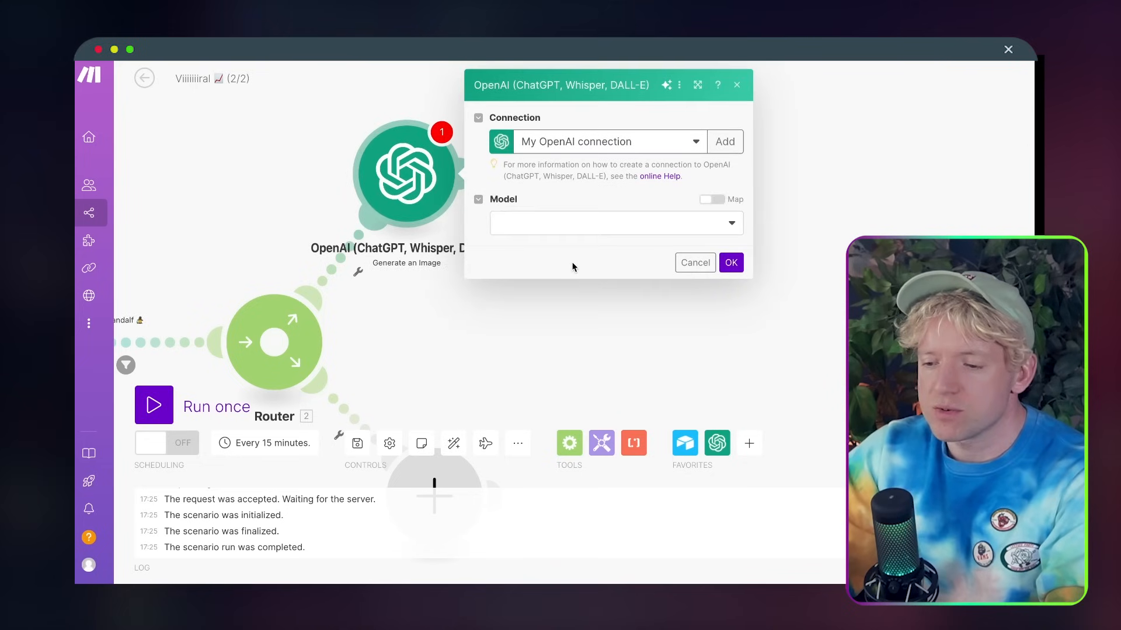
# Set the image module's model to Dall-E 3, map the Airtable Midjouney Prompt field as its prompt, and save it
pyautogui.click(571, 230)
pyautogui.click(571, 265)
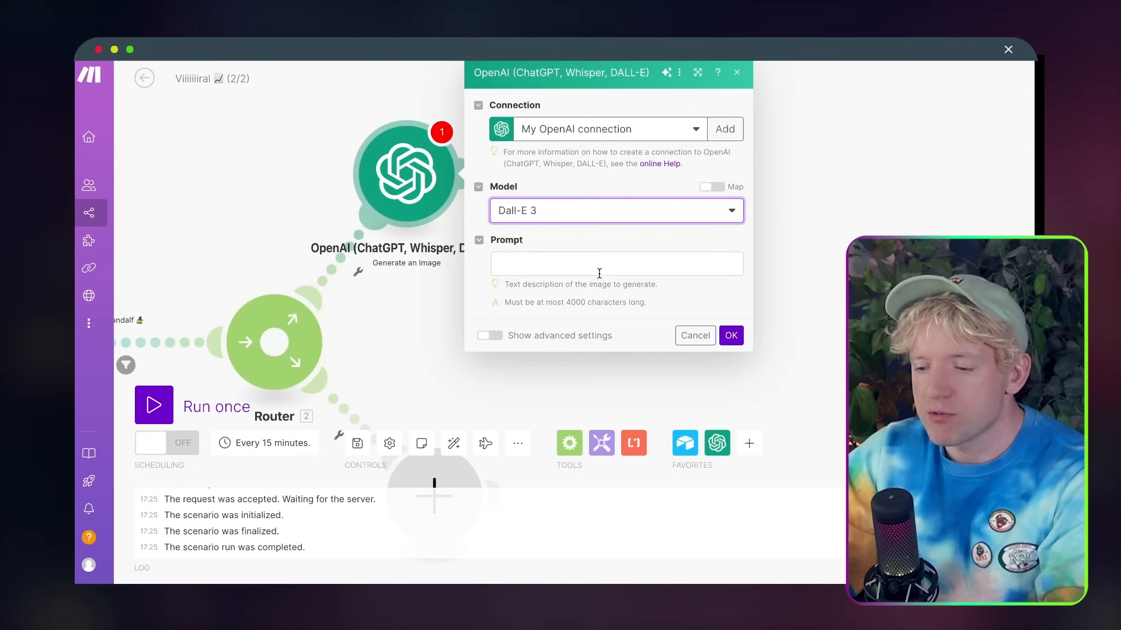
pyautogui.click(591, 264)
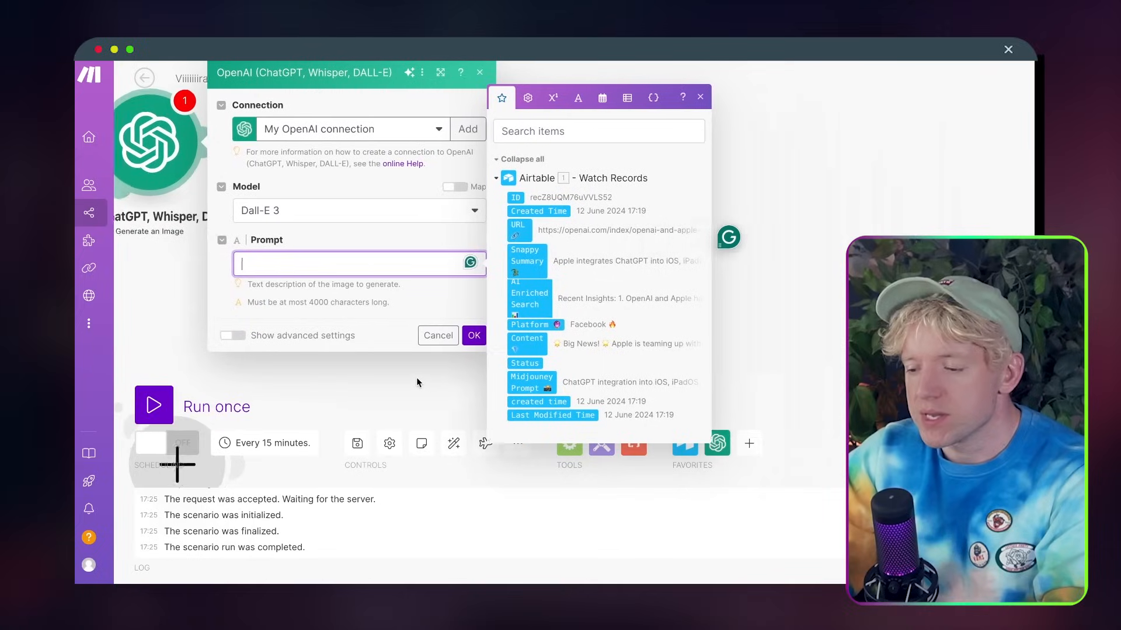
pyautogui.click(518, 381)
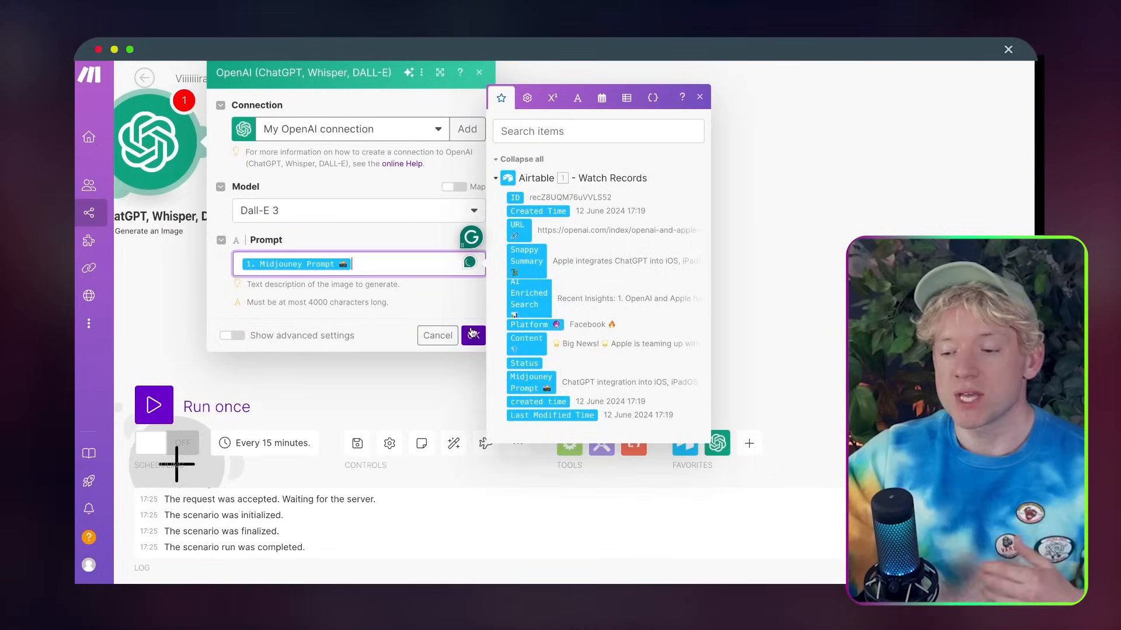
pyautogui.click(466, 329)
# Rename the OpenAI Generate an Image module as Photo Boy
pyautogui.rightClick(442, 168)
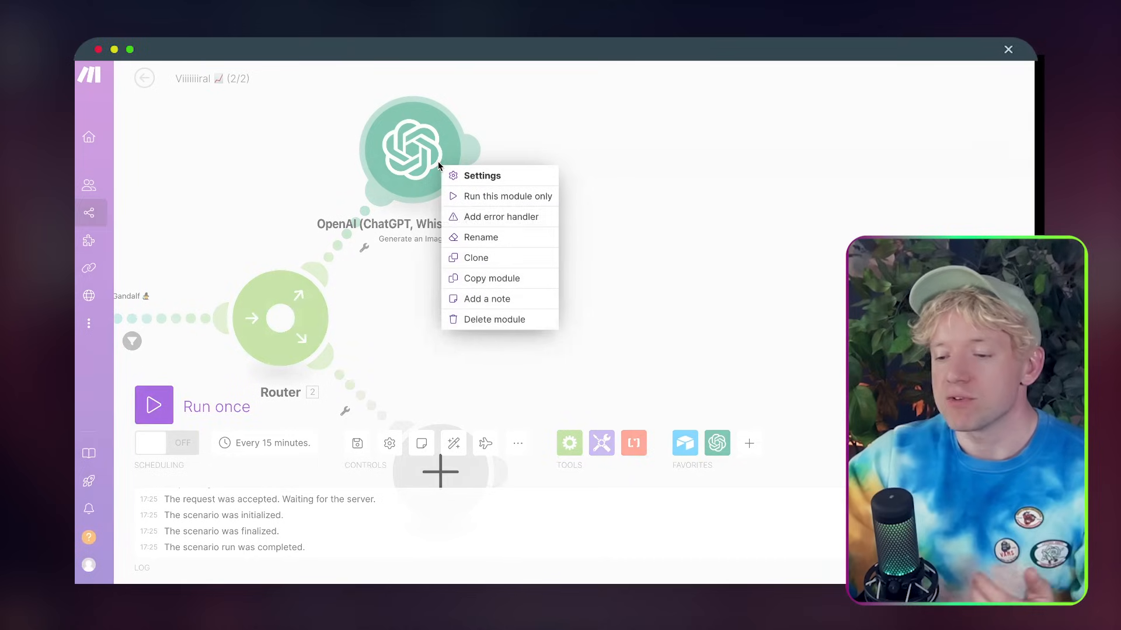
pyautogui.click(481, 237)
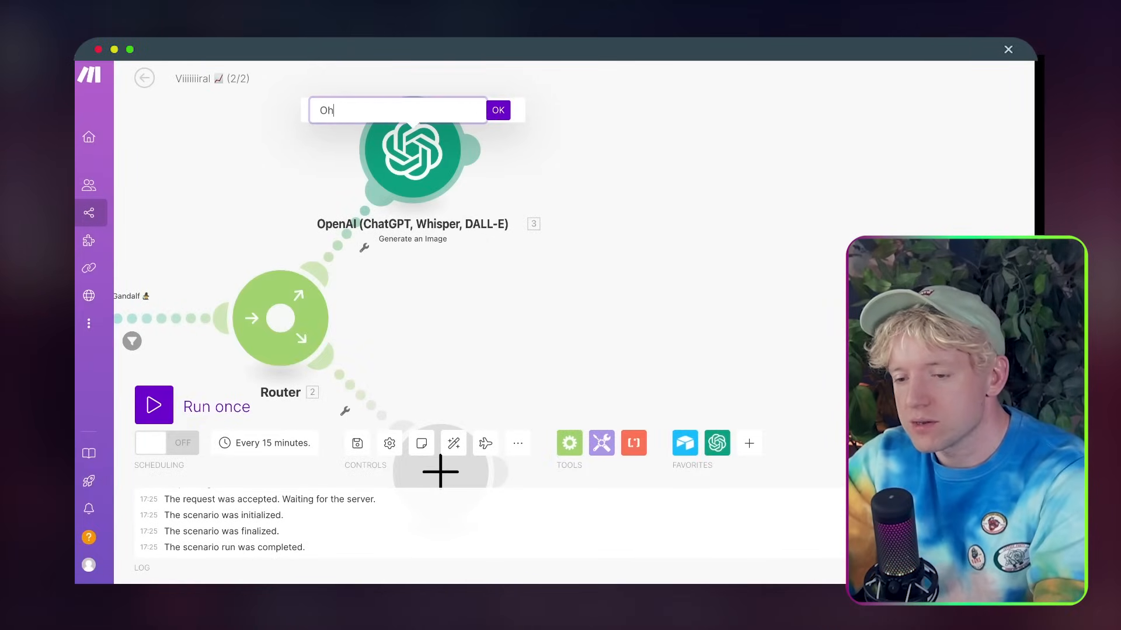
pyautogui.write('Oh')
pyautogui.press('BackSpace')
pyautogui.press('BackSpace')
pyautogui.write('Photo Boy')
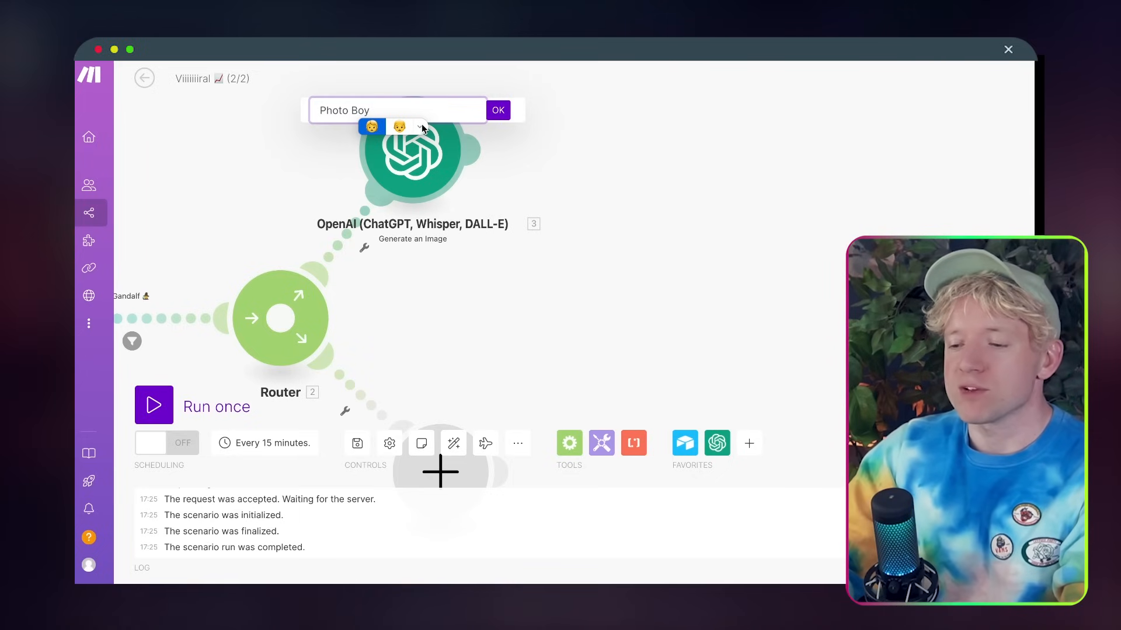
pyautogui.click(420, 126)
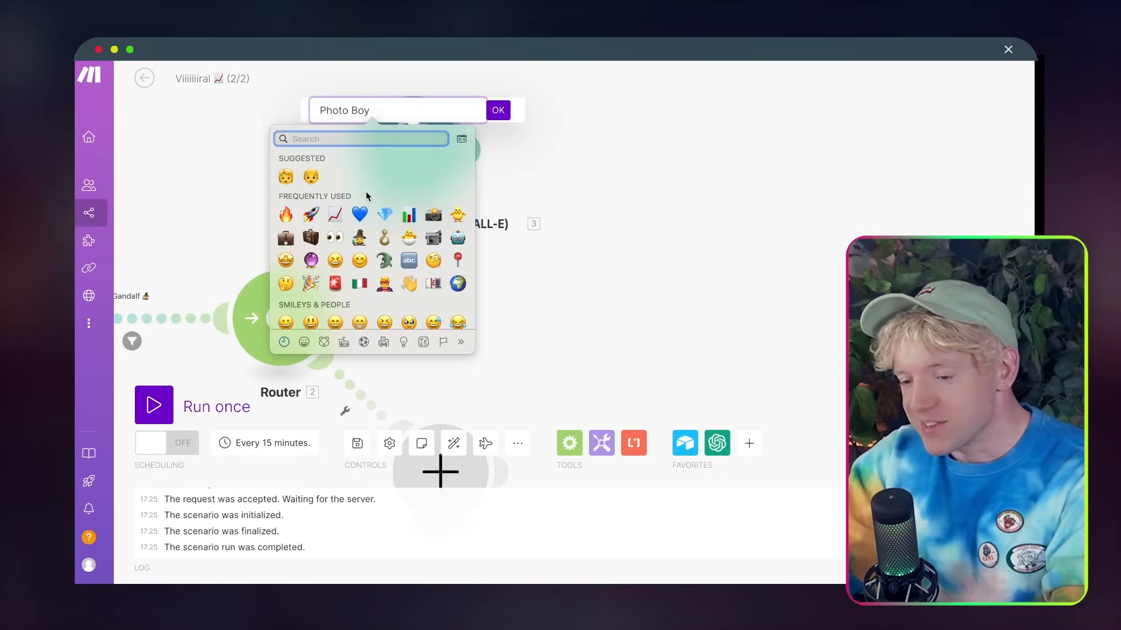
pyautogui.write('boy')
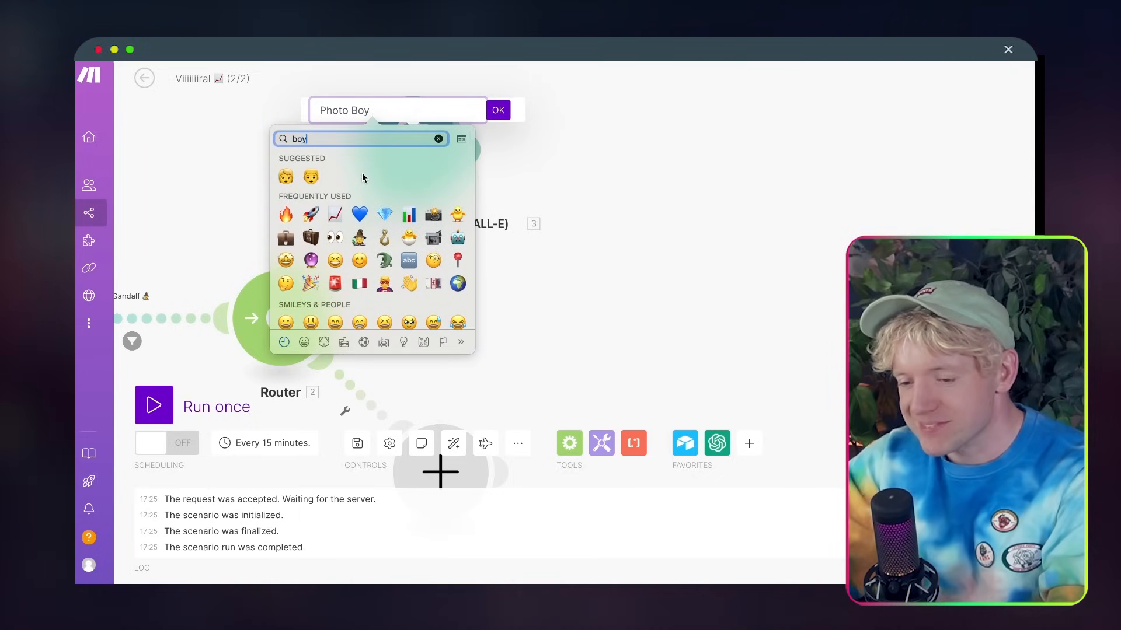
pyautogui.click(497, 112)
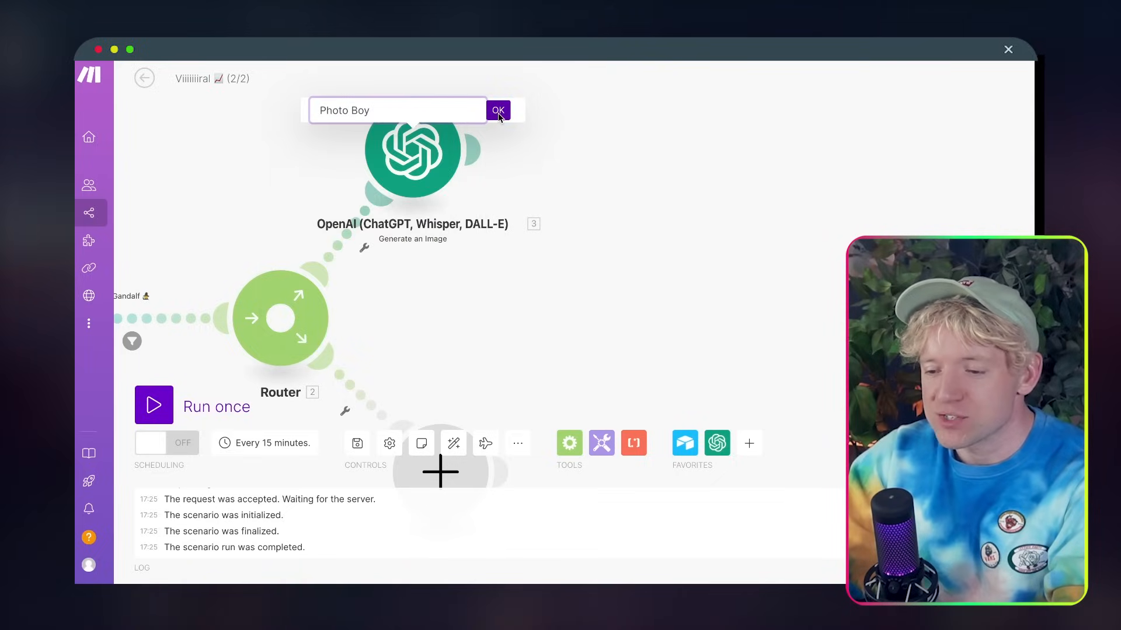
# Move Photo Boy farther from the Router and add an Instagram for Business Create a Photo Post module after it
pyautogui.moveTo(416, 171); pyautogui.dragTo(512, 169)
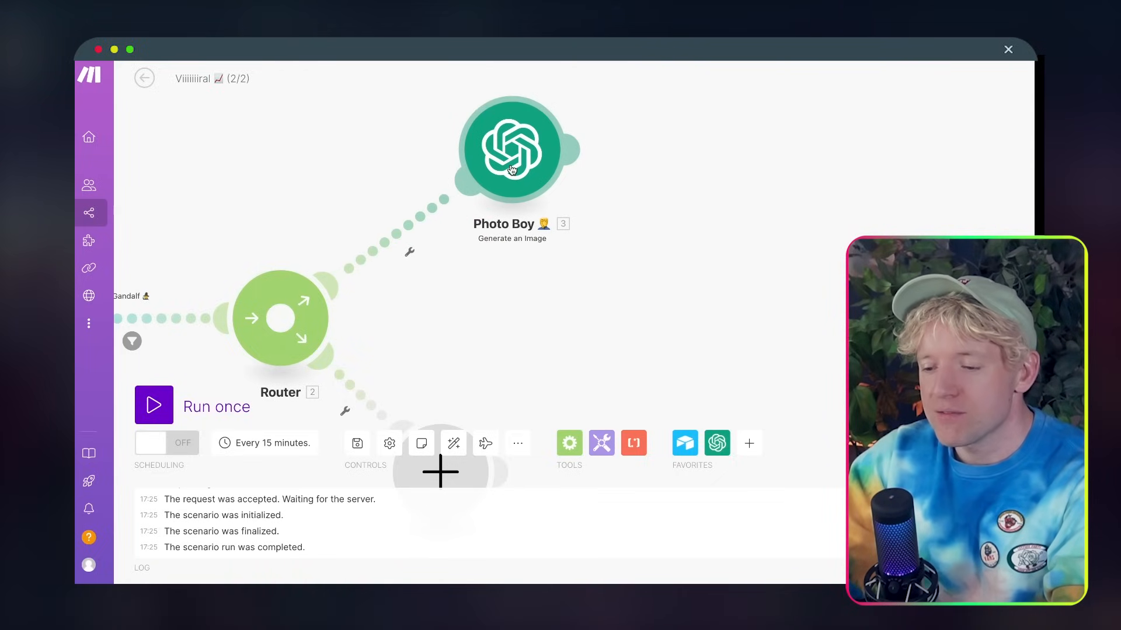
pyautogui.click(572, 153)
pyautogui.write('instag')
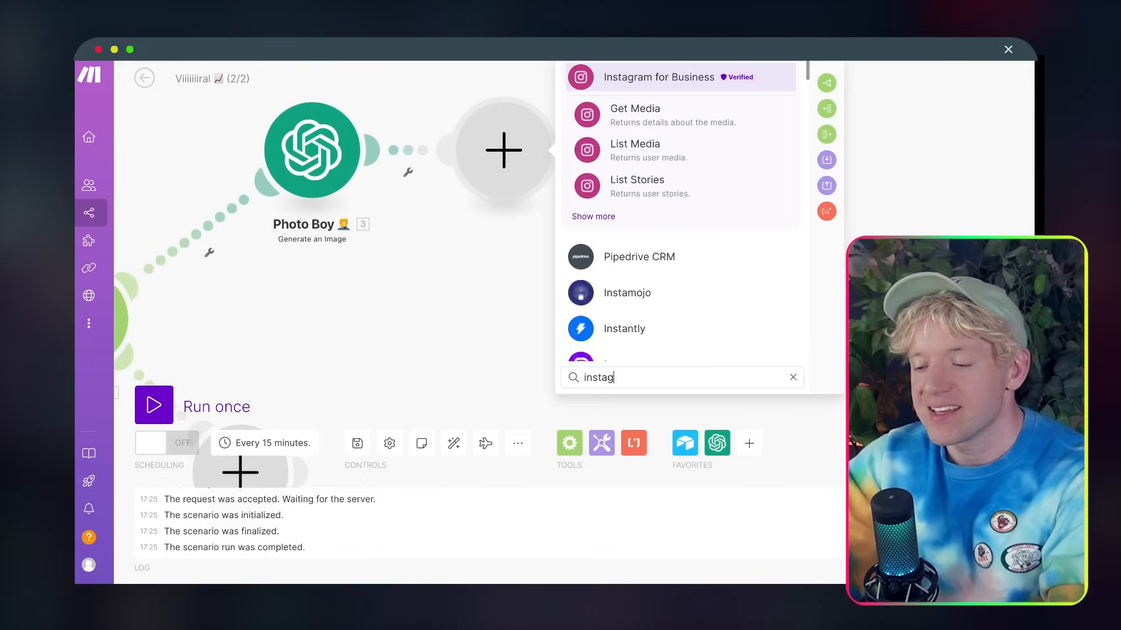
pyautogui.click(593, 216)
pyautogui.scroll(-1, 630, 240)
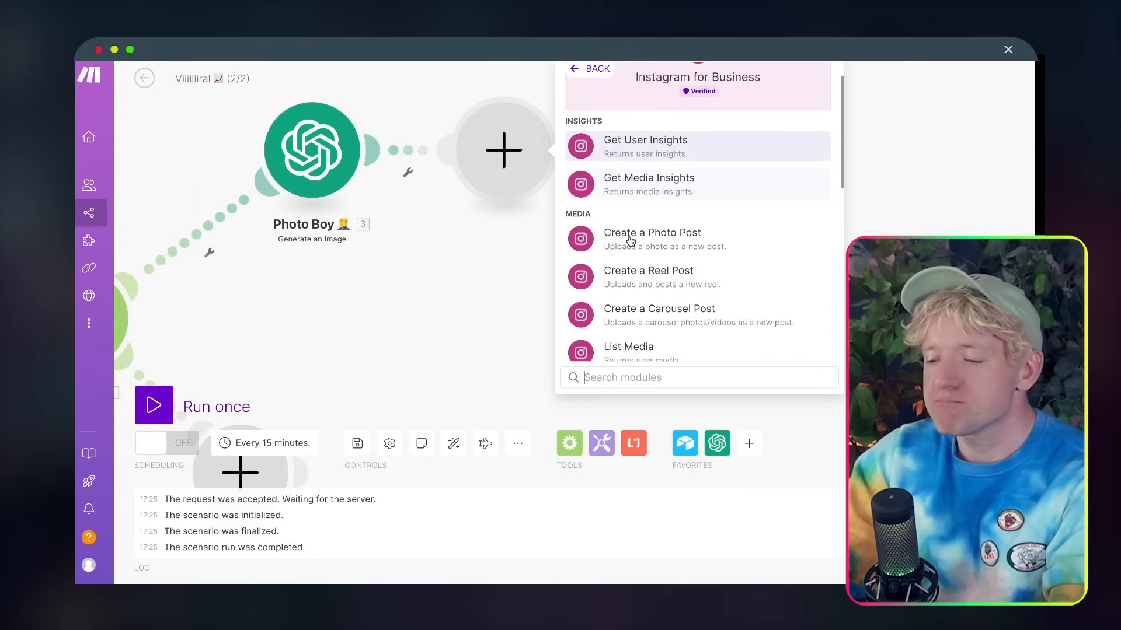
pyautogui.scroll(-1, 642, 236)
pyautogui.scroll(-1, 681, 210)
pyautogui.click(682, 198)
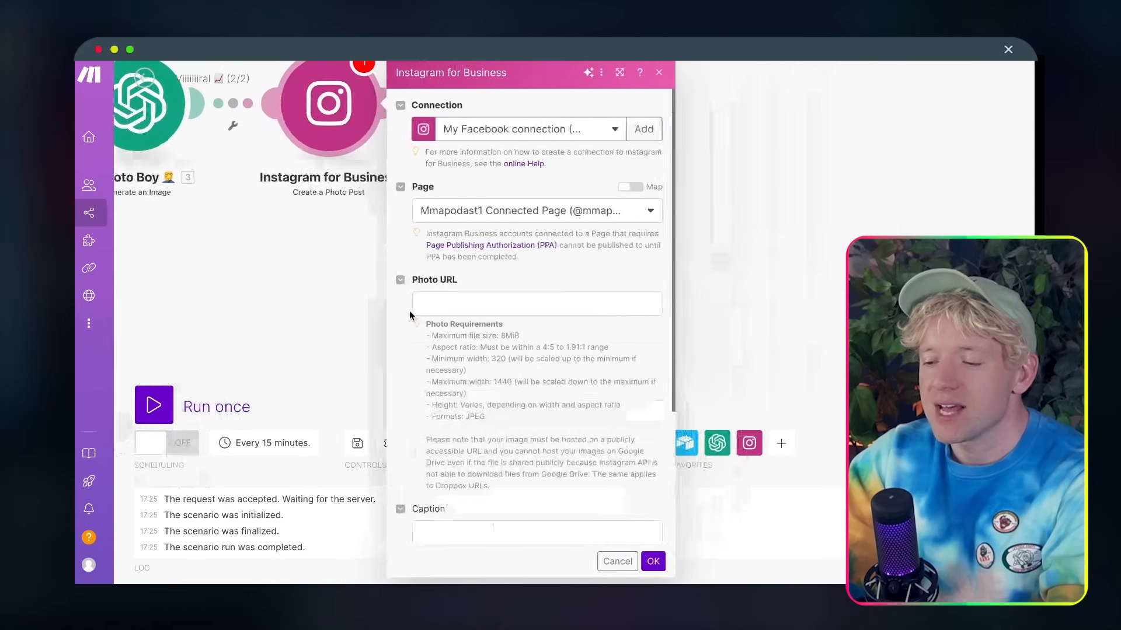
# Map Photo Boy's Data URL as the Instagram Photo URL and the Airtable Content field as the Caption, and save the module
pyautogui.click(448, 299)
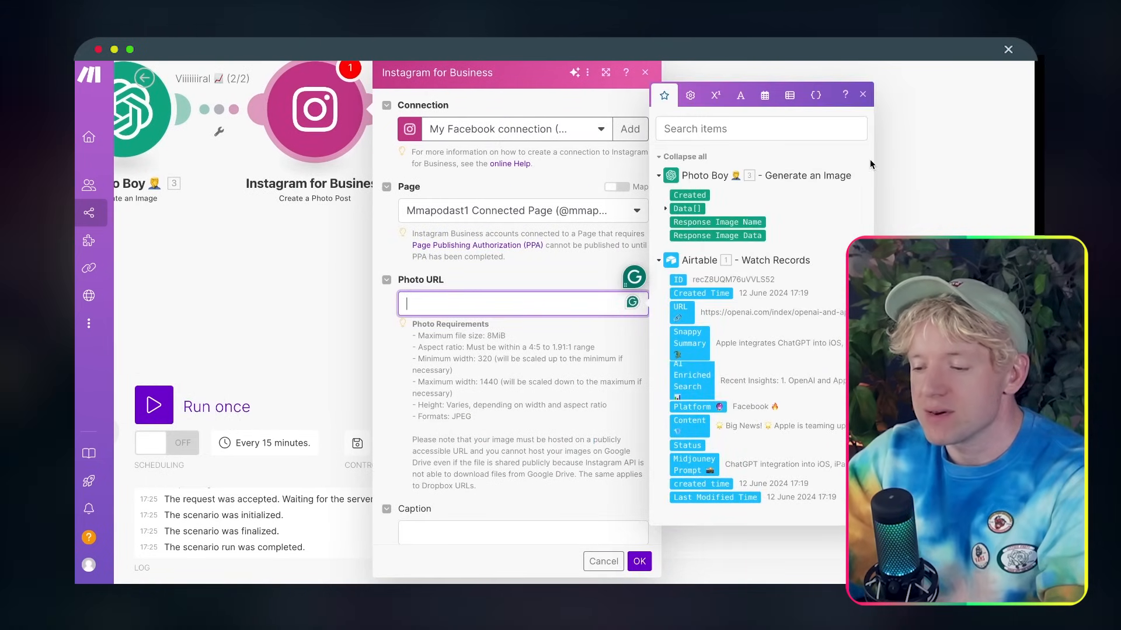
pyautogui.click(665, 208)
pyautogui.click(690, 222)
pyautogui.scroll(-3, 535, 380)
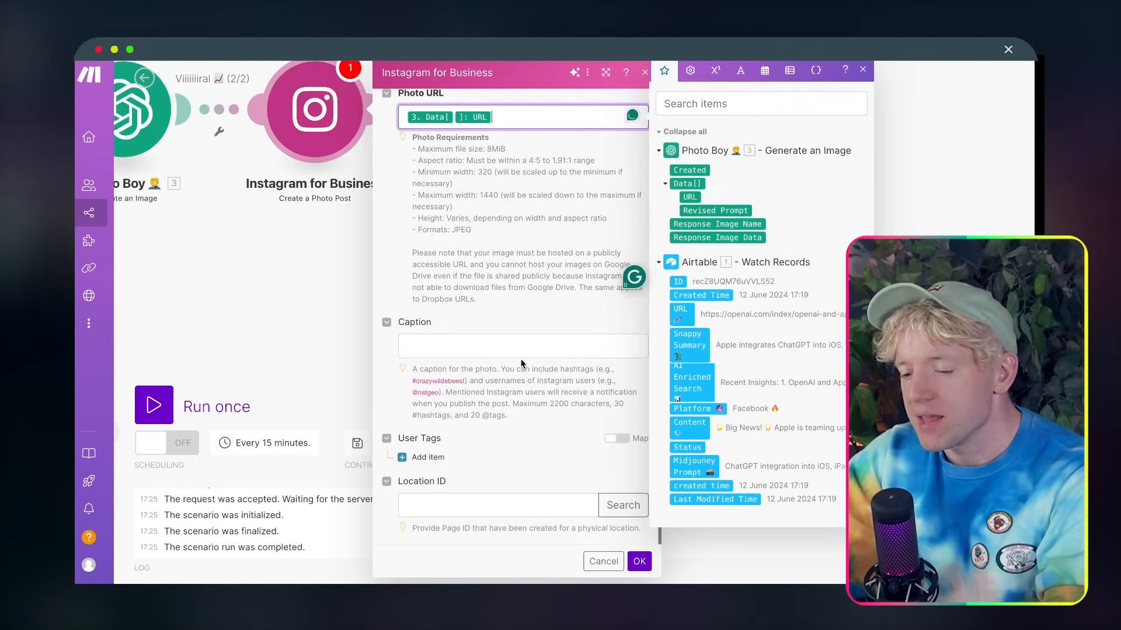
pyautogui.click(524, 365)
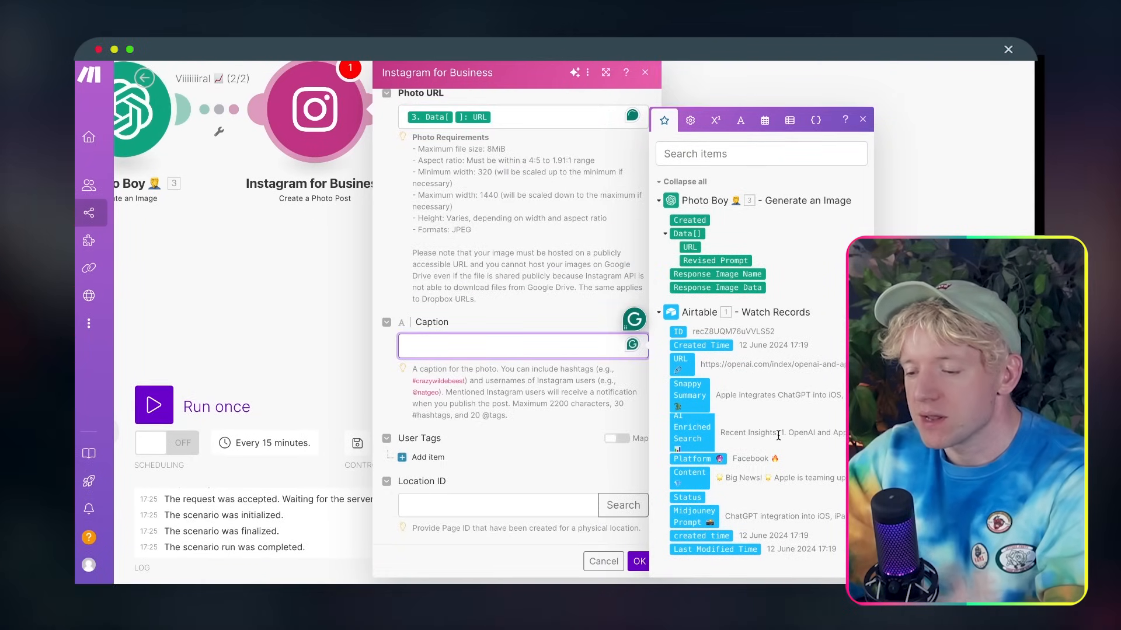
pyautogui.click(688, 482)
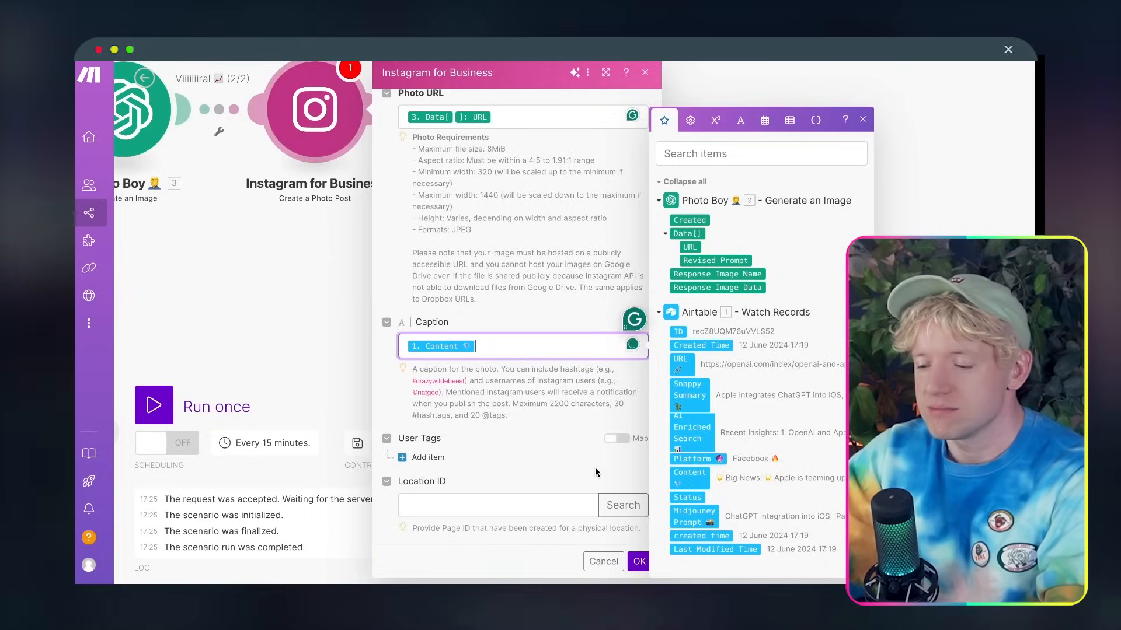
pyautogui.click(630, 562)
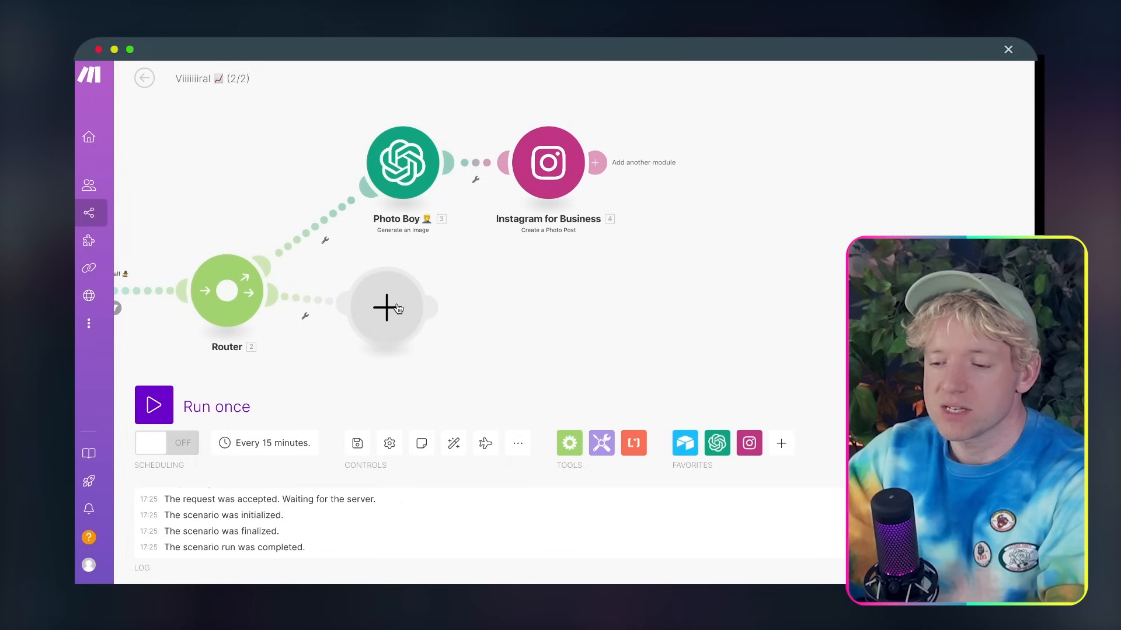
# Make the Router's empty lower branch a LinkedIn Create a User Text Post module
pyautogui.click(386, 307)
pyautogui.write('linkedin')
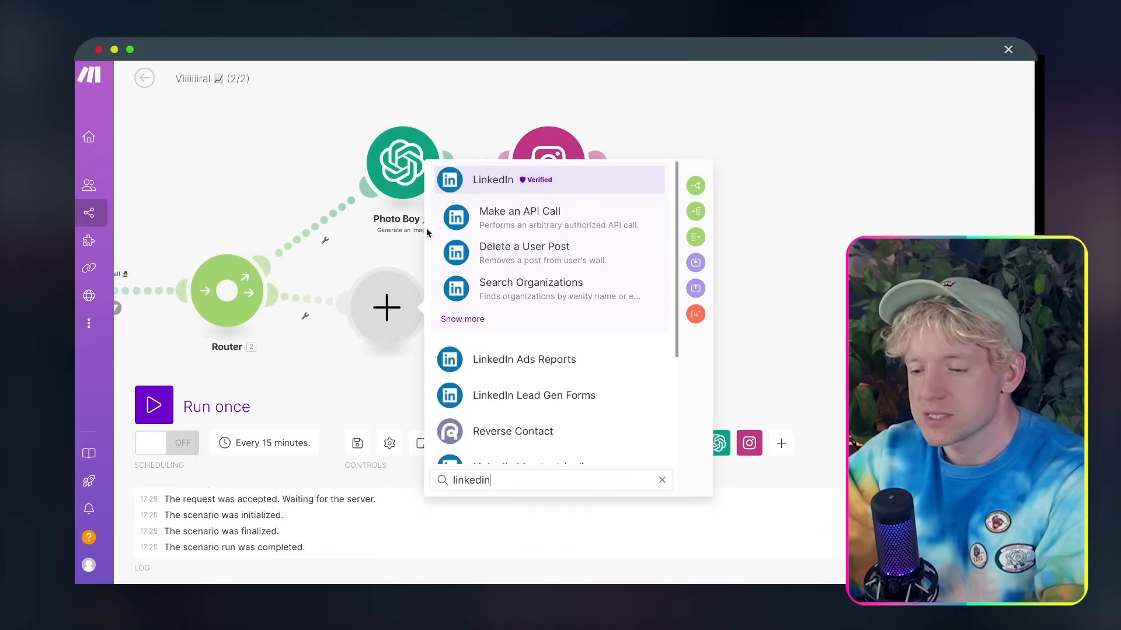
pyautogui.click(533, 180)
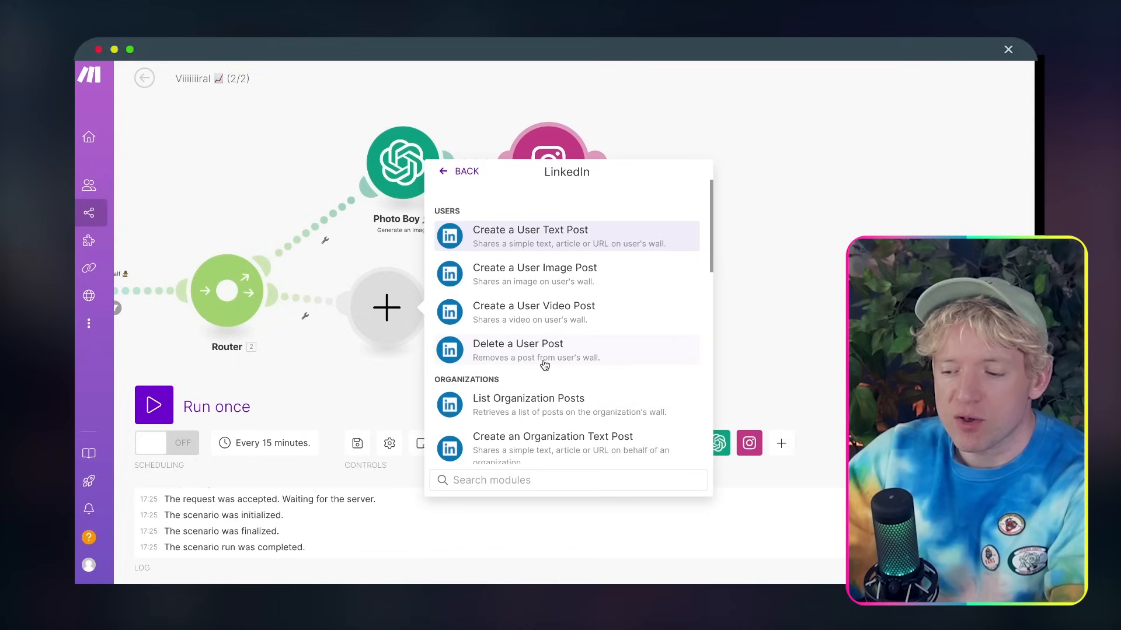
pyautogui.write('create')
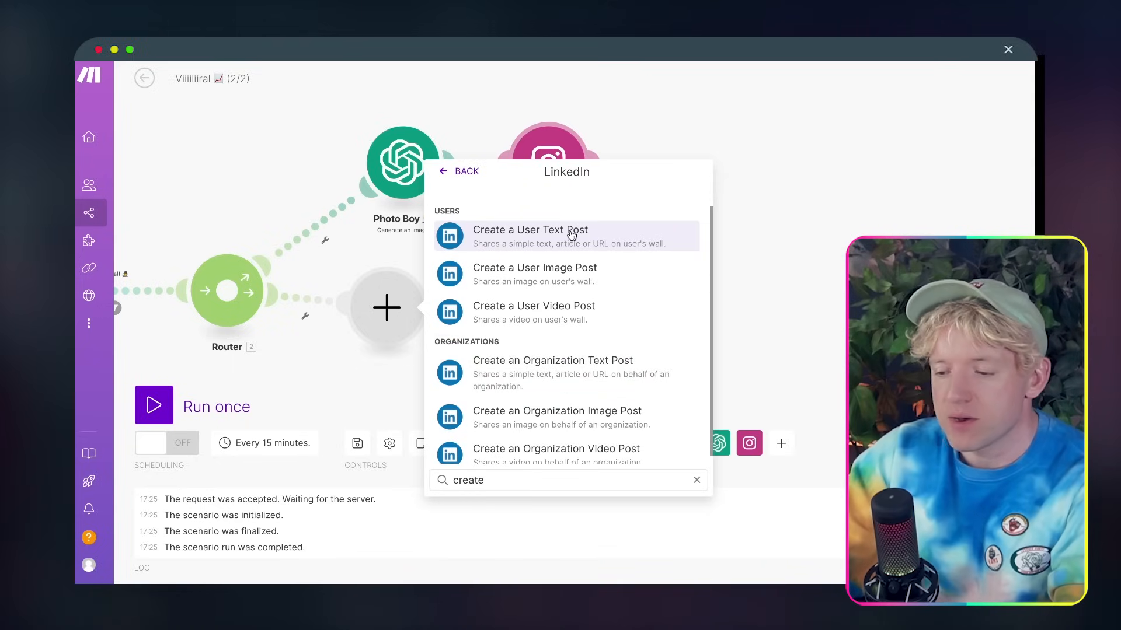
pyautogui.click(543, 230)
# Map the Airtable Content field as the LinkedIn post's content, leave the media type empty, and save the module
pyautogui.click(573, 215)
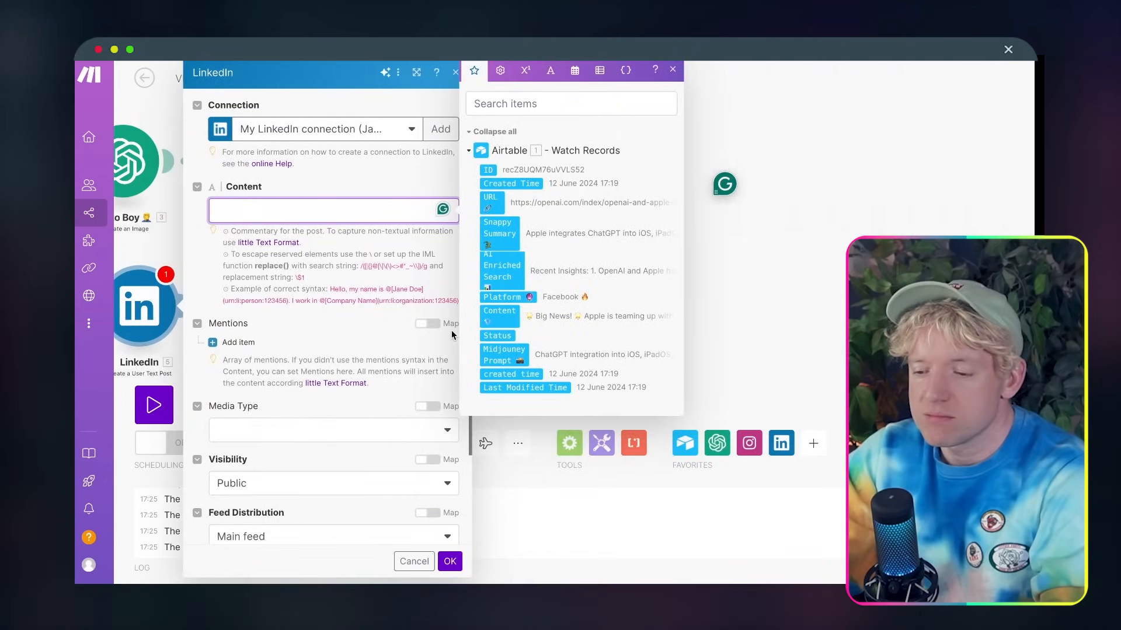
pyautogui.click(504, 315)
pyautogui.scroll(-2, 323, 327)
pyautogui.click(321, 356)
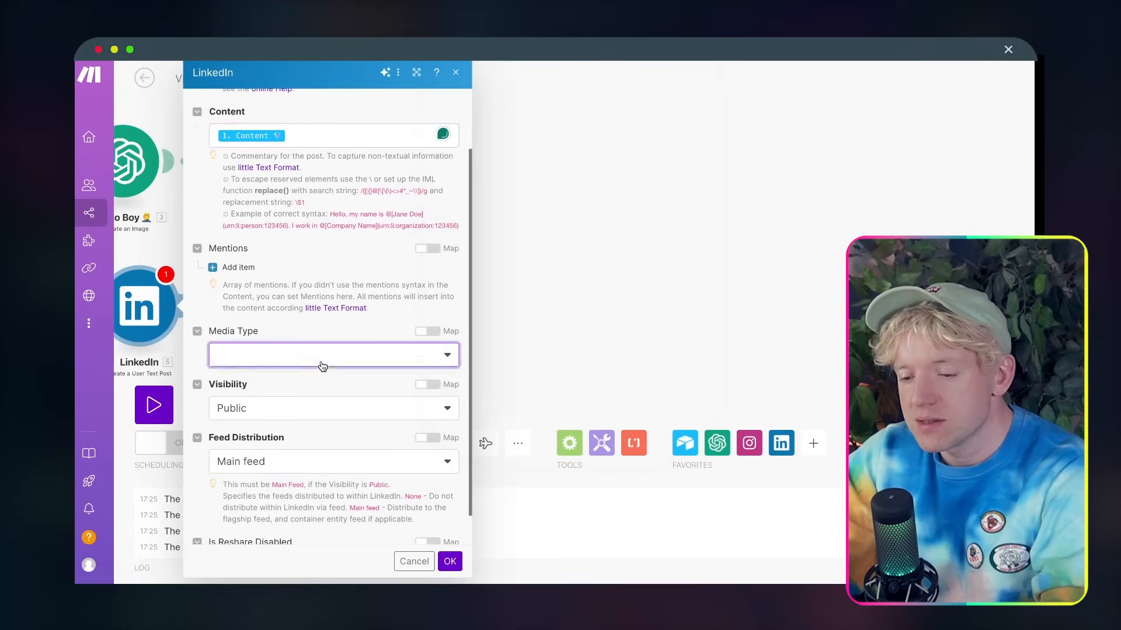
pyautogui.click(325, 324)
pyautogui.scroll(-1, 336, 420)
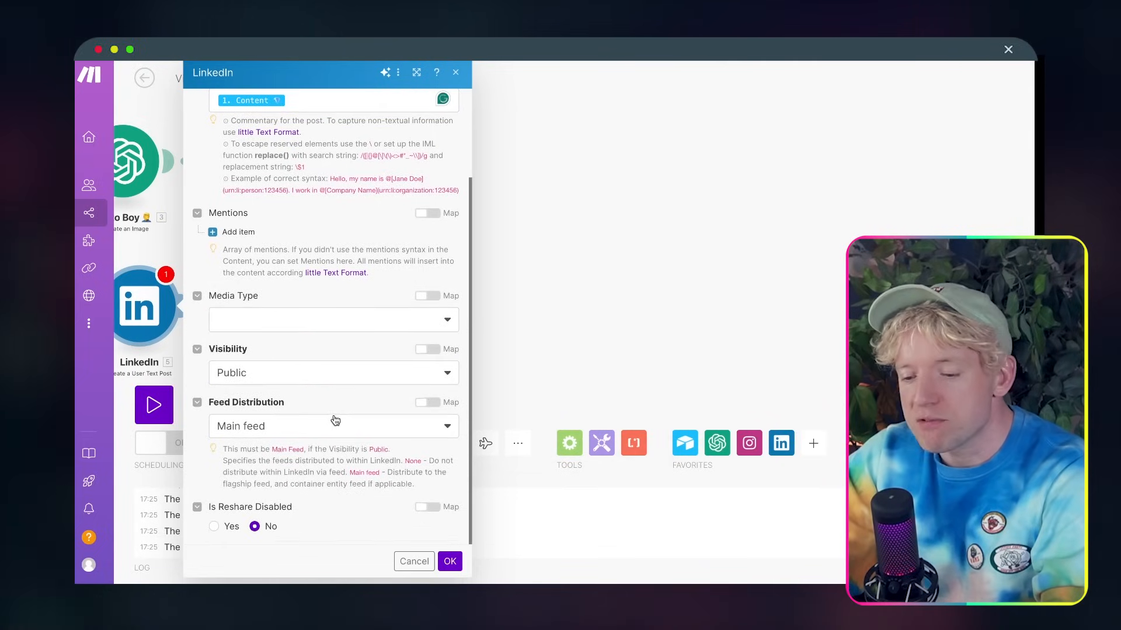
pyautogui.click(450, 565)
pyautogui.moveTo(372, 379); pyautogui.dragTo(715, 290)
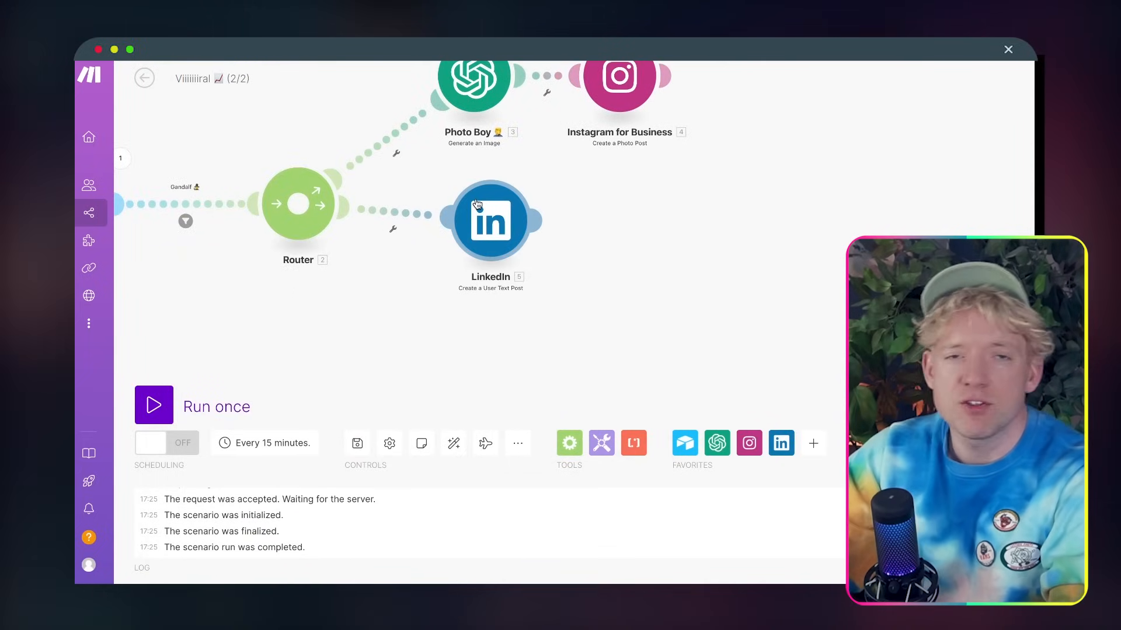
# Add a third branch to the Router and search the apps for facebook
pyautogui.click(299, 205)
pyautogui.click(443, 344)
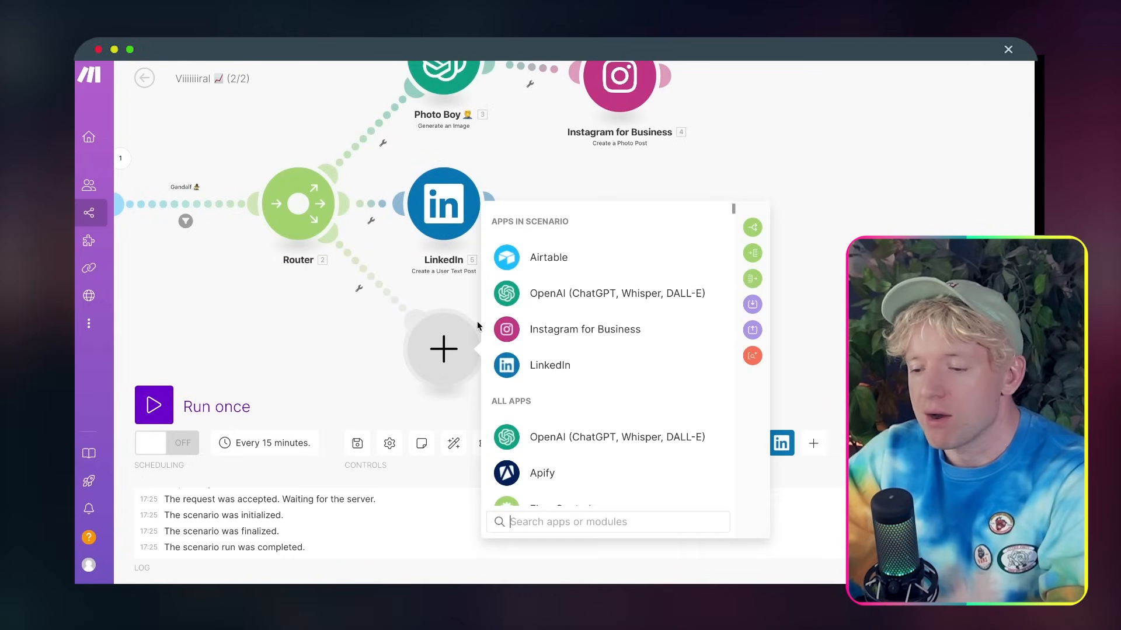
pyautogui.write('facebook')
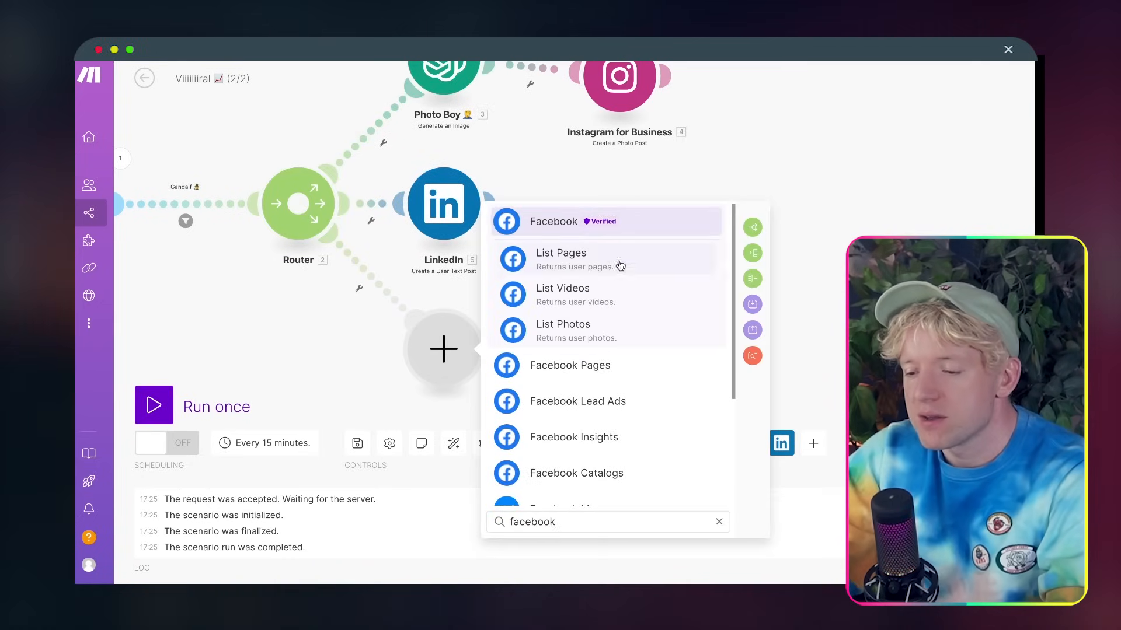
pyautogui.press('BackSpace')
pyautogui.press('BackSpace')
pyautogui.press('BackSpace')
pyautogui.press('BackSpace')
pyautogui.press('BackSpace')
pyautogui.press('BackSpace')
pyautogui.press('BackSpace')
pyautogui.press('BackSpace')
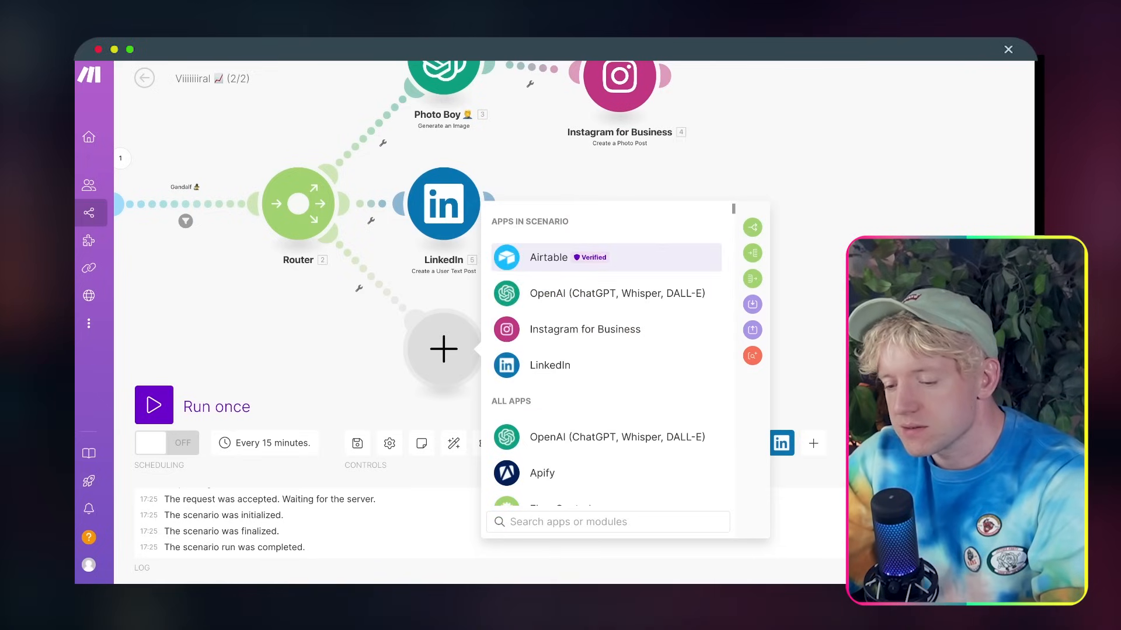
pyautogui.write('create')
pyautogui.press('BackSpace')
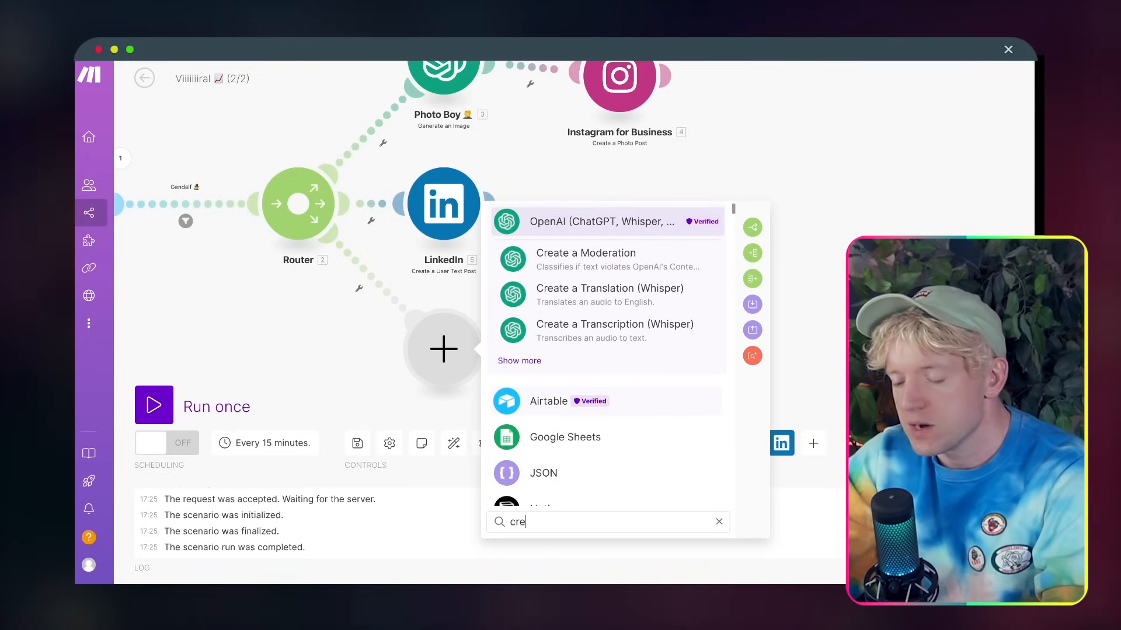
pyautogui.press('BackSpace')
pyautogui.press('BackSpace')
pyautogui.press('BackSpace')
pyautogui.write('facebook')
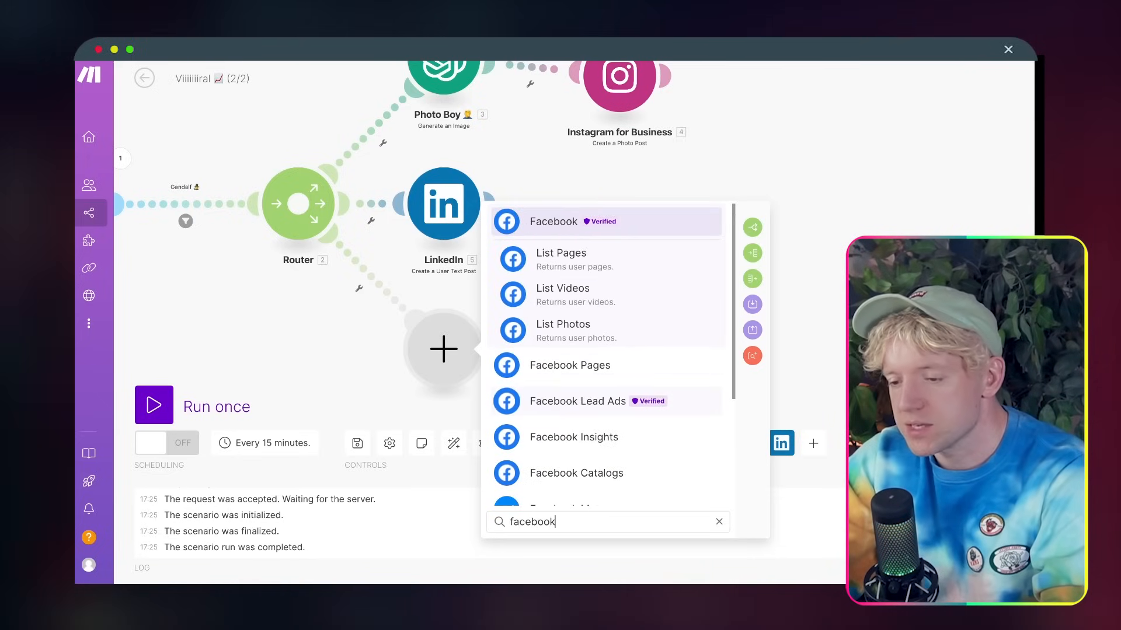
pyautogui.click(581, 219)
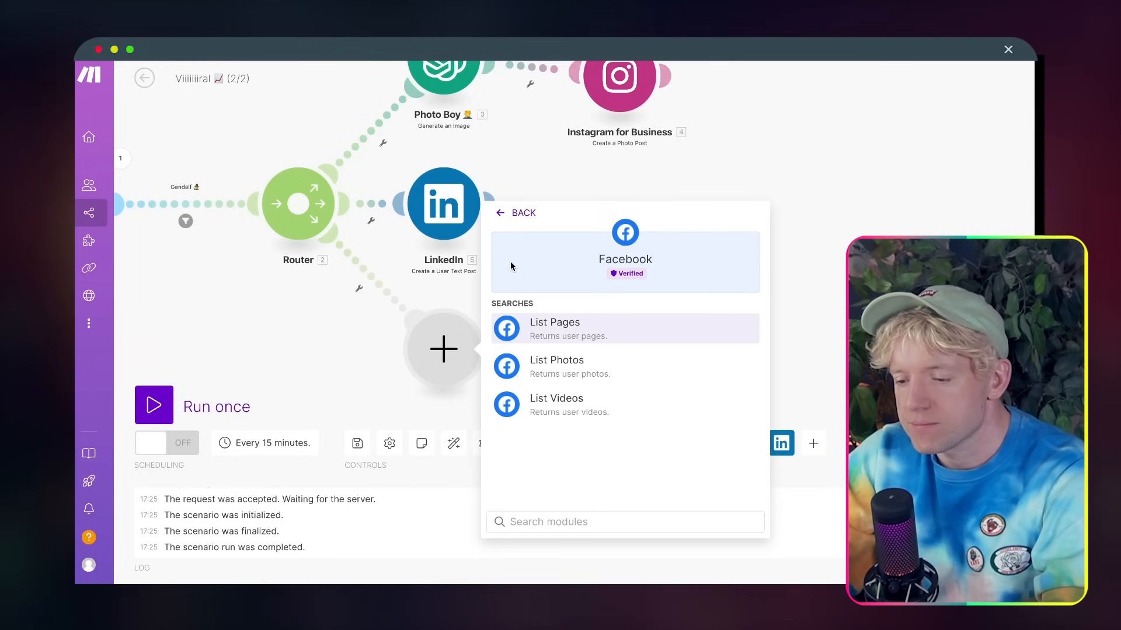
pyautogui.click(500, 213)
pyautogui.scroll(-5, 520, 373)
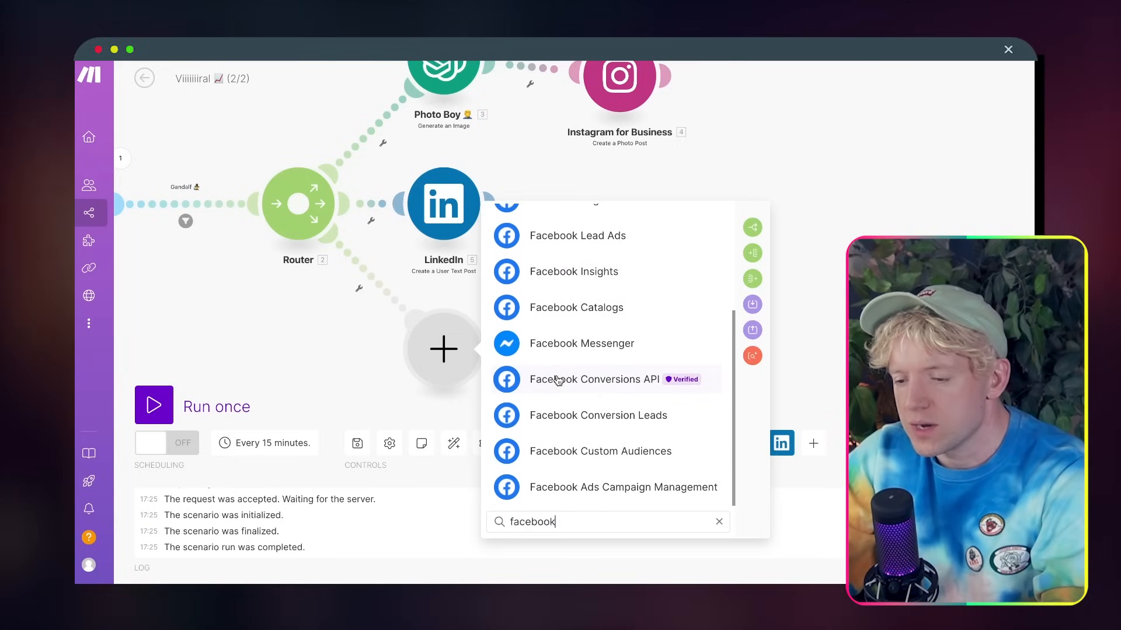
pyautogui.scroll(3, 655, 378)
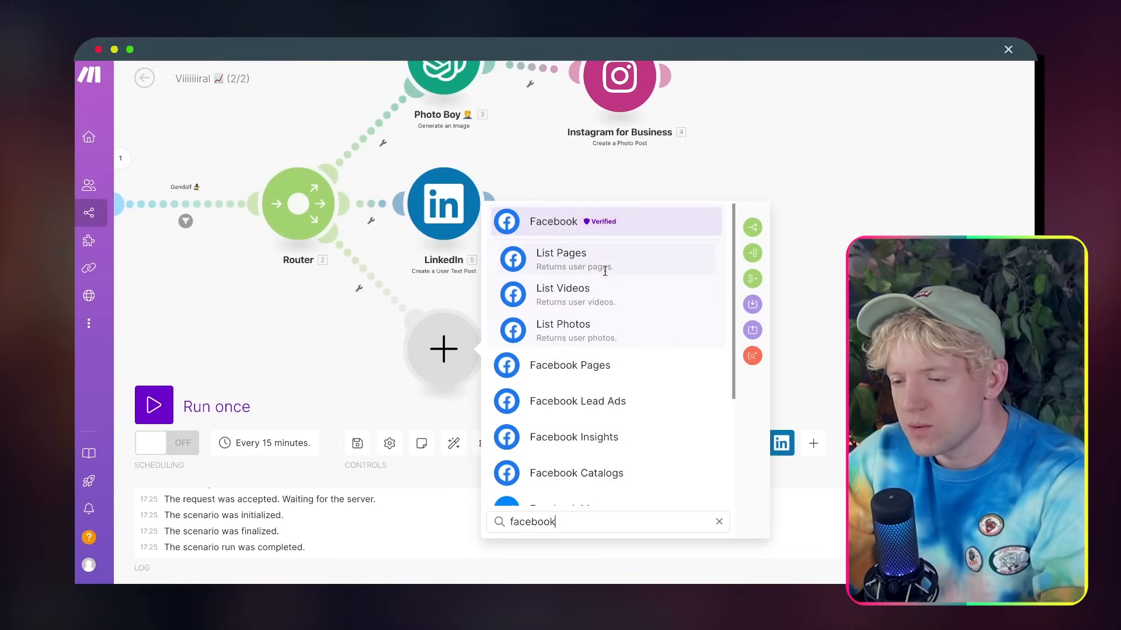
# Make the Router's new third branch a Facebook Pages Create a Post module
pyautogui.scroll(-2, 615, 304)
pyautogui.click(614, 308)
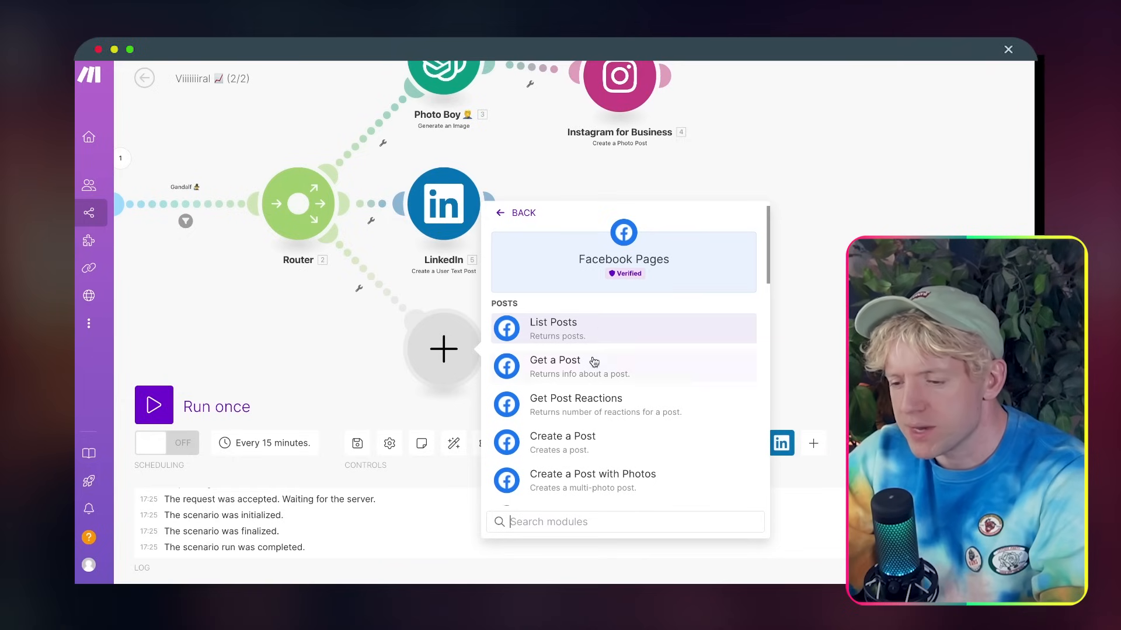
pyautogui.scroll(-1, 604, 334)
pyautogui.scroll(-1, 639, 406)
pyautogui.click(633, 378)
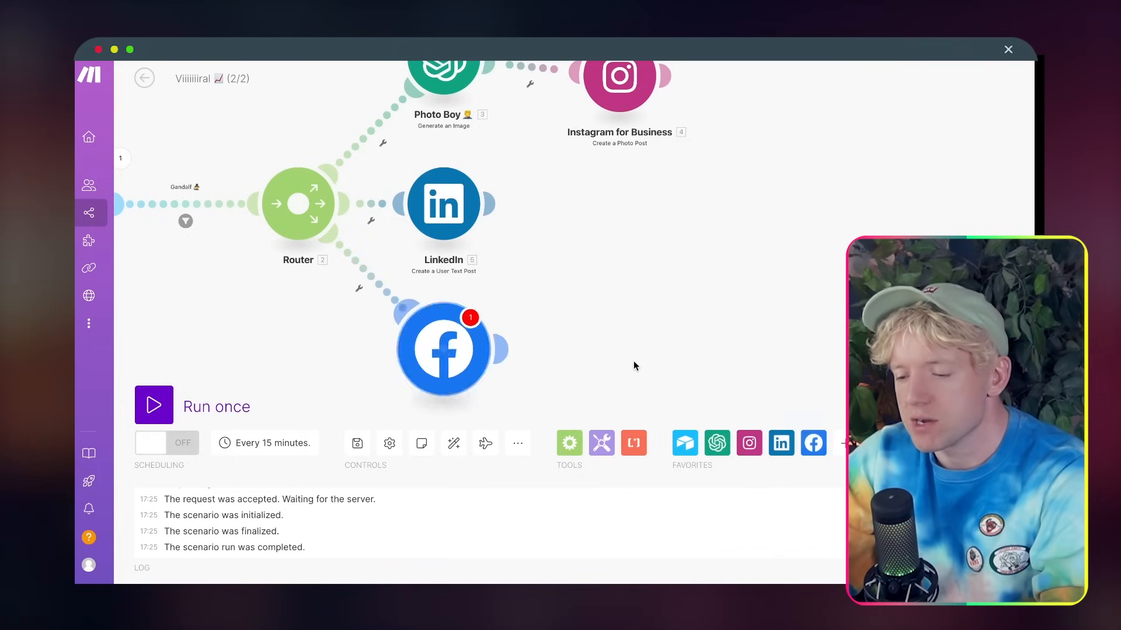
# Set the Facebook post's page to Mmapodast1 Connected Page and map the Airtable Content field as its message
pyautogui.moveTo(844, 316); pyautogui.dragTo(831, 206)
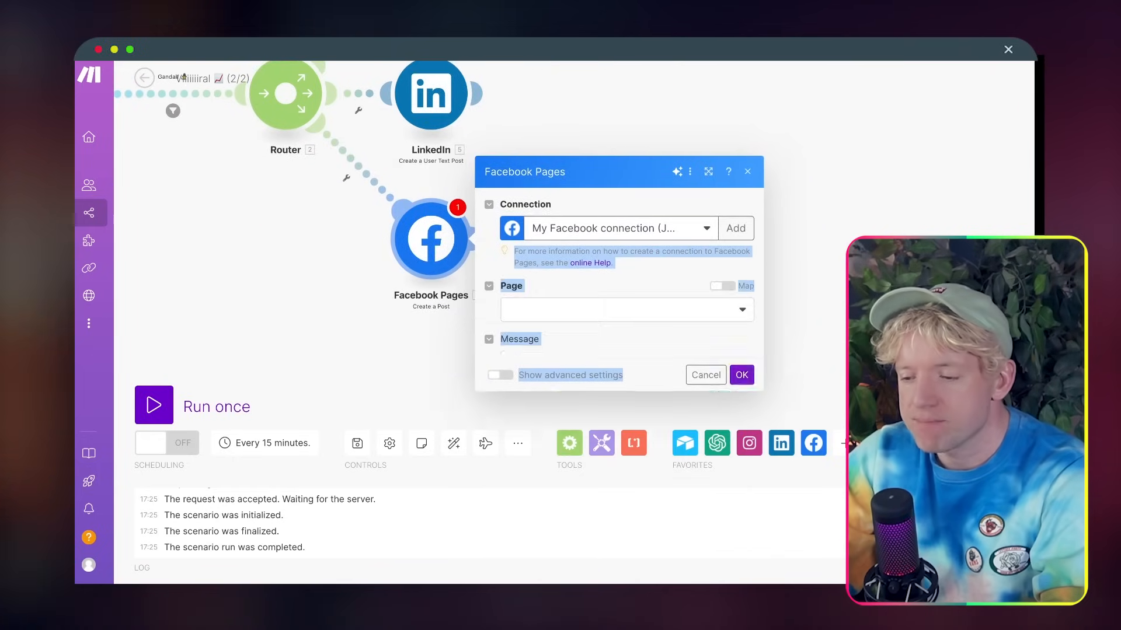
pyautogui.click(706, 335)
pyautogui.click(445, 242)
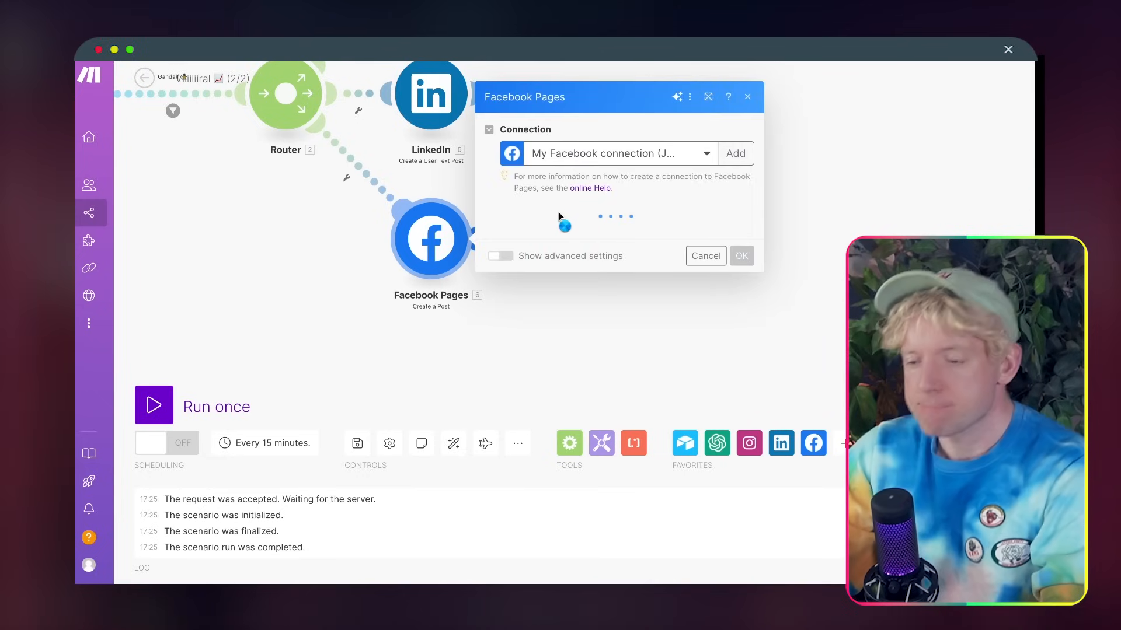
pyautogui.click(537, 237)
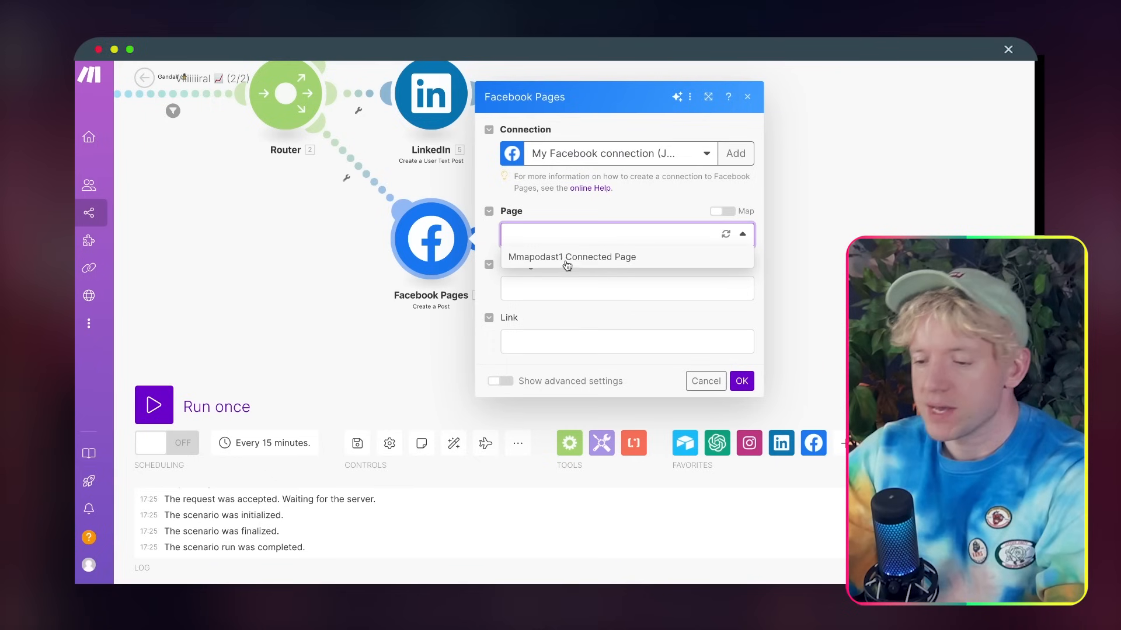
pyautogui.click(566, 259)
pyautogui.click(570, 284)
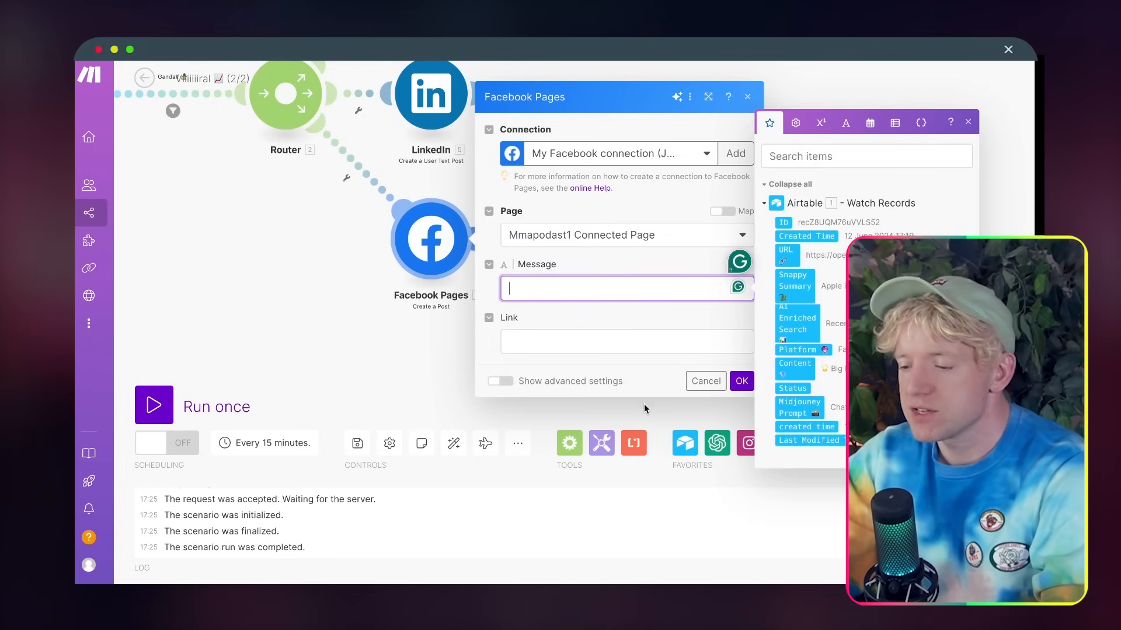
pyautogui.click(598, 350)
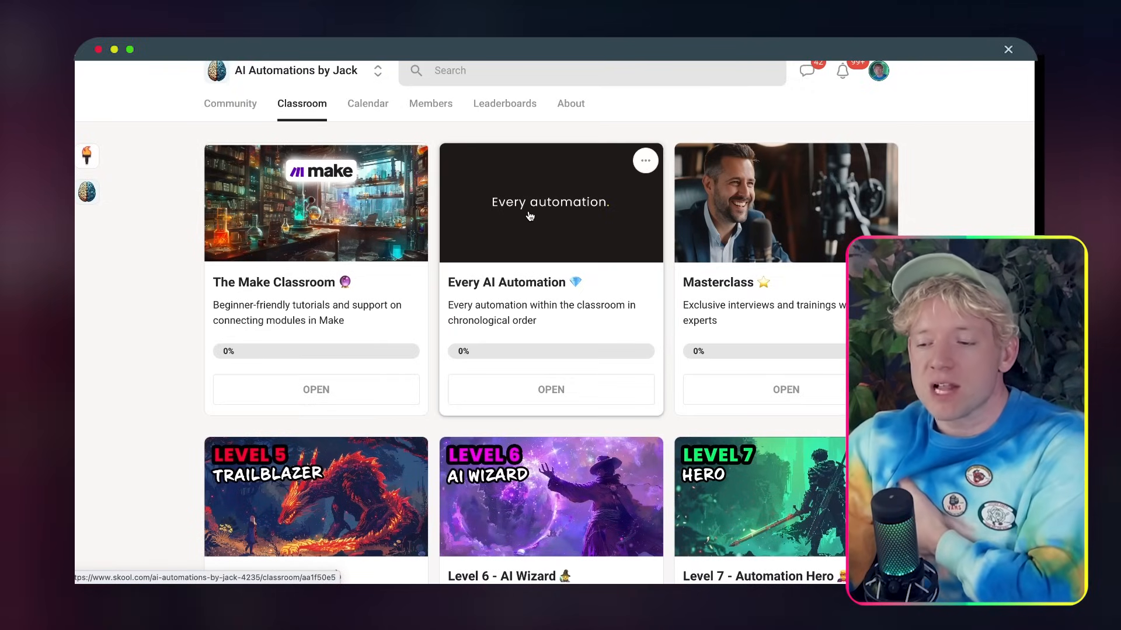
# Open The Make Classroom in the Skool community and look at its X (Formerly Twitter) and LinkedIN lessons
pyautogui.click(355, 234)
pyautogui.scroll(-1, 354, 234)
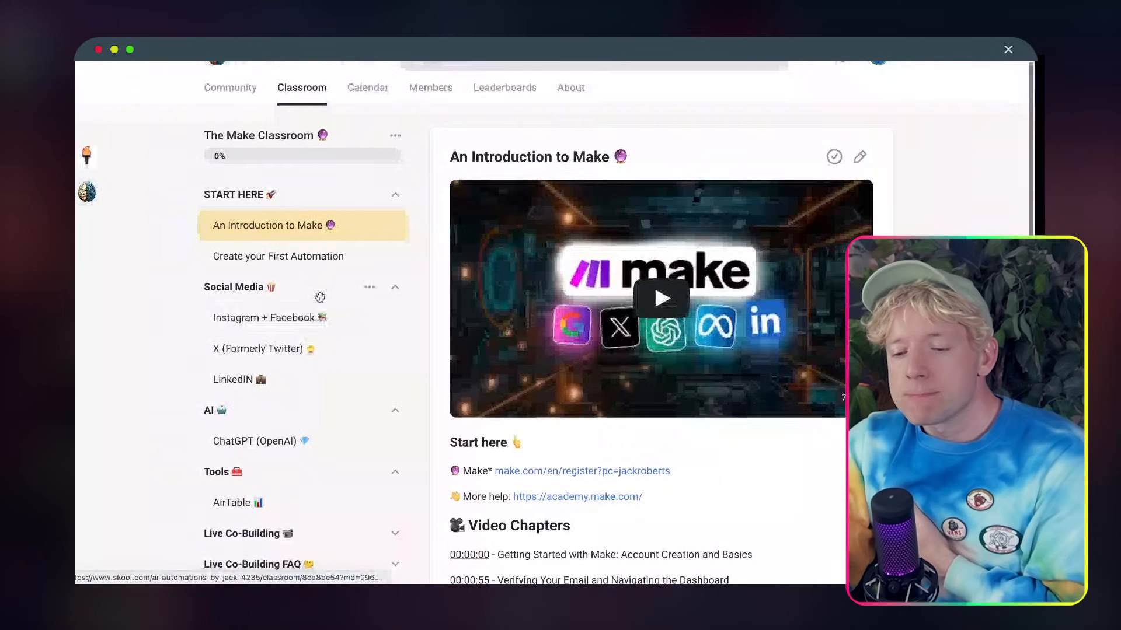
pyautogui.click(283, 347)
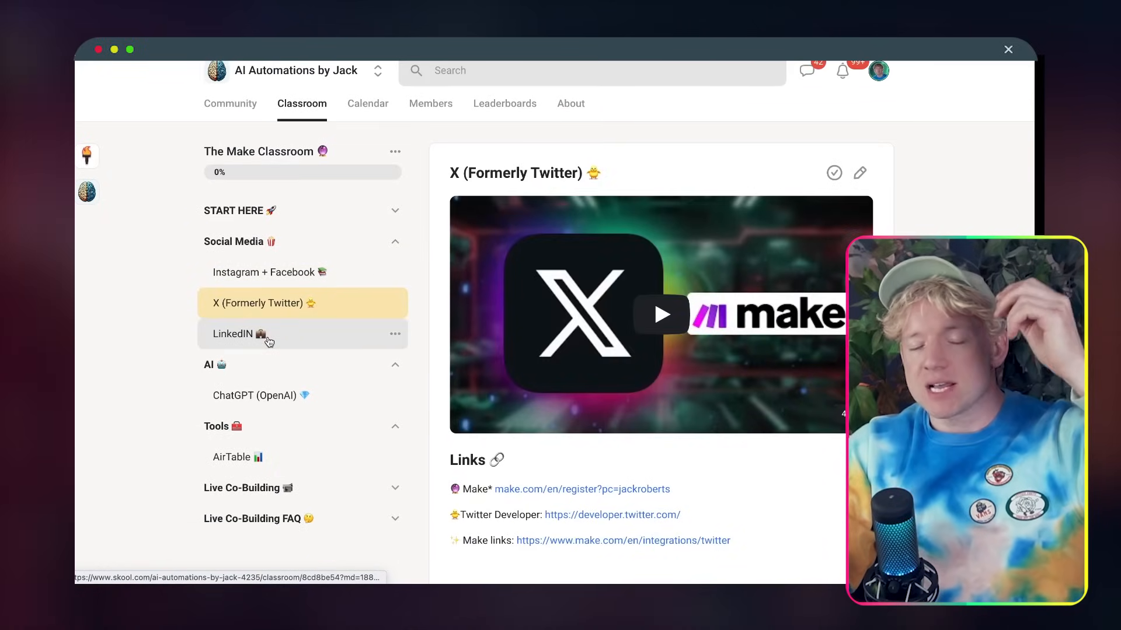
pyautogui.click(269, 341)
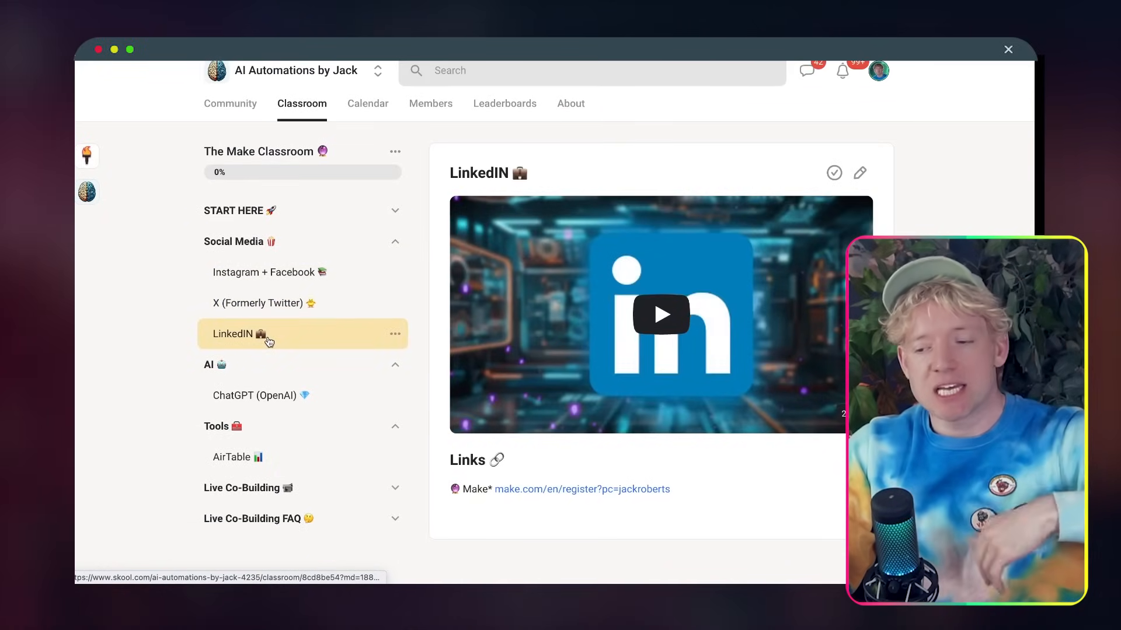
pyautogui.click(279, 308)
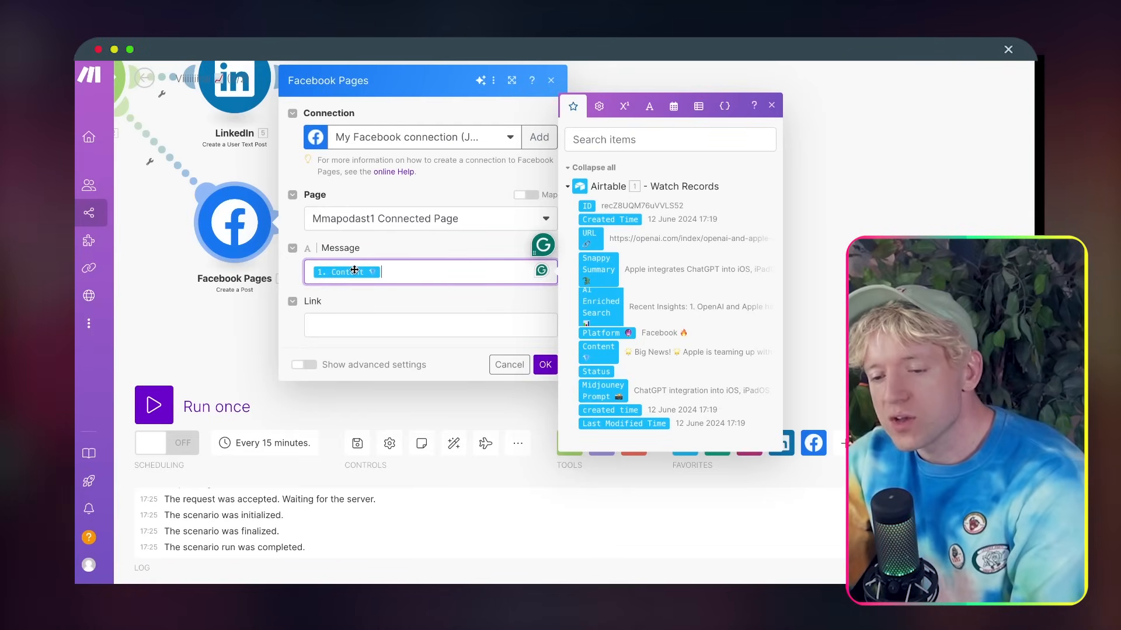
# Close the Facebook Pages post settings and return to the scenario canvas
pyautogui.click(363, 297)
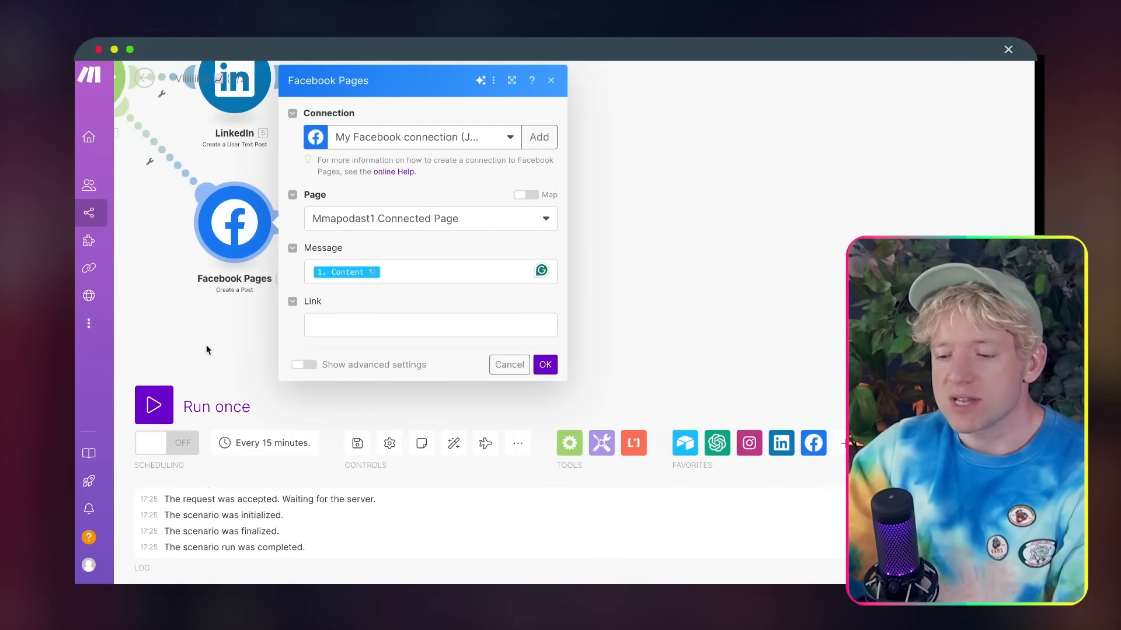
pyautogui.moveTo(207, 349); pyautogui.dragTo(383, 336)
pyautogui.click(732, 357)
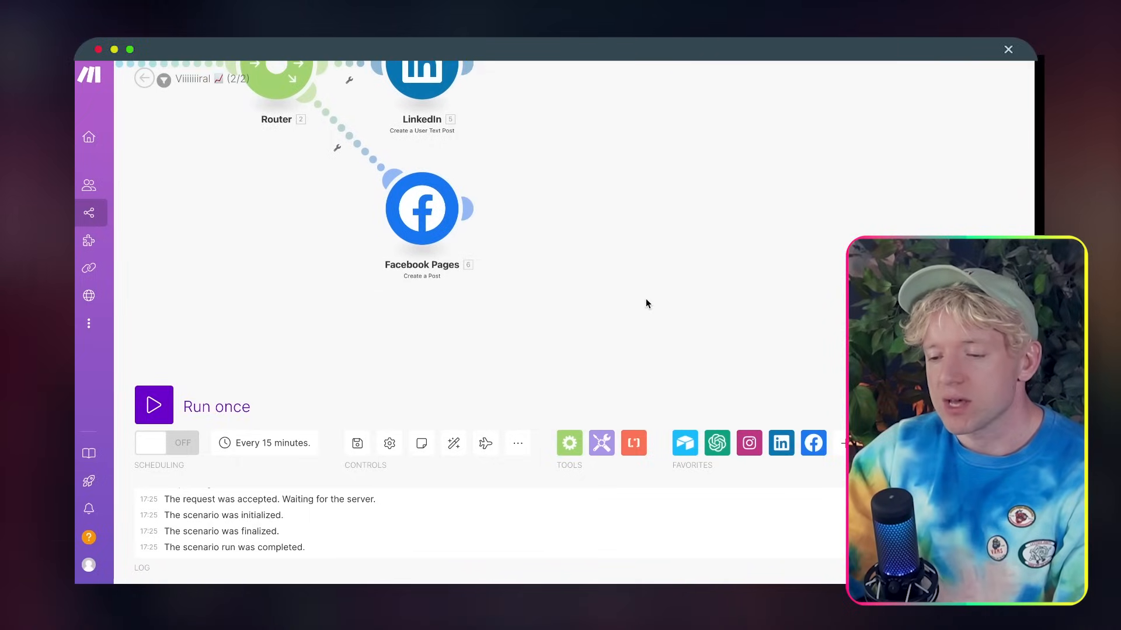
pyautogui.scroll(3, 646, 299)
pyautogui.scroll(-3, 669, 334)
pyautogui.moveTo(668, 336); pyautogui.dragTo(652, 286)
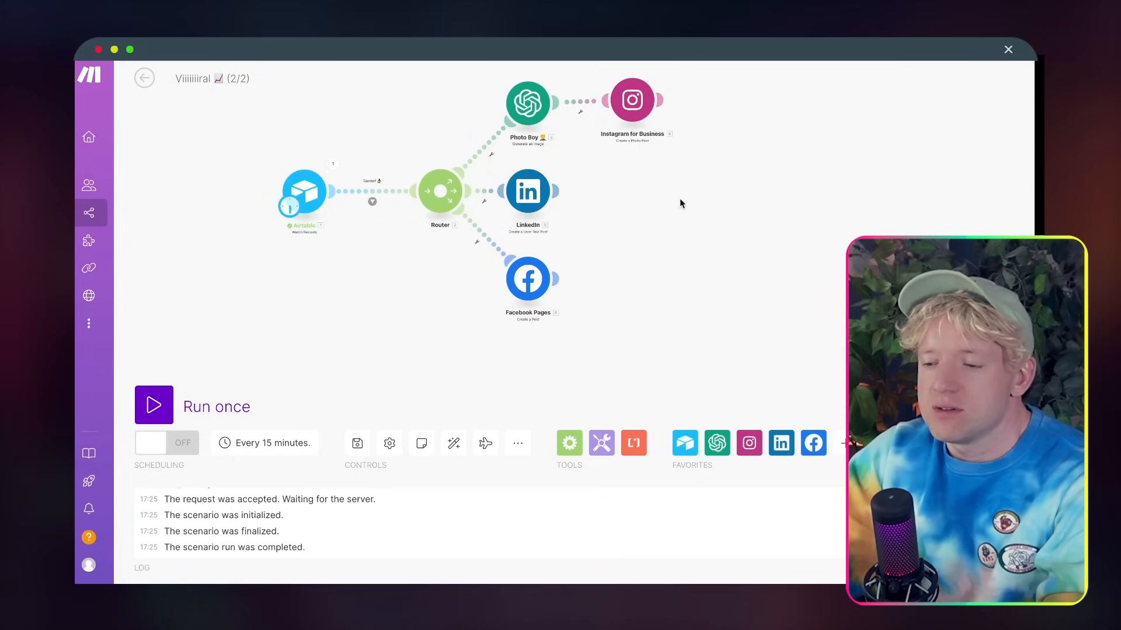
# Search the apps for twit and add X (formerly Twitter) to the scenario's favourites
pyautogui.click(843, 444)
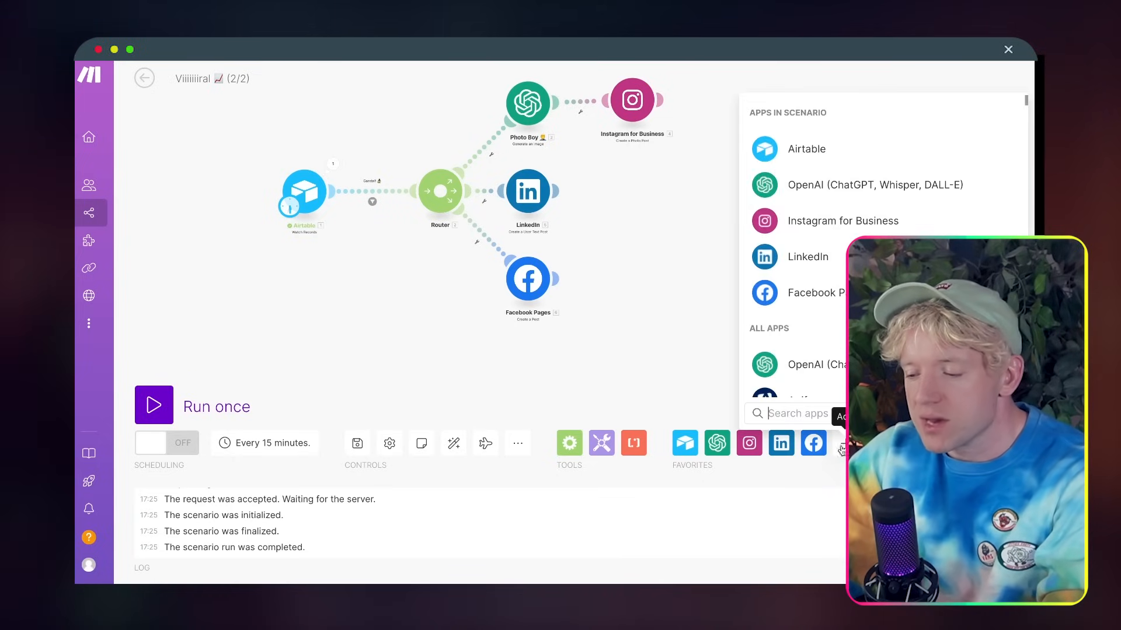
pyautogui.write('twot')
pyautogui.press('BackSpace')
pyautogui.press('BackSpace')
pyautogui.write('it')
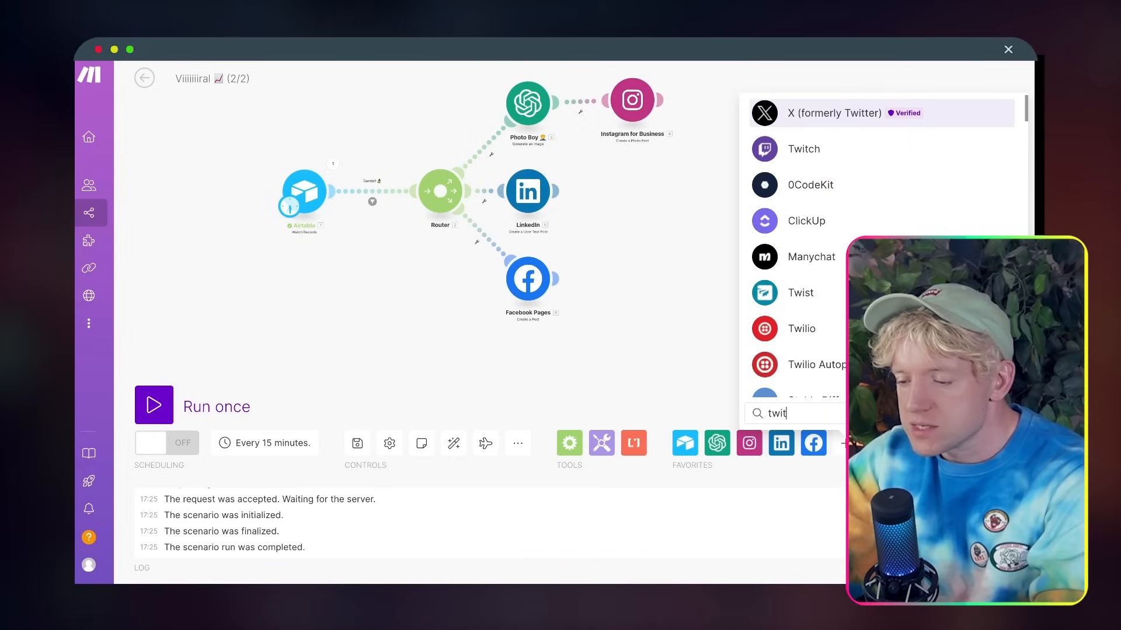
pyautogui.click(841, 116)
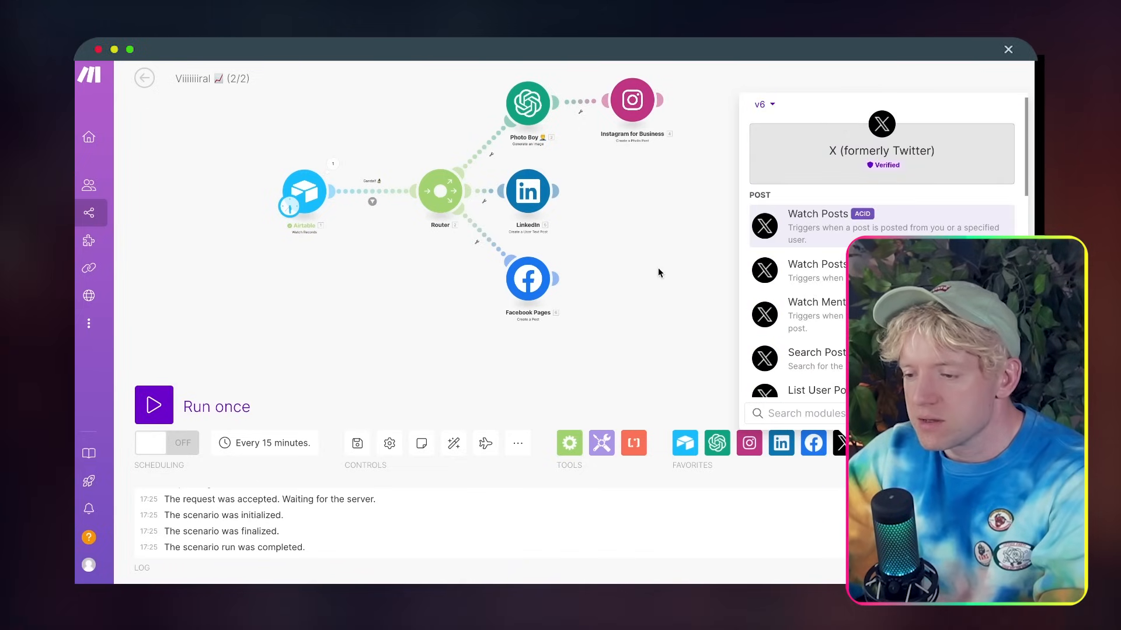
pyautogui.click(567, 272)
pyautogui.click(840, 444)
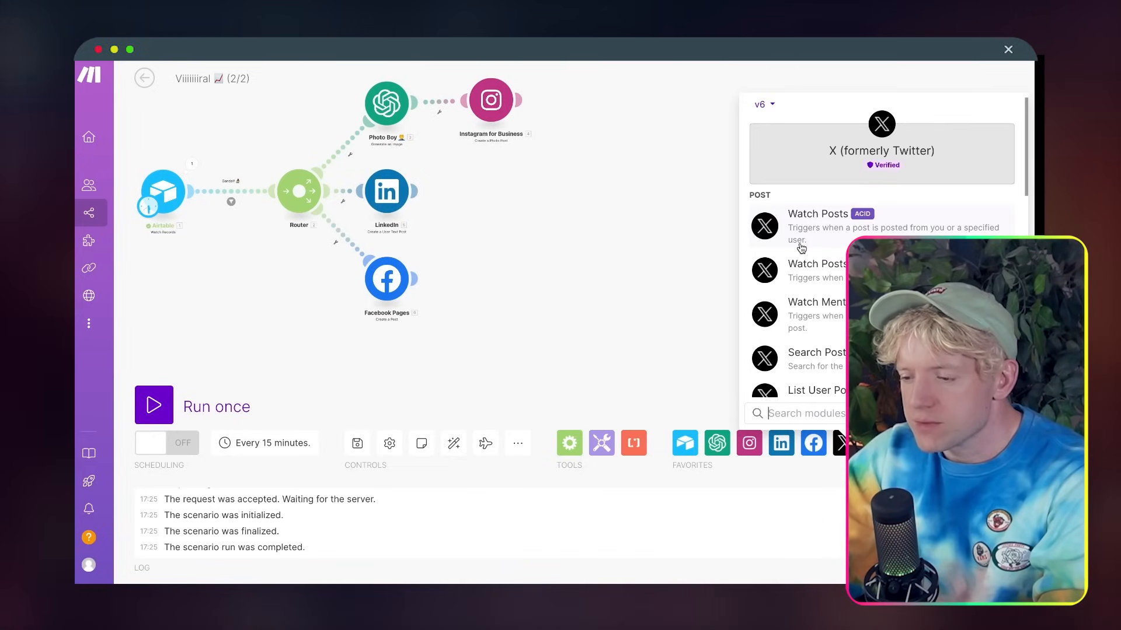
pyautogui.click(673, 146)
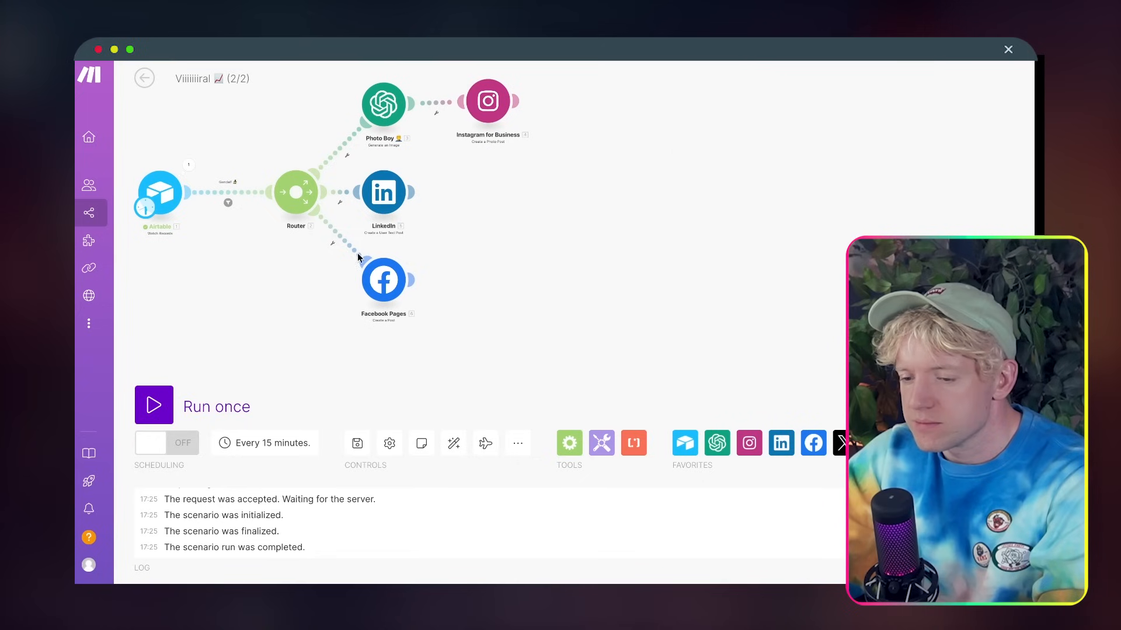
# Add a fourth branch to the Router with an X (formerly Twitter) Create a Post module
pyautogui.click(293, 188)
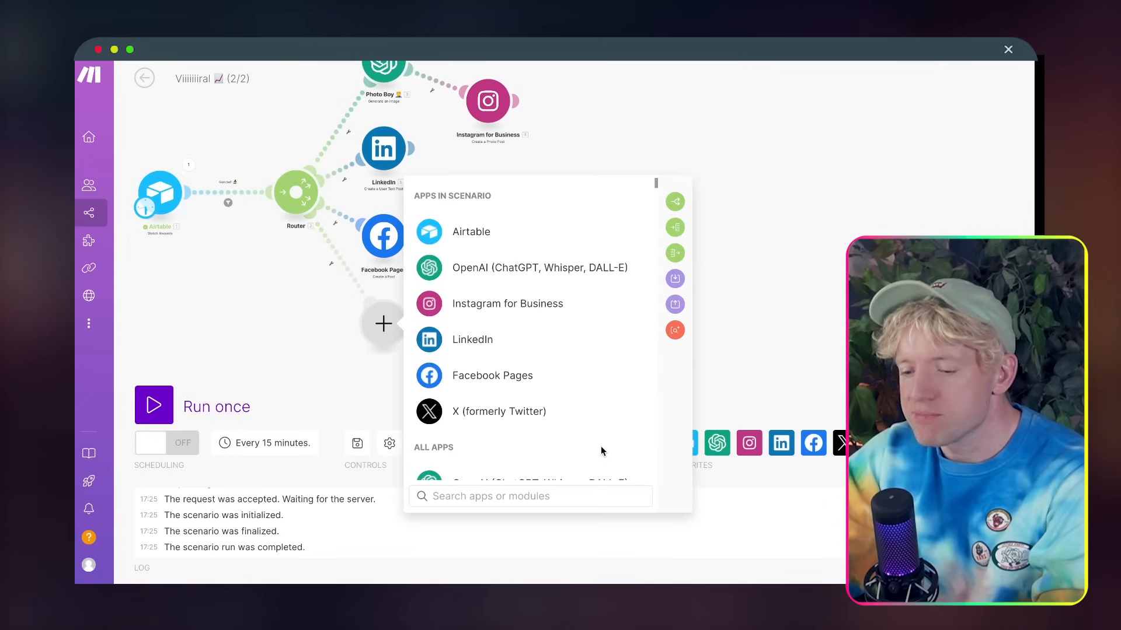
pyautogui.click(517, 408)
pyautogui.scroll(-1, 543, 365)
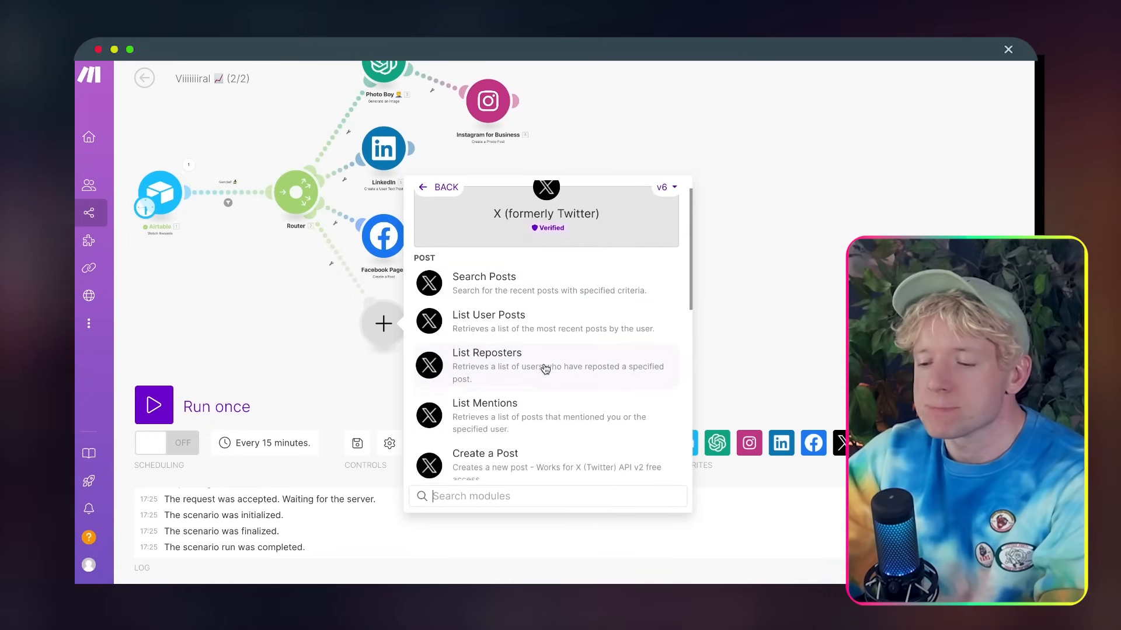
pyautogui.write('c')
pyautogui.press('BackSpace')
pyautogui.click(511, 470)
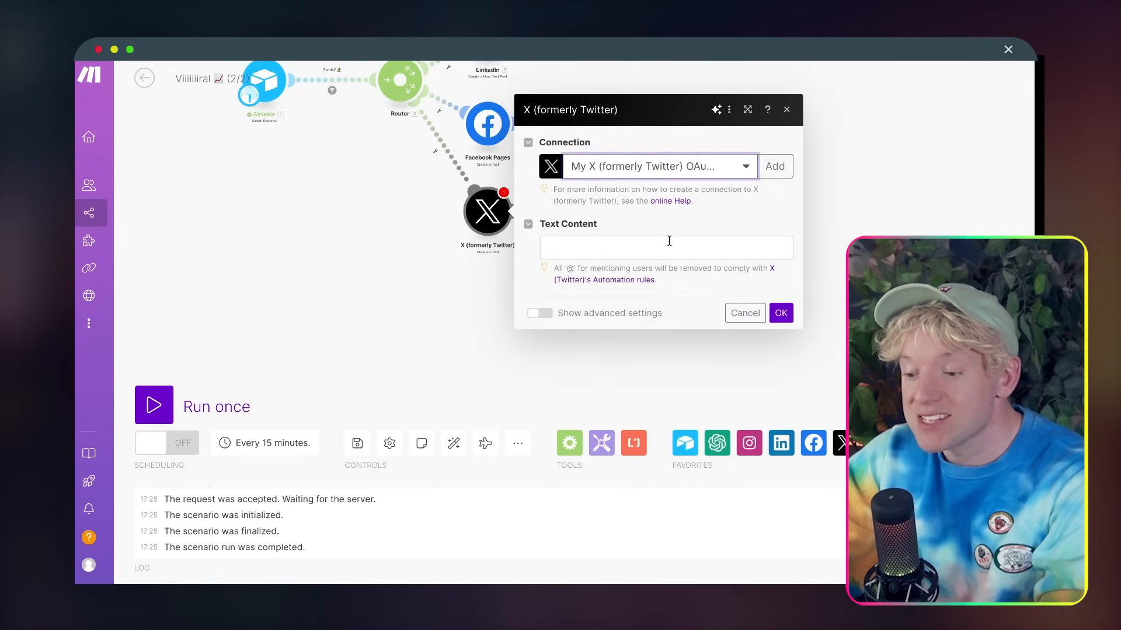
# Map the Airtable Content field as the X post's text content and auto-align the scenario's modules
pyautogui.click(669, 242)
pyautogui.moveTo(718, 374); pyautogui.dragTo(503, 374)
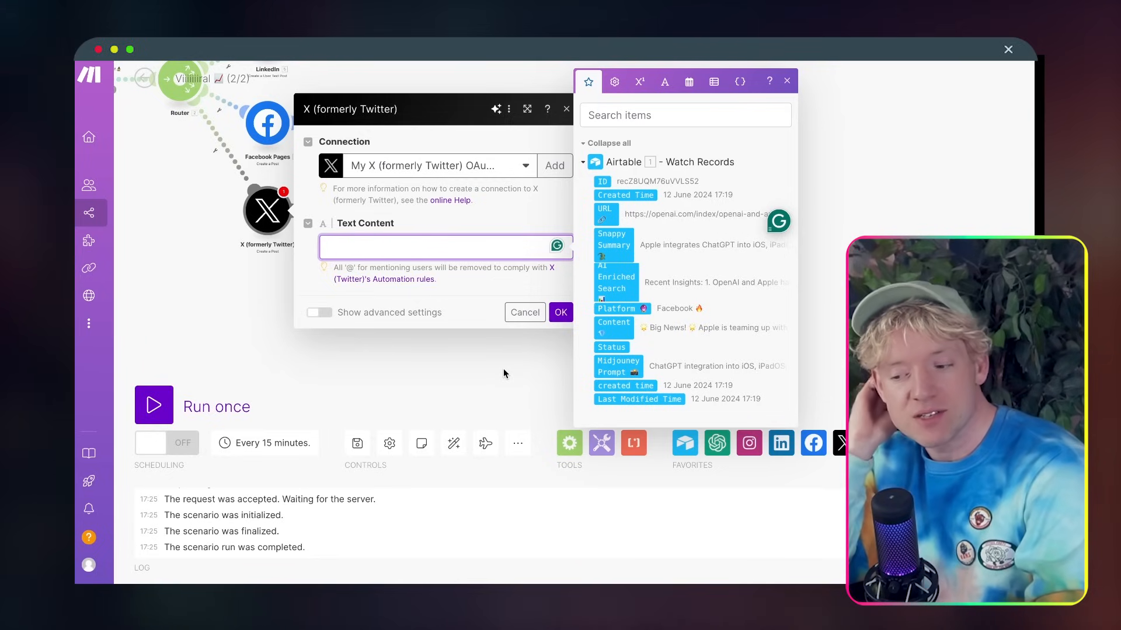
pyautogui.click(621, 324)
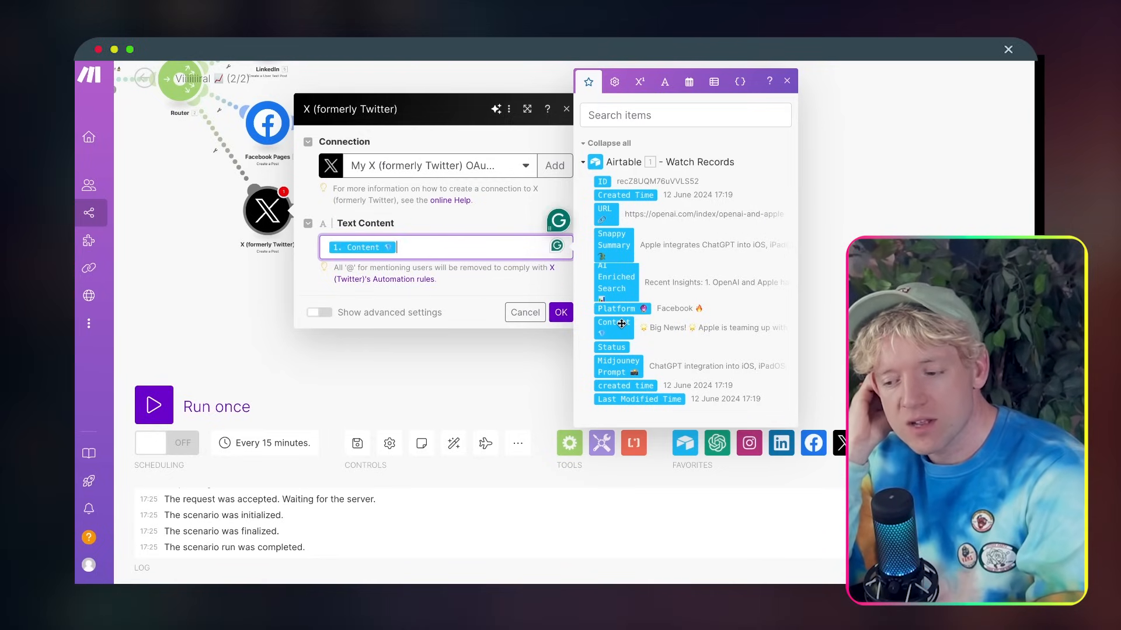
pyautogui.click(554, 314)
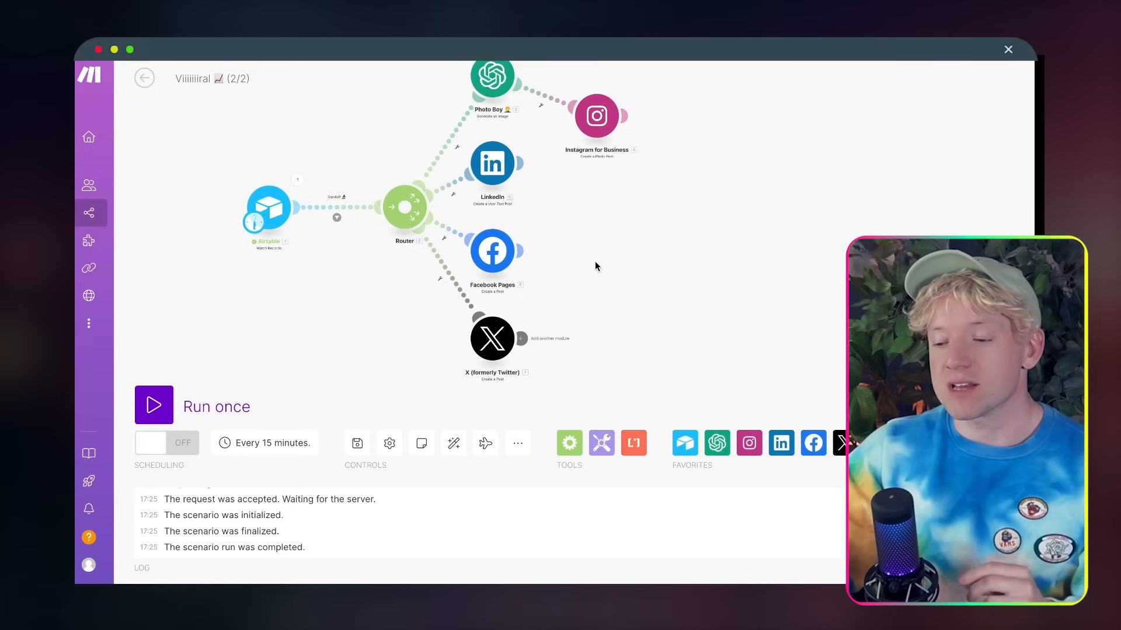
pyautogui.scroll(1, 594, 261)
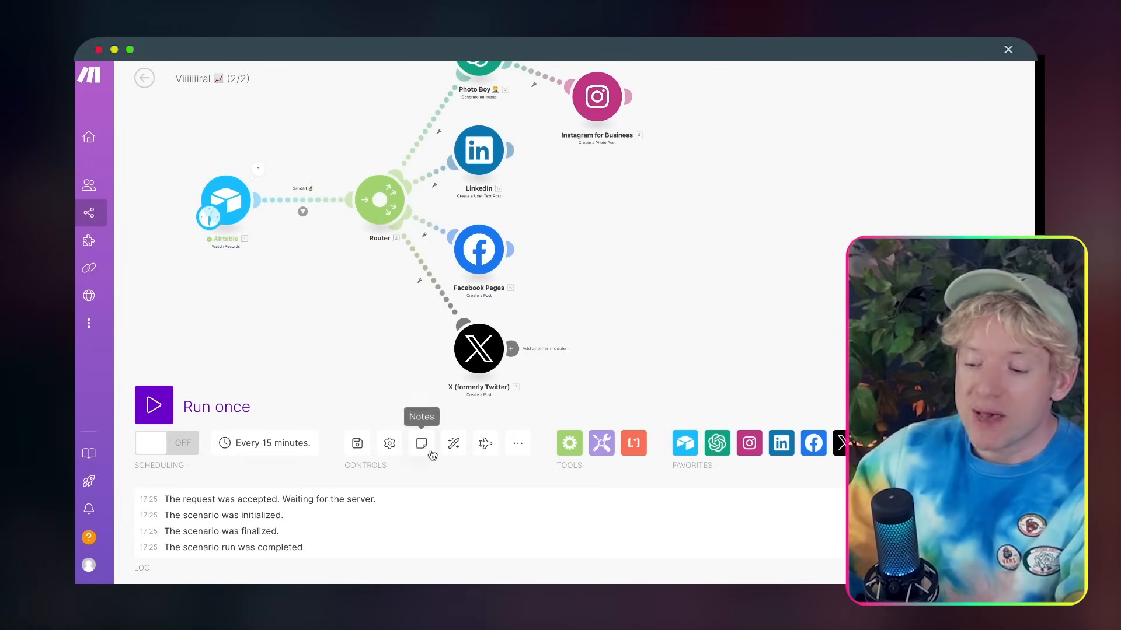
pyautogui.click(454, 443)
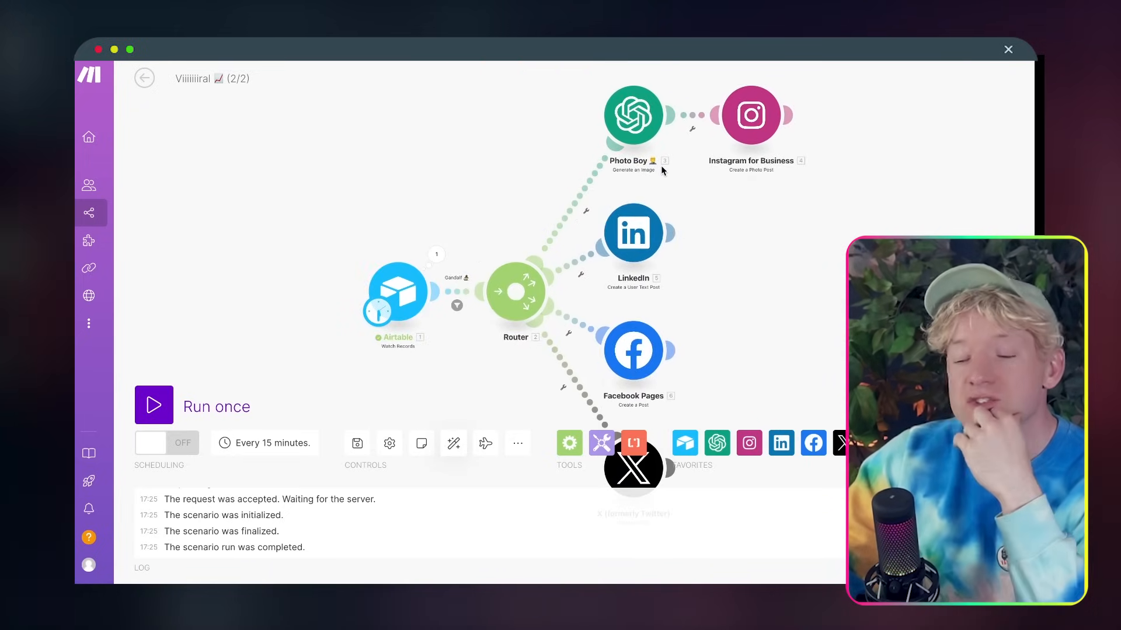
# Set up a filter on the route from the Router to Photo Boy and label it Instagram 🚀
pyautogui.click(587, 193)
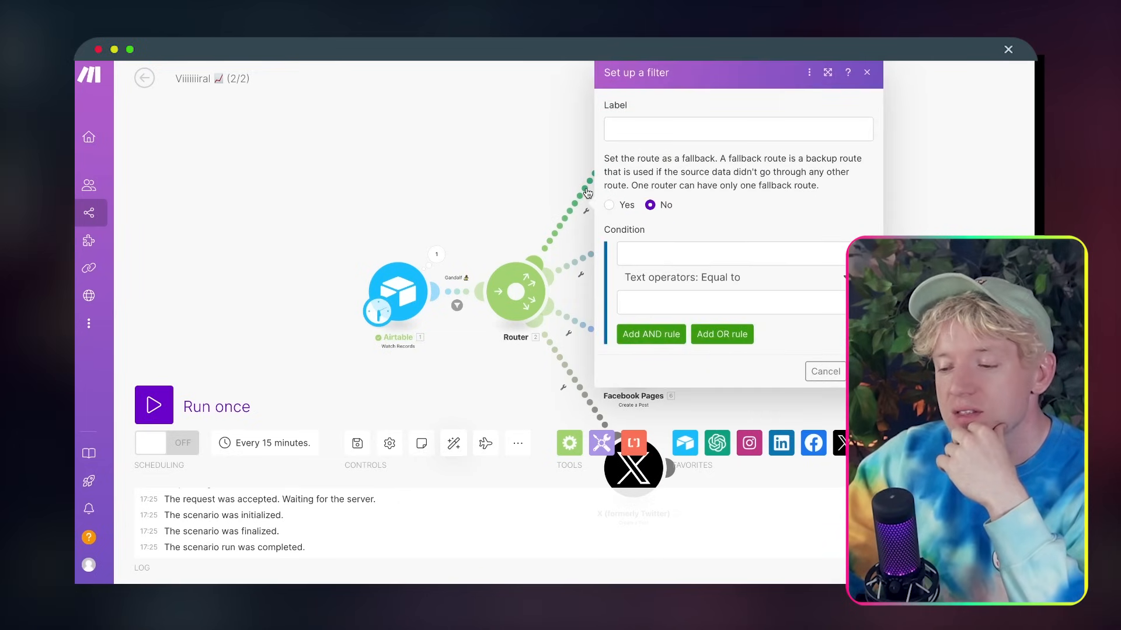
pyautogui.click(673, 131)
pyautogui.write('Instagram')
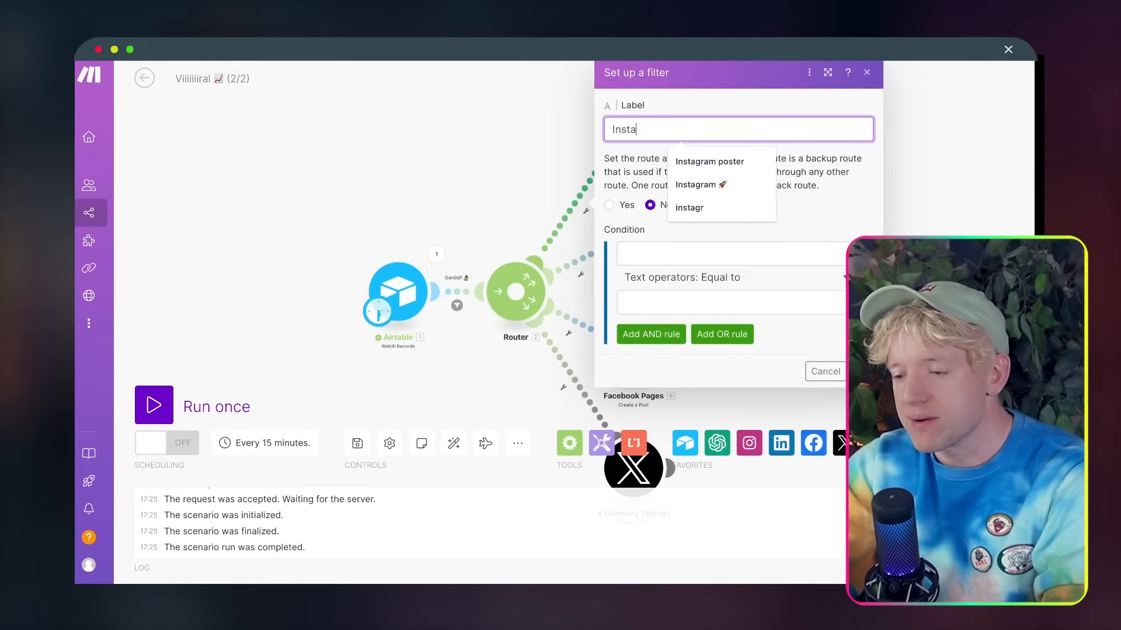
pyautogui.click(739, 195)
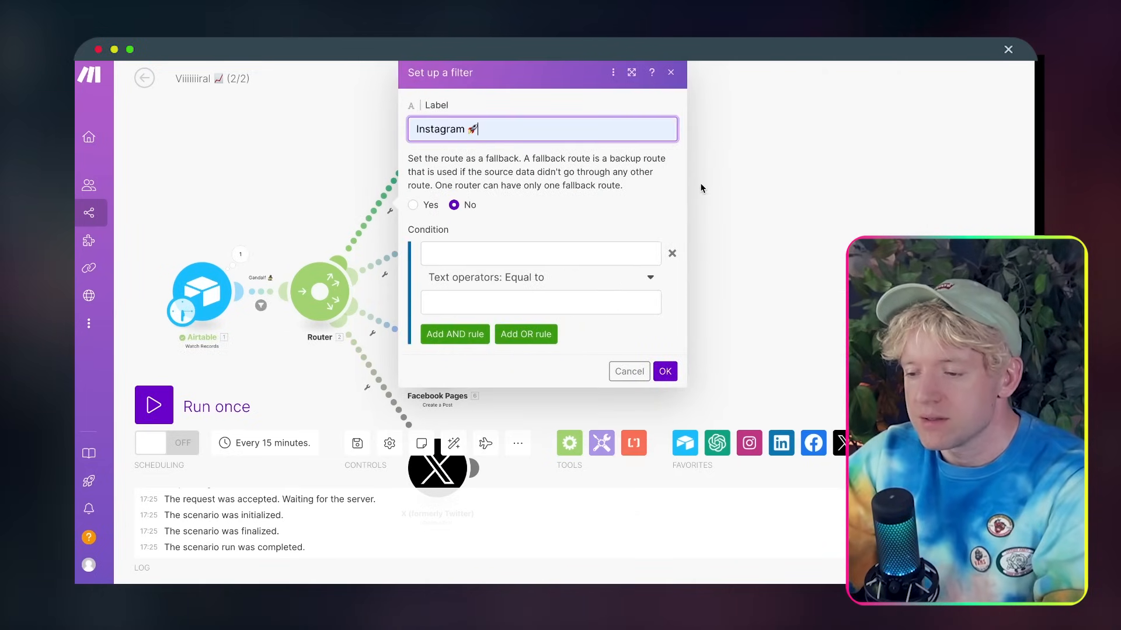
# Set the Instagram filter's condition to Airtable Platform, Contains (case insensitive), instagram, and save the filter
pyautogui.click(486, 252)
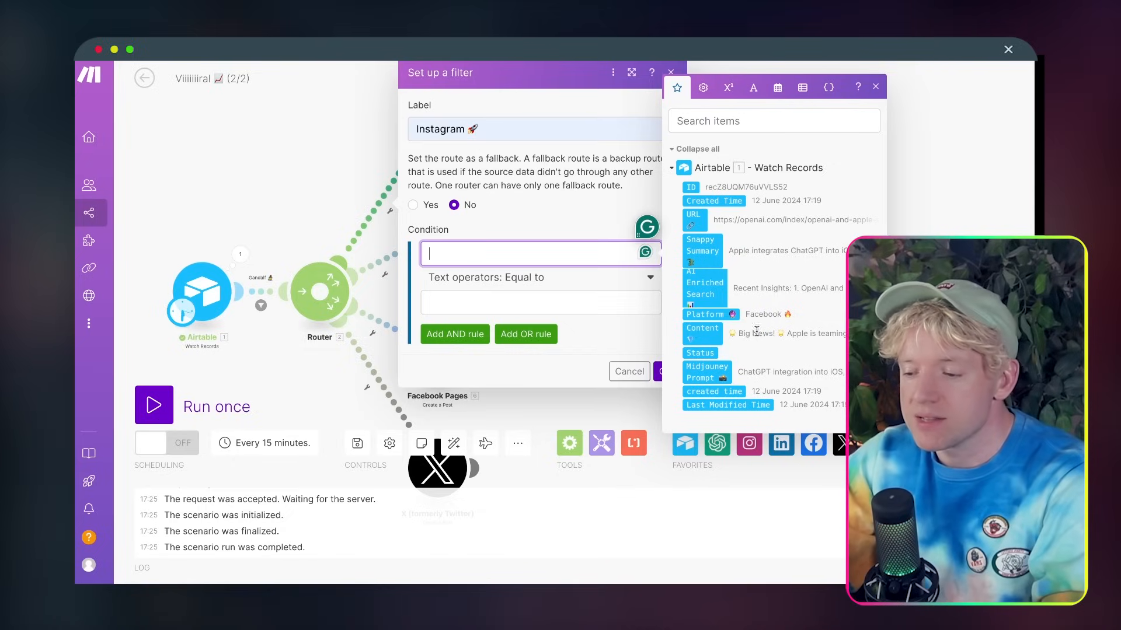
pyautogui.click(703, 315)
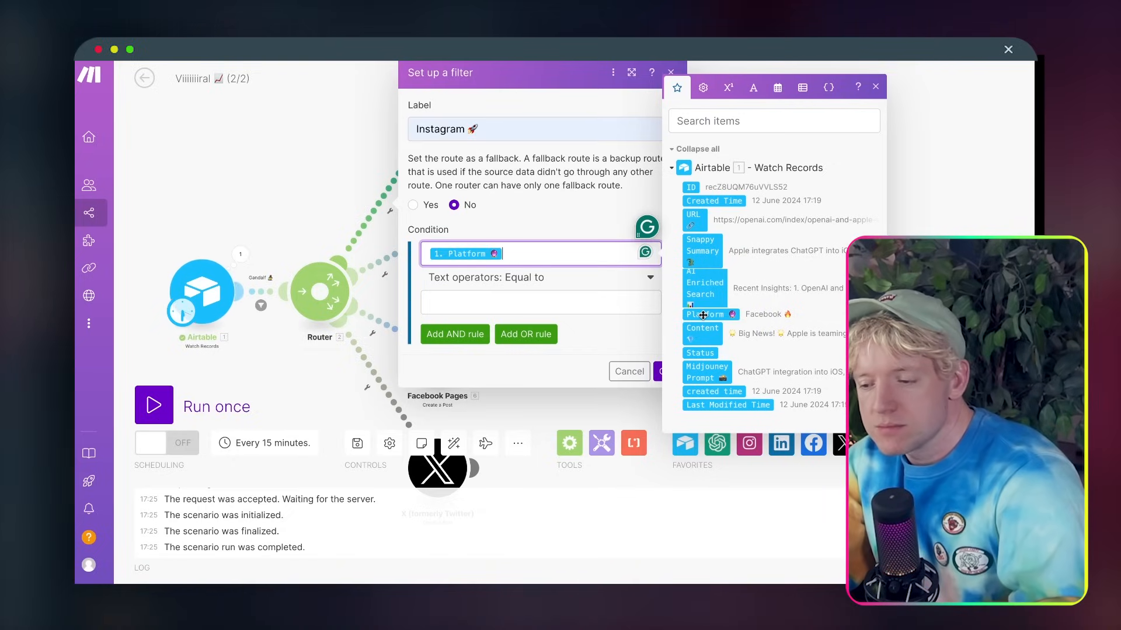
pyautogui.click(499, 279)
pyautogui.write('cont')
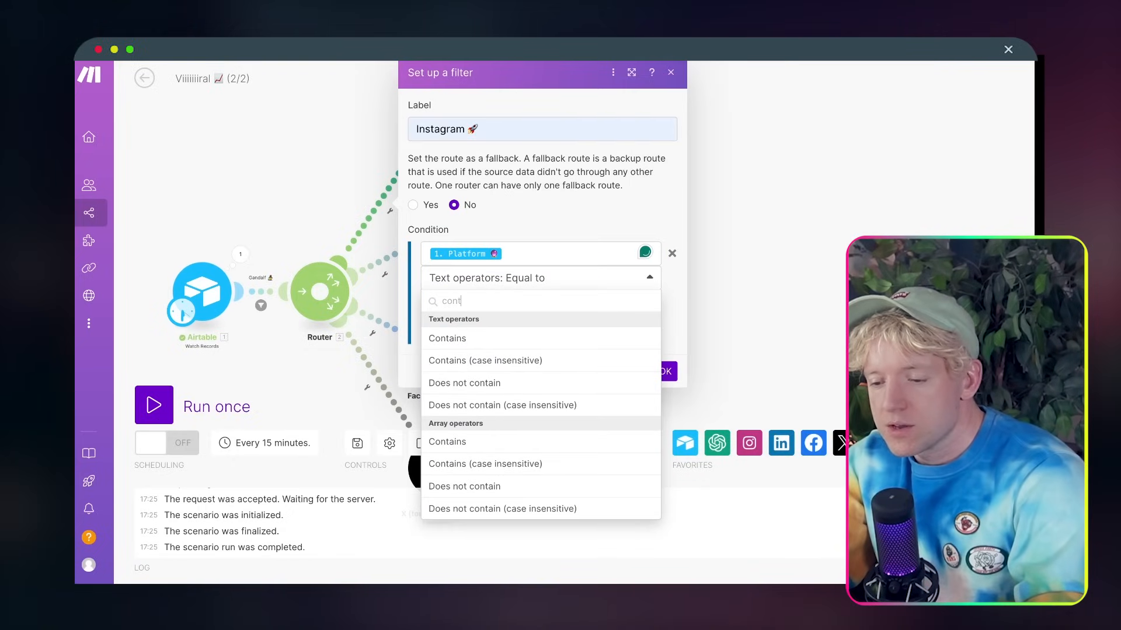
pyautogui.click(525, 360)
pyautogui.click(498, 302)
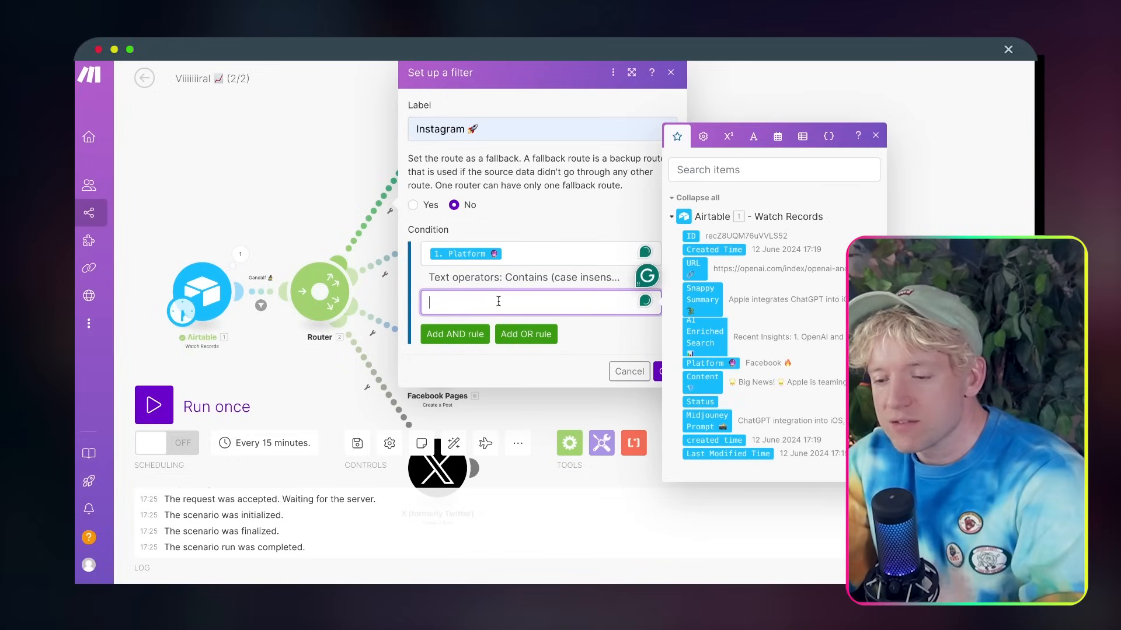
pyautogui.write('instagram')
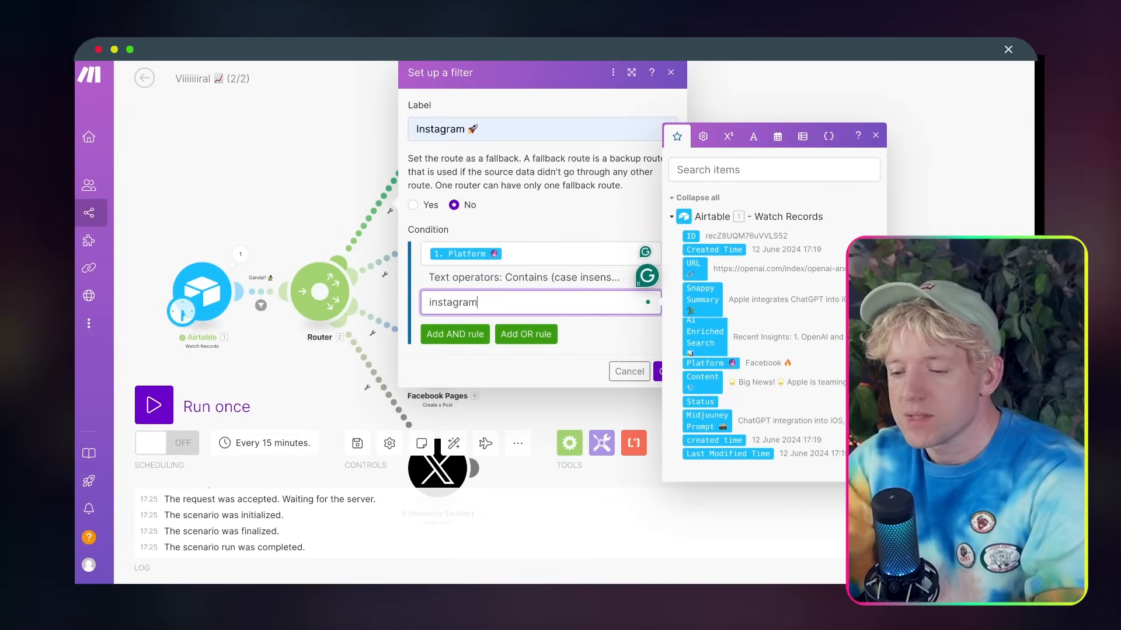
pyautogui.click(664, 371)
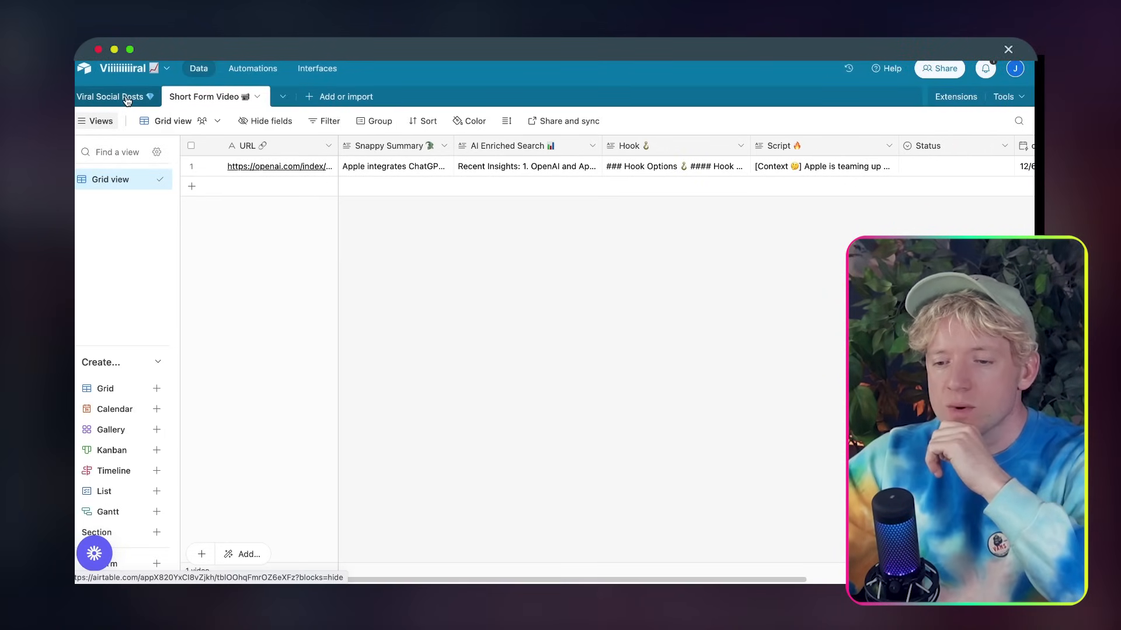
# Switch to Airtable's Viral Social Posts table and examine the Platform and Status columns against the scenario's routes
pyautogui.click(126, 98)
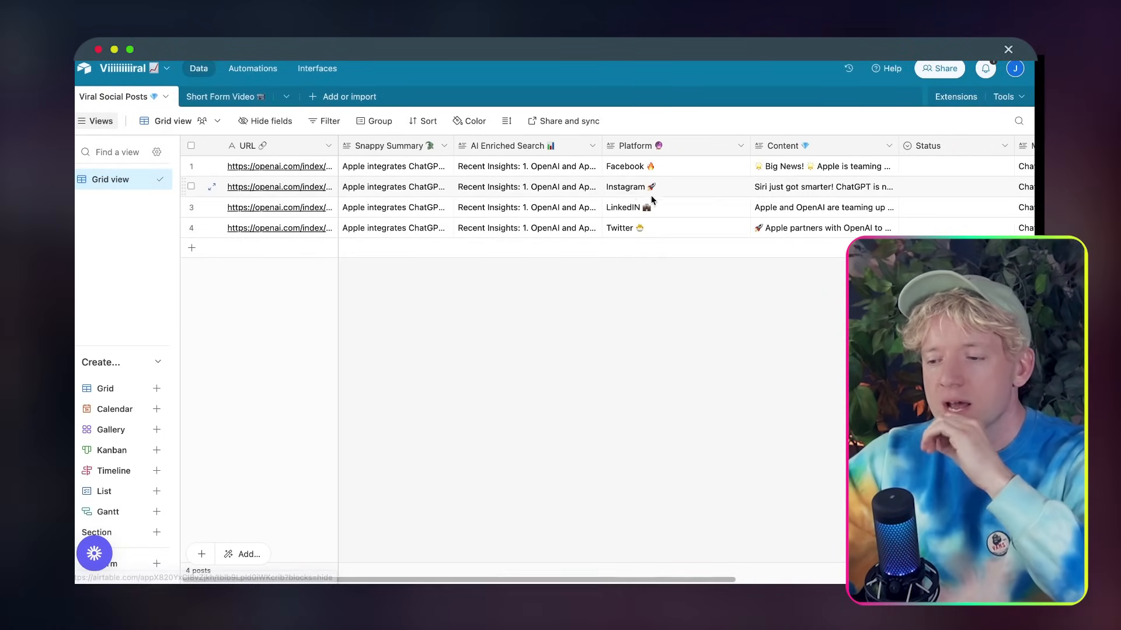
pyautogui.hscroll(2, 891, 210)
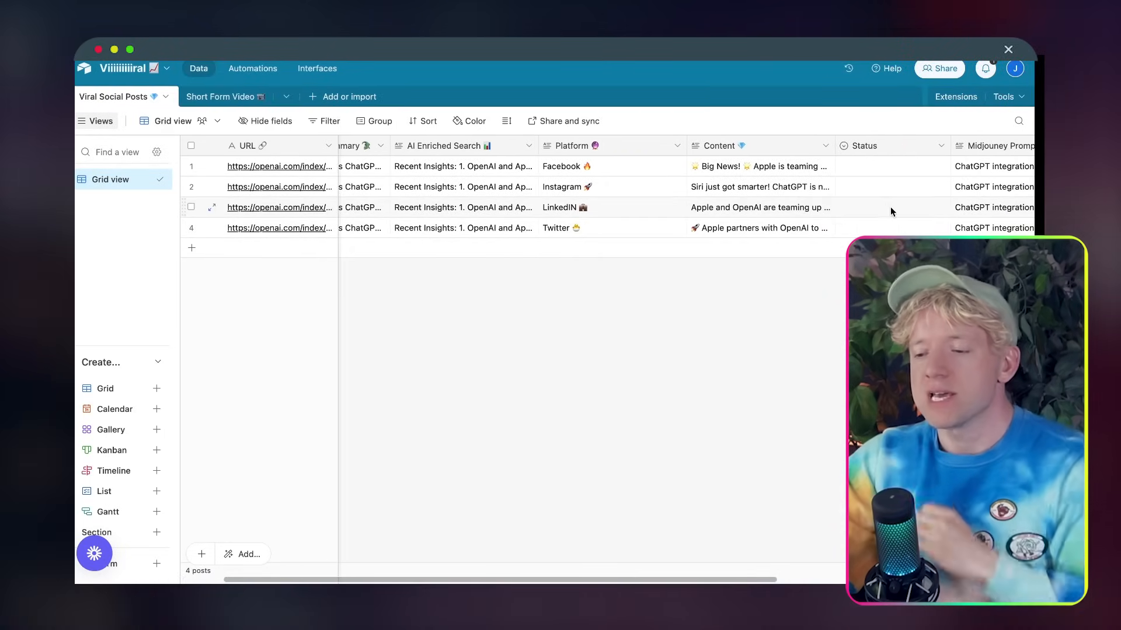
pyautogui.click(895, 230)
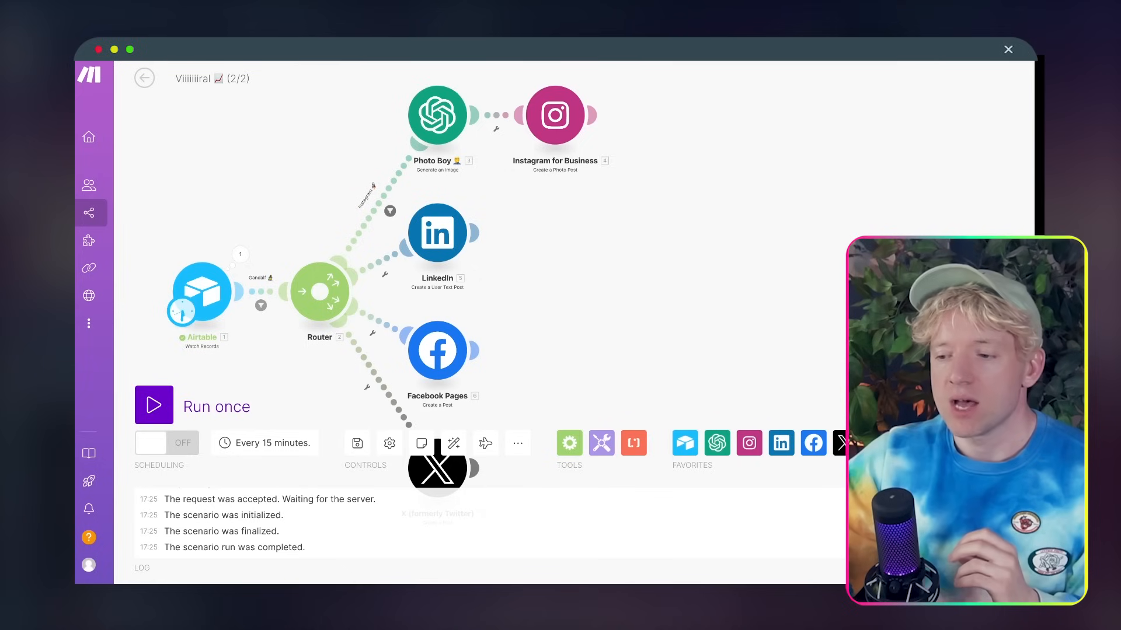
pyautogui.moveTo(559, 314); pyautogui.dragTo(588, 270)
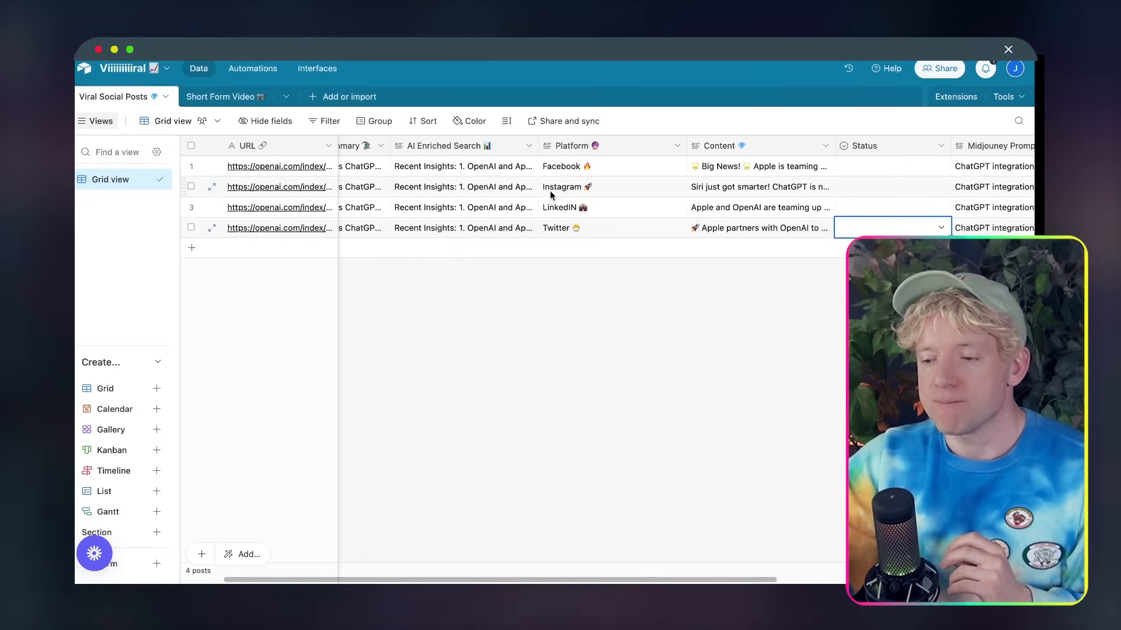
pyautogui.click(563, 226)
pyautogui.click(569, 171)
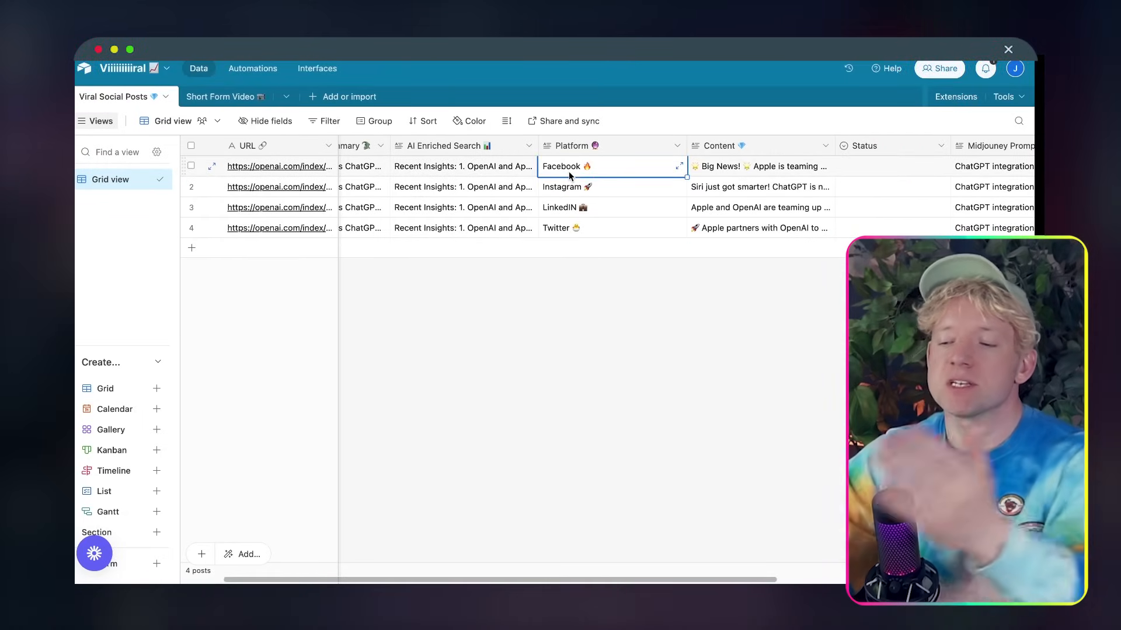
pyautogui.moveTo(567, 170); pyautogui.dragTo(562, 227)
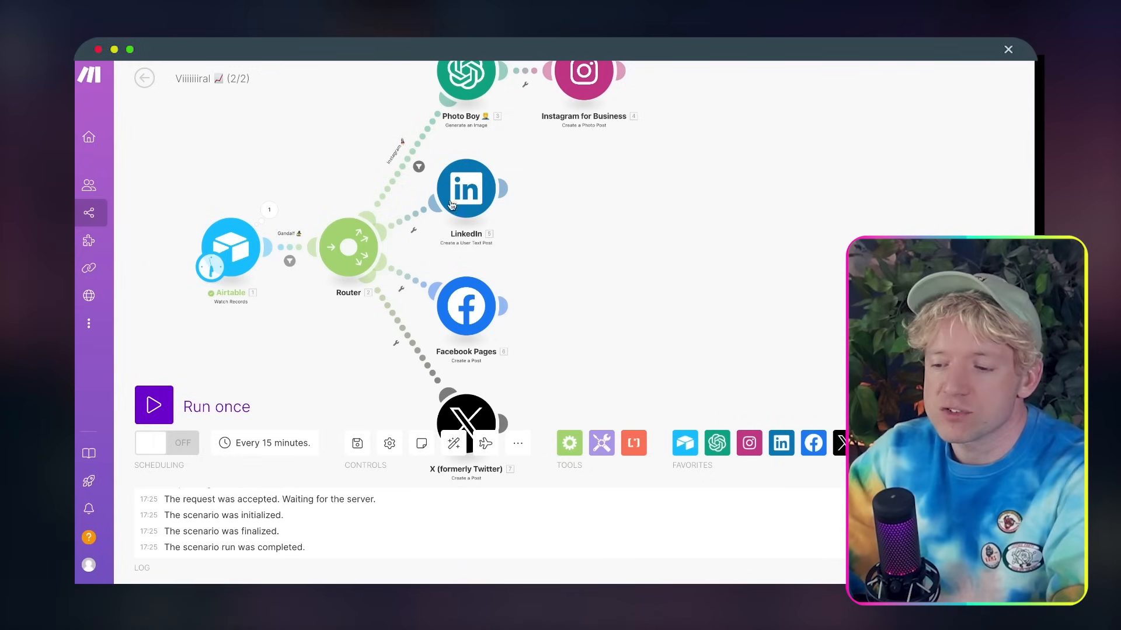
# Back in Make, shift the LinkedIn module slightly away from the Router and label its route's filter linkedIN 💼
pyautogui.moveTo(453, 205); pyautogui.dragTo(486, 206)
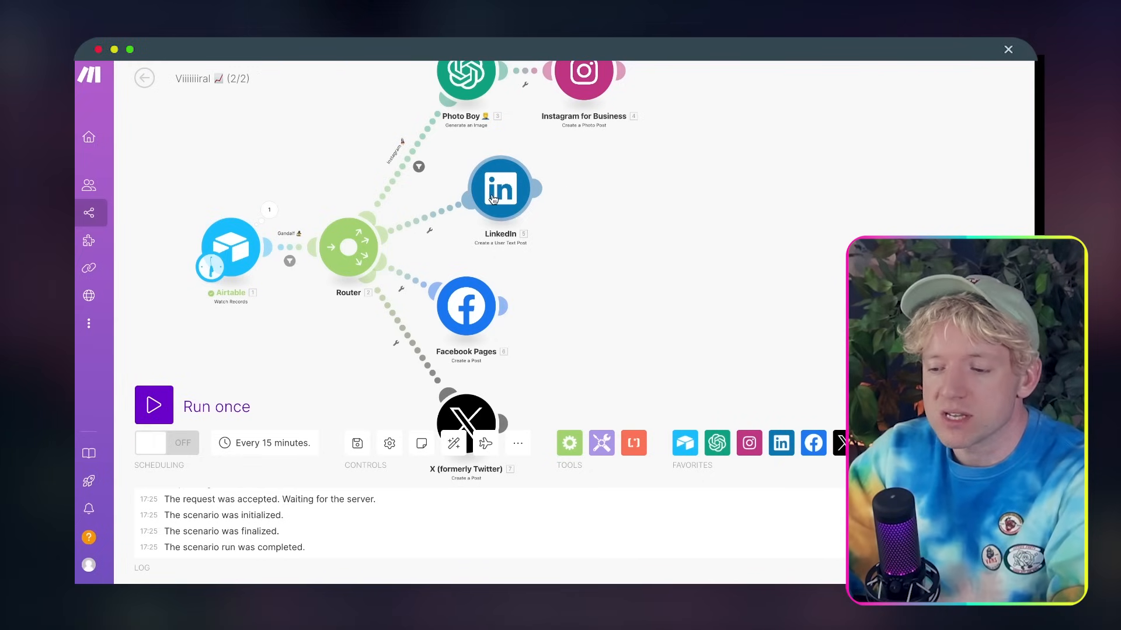
pyautogui.click(424, 218)
pyautogui.click(525, 127)
pyautogui.write('lin')
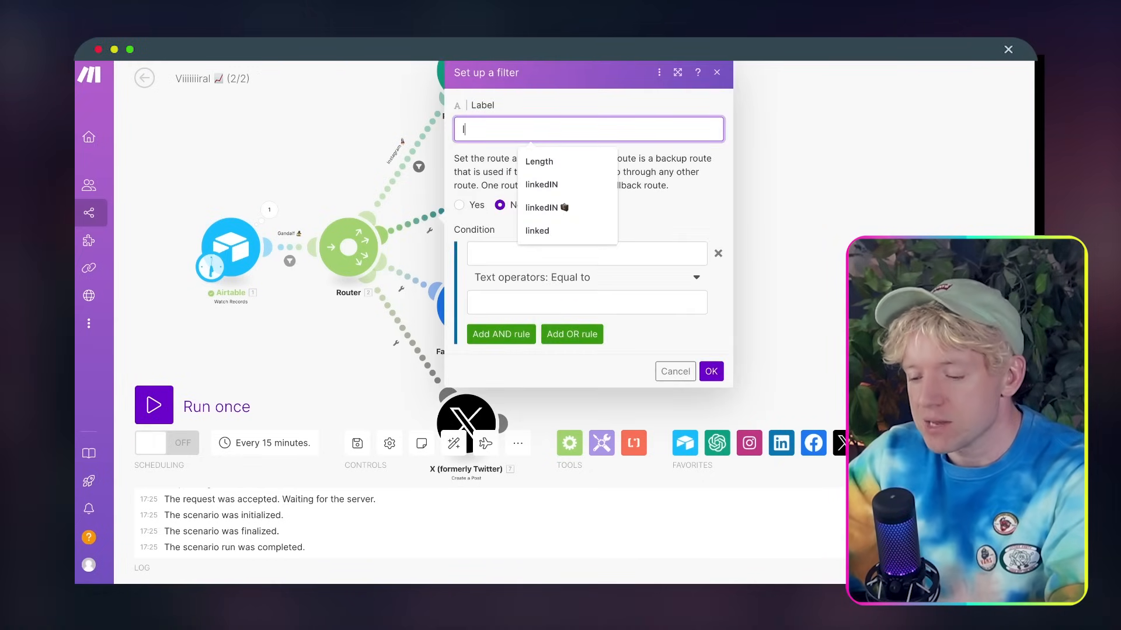
pyautogui.click(528, 184)
# Set the LinkedIn filter's condition to Airtable Platform, Contains (case insensitive), linkedin, and save the filter
pyautogui.click(527, 251)
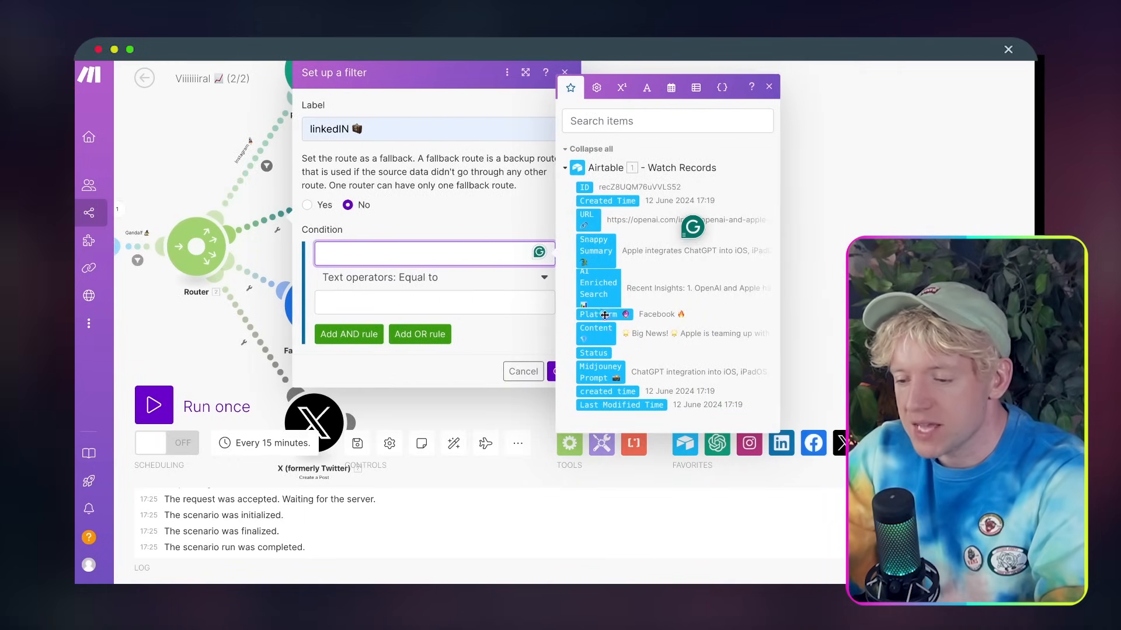
pyautogui.click(604, 315)
pyautogui.click(426, 279)
pyautogui.write('case')
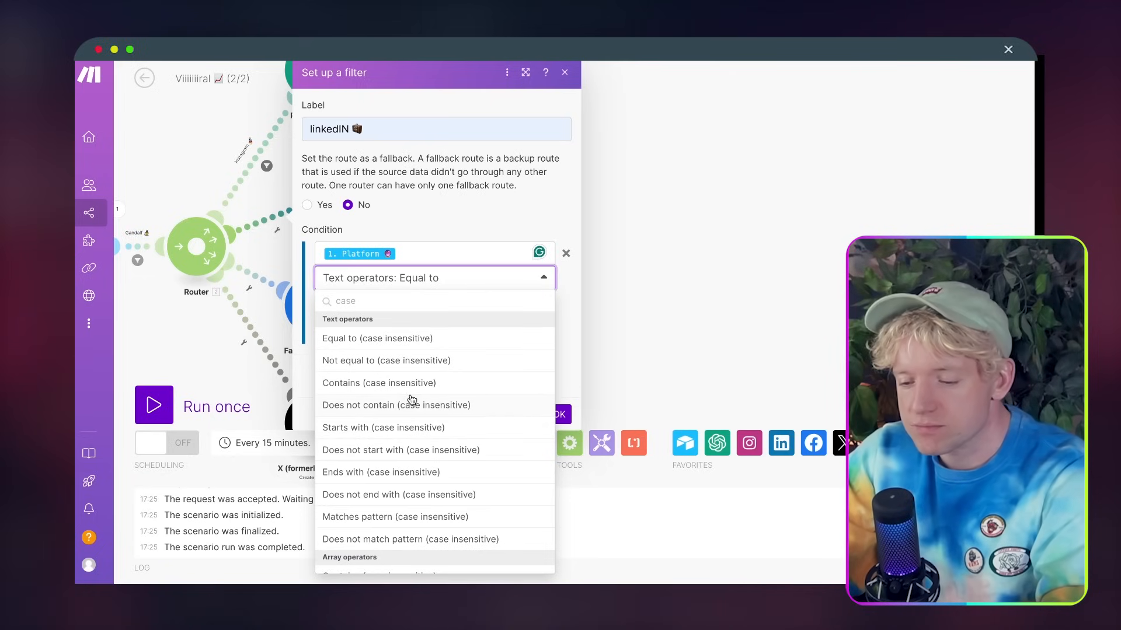
pyautogui.click(419, 384)
pyautogui.click(397, 303)
pyautogui.write('linkedin')
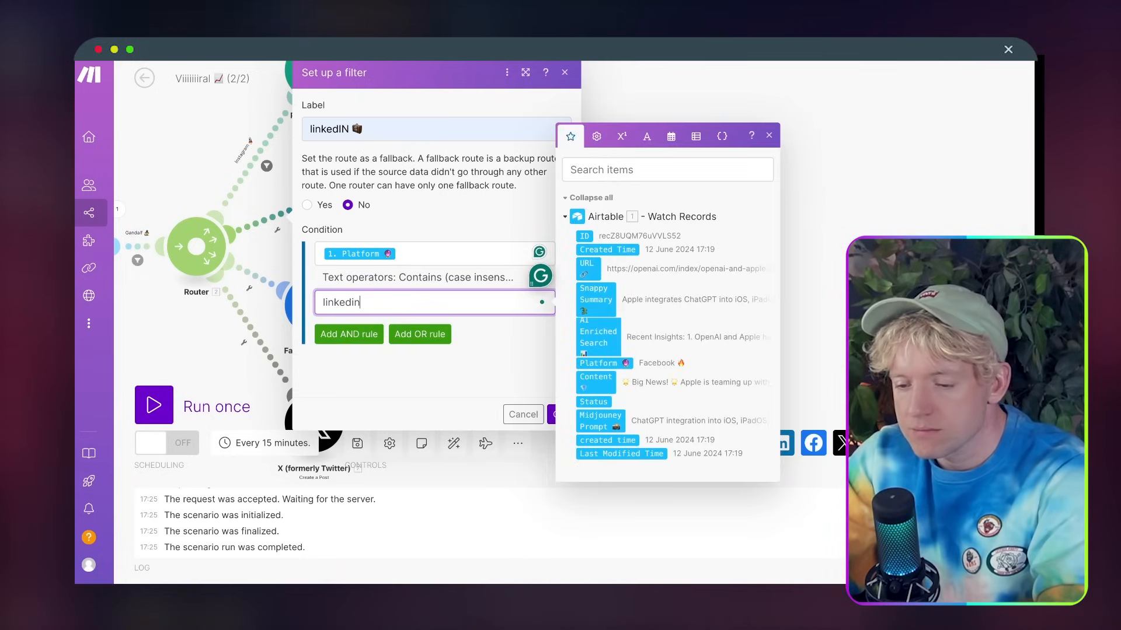
pyautogui.click(471, 363)
pyautogui.click(561, 414)
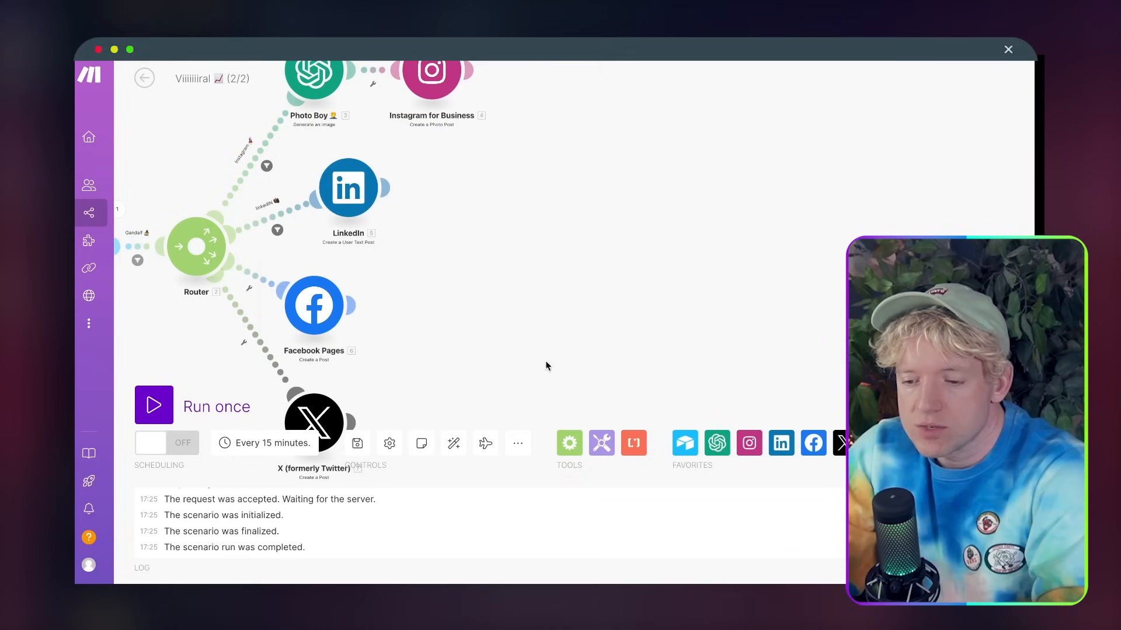
# Set up a filter on the route from the Router to Facebook Pages and label it Facebook 🔥
pyautogui.click(292, 290)
pyautogui.click(415, 176)
pyautogui.write('fa')
pyautogui.click(420, 237)
# Set the Facebook filter's condition to Airtable Platform, Contains (case insensitive), facebook, and save the filter
pyautogui.click(397, 309)
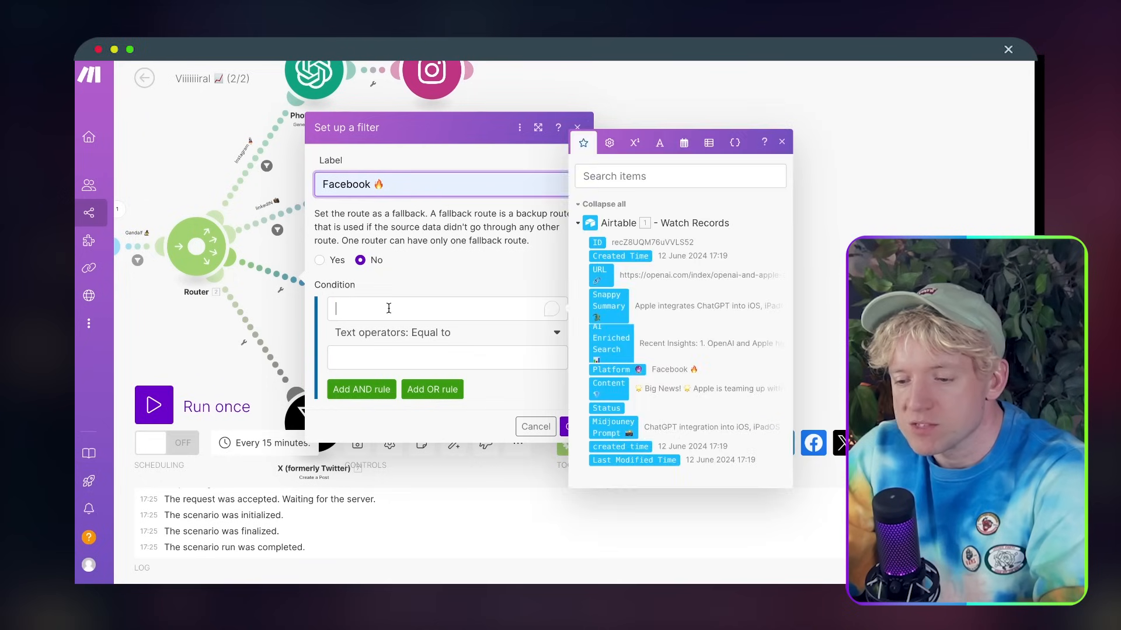
pyautogui.click(610, 371)
pyautogui.click(444, 333)
pyautogui.write('contai')
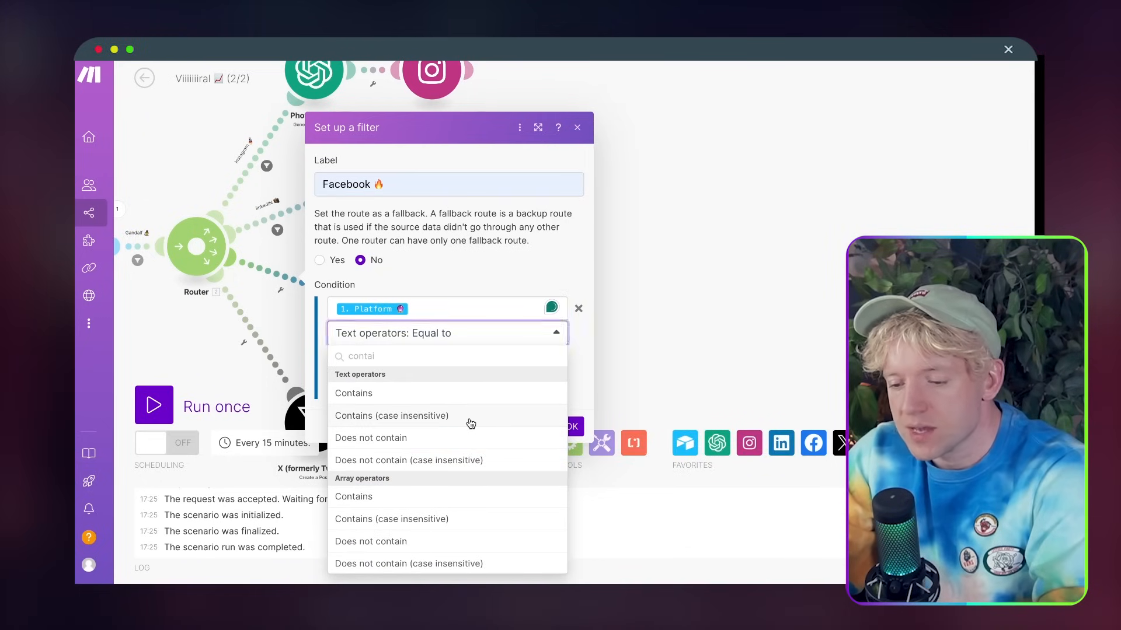
pyautogui.click(471, 417)
pyautogui.click(433, 356)
pyautogui.write('facebook')
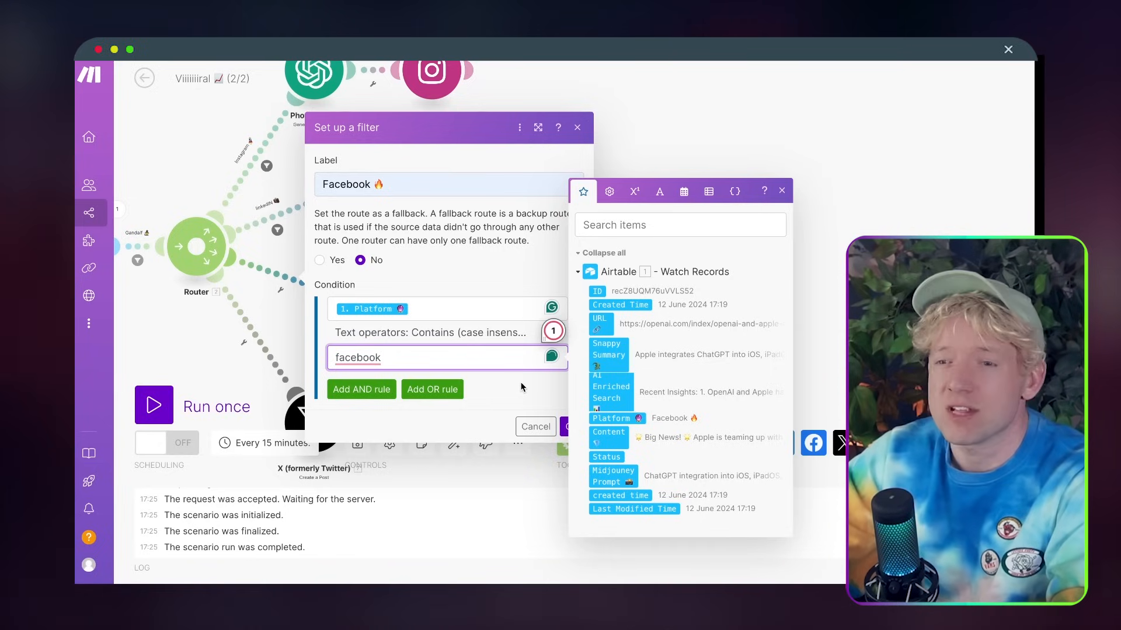
pyautogui.click(565, 430)
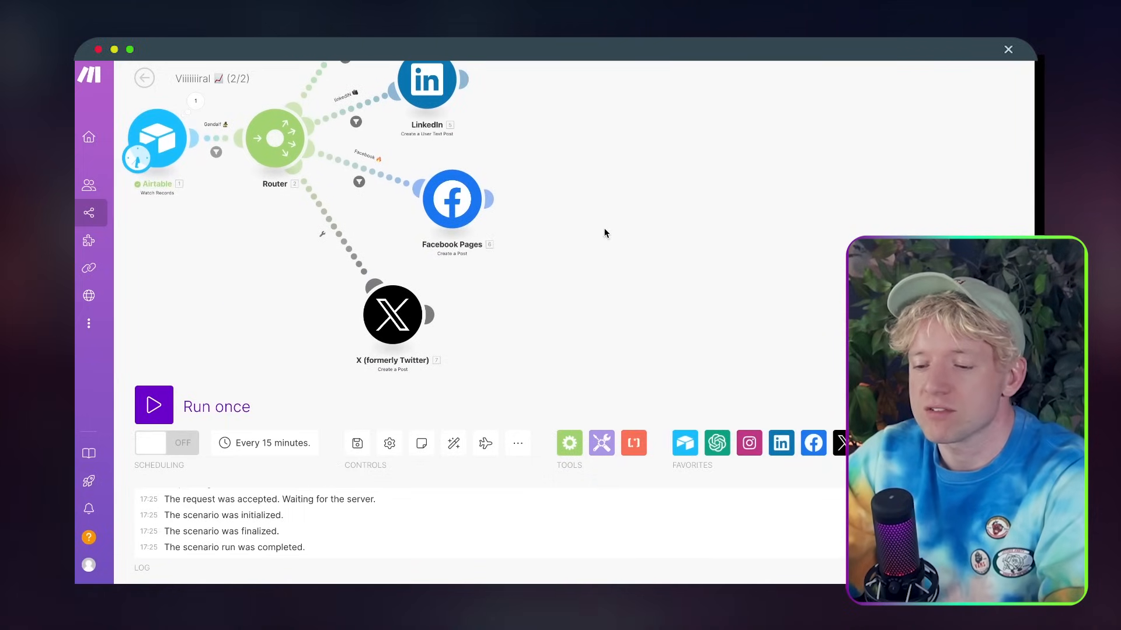
# Set up a filter on the route from the Router to X and label it Instagram 🚀
pyautogui.click(324, 237)
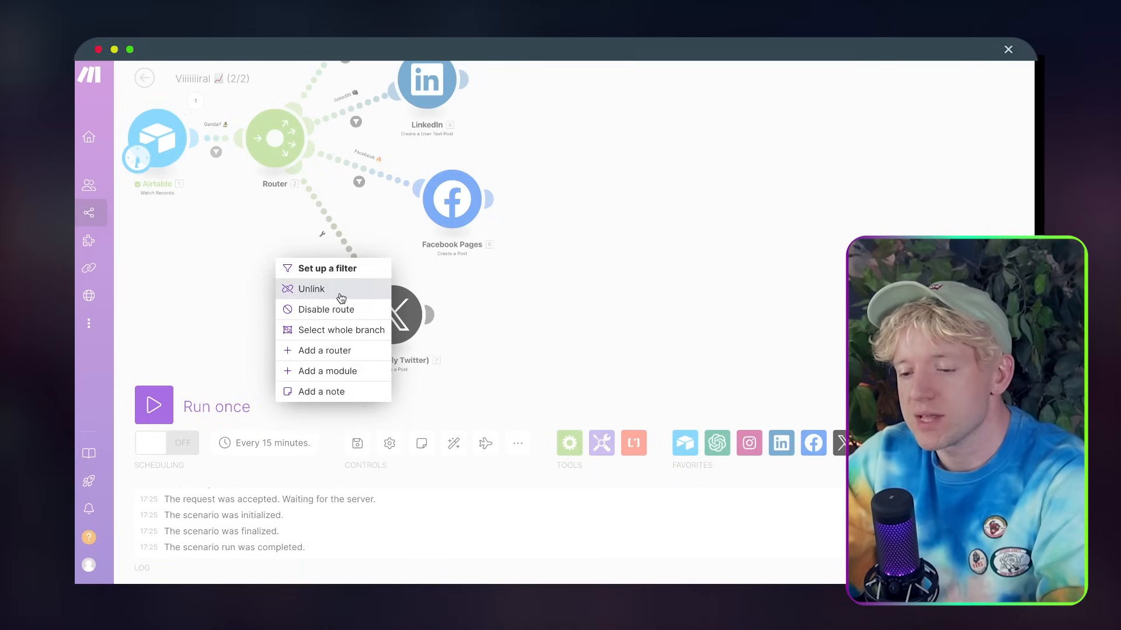
pyautogui.click(342, 244)
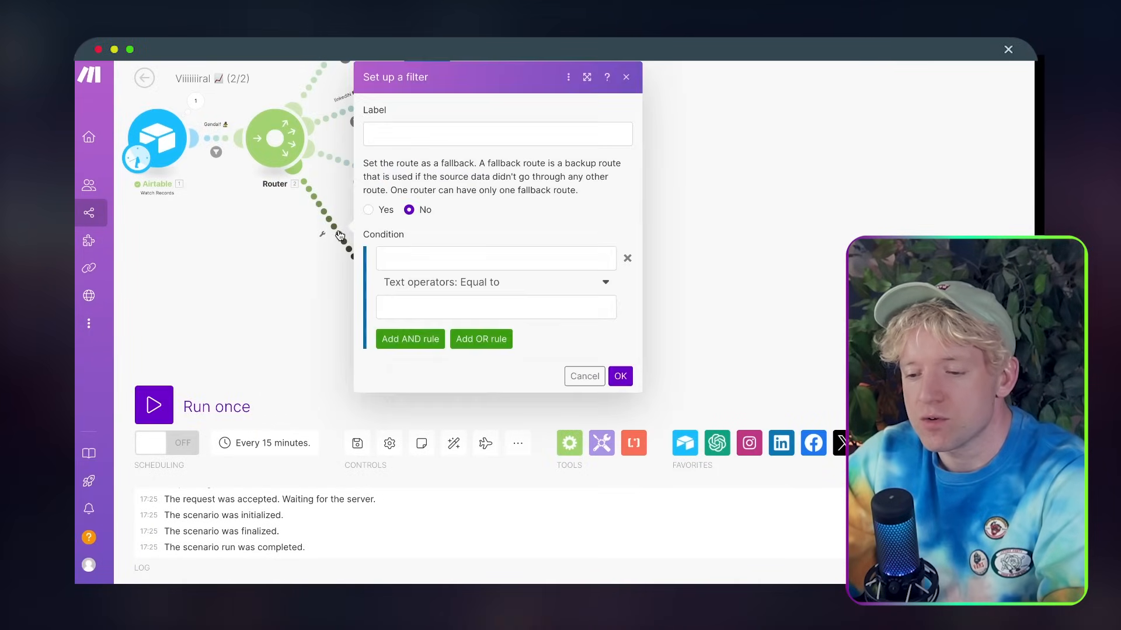
pyautogui.click(467, 136)
pyautogui.write('Instagram poster')
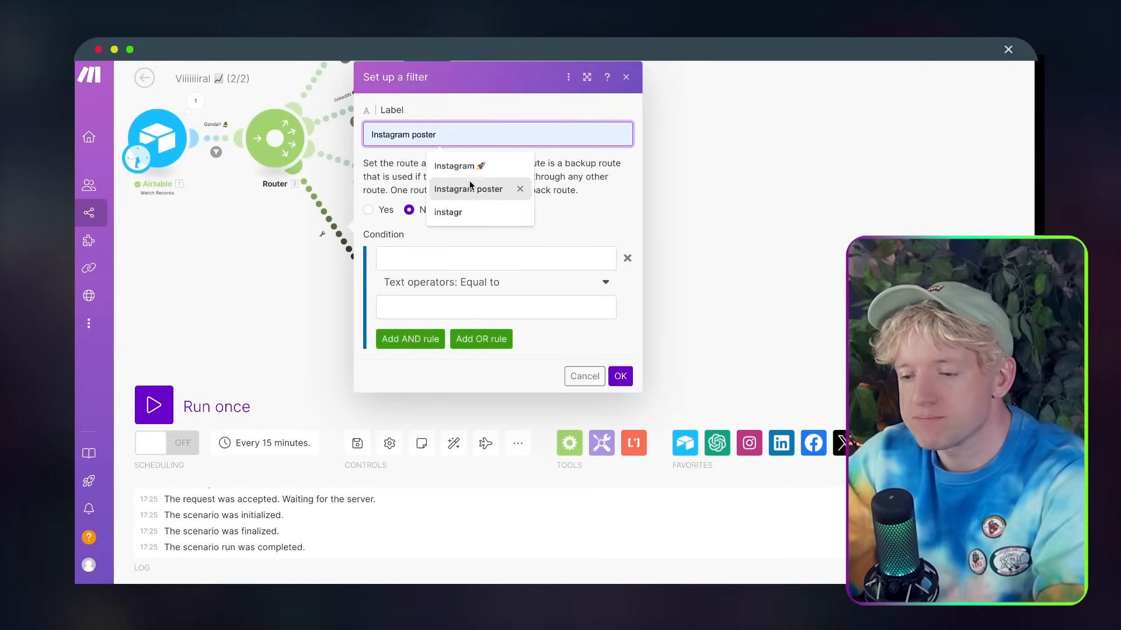
pyautogui.click(475, 172)
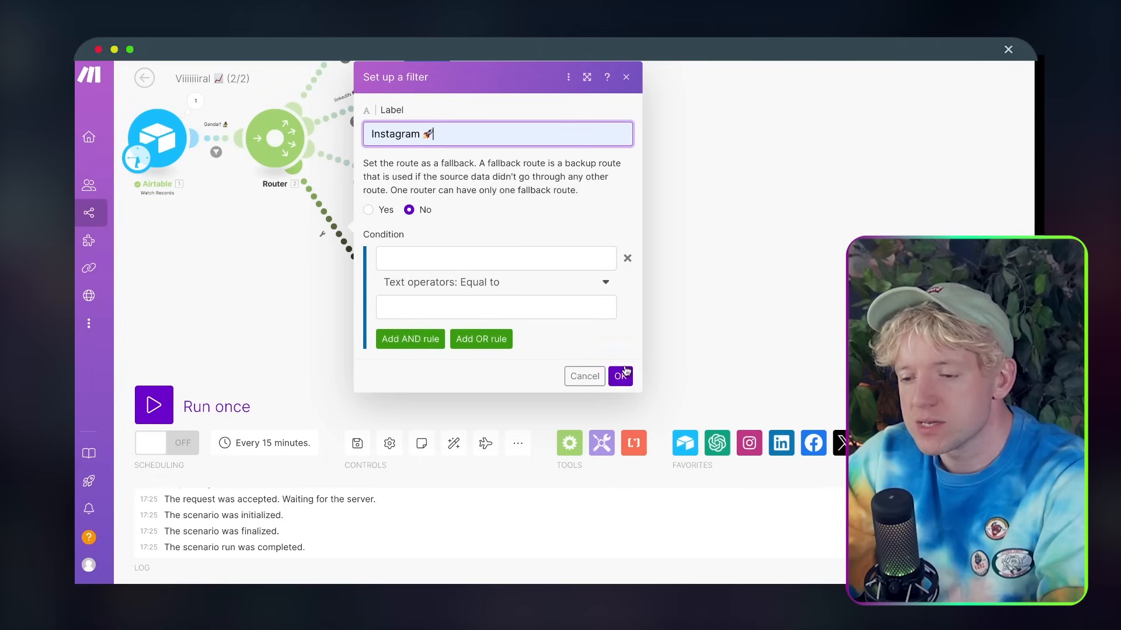
# Set the X route filter's condition to Airtable Platform, Contains (case insensitive), instagram, and save the filter
pyautogui.click(471, 257)
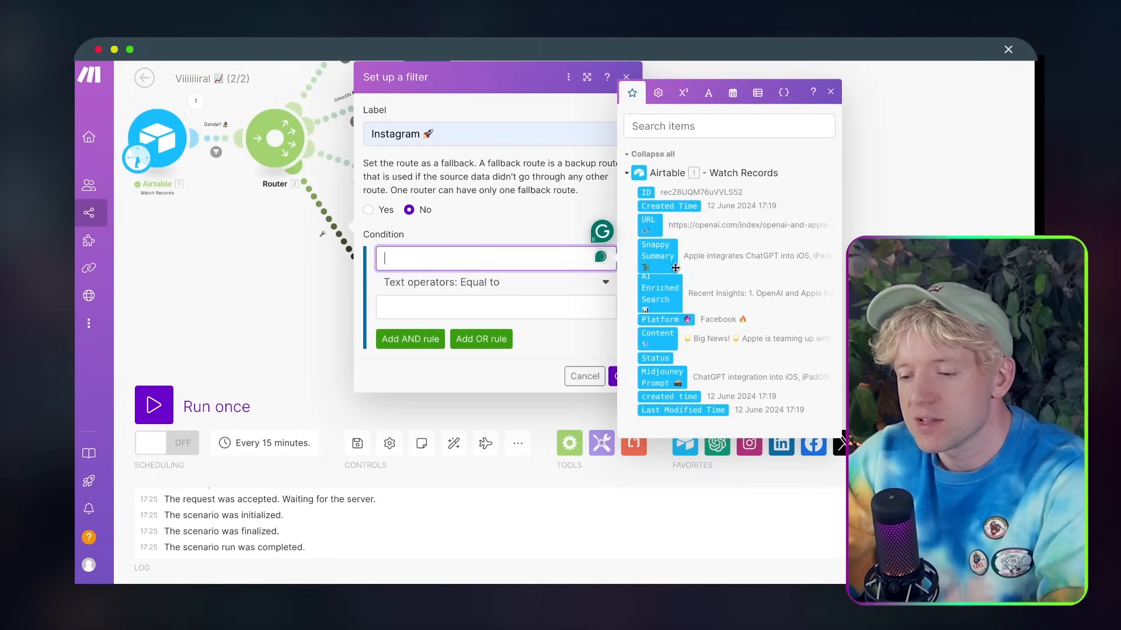
pyautogui.click(662, 320)
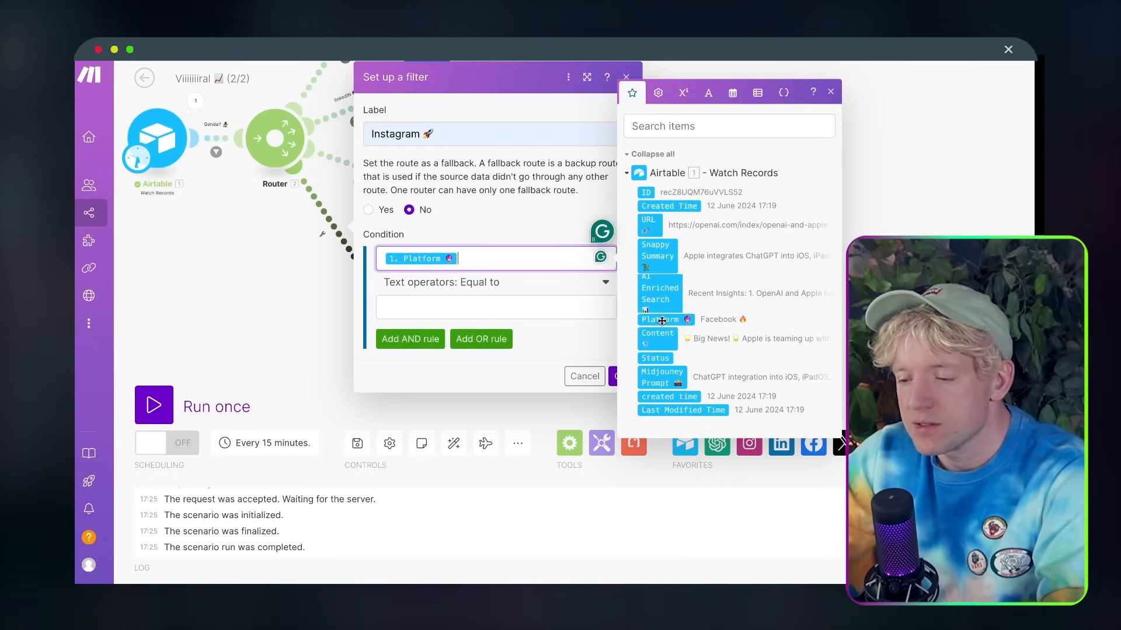
pyautogui.click(501, 292)
pyautogui.scroll(-3, 505, 362)
pyautogui.click(509, 365)
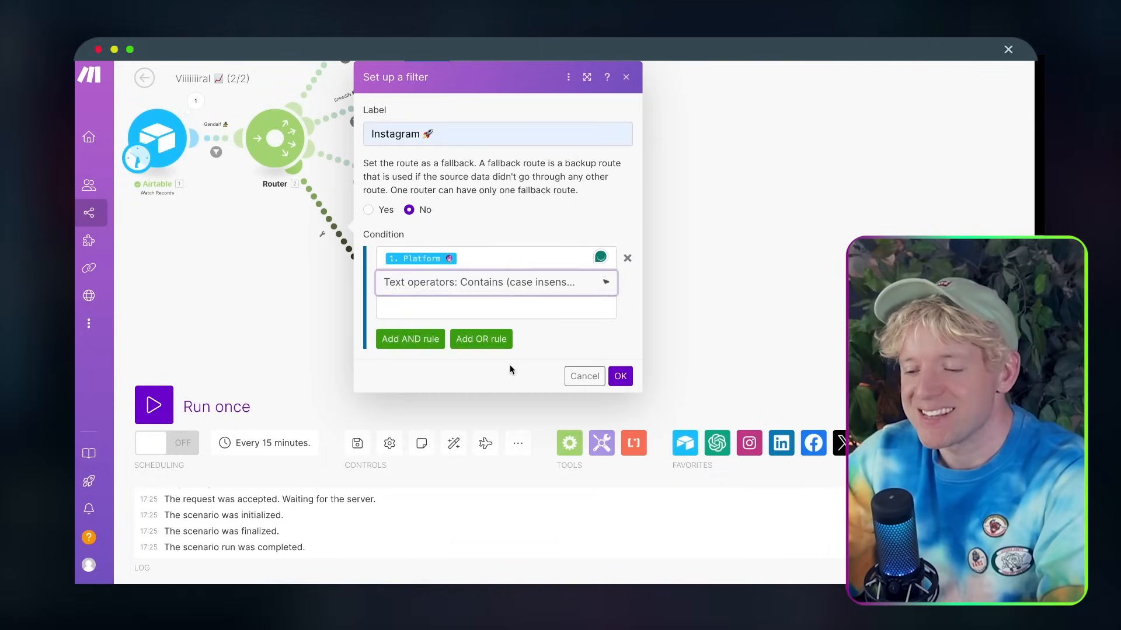
pyautogui.click(595, 307)
pyautogui.write('inst')
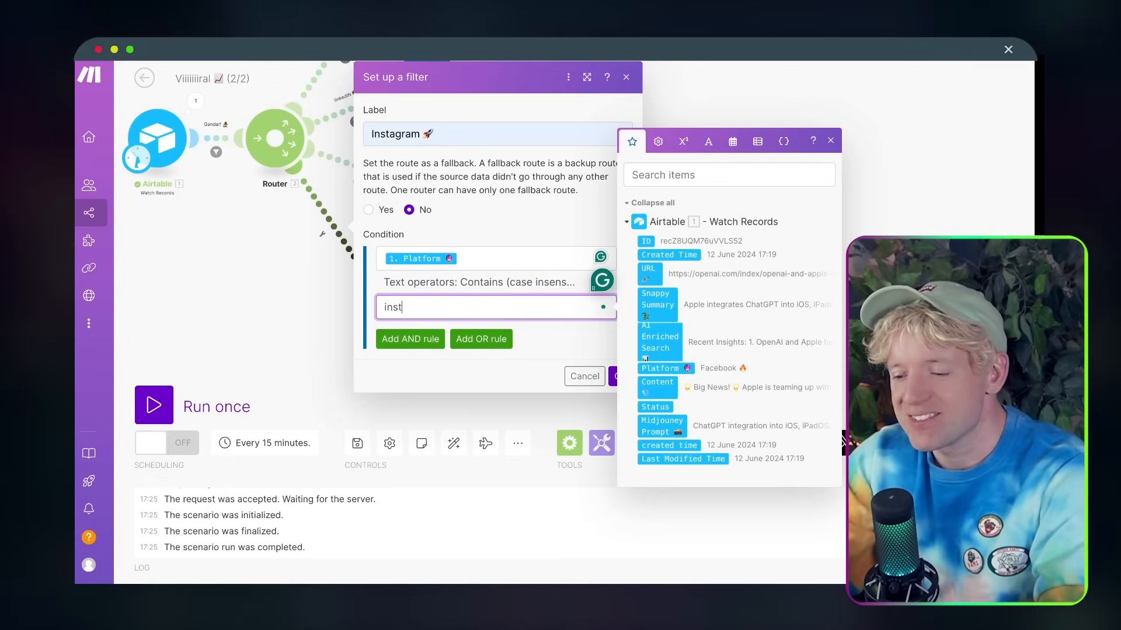
pyautogui.write('agram')
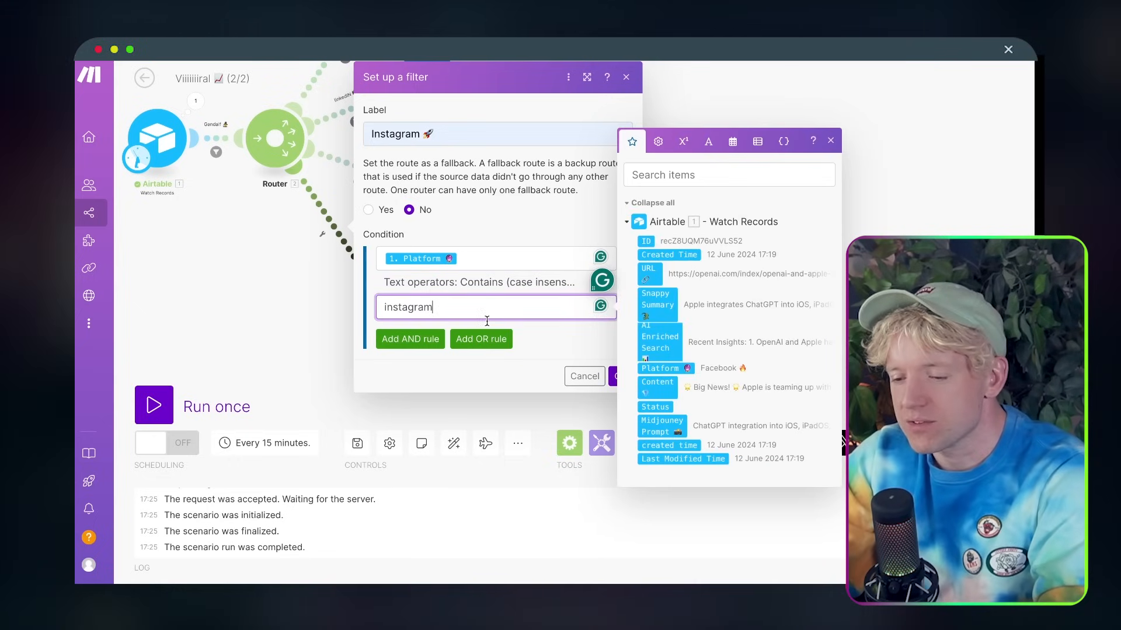
pyautogui.click(613, 377)
# Change the X route filter's comparison value to twitter, and save both the filter and the scenario
pyautogui.click(341, 247)
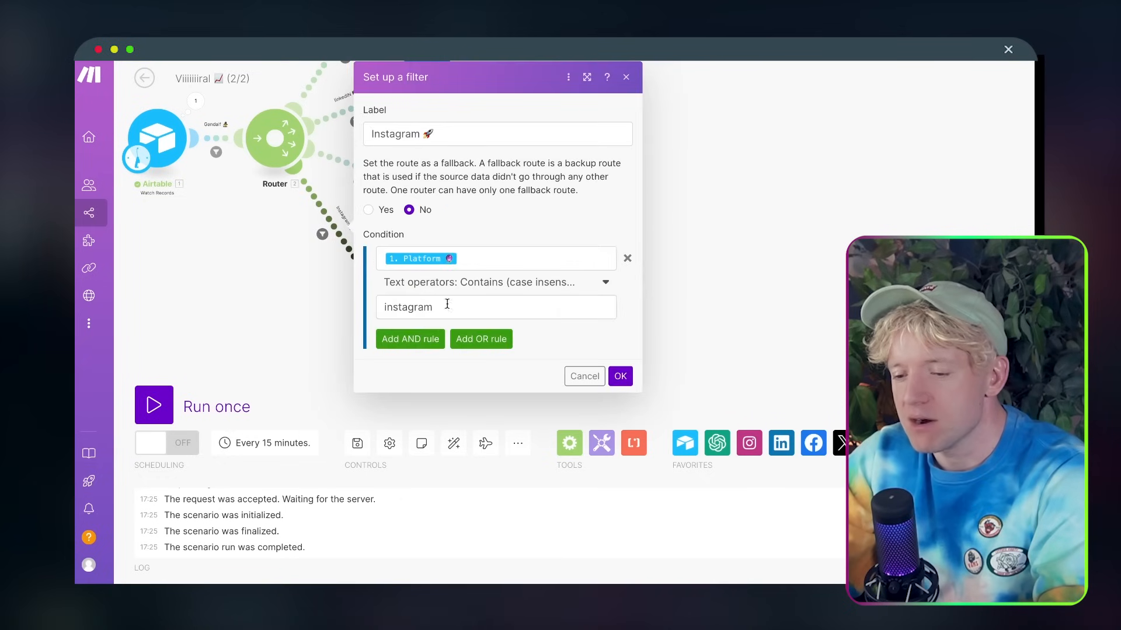
pyautogui.tripleClick(468, 297)
pyautogui.write('twitt')
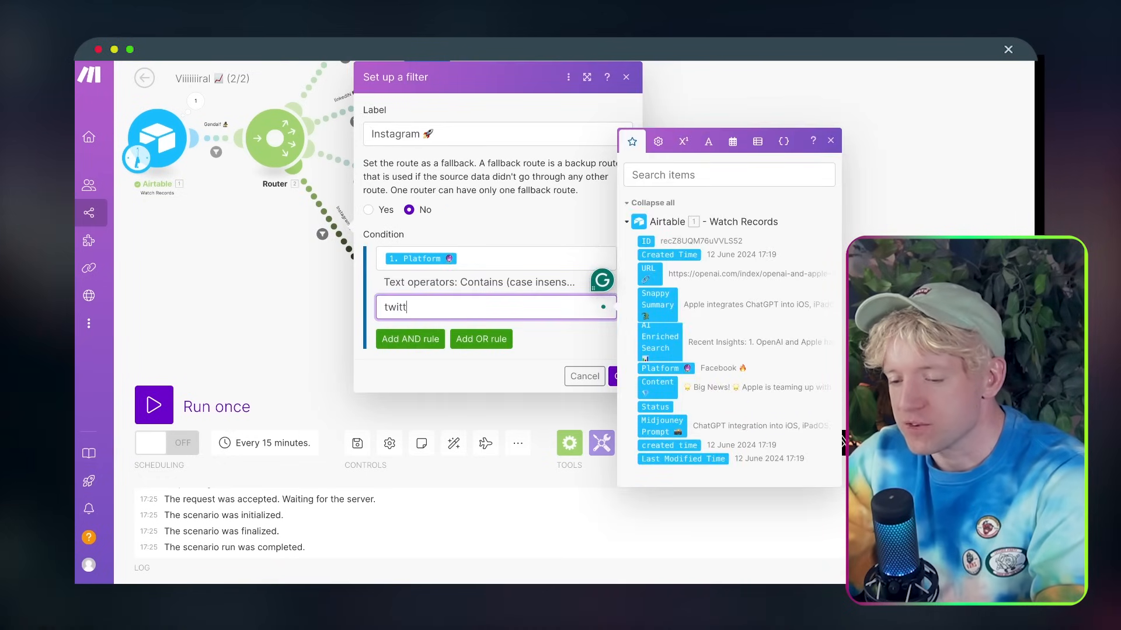
pyautogui.click(546, 349)
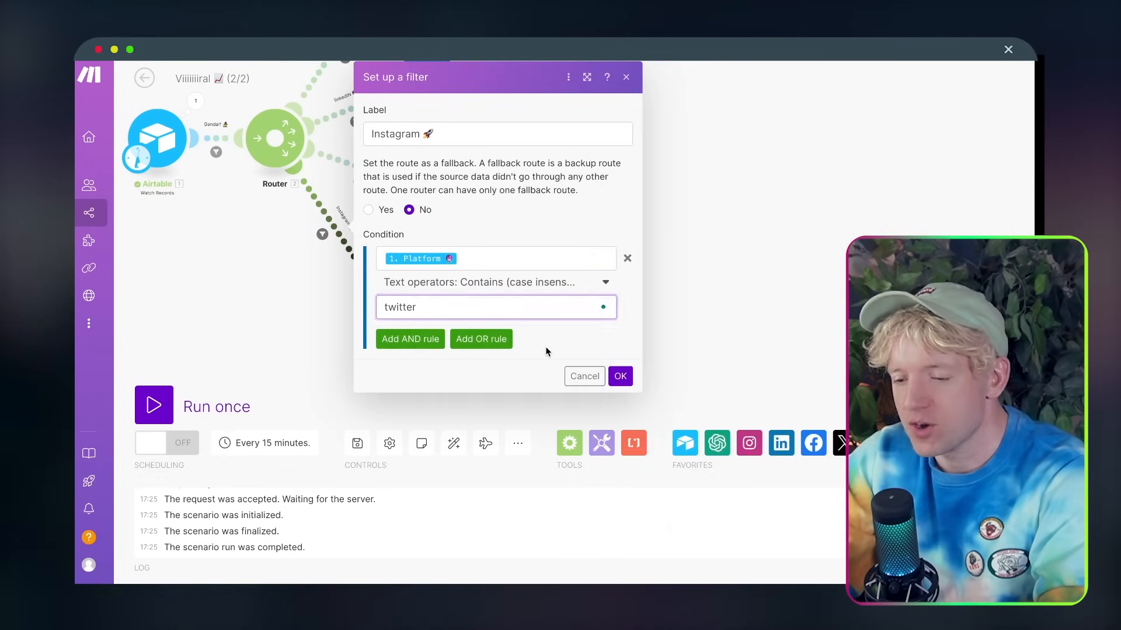
pyautogui.click(621, 381)
pyautogui.click(353, 446)
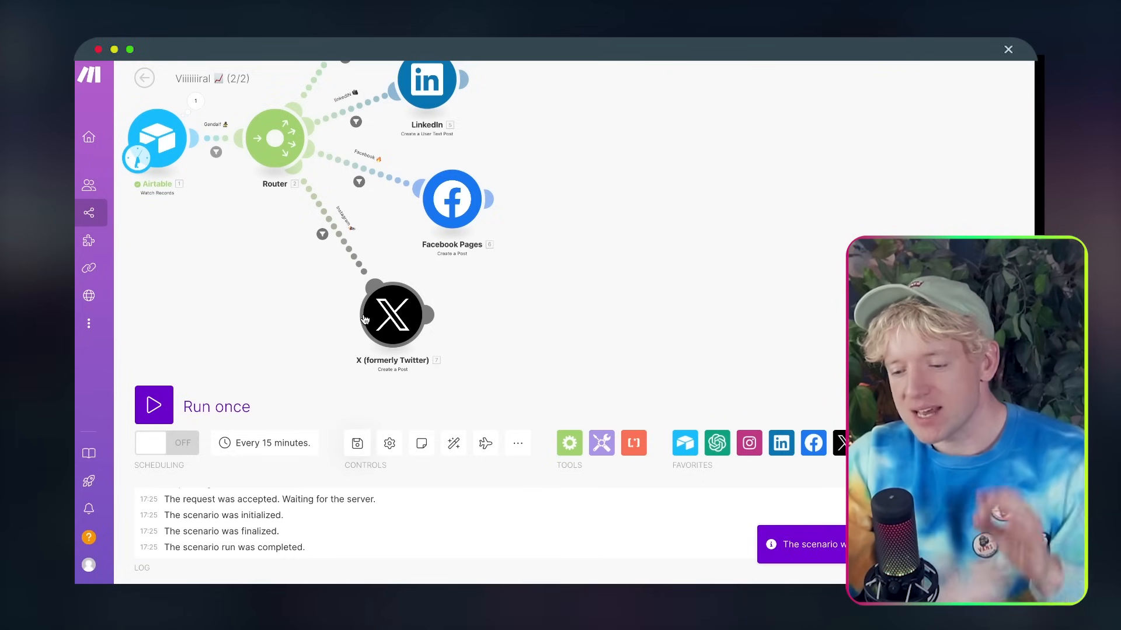
# Auto-align the scenario's modules and move the Airtable module farther away from the Router
pyautogui.click(456, 445)
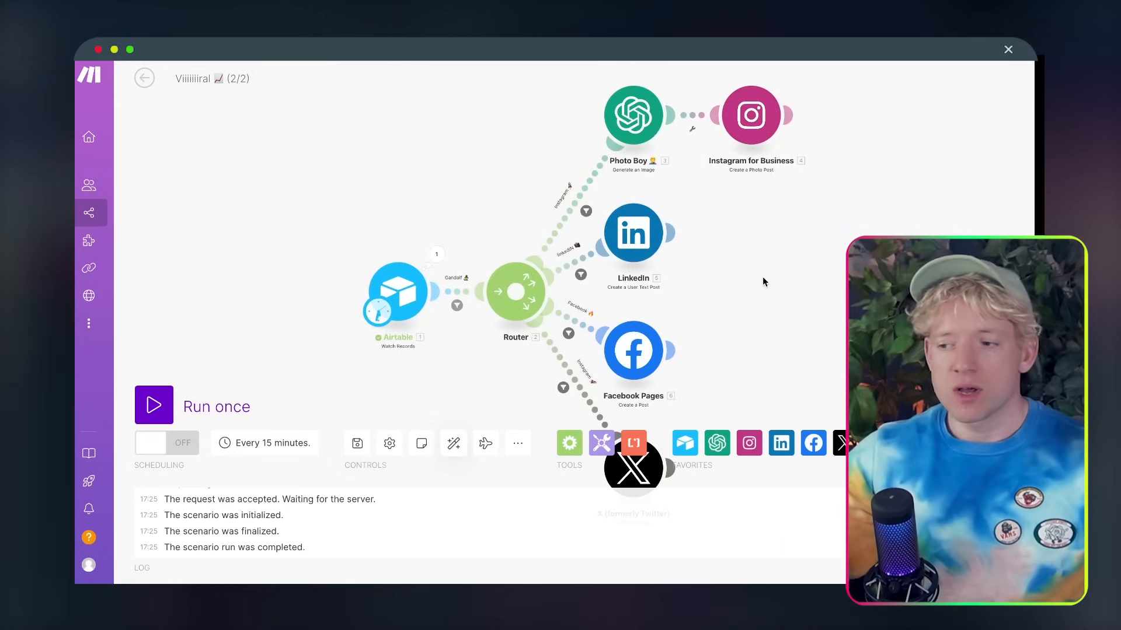
pyautogui.moveTo(919, 229); pyautogui.dragTo(852, 160)
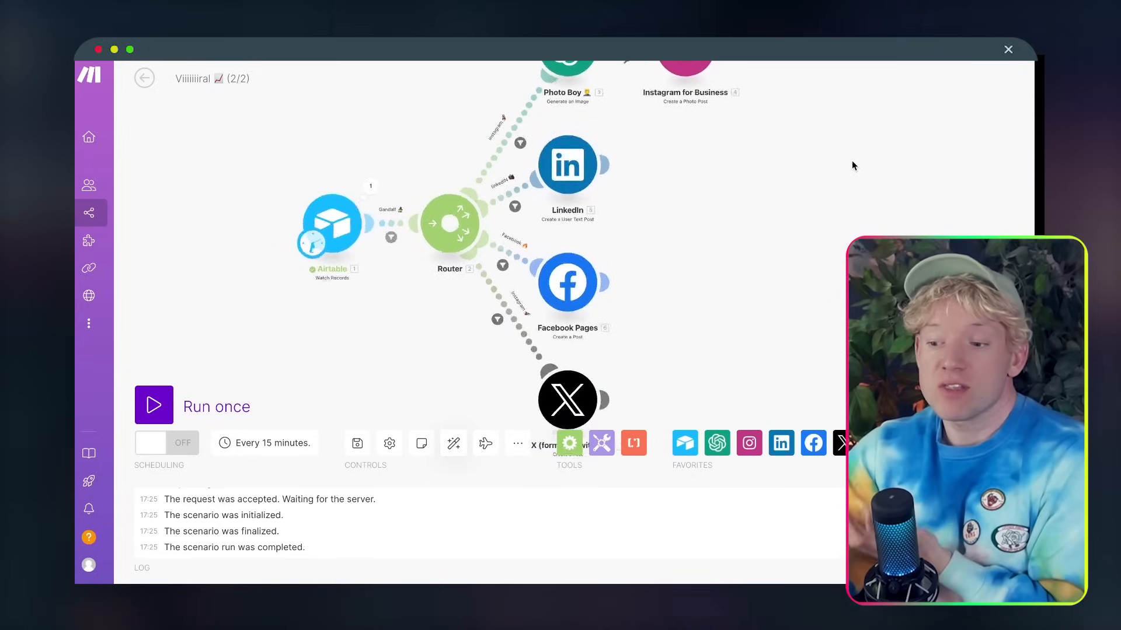
pyautogui.moveTo(323, 219); pyautogui.dragTo(222, 220)
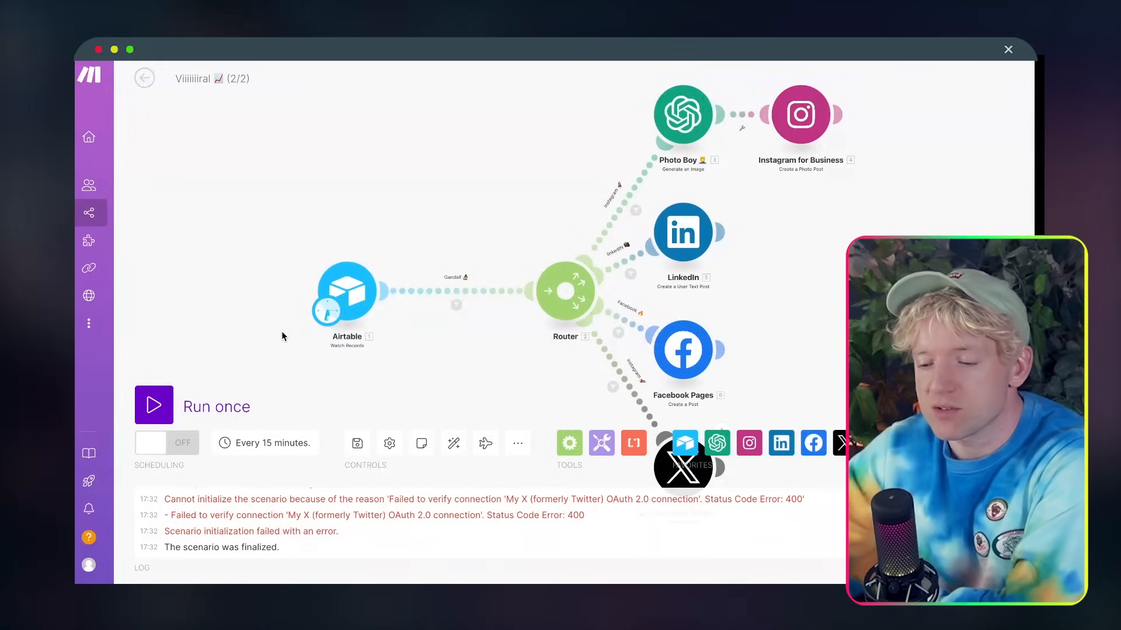
pyautogui.moveTo(365, 356); pyautogui.dragTo(215, 223)
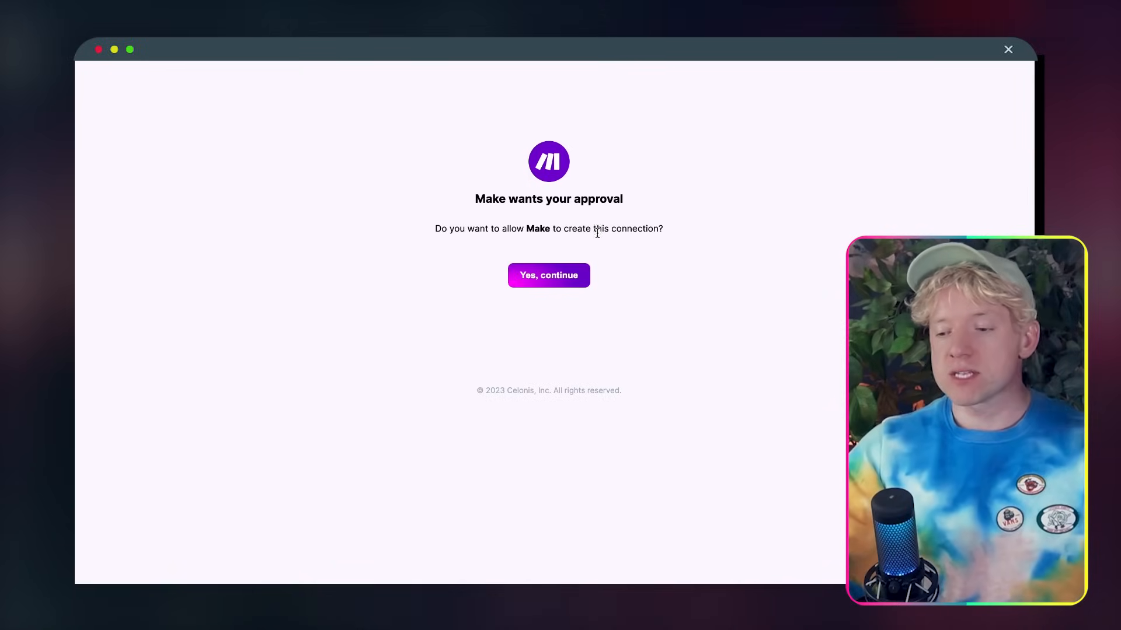
# Approve Make's connection request and authorize its app to access the X account
pyautogui.click(557, 276)
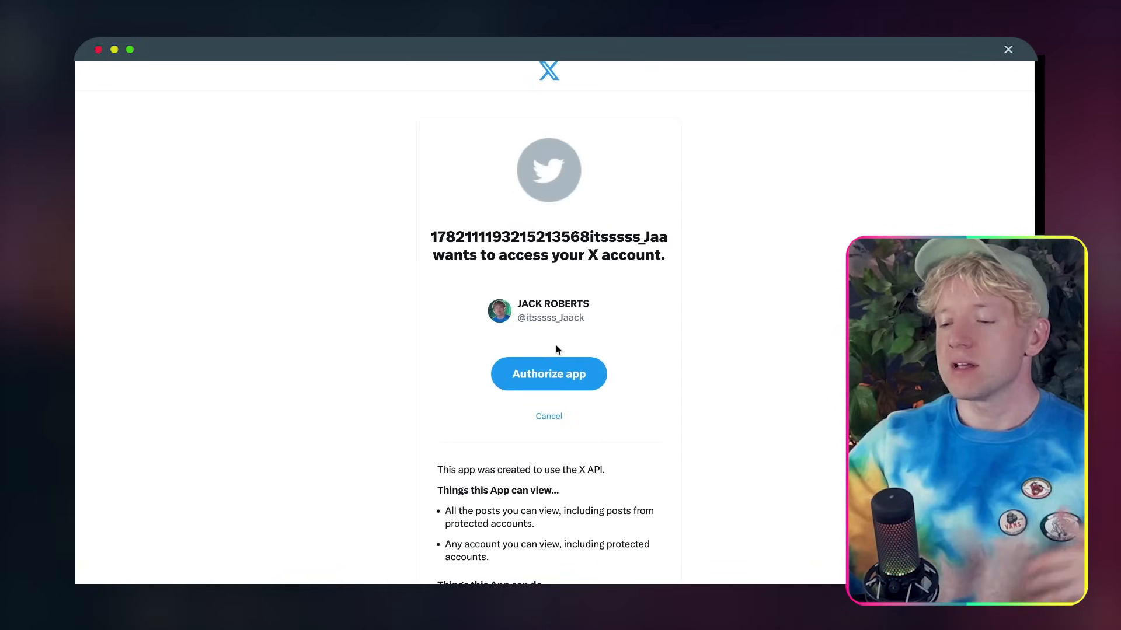
pyautogui.click(575, 376)
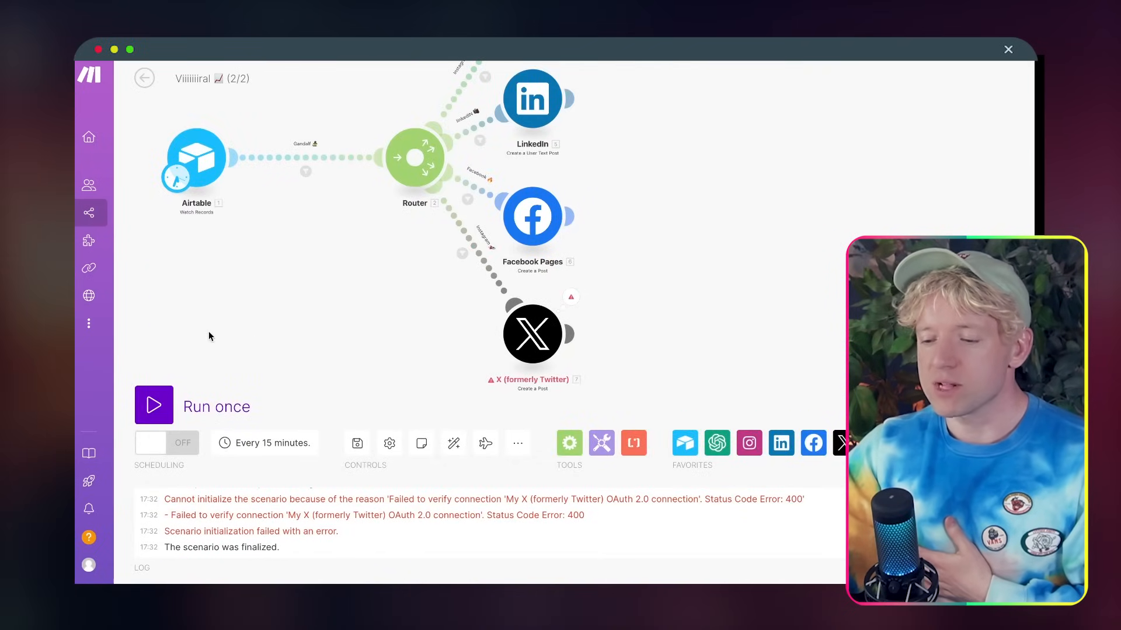
# Run the scenario once and inspect the operation details of the Airtable Watch Records module
pyautogui.click(153, 402)
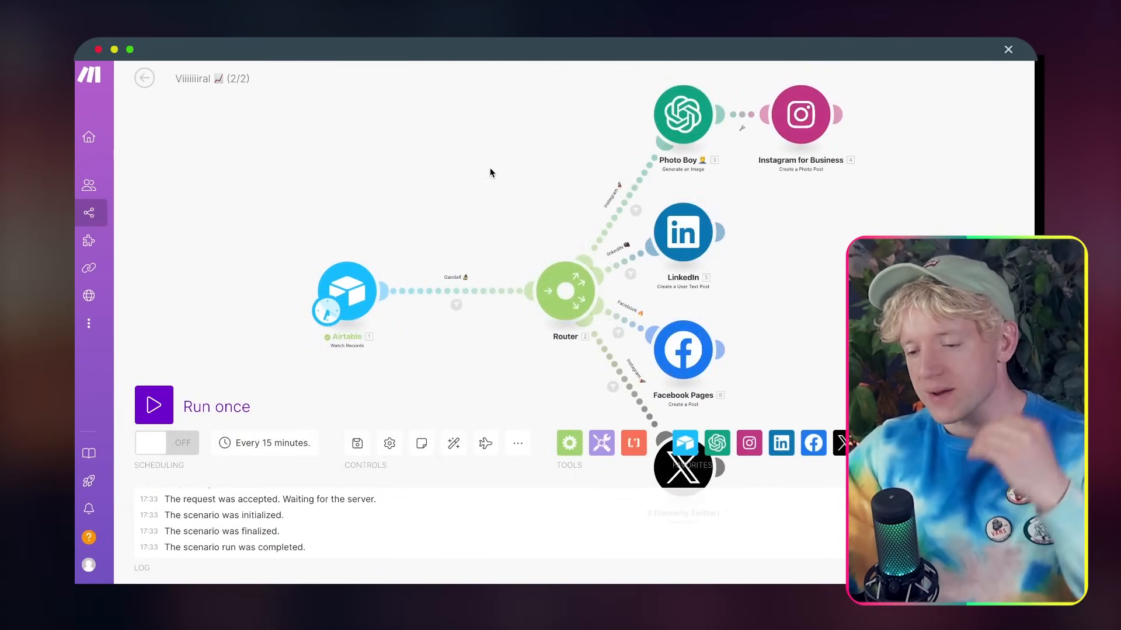
pyautogui.moveTo(489, 167); pyautogui.dragTo(450, 127)
pyautogui.click(346, 208)
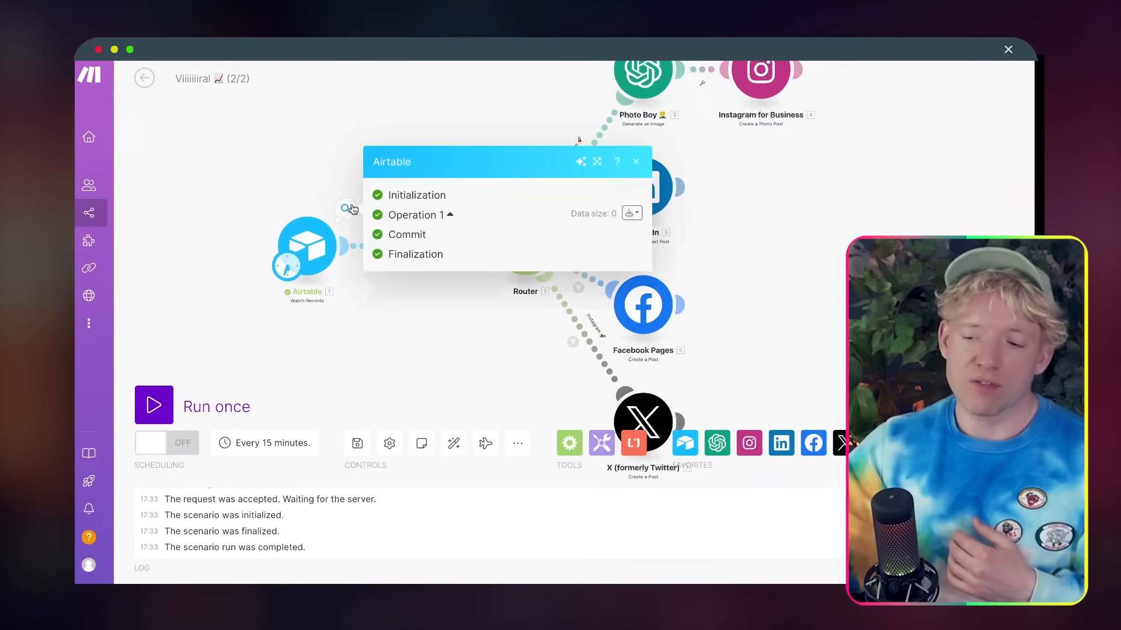
pyautogui.click(352, 154)
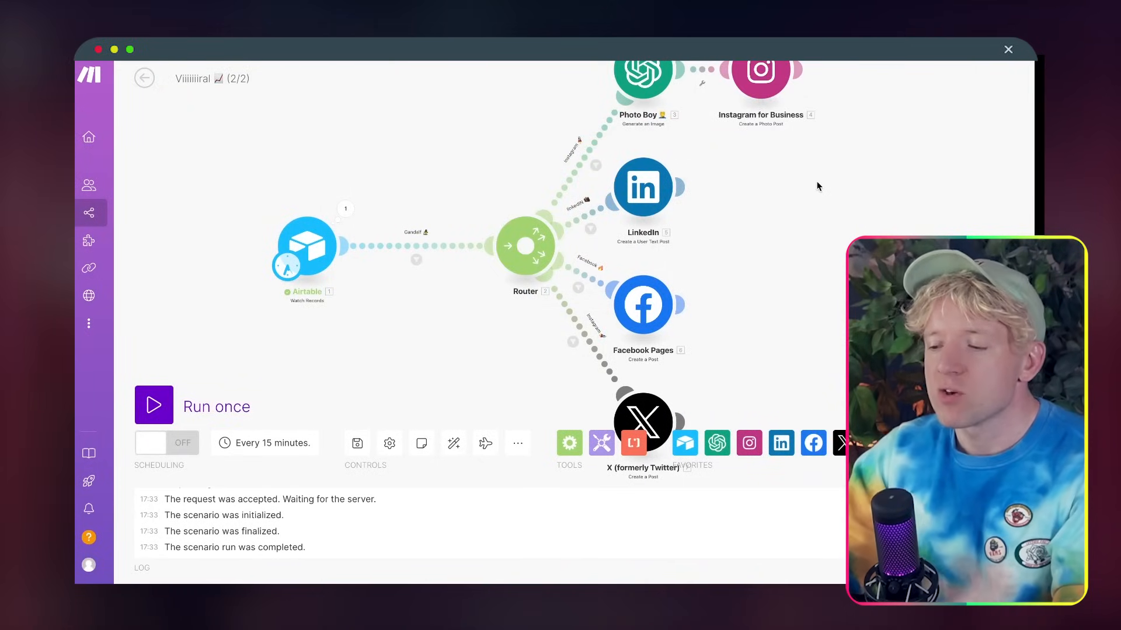
pyautogui.moveTo(817, 185); pyautogui.dragTo(770, 194)
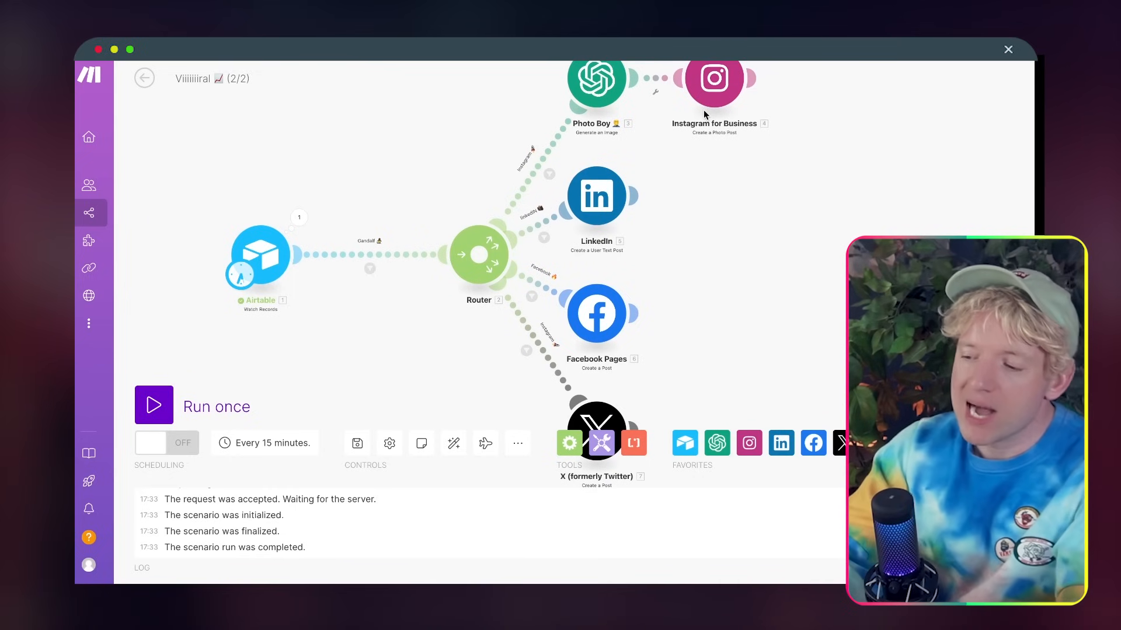
pyautogui.moveTo(775, 310); pyautogui.dragTo(775, 335)
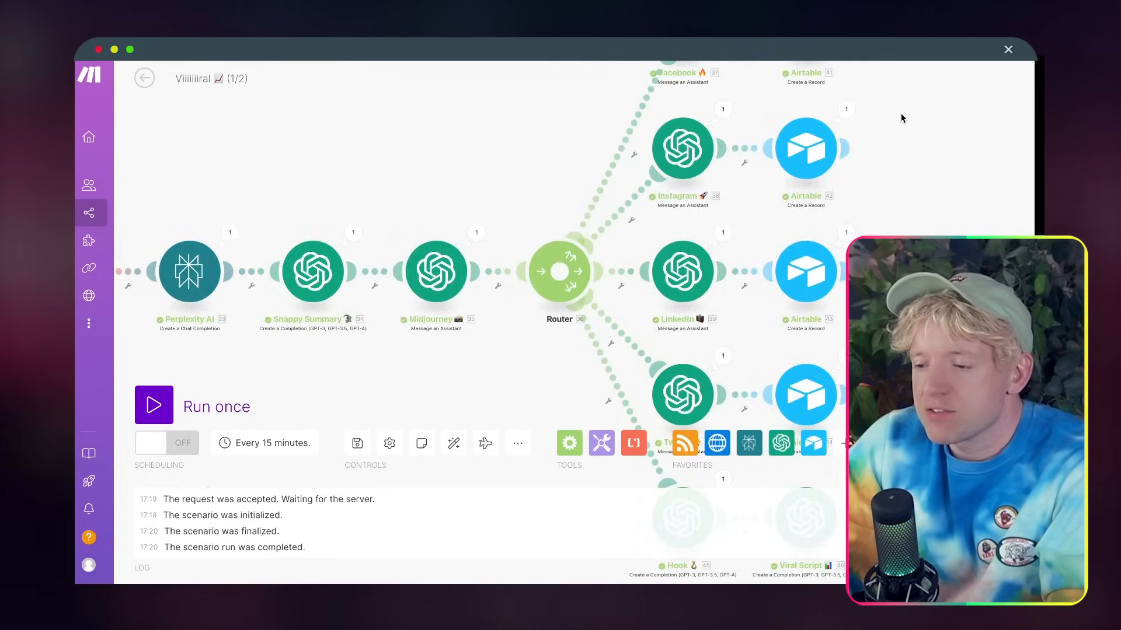
# Switch to Airtable and review the Instagram record's post content and Midjourney prompt in its expanded view
pyautogui.moveTo(901, 118); pyautogui.dragTo(897, 142)
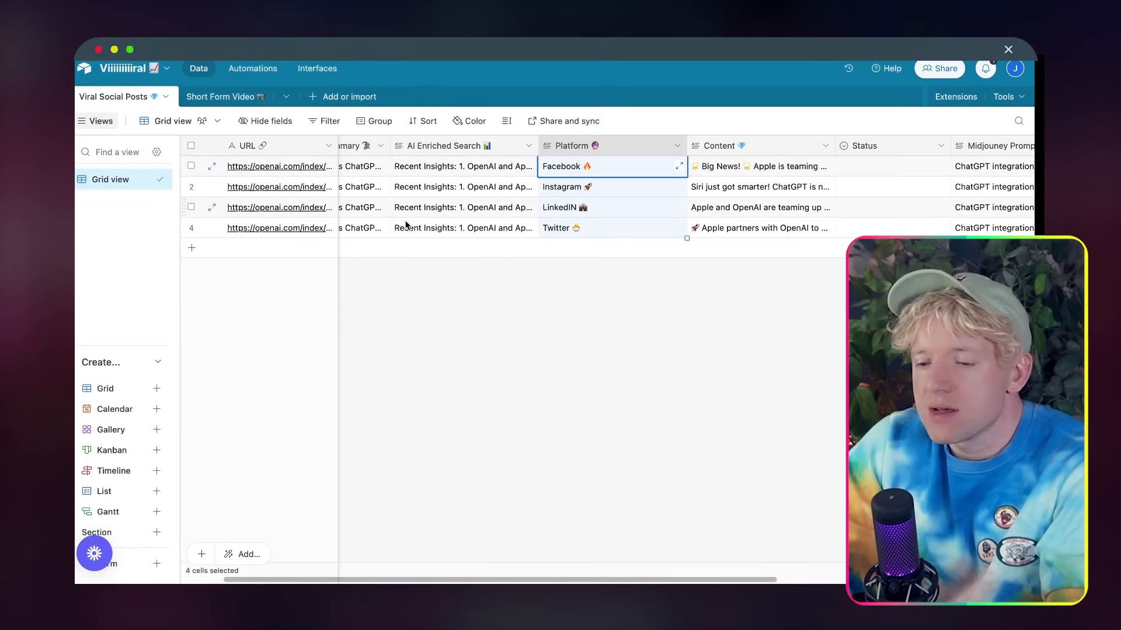
pyautogui.click(495, 278)
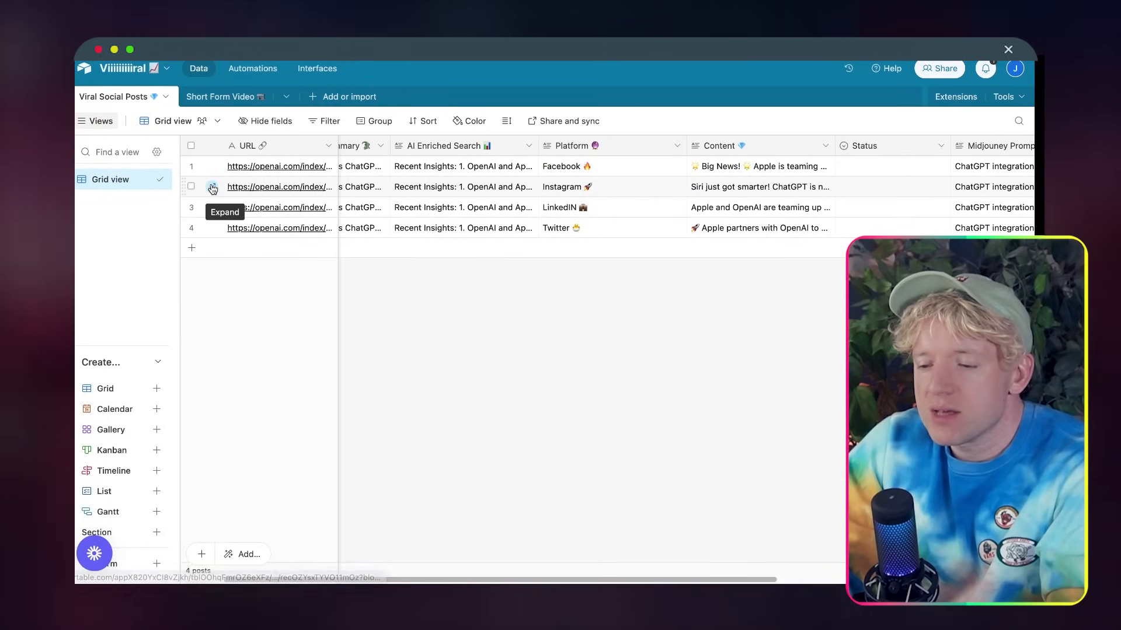
pyautogui.click(213, 188)
pyautogui.scroll(-10, 474, 404)
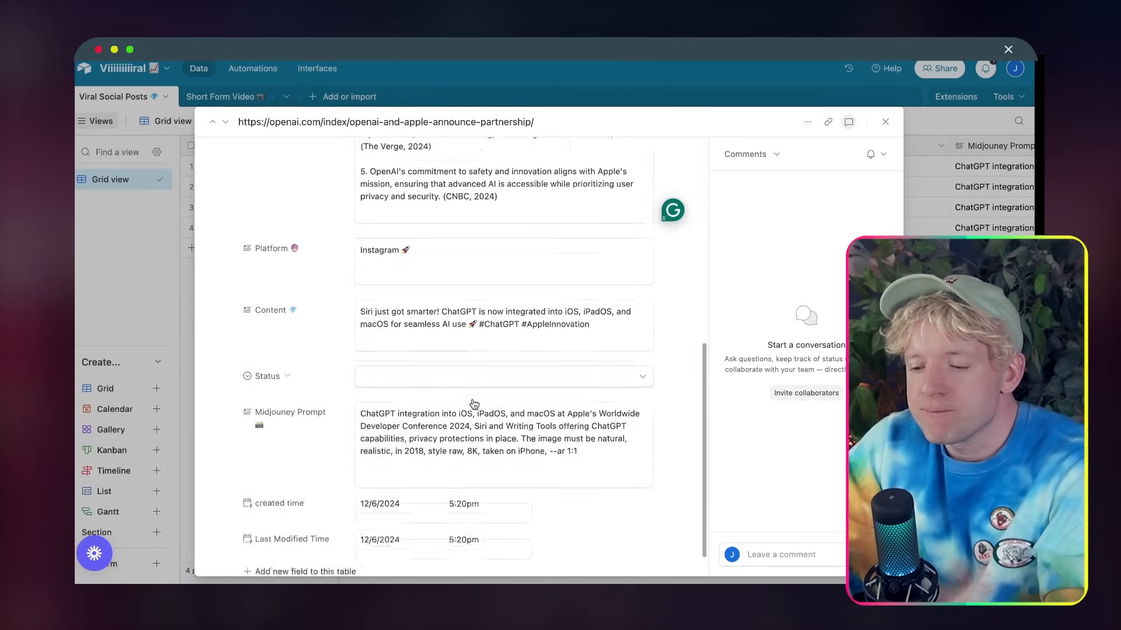
pyautogui.scroll(-2, 473, 404)
pyautogui.click(547, 310)
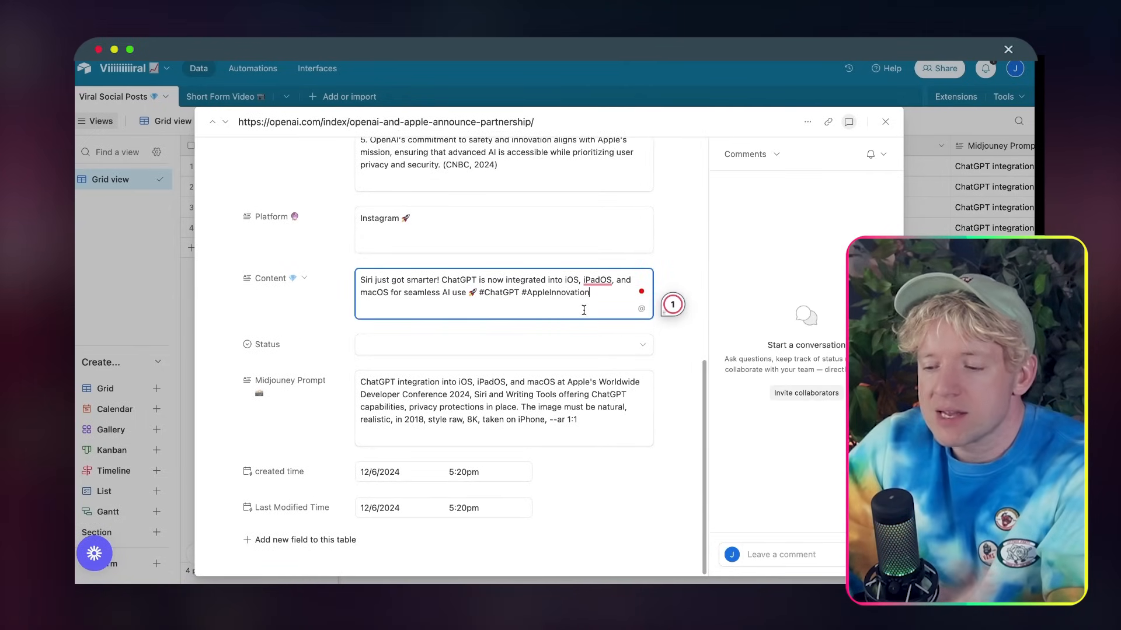
pyautogui.press('Escape')
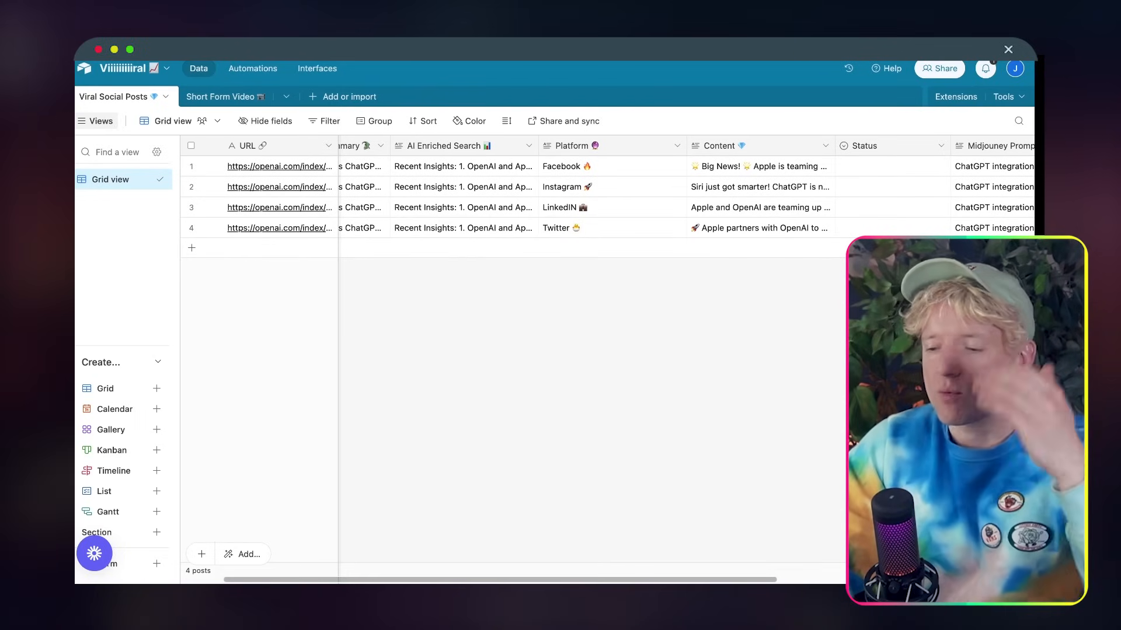
# Set the Status of the Instagram record in Viral Social Posts to Approved
pyautogui.click(848, 187)
pyautogui.click(848, 187)
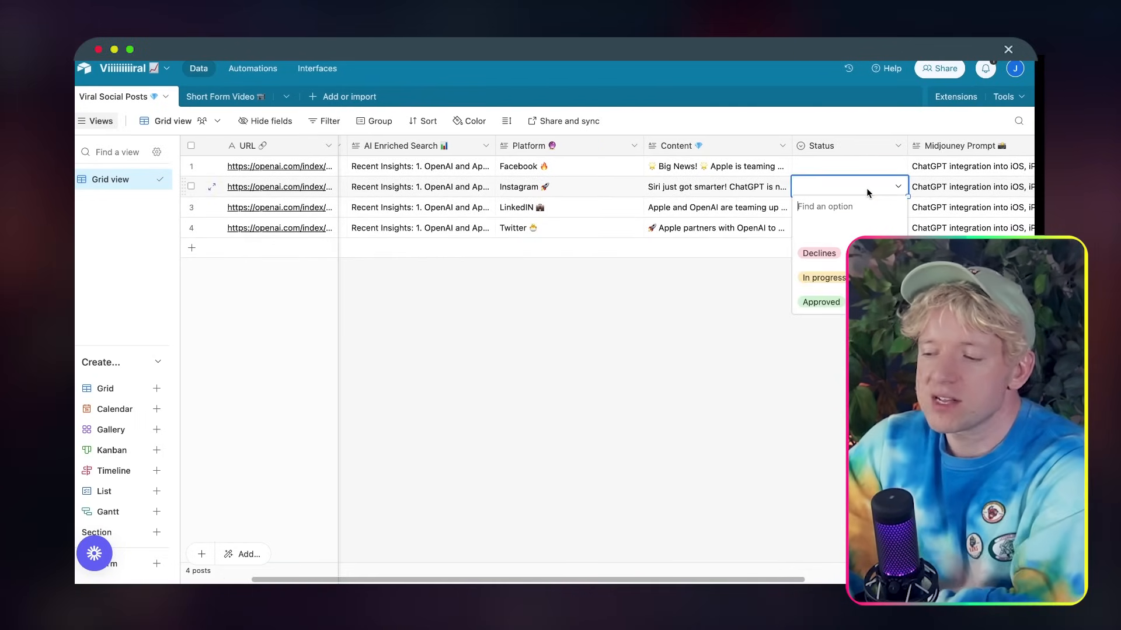
pyautogui.click(821, 302)
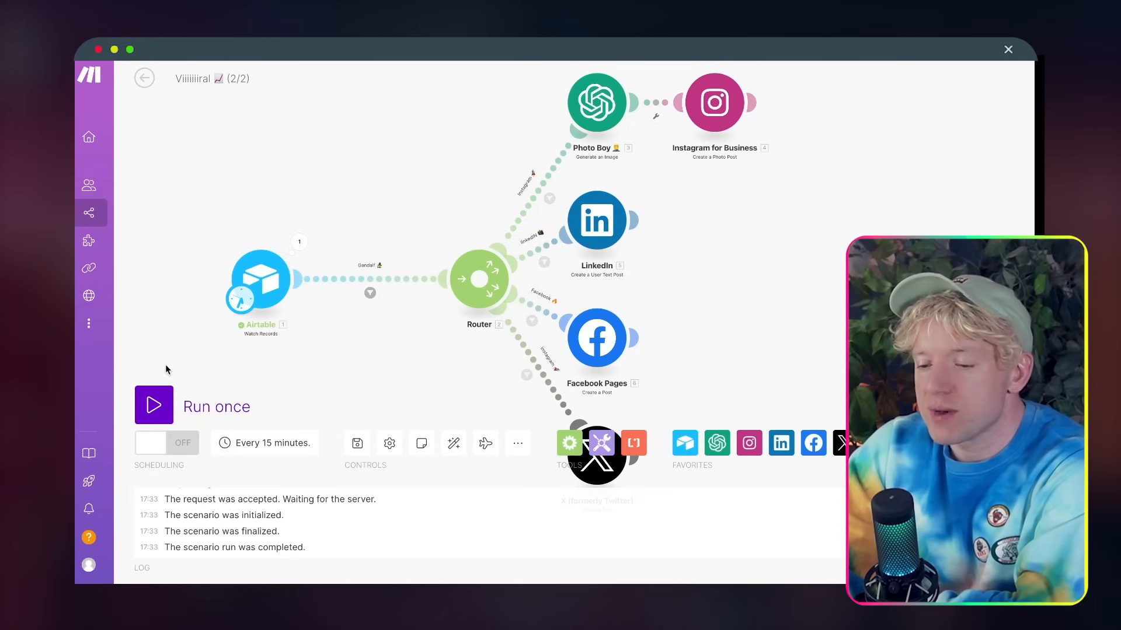
# Switch to Make, run the scenario once, and check the posts on the connected Instagram profile
pyautogui.click(154, 405)
pyautogui.moveTo(766, 233); pyautogui.dragTo(607, 206)
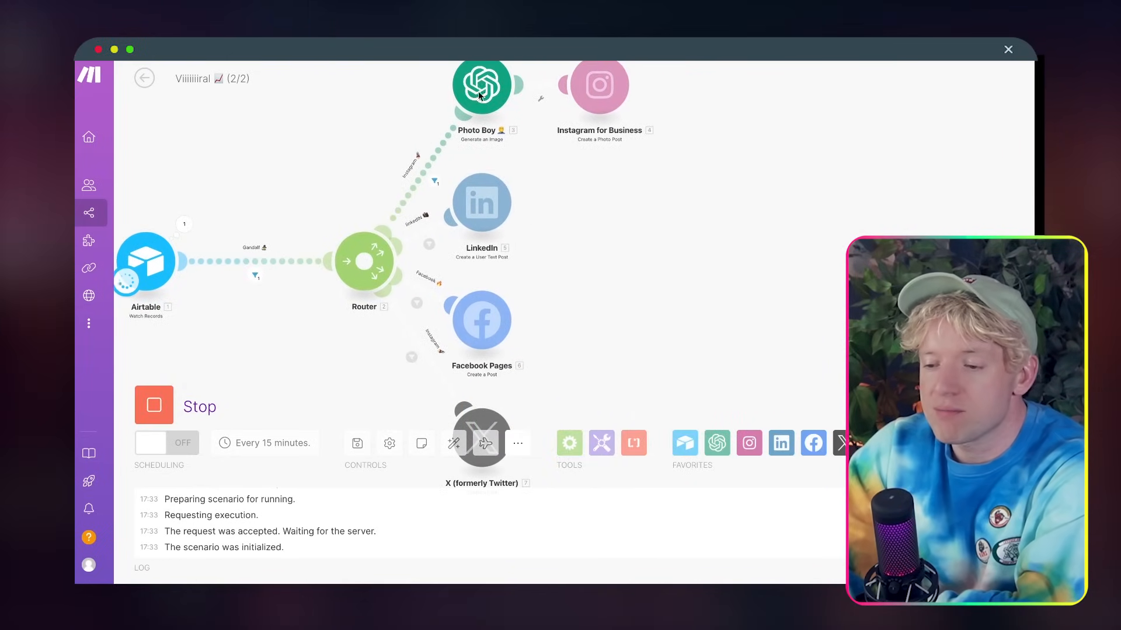
pyautogui.scroll(3, 652, 277)
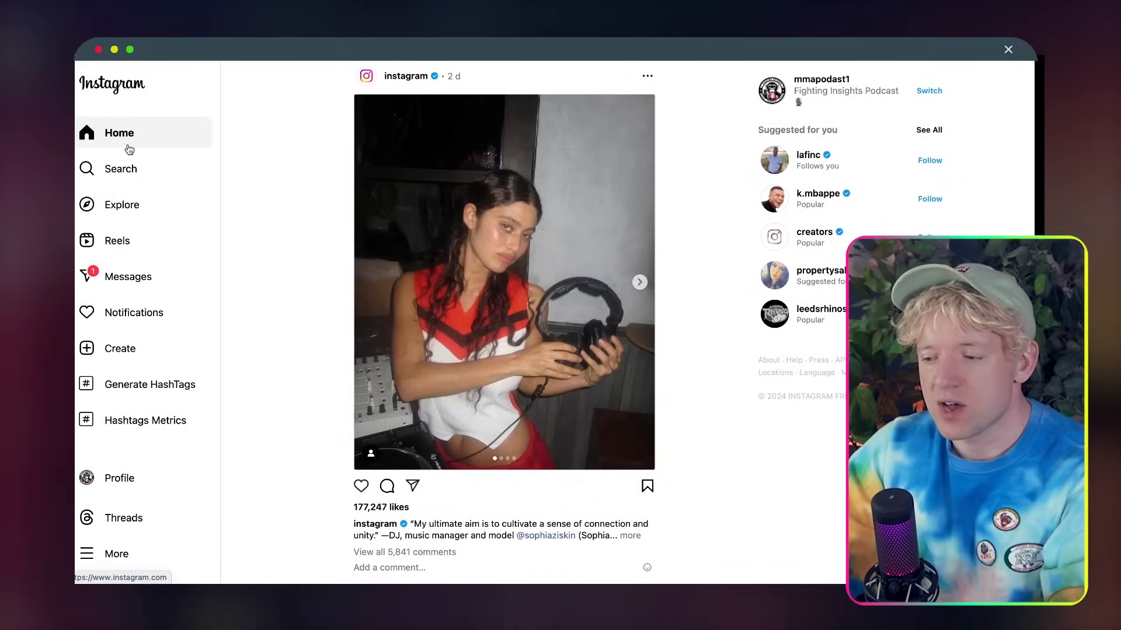
pyautogui.click(763, 100)
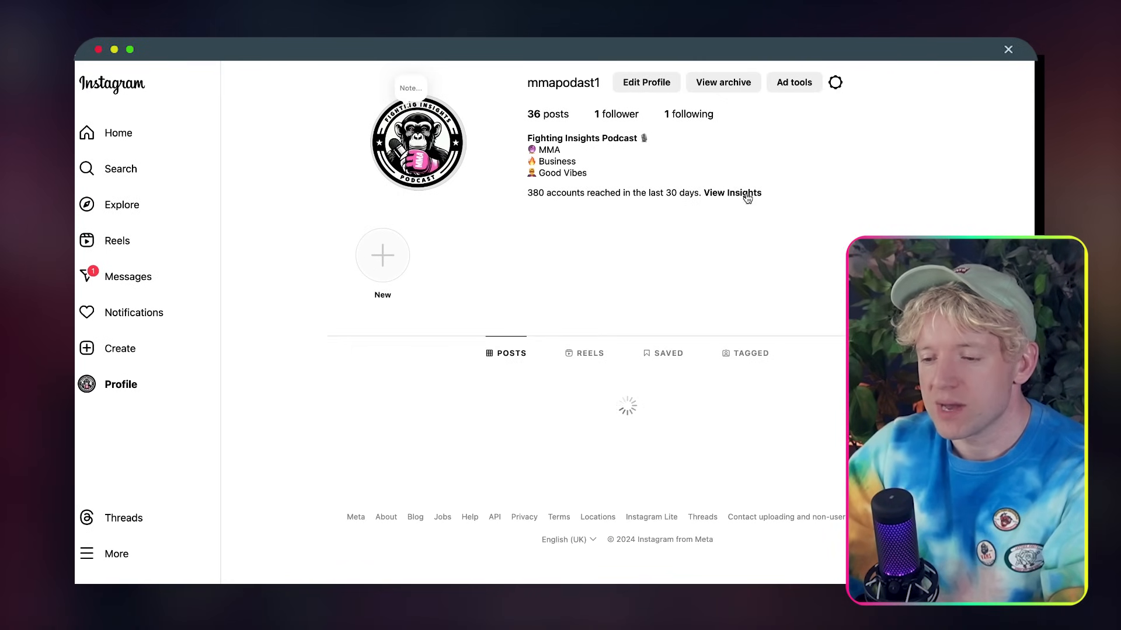
pyautogui.scroll(-1, 736, 220)
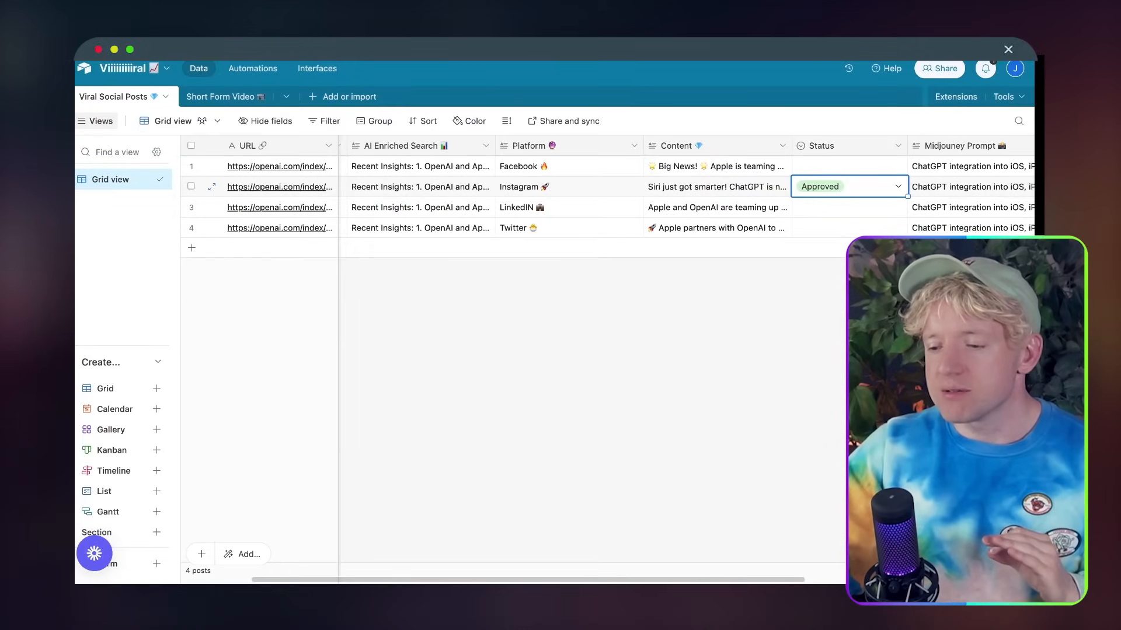
# Set the Twitter record's Status to Approved in Airtable, and run the Make scenario once
pyautogui.click(821, 208)
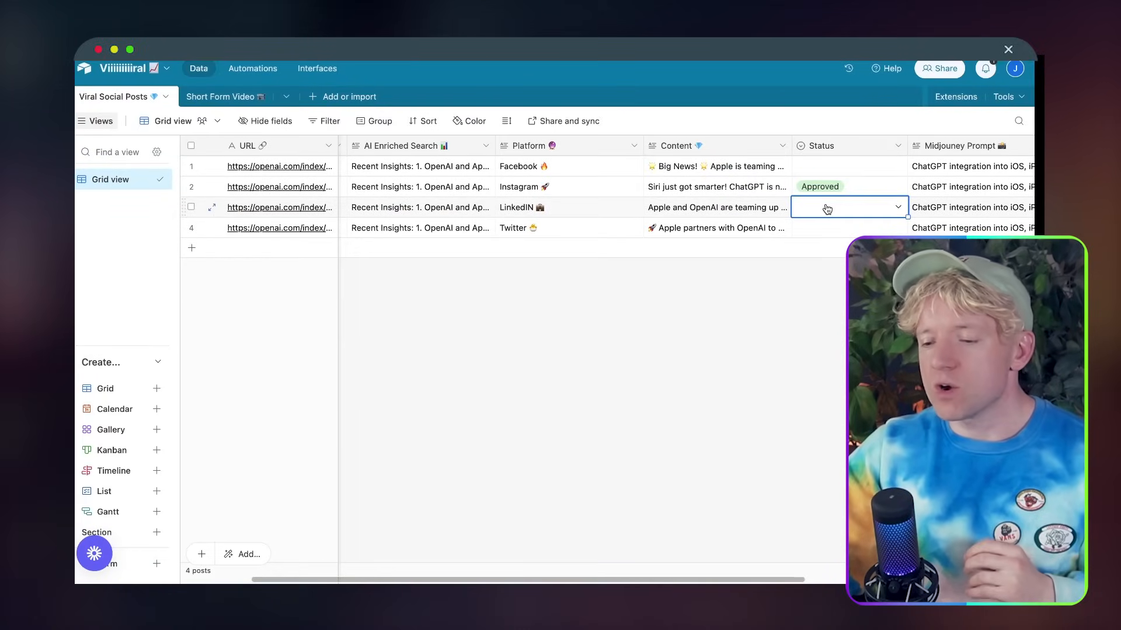
pyautogui.click(827, 227)
pyautogui.click(839, 229)
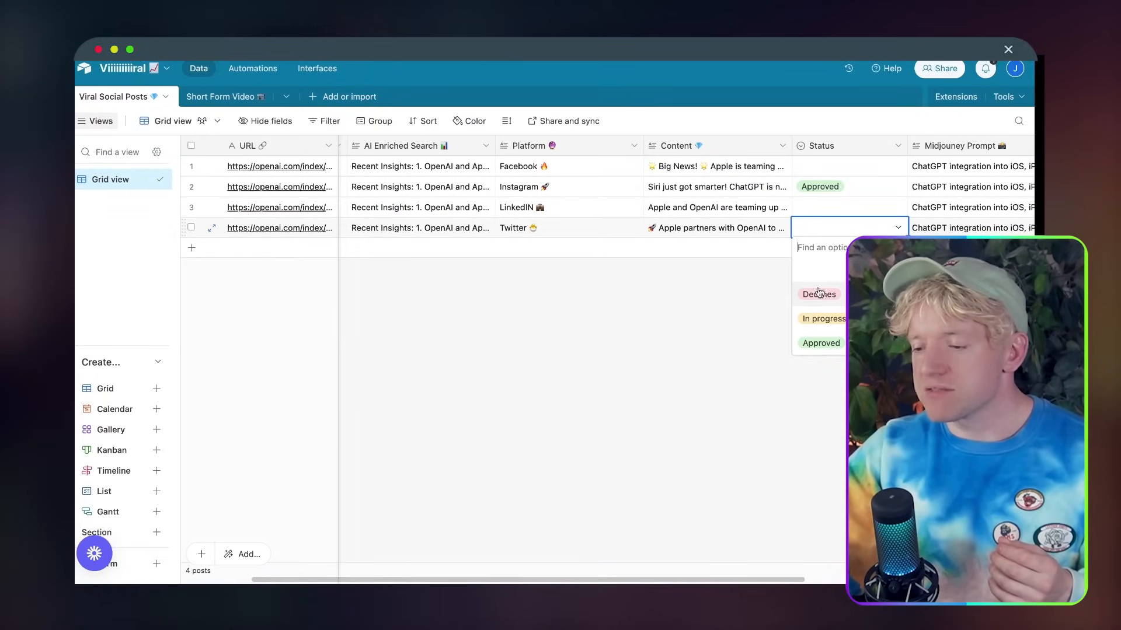
pyautogui.click(816, 345)
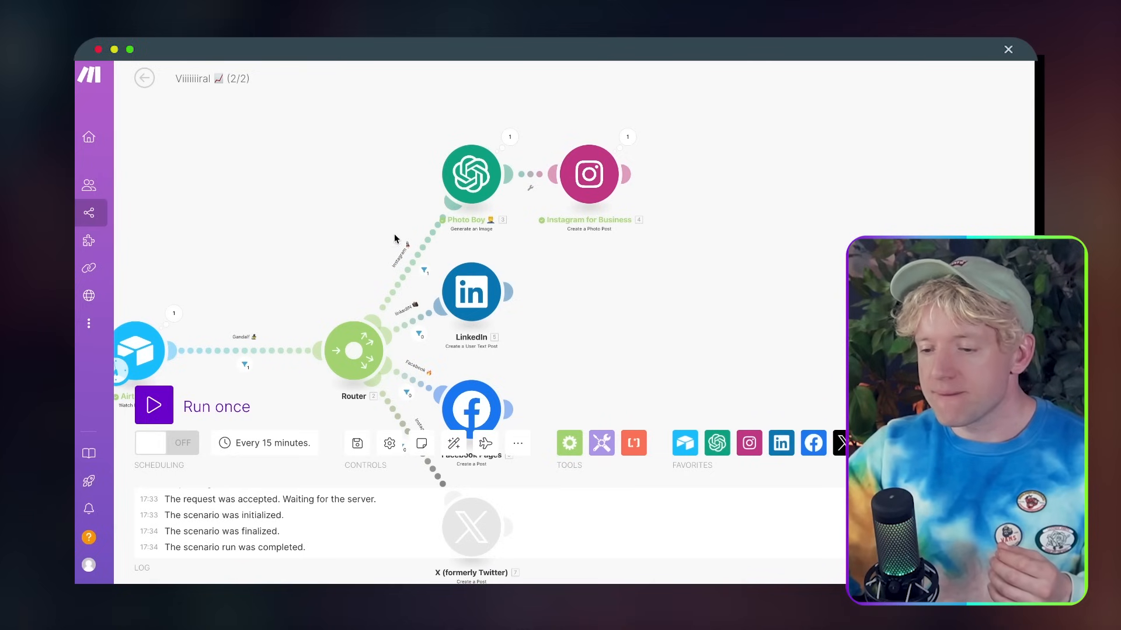
pyautogui.click(153, 405)
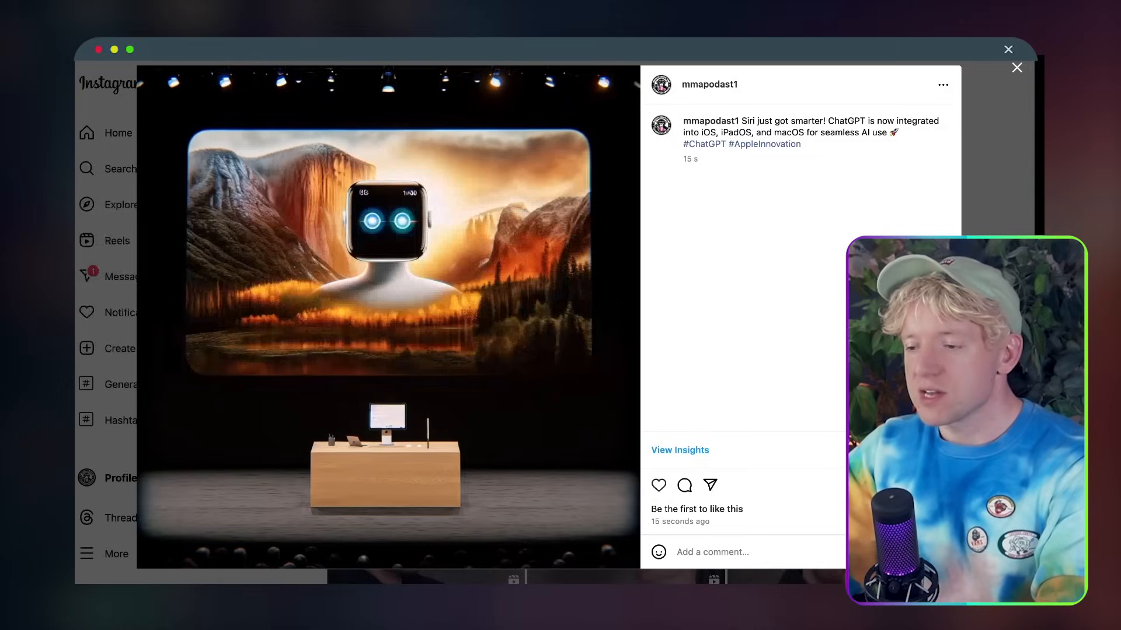
# Open the X (Twitter) website in the browser
pyautogui.press('super+l')
pyautogui.write('tw')
pyautogui.press('Return')
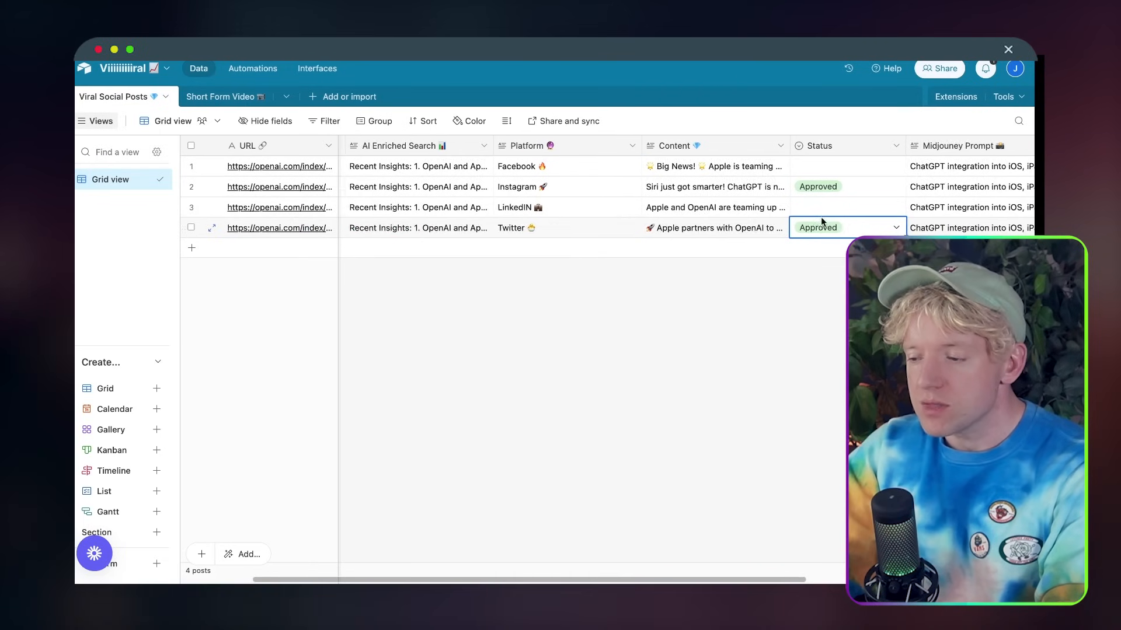
# Copy the Twitter record's Midjourney prompt from Airtable and submit it in Midjourney to generate images
pyautogui.hscroll(3, 818, 219)
pyautogui.click(657, 232)
pyautogui.click(658, 233)
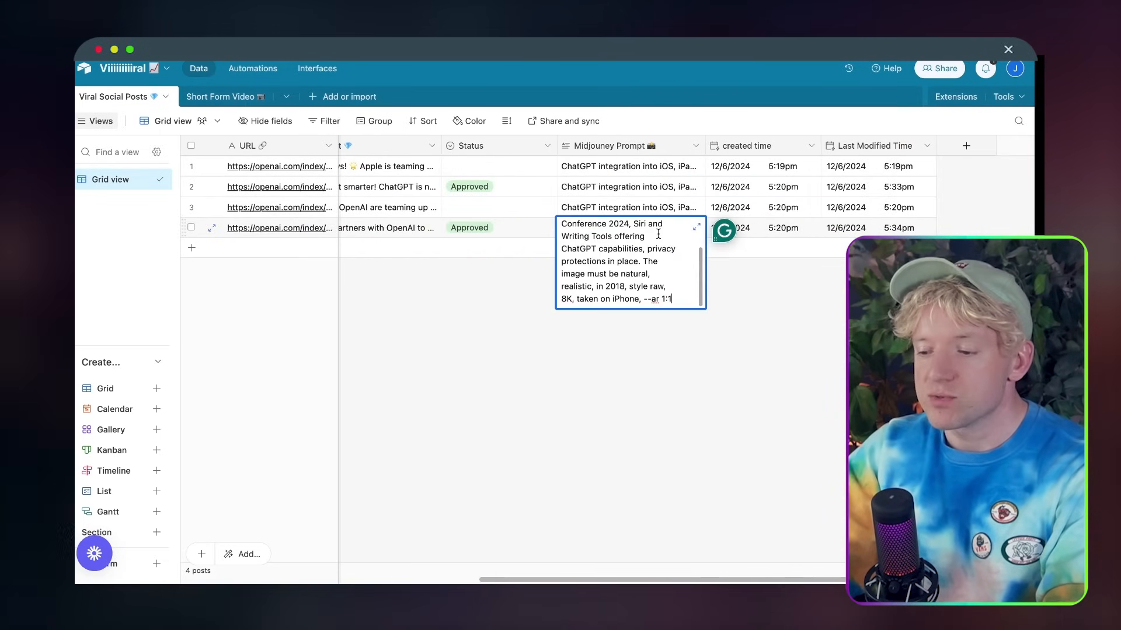
pyautogui.press('super+a')
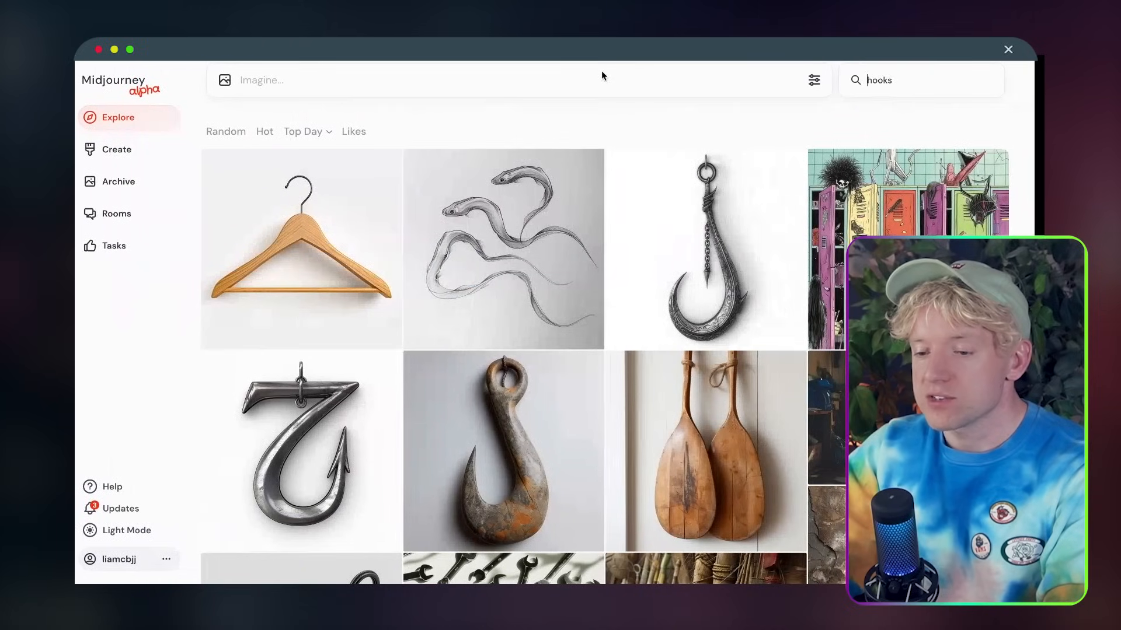
pyautogui.click(511, 79)
pyautogui.write("ChatGPT integration into iOS, iPadOS, and macOS at Apple's Worldwide Developer Conference 2024, Siri and Writing Tools offering ChatGPT capabilities, privacy protections in place. The image must be natural, realistic, in 2018, style raw, 8K, taken on iPhone, --ar 1:1")
pyautogui.press('Return')
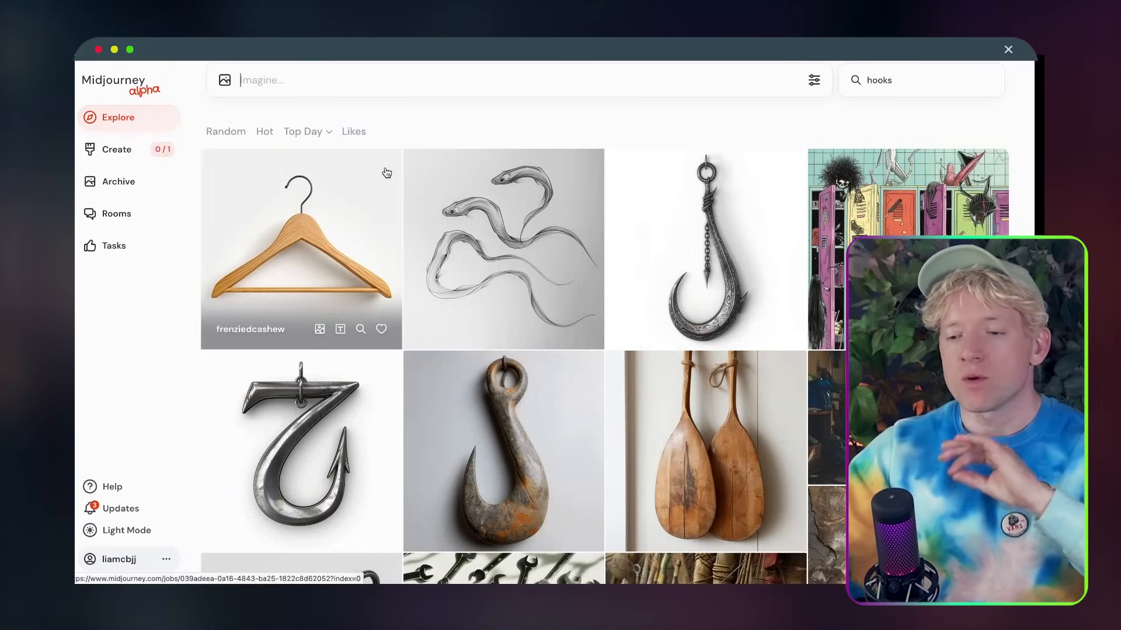
# Switch to X and check the account's profile for the newly published post
pyautogui.hotkey('ctrl', 'Left')
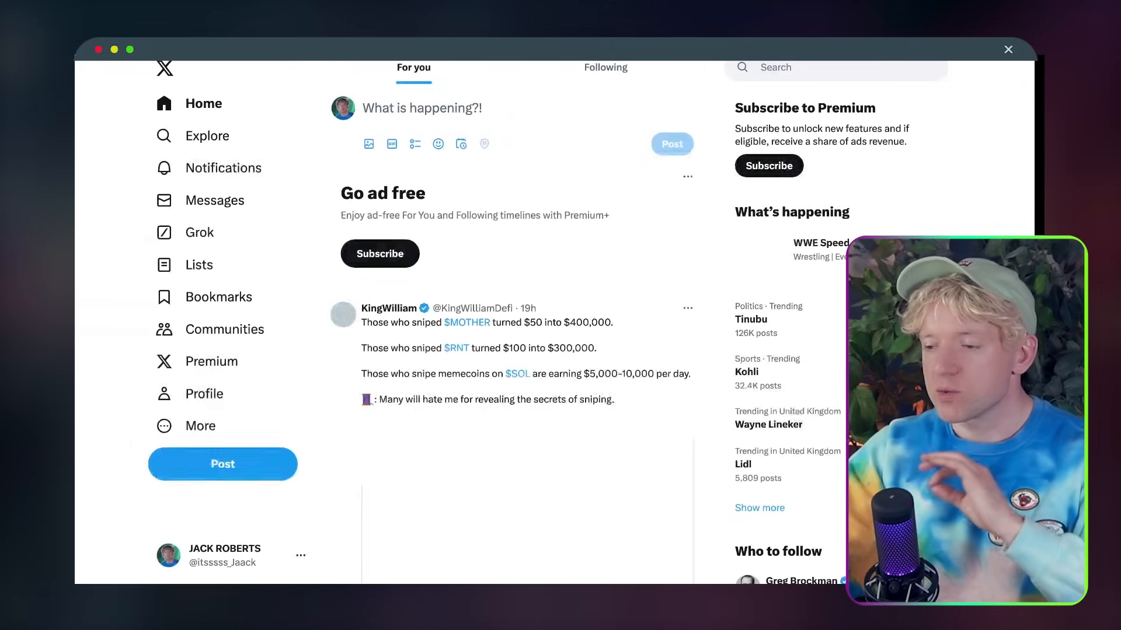
pyautogui.click(349, 109)
pyautogui.scroll(-1, 632, 288)
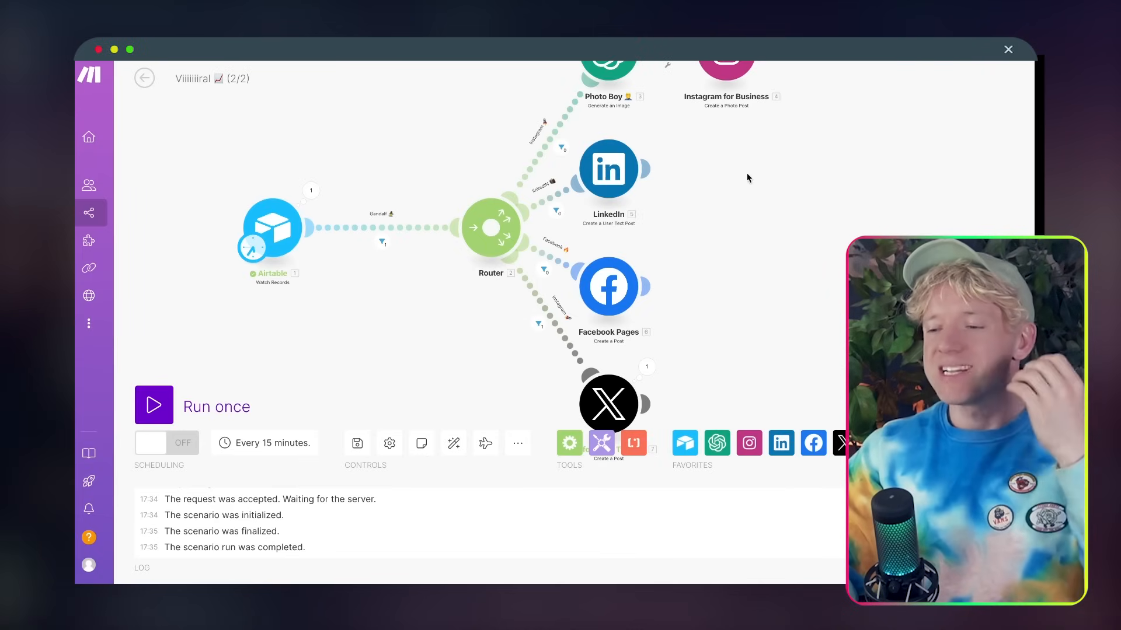
pyautogui.scroll(2, 753, 222)
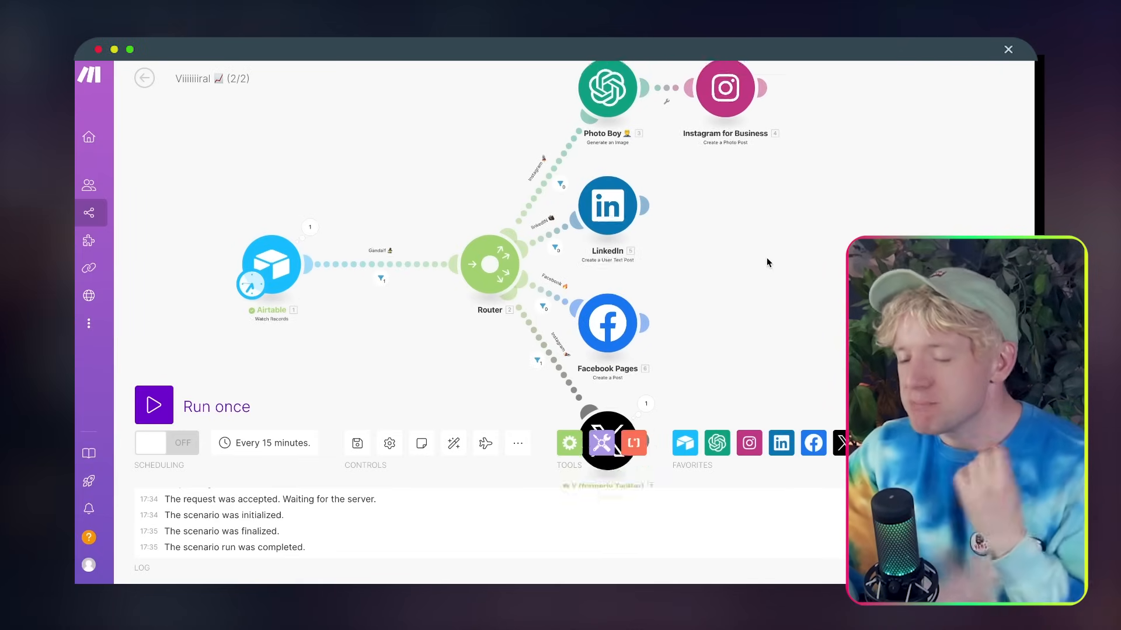
pyautogui.moveTo(762, 285); pyautogui.dragTo(758, 280)
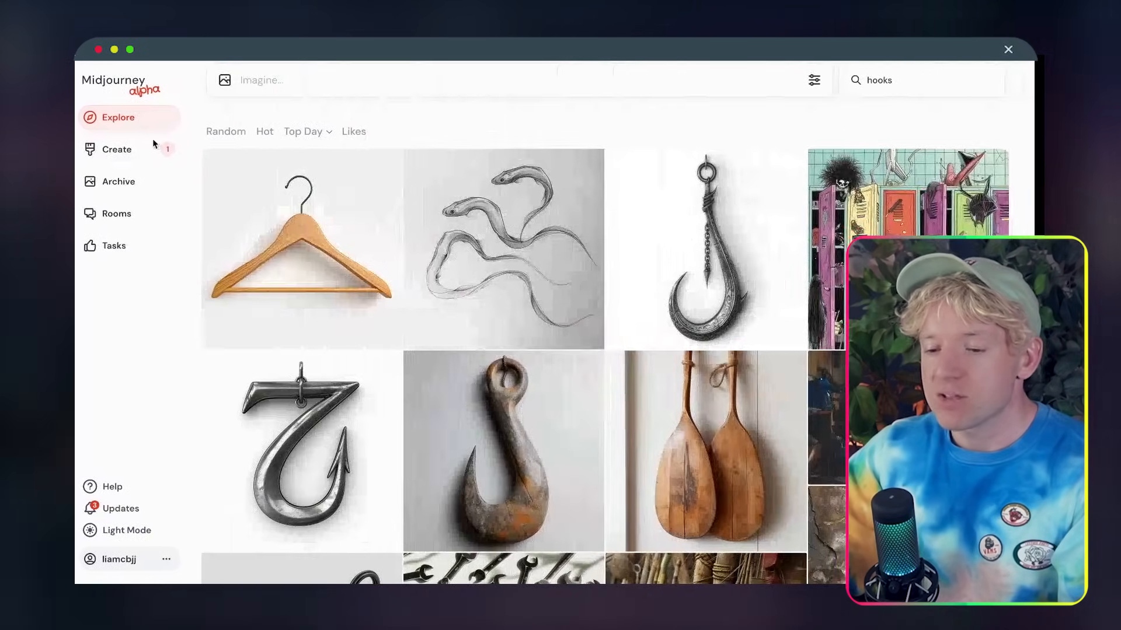
# Switch to Midjourney and examine the images generated from the ChatGPT integration prompt at full size
pyautogui.click(128, 143)
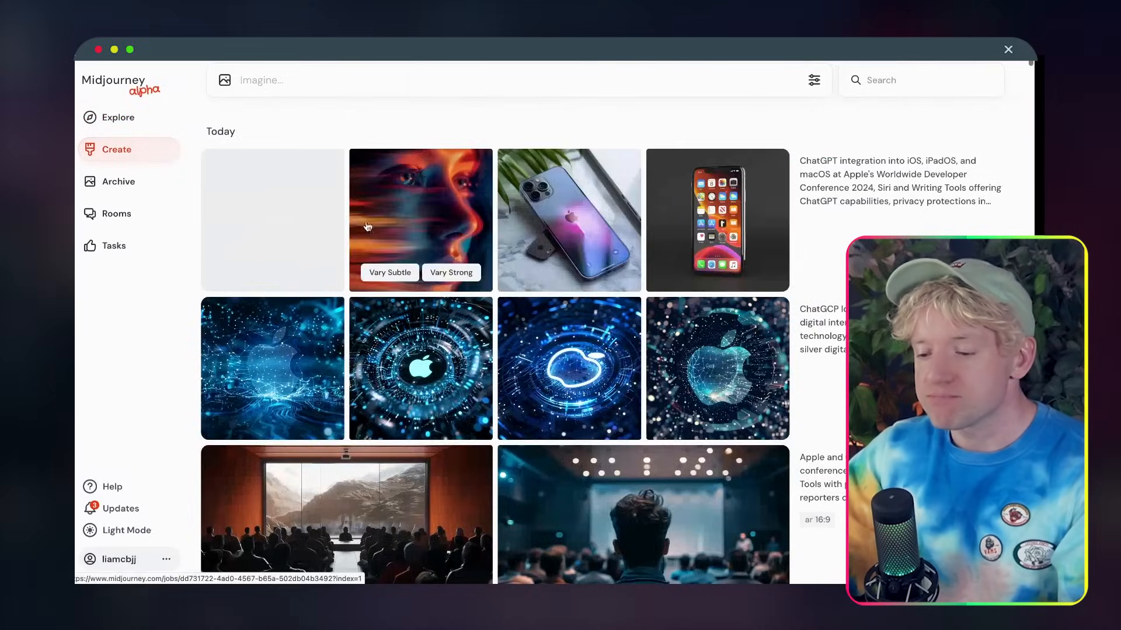
pyautogui.click(315, 187)
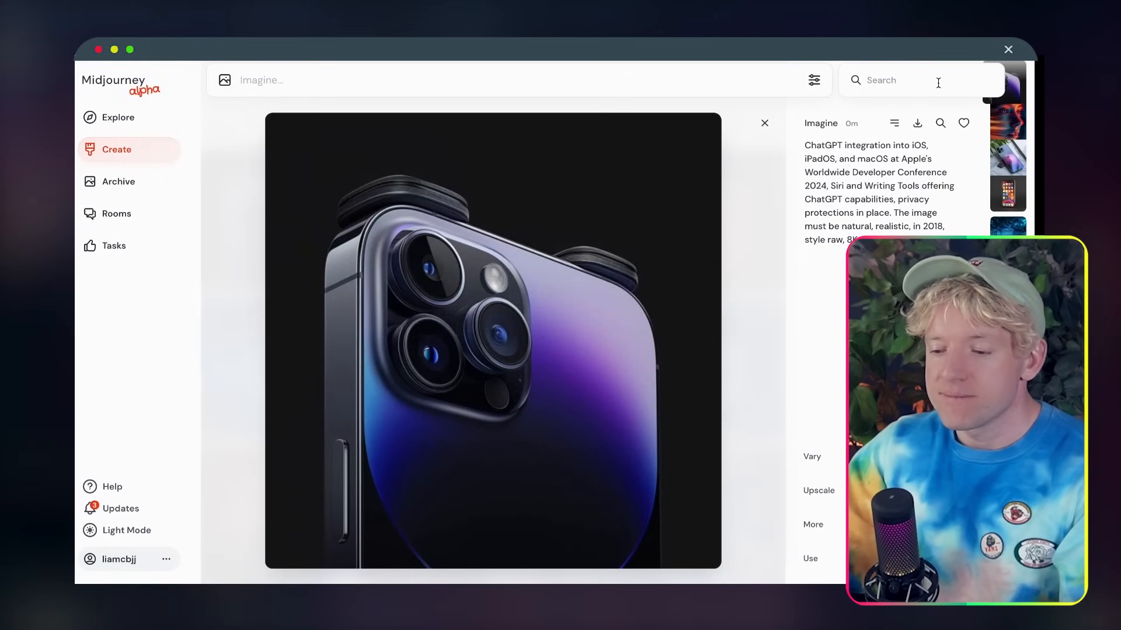
pyautogui.press('Right')
pyautogui.press('Right')
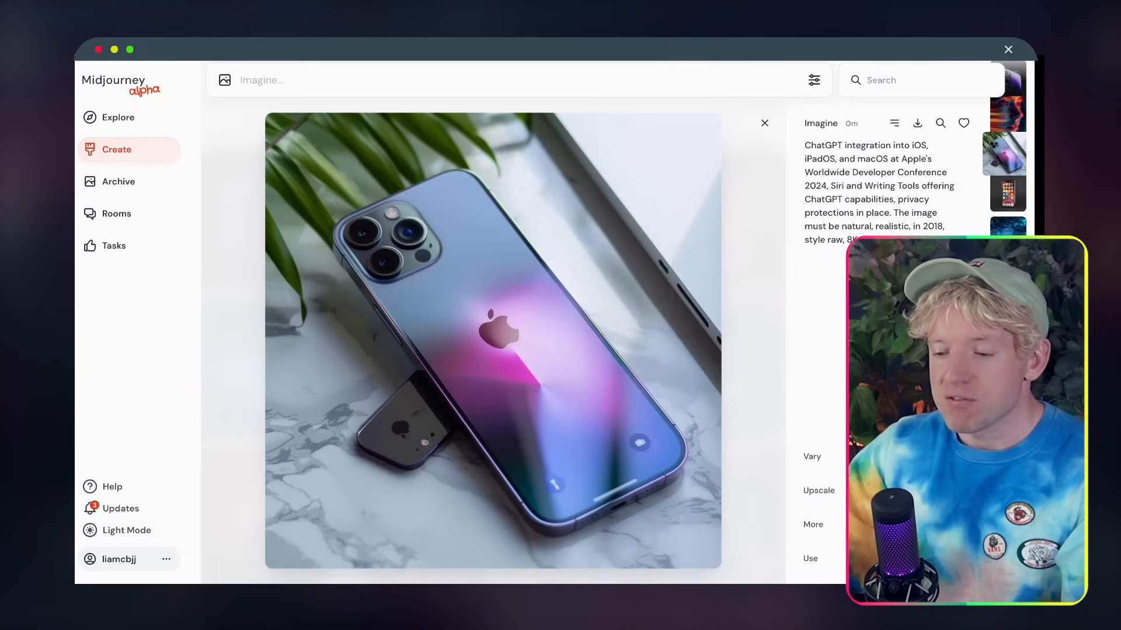
pyautogui.press('Right')
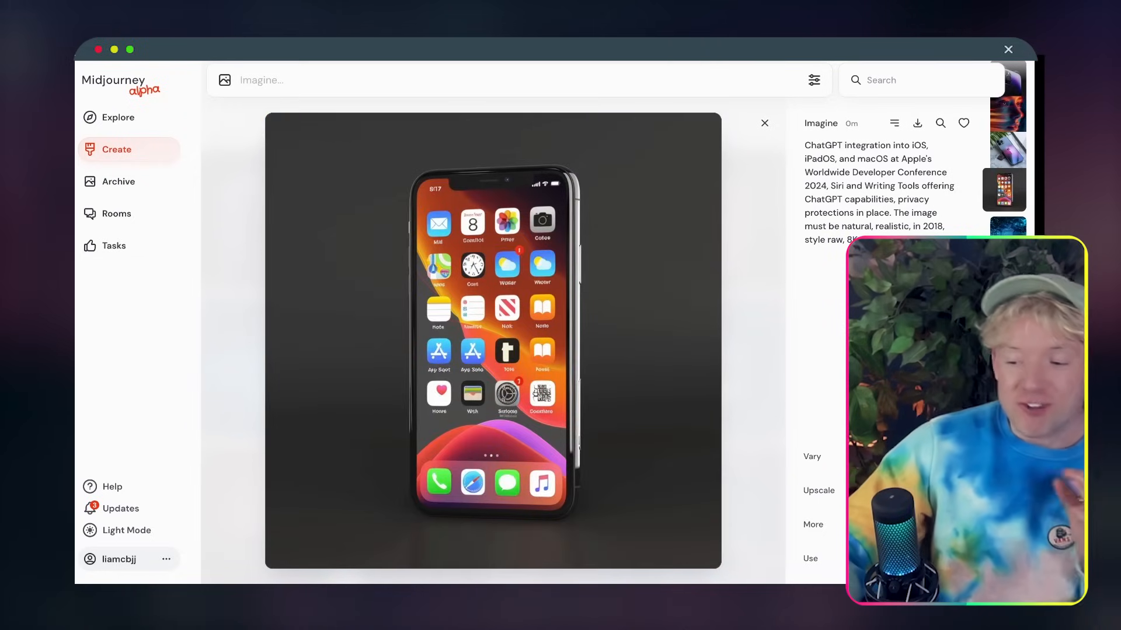
pyautogui.press('Left')
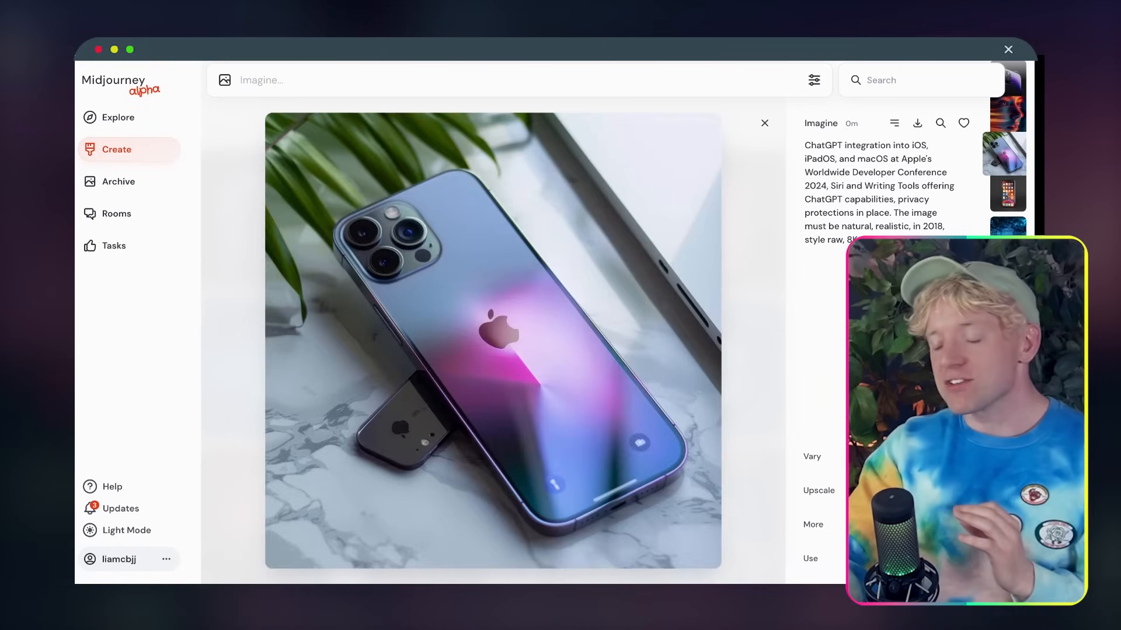